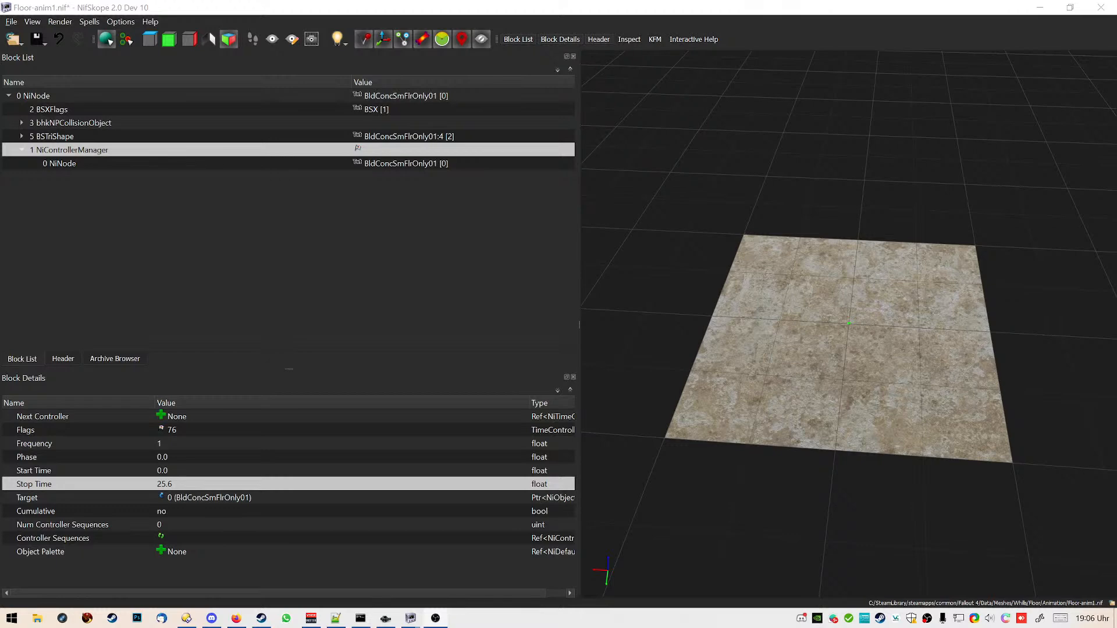
{"action": "left_click_drag", "start_coordinate": [0, 93], "coordinate": [473, 93]}
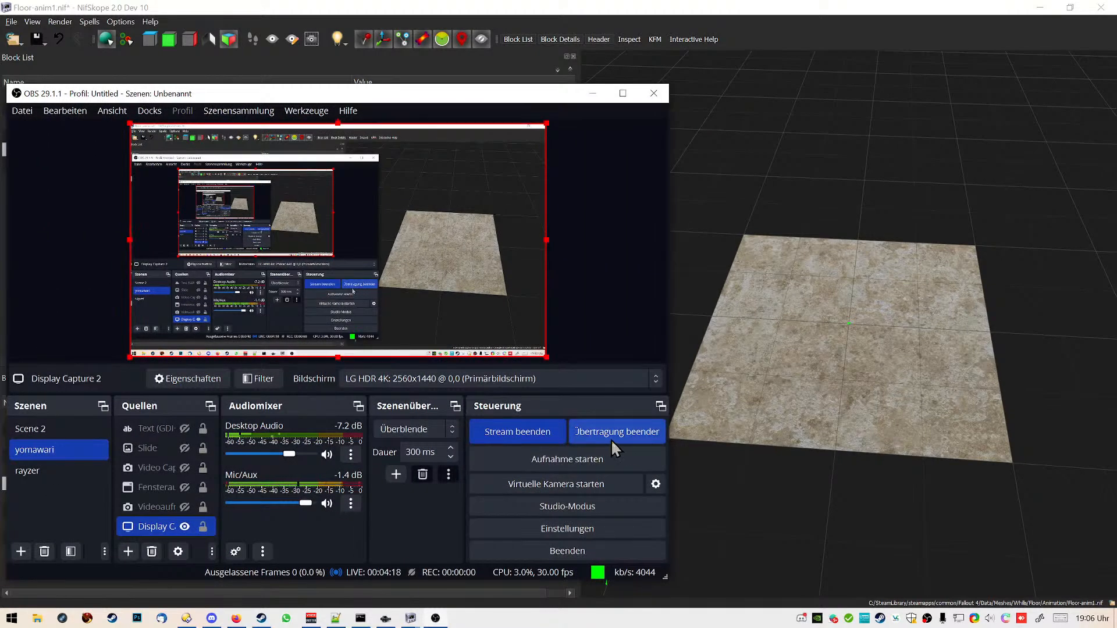
{"action": "left_click_drag", "start_coordinate": [277, 97], "coordinate": [0, 104]}
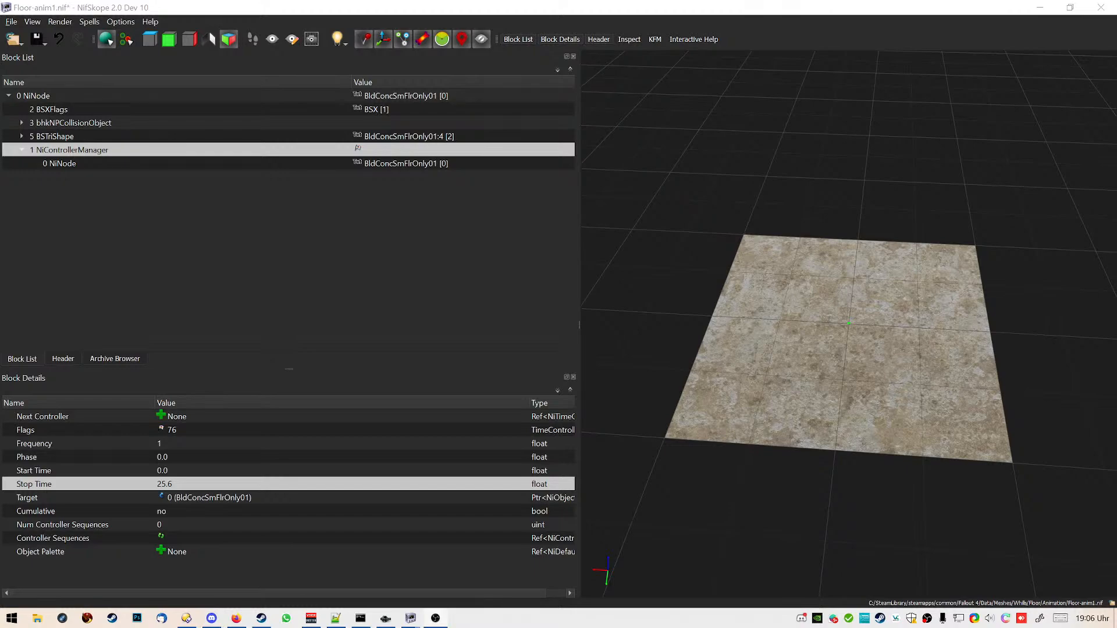
Switch to BldWlpSmWall03-ftest.nif, clear the mesh highlight and examine the textured wall from several angles
{"action": "mouse_move", "coordinate": [472, 7]}
{"action": "left_mouse_down"}
{"action": "mouse_move", "coordinate": [79, 107]}
{"action": "mouse_move", "coordinate": [435, 96]}
{"action": "mouse_move", "coordinate": [466, 0]}
{"action": "left_mouse_up"}
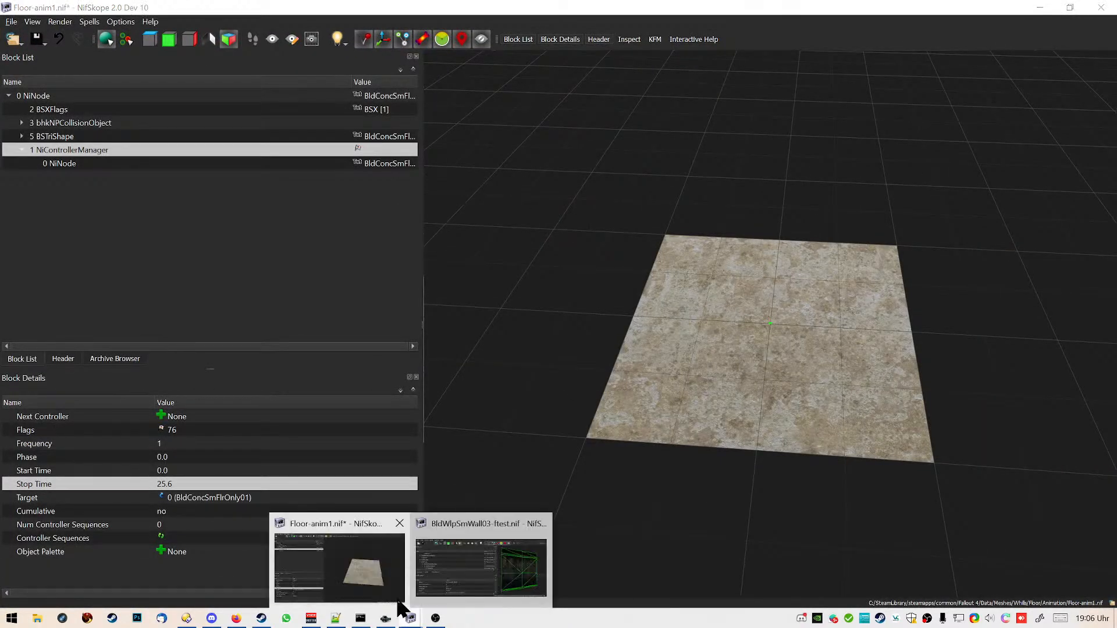
{"action": "left_click_drag", "start_coordinate": [0, 169], "coordinate": [687, 0]}
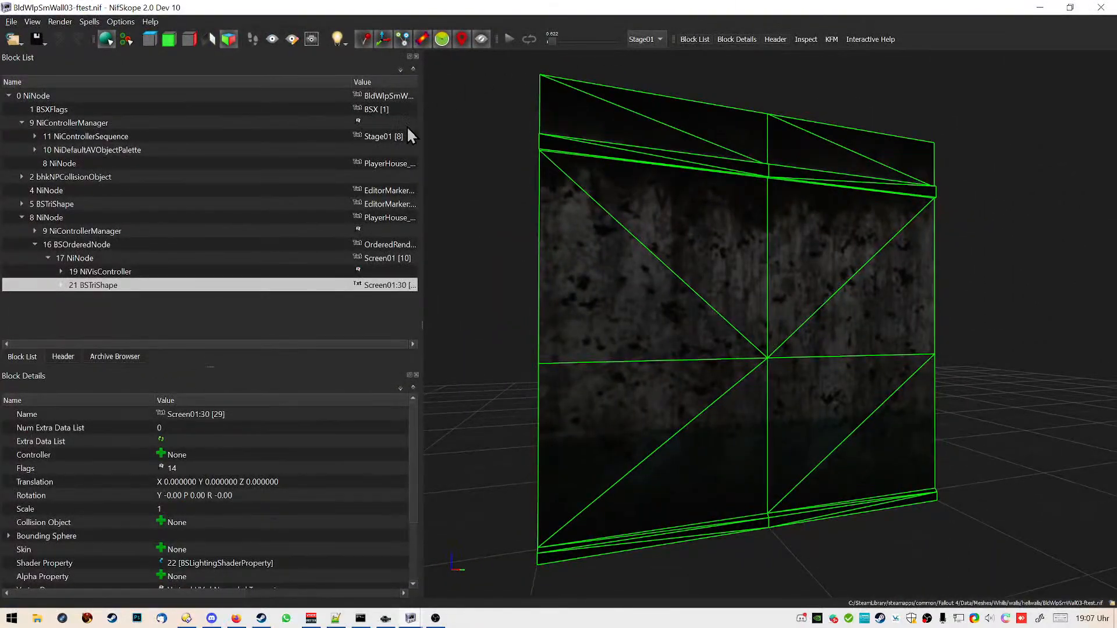
{"action": "mouse_move", "coordinate": [666, 224]}
{"action": "left_mouse_down"}
{"action": "mouse_move", "coordinate": [708, 236]}
{"action": "mouse_move", "coordinate": [676, 236]}
{"action": "left_mouse_up"}
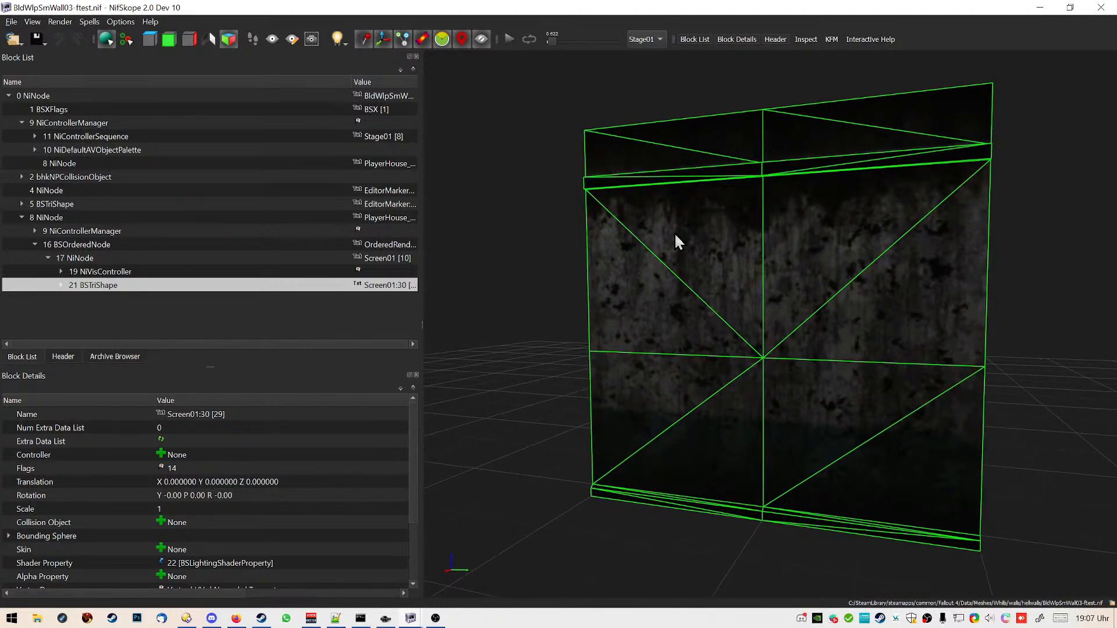
{"action": "left_click_drag", "start_coordinate": [675, 236], "coordinate": [505, 232]}
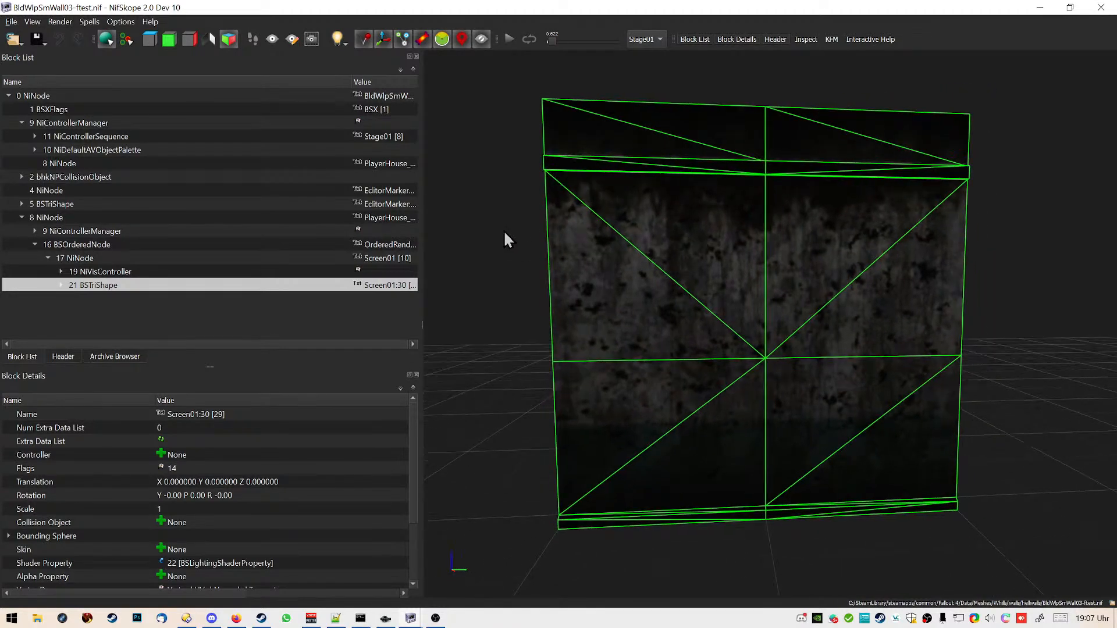
{"action": "left_click", "coordinate": [506, 211]}
{"action": "left_click_drag", "start_coordinate": [454, 150], "coordinate": [512, 177]}
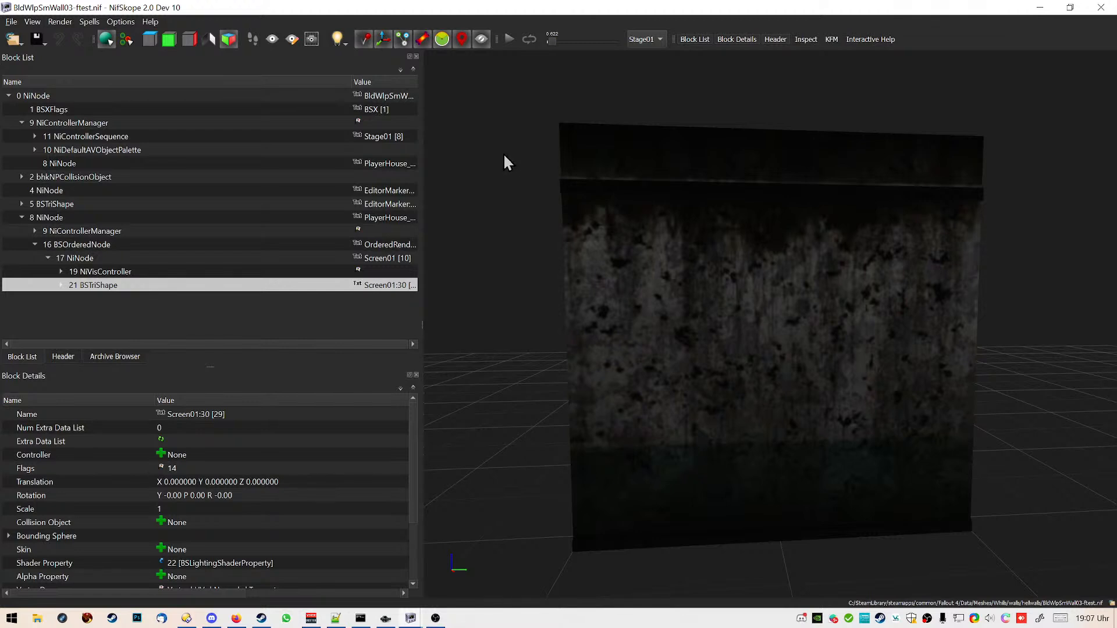
{"action": "left_click_drag", "start_coordinate": [476, 232], "coordinate": [767, 319]}
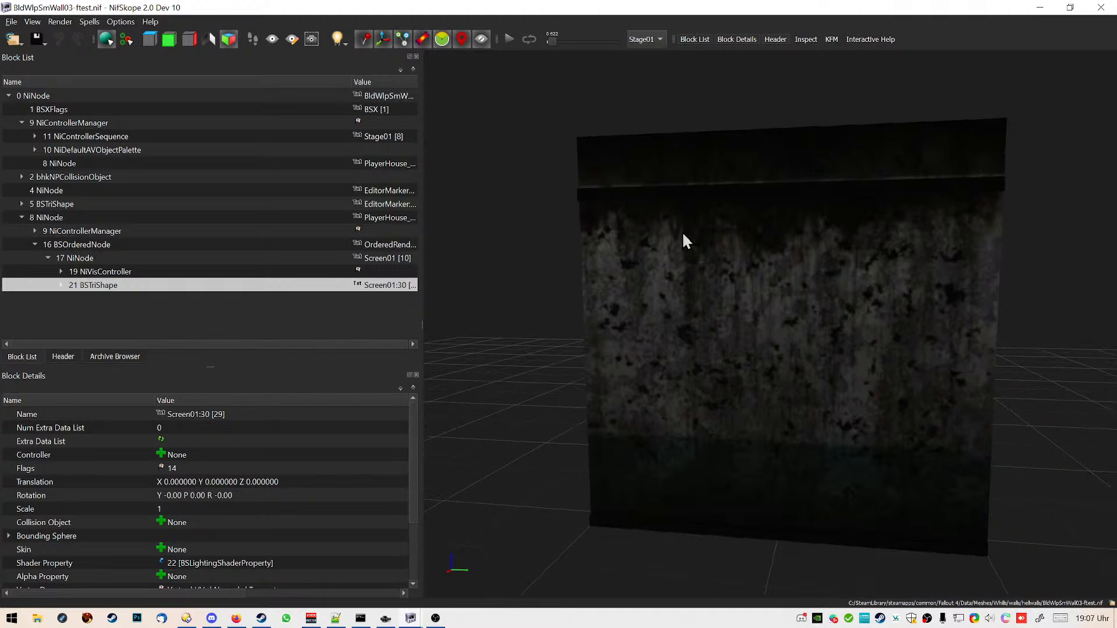
Play the wall's Stage01 animation and scrub its timeline to about the midpoint to preview the texture change
{"action": "left_click", "coordinate": [510, 39]}
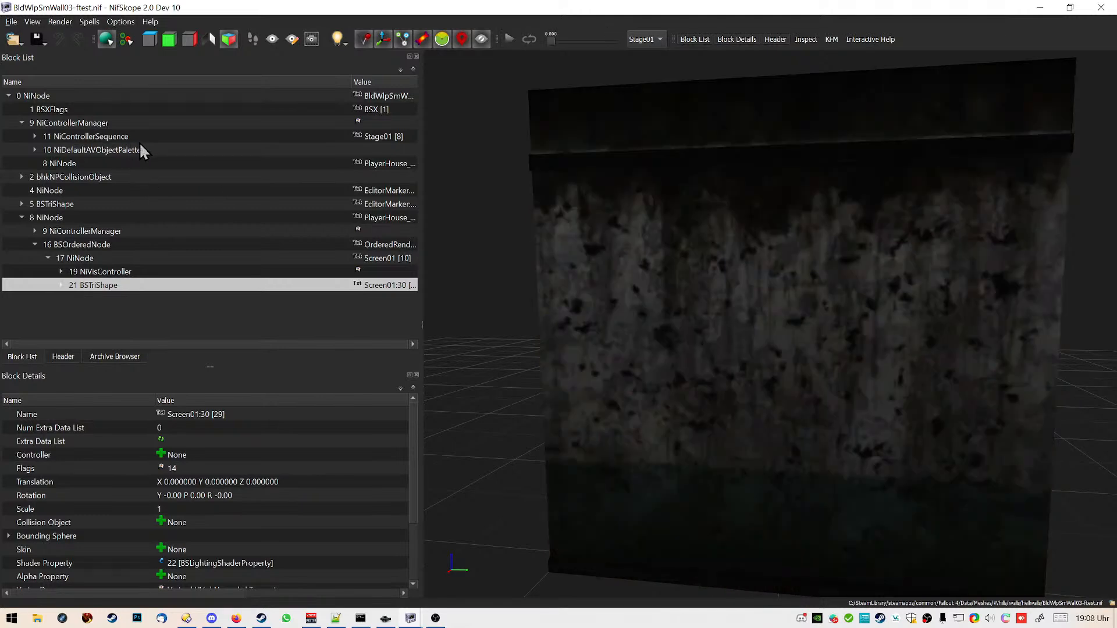
{"action": "left_click_drag", "start_coordinate": [477, 226], "coordinate": [491, 222]}
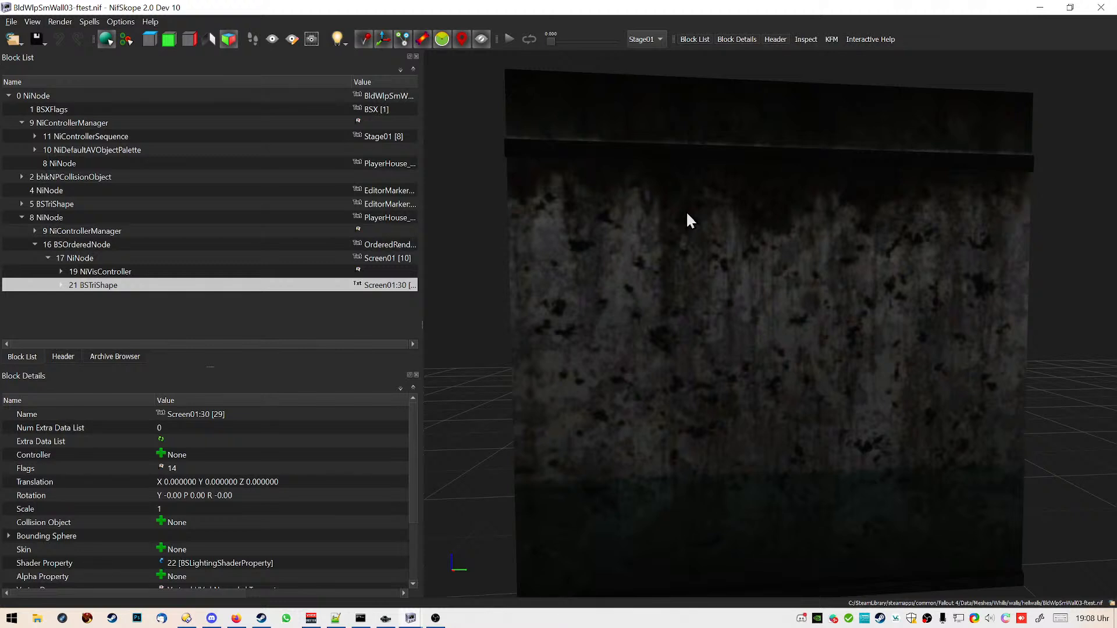
{"action": "left_click_drag", "start_coordinate": [557, 36], "coordinate": [582, 40]}
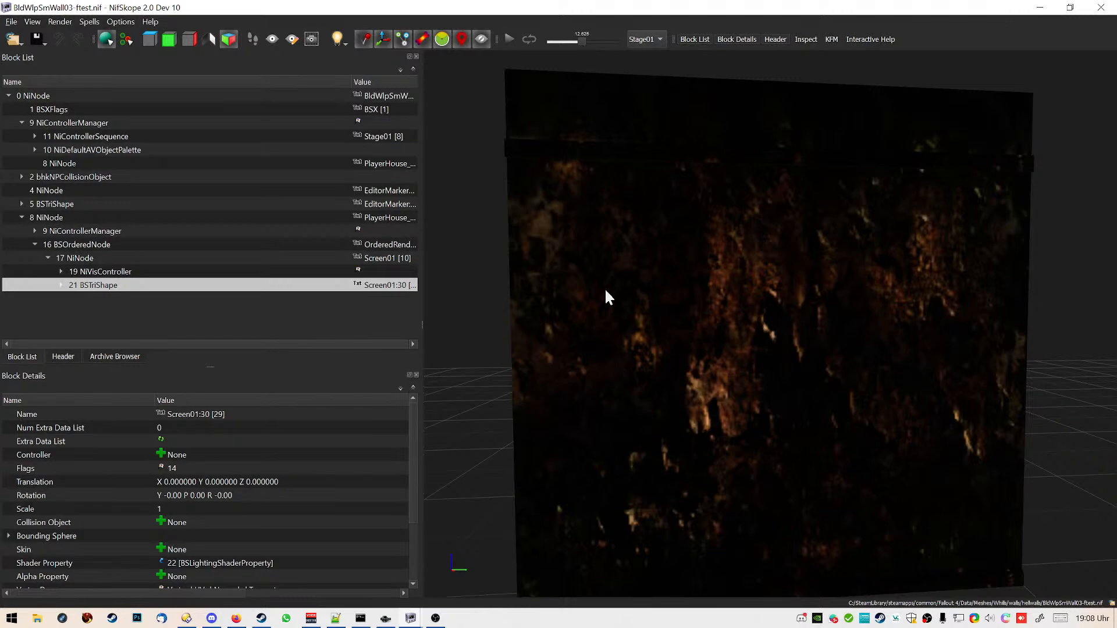
Return to Floor-anim1.nif and view the static floor mesh from a different angle
{"action": "left_click_drag", "start_coordinate": [465, 7], "coordinate": [0, 207]}
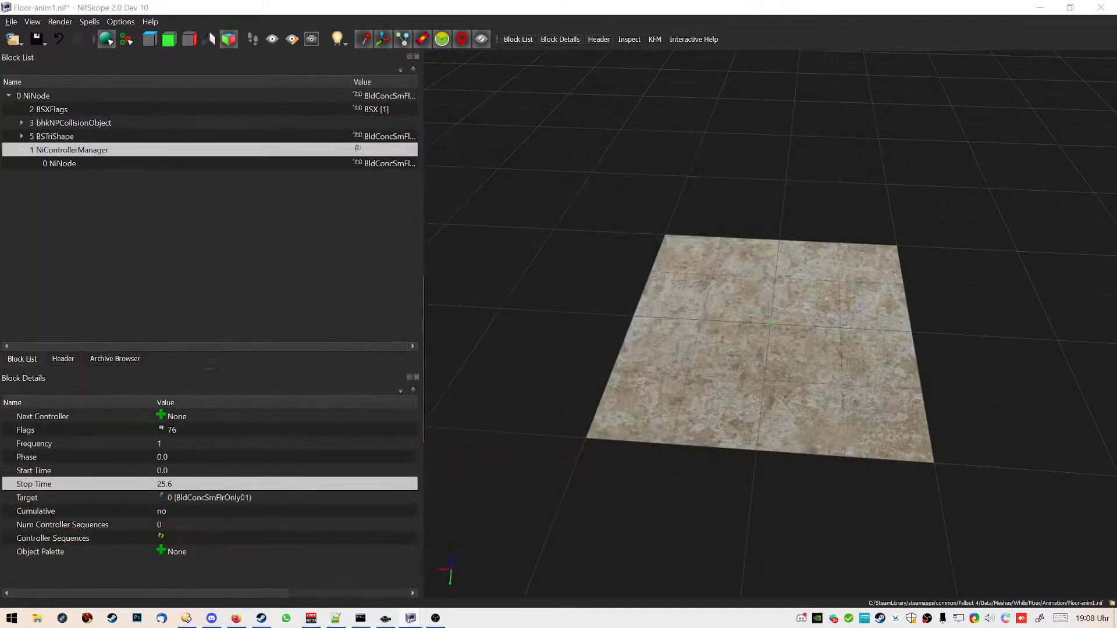
{"action": "mouse_move", "coordinate": [754, 320]}
{"action": "left_mouse_down"}
{"action": "mouse_move", "coordinate": [773, 327]}
{"action": "mouse_move", "coordinate": [740, 330]}
{"action": "mouse_move", "coordinate": [766, 334]}
{"action": "left_mouse_up"}
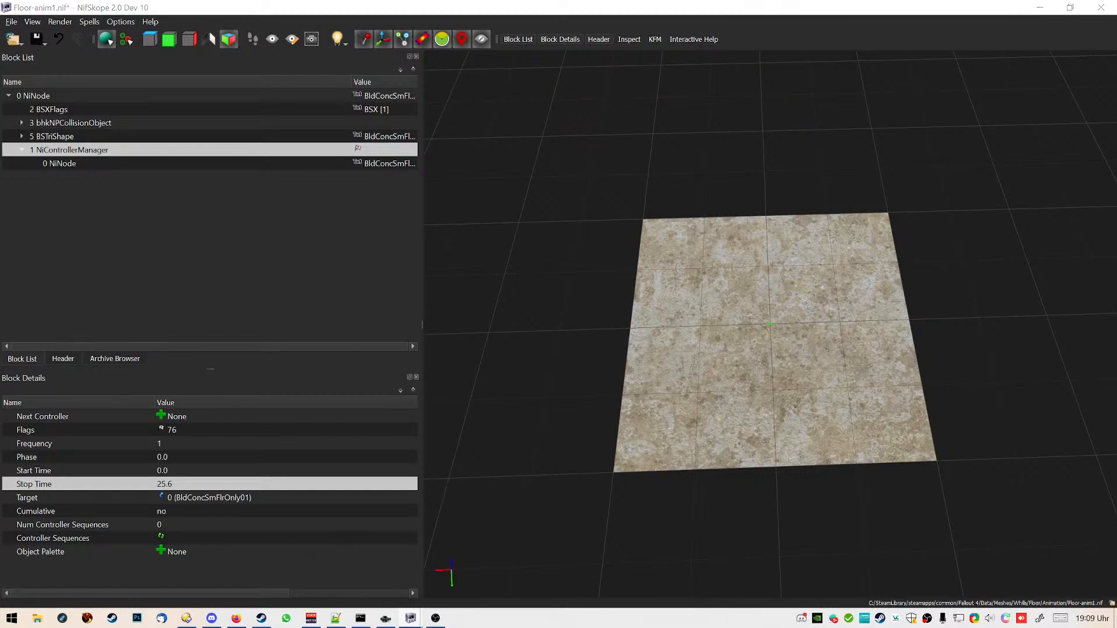
Switch to BldWlpSmWall03-ftest.nif and examine the child blocks of its collision object, BSTriShape, BSOrderedNode and NiVisController
{"action": "left_click_drag", "start_coordinate": [0, 12], "coordinate": [774, 2]}
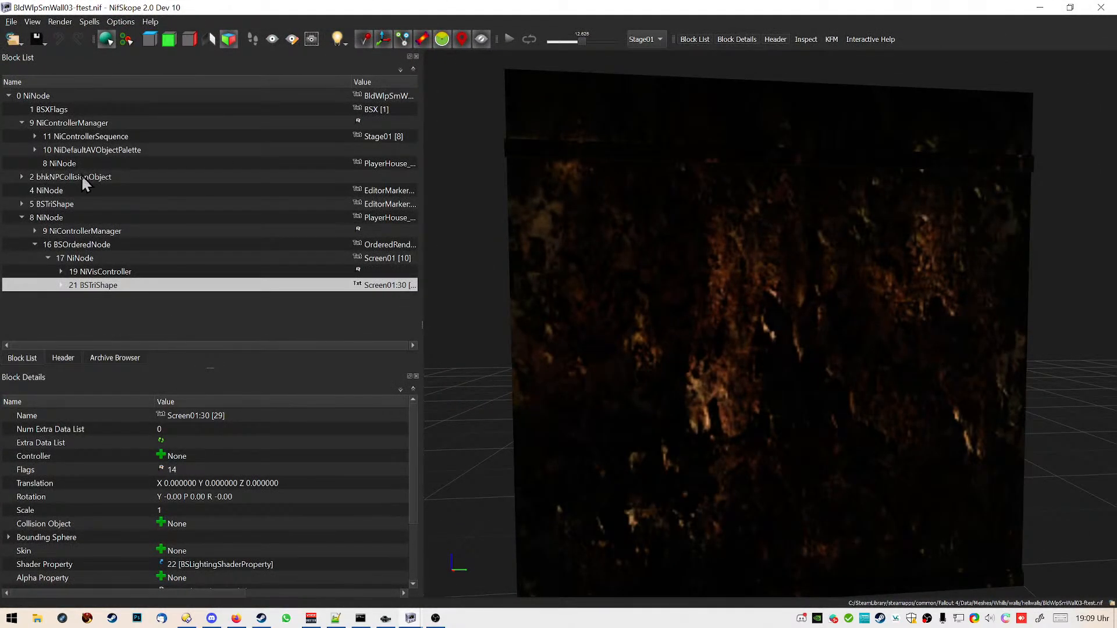
{"action": "left_click", "coordinate": [82, 174]}
{"action": "left_click", "coordinate": [21, 177]}
{"action": "left_click", "coordinate": [22, 231]}
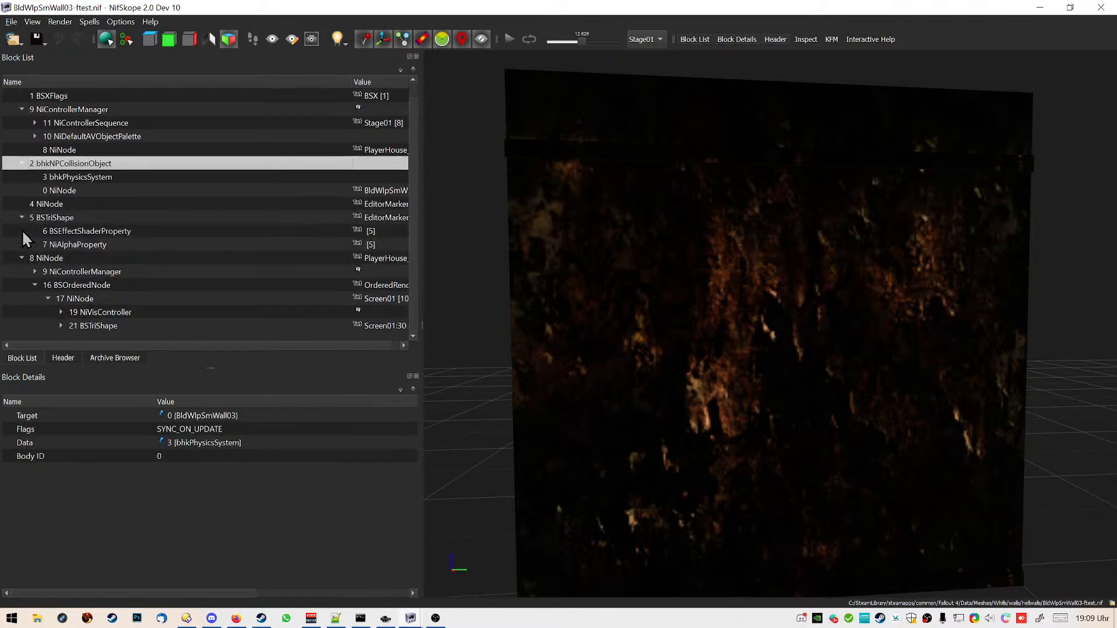
{"action": "left_click", "coordinate": [22, 258]}
{"action": "left_click", "coordinate": [22, 272]}
{"action": "left_click", "coordinate": [21, 270]}
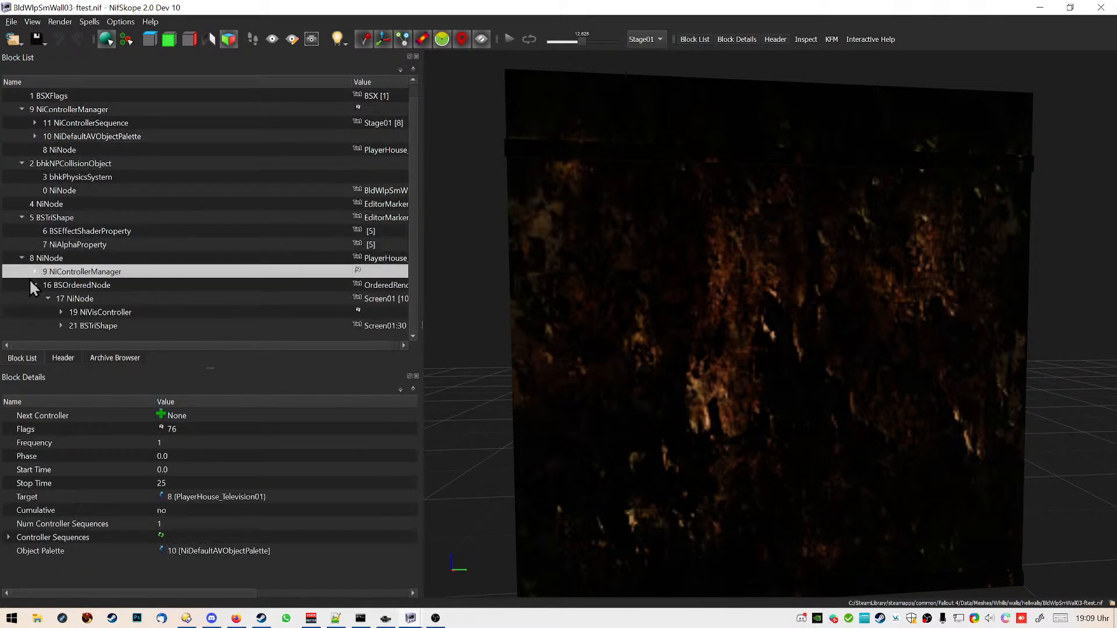
{"action": "left_click", "coordinate": [35, 285]}
{"action": "left_click", "coordinate": [35, 299]}
{"action": "left_click", "coordinate": [61, 312]}
{"action": "scroll", "coordinate": [74, 290], "scroll_direction": "up", "scroll_amount": 1}
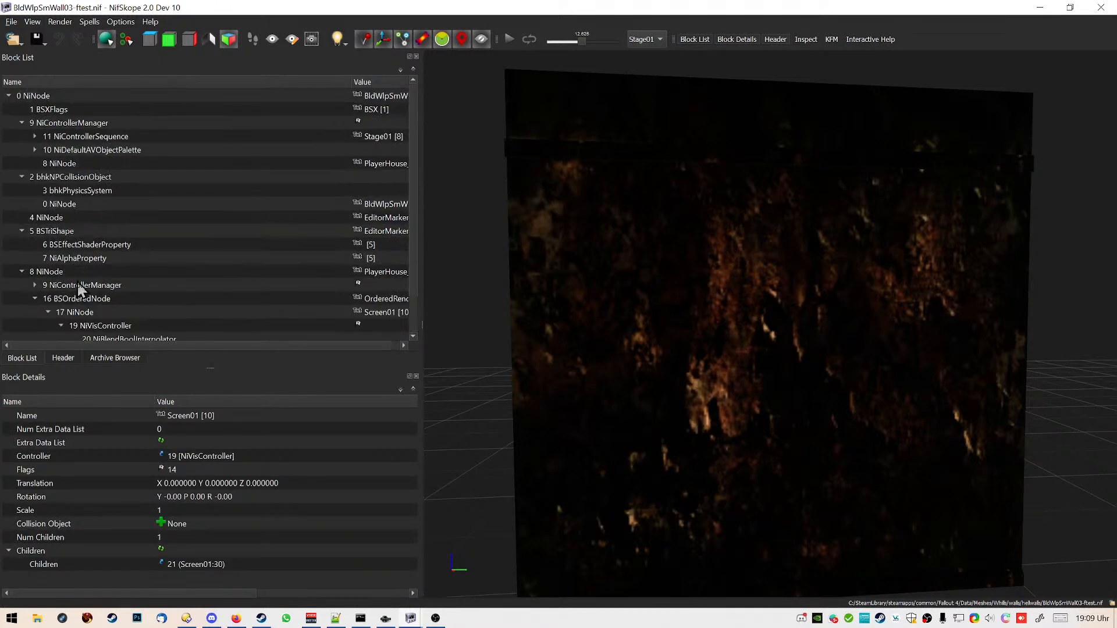
Examine the wall's NiControllerSequence by expanding its NiFloatInterpolator and BSLightingShaderPropertyFloatController branches
{"action": "left_click", "coordinate": [37, 140]}
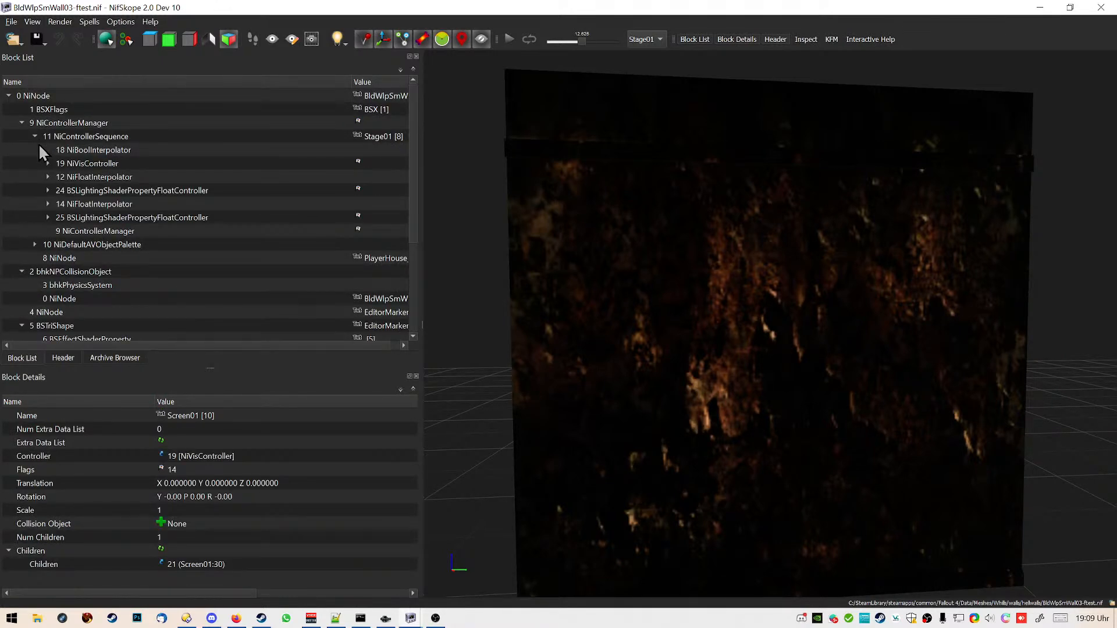
{"action": "left_click", "coordinate": [65, 165]}
{"action": "left_click", "coordinate": [56, 178]}
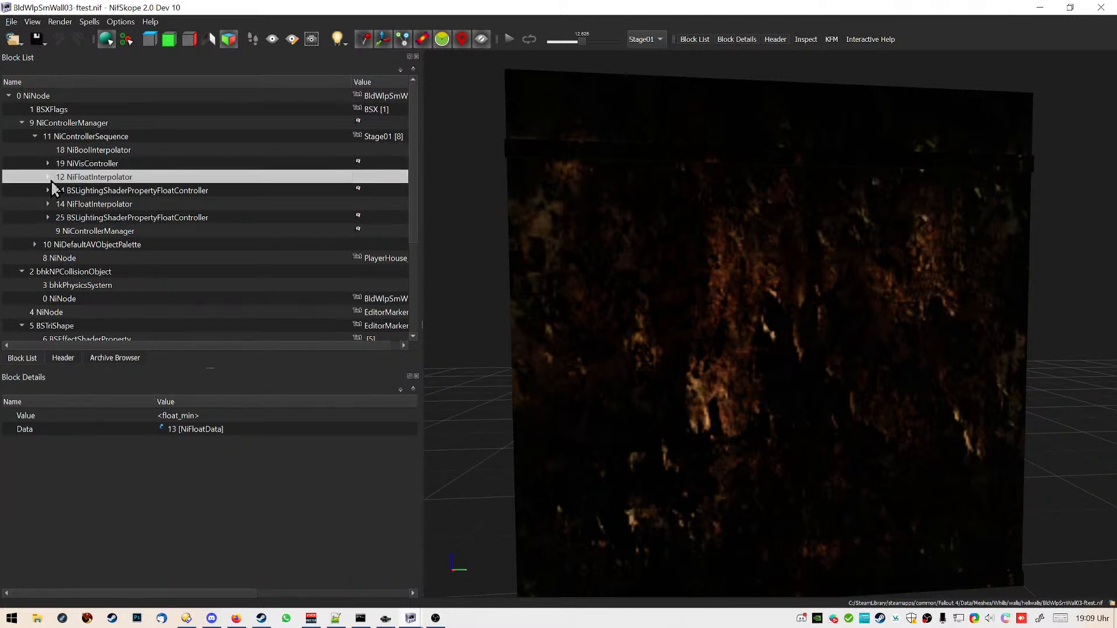
{"action": "left_click", "coordinate": [49, 177]}
{"action": "left_click", "coordinate": [48, 204]}
{"action": "left_click", "coordinate": [60, 217]}
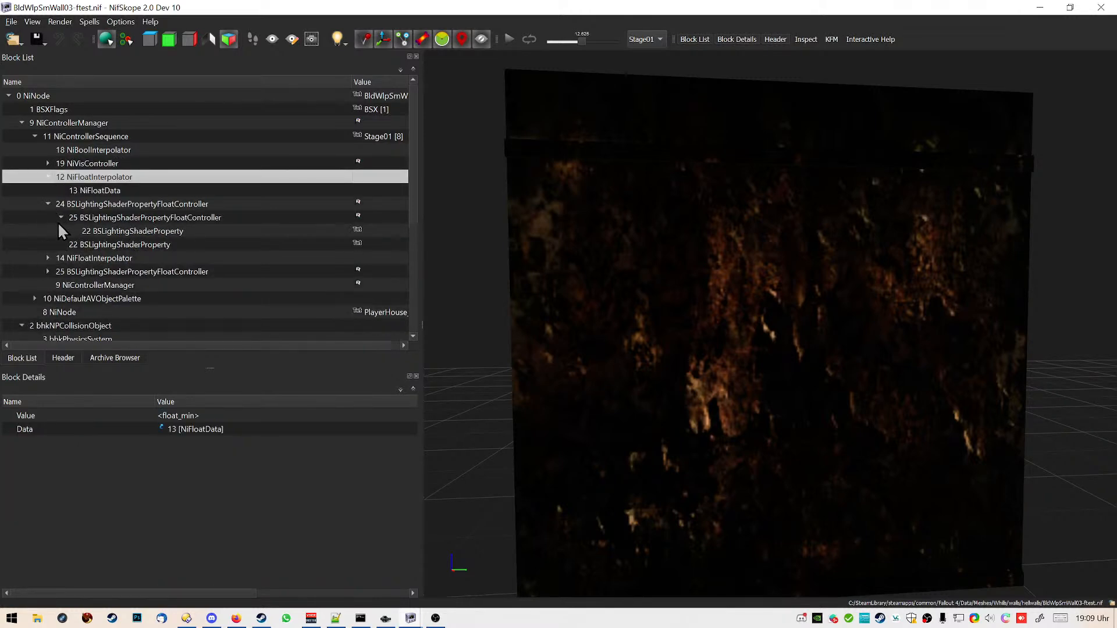
{"action": "left_click", "coordinate": [42, 259]}
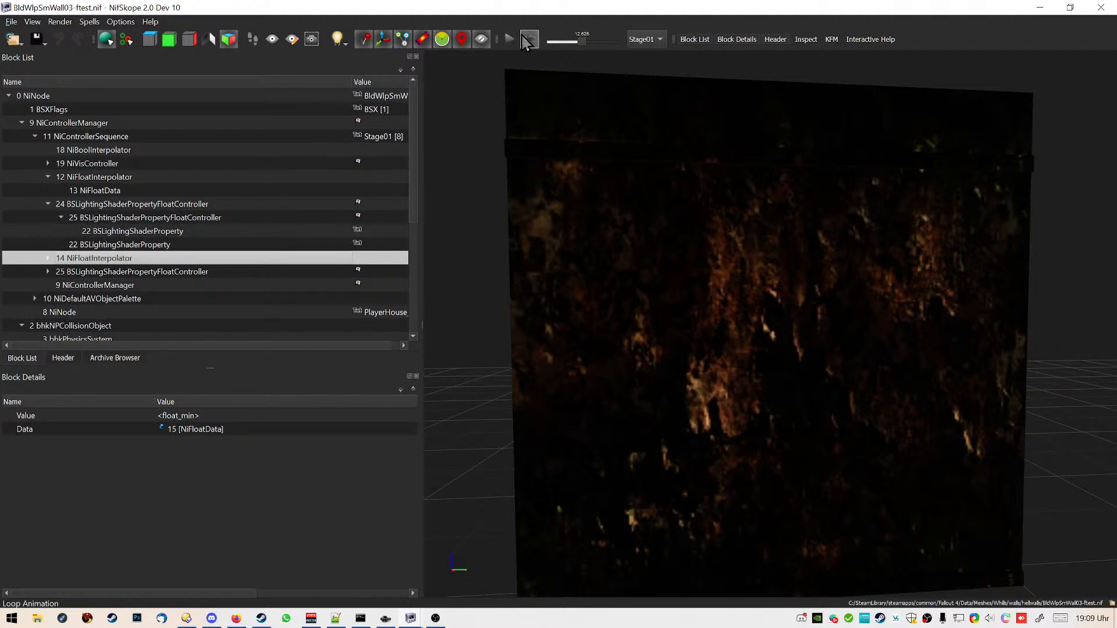
Switch to Floor-anim1.nif and examine the child blocks of its bhkNPCollisionObject and BSTriShape
{"action": "left_click_drag", "start_coordinate": [518, 12], "coordinate": [1, 100]}
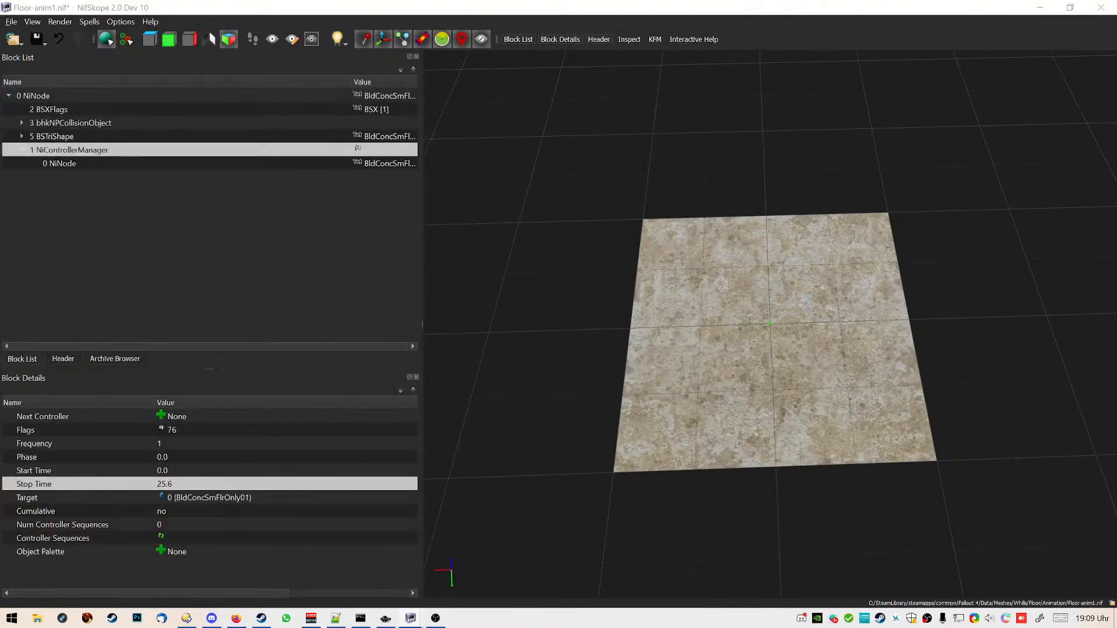
{"action": "left_click_drag", "start_coordinate": [527, 176], "coordinate": [529, 176]}
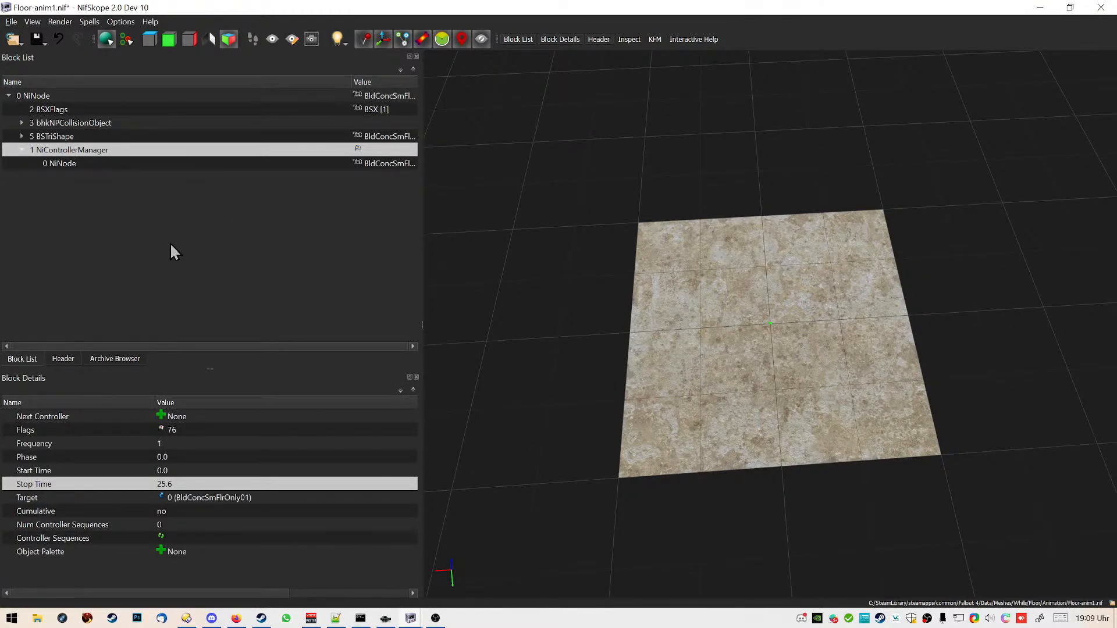
{"action": "left_click", "coordinate": [22, 122]}
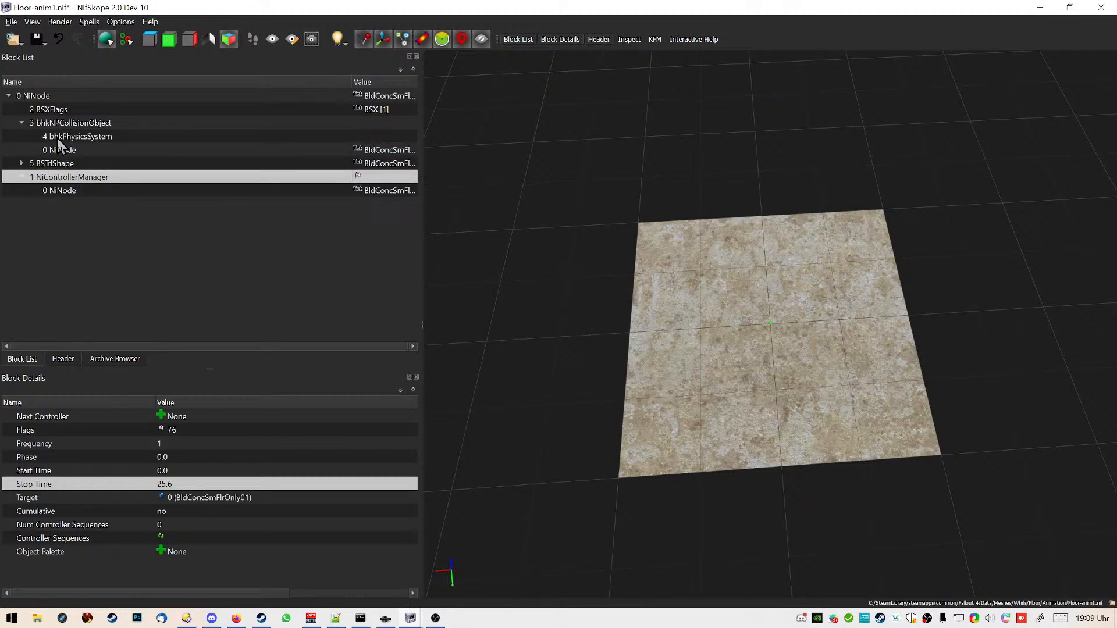
{"action": "left_click", "coordinate": [32, 164]}
{"action": "left_click", "coordinate": [22, 164]}
{"action": "left_click", "coordinate": [22, 191]}
{"action": "left_click", "coordinate": [22, 191]}
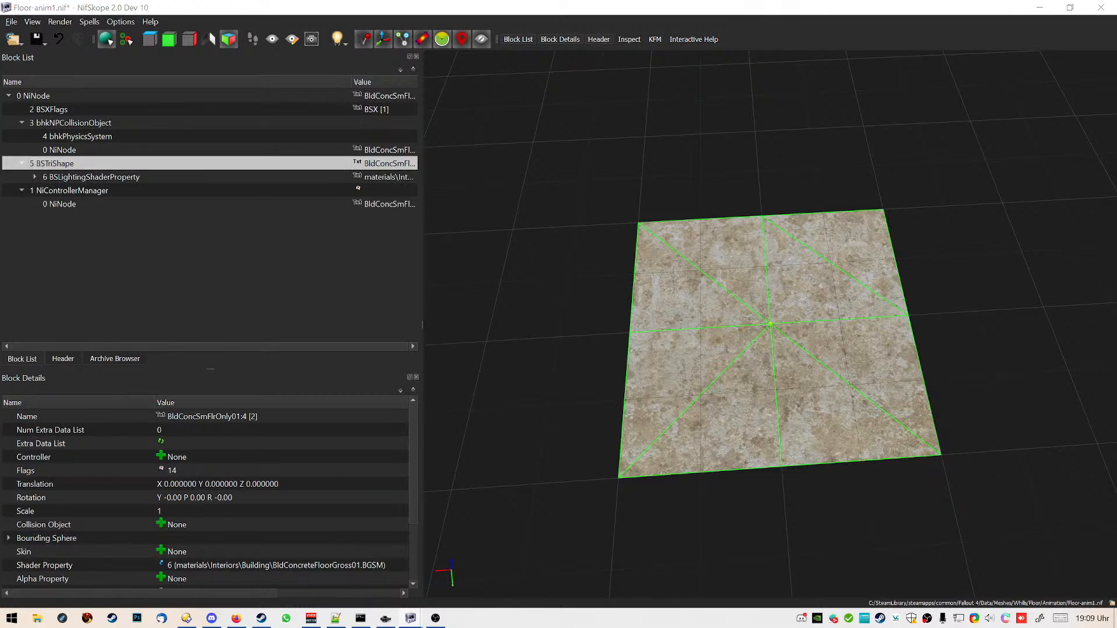
Remove the NiControllerManager branch from the floor's block tree
{"action": "left_click", "coordinate": [93, 194]}
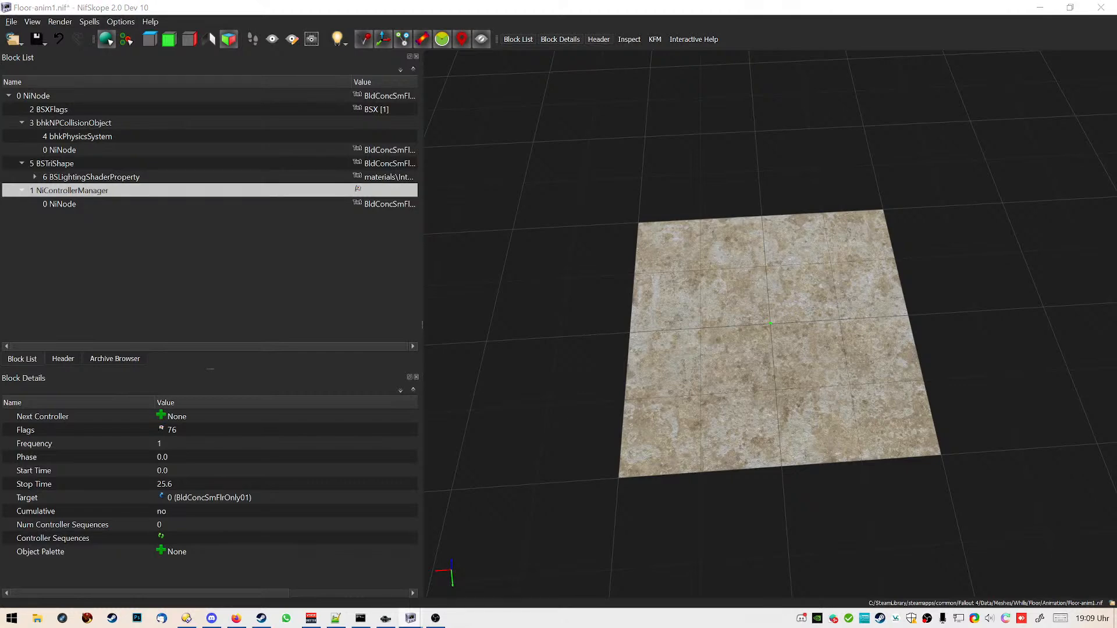
{"action": "left_click", "coordinate": [128, 188]}
{"action": "left_click", "coordinate": [98, 182]}
{"action": "right_click", "coordinate": [89, 190]}
{"action": "mouse_move", "coordinate": [175, 184]}
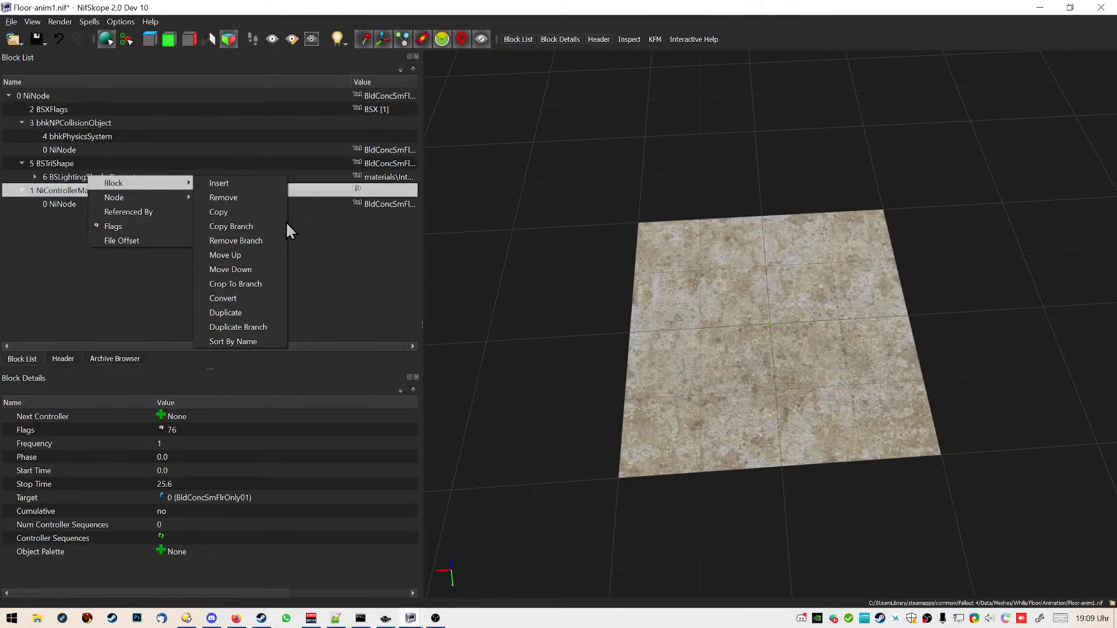
{"action": "left_click", "coordinate": [267, 242]}
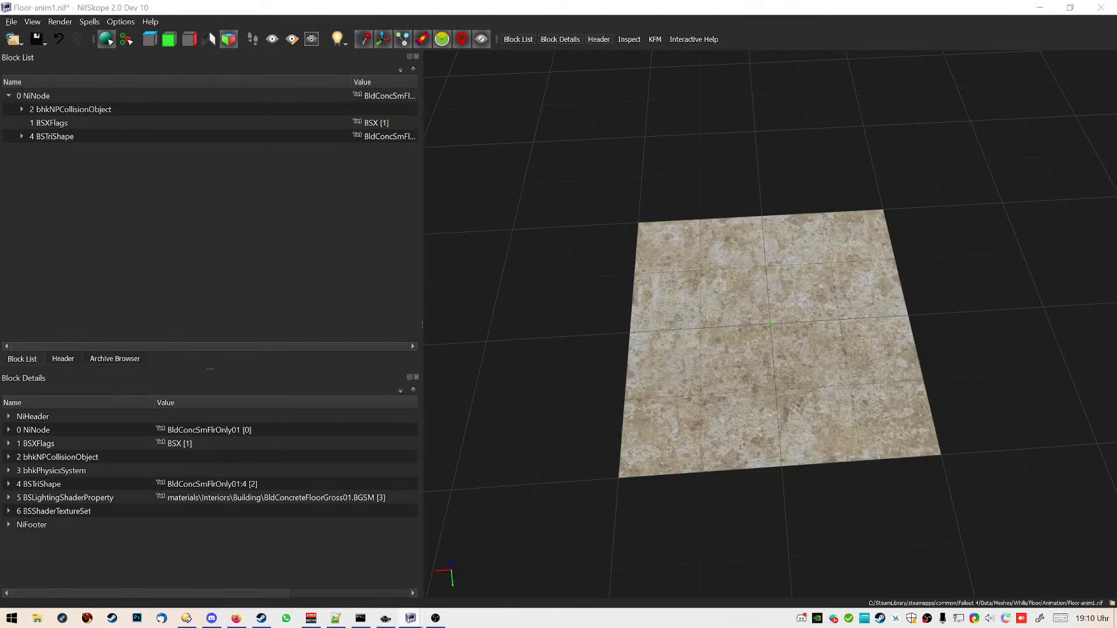
{"action": "right_click", "coordinate": [30, 96]}
{"action": "mouse_move", "coordinate": [116, 88]}
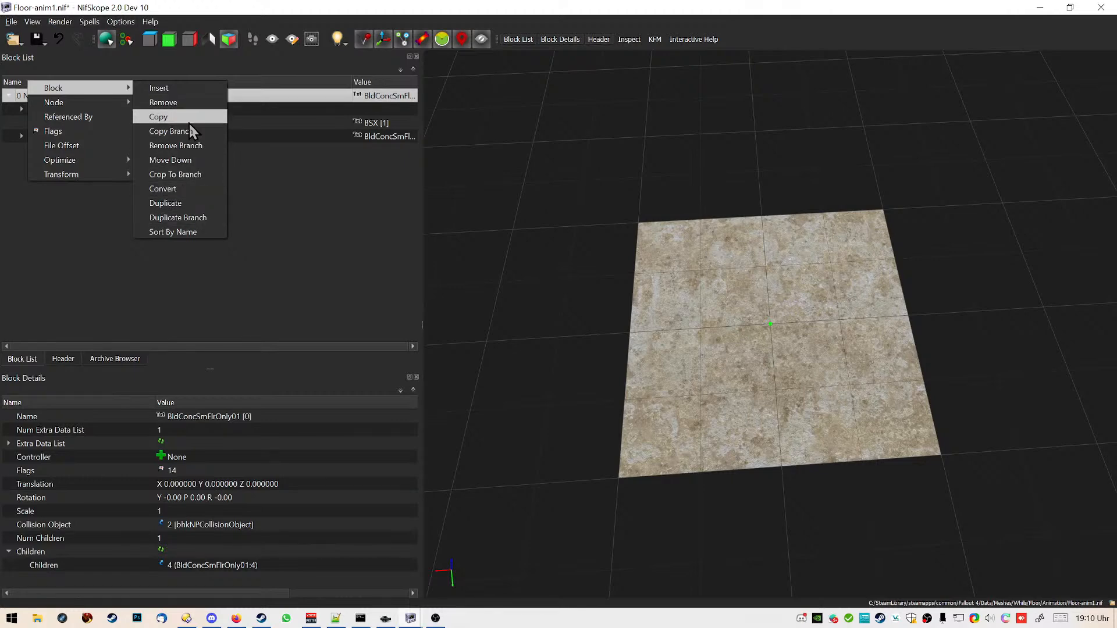
{"action": "left_click", "coordinate": [53, 132]}
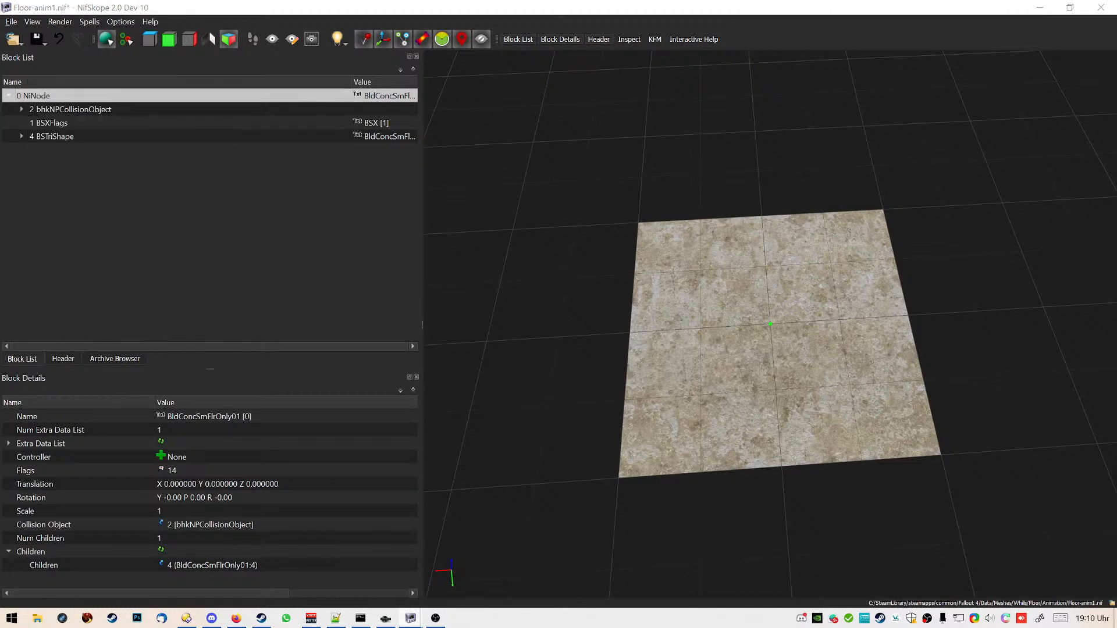
{"action": "left_click", "coordinate": [218, 151]}
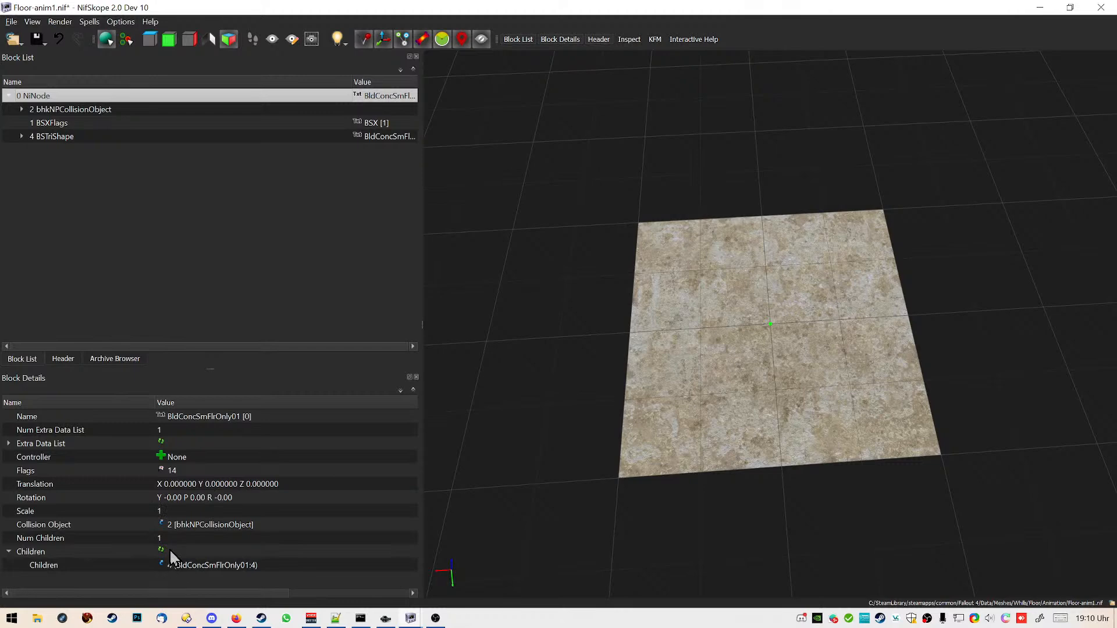
Attach a new NiControllerManager as the Controller of the root NiNode and expand it in the block tree
{"action": "left_click", "coordinate": [165, 448]}
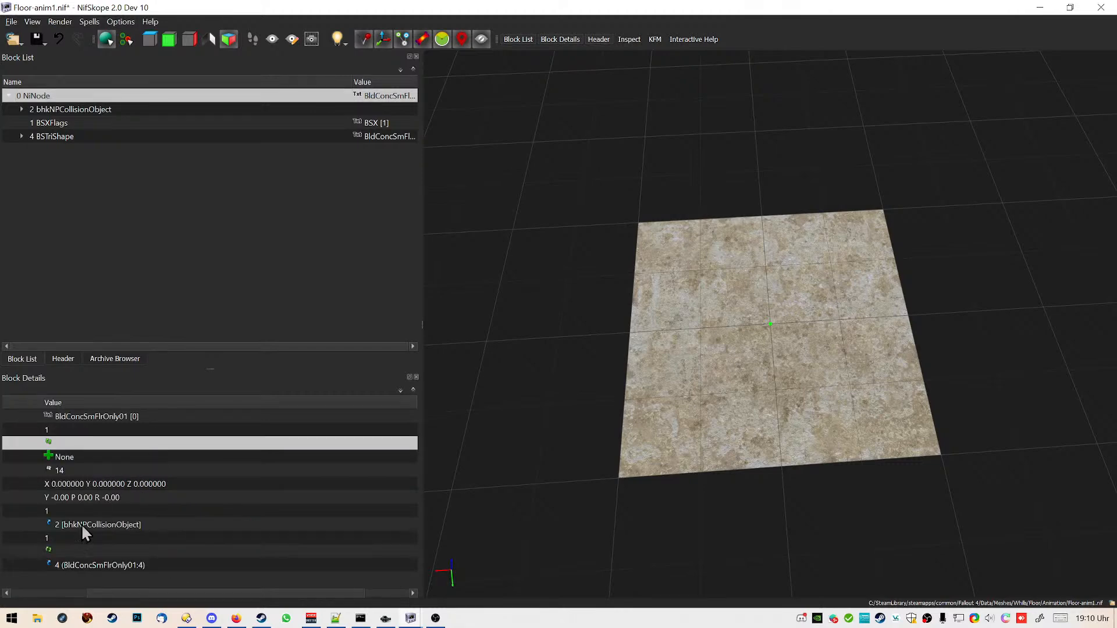
{"action": "left_click", "coordinate": [161, 456]}
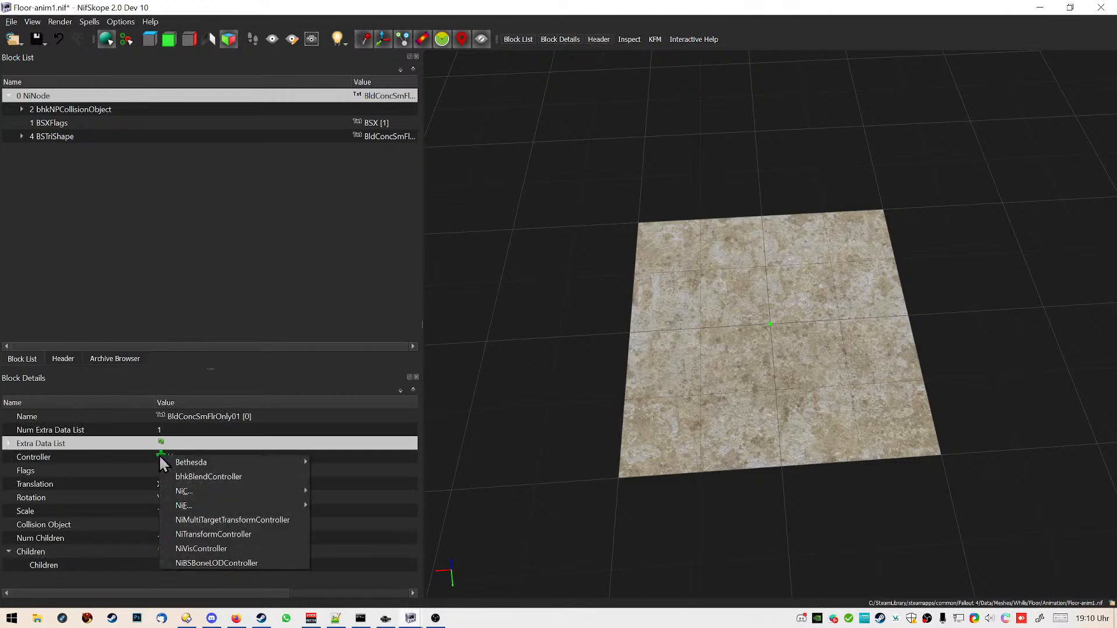
{"action": "mouse_move", "coordinate": [267, 492]}
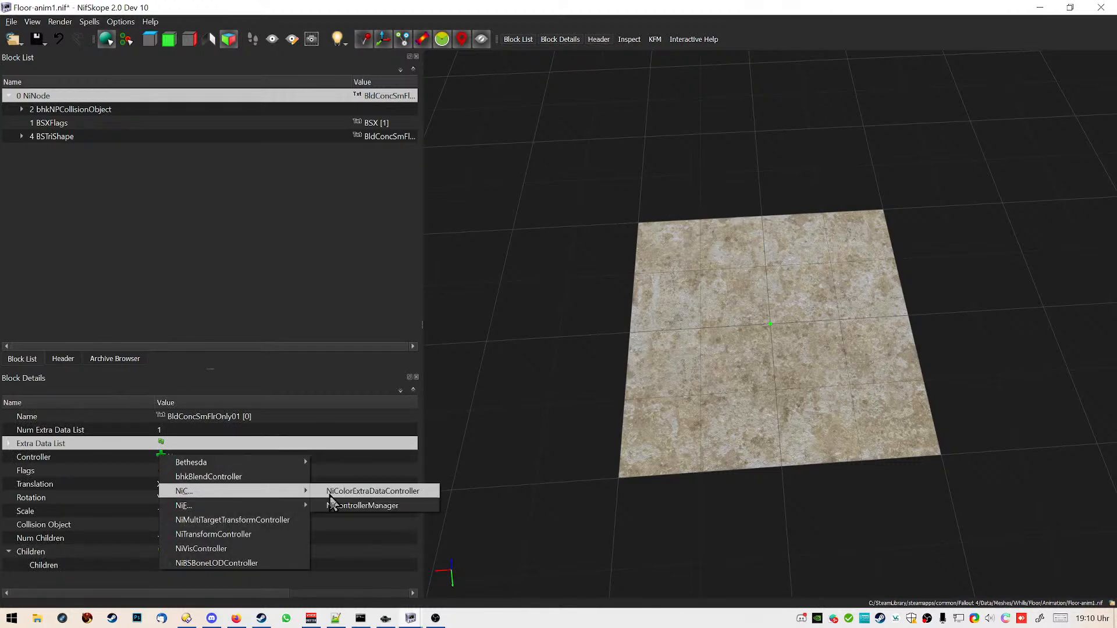
{"action": "left_click", "coordinate": [366, 506]}
{"action": "left_click", "coordinate": [20, 150]}
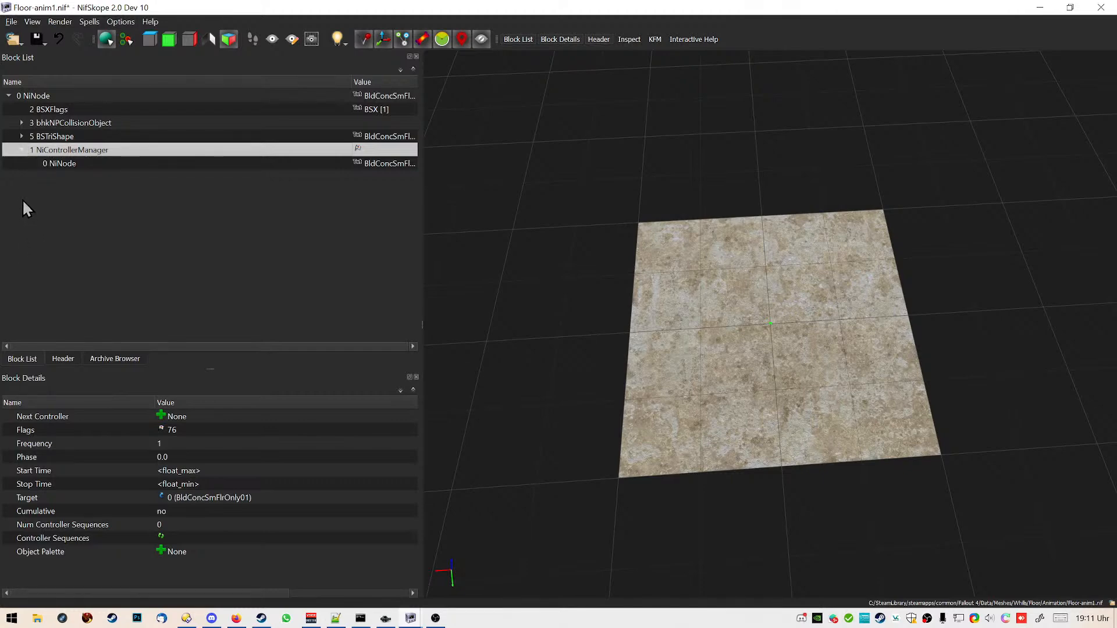
Widen the block panes, inspect the BSTriShape and follow the NiControllerManager's Target to the root NiNode
{"action": "left_click", "coordinate": [73, 137]}
{"action": "left_click_drag", "start_coordinate": [420, 179], "coordinate": [571, 184]}
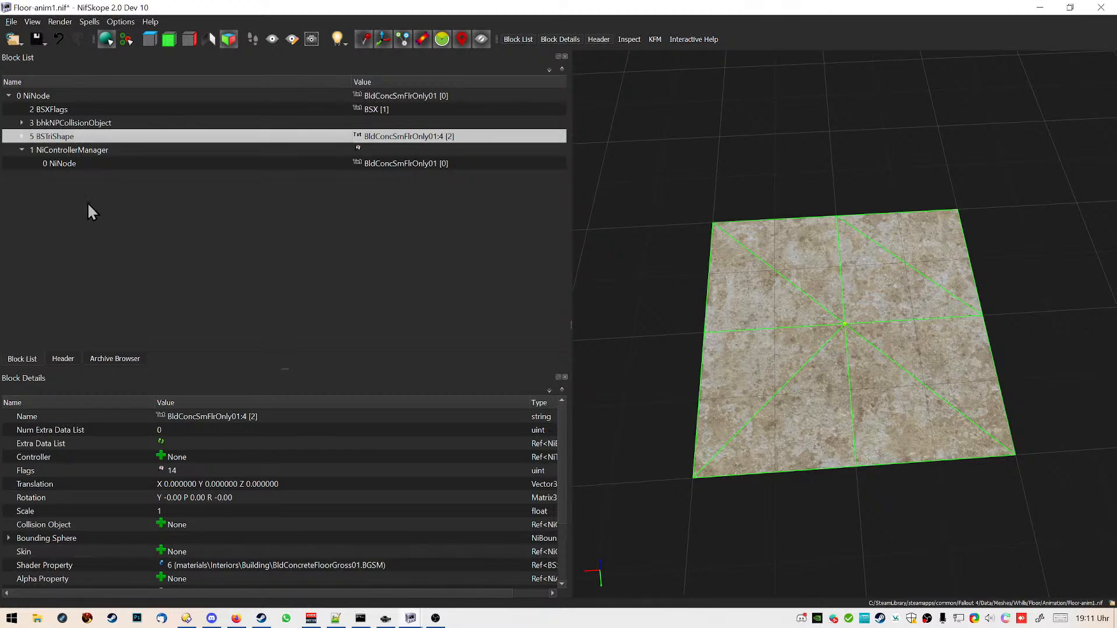
{"action": "left_click", "coordinate": [68, 153]}
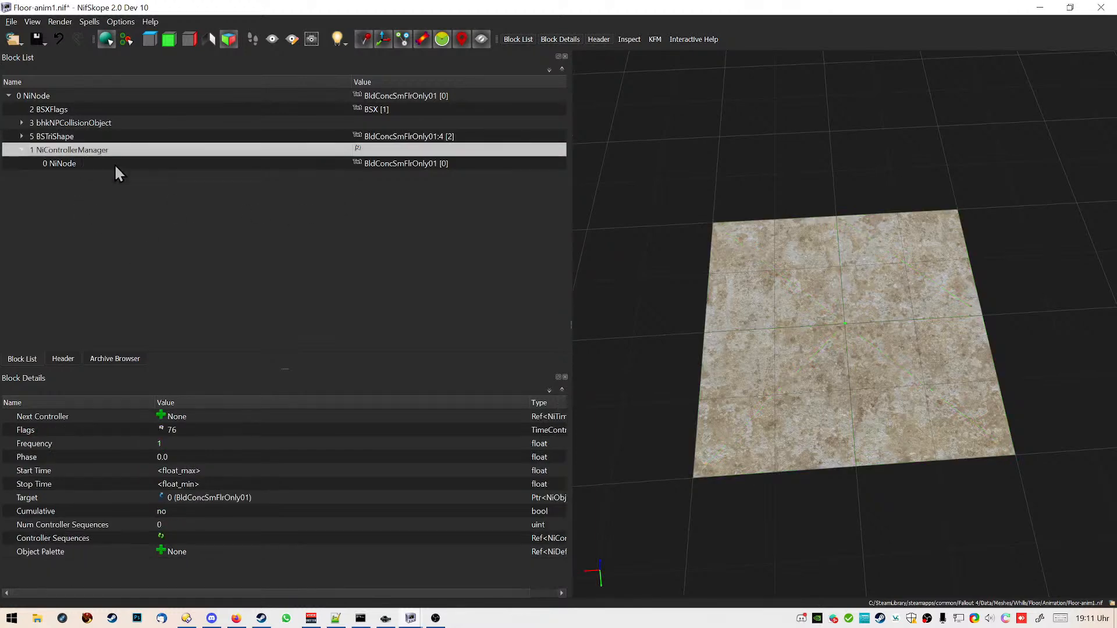
{"action": "left_click", "coordinate": [163, 497]}
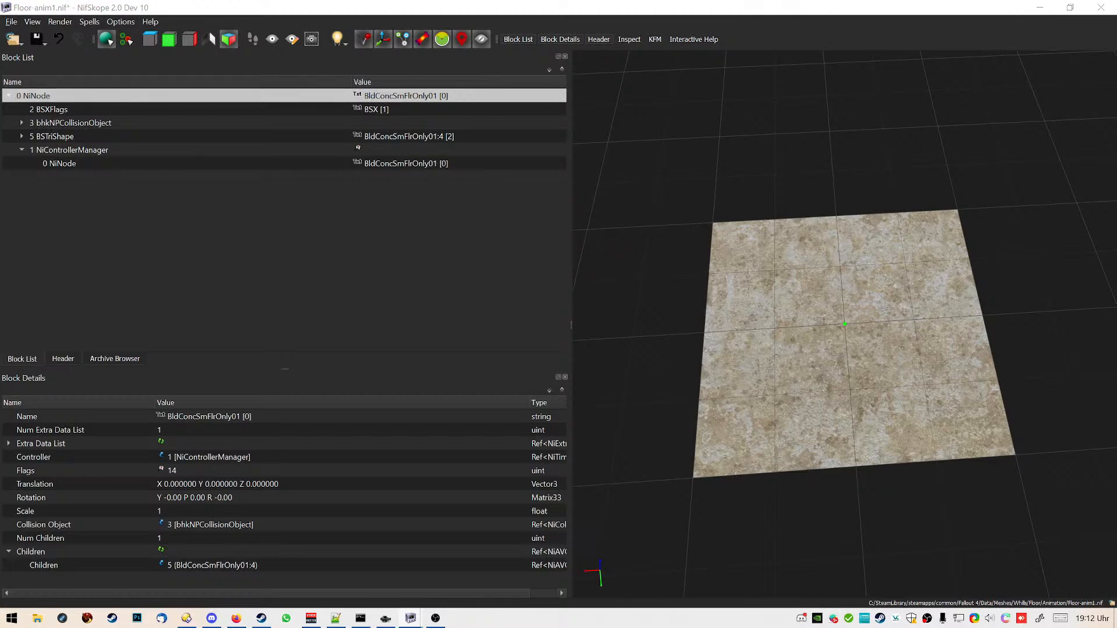
Expand the BSTriShape down to its texture set and clear the material path from the BSLightingShaderProperty's Name
{"action": "left_click_drag", "start_coordinate": [0, 60], "coordinate": [0, 88]}
{"action": "left_click", "coordinate": [22, 136]}
{"action": "left_click", "coordinate": [186, 150]}
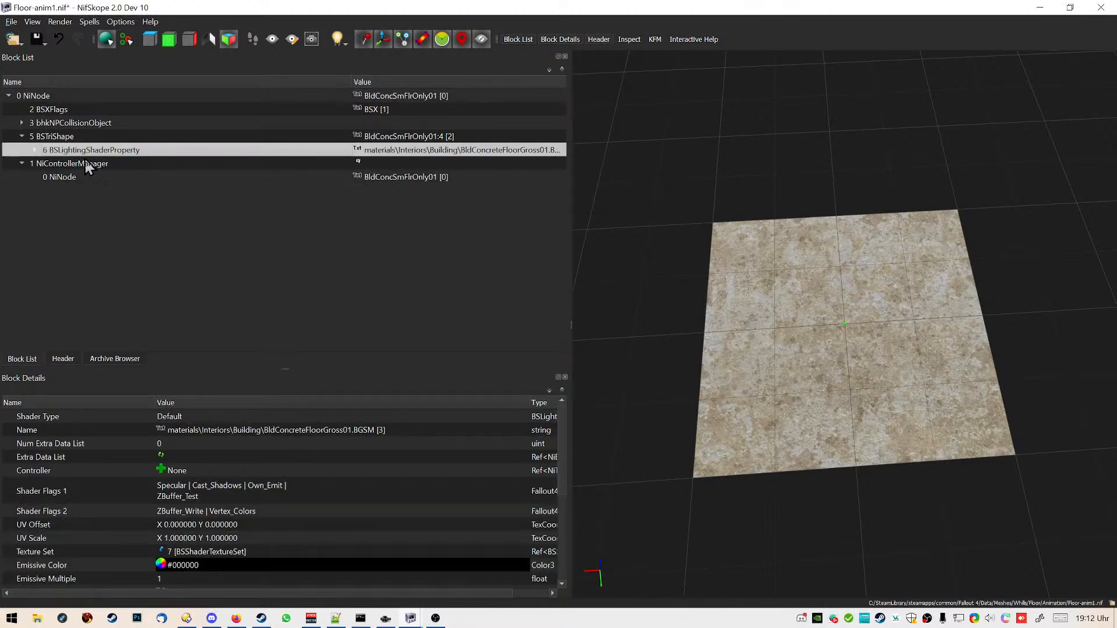
{"action": "left_click", "coordinate": [35, 150]}
{"action": "left_click", "coordinate": [130, 165]}
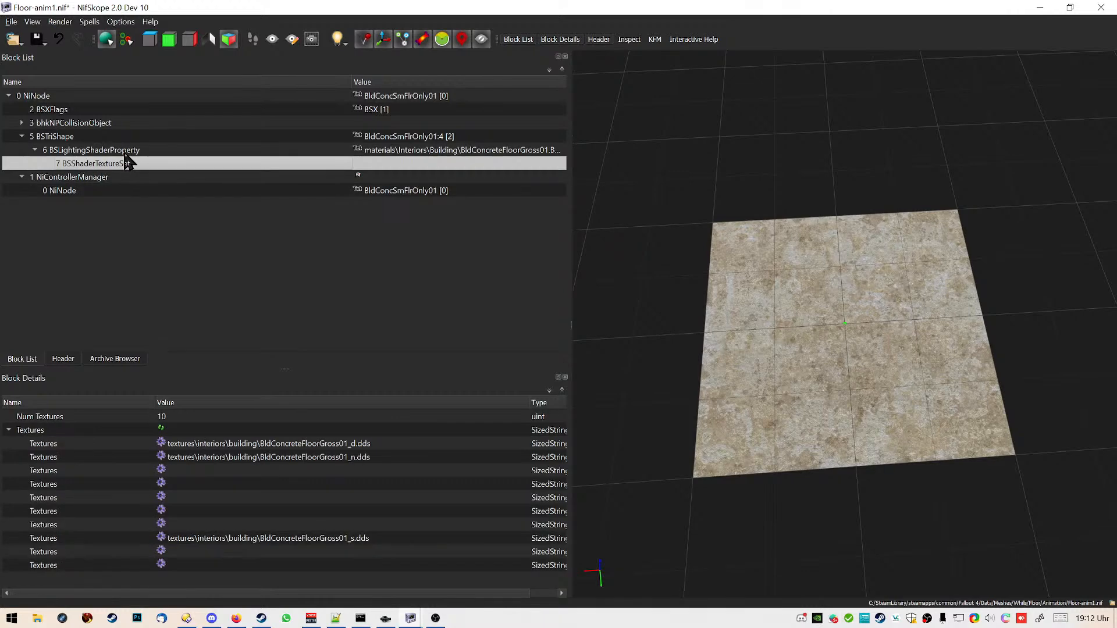
{"action": "left_click", "coordinate": [133, 151]}
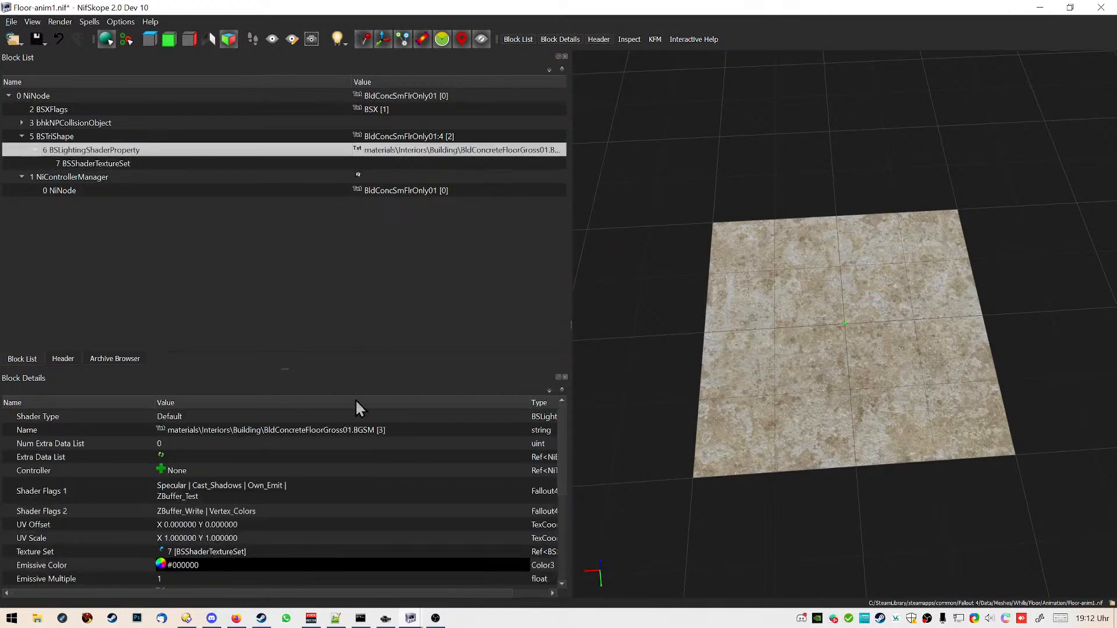
{"action": "right_click", "coordinate": [400, 431]}
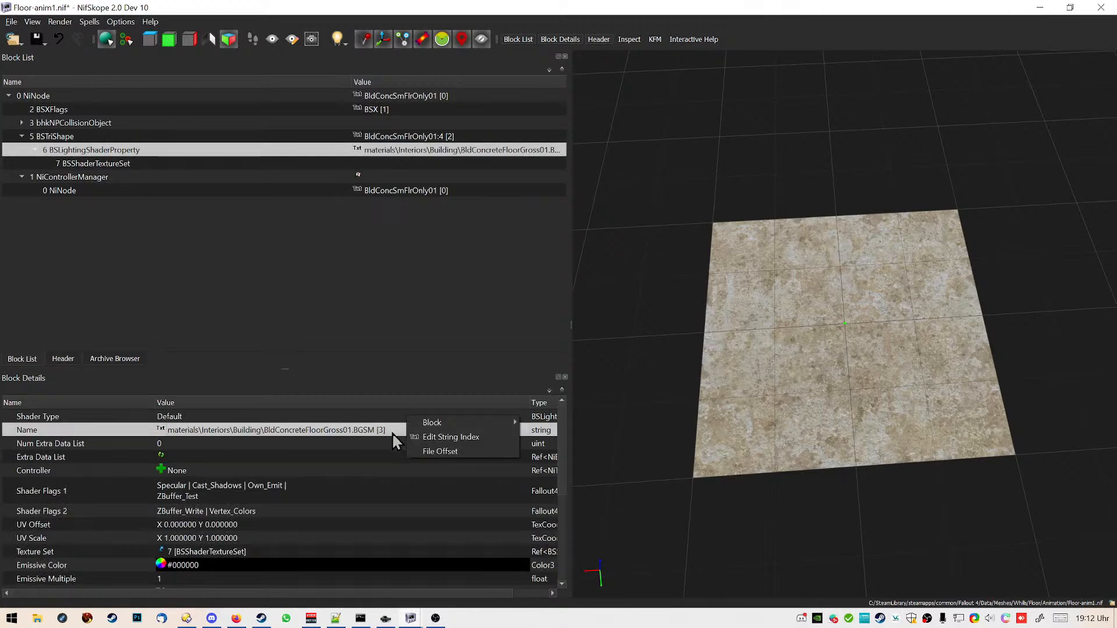
{"action": "left_click", "coordinate": [421, 436]}
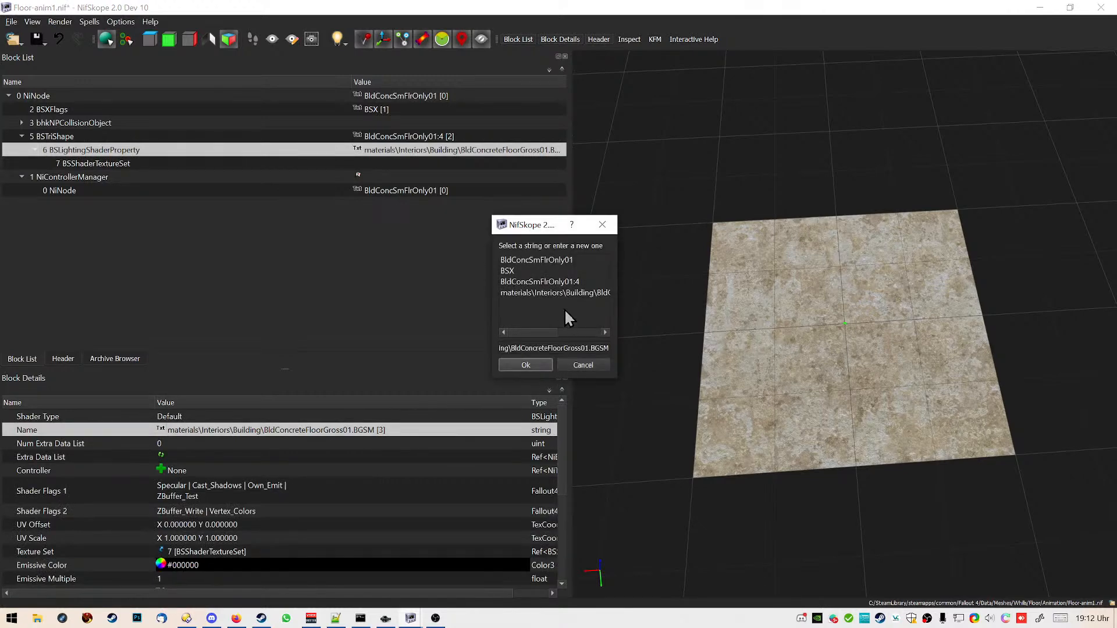
{"action": "key", "text": "BackSpace"}
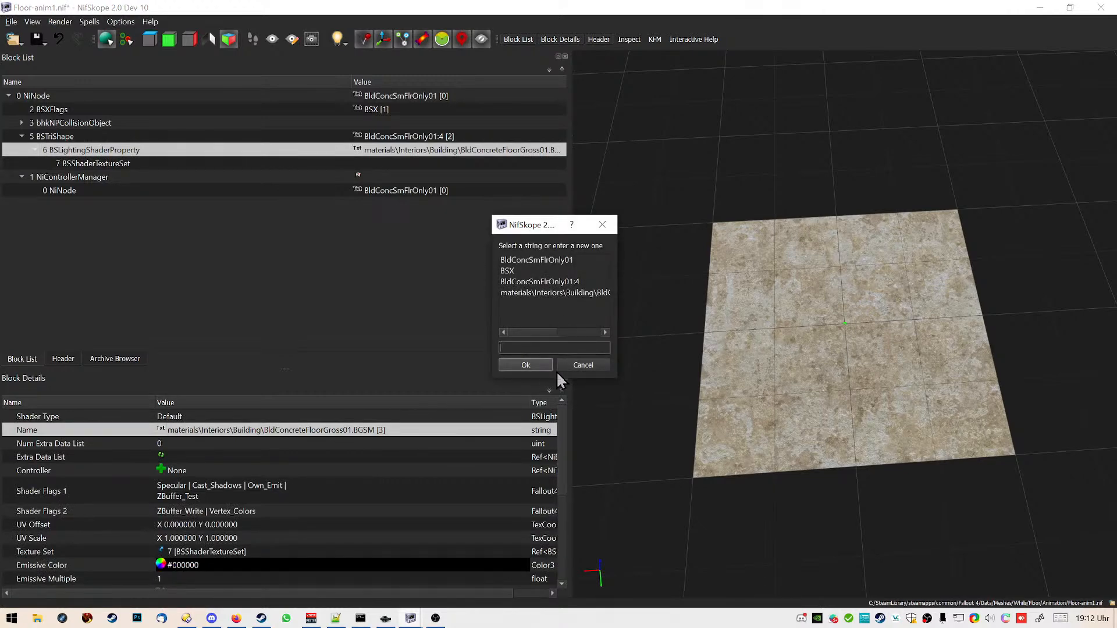
{"action": "left_click", "coordinate": [549, 362]}
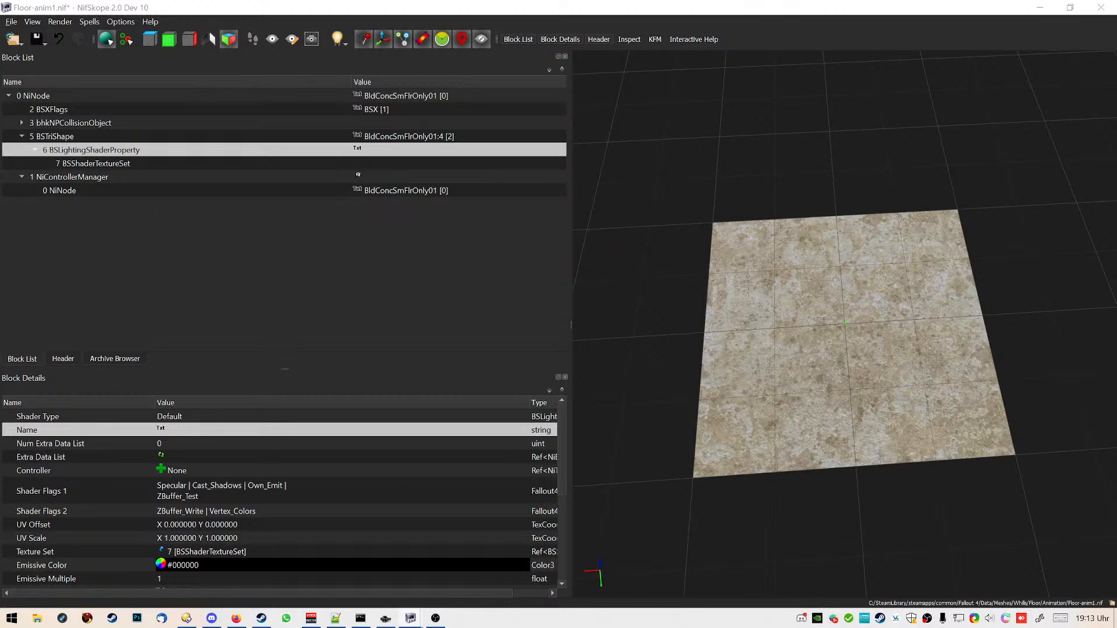
Attach a new BSLightingShaderPropertyFloatController as the Controller of the floor's BSLightingShaderProperty
{"action": "left_click", "coordinate": [150, 165]}
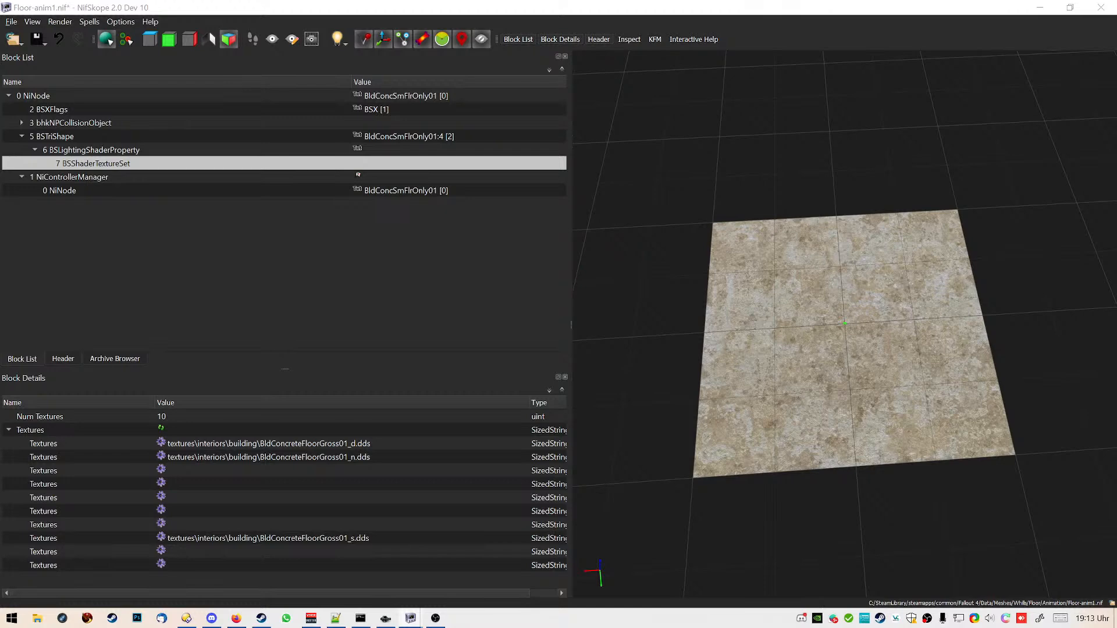
{"action": "left_click", "coordinate": [121, 150]}
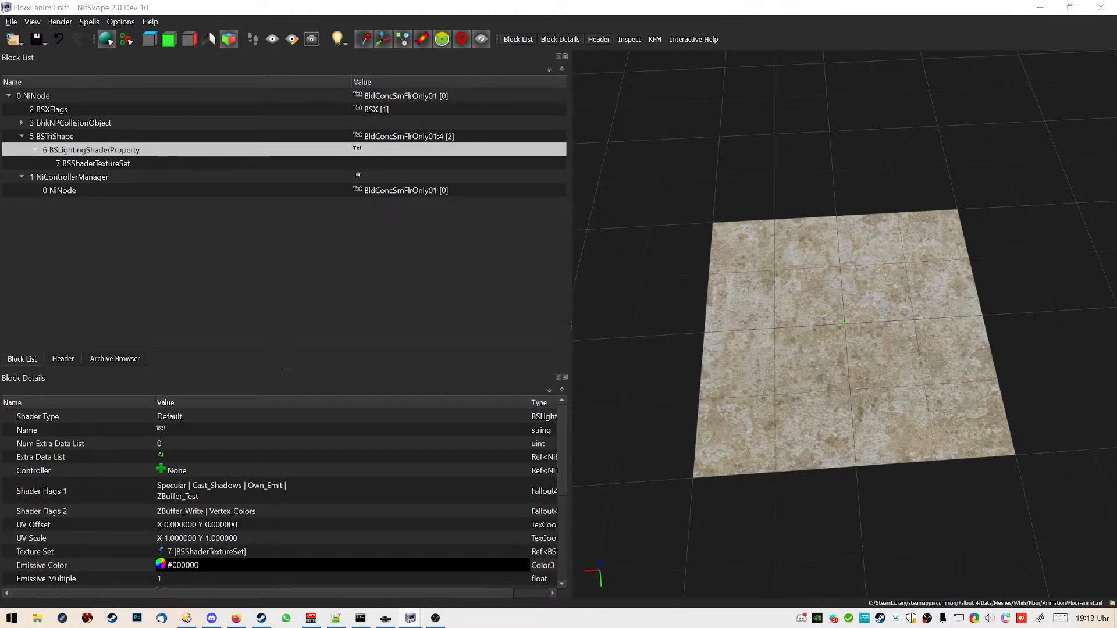
{"action": "right_click", "coordinate": [128, 149]}
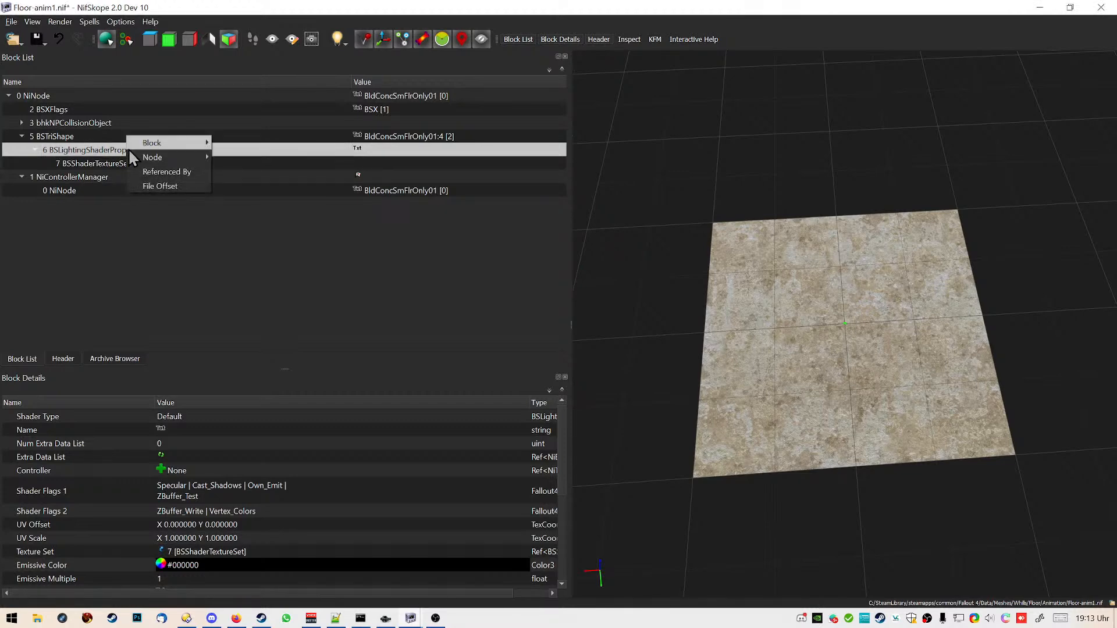
{"action": "mouse_move", "coordinate": [170, 143]}
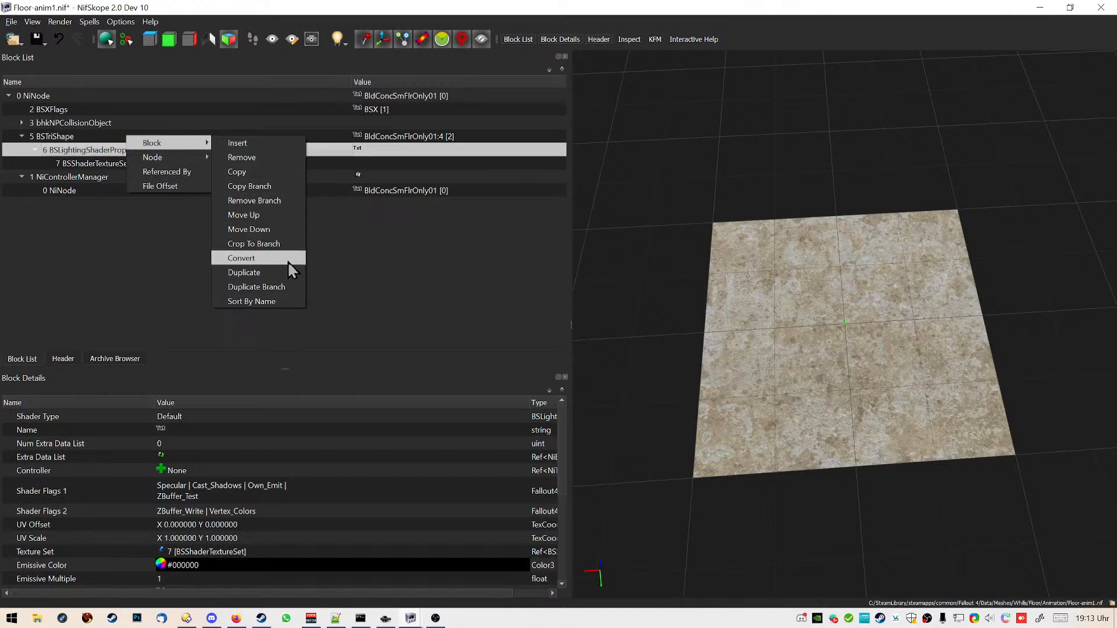
{"action": "left_click", "coordinate": [289, 171]}
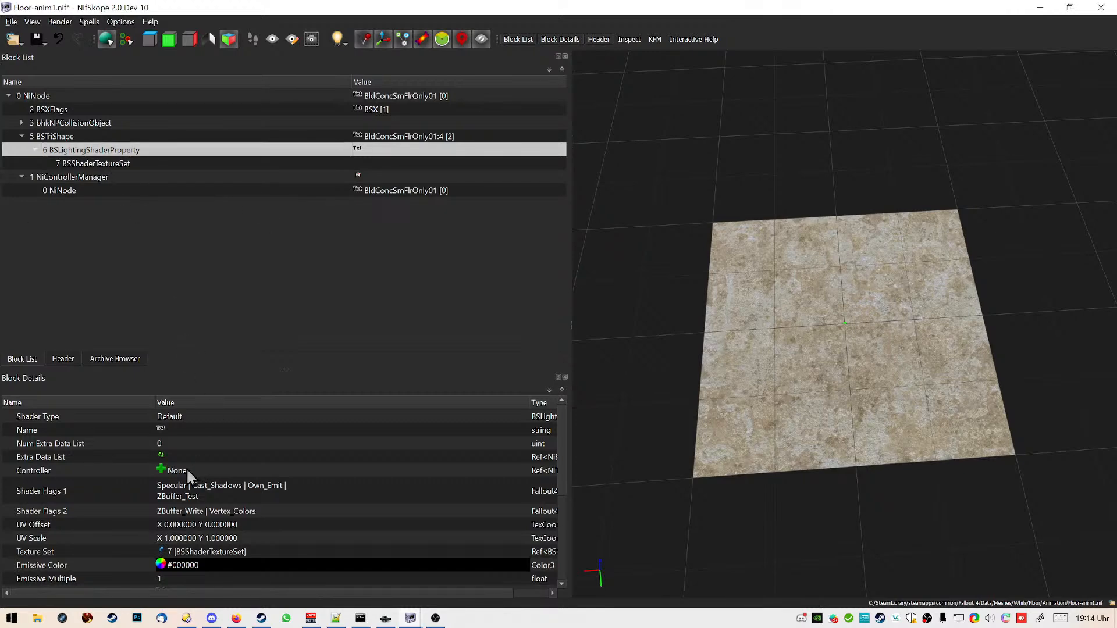
{"action": "left_click", "coordinate": [161, 469]}
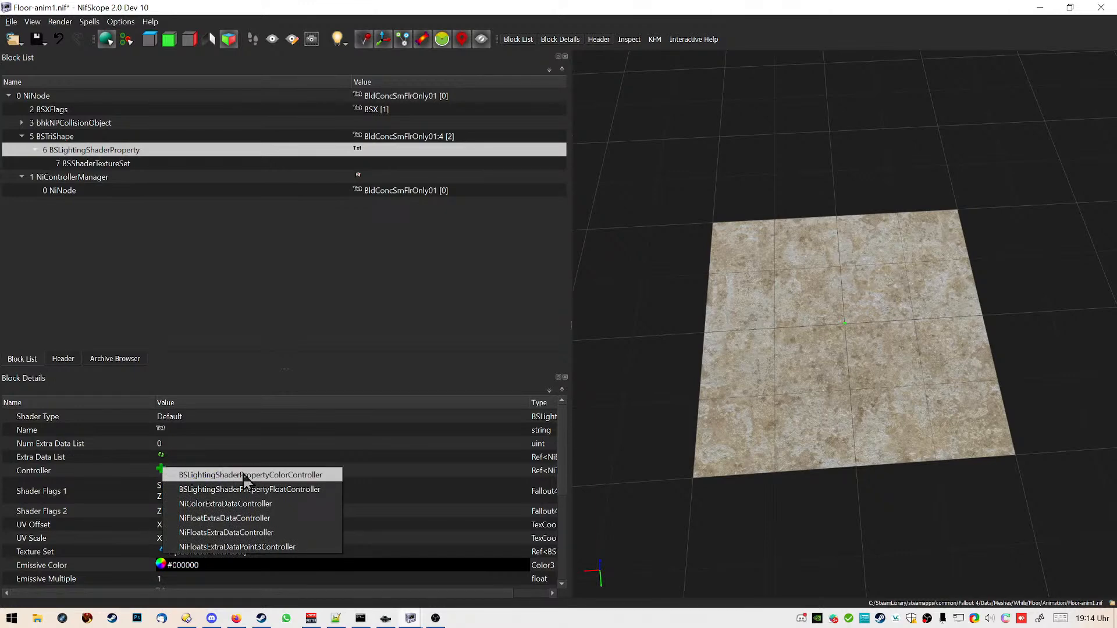
{"action": "left_click", "coordinate": [315, 490]}
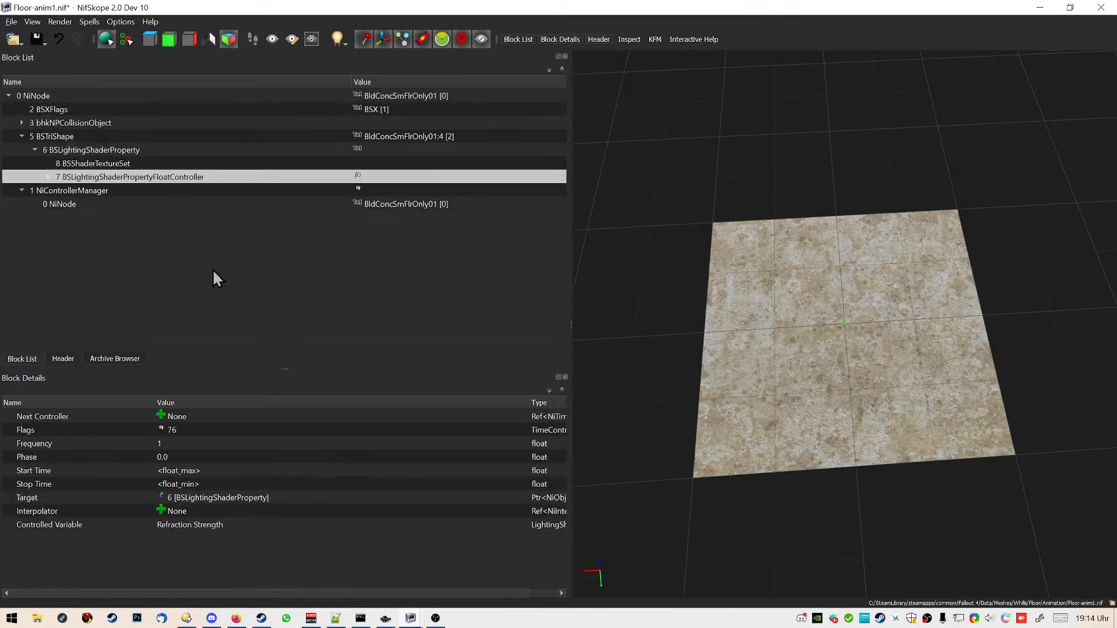
{"action": "double_click", "coordinate": [246, 523]}
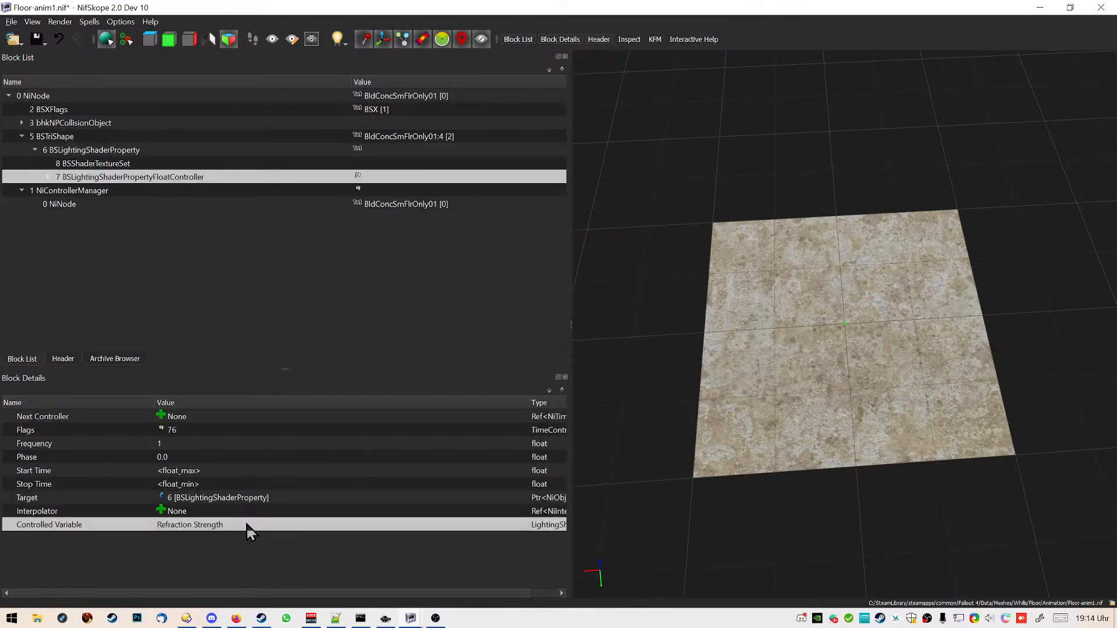
{"action": "left_click", "coordinate": [523, 525]}
{"action": "scroll", "coordinate": [361, 560], "scroll_direction": "down", "scroll_amount": 2}
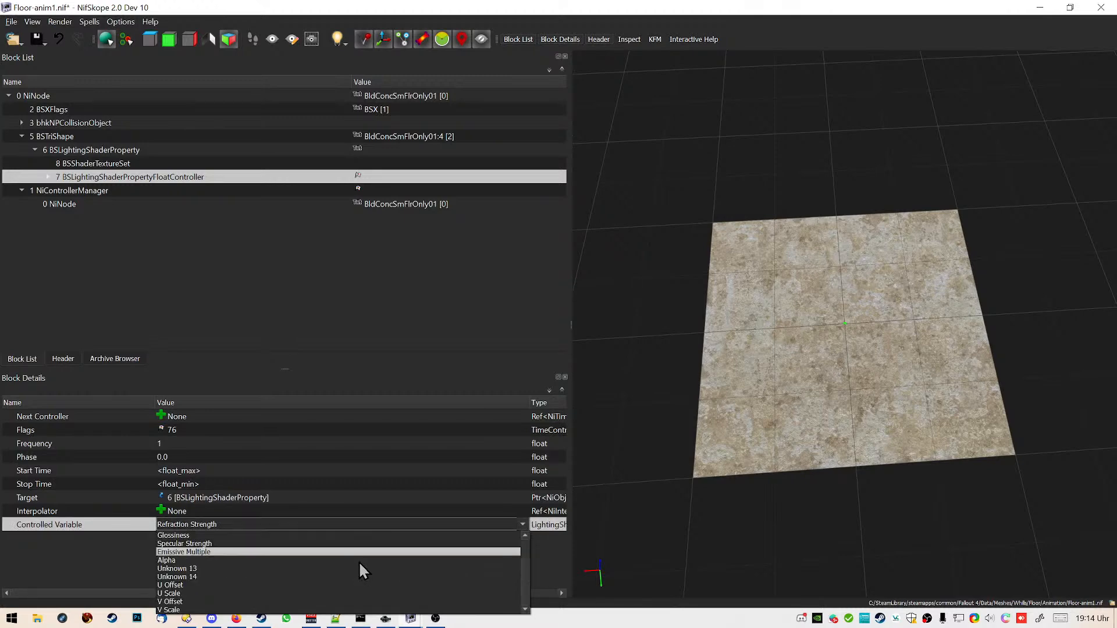
{"action": "left_click", "coordinate": [296, 263]}
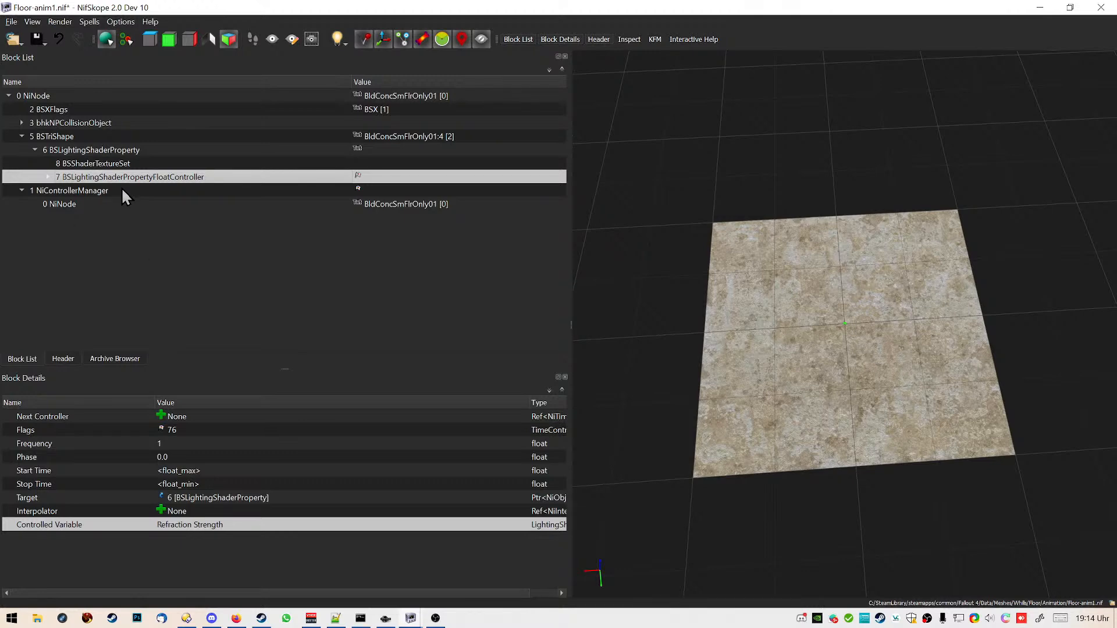
Set the new float controller's Controlled Variable to V Offset
{"action": "double_click", "coordinate": [405, 524]}
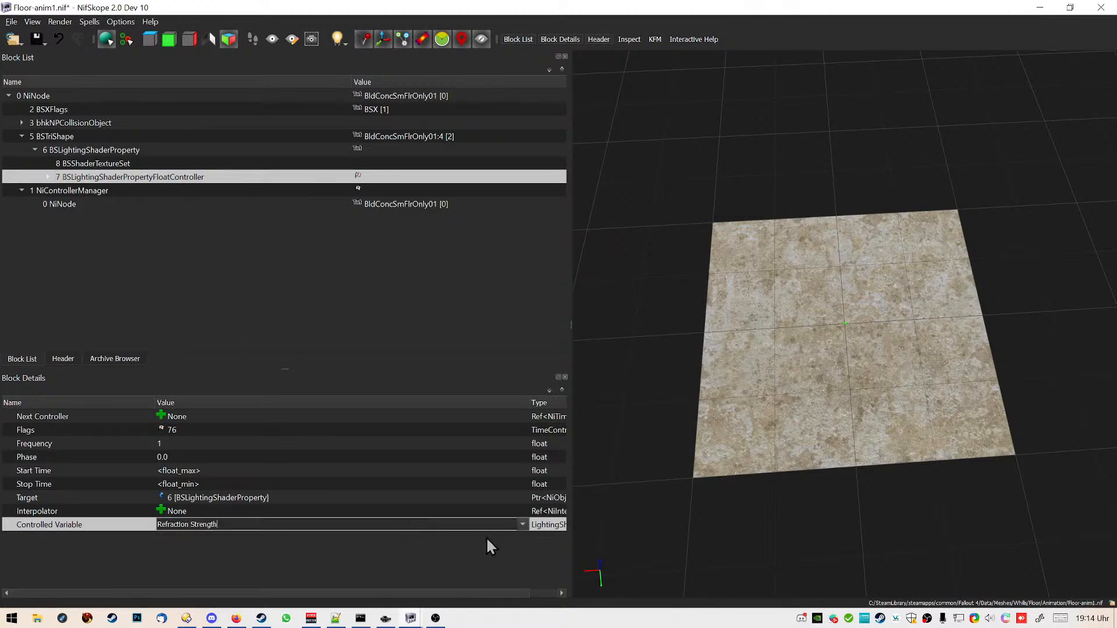
{"action": "left_click", "coordinate": [521, 525]}
{"action": "scroll", "coordinate": [287, 588], "scroll_direction": "down", "scroll_amount": 2}
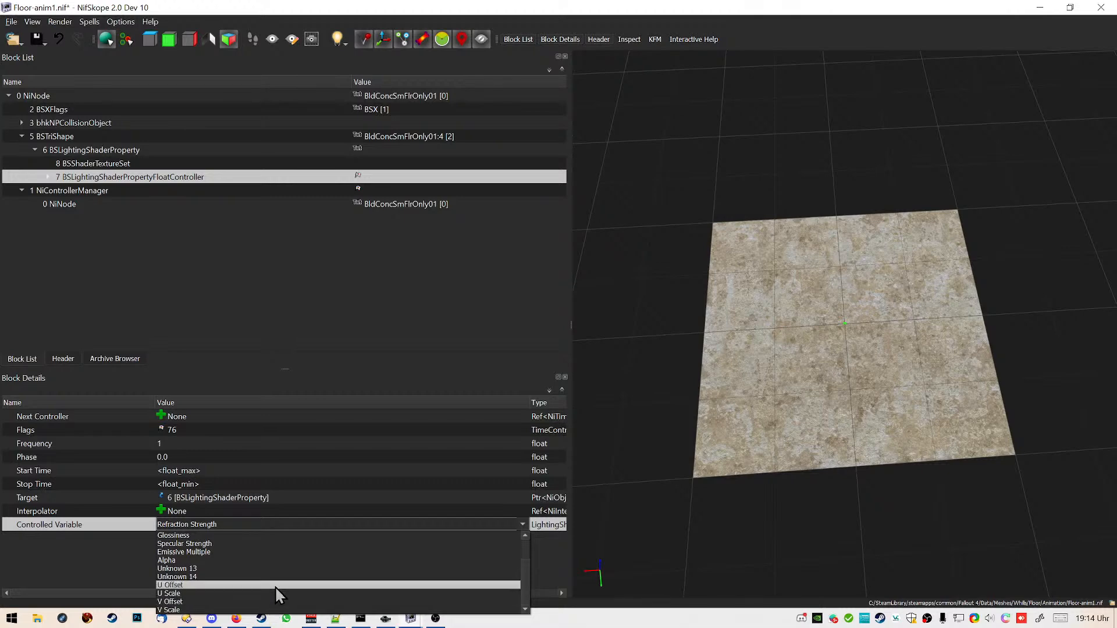
{"action": "left_click", "coordinate": [278, 602]}
{"action": "left_click", "coordinate": [176, 233]}
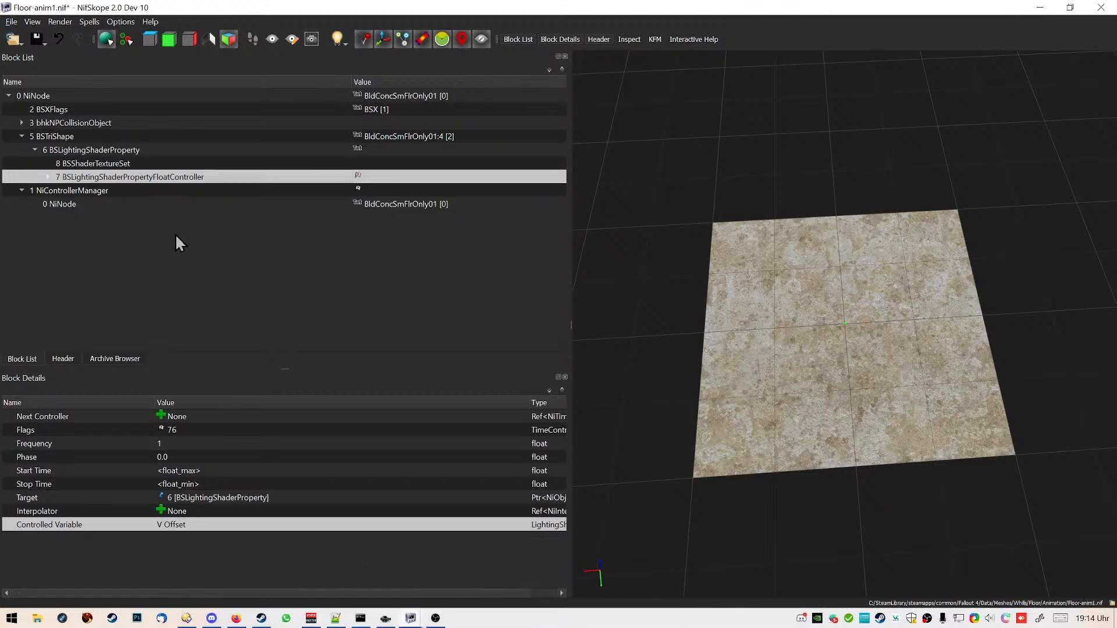
Expand the V Offset controller and attach a second BSLightingShaderPropertyFloatController as its Next Controller
{"action": "left_click", "coordinate": [49, 177]}
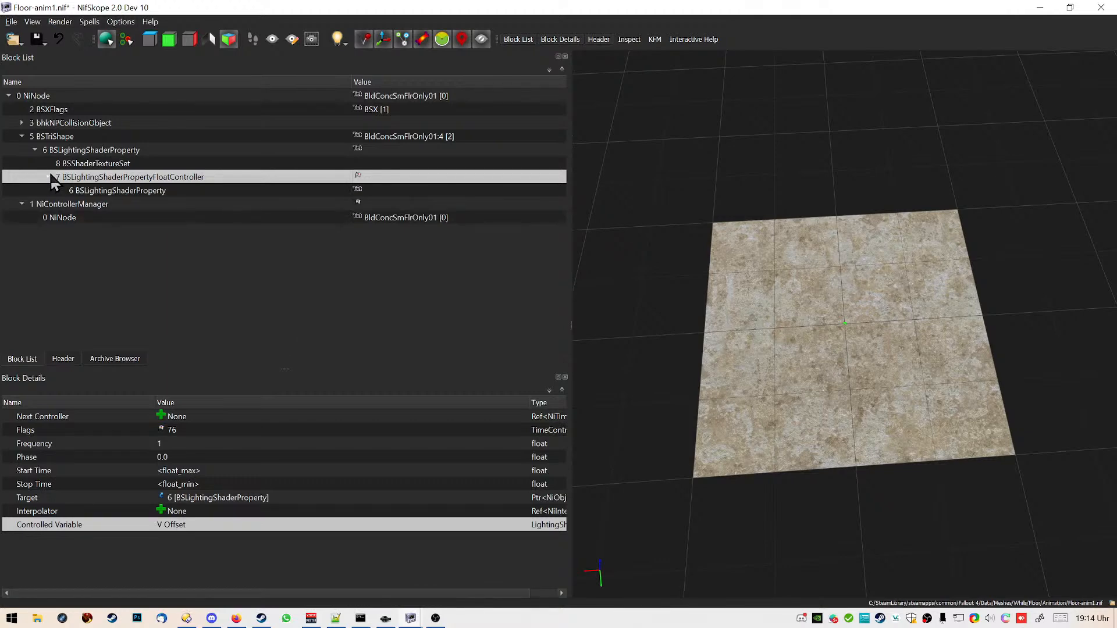
{"action": "left_click", "coordinate": [161, 414]}
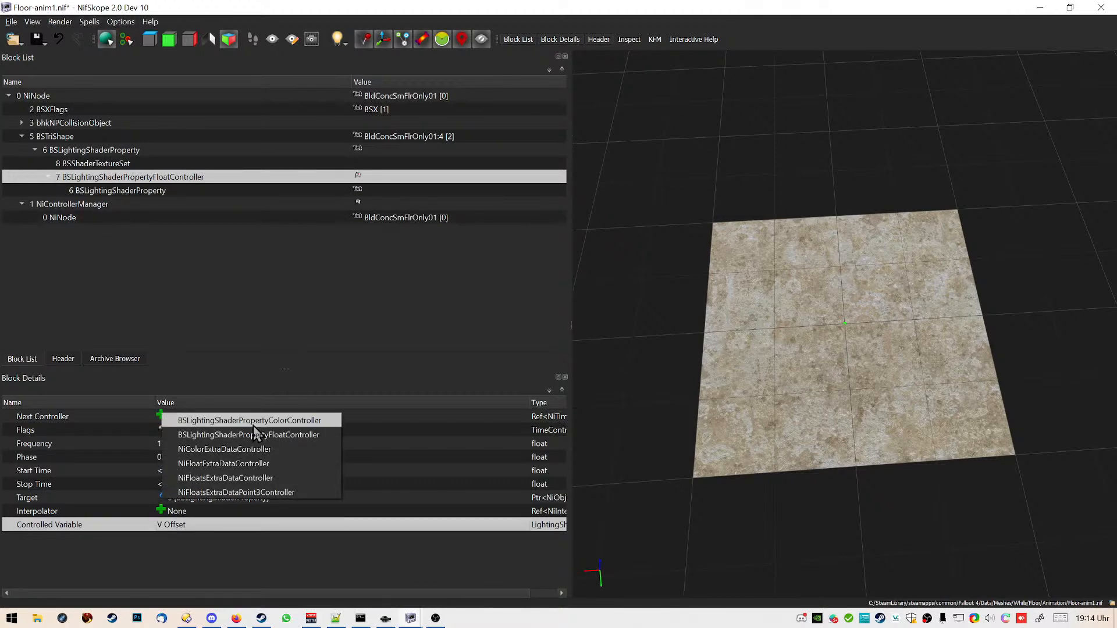
{"action": "left_click", "coordinate": [285, 435]}
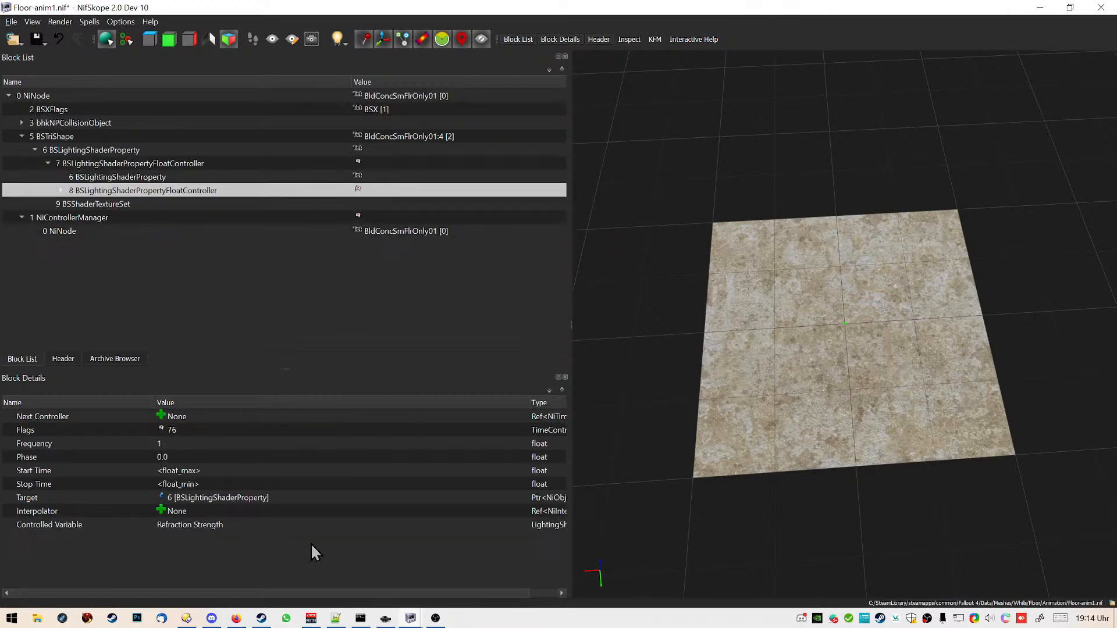
Set the second float controller's Controlled Variable to U Offset and check its child block
{"action": "double_click", "coordinate": [346, 525]}
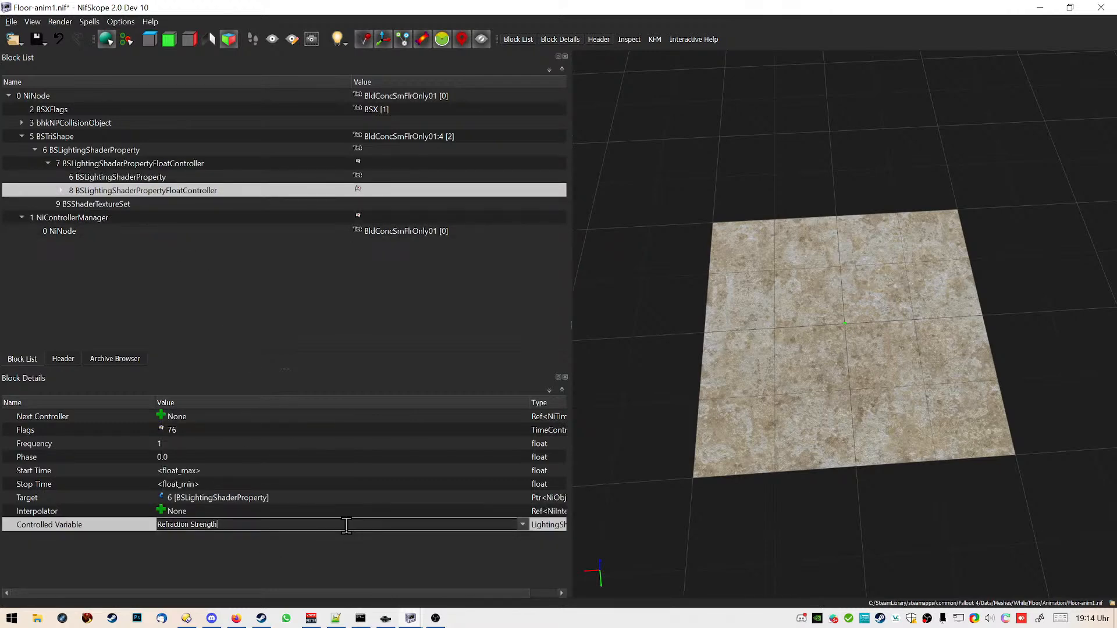
{"action": "left_click", "coordinate": [523, 524]}
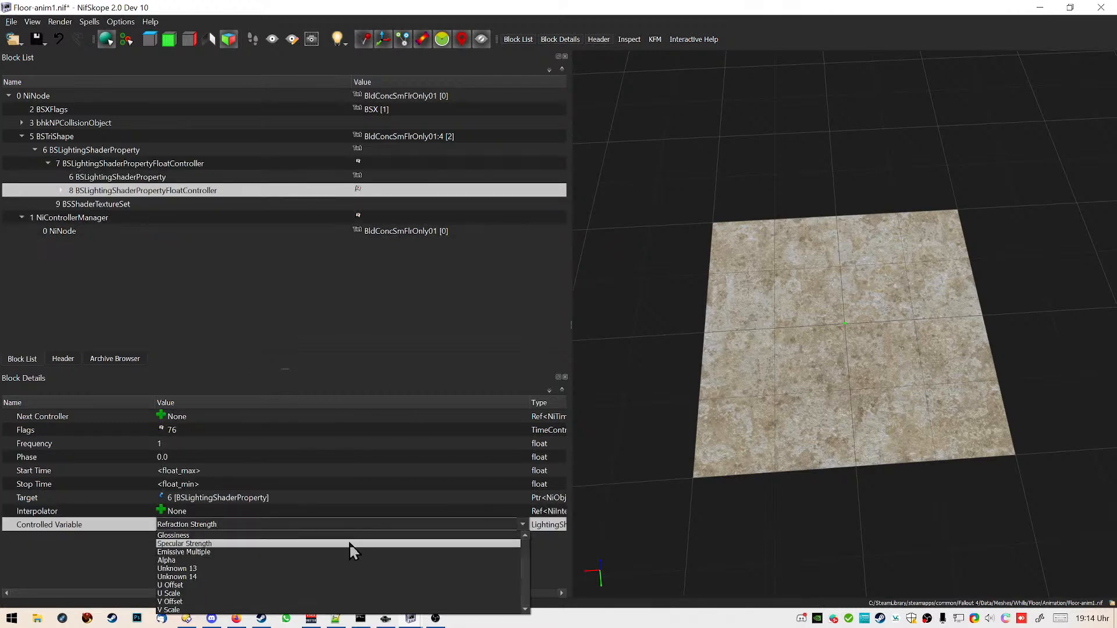
{"action": "left_click", "coordinate": [277, 587]}
{"action": "left_click", "coordinate": [219, 267]}
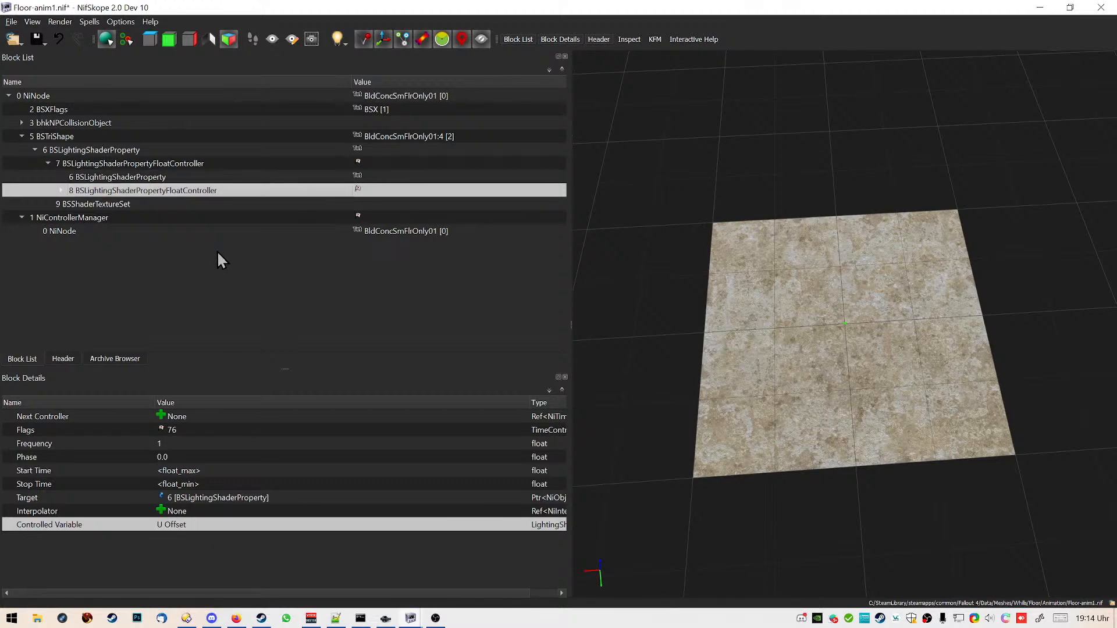
{"action": "left_click", "coordinate": [61, 191]}
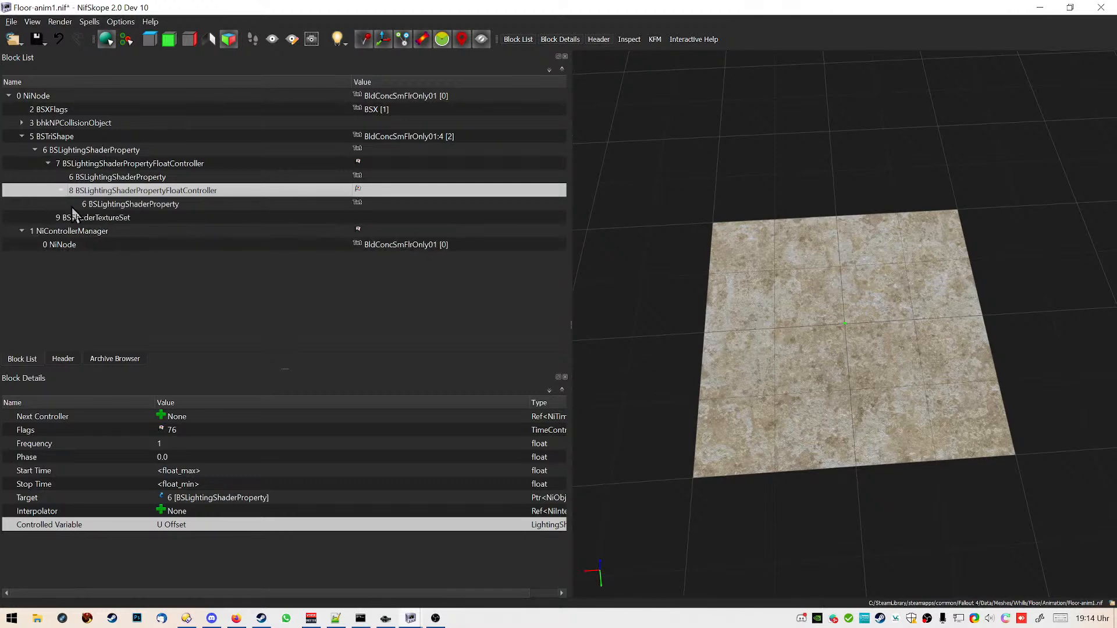
{"action": "left_click", "coordinate": [61, 191]}
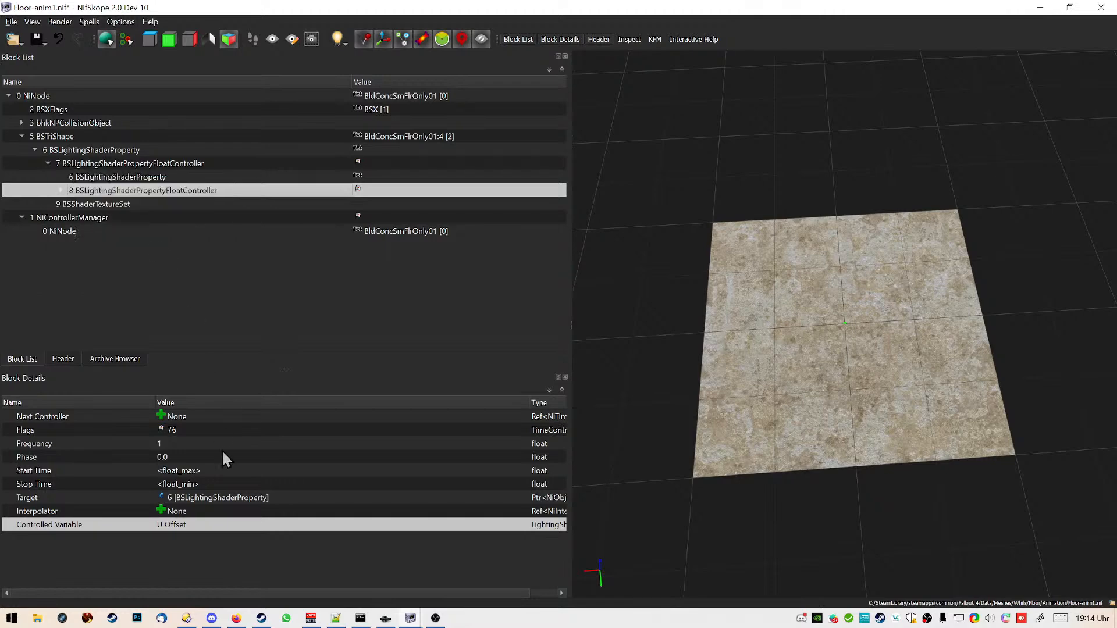
Examine the UV Offset, UV Scale and remaining properties of the BSLightingShaderProperty
{"action": "left_click", "coordinate": [99, 150]}
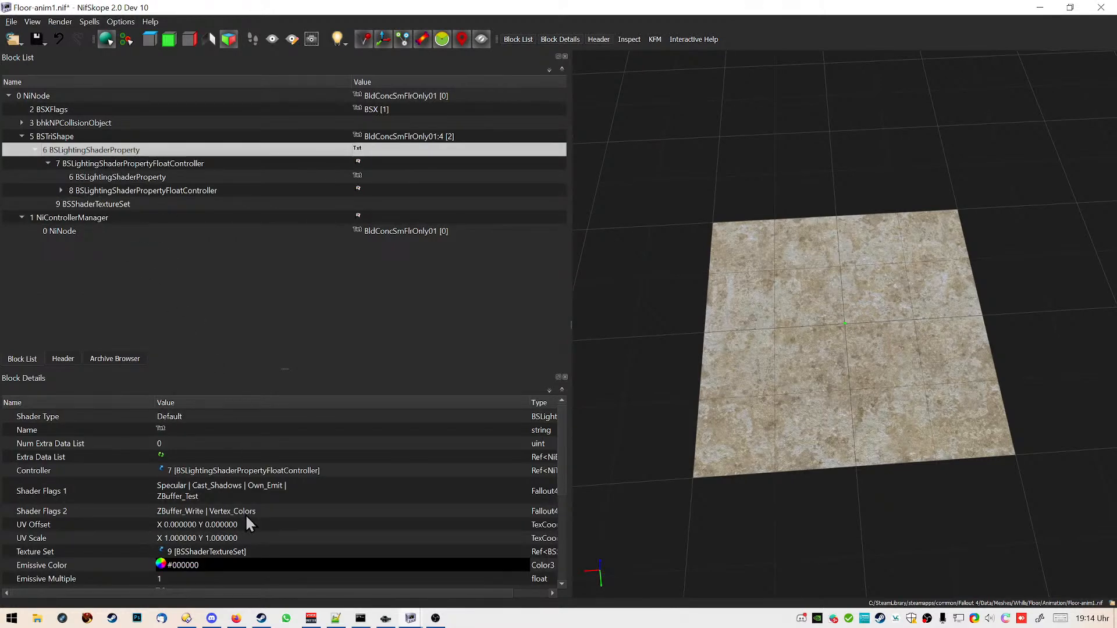
{"action": "left_click", "coordinate": [186, 540]}
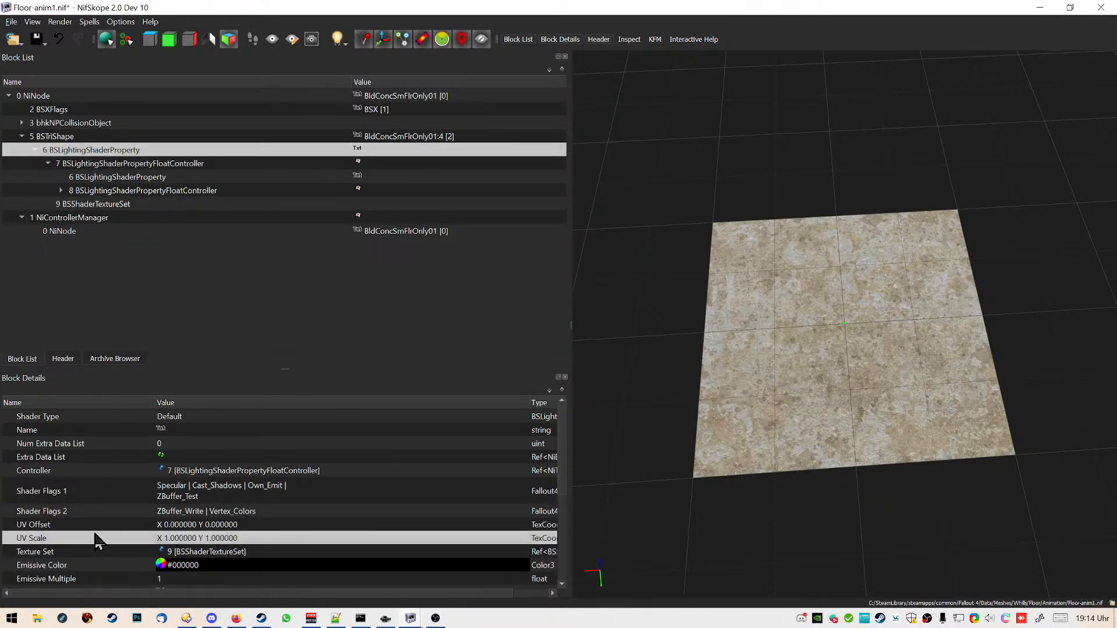
{"action": "left_click", "coordinate": [224, 526]}
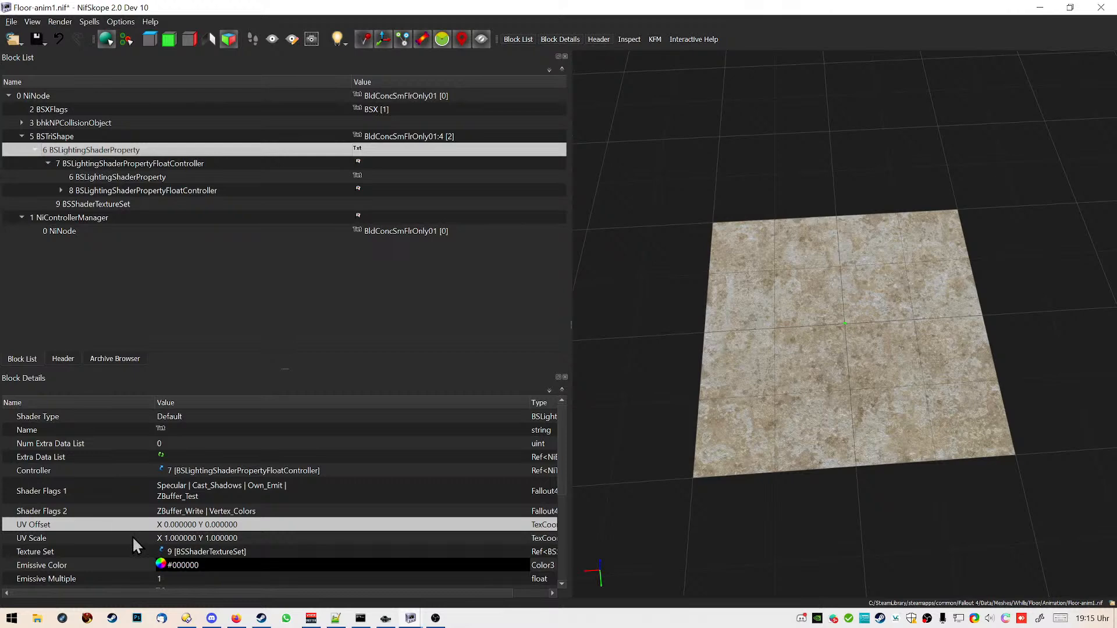
{"action": "left_click", "coordinate": [209, 538]}
{"action": "scroll", "coordinate": [256, 512], "scroll_direction": "down", "scroll_amount": 5}
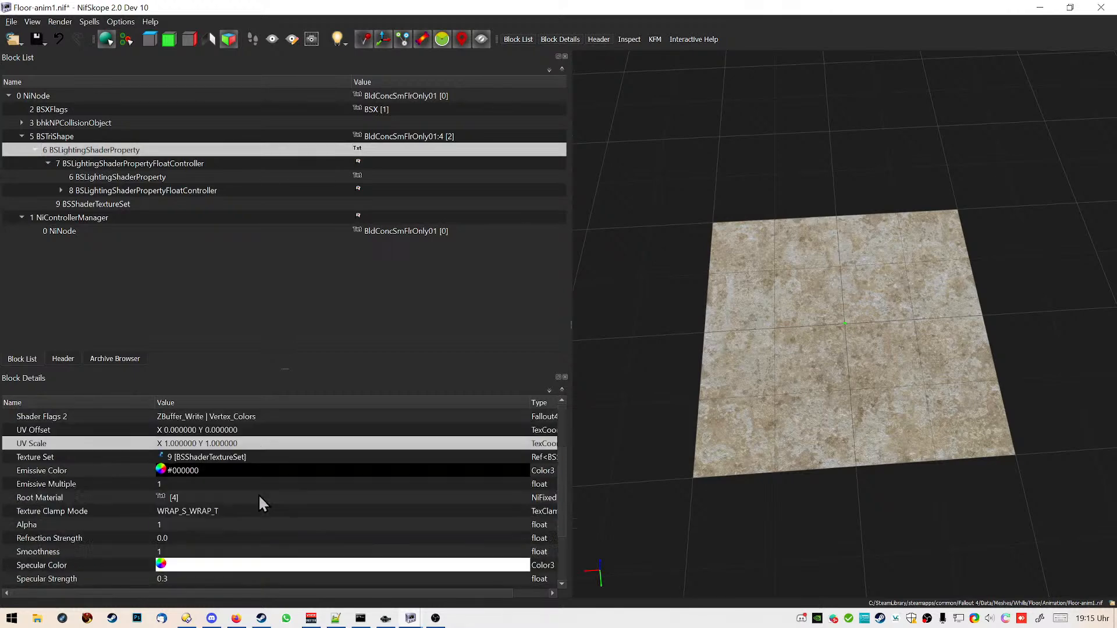
Review the properties of both chained BSLightingShaderPropertyFloatController blocks and of the BSTriShape
{"action": "scroll", "coordinate": [259, 498], "scroll_direction": "up", "scroll_amount": 2}
{"action": "left_click", "coordinate": [113, 164]}
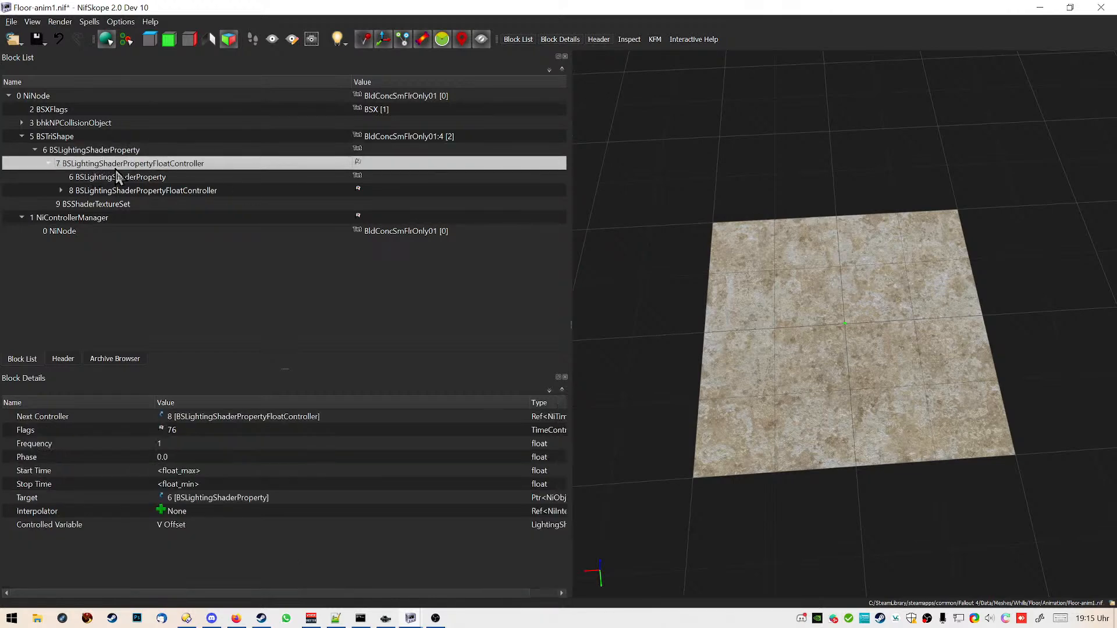
{"action": "left_click", "coordinate": [144, 191]}
{"action": "left_click", "coordinate": [93, 137]}
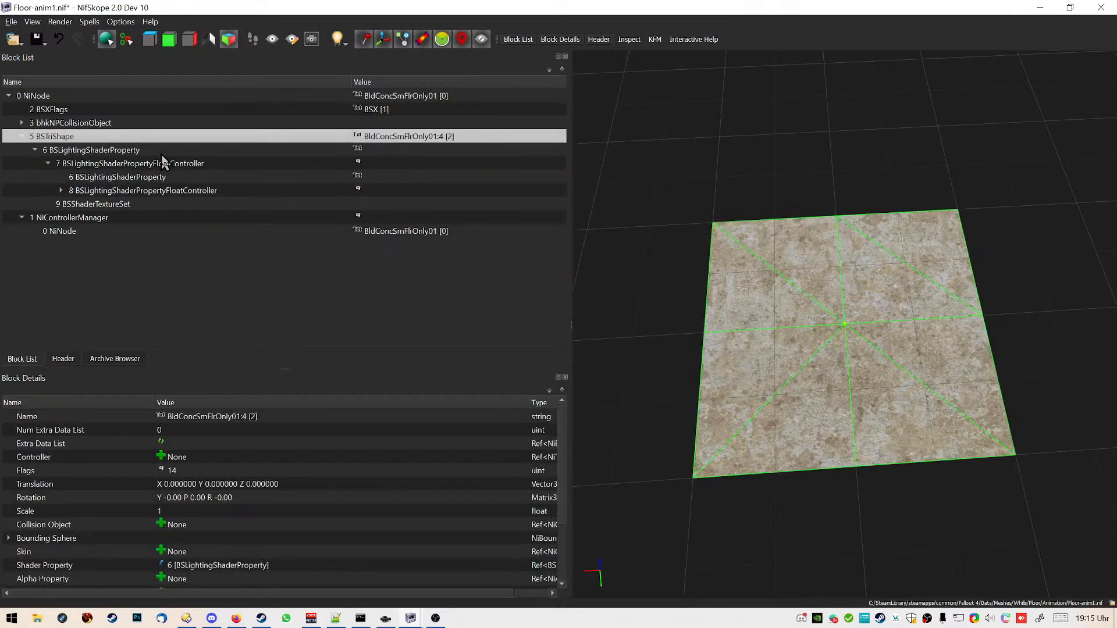
{"action": "left_click", "coordinate": [217, 192]}
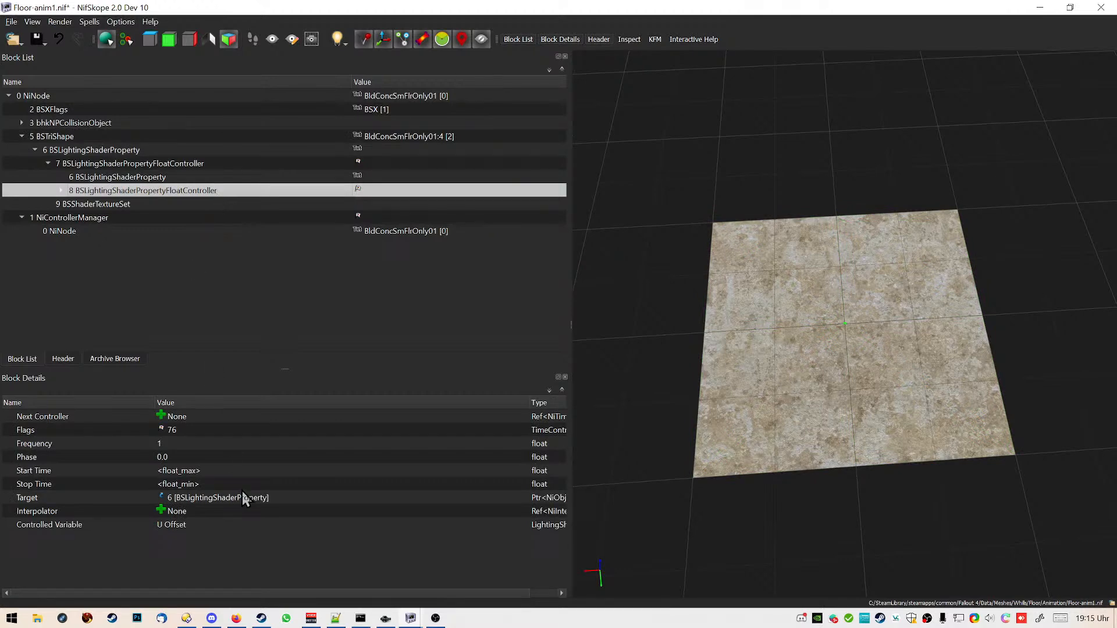
{"action": "mouse_move", "coordinate": [187, 615]}
Clear the BldConcreteFloorGross01_s.dds and BldConcreteFloorGross01_n.dds paths from the floor's BSShaderTextureSet
{"action": "left_click", "coordinate": [65, 150]}
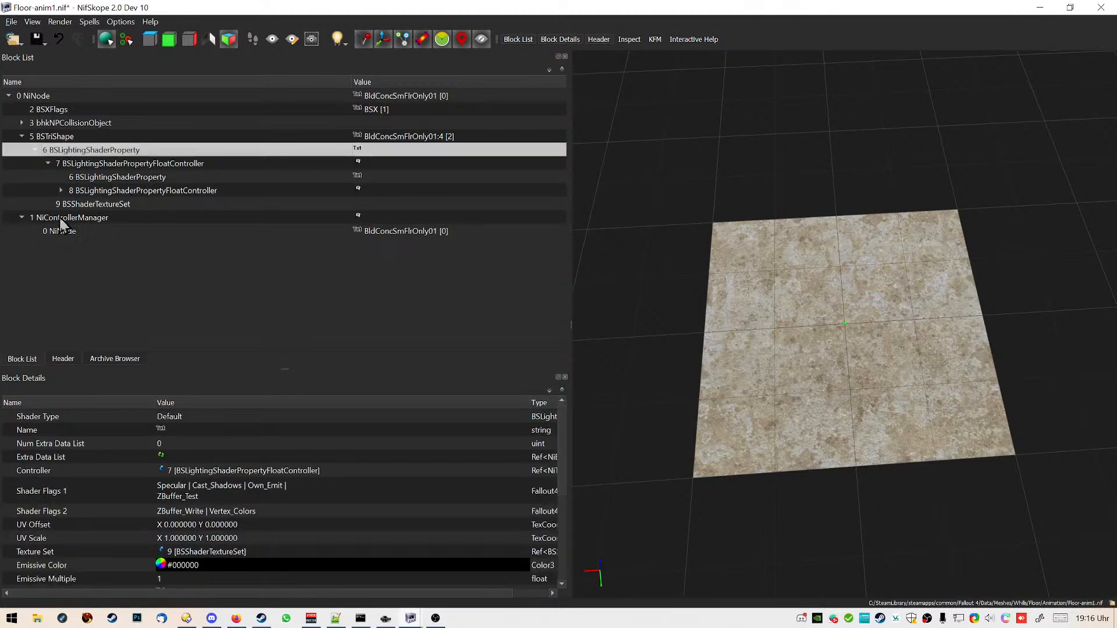
{"action": "left_click", "coordinate": [125, 204]}
{"action": "left_click", "coordinate": [434, 545]}
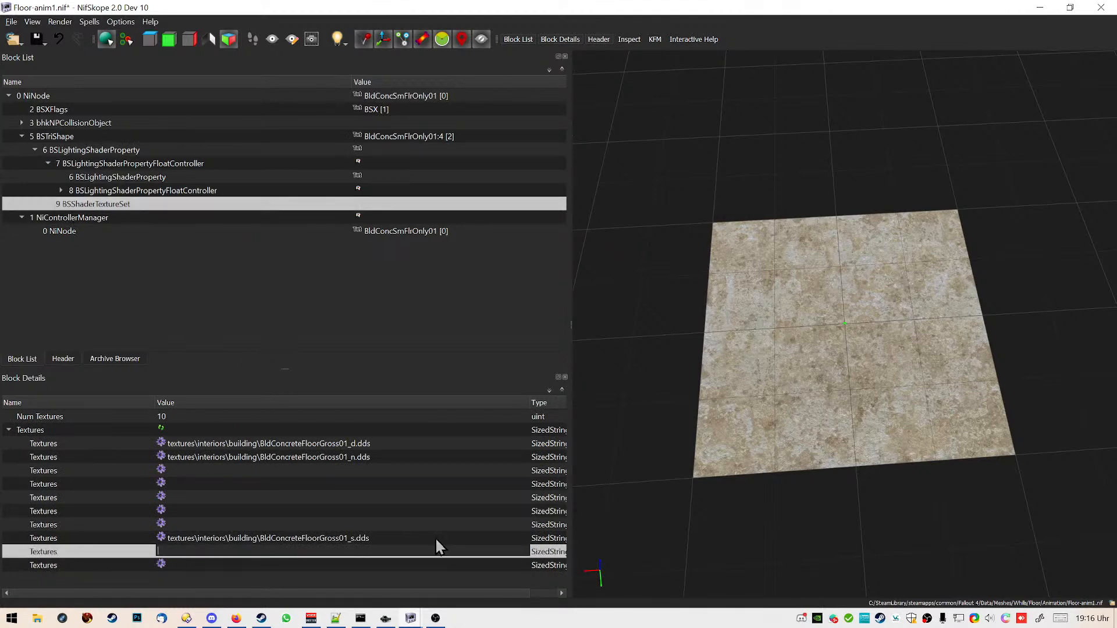
{"action": "double_click", "coordinate": [436, 539]}
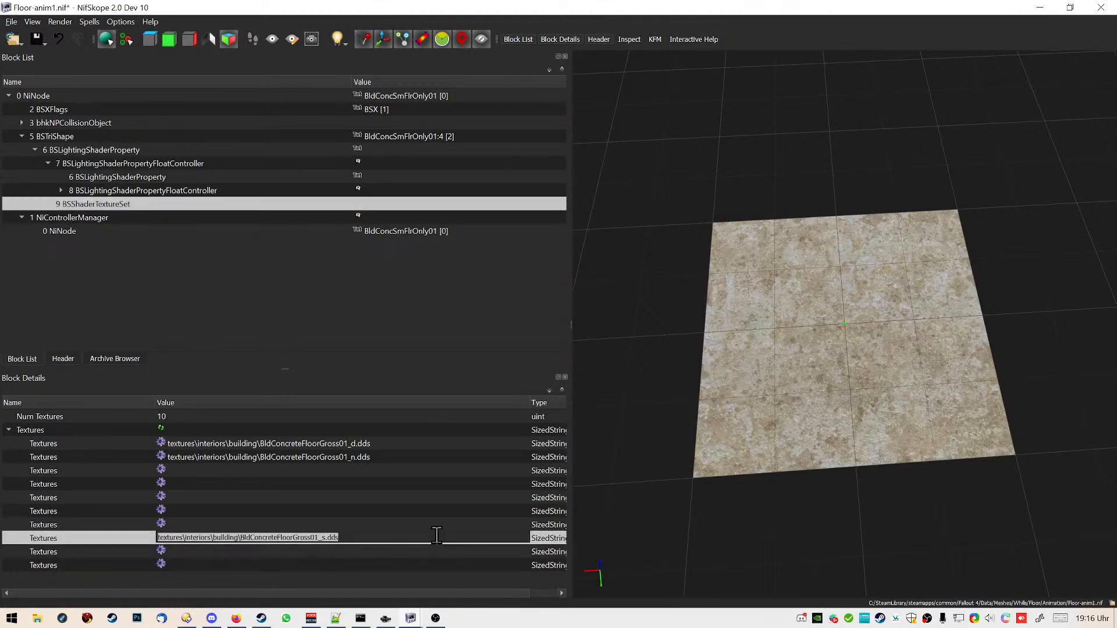
{"action": "key", "text": "Delete"}
{"action": "left_click", "coordinate": [439, 458]}
{"action": "double_click", "coordinate": [441, 457]}
{"action": "key", "text": "Delete"}
{"action": "left_click", "coordinate": [395, 484]}
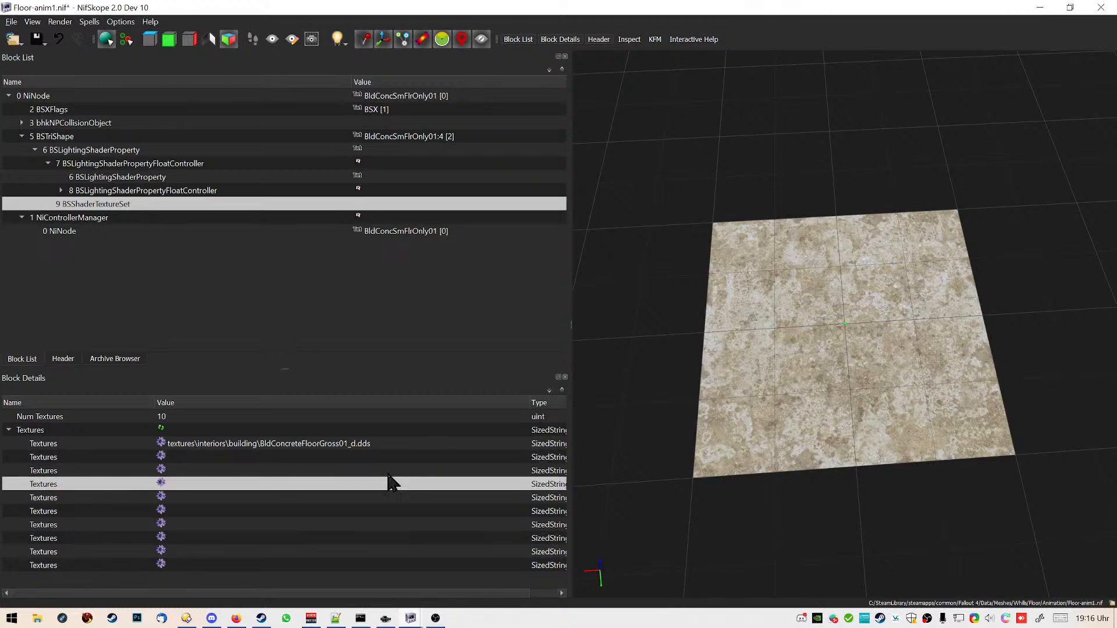
Replace the first texture in the set with plasma.dds from the textures\Videos\Whills folder and inspect it on the floor
{"action": "left_click", "coordinate": [161, 443]}
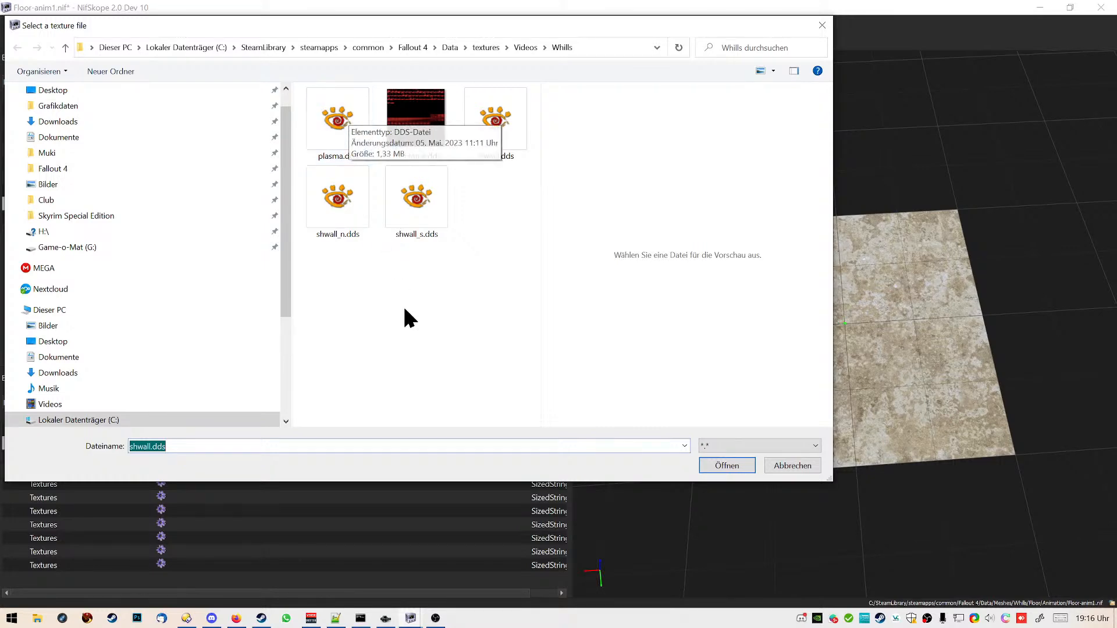
{"action": "double_click", "coordinate": [337, 120]}
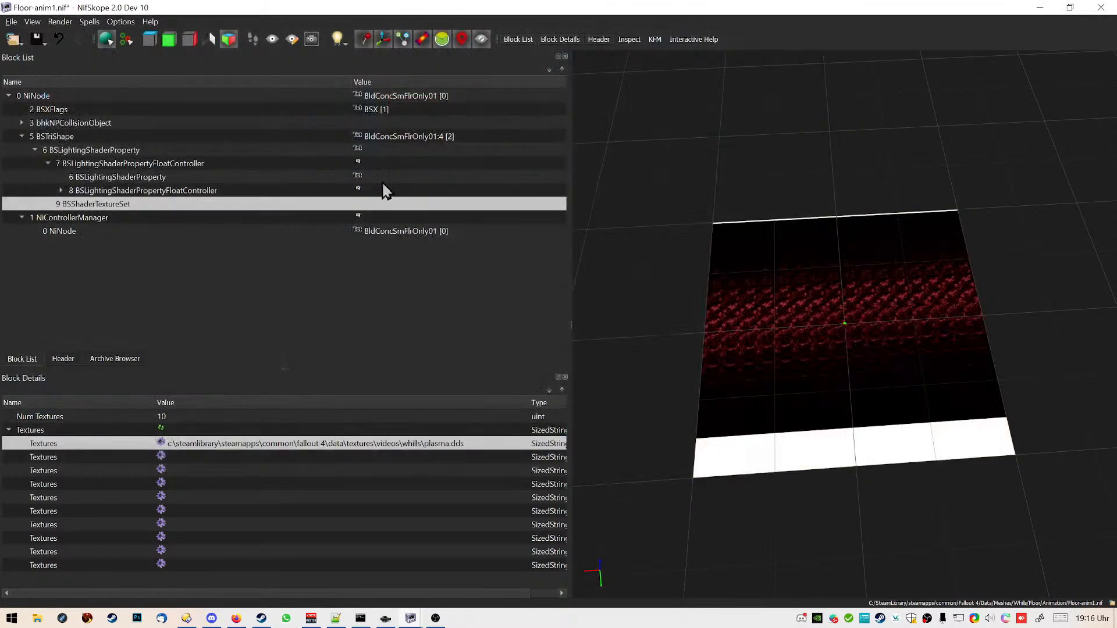
{"action": "left_click_drag", "start_coordinate": [699, 153], "coordinate": [732, 200]}
{"action": "scroll", "coordinate": [814, 267], "scroll_direction": "up", "scroll_amount": 6}
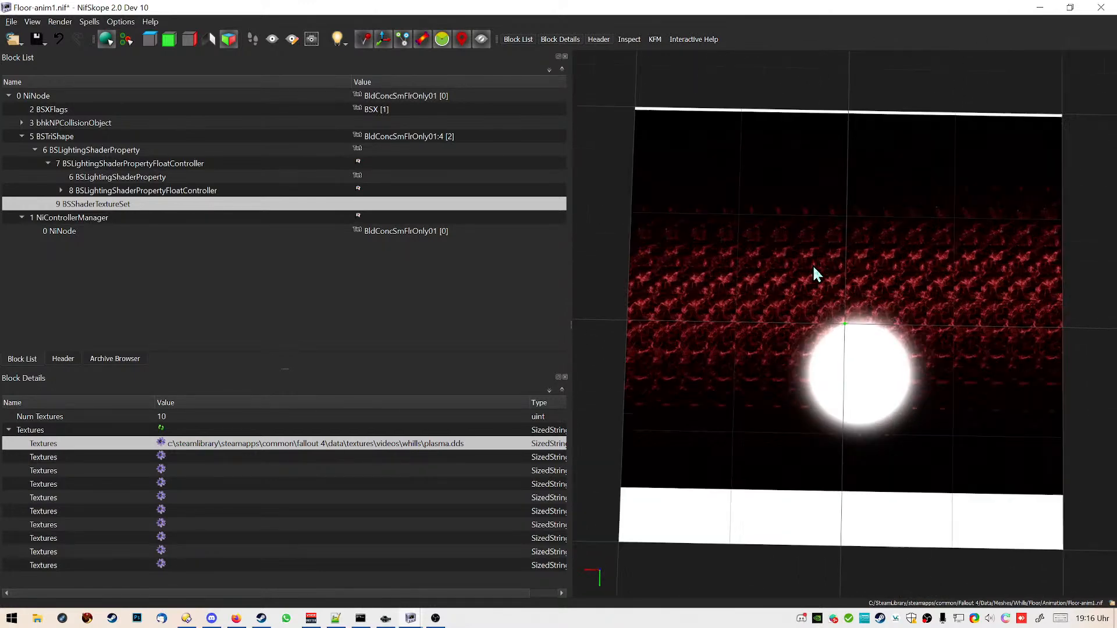
{"action": "scroll", "coordinate": [814, 268], "scroll_direction": "down", "scroll_amount": 2}
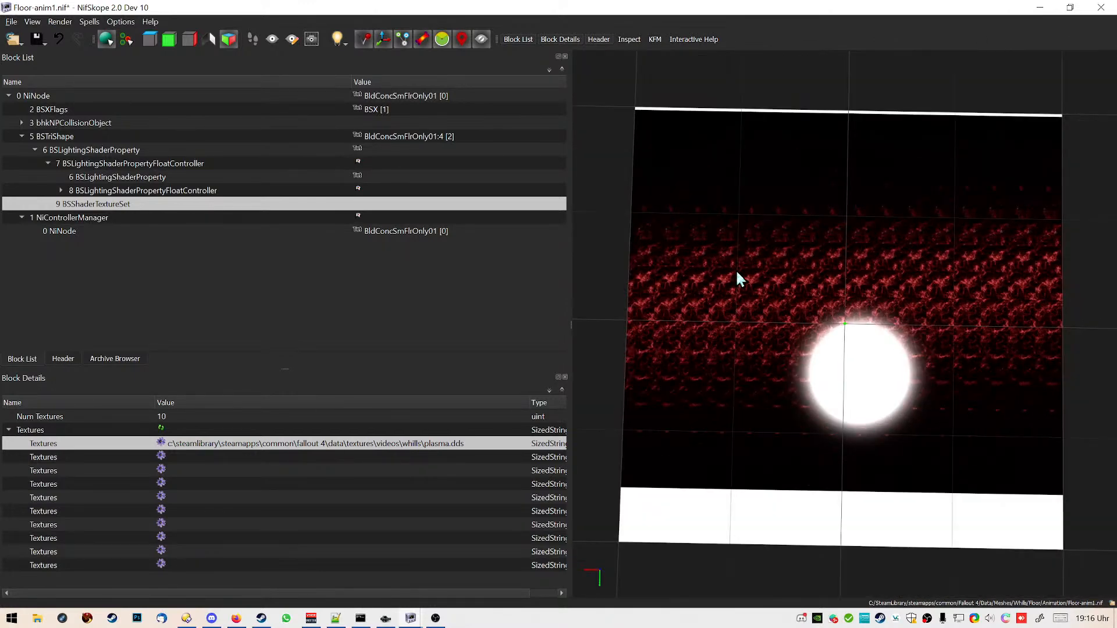
Set the Specular Strength of the BSLightingShaderProperty to 0
{"action": "left_click", "coordinate": [111, 149]}
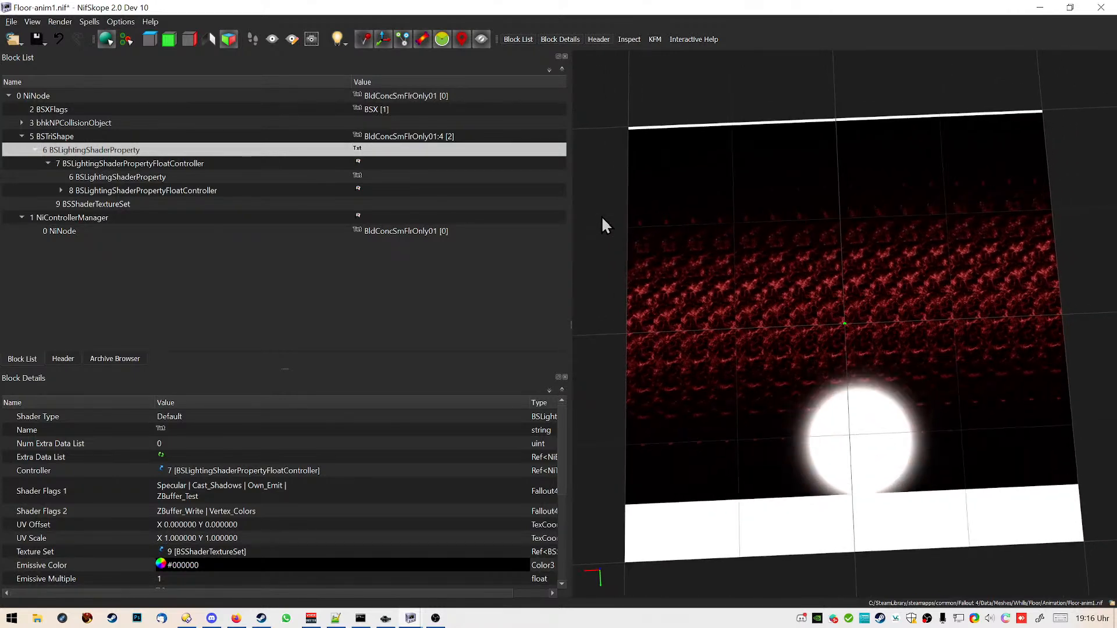
{"action": "scroll", "coordinate": [270, 498], "scroll_direction": "down", "scroll_amount": 4}
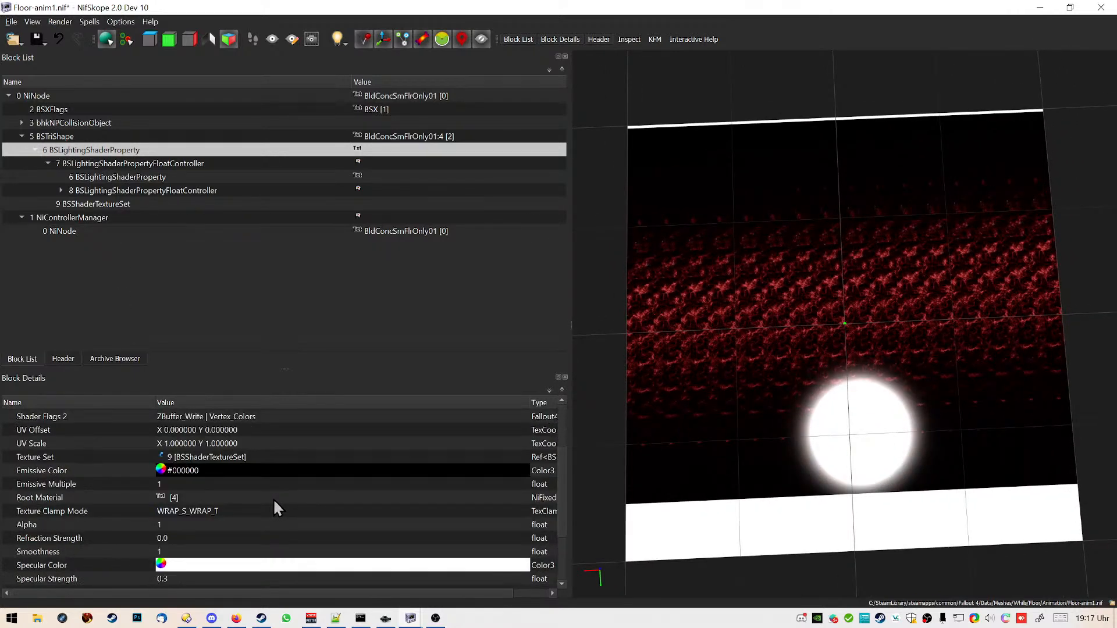
{"action": "double_click", "coordinate": [179, 538]}
{"action": "type", "text": "0"}
{"action": "key", "text": "Return"}
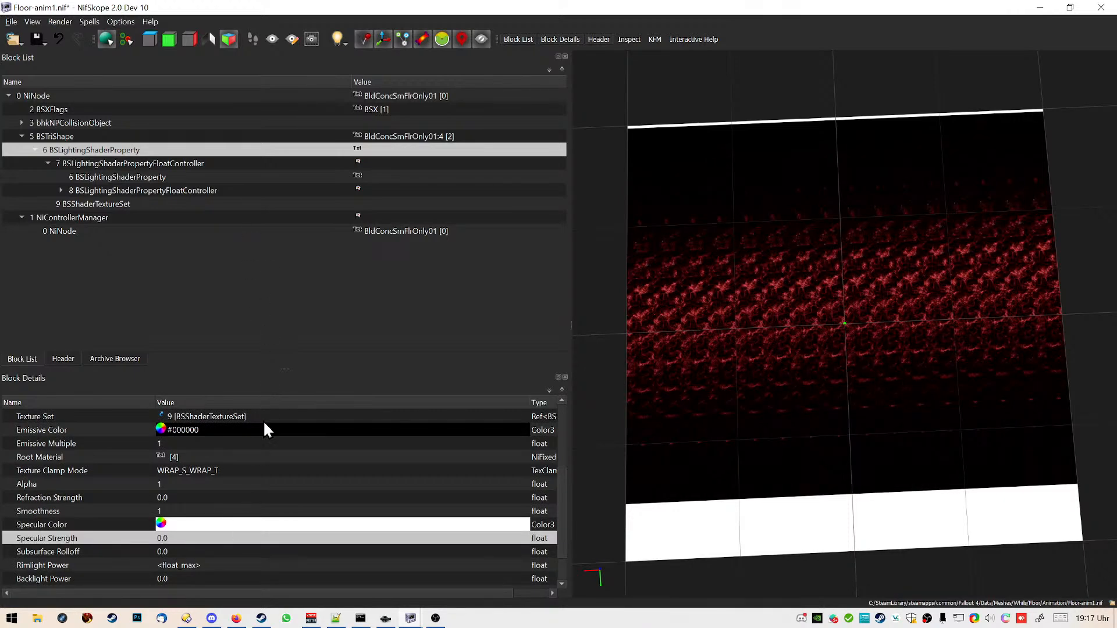
Try a UV Scale of X 0.06 and Y 0.06 on the BSLightingShaderProperty
{"action": "scroll", "coordinate": [255, 442], "scroll_direction": "up", "scroll_amount": 3}
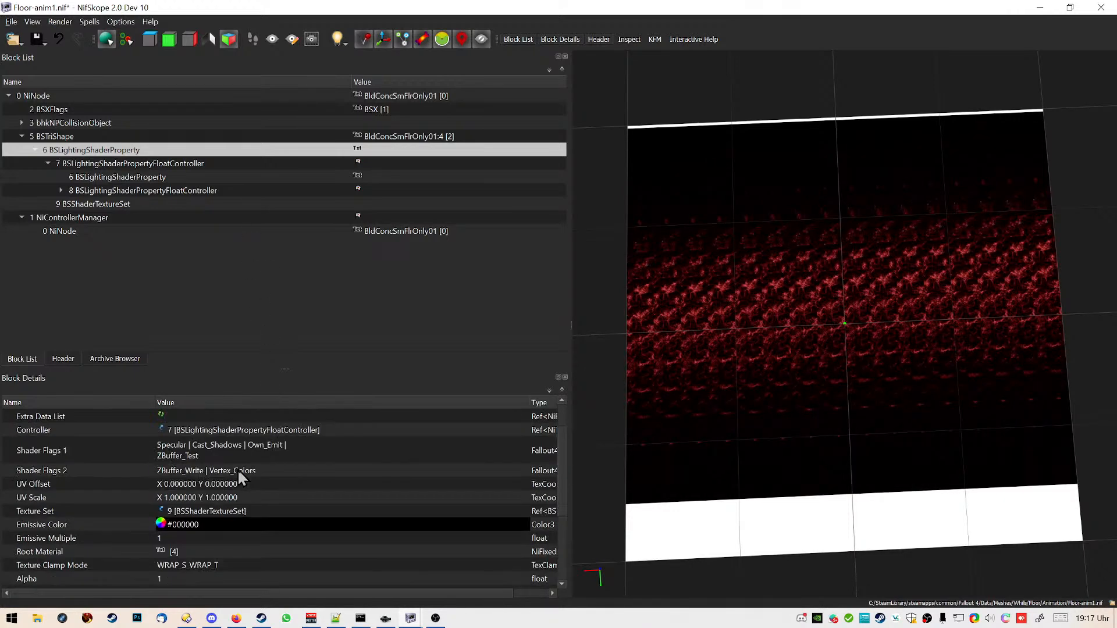
{"action": "double_click", "coordinate": [197, 498]}
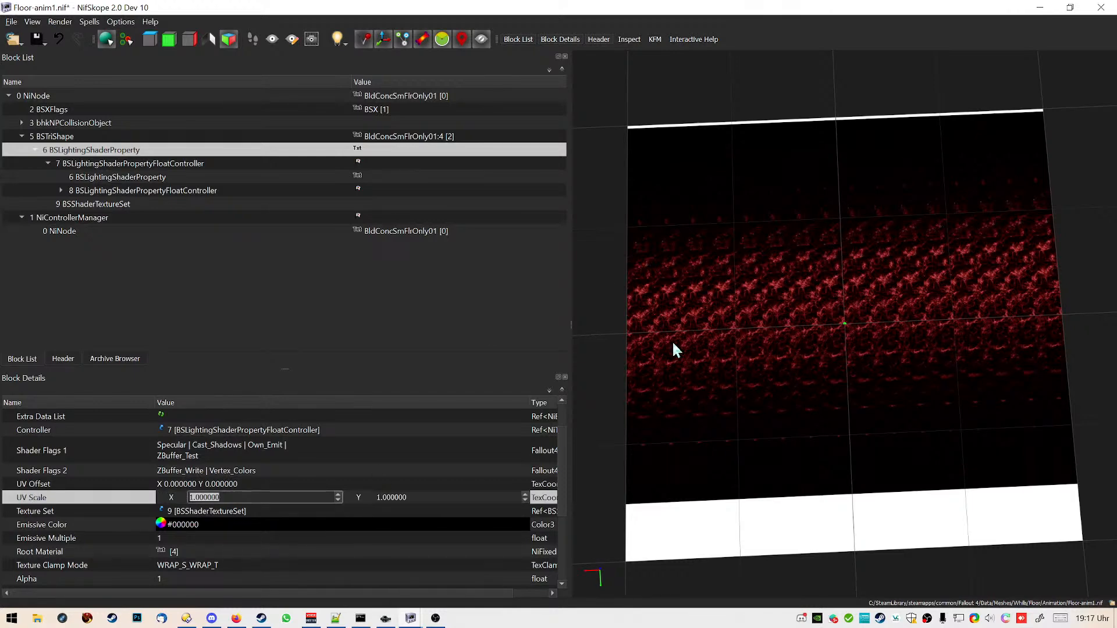
{"action": "type", "text": "0.6"}
{"action": "type", "text": "06"}
{"action": "key", "text": "Return"}
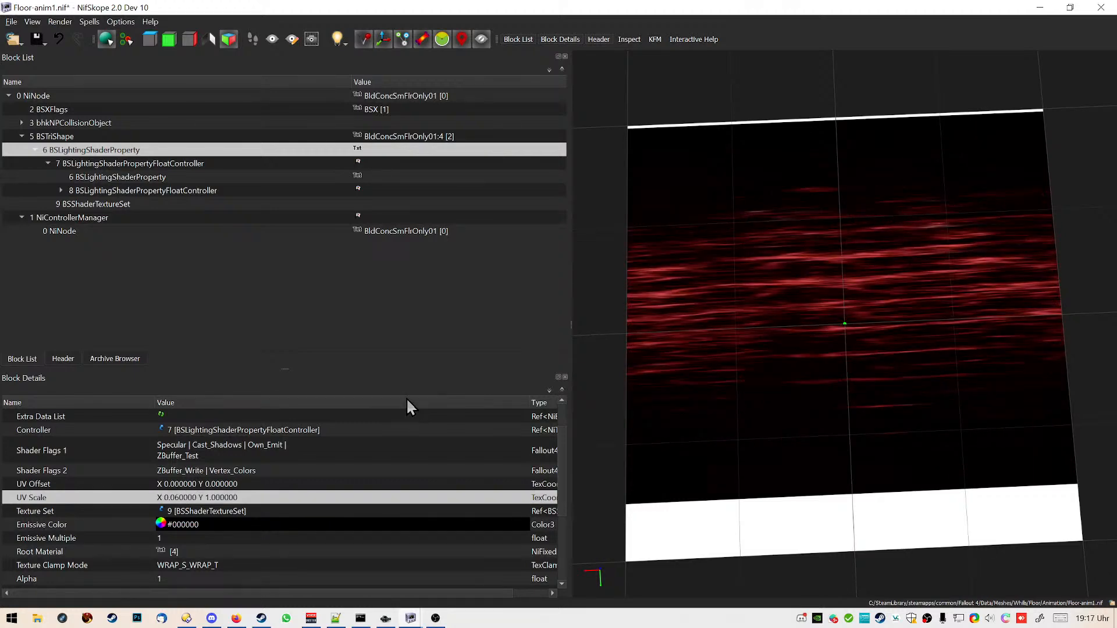
{"action": "double_click", "coordinate": [244, 498]}
{"action": "key", "text": "Tab"}
{"action": "type", "text": "0.06"}
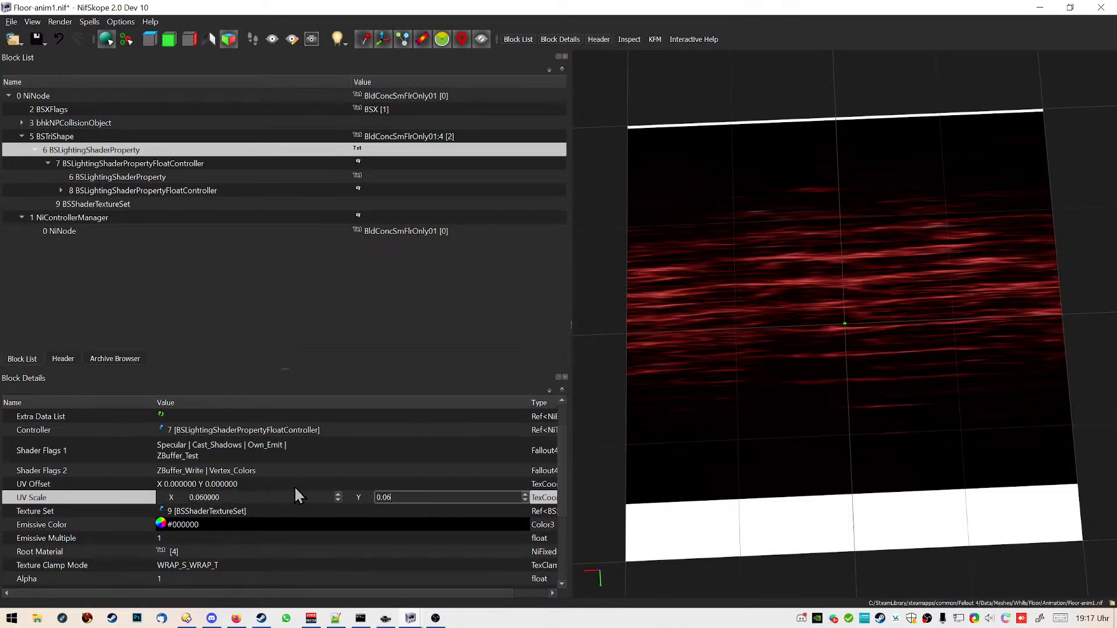
{"action": "key", "text": "Return"}
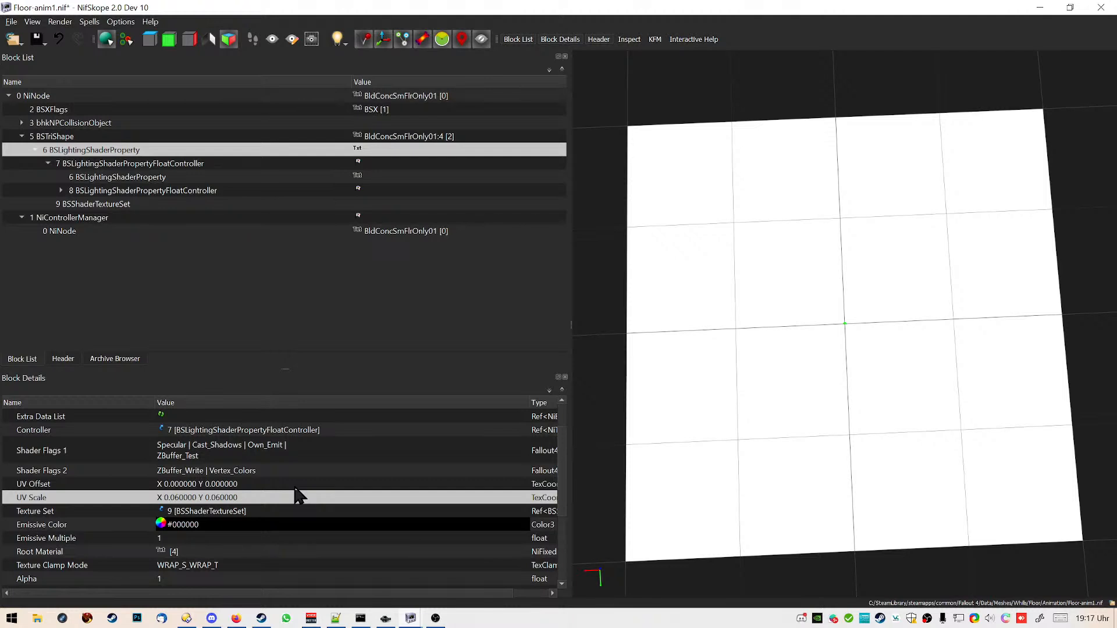
Restore the shader property's UV Scale to X 1 and Y 1
{"action": "double_click", "coordinate": [288, 498]}
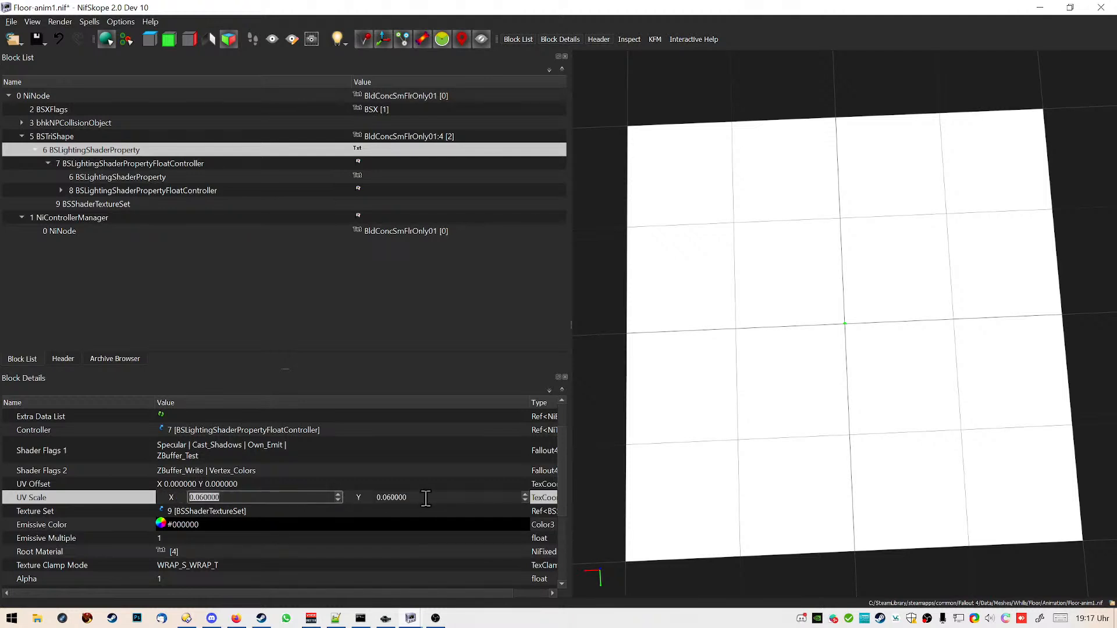
{"action": "key", "text": "Tab"}
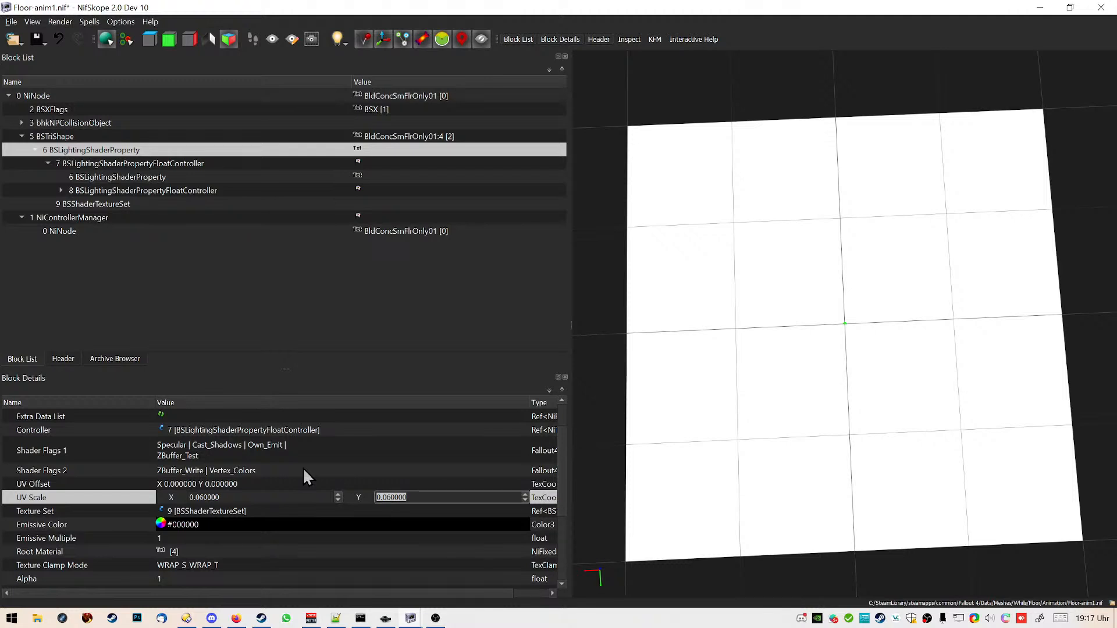
{"action": "type", "text": "1"}
{"action": "left_click", "coordinate": [240, 499]}
{"action": "left_click_drag", "start_coordinate": [239, 498], "coordinate": [132, 483]}
{"action": "type", "text": "1"}
{"action": "key", "text": "Return"}
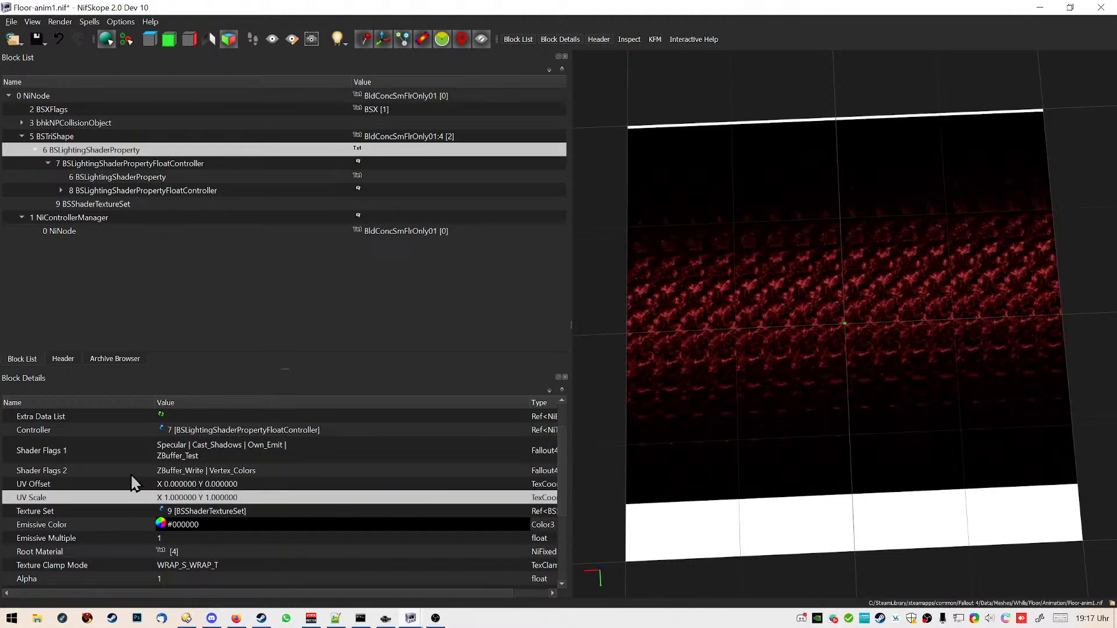
Select the floor's BSTriShape and open its texture coordinates in the UV Editor
{"action": "mouse_move", "coordinate": [714, 347]}
{"action": "left_mouse_down"}
{"action": "mouse_move", "coordinate": [812, 330]}
{"action": "mouse_move", "coordinate": [787, 303]}
{"action": "mouse_move", "coordinate": [744, 289]}
{"action": "mouse_move", "coordinate": [725, 351]}
{"action": "mouse_move", "coordinate": [703, 357]}
{"action": "mouse_move", "coordinate": [714, 344]}
{"action": "left_mouse_up"}
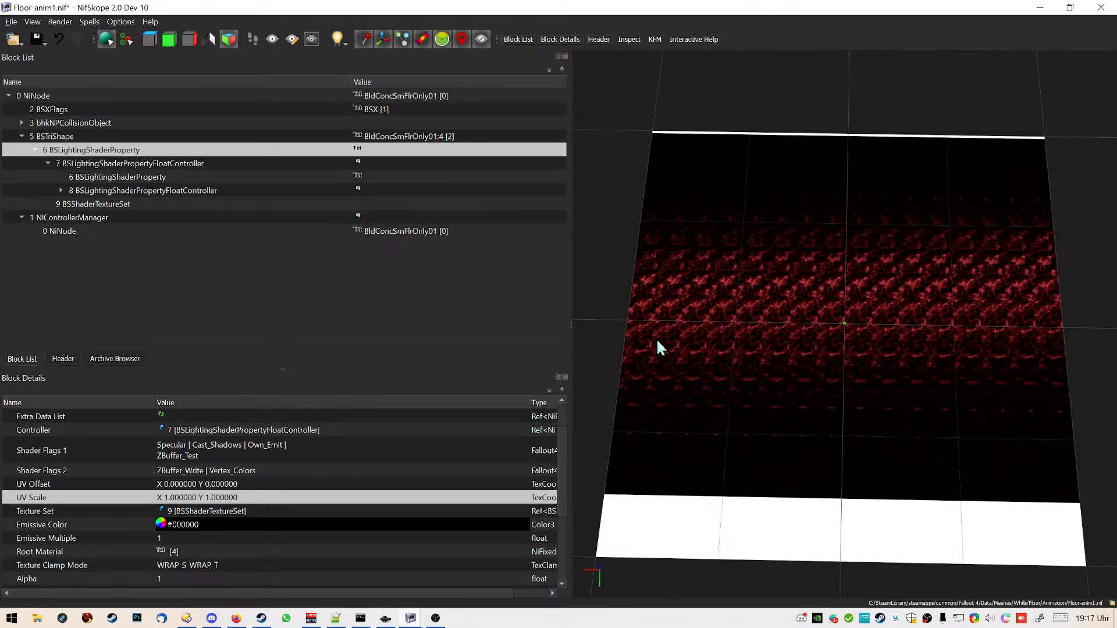
{"action": "left_click", "coordinate": [714, 309]}
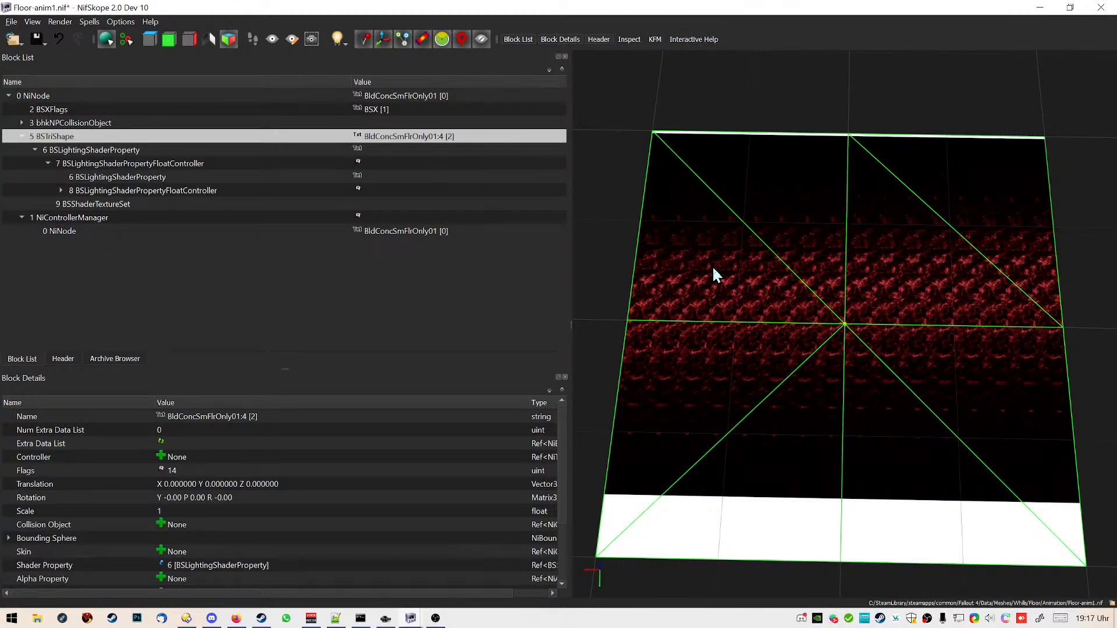
{"action": "left_click_drag", "start_coordinate": [773, 346], "coordinate": [797, 320]}
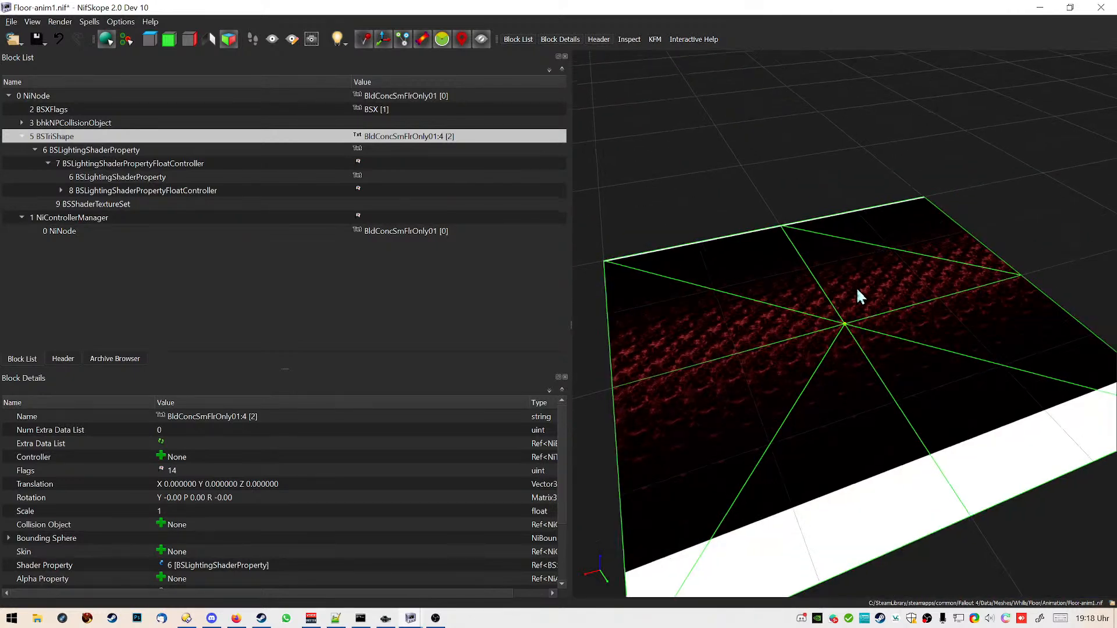
{"action": "left_click_drag", "start_coordinate": [830, 304], "coordinate": [840, 335]}
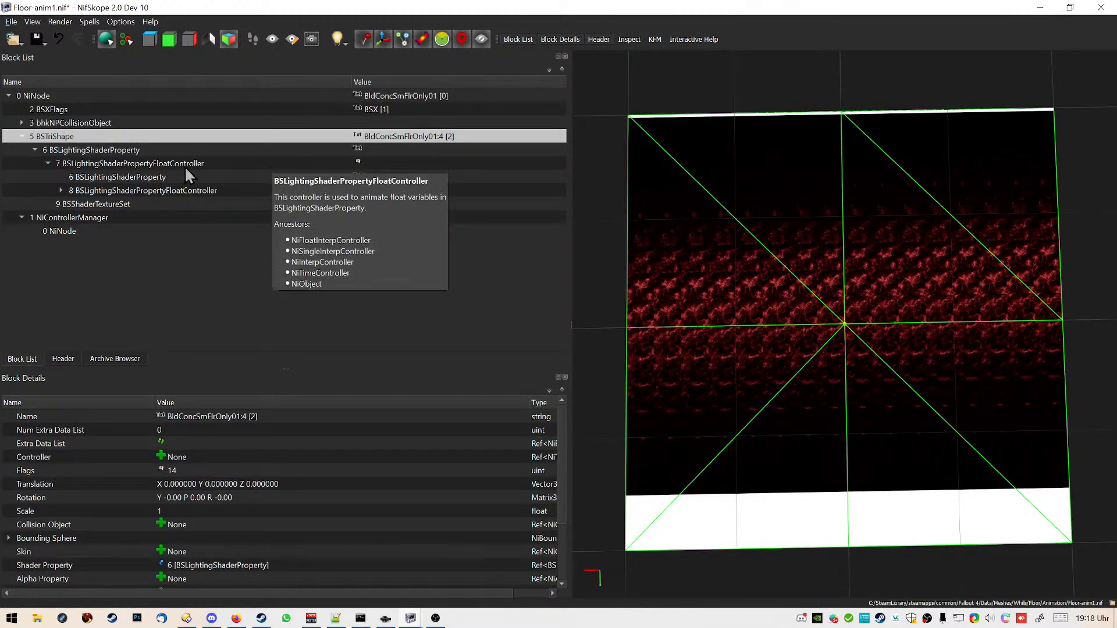
{"action": "right_click", "coordinate": [105, 122]}
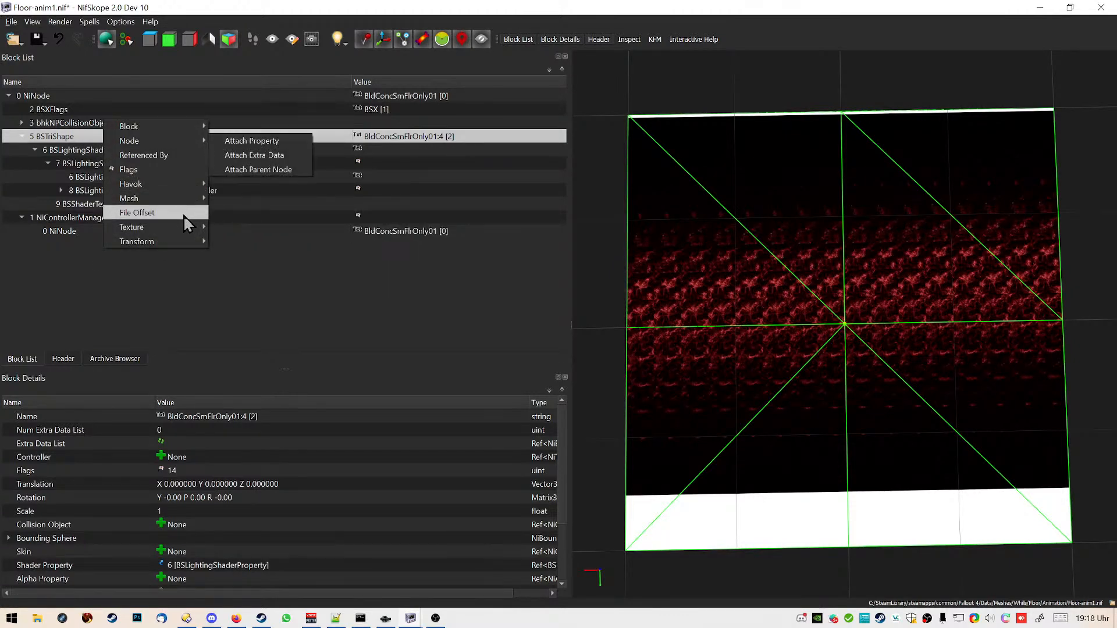
{"action": "mouse_move", "coordinate": [187, 228]}
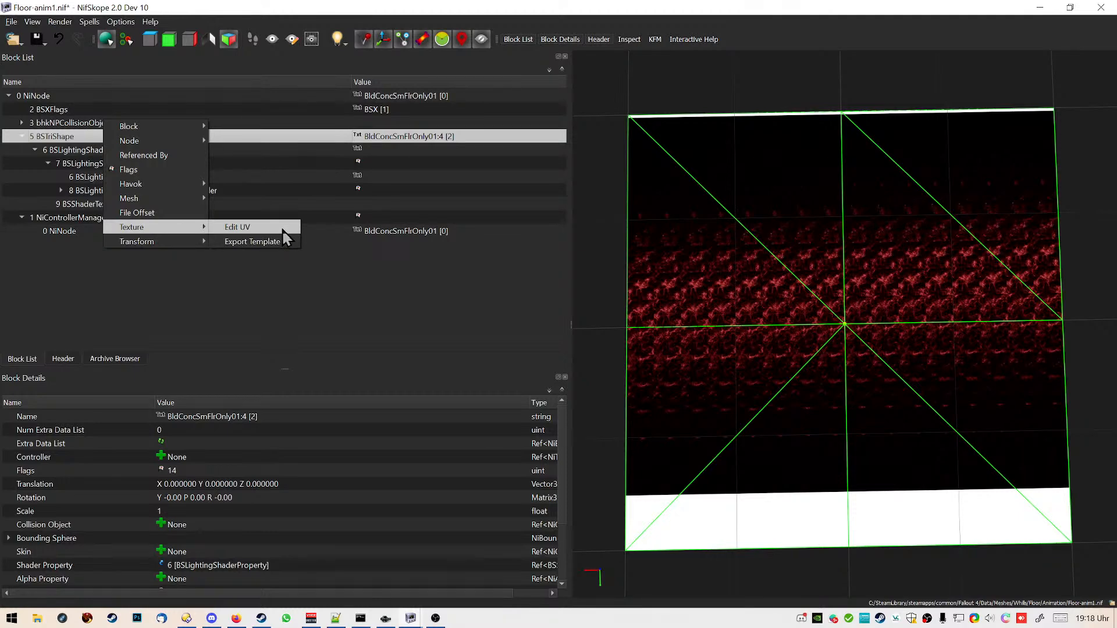
{"action": "left_click", "coordinate": [285, 227]}
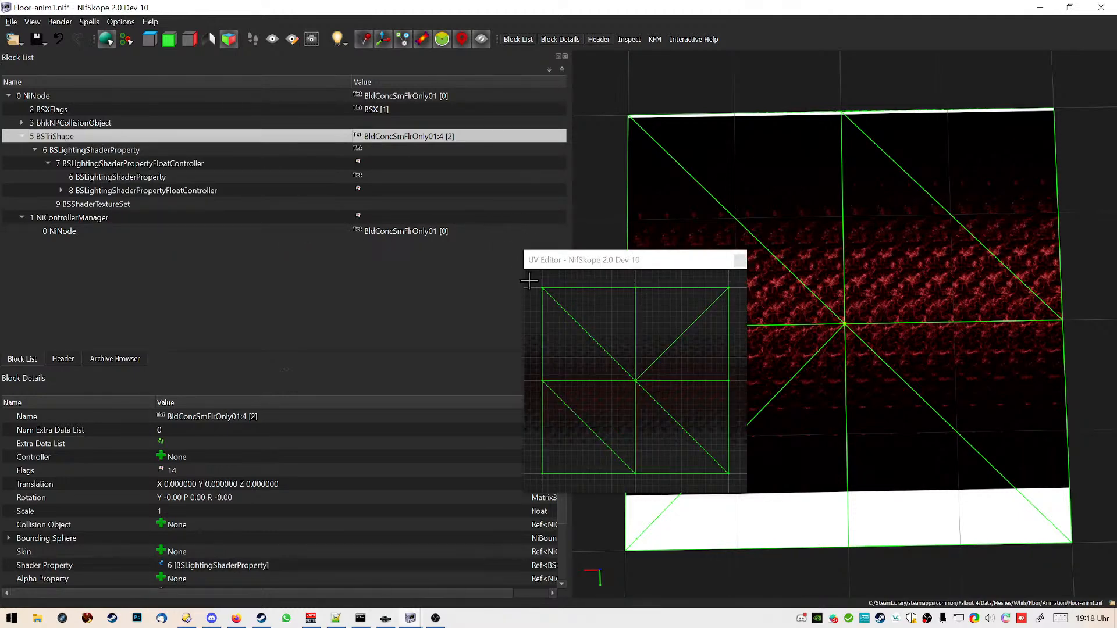
Select all UV vertices of the floor, shift the layout slightly vertically and shrink it a little, then deselect everything
{"action": "left_click_drag", "start_coordinate": [530, 277], "coordinate": [748, 485]}
{"action": "left_click_drag", "start_coordinate": [650, 394], "coordinate": [652, 369]}
{"action": "left_click_drag", "start_coordinate": [533, 275], "coordinate": [729, 472]}
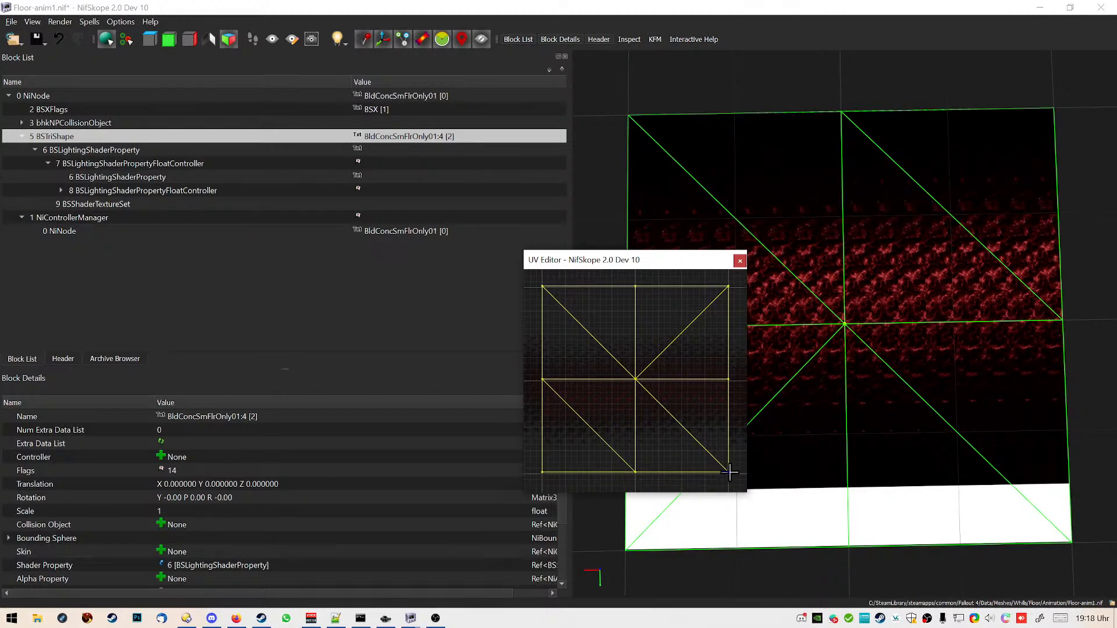
{"action": "left_click_drag", "start_coordinate": [729, 473], "coordinate": [729, 475]}
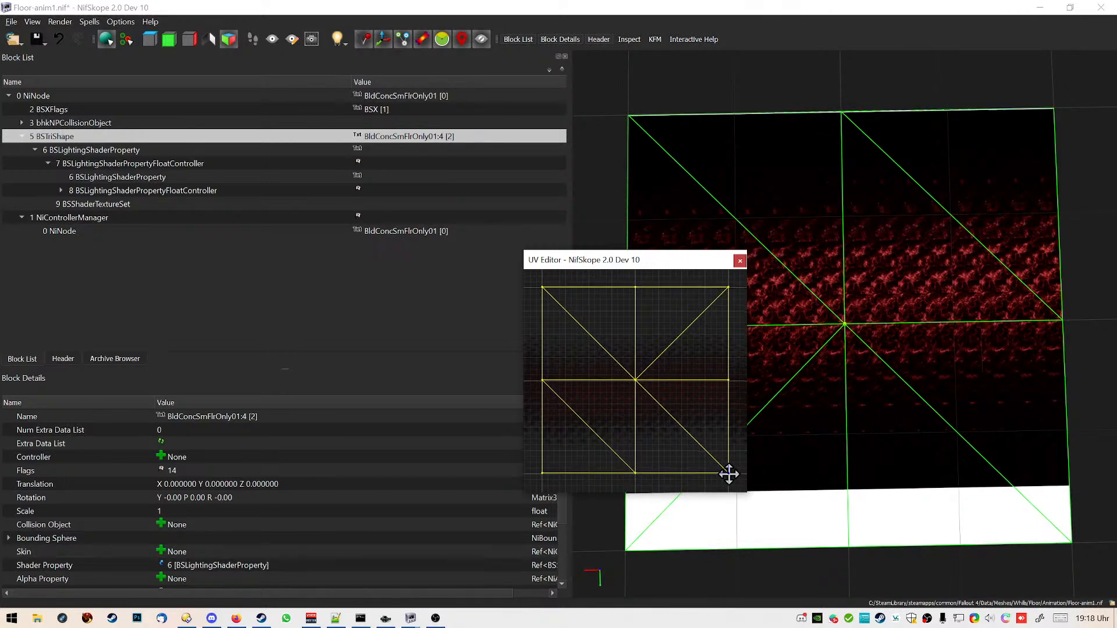
{"action": "right_click", "coordinate": [636, 470]}
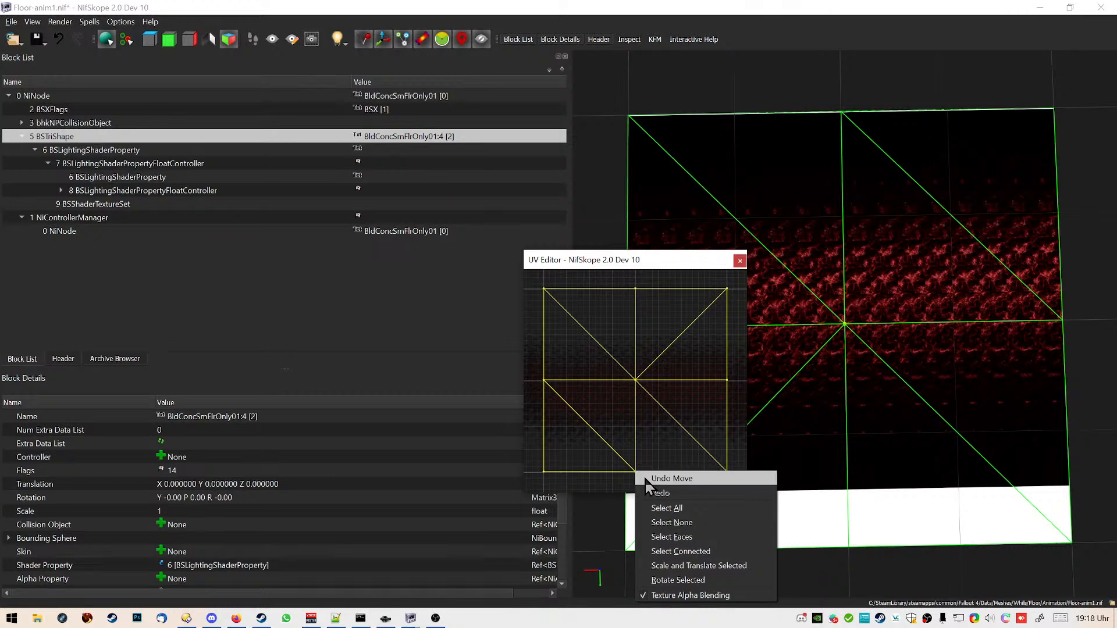
{"action": "left_click", "coordinate": [584, 473]}
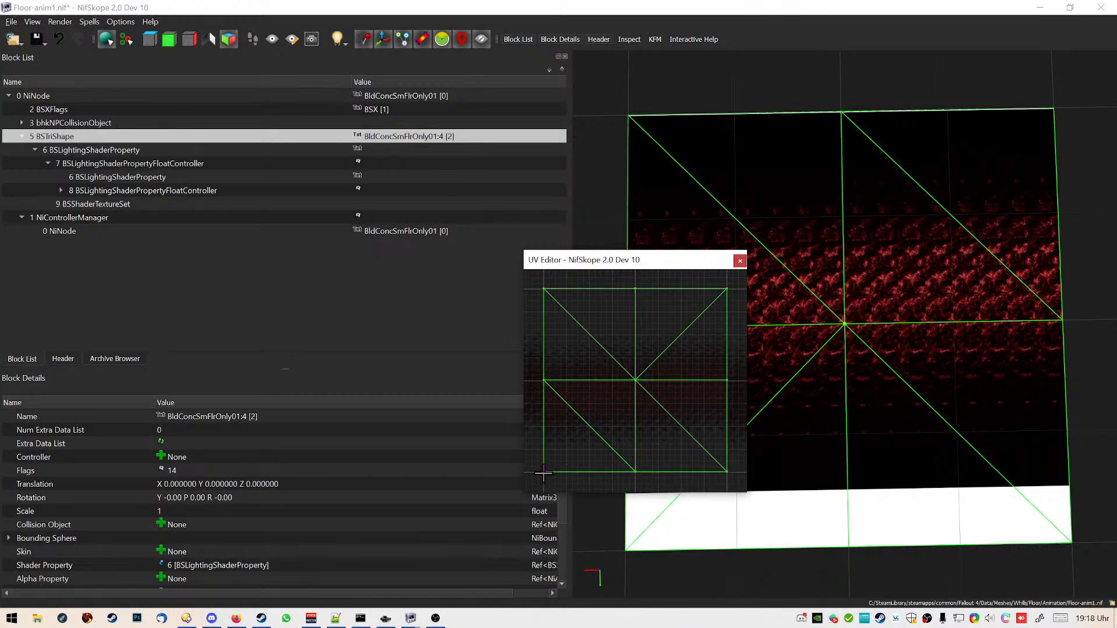
Move the bottom row of UV vertices slightly up and the top row down toward the middle to crop the white texture border
{"action": "mouse_move", "coordinate": [535, 465]}
{"action": "left_mouse_down"}
{"action": "mouse_move", "coordinate": [745, 478]}
{"action": "mouse_move", "coordinate": [507, 450]}
{"action": "mouse_move", "coordinate": [544, 471]}
{"action": "left_mouse_up"}
{"action": "left_click_drag", "start_coordinate": [531, 282], "coordinate": [729, 313]}
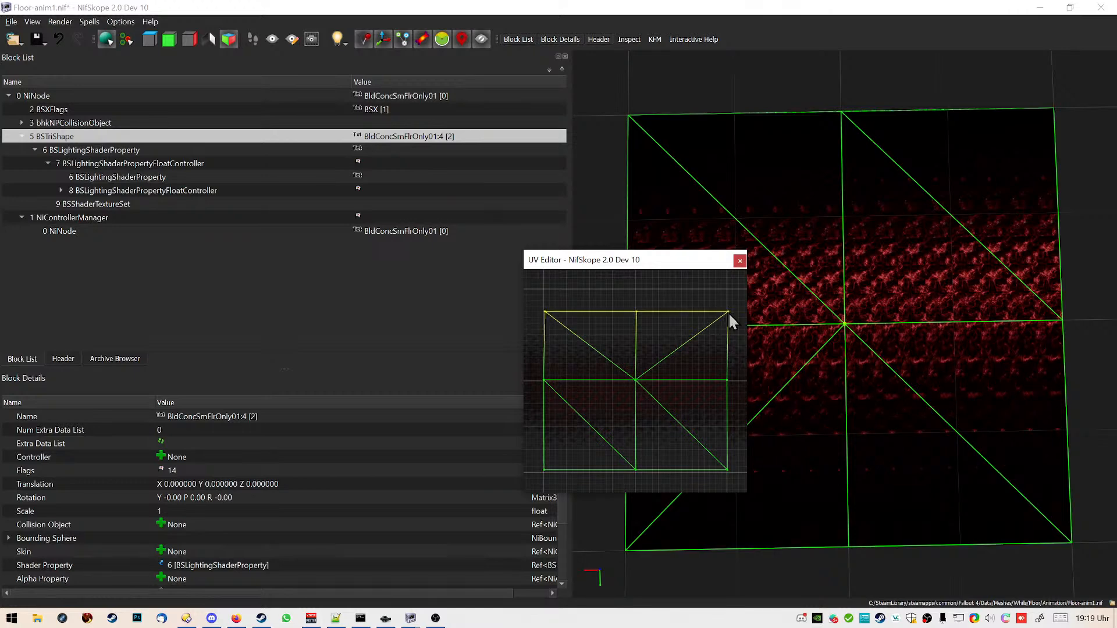
{"action": "scroll", "coordinate": [665, 340], "scroll_direction": "up", "scroll_amount": 2}
{"action": "scroll", "coordinate": [665, 340], "scroll_direction": "up", "scroll_amount": 2}
{"action": "scroll", "coordinate": [657, 342], "scroll_direction": "down", "scroll_amount": 4}
{"action": "scroll", "coordinate": [537, 303], "scroll_direction": "up", "scroll_amount": 4}
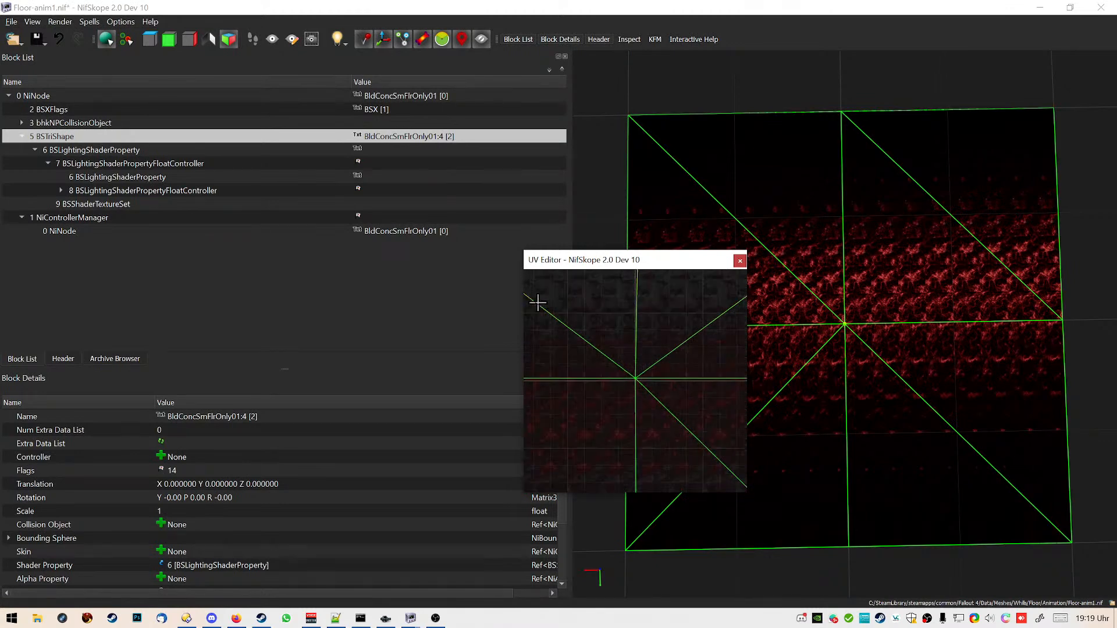
Select the top row of UV vertices and shift it slightly so its left corner sits on the grid intersection
{"action": "middle_click_drag", "start_coordinate": [543, 312], "coordinate": [728, 416]}
{"action": "scroll", "coordinate": [633, 337], "scroll_direction": "up", "scroll_amount": 5}
{"action": "scroll", "coordinate": [629, 316], "scroll_direction": "up", "scroll_amount": 3}
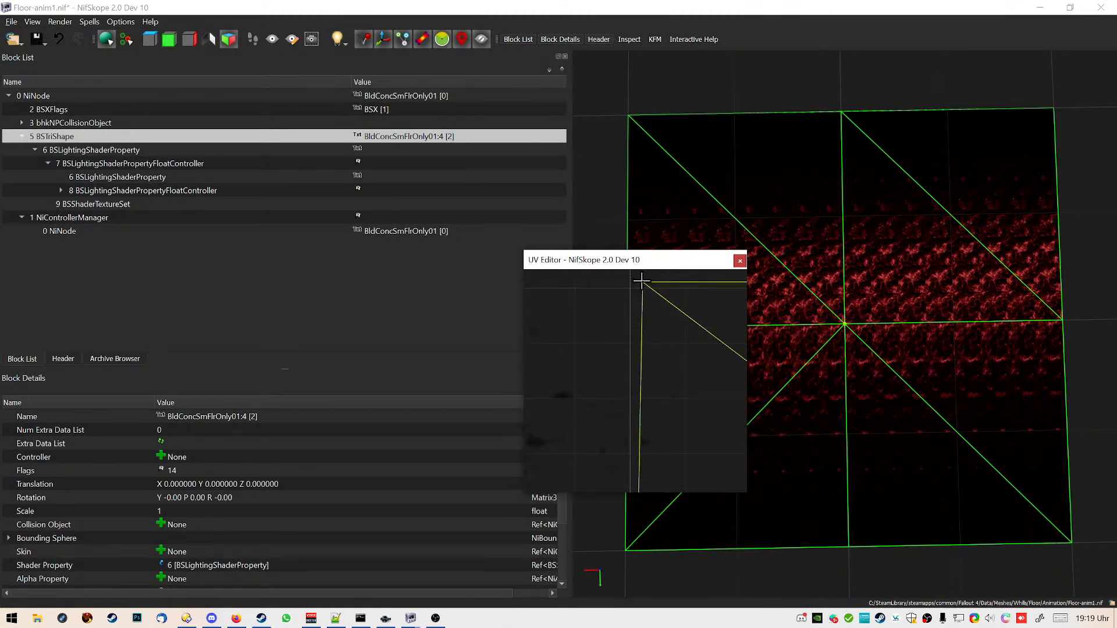
{"action": "left_click", "coordinate": [633, 281]}
{"action": "scroll", "coordinate": [606, 309], "scroll_direction": "down", "scroll_amount": 10}
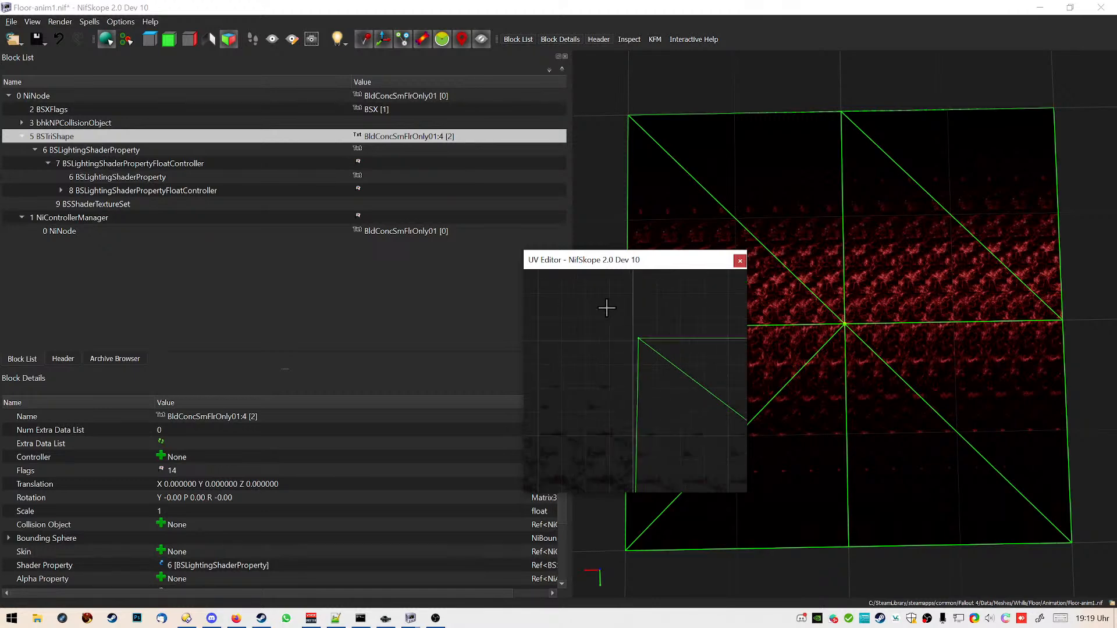
{"action": "middle_click_drag", "start_coordinate": [620, 332], "coordinate": [582, 327]}
{"action": "left_click_drag", "start_coordinate": [559, 328], "coordinate": [735, 366]}
{"action": "scroll", "coordinate": [576, 366], "scroll_direction": "up", "scroll_amount": 5}
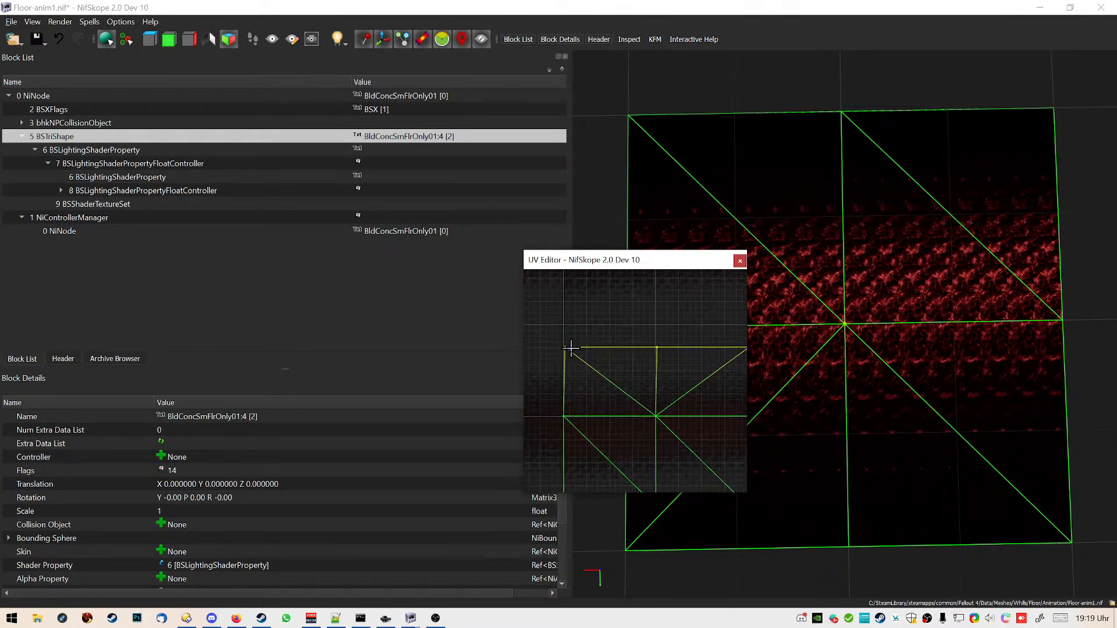
{"action": "scroll", "coordinate": [584, 332], "scroll_direction": "up", "scroll_amount": 5}
{"action": "middle_click_drag", "start_coordinate": [551, 282], "coordinate": [646, 386]}
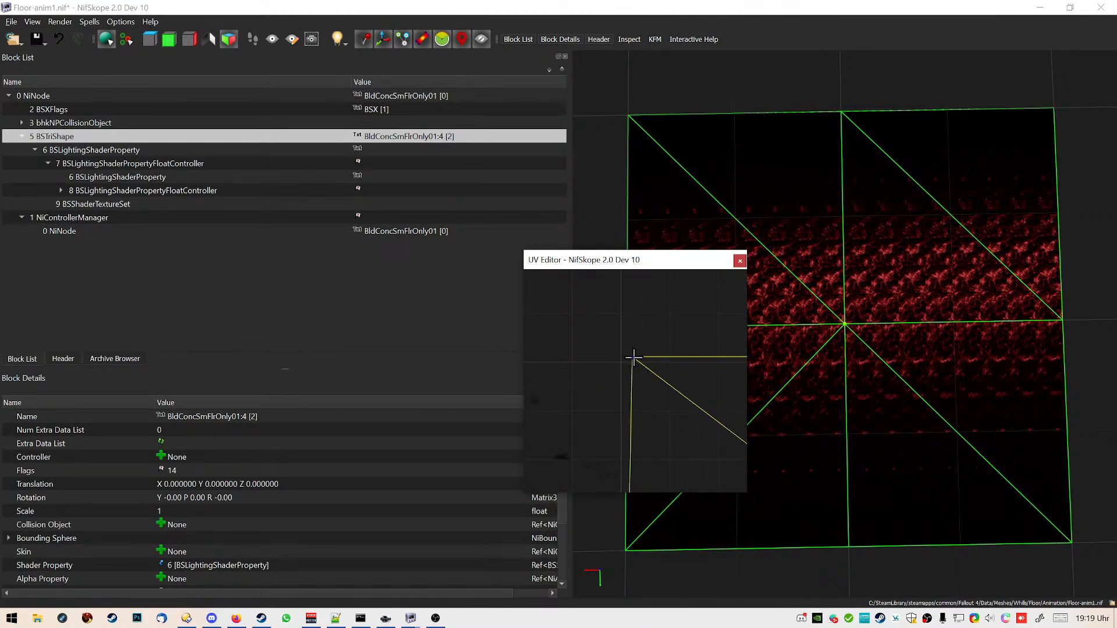
{"action": "left_click_drag", "start_coordinate": [634, 365], "coordinate": [622, 361]}
Select the bottom row of UV vertices and move it slightly so its left corner lines up with the grid
{"action": "scroll", "coordinate": [587, 363], "scroll_direction": "down", "scroll_amount": 6}
{"action": "middle_click_drag", "start_coordinate": [698, 423], "coordinate": [654, 376]}
{"action": "scroll", "coordinate": [603, 369], "scroll_direction": "down", "scroll_amount": 5}
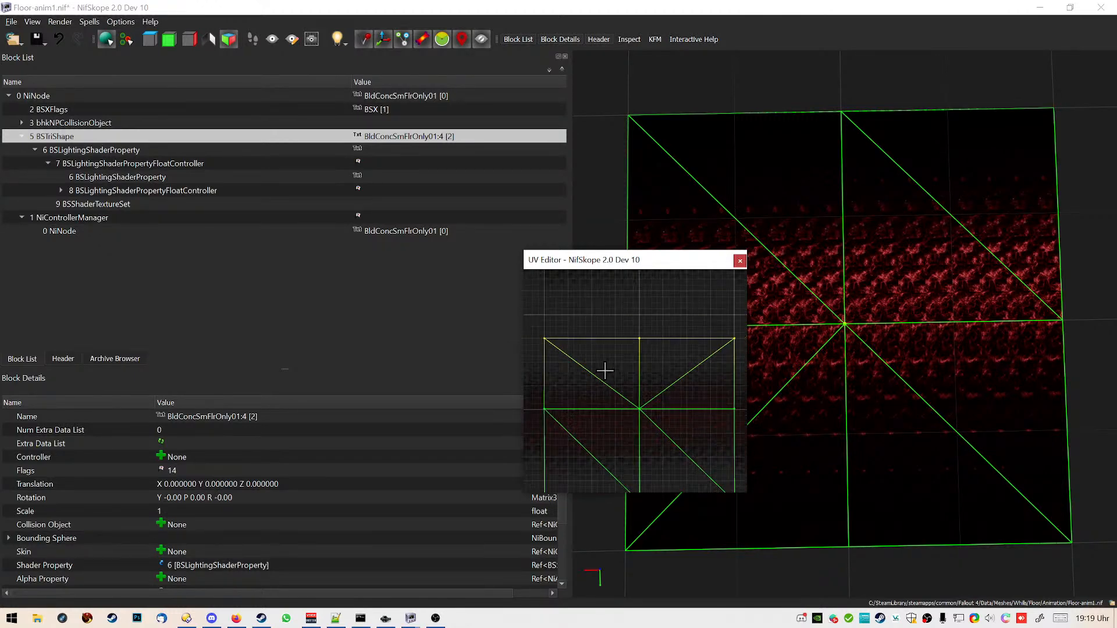
{"action": "middle_click_drag", "start_coordinate": [726, 334], "coordinate": [706, 330]}
{"action": "left_click_drag", "start_coordinate": [735, 467], "coordinate": [528, 418]}
{"action": "middle_click_drag", "start_coordinate": [544, 449], "coordinate": [575, 437]}
{"action": "scroll", "coordinate": [576, 438], "scroll_direction": "up", "scroll_amount": 5}
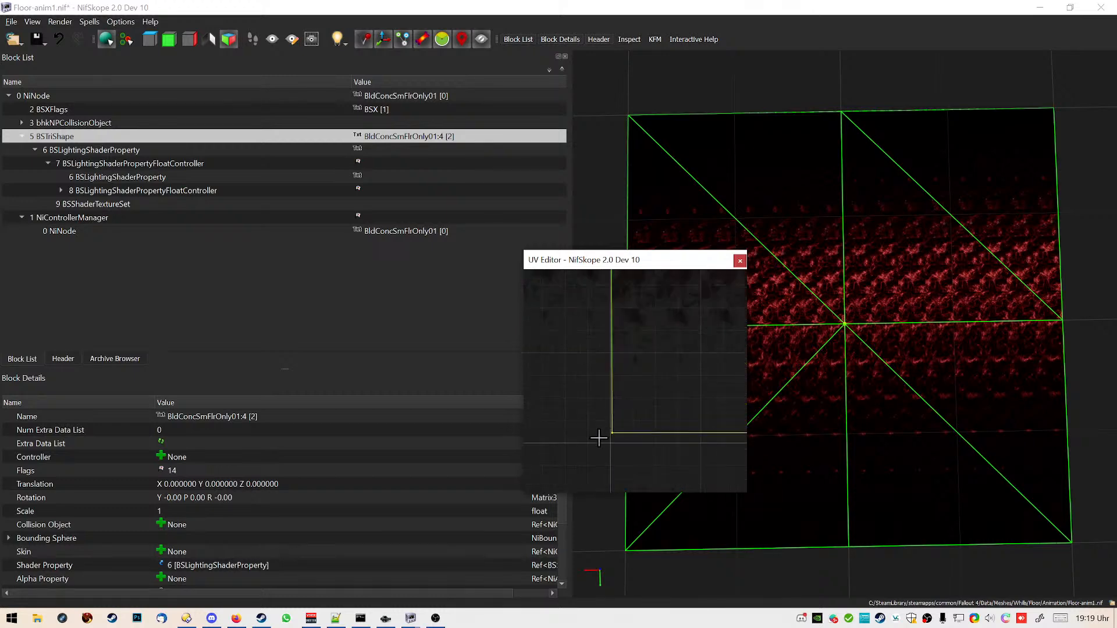
{"action": "mouse_move", "coordinate": [587, 477]}
{"action": "left_mouse_down"}
{"action": "mouse_move", "coordinate": [601, 449]}
{"action": "mouse_move", "coordinate": [591, 453]}
{"action": "mouse_move", "coordinate": [617, 434]}
{"action": "mouse_move", "coordinate": [573, 374]}
{"action": "mouse_move", "coordinate": [586, 289]}
{"action": "mouse_move", "coordinate": [601, 477]}
{"action": "mouse_move", "coordinate": [583, 589]}
{"action": "mouse_move", "coordinate": [586, 489]}
{"action": "left_mouse_up"}
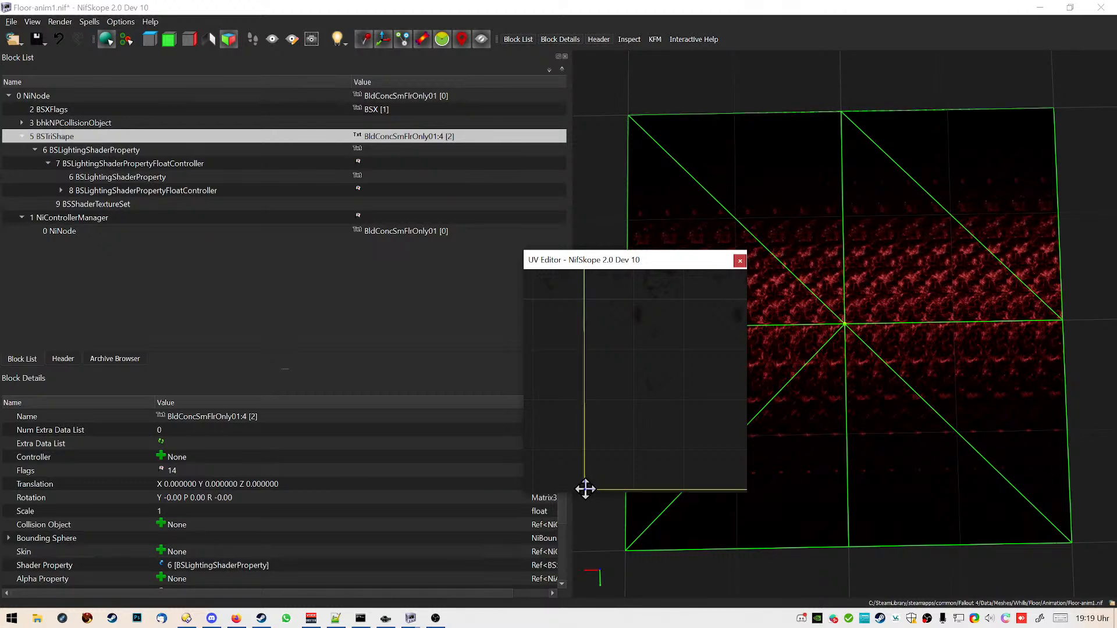
Nudge the bottom row of UV vertices slightly to refine its alignment, deselect everything and close the UV Editor
{"action": "middle_click_drag", "start_coordinate": [626, 464], "coordinate": [615, 343]}
{"action": "scroll", "coordinate": [580, 377], "scroll_direction": "up", "scroll_amount": 2}
{"action": "middle_click_drag", "start_coordinate": [580, 380], "coordinate": [653, 389]}
{"action": "mouse_move", "coordinate": [620, 372]}
{"action": "left_mouse_down"}
{"action": "mouse_move", "coordinate": [620, 385]}
{"action": "mouse_move", "coordinate": [620, 370]}
{"action": "left_mouse_up"}
{"action": "scroll", "coordinate": [616, 399], "scroll_direction": "down", "scroll_amount": 5}
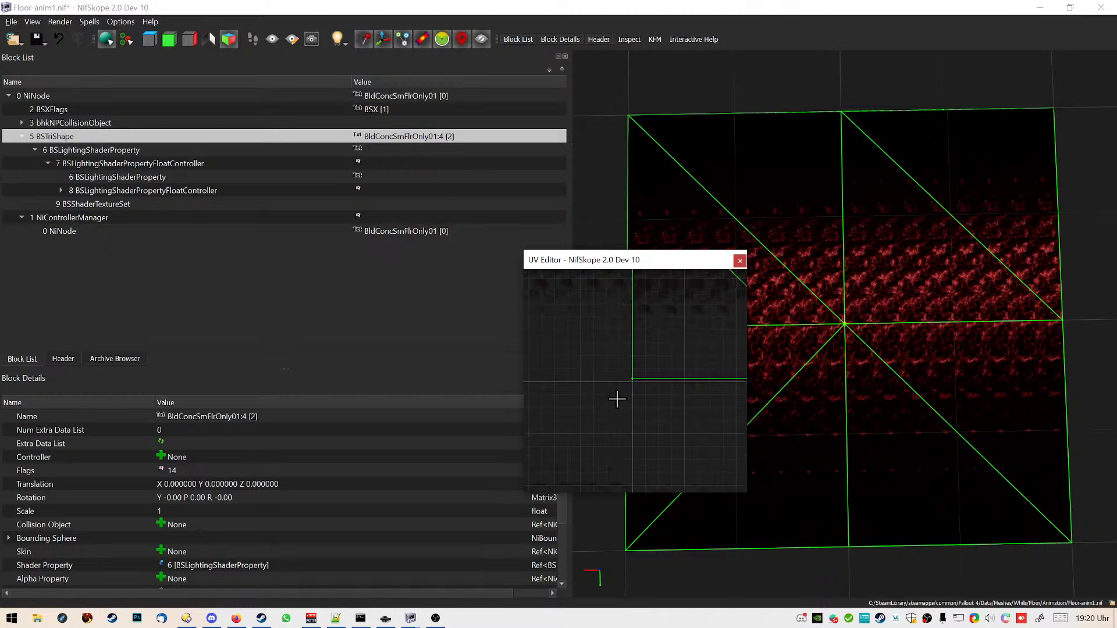
{"action": "middle_click_drag", "start_coordinate": [633, 389], "coordinate": [597, 392]}
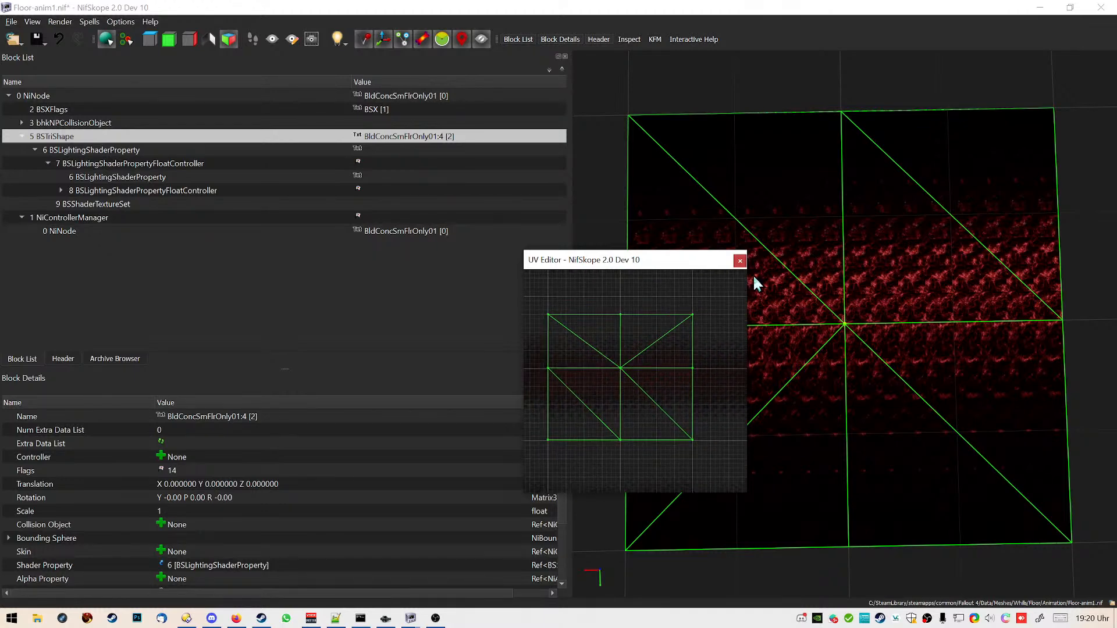
{"action": "left_click", "coordinate": [740, 262]}
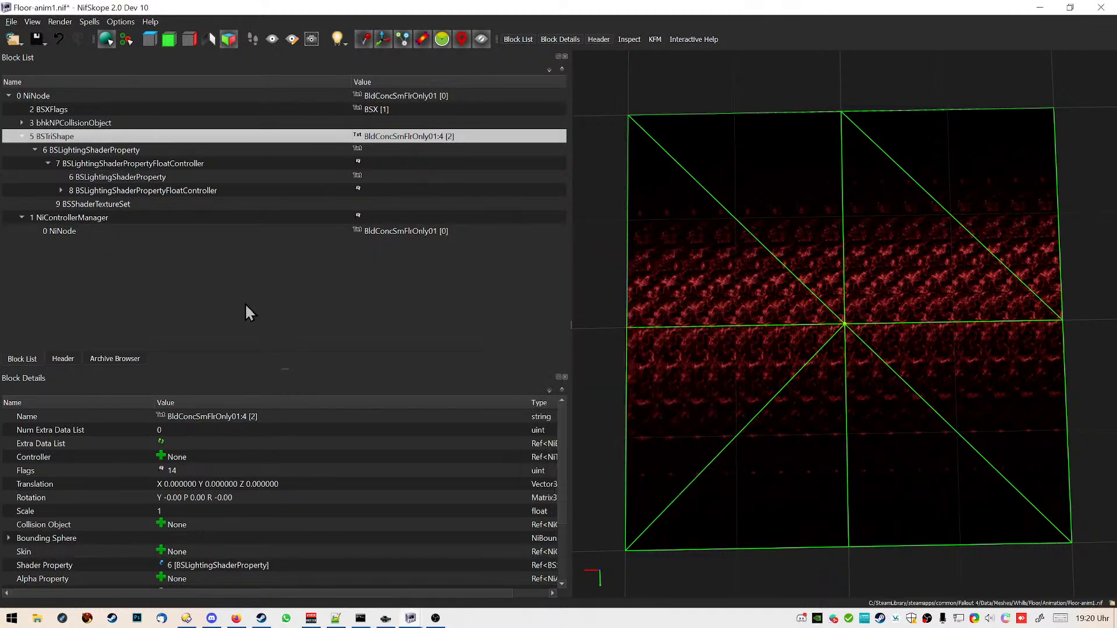
Save Floor-anim1.nif
{"action": "left_click", "coordinate": [40, 39]}
{"action": "left_click", "coordinate": [50, 56]}
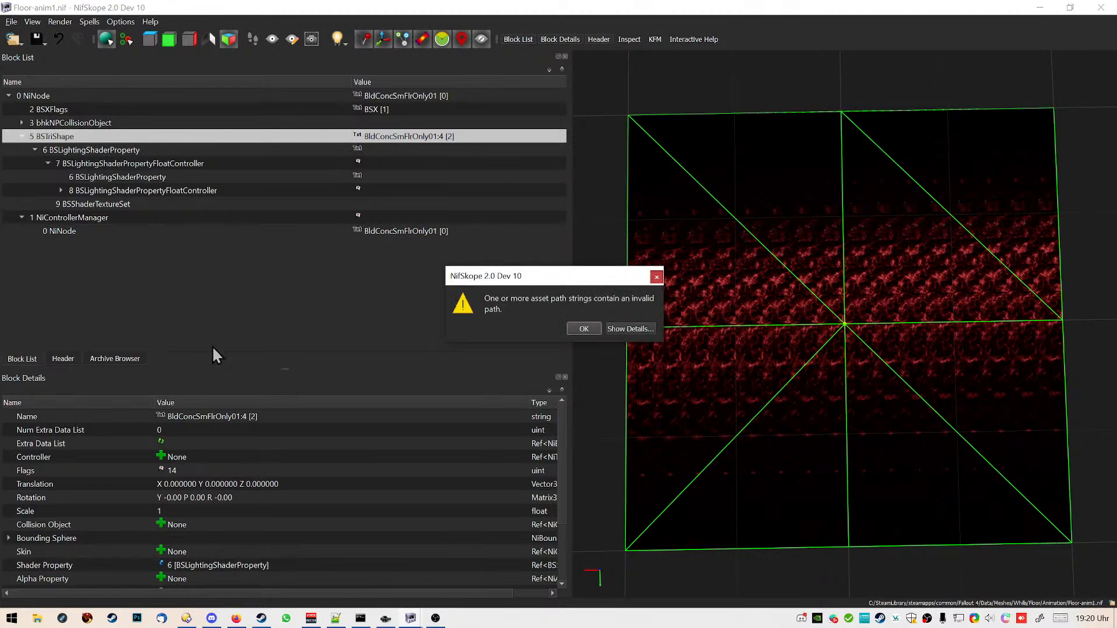
{"action": "left_click", "coordinate": [584, 330]}
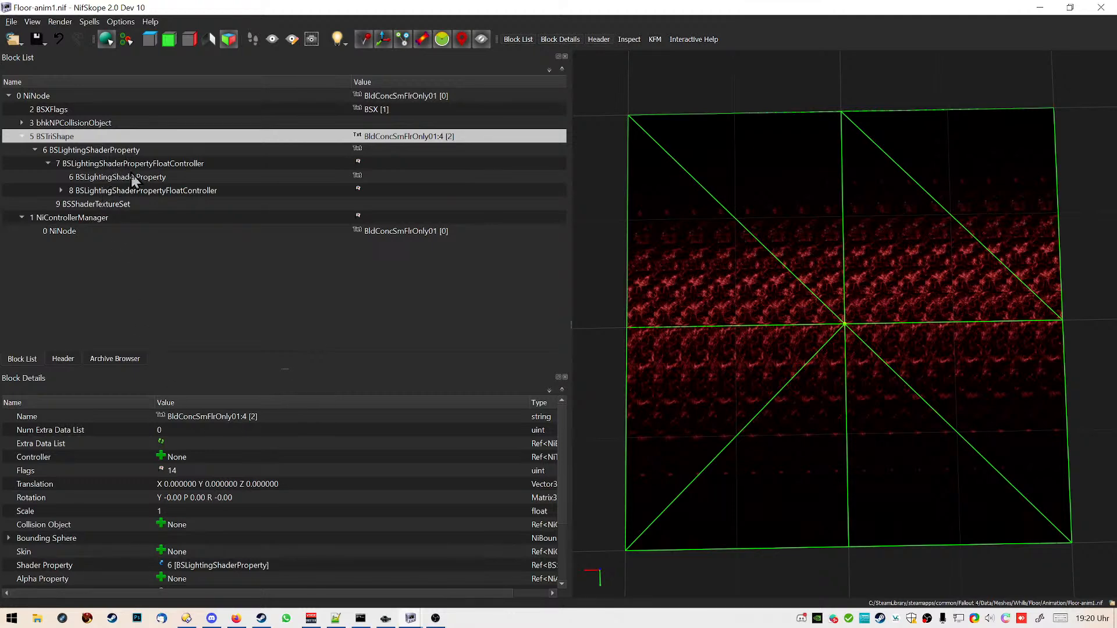
Shorten the first texture path in the BSShaderTextureSet to textures\videos\whills\plasma.dds and save the file
{"action": "left_click", "coordinate": [108, 205]}
{"action": "double_click", "coordinate": [287, 448]}
{"action": "left_click_drag", "start_coordinate": [318, 445], "coordinate": [55, 454]}
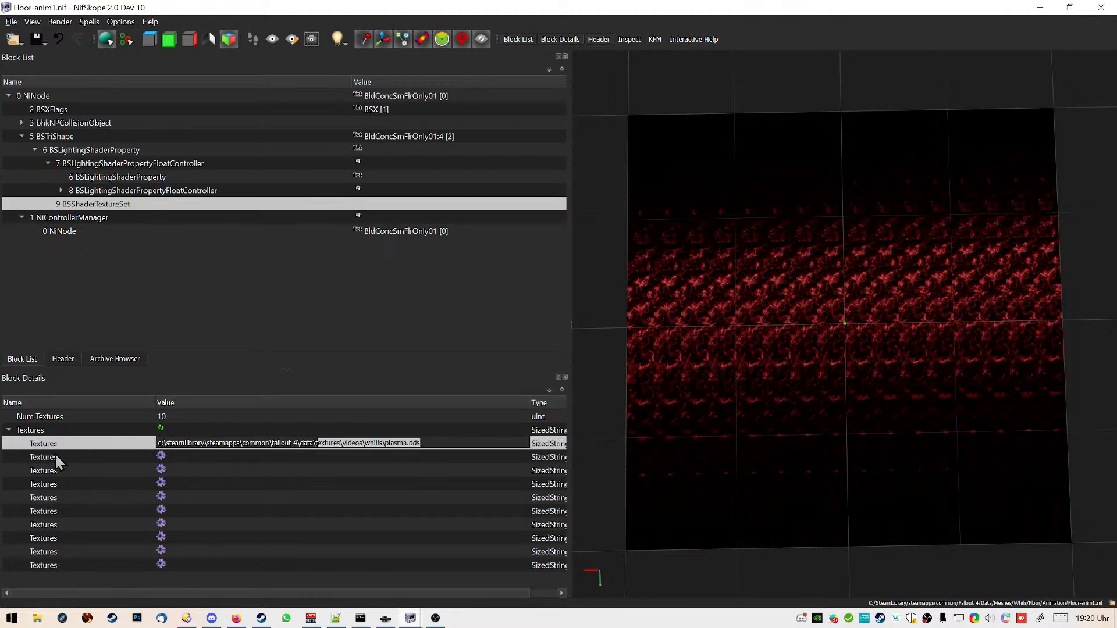
{"action": "left_click", "coordinate": [308, 444]}
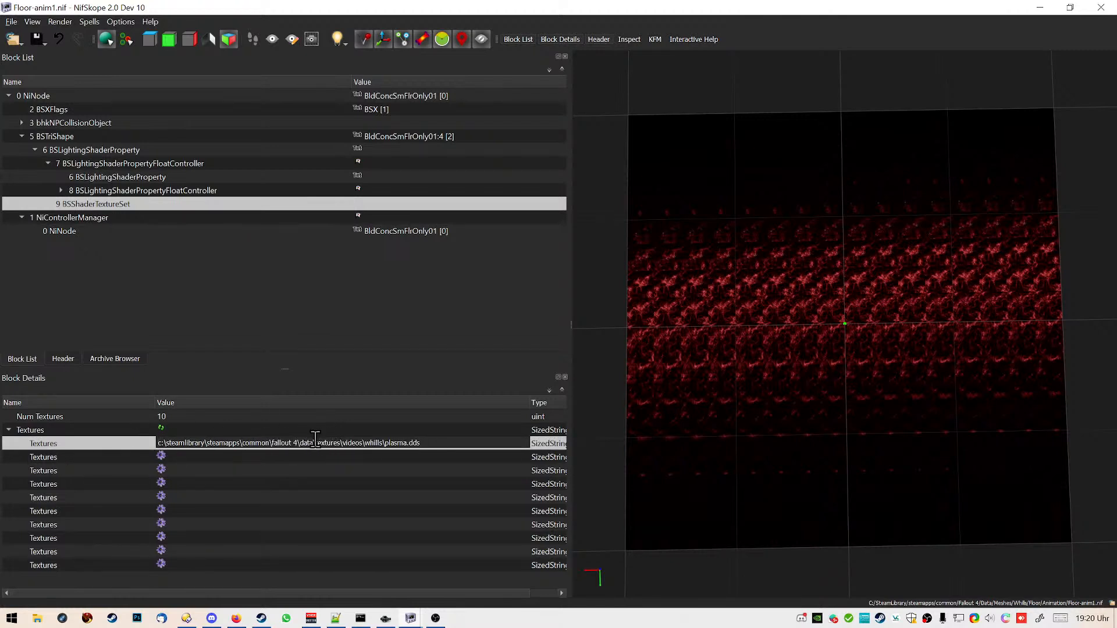
{"action": "left_click_drag", "start_coordinate": [315, 441], "coordinate": [125, 444]}
{"action": "key", "text": "BackSpace"}
{"action": "key", "text": "Return"}
{"action": "left_click", "coordinate": [304, 485]}
{"action": "left_click", "coordinate": [35, 40]}
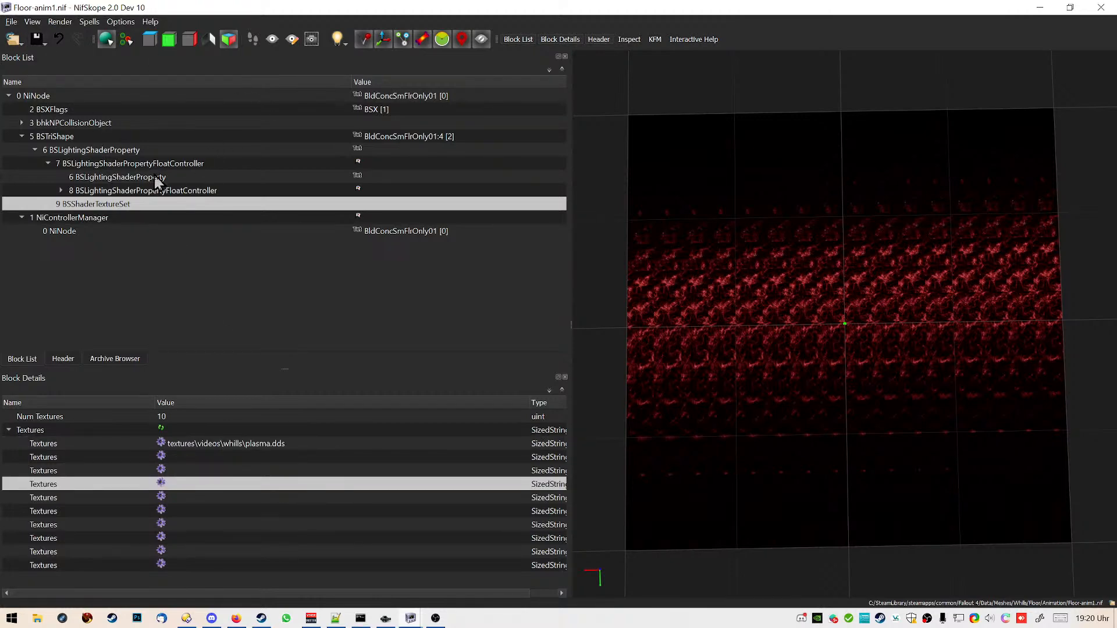
Set the UV Scale of the floor's BSLightingShaderProperty to X 0.06 and Y 0.06
{"action": "left_click", "coordinate": [95, 150]}
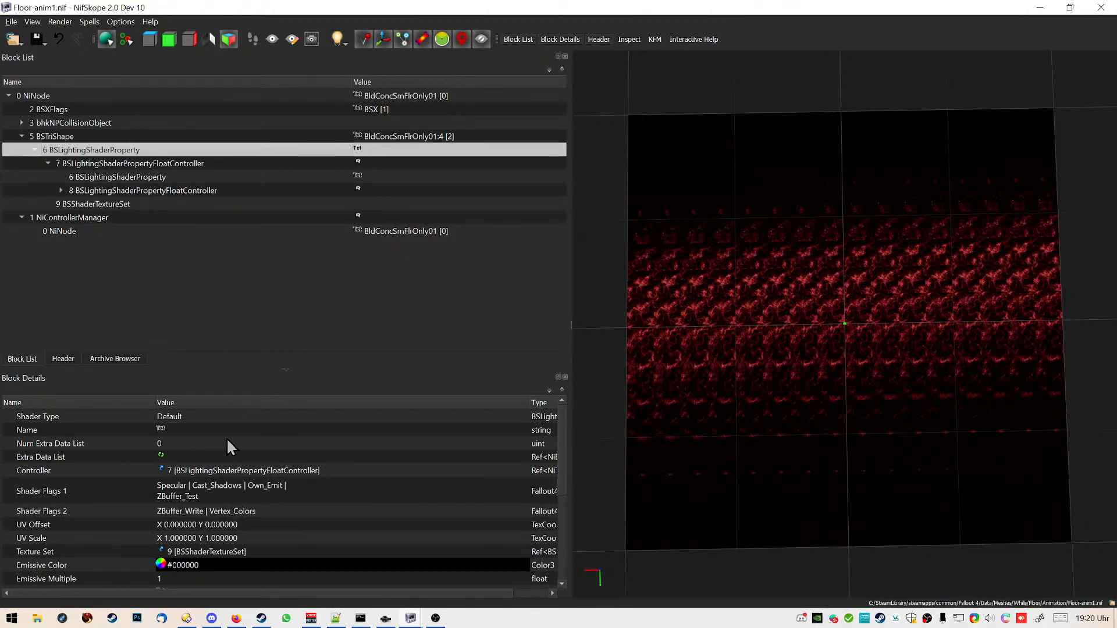
{"action": "double_click", "coordinate": [185, 539]}
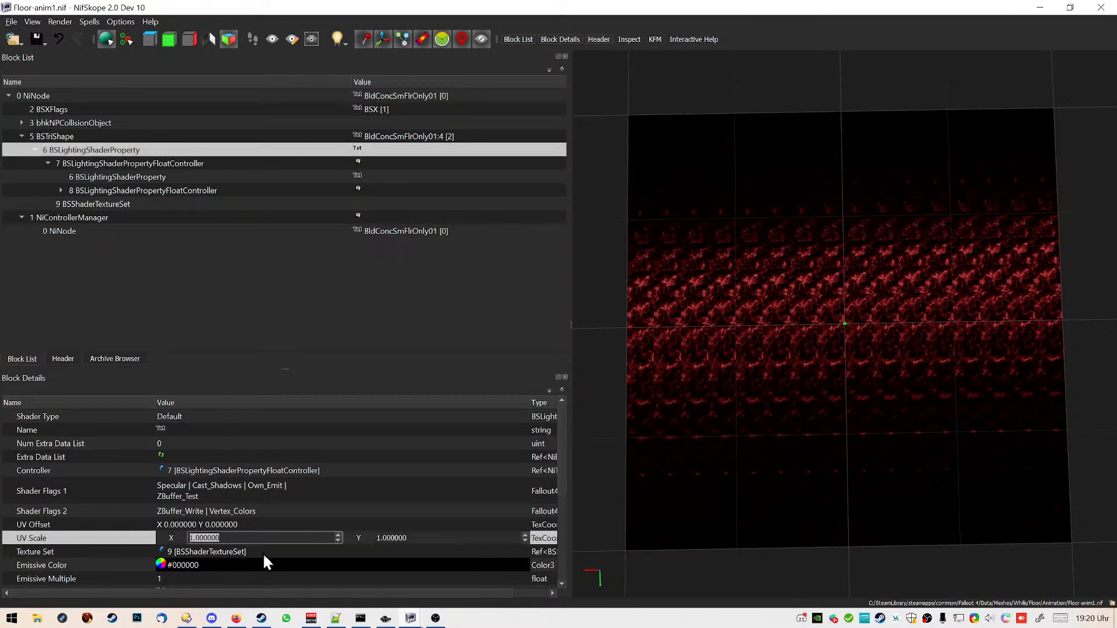
{"action": "type", "text": "0.06"}
{"action": "key", "text": "Return"}
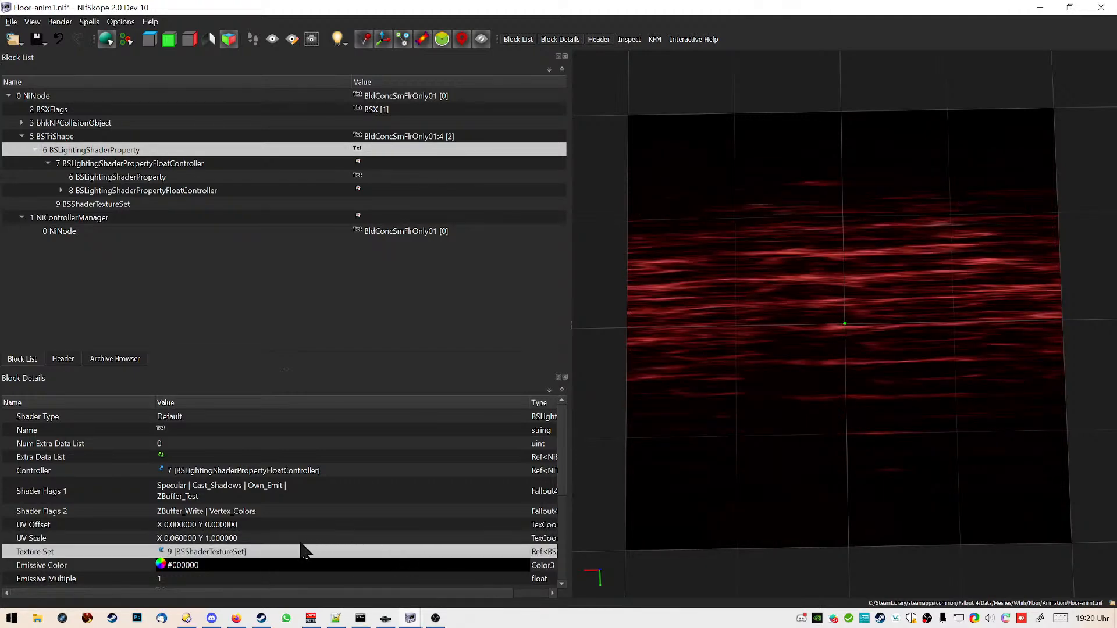
{"action": "double_click", "coordinate": [285, 540]}
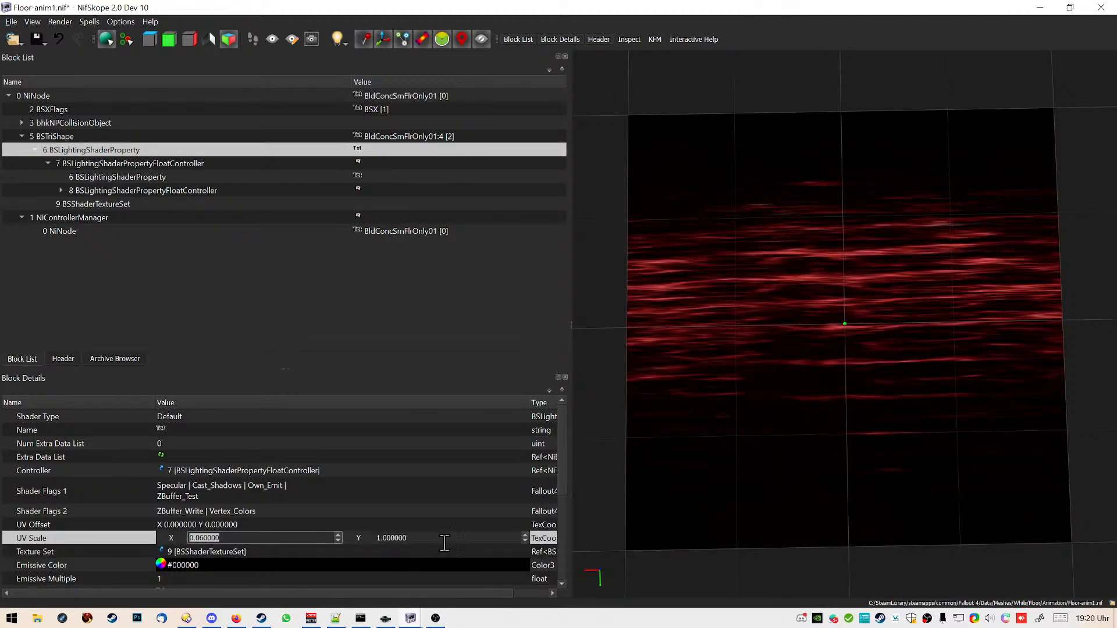
{"action": "key", "text": "Tab"}
{"action": "type", "text": "0.06"}
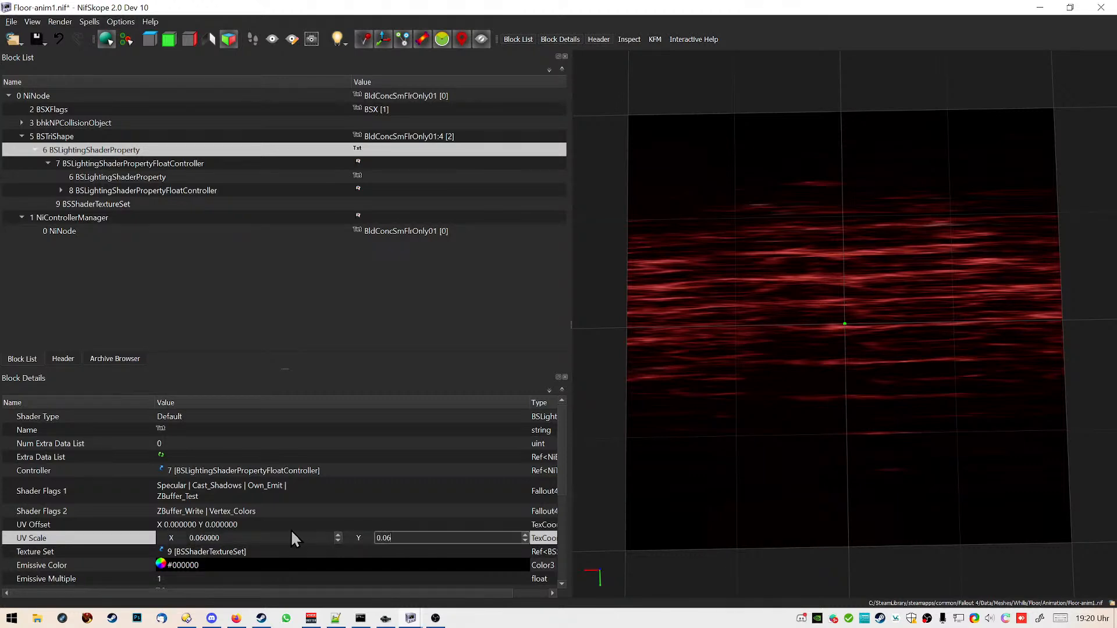
{"action": "key", "text": "Return"}
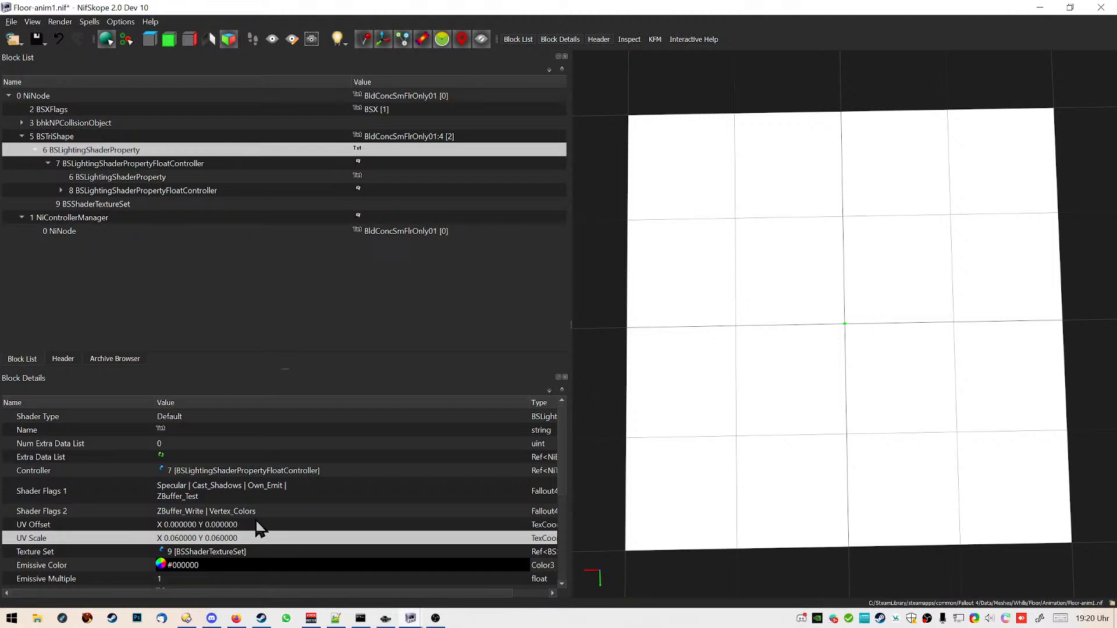
{"action": "scroll", "coordinate": [259, 527], "scroll_direction": "down", "scroll_amount": 3}
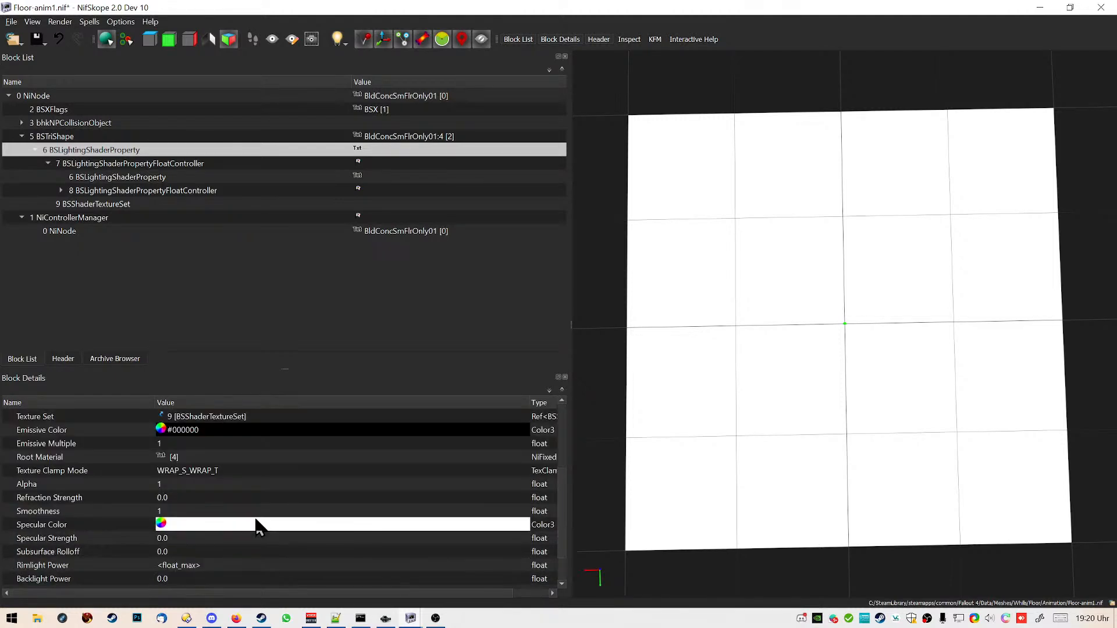
{"action": "scroll", "coordinate": [230, 530], "scroll_direction": "down", "scroll_amount": 1}
{"action": "scroll", "coordinate": [230, 530], "scroll_direction": "up", "scroll_amount": 1}
{"action": "scroll", "coordinate": [230, 536], "scroll_direction": "up", "scroll_amount": 2}
{"action": "scroll", "coordinate": [229, 529], "scroll_direction": "up", "scroll_amount": 1}
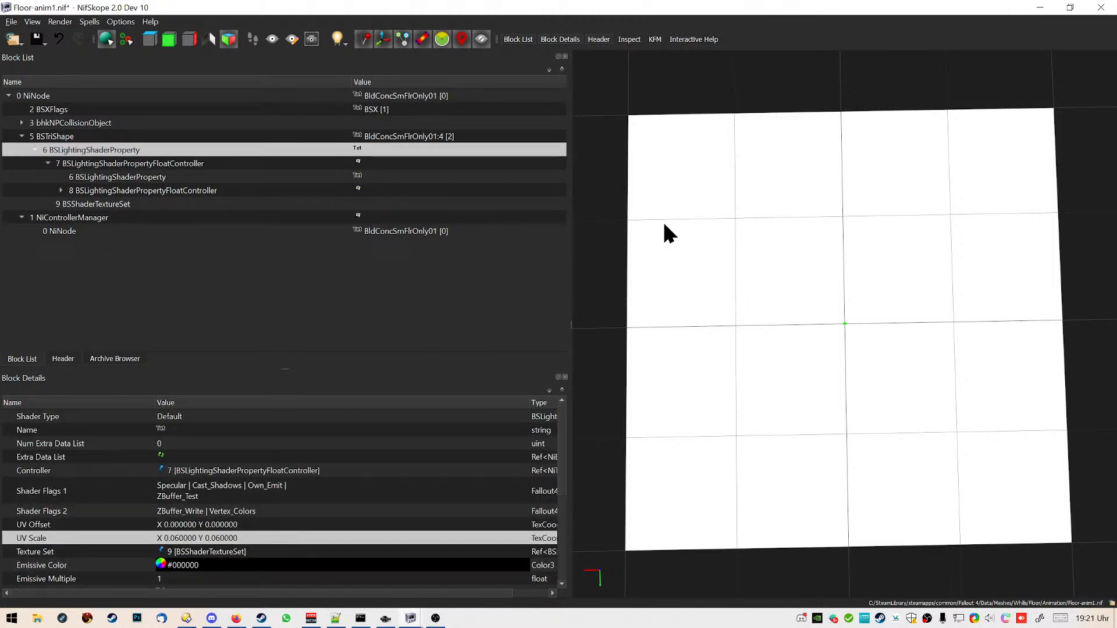
Open the texture coordinates of the floor's BSTriShape in the UV Editor
{"action": "right_click", "coordinate": [192, 137]}
{"action": "right_click", "coordinate": [150, 152]}
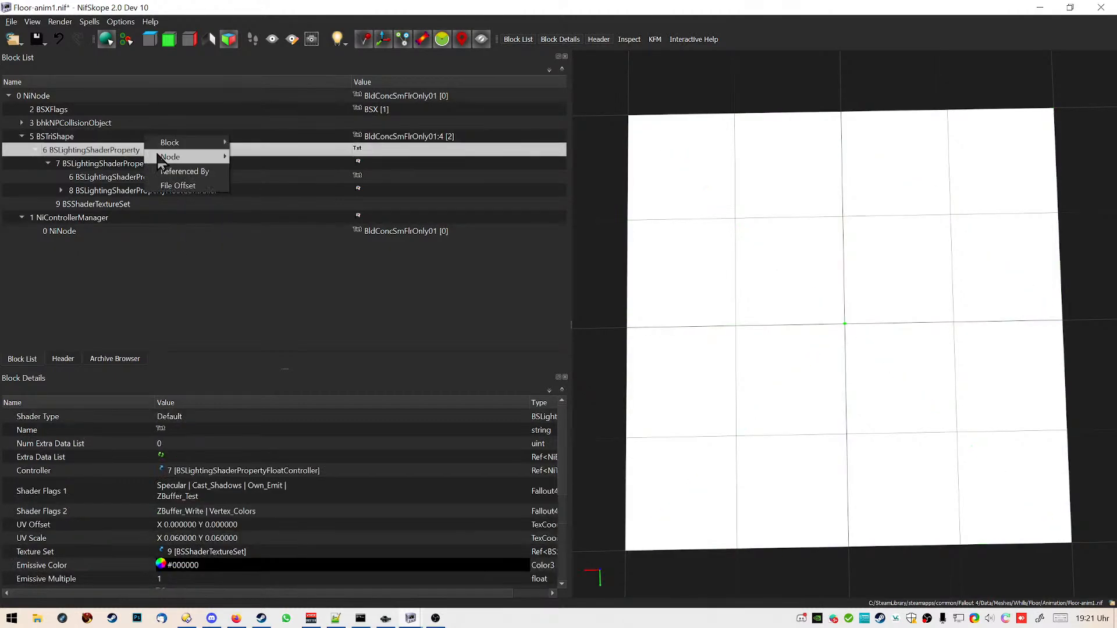
{"action": "right_click", "coordinate": [114, 137]}
{"action": "mouse_move", "coordinate": [174, 242]}
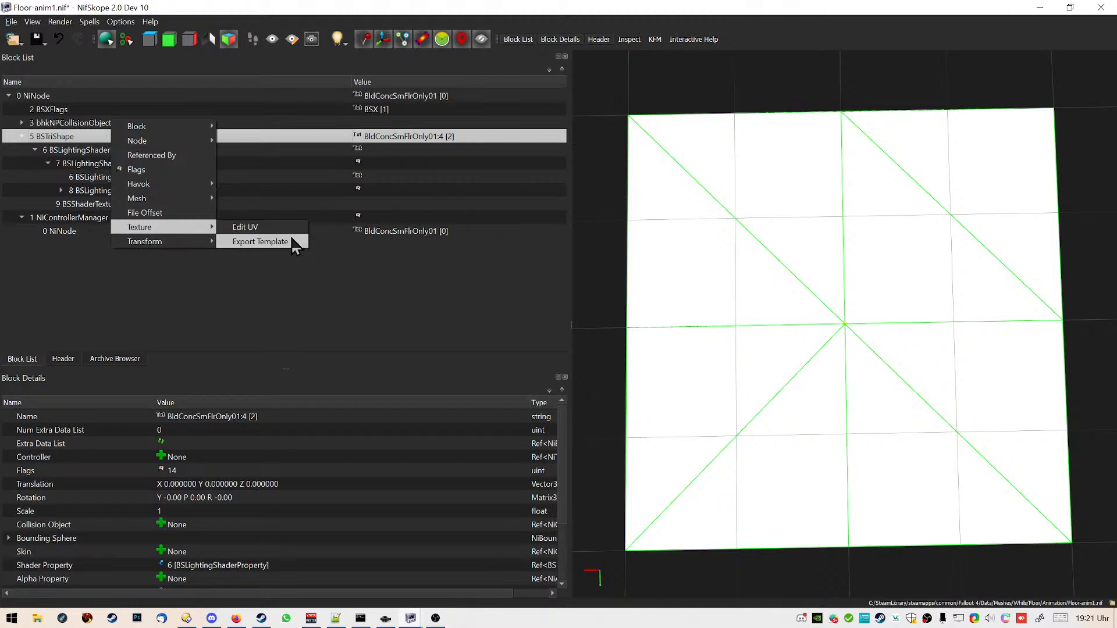
{"action": "left_click", "coordinate": [295, 228]}
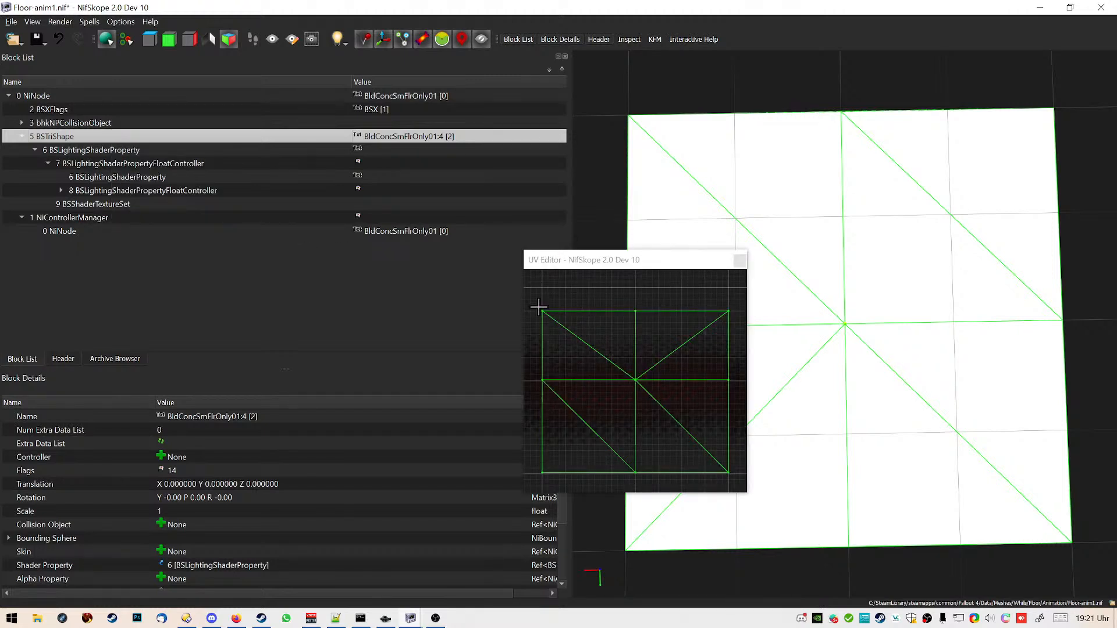
Try to raise the top row of UV vertices to the grid line above, and undo the move
{"action": "left_click_drag", "start_coordinate": [530, 300], "coordinate": [727, 291]}
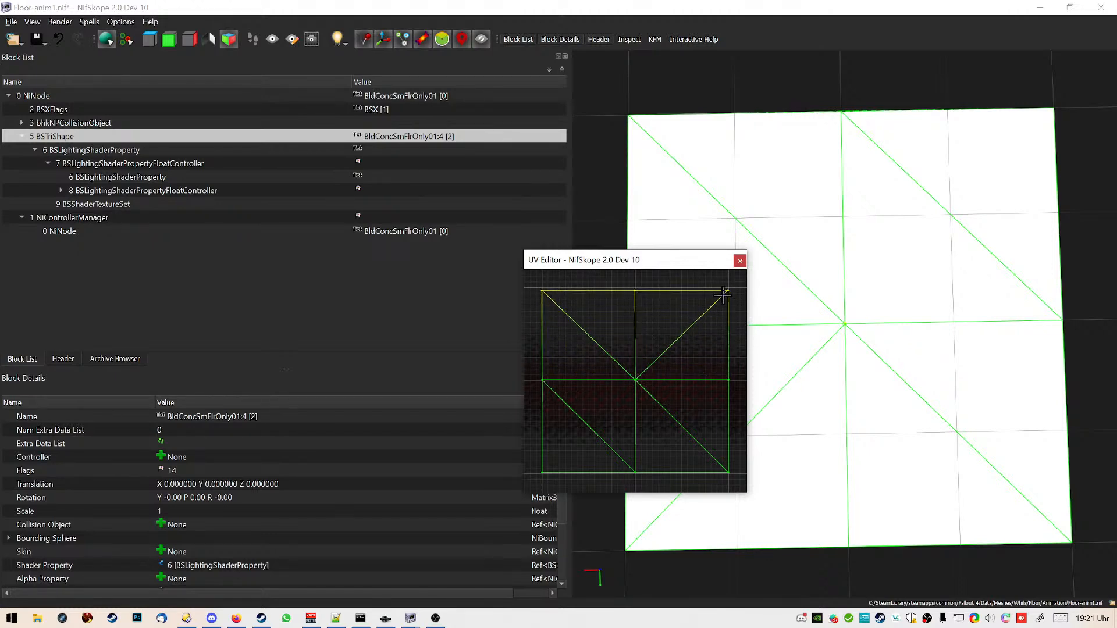
{"action": "key", "text": "ctrl+z"}
Select all UV vertices of the floor, nudge the layout slightly upward and close the UV Editor
{"action": "left_click_drag", "start_coordinate": [533, 447], "coordinate": [747, 484]}
{"action": "left_click", "coordinate": [553, 311]}
{"action": "scroll", "coordinate": [538, 312], "scroll_direction": "up", "scroll_amount": 3}
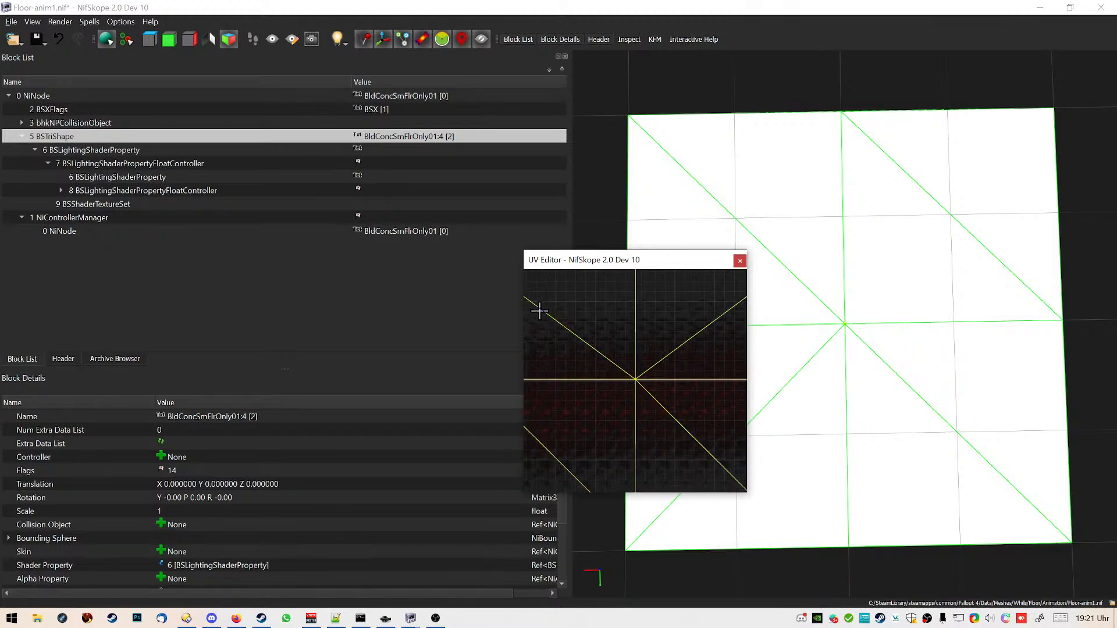
{"action": "middle_click_drag", "start_coordinate": [555, 320], "coordinate": [673, 381]}
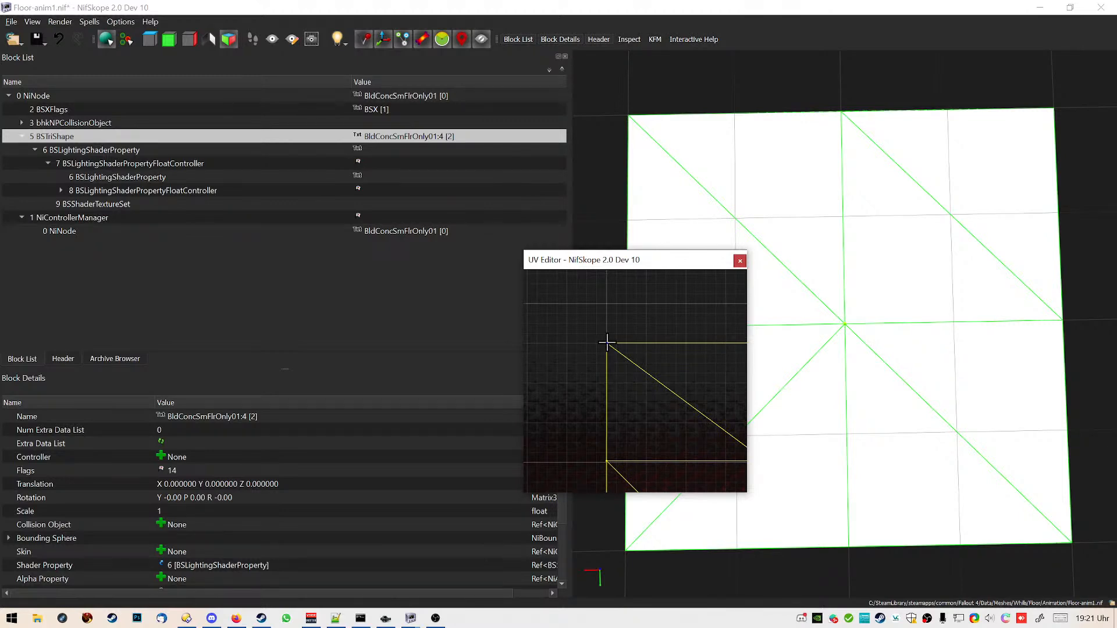
{"action": "mouse_move", "coordinate": [609, 350]}
{"action": "left_mouse_down"}
{"action": "mouse_move", "coordinate": [593, 299]}
{"action": "mouse_move", "coordinate": [627, 383]}
{"action": "mouse_move", "coordinate": [606, 365]}
{"action": "mouse_move", "coordinate": [607, 346]}
{"action": "left_mouse_up"}
{"action": "left_click", "coordinate": [740, 260]}
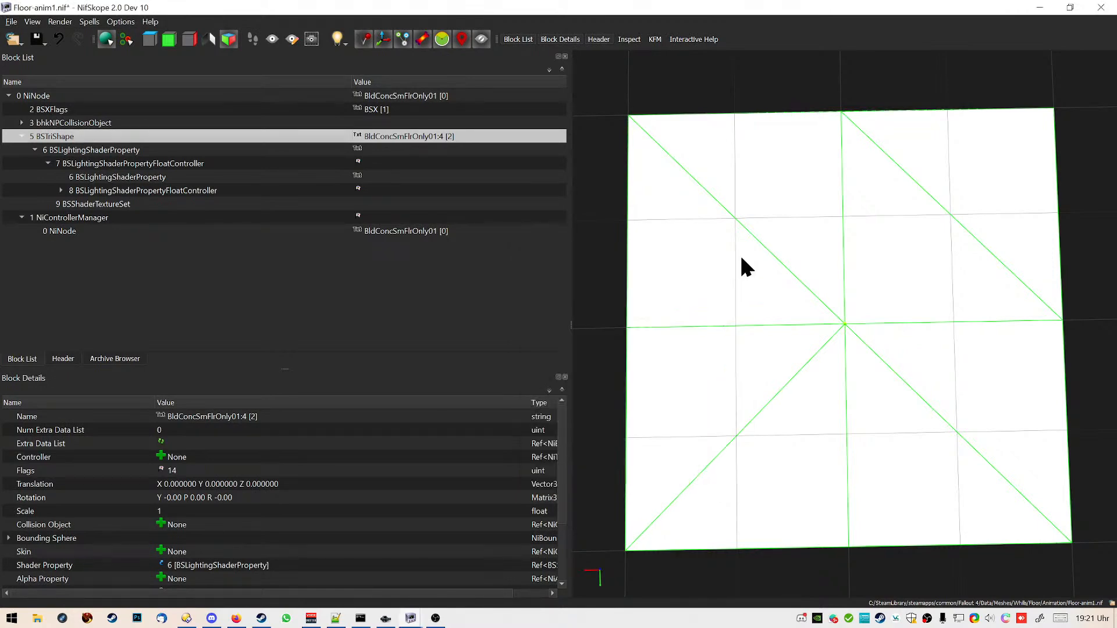
{"action": "left_click", "coordinate": [240, 512]}
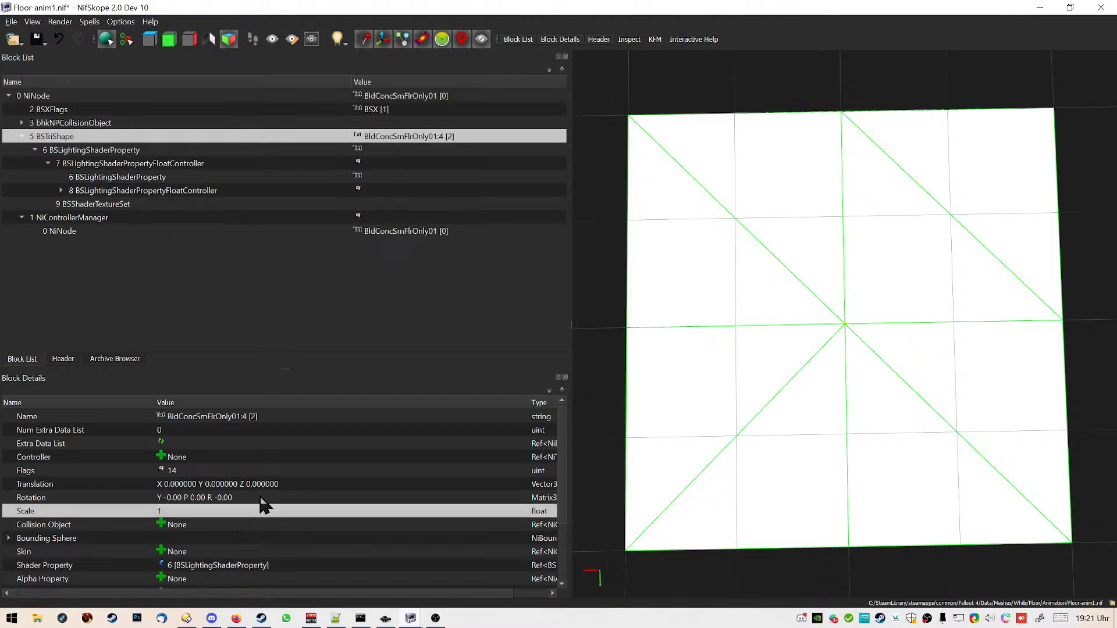
{"action": "scroll", "coordinate": [260, 494], "scroll_direction": "down", "scroll_amount": 3}
{"action": "scroll", "coordinate": [260, 494], "scroll_direction": "up", "scroll_amount": 3}
{"action": "left_click", "coordinate": [214, 471]}
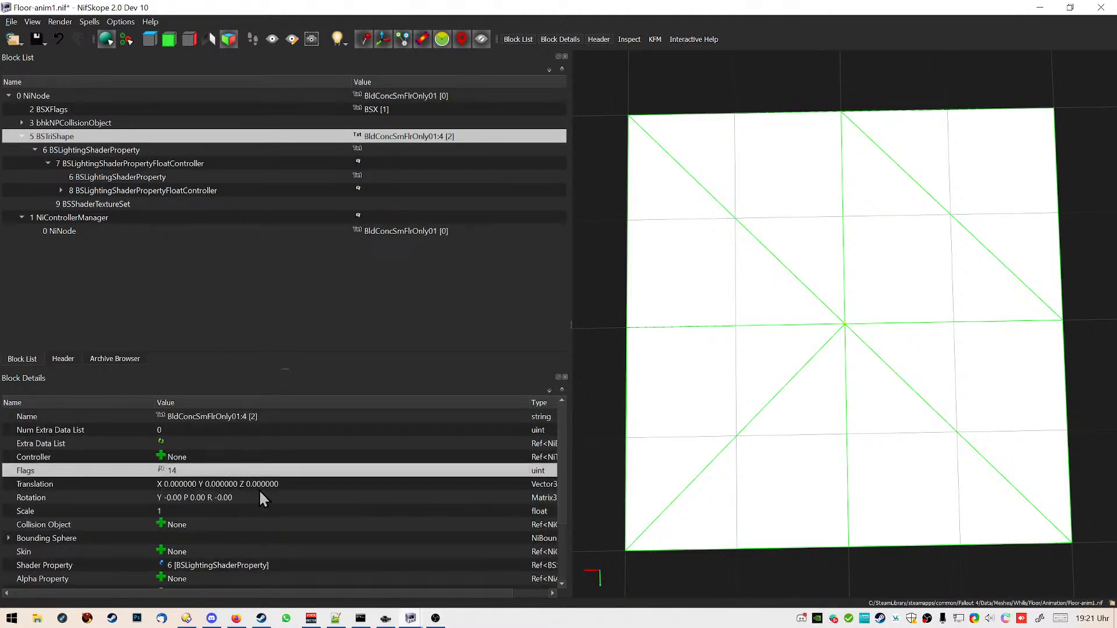
Set the Y value of the UV Scale in the floor's BSLightingShaderProperty to 0.2
{"action": "left_click", "coordinate": [103, 152]}
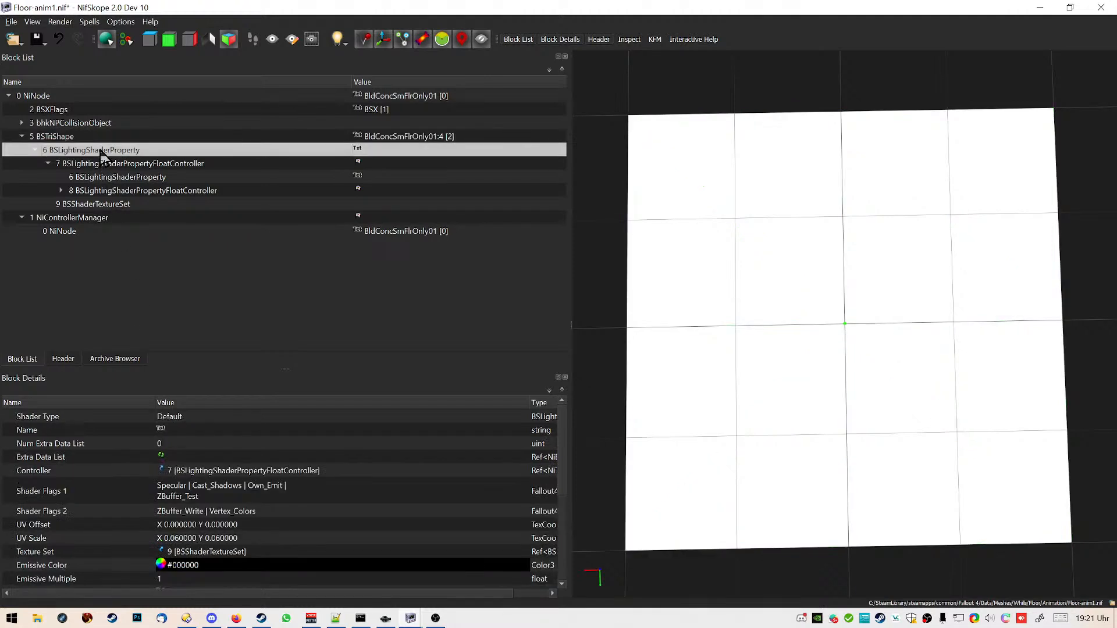
{"action": "double_click", "coordinate": [231, 537]}
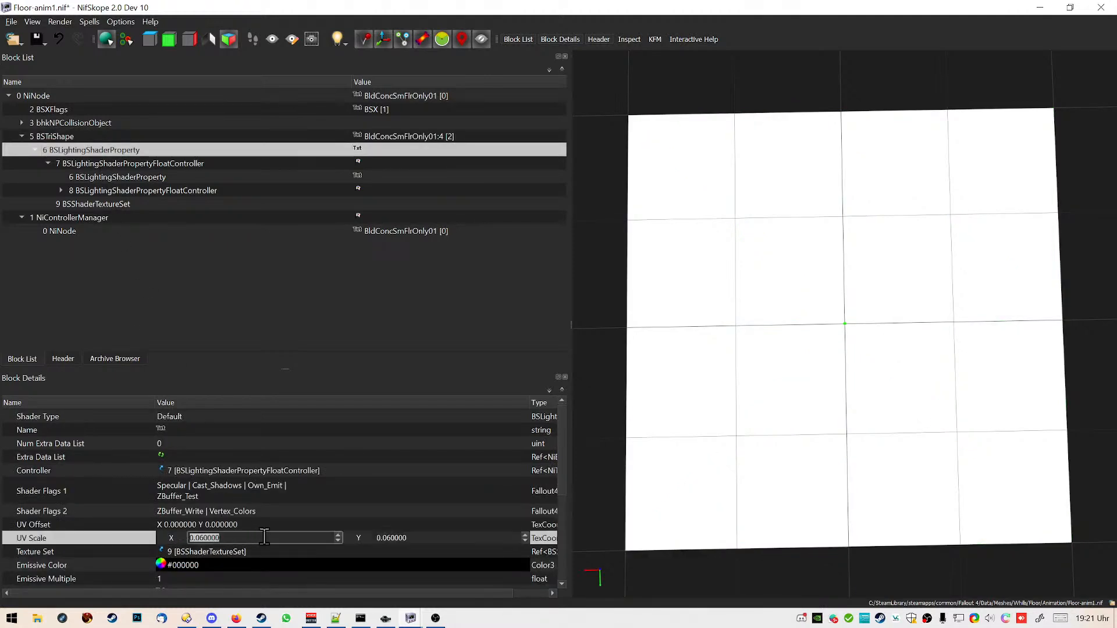
{"action": "left_click_drag", "start_coordinate": [421, 541], "coordinate": [327, 534]}
{"action": "type", "text": "0.2"}
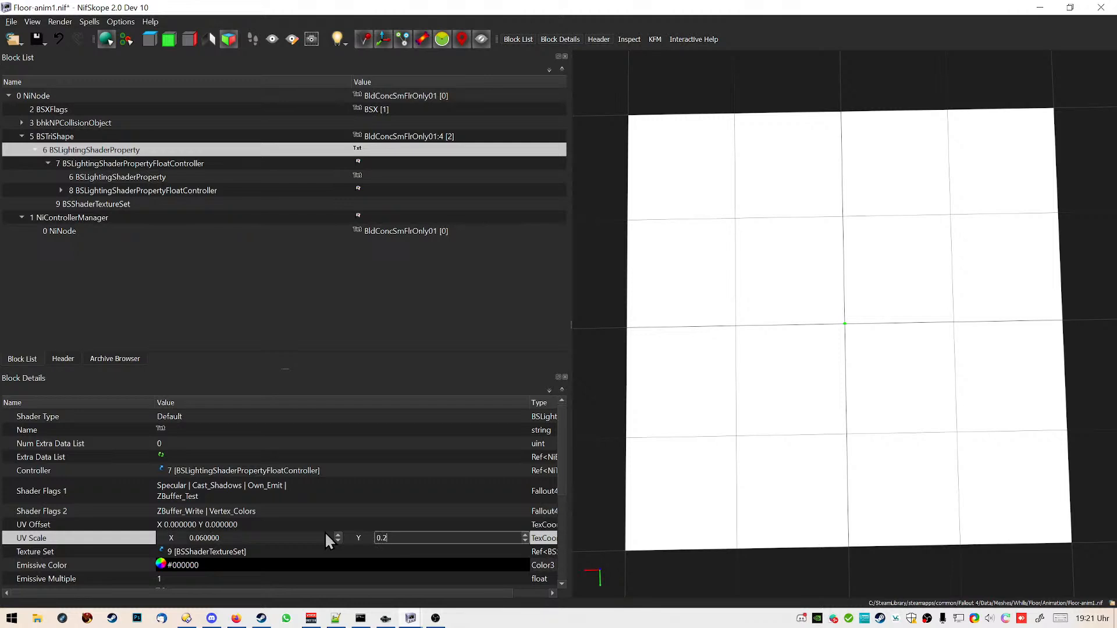
{"action": "key", "text": "Return"}
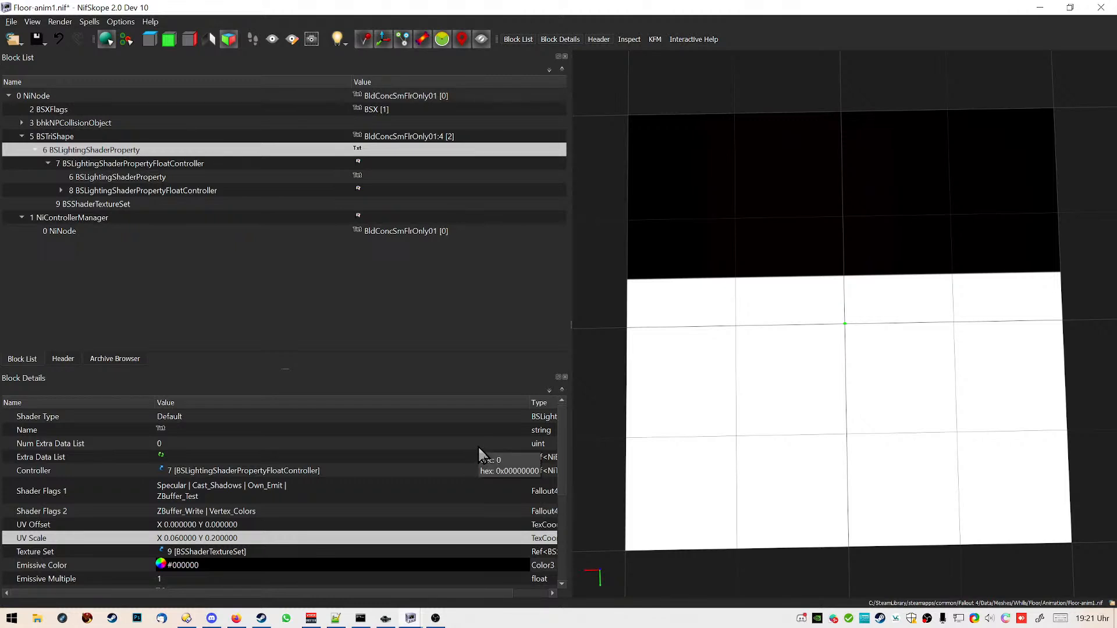
{"action": "left_click", "coordinate": [662, 357]}
Launch 3ds Max 2015 and allow it to make changes to the device
{"action": "left_click", "coordinate": [12, 619]}
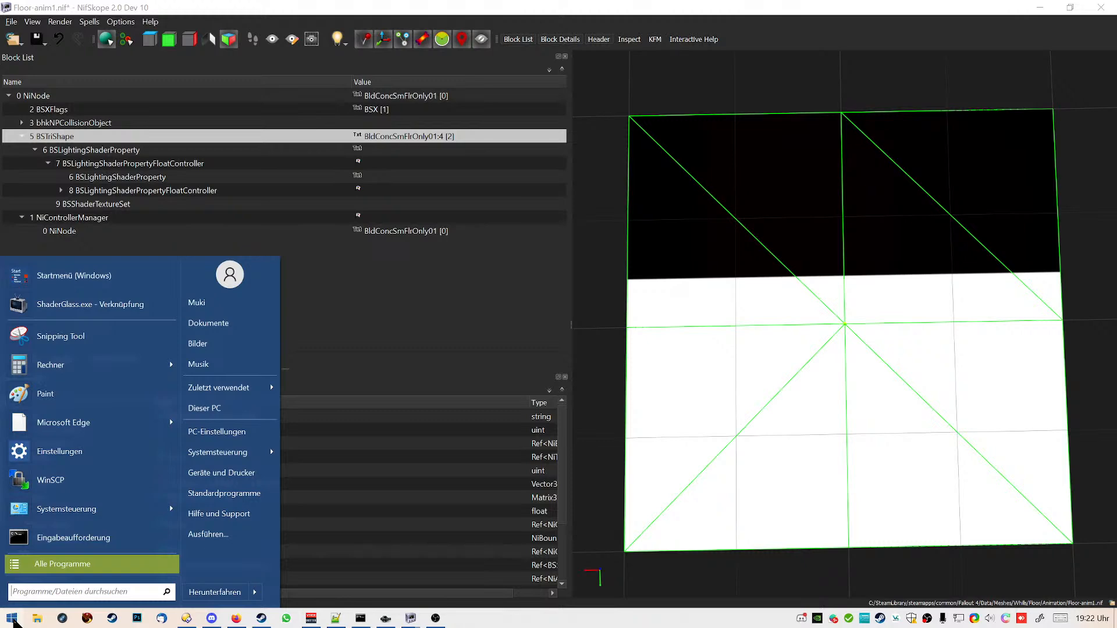
{"action": "type", "text": "3d"}
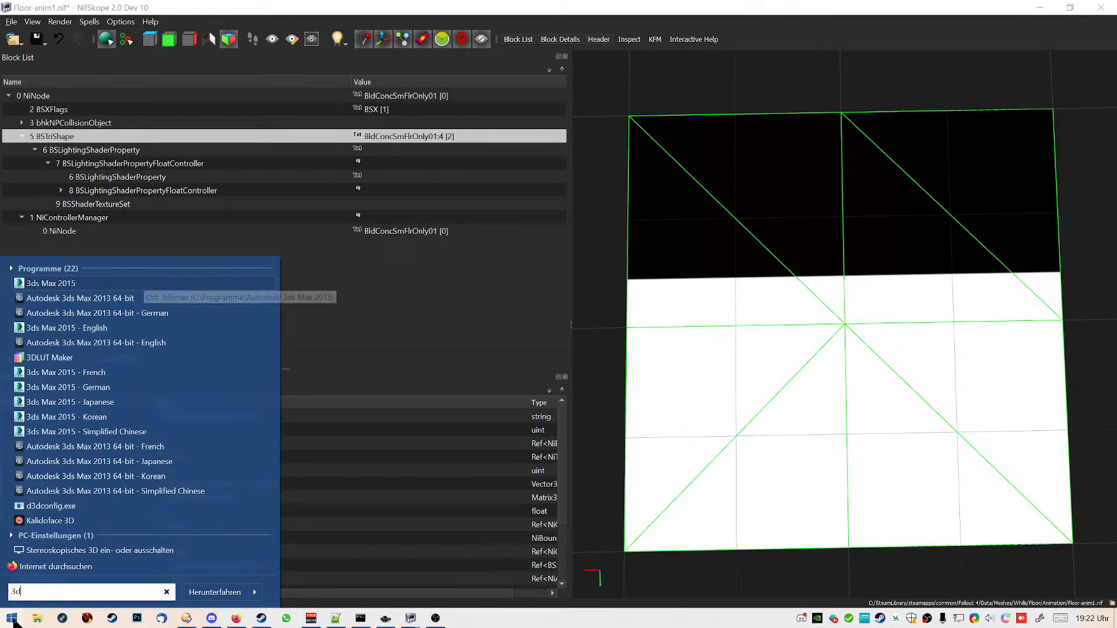
{"action": "key", "text": "Return"}
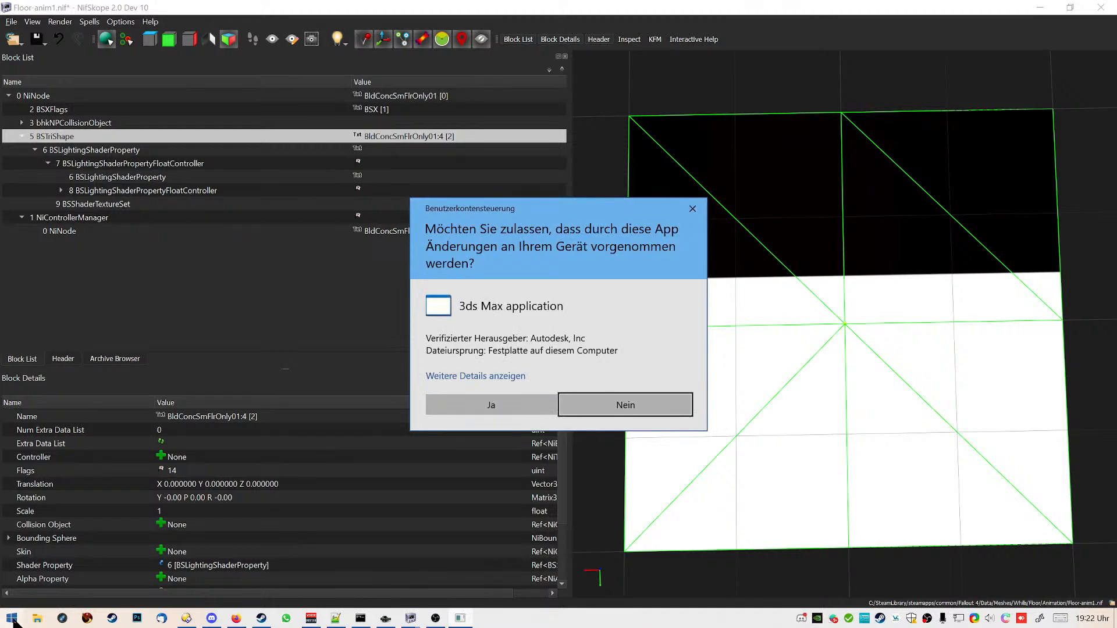
{"action": "left_click", "coordinate": [523, 411]}
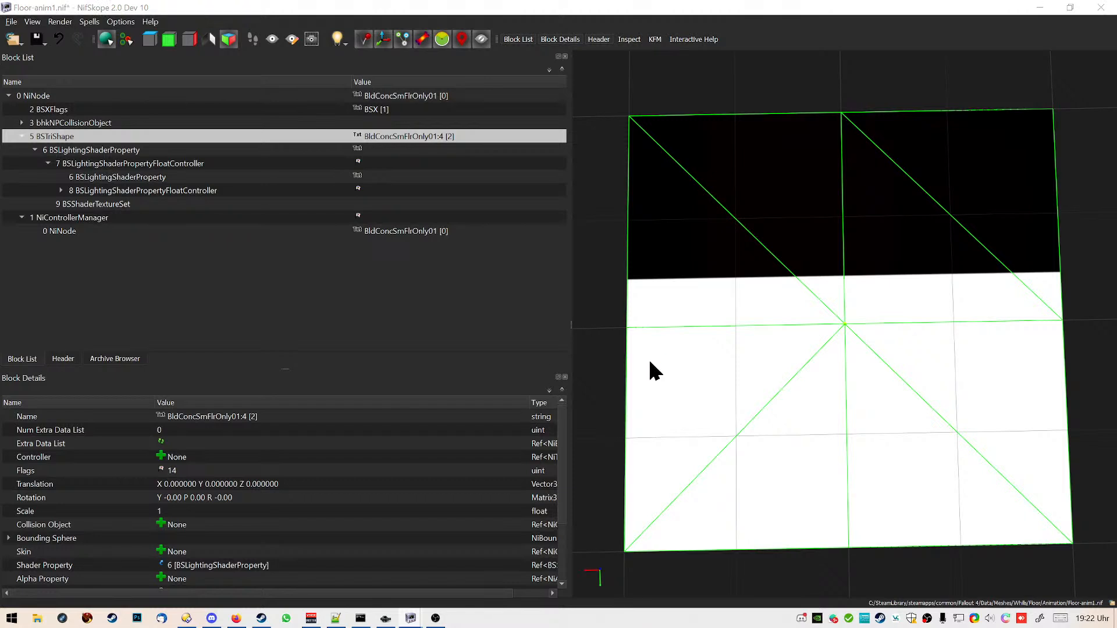
{"action": "scroll", "coordinate": [806, 396], "scroll_direction": "down", "scroll_amount": 5}
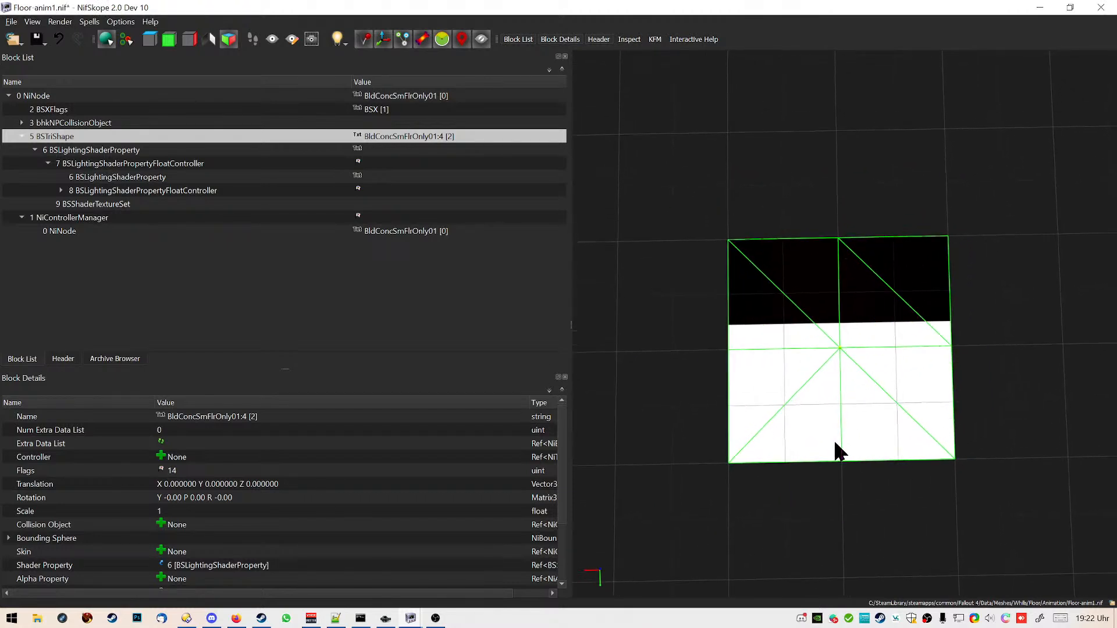
{"action": "middle_click_drag", "start_coordinate": [849, 344], "coordinate": [854, 379]}
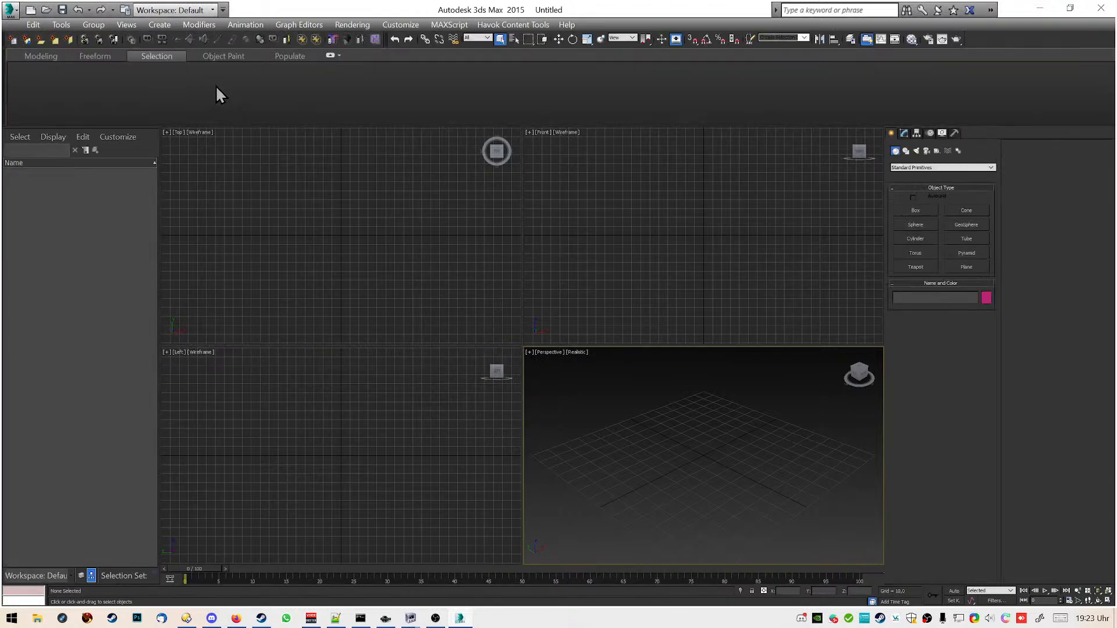
Start a file import in 3ds Max and go to the nifscope2.dev10 folder in Fallout 4's tools directory
{"action": "left_click", "coordinate": [7, 15]}
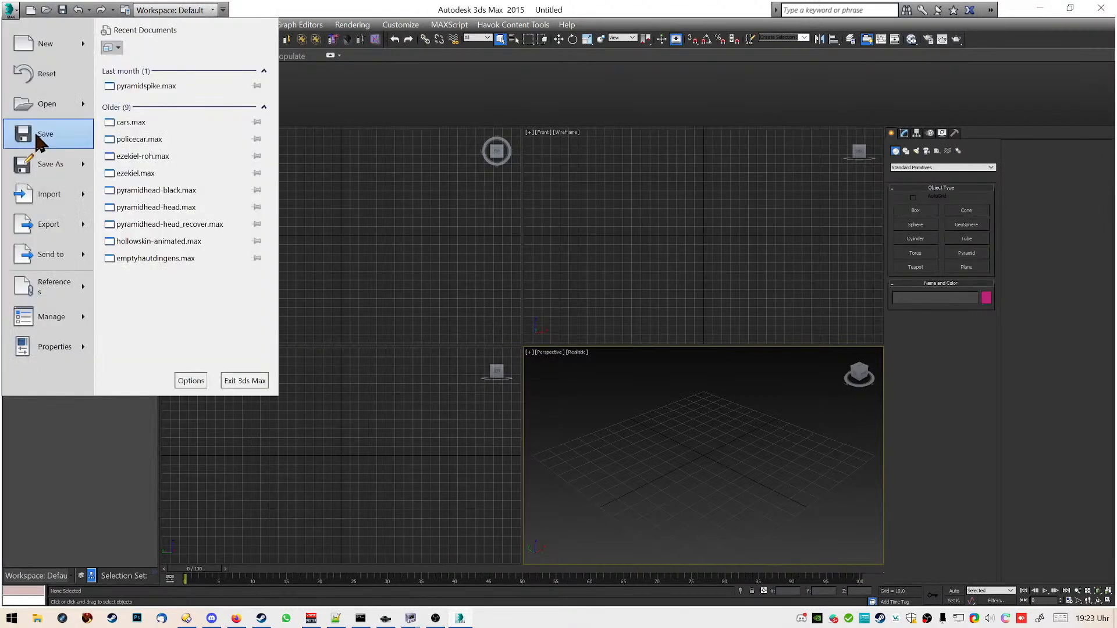
{"action": "left_click", "coordinate": [47, 201]}
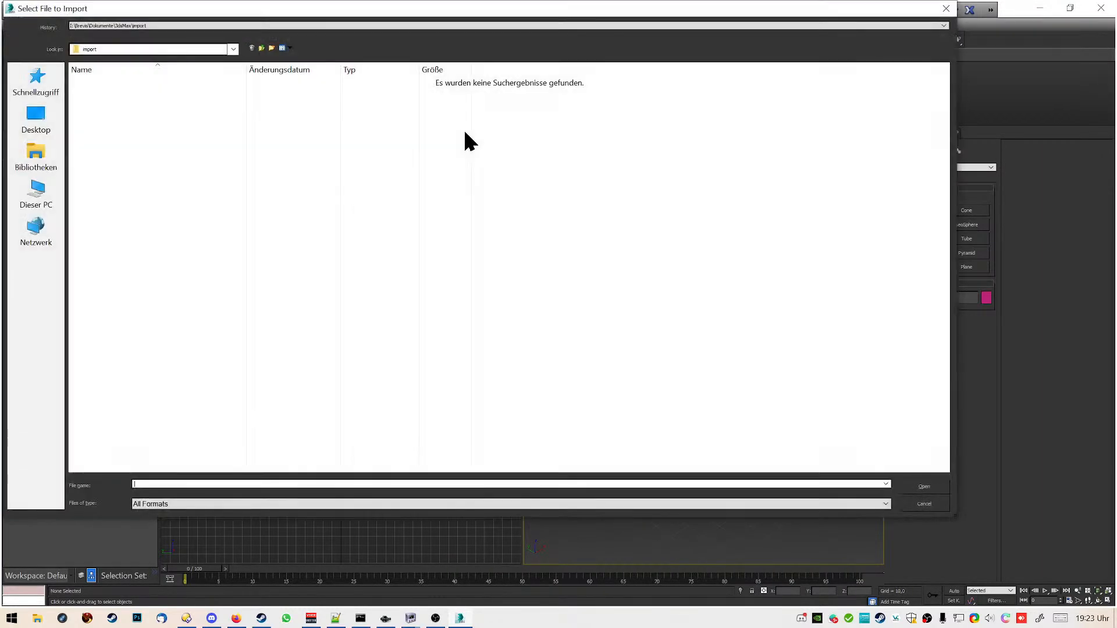
{"action": "left_click", "coordinate": [220, 26]}
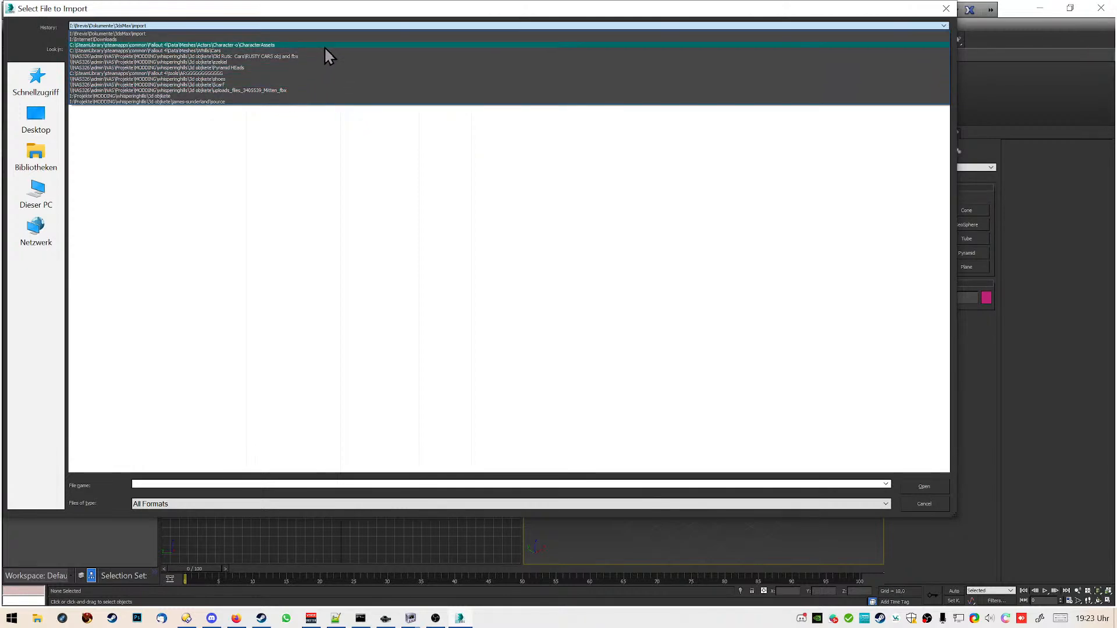
{"action": "left_click", "coordinate": [307, 239]}
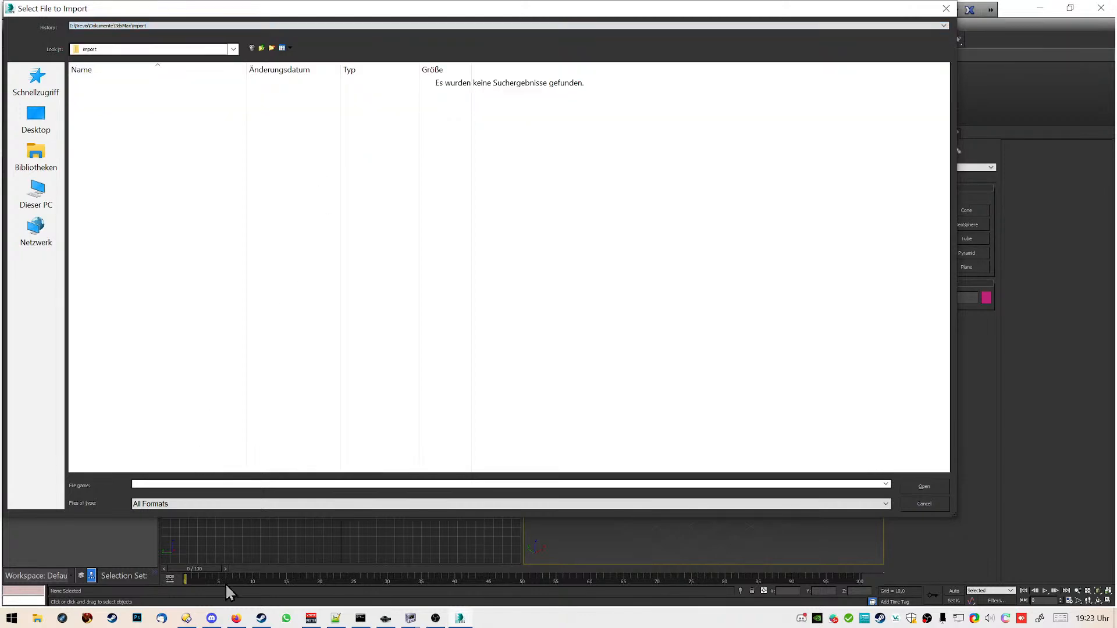
{"action": "left_click", "coordinate": [187, 616]}
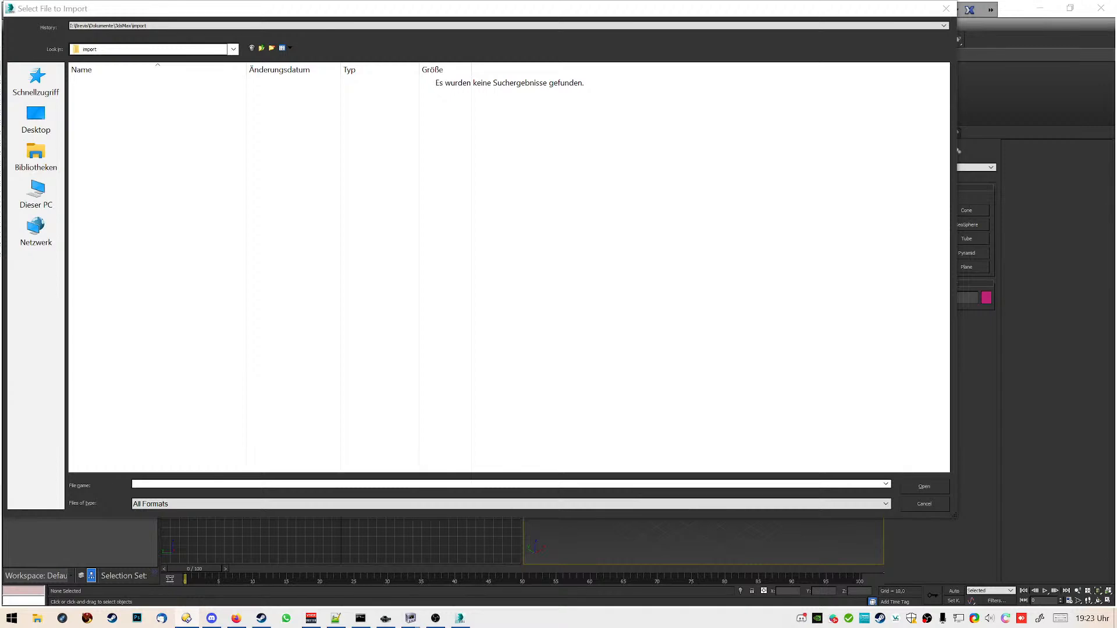
{"action": "left_click", "coordinate": [175, 484]}
{"action": "type", "text": "C:\\SteamLibrary\\steamapps\\common\\Fallout 4\\tools\\nifskope2.dev10"}
{"action": "key", "text": "Return"}
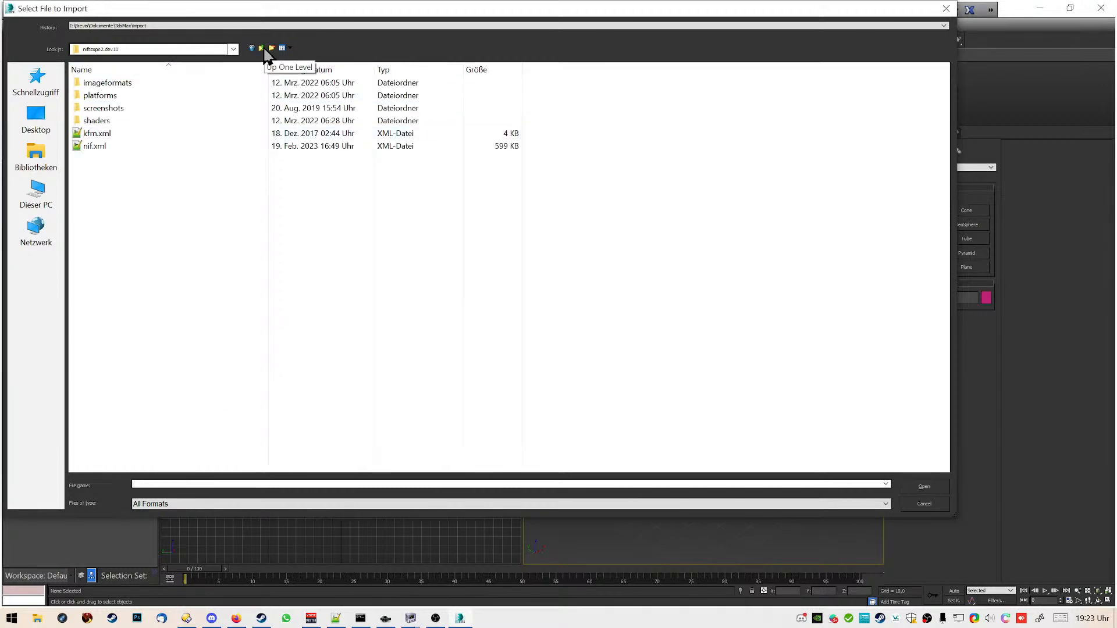
Import the floor NIF from Fallout 4's Data\Meshes\Whills\Floor\Animation folder with the Fallout 4 game option
{"action": "left_click", "coordinate": [262, 49]}
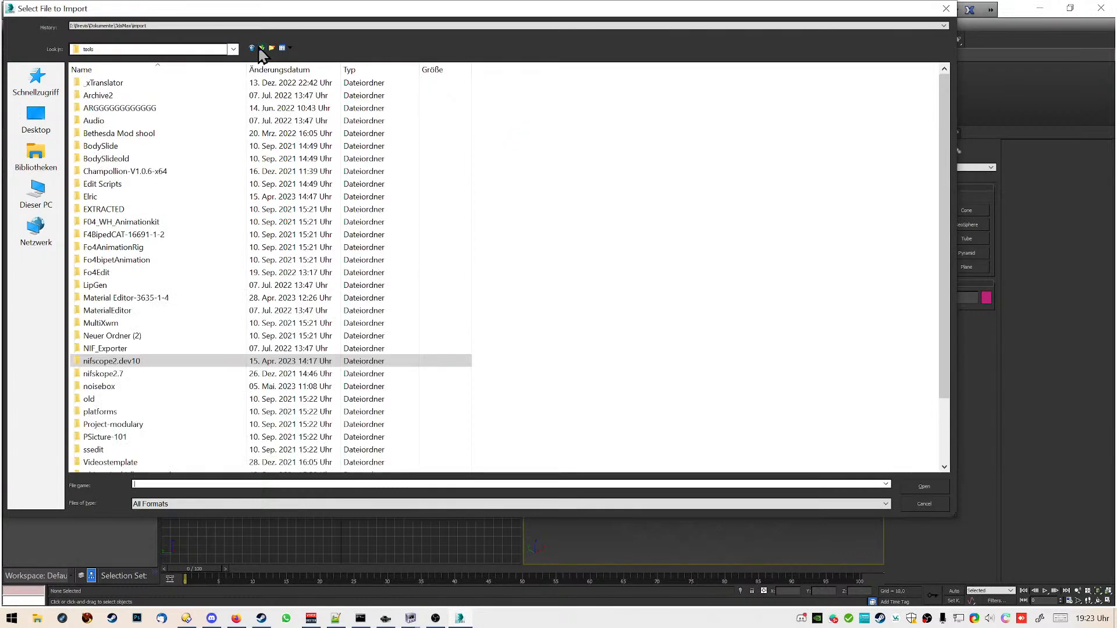
{"action": "left_click", "coordinate": [261, 49]}
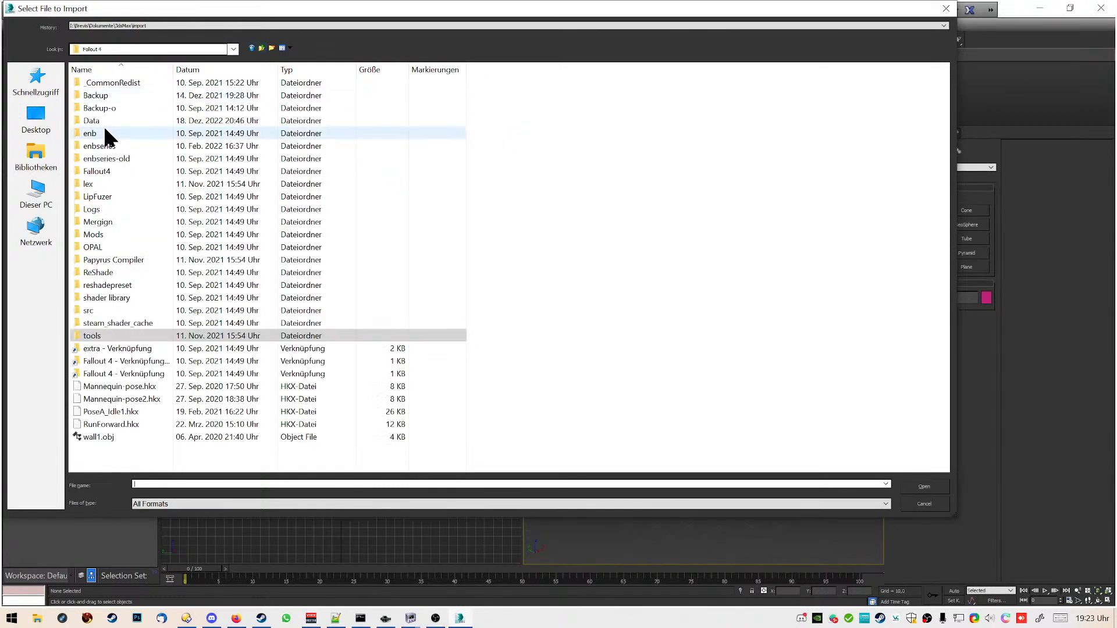
{"action": "double_click", "coordinate": [114, 120]}
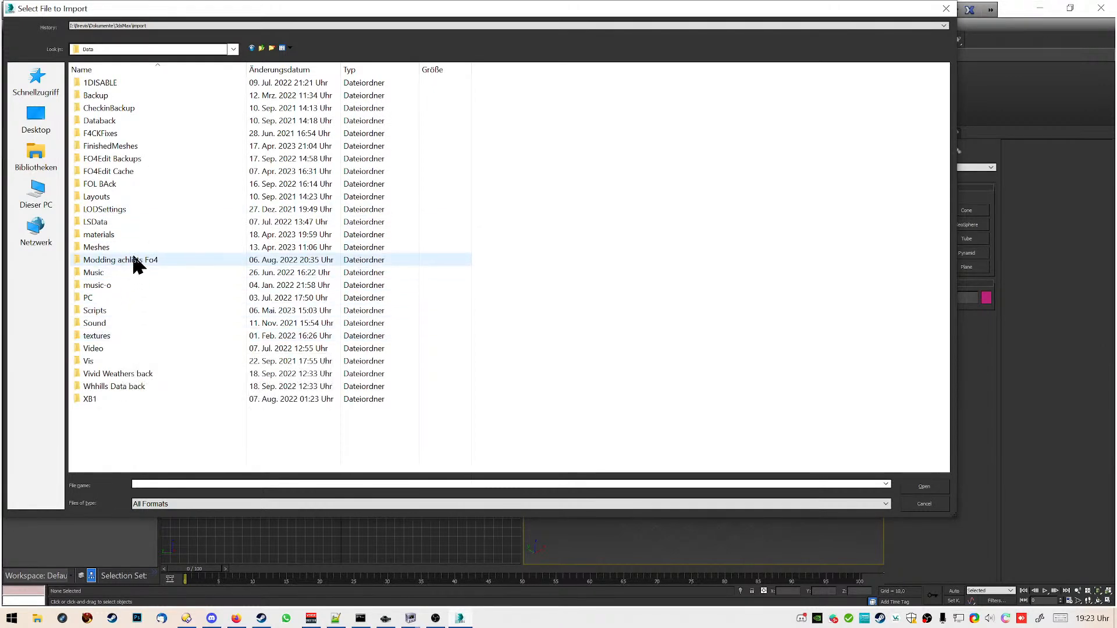
{"action": "double_click", "coordinate": [135, 244]}
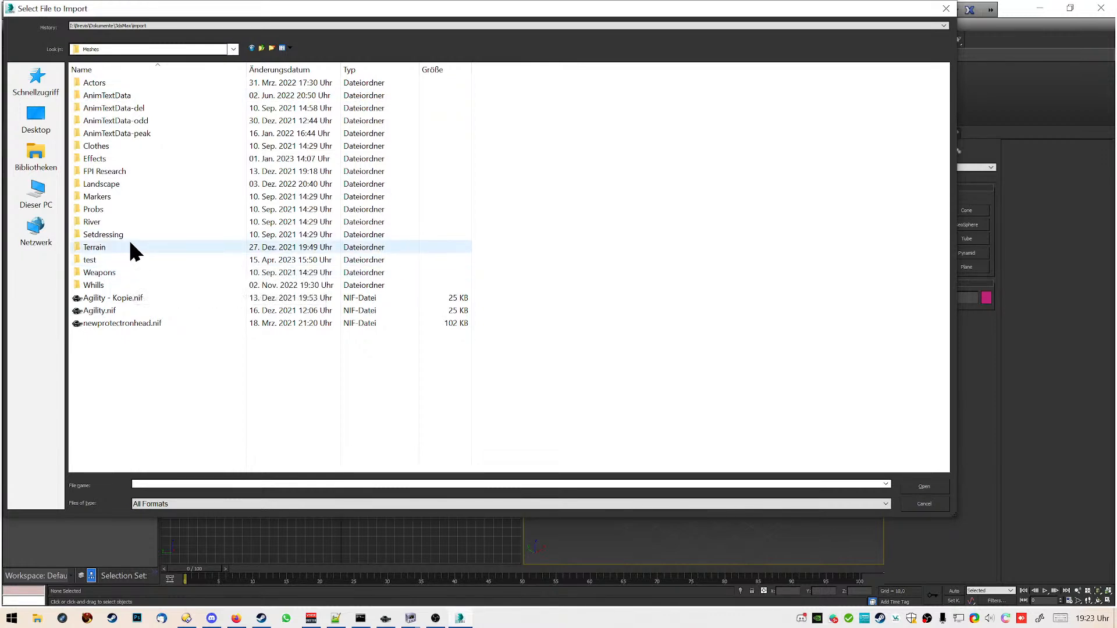
{"action": "double_click", "coordinate": [114, 284]}
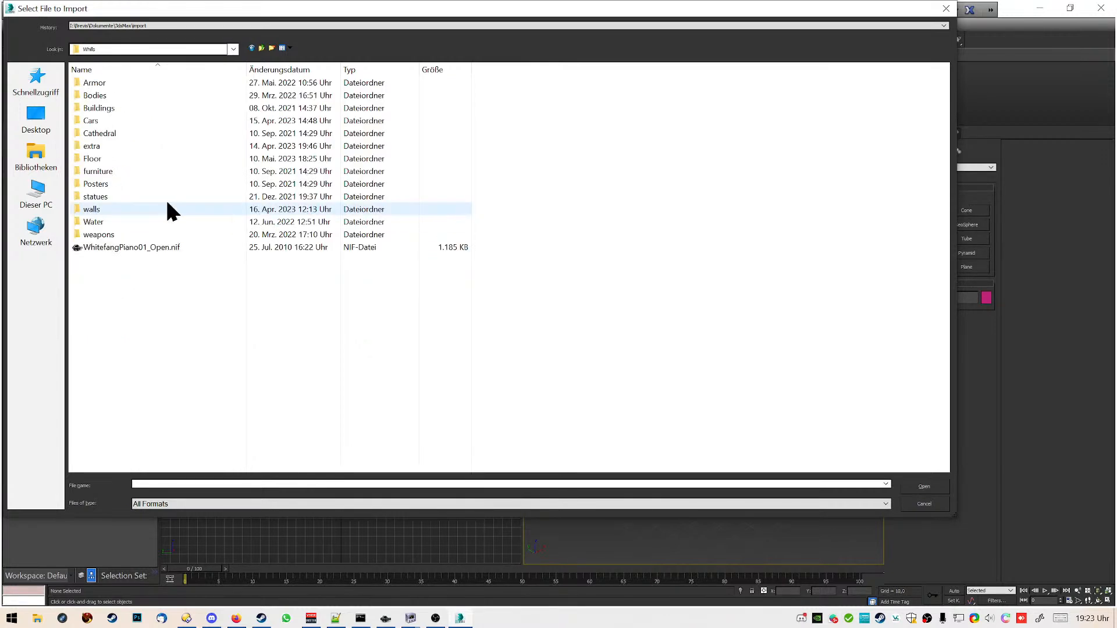
{"action": "double_click", "coordinate": [157, 163]}
{"action": "double_click", "coordinate": [127, 85]}
{"action": "double_click", "coordinate": [128, 86]}
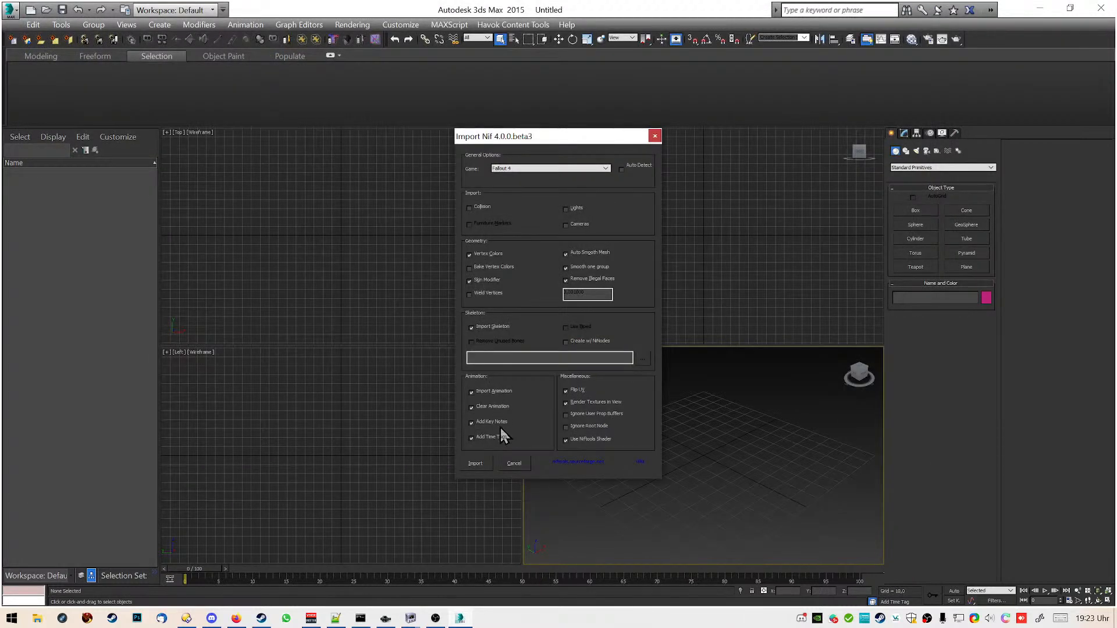
{"action": "left_click", "coordinate": [484, 460]}
Draw a Plane primitive about 257 by 257 units over the imported floor mesh in the Top view
{"action": "scroll", "coordinate": [692, 430], "scroll_direction": "up", "scroll_amount": 5}
{"action": "scroll", "coordinate": [692, 433], "scroll_direction": "down", "scroll_amount": 3}
{"action": "left_click", "coordinate": [802, 406]}
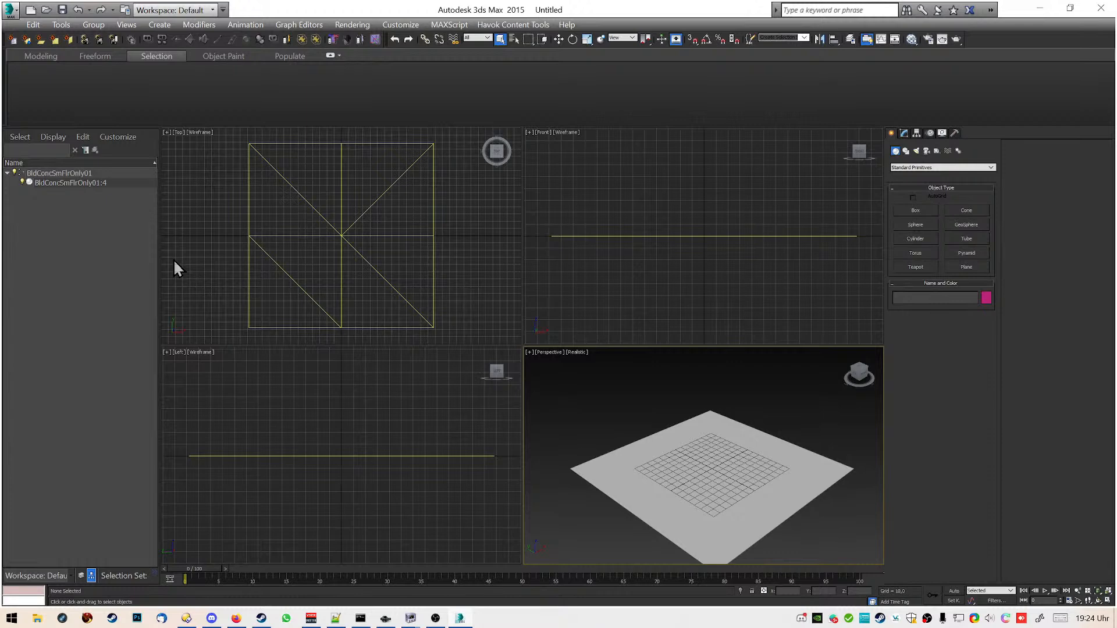
{"action": "left_click", "coordinate": [662, 432]}
{"action": "middle_click_drag", "start_coordinate": [236, 138], "coordinate": [236, 174]}
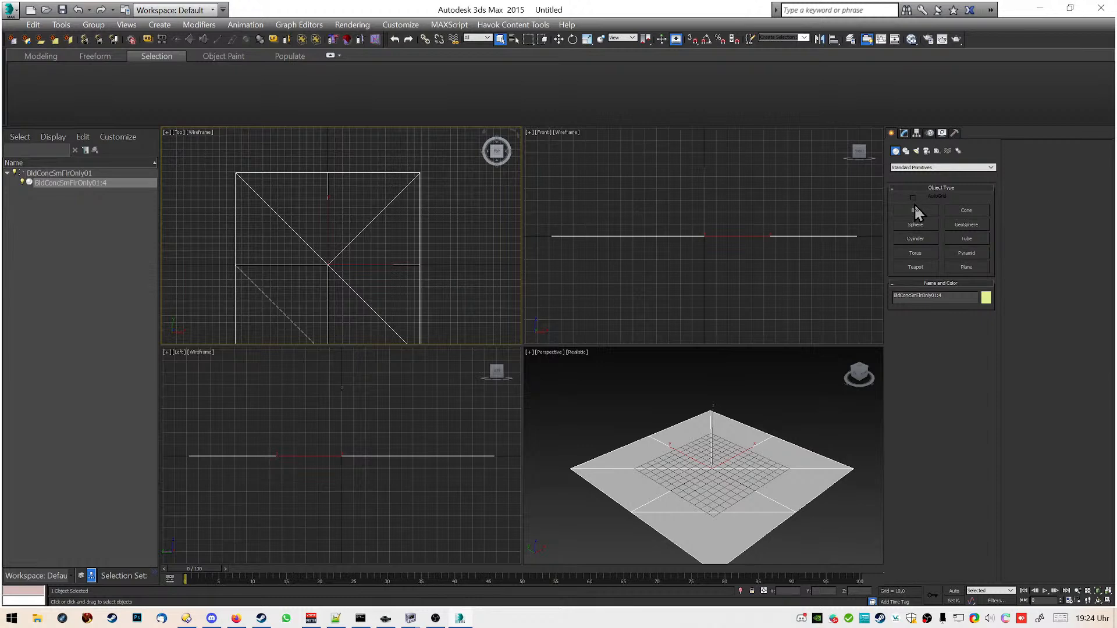
{"action": "left_click", "coordinate": [961, 267]}
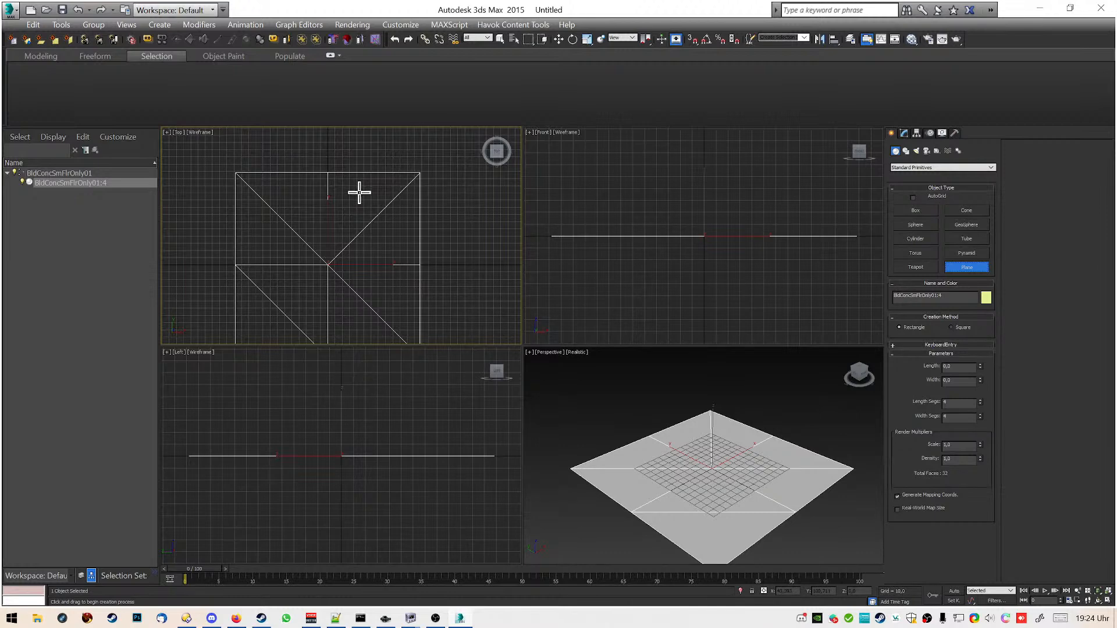
{"action": "middle_click_drag", "start_coordinate": [272, 248], "coordinate": [282, 222]}
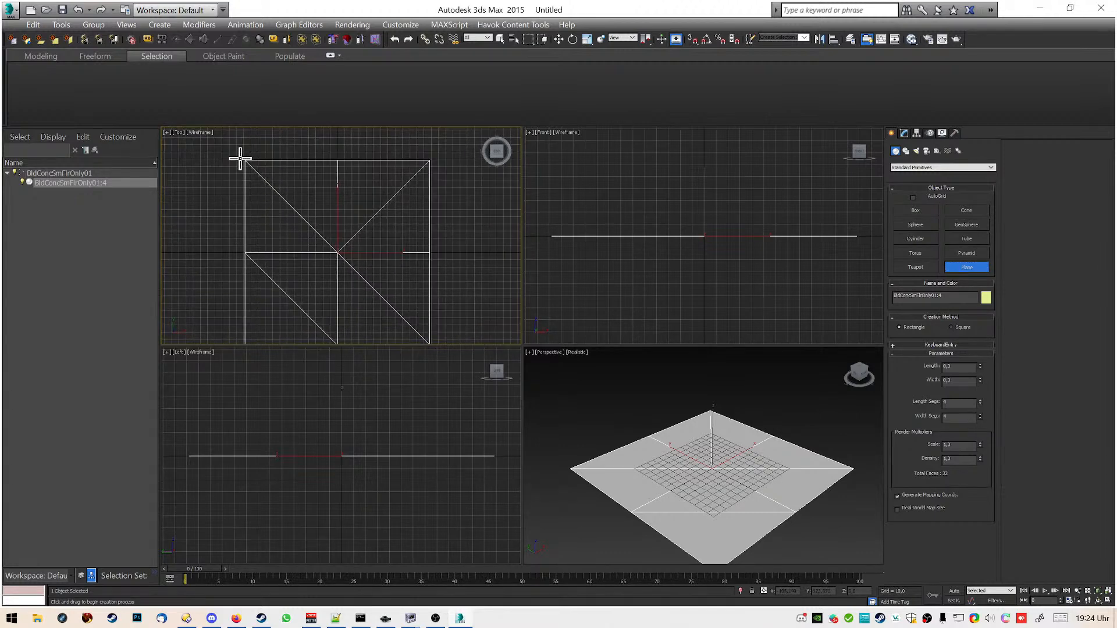
{"action": "mouse_move", "coordinate": [244, 160]}
{"action": "left_mouse_down"}
{"action": "mouse_move", "coordinate": [414, 332]}
{"action": "mouse_move", "coordinate": [460, 329]}
{"action": "mouse_move", "coordinate": [462, 254]}
{"action": "mouse_move", "coordinate": [429, 349]}
{"action": "mouse_move", "coordinate": [438, 322]}
{"action": "left_mouse_up"}
{"action": "scroll", "coordinate": [460, 259], "scroll_direction": "down", "scroll_amount": 3}
Reduce the new plane's length segments and width segments to 1 each
{"action": "left_click", "coordinate": [980, 404]}
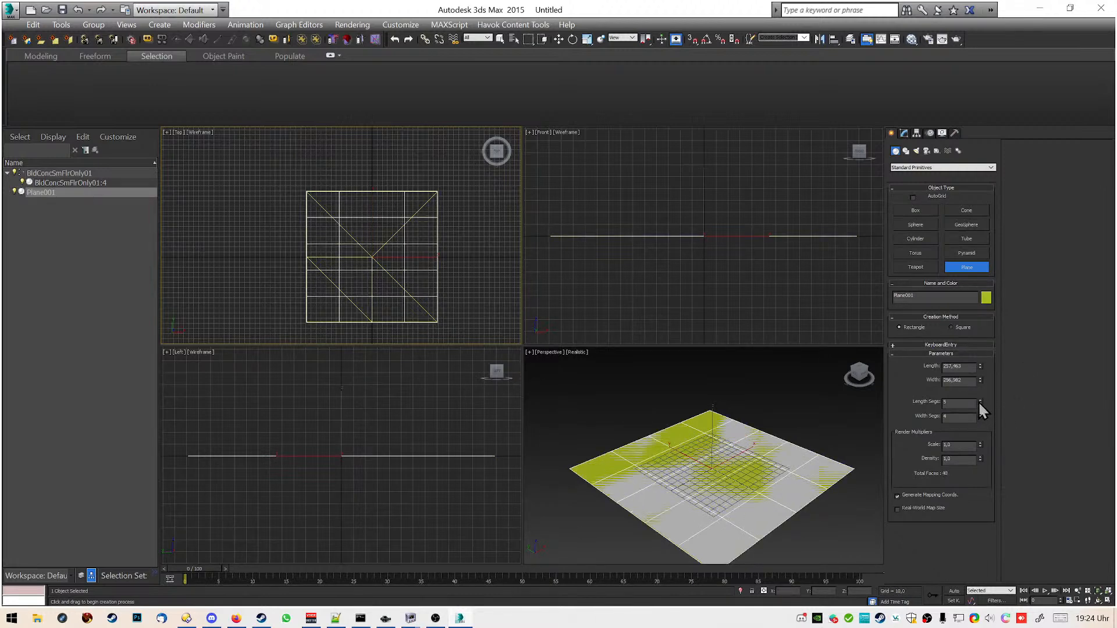
{"action": "left_click", "coordinate": [980, 404]}
{"action": "left_click", "coordinate": [980, 403]}
{"action": "left_click", "coordinate": [979, 418]}
{"action": "left_click", "coordinate": [980, 418]}
{"action": "left_click", "coordinate": [979, 417]}
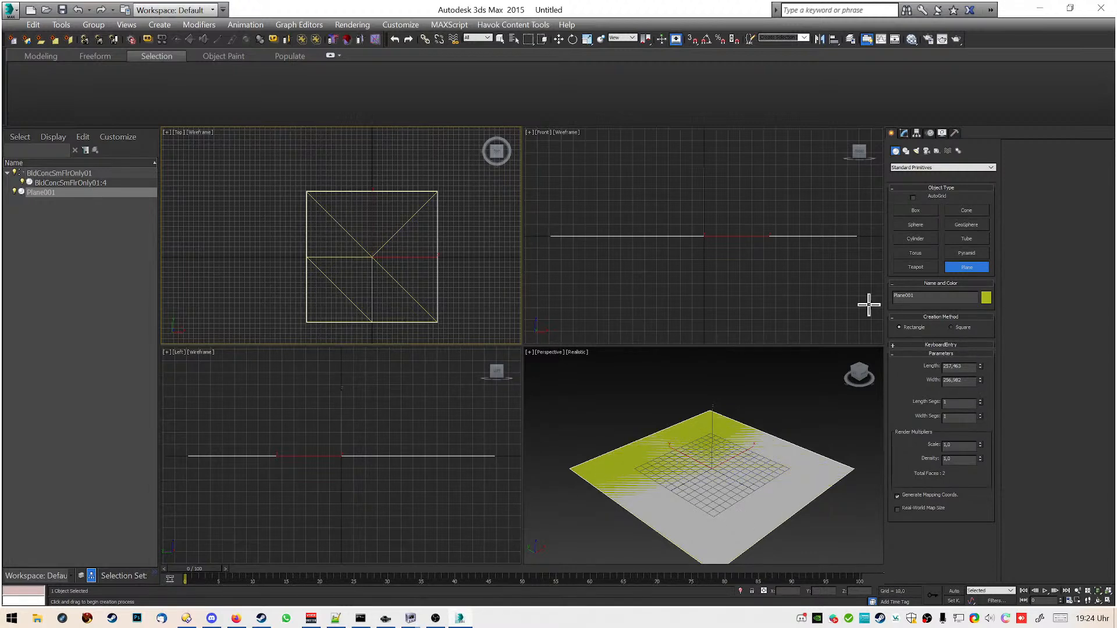
Move the plane in the Top view so its upper-left corner lines up with the floor mesh's corner
{"action": "scroll", "coordinate": [302, 187], "scroll_direction": "up", "scroll_amount": 8}
{"action": "scroll", "coordinate": [342, 224], "scroll_direction": "up", "scroll_amount": 6}
{"action": "middle_click_drag", "start_coordinate": [339, 224], "coordinate": [273, 159]}
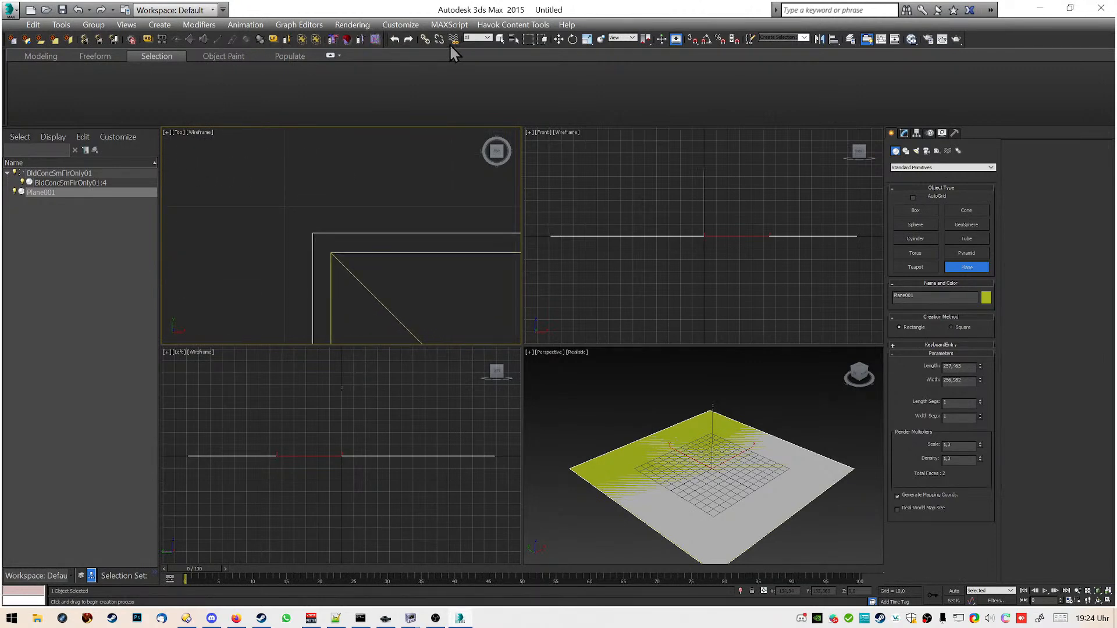
{"action": "left_click", "coordinate": [559, 39]}
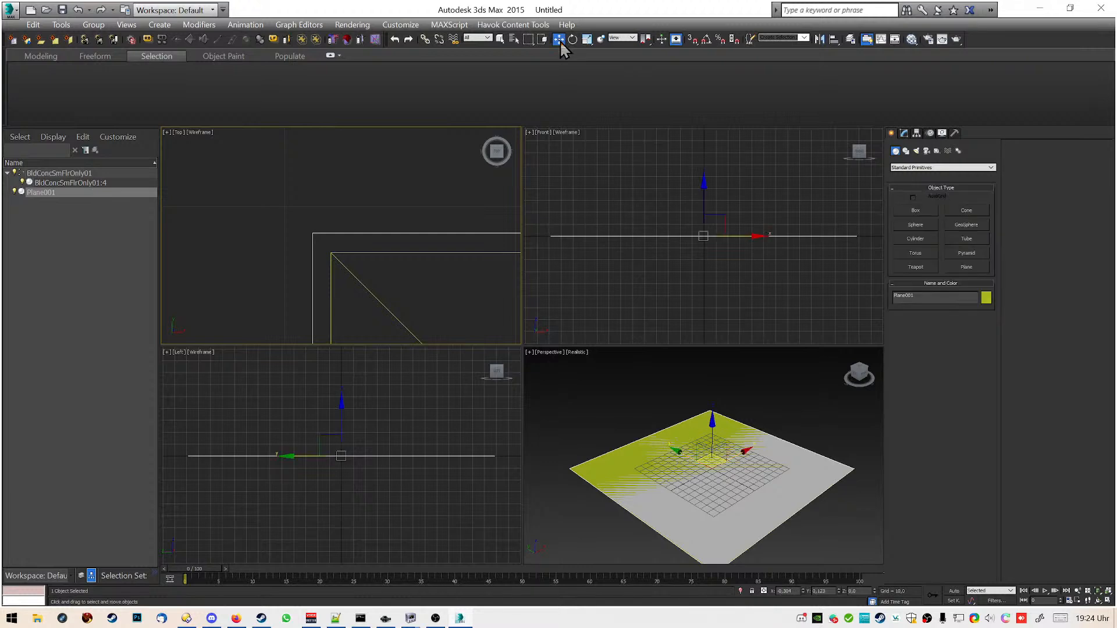
{"action": "left_click_drag", "start_coordinate": [380, 233], "coordinate": [404, 257]}
{"action": "scroll", "coordinate": [298, 277], "scroll_direction": "down", "scroll_amount": 8}
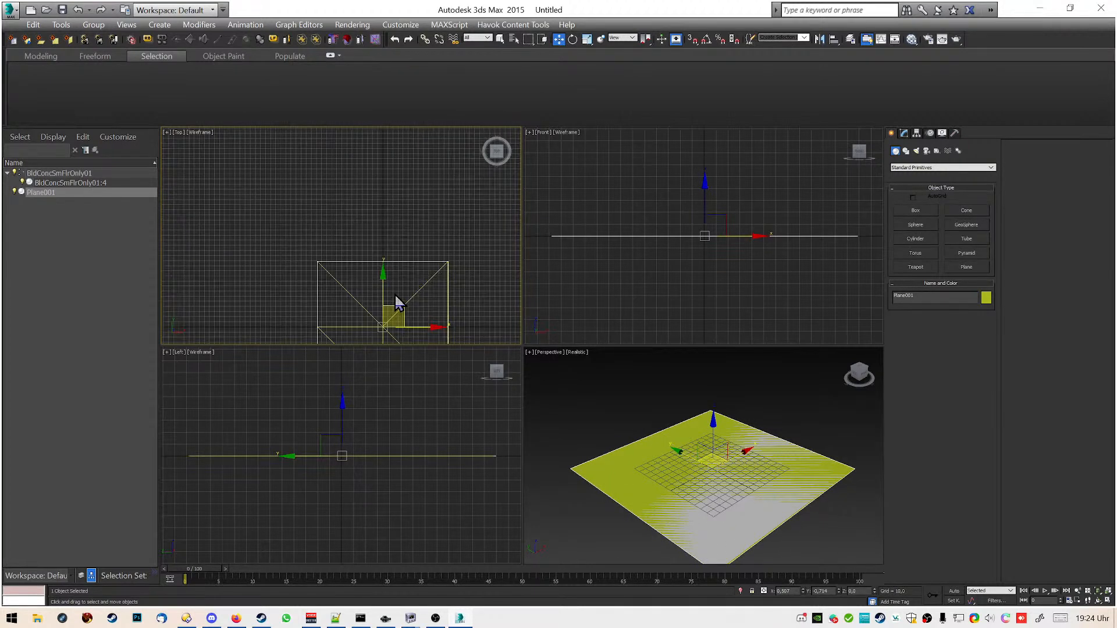
Nudge the plane slightly up and left over the floor mesh, and scale it down uniformly to about 97.6 % to fit the floor's outline
{"action": "middle_click_drag", "start_coordinate": [395, 298], "coordinate": [309, 205]}
{"action": "middle_click_drag", "start_coordinate": [320, 273], "coordinate": [327, 267]}
{"action": "scroll", "coordinate": [362, 283], "scroll_direction": "up", "scroll_amount": 6}
{"action": "middle_click_drag", "start_coordinate": [380, 301], "coordinate": [507, 368]}
{"action": "scroll", "coordinate": [508, 368], "scroll_direction": "down", "scroll_amount": 1}
{"action": "scroll", "coordinate": [348, 235], "scroll_direction": "down", "scroll_amount": 4}
{"action": "middle_click_drag", "start_coordinate": [277, 143], "coordinate": [396, 322]}
{"action": "scroll", "coordinate": [320, 194], "scroll_direction": "up", "scroll_amount": 4}
{"action": "scroll", "coordinate": [393, 288], "scroll_direction": "down", "scroll_amount": 2}
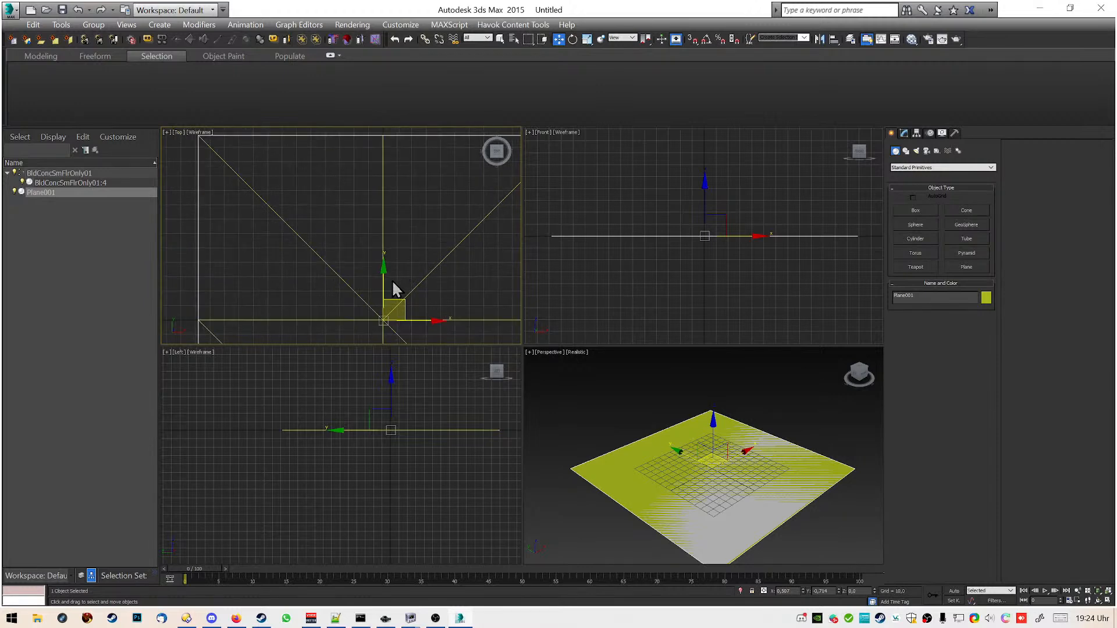
{"action": "left_click_drag", "start_coordinate": [402, 302], "coordinate": [398, 300]}
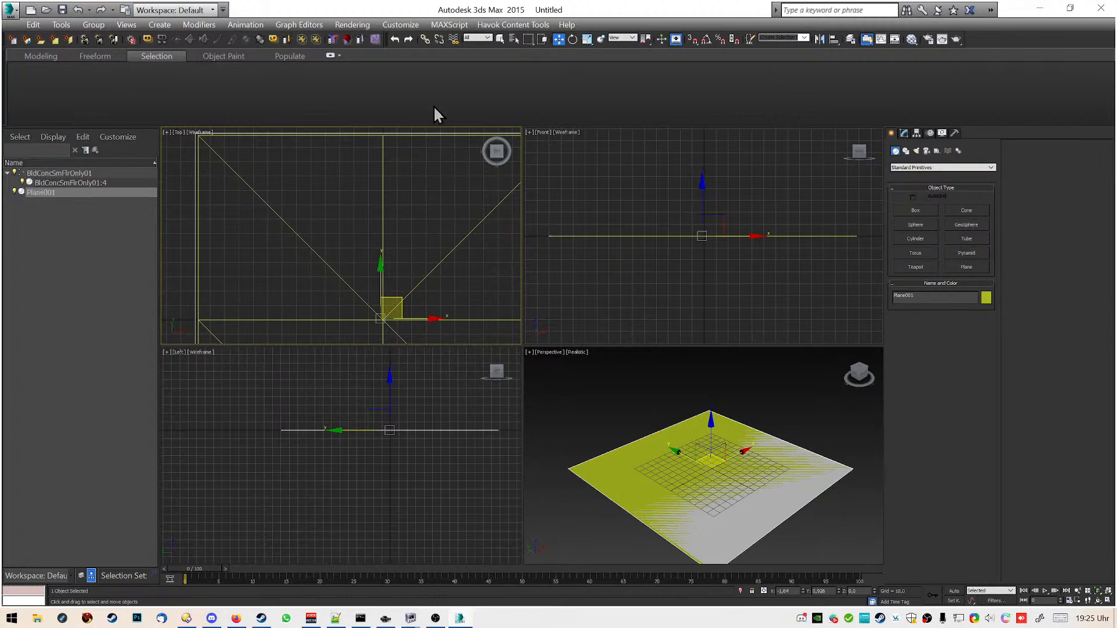
{"action": "left_click", "coordinate": [587, 39]}
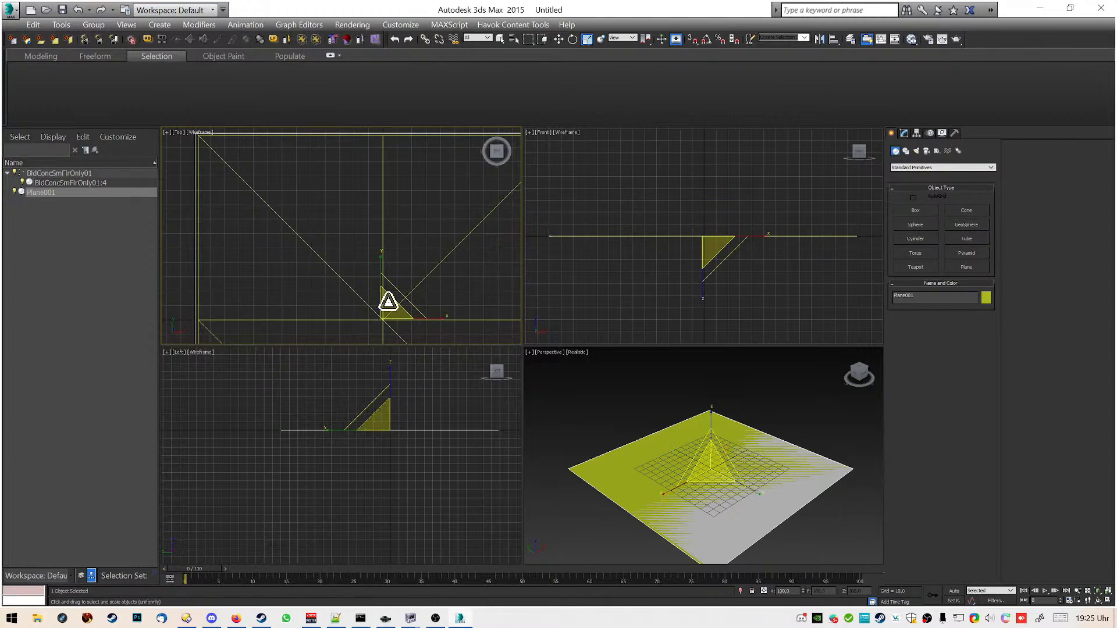
{"action": "left_click_drag", "start_coordinate": [387, 301], "coordinate": [440, 318]}
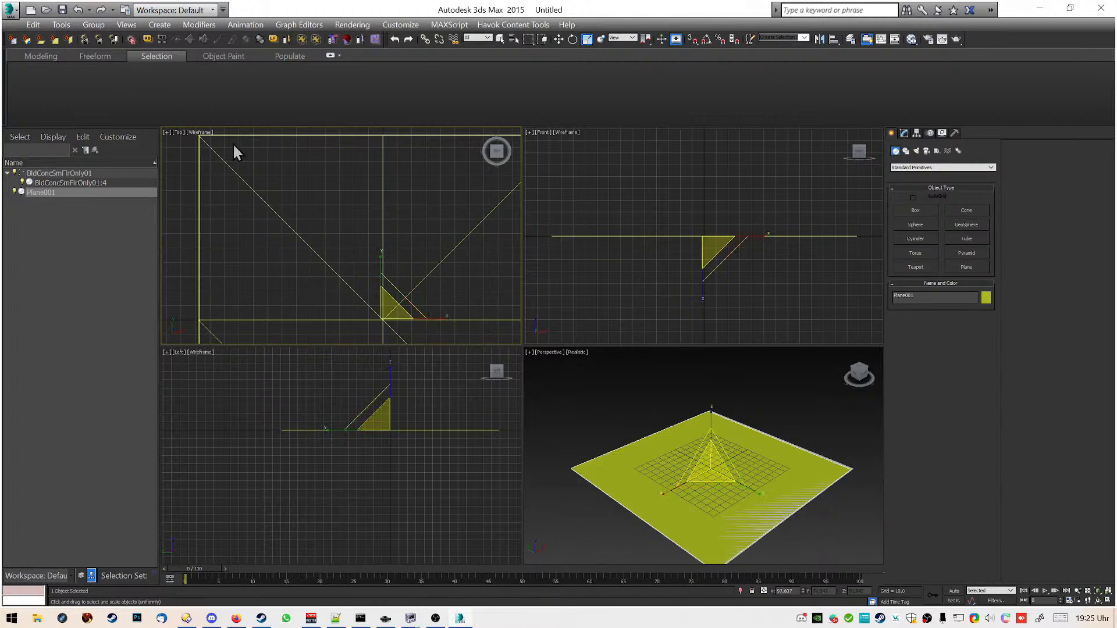
Move the first plane in the Top view so its upper-left corner meets the floor mesh's corner, and compare the opposite edges
{"action": "key", "text": "w"}
{"action": "scroll", "coordinate": [250, 185], "scroll_direction": "up", "scroll_amount": 3}
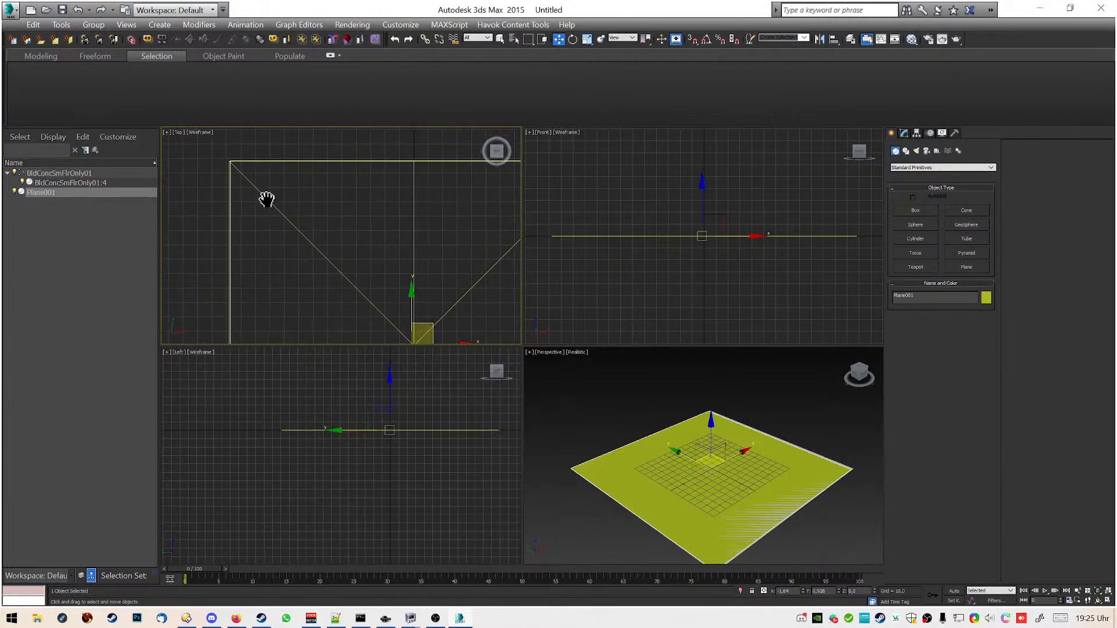
{"action": "scroll", "coordinate": [277, 204], "scroll_direction": "up", "scroll_amount": 2}
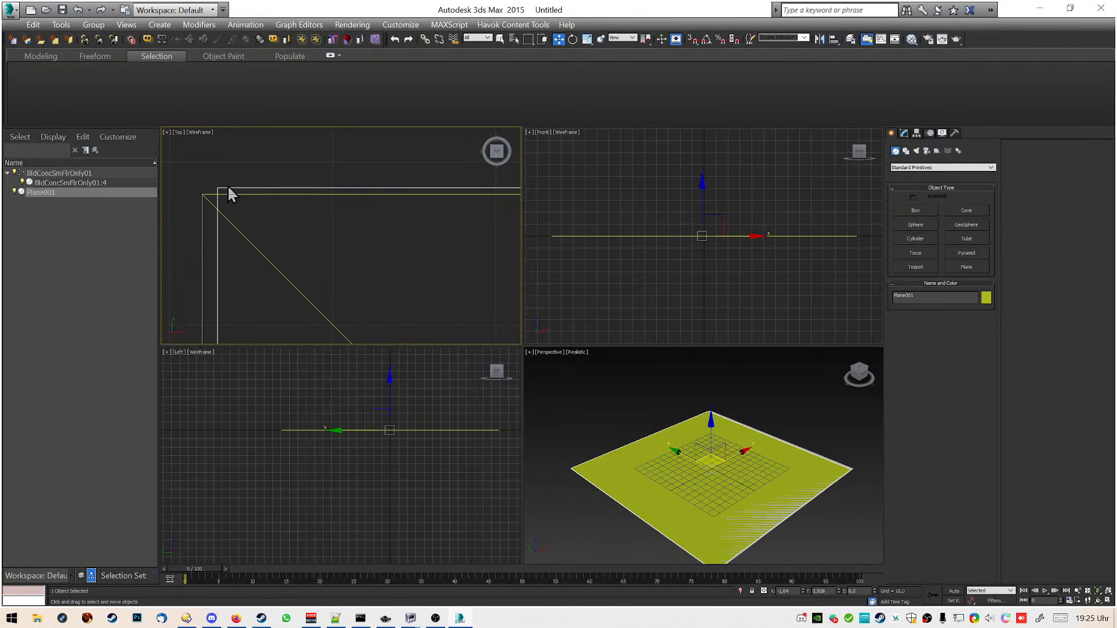
{"action": "left_click_drag", "start_coordinate": [230, 187], "coordinate": [217, 194]}
{"action": "scroll", "coordinate": [242, 222], "scroll_direction": "down", "scroll_amount": 5}
{"action": "scroll", "coordinate": [332, 234], "scroll_direction": "up", "scroll_amount": 8}
{"action": "scroll", "coordinate": [329, 242], "scroll_direction": "down", "scroll_amount": 5}
{"action": "middle_click_drag", "start_coordinate": [325, 235], "coordinate": [380, 245]}
{"action": "scroll", "coordinate": [337, 257], "scroll_direction": "up", "scroll_amount": 2}
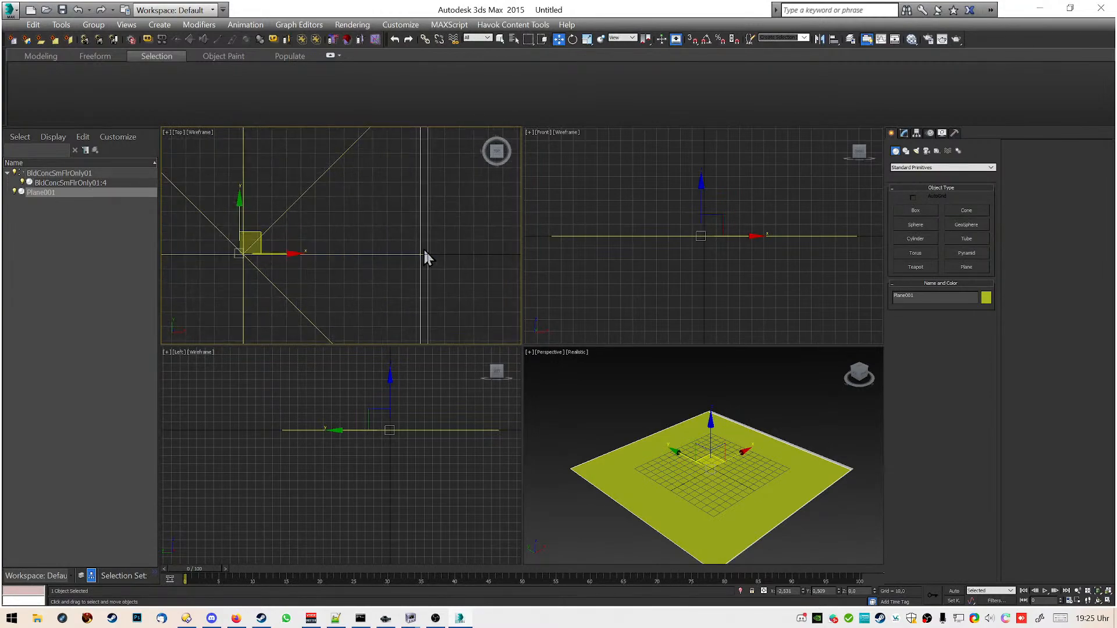
Check the imported floor mesh's dimensions in its object properties
{"action": "right_click", "coordinate": [416, 205]}
{"action": "mouse_move", "coordinate": [487, 92]}
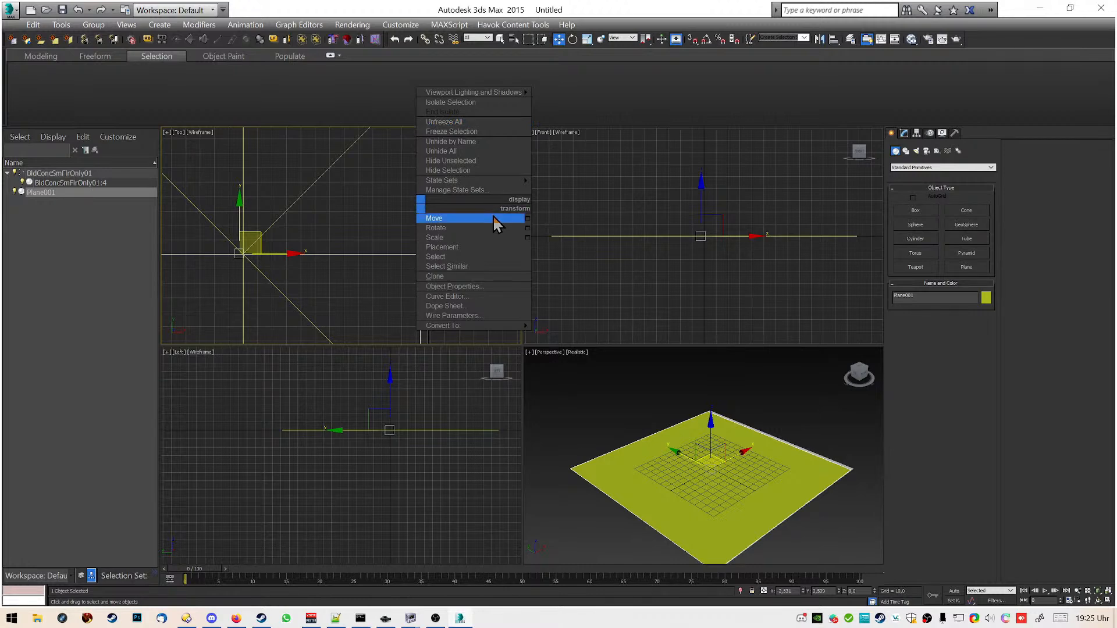
{"action": "left_click", "coordinate": [851, 466]}
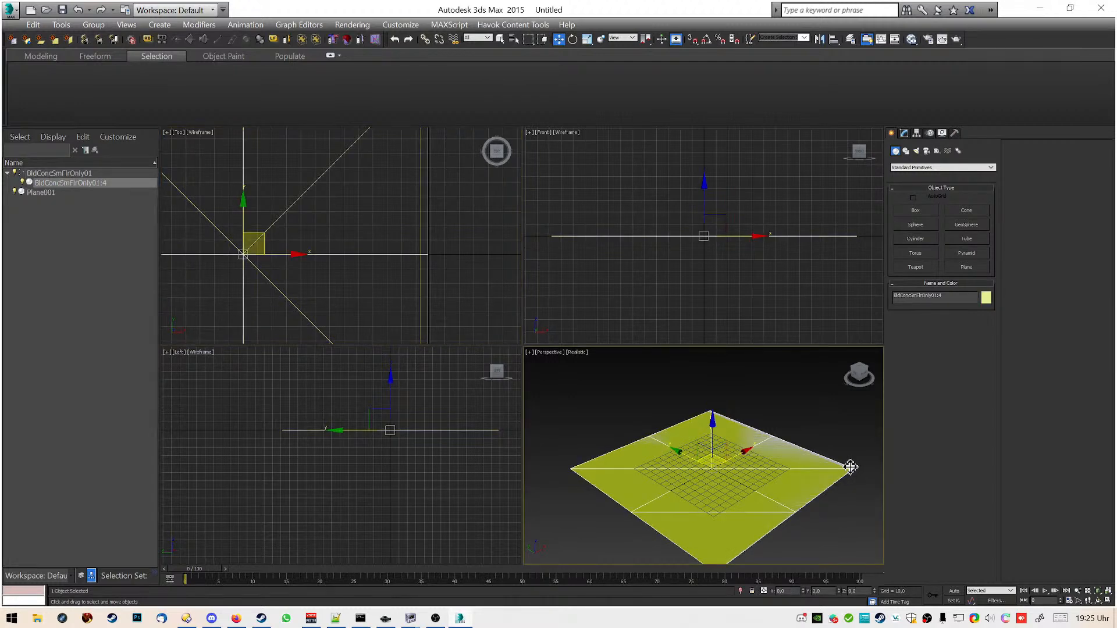
{"action": "right_click", "coordinate": [850, 468]}
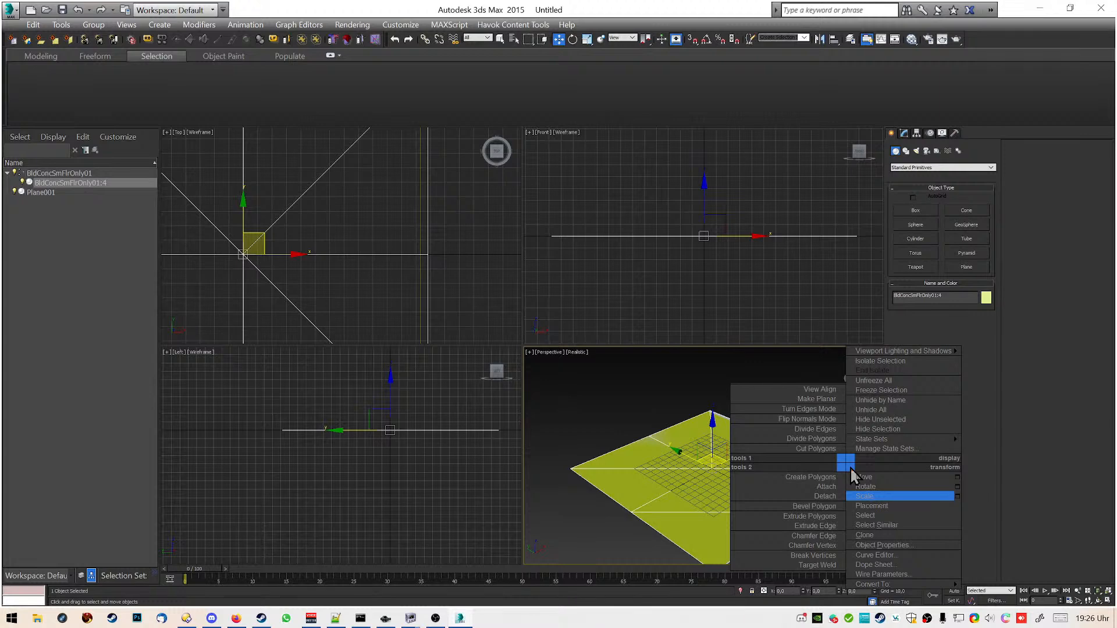
{"action": "left_click", "coordinate": [913, 546]}
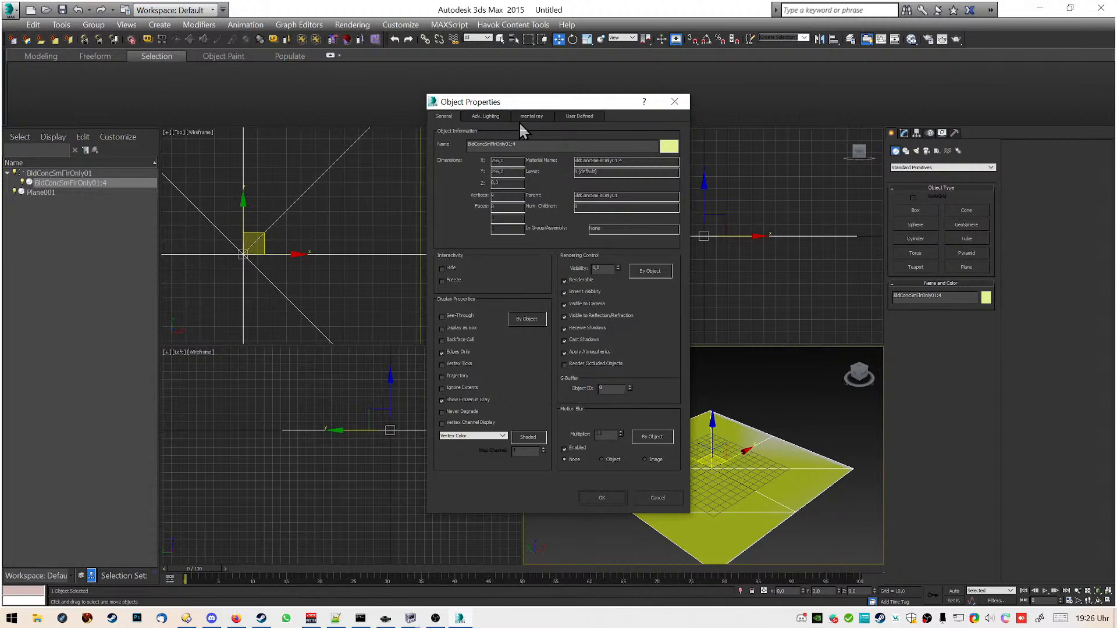
{"action": "left_click", "coordinate": [682, 105]}
{"action": "scroll", "coordinate": [401, 238], "scroll_direction": "down", "scroll_amount": 3}
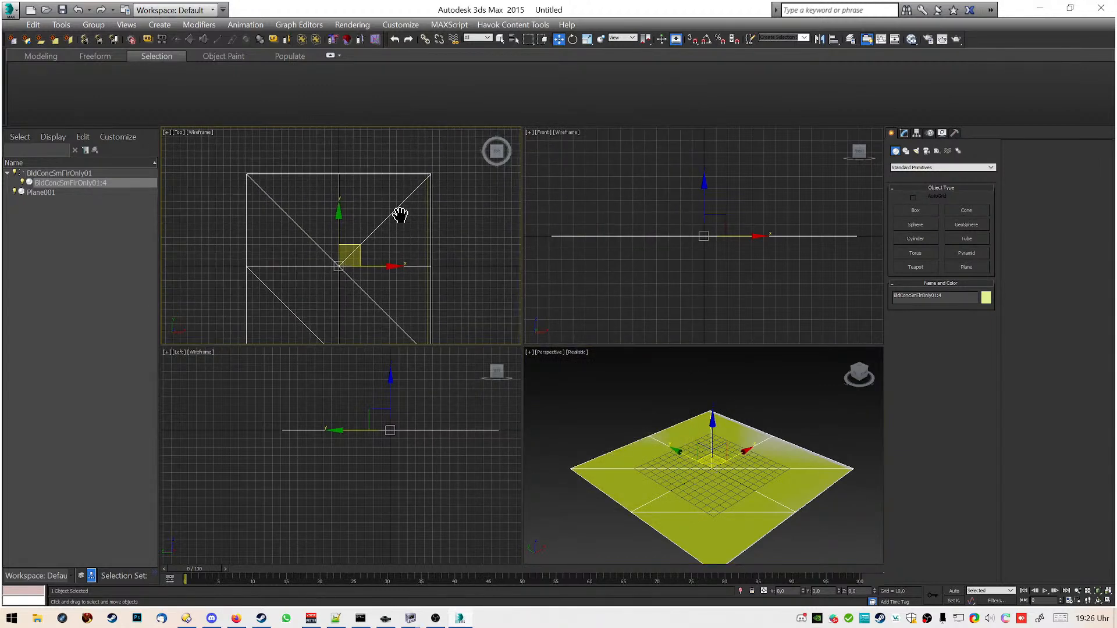
Check the drawn plane's dimensions in its object properties for comparison with the floor mesh
{"action": "left_click", "coordinate": [462, 227]}
{"action": "left_click", "coordinate": [431, 217]}
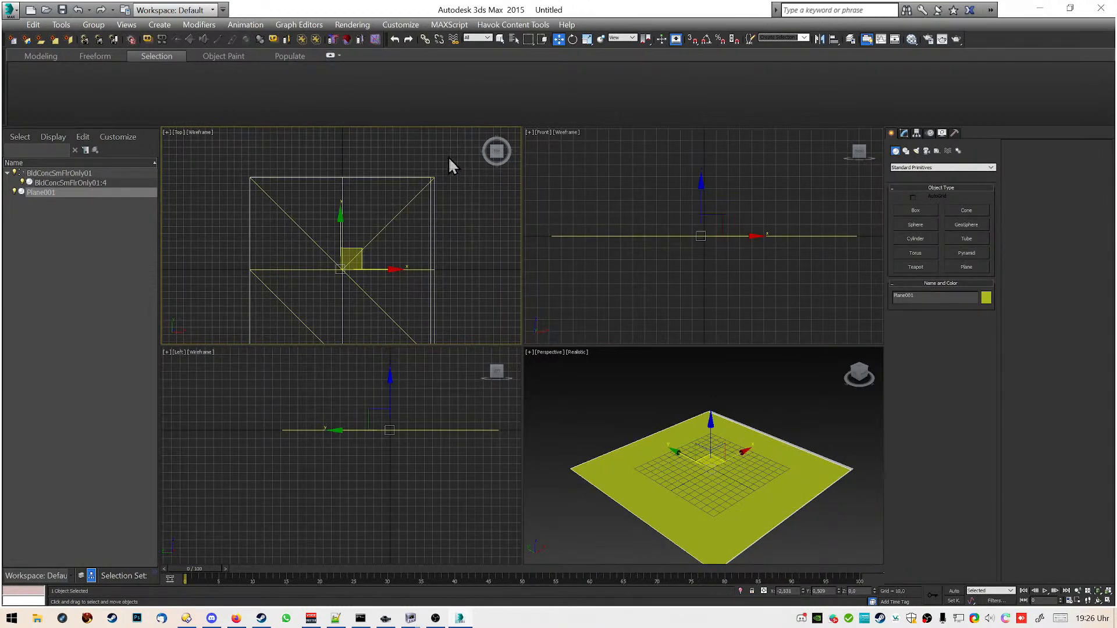
{"action": "right_click", "coordinate": [429, 204]}
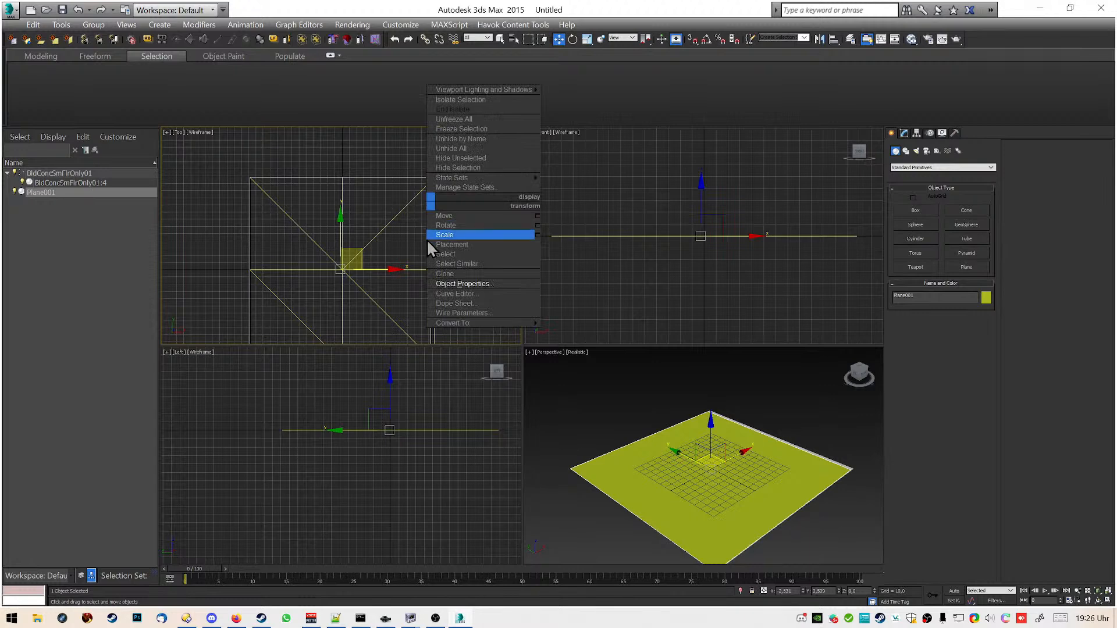
{"action": "mouse_move", "coordinate": [489, 322]}
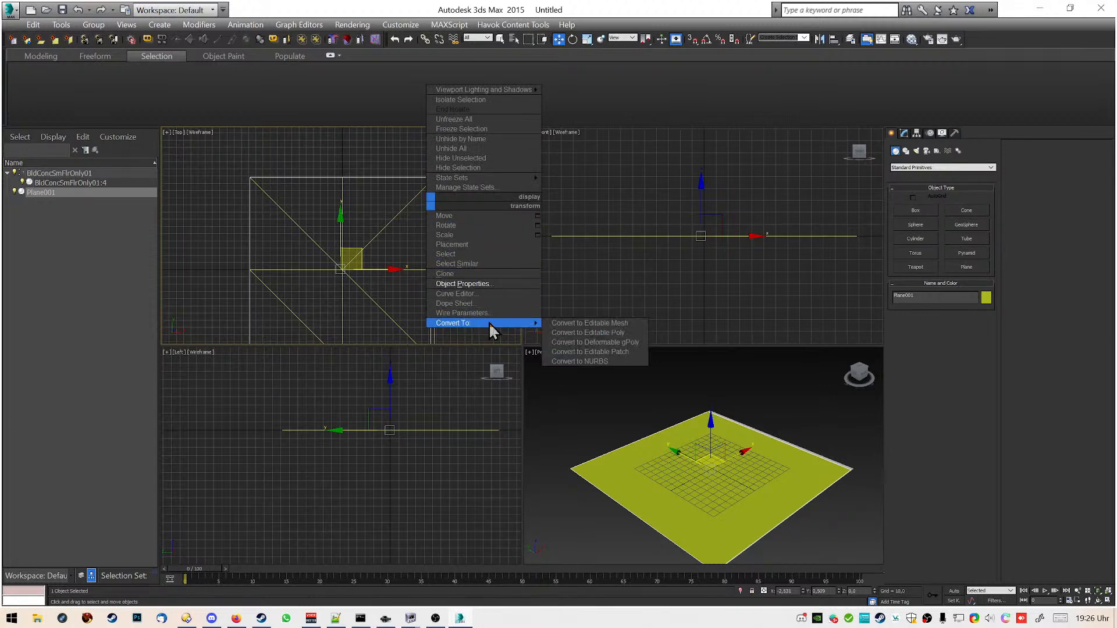
{"action": "left_click", "coordinate": [494, 283]}
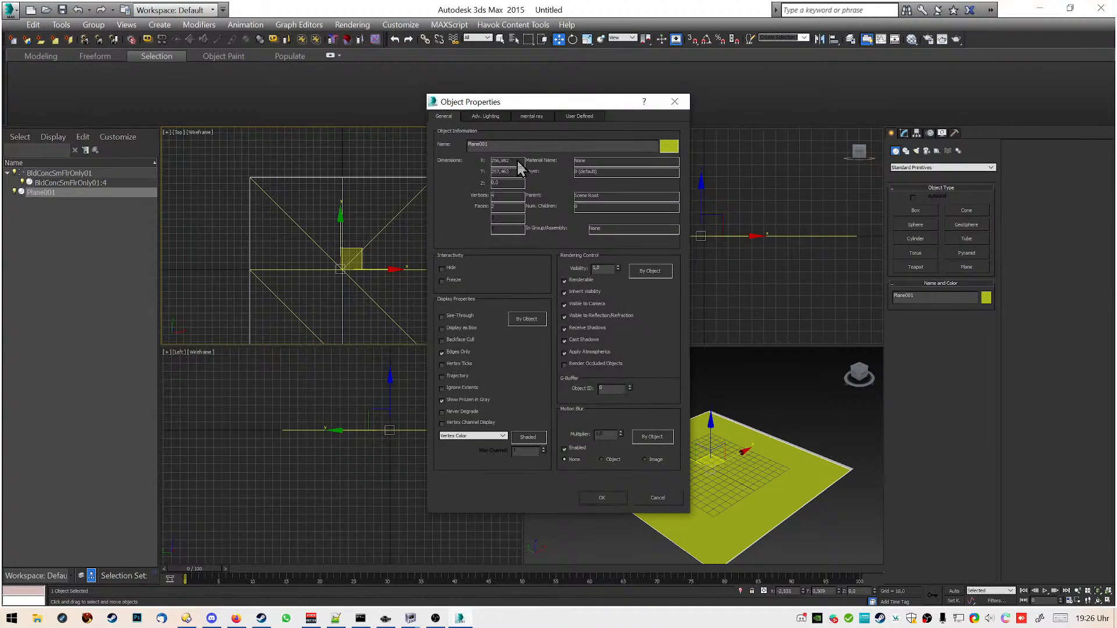
{"action": "left_click", "coordinate": [675, 102]}
{"action": "middle_click_drag", "start_coordinate": [375, 164], "coordinate": [385, 163]}
Draw a second Plane primitive about 204 units wide and 116 units long over the floor in the Top view
{"action": "left_click", "coordinate": [973, 267]}
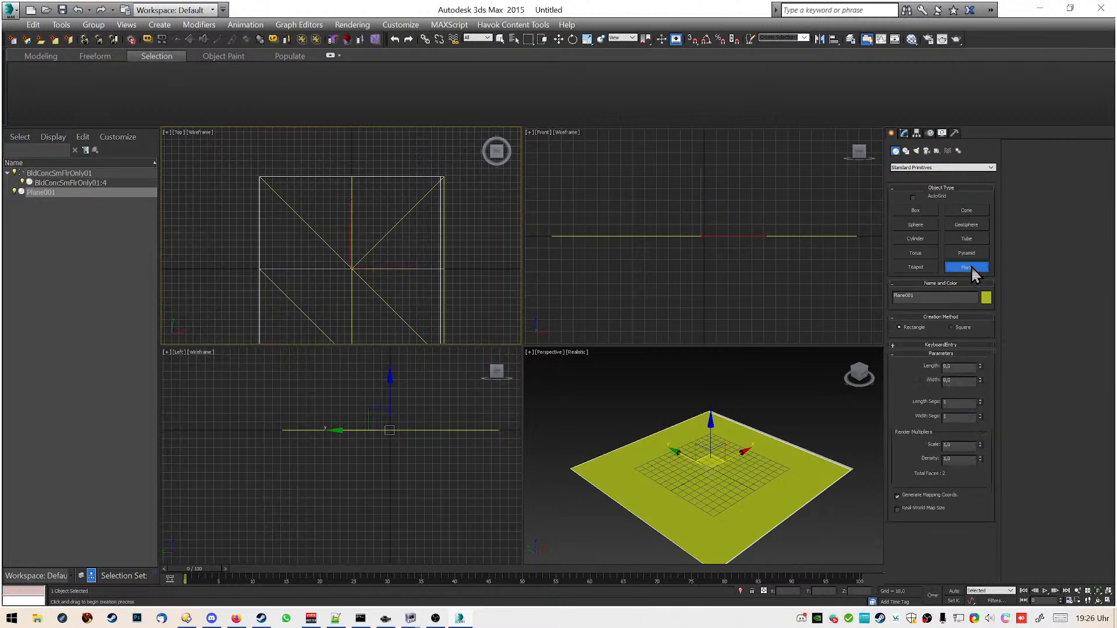
{"action": "double_click", "coordinate": [960, 366]}
{"action": "type", "text": "25"}
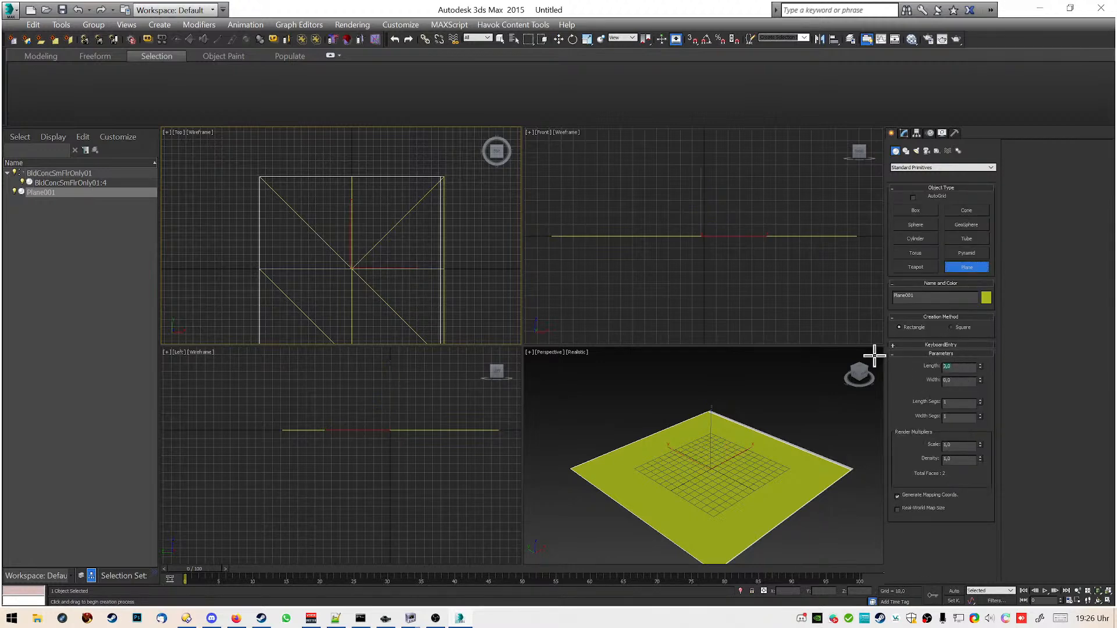
{"action": "type", "text": "6"}
{"action": "key", "text": "Tab"}
{"action": "type", "text": "25"}
{"action": "key", "text": "Tab"}
{"action": "left_click", "coordinate": [222, 185]}
{"action": "left_click_drag", "start_coordinate": [235, 188], "coordinate": [382, 271]}
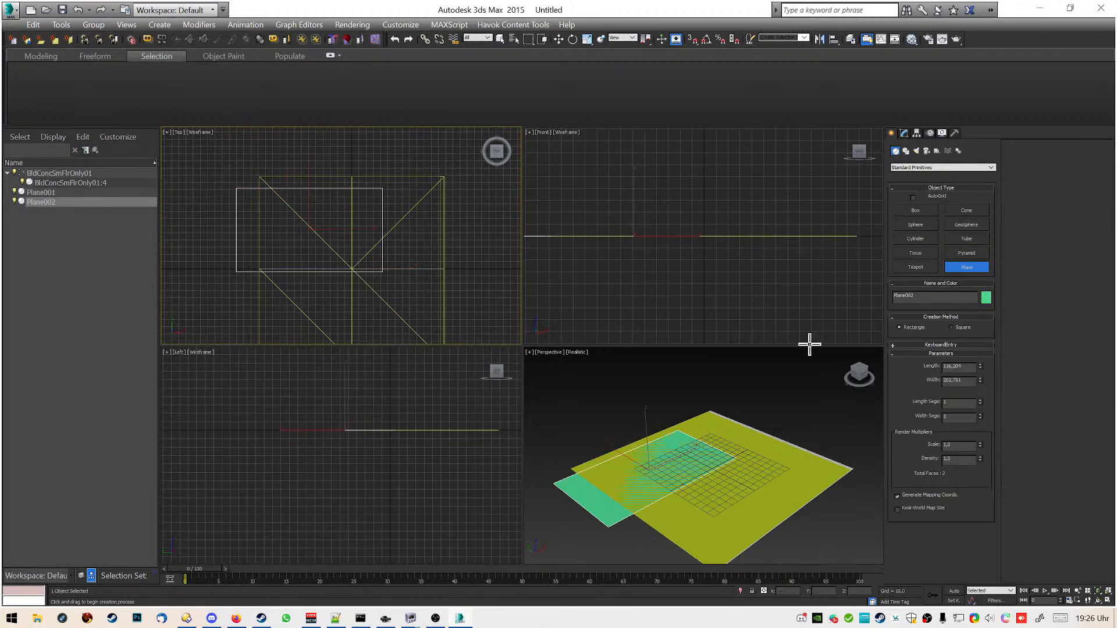
Set the second plane's length and width to 256 each
{"action": "left_click_drag", "start_coordinate": [969, 366], "coordinate": [801, 363]}
{"action": "type", "text": "256"}
{"action": "key", "text": "Return"}
{"action": "left_click_drag", "start_coordinate": [975, 378], "coordinate": [863, 386]}
{"action": "type", "text": "256"}
{"action": "key", "text": "Return"}
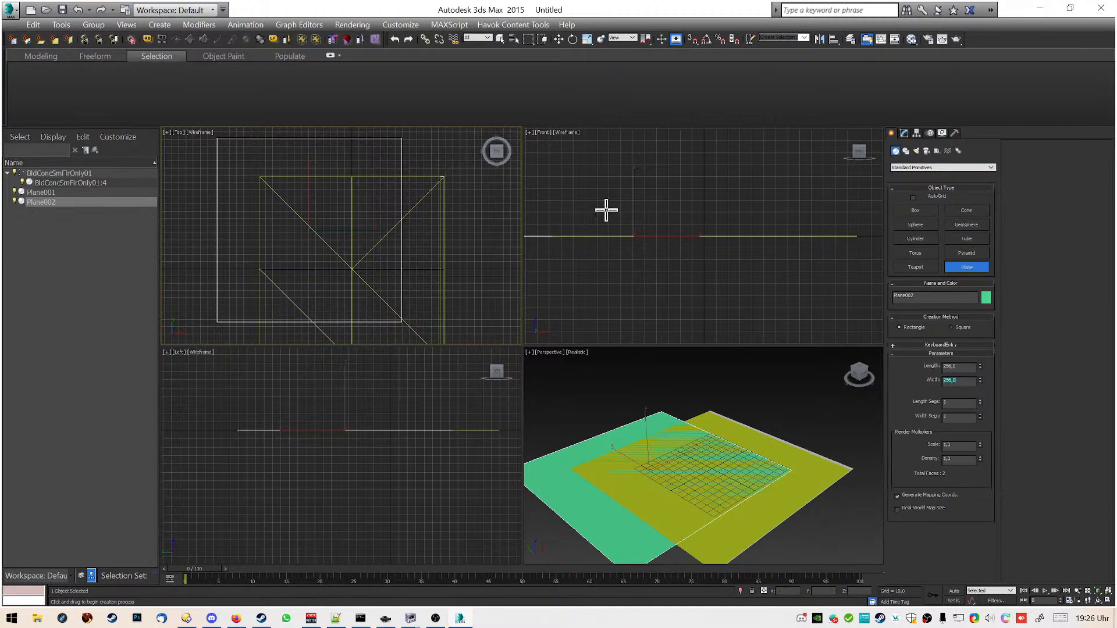
Delete the imported floor mesh and the first plane, keeping only the second plane
{"action": "left_click", "coordinate": [500, 39]}
{"action": "left_click", "coordinate": [442, 175]}
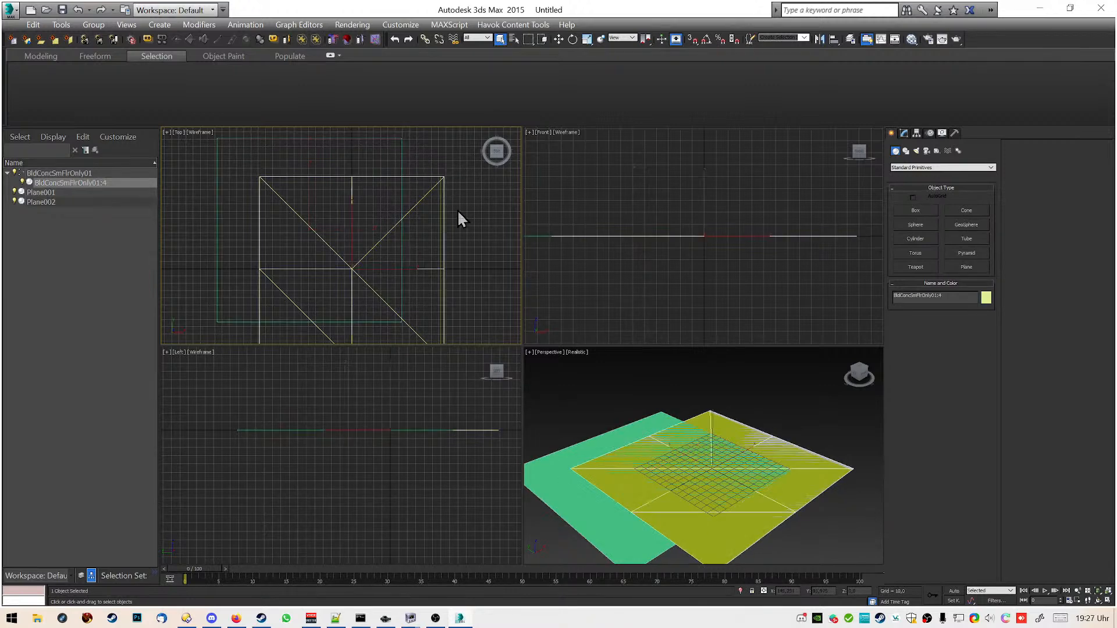
{"action": "key", "text": "Delete"}
{"action": "left_click", "coordinate": [441, 187]}
{"action": "key", "text": "Delete"}
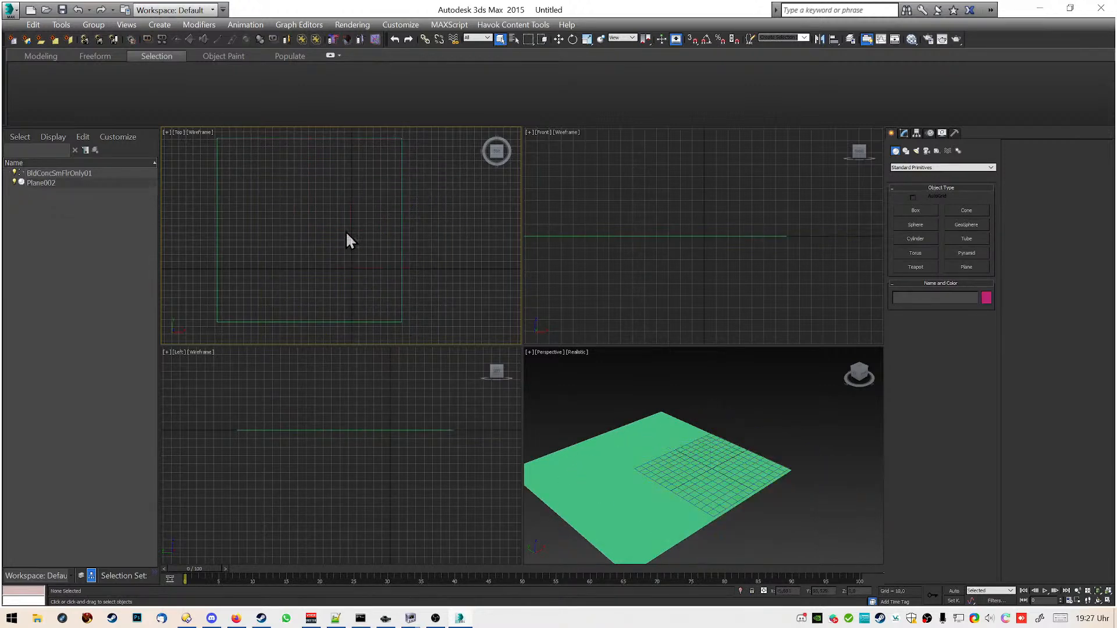
Move the remaining plane in the Top view so its centre sits on the grid origin
{"action": "left_click", "coordinate": [326, 138]}
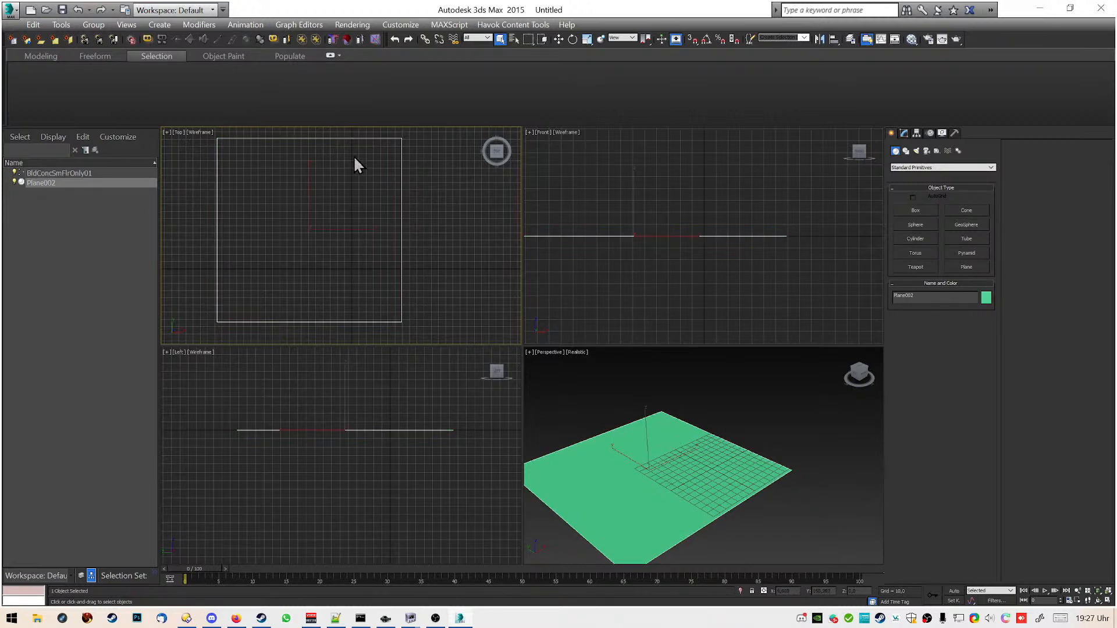
{"action": "left_click", "coordinate": [559, 40]}
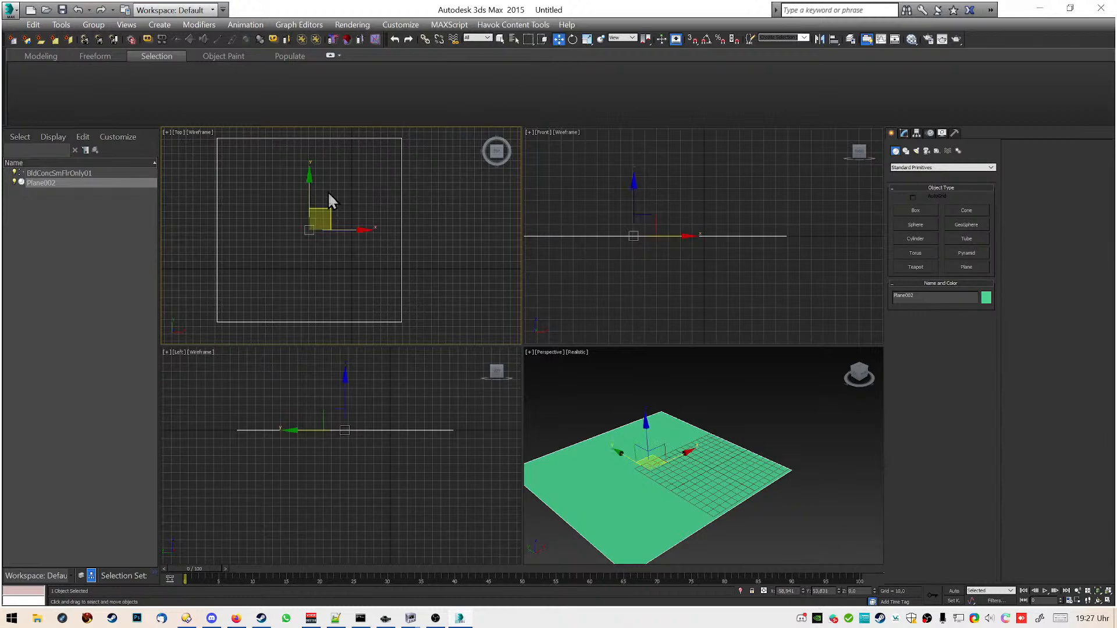
{"action": "left_click_drag", "start_coordinate": [321, 221], "coordinate": [370, 251]}
{"action": "scroll", "coordinate": [354, 270], "scroll_direction": "up", "scroll_amount": 10}
{"action": "middle_click_drag", "start_coordinate": [383, 243], "coordinate": [384, 258]}
{"action": "left_click_drag", "start_coordinate": [386, 239], "coordinate": [343, 221]}
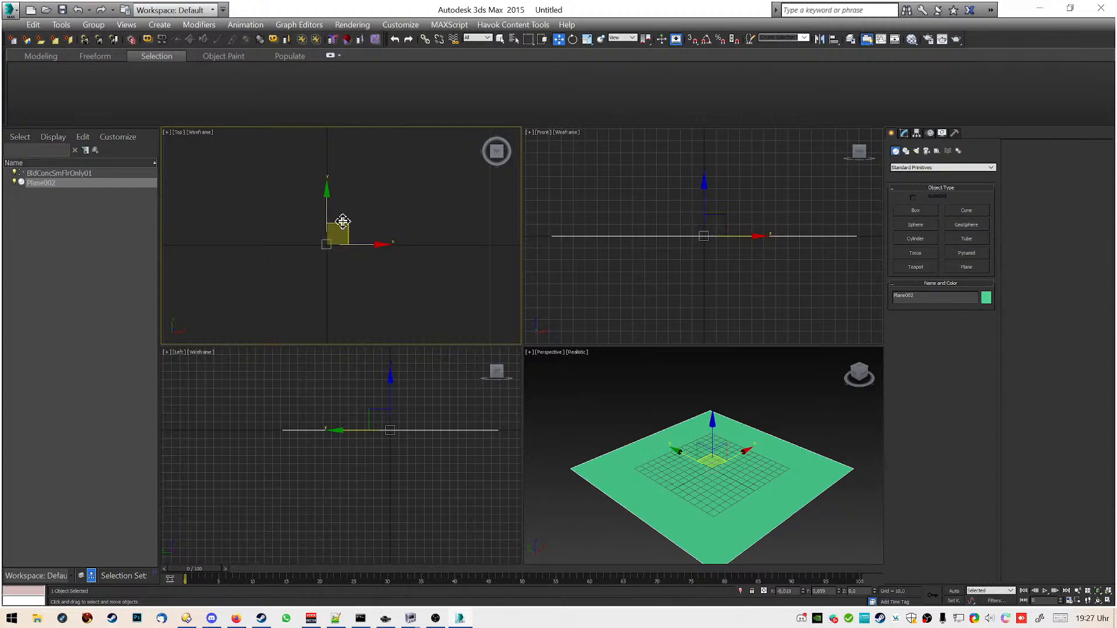
Save the scene under the new file name plane in the scenes folder
{"action": "left_click", "coordinate": [663, 382]}
{"action": "scroll", "coordinate": [663, 382], "scroll_direction": "down", "scroll_amount": 2}
{"action": "scroll", "coordinate": [663, 382], "scroll_direction": "down", "scroll_amount": 2}
{"action": "scroll", "coordinate": [658, 430], "scroll_direction": "up", "scroll_amount": 4}
{"action": "left_click", "coordinate": [644, 444]}
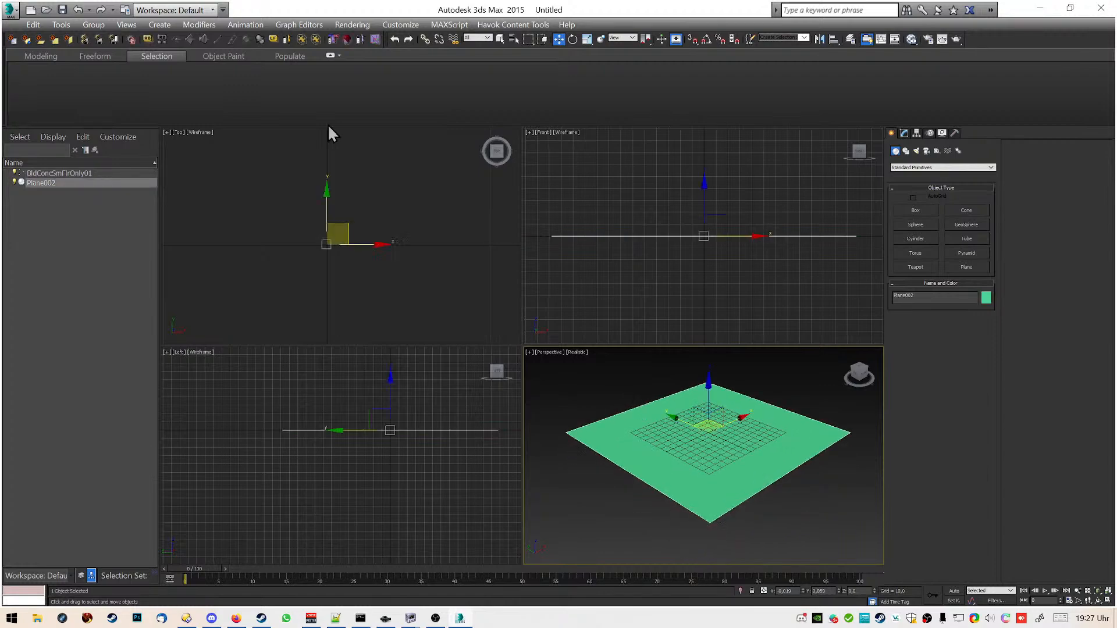
{"action": "left_click", "coordinate": [11, 13]}
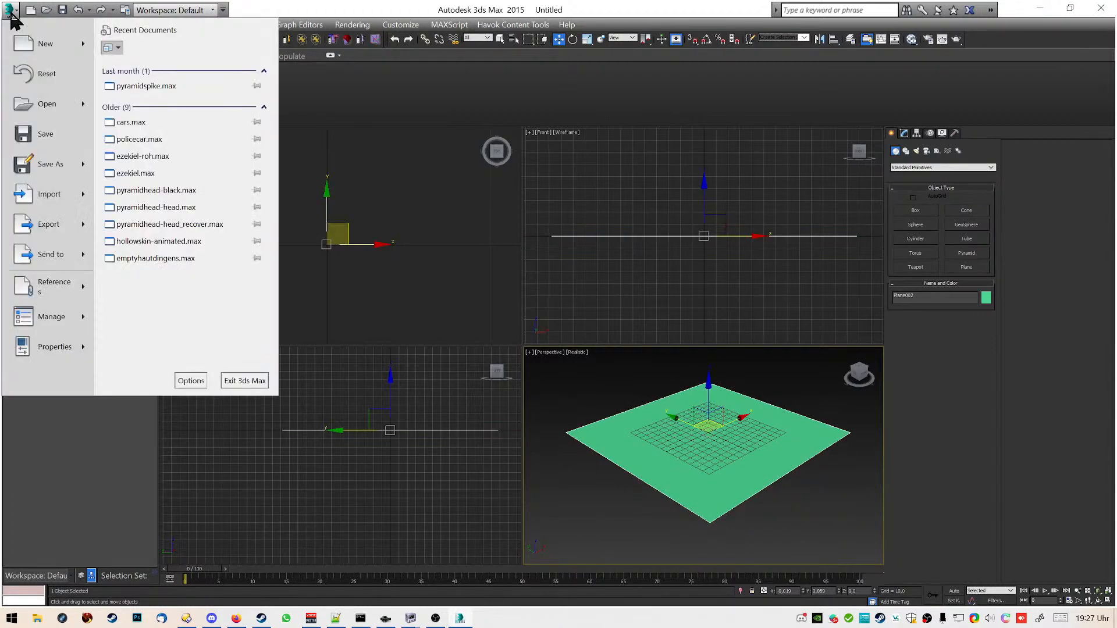
{"action": "left_click", "coordinate": [62, 169]}
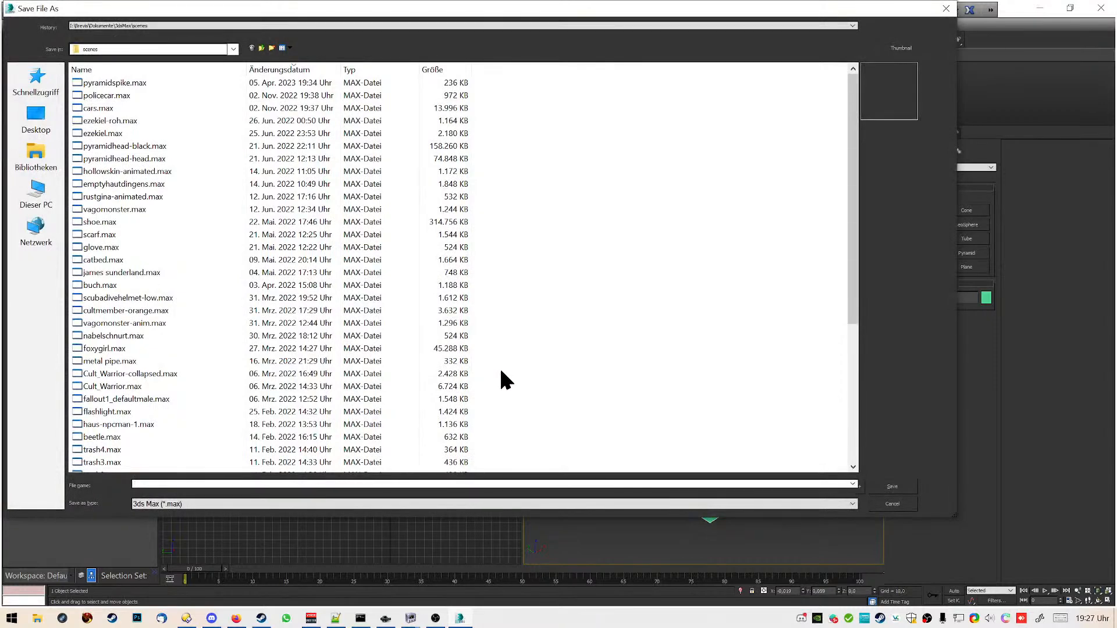
{"action": "type", "text": "plane"}
{"action": "key", "text": "Return"}
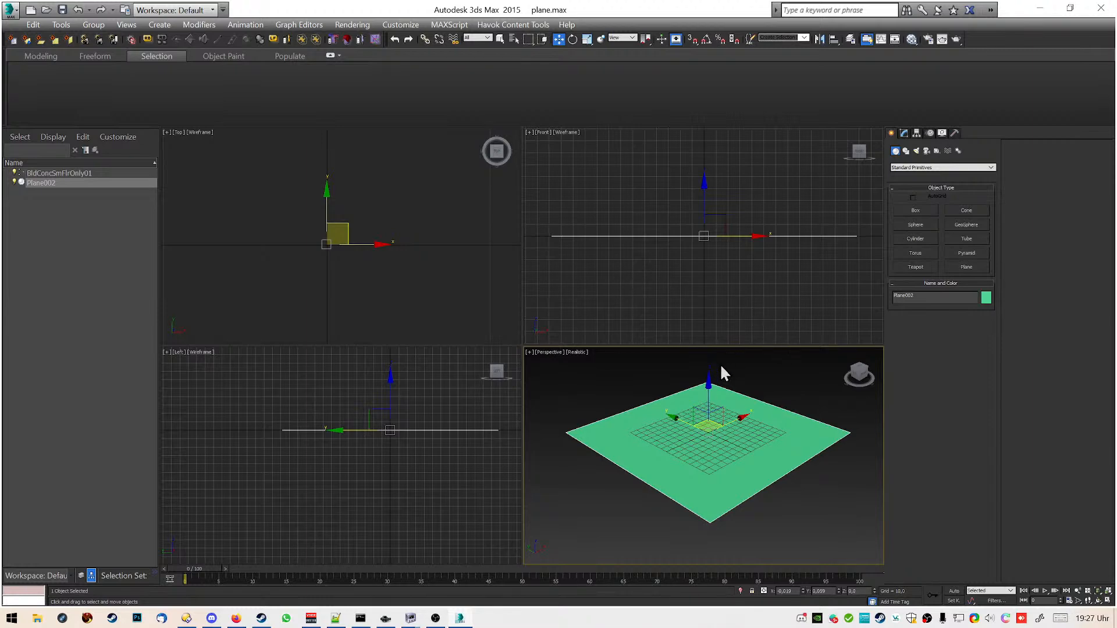
Add an Unwrap UVW modifier to the plane and inspect its UV layout in the UV editor
{"action": "left_click", "coordinate": [859, 372]}
{"action": "left_click_drag", "start_coordinate": [813, 396], "coordinate": [824, 393]}
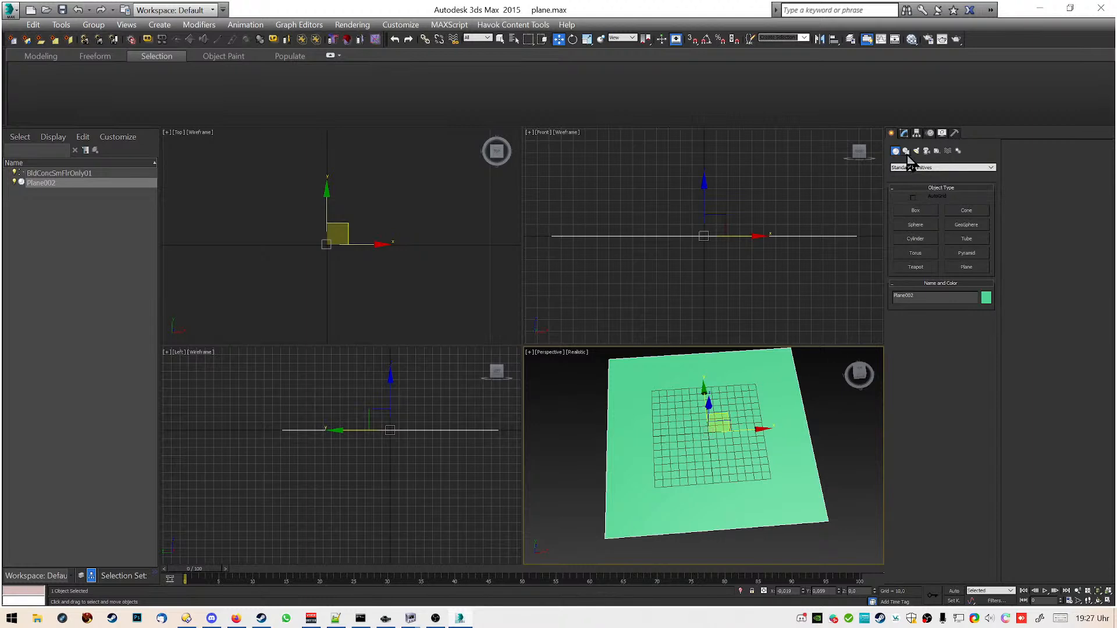
{"action": "left_click", "coordinate": [905, 135]}
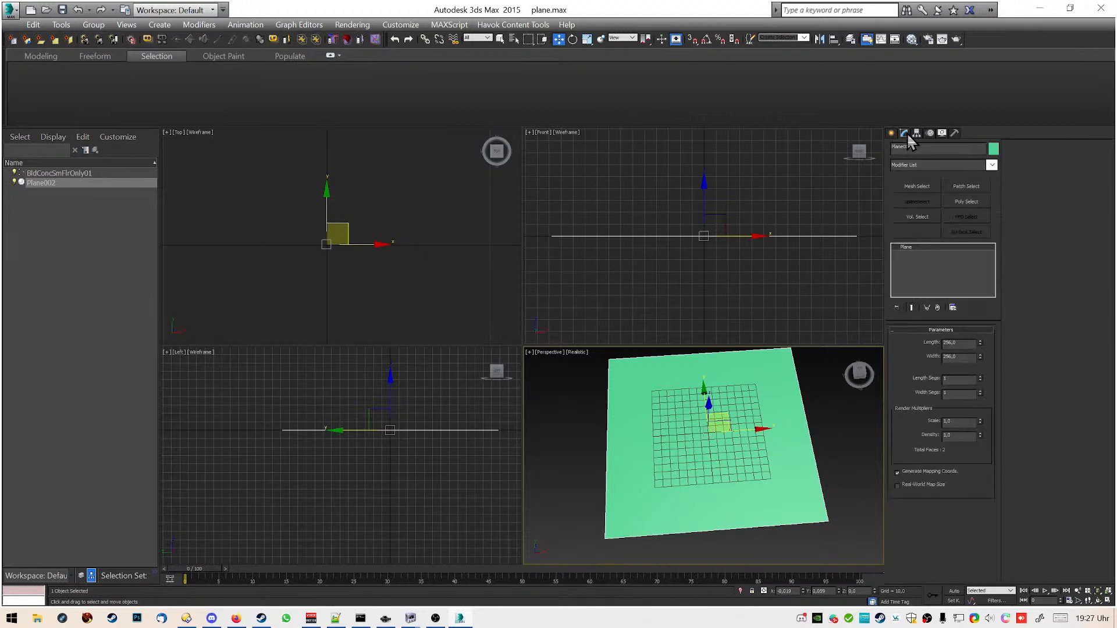
{"action": "left_click", "coordinate": [992, 165]}
{"action": "scroll", "coordinate": [945, 379], "scroll_direction": "down", "scroll_amount": 10}
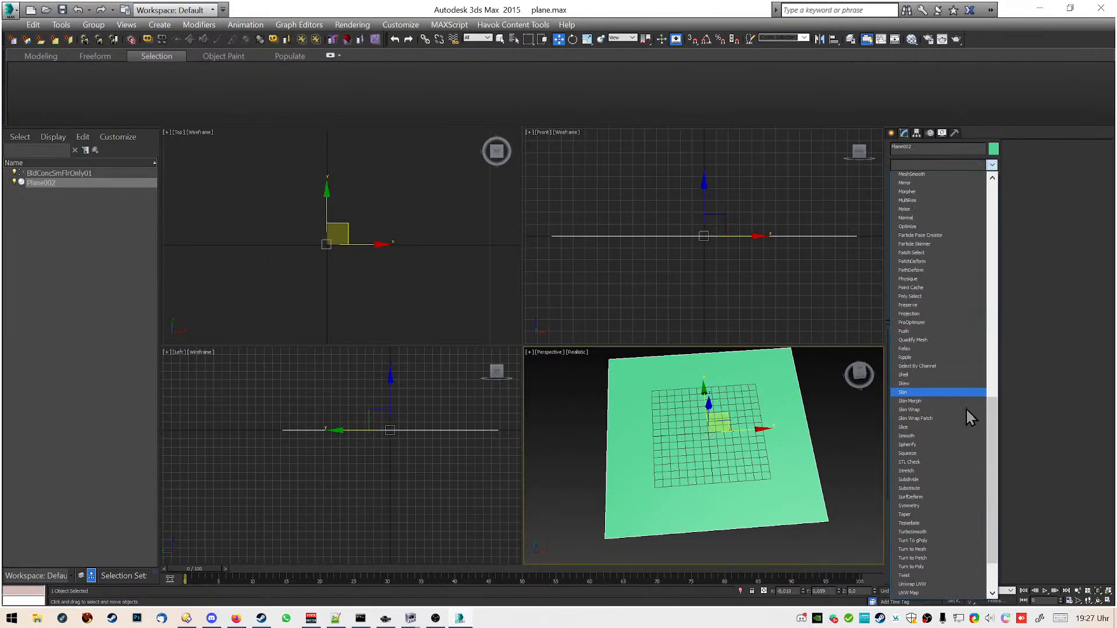
{"action": "scroll", "coordinate": [956, 451], "scroll_direction": "down", "scroll_amount": 3}
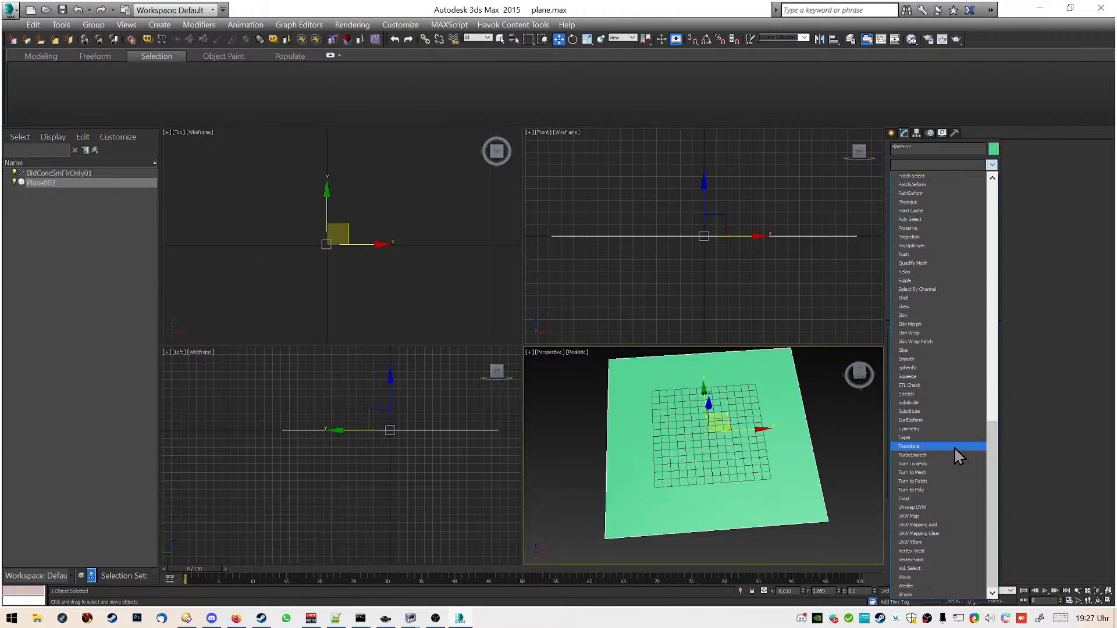
{"action": "left_click", "coordinate": [913, 508]}
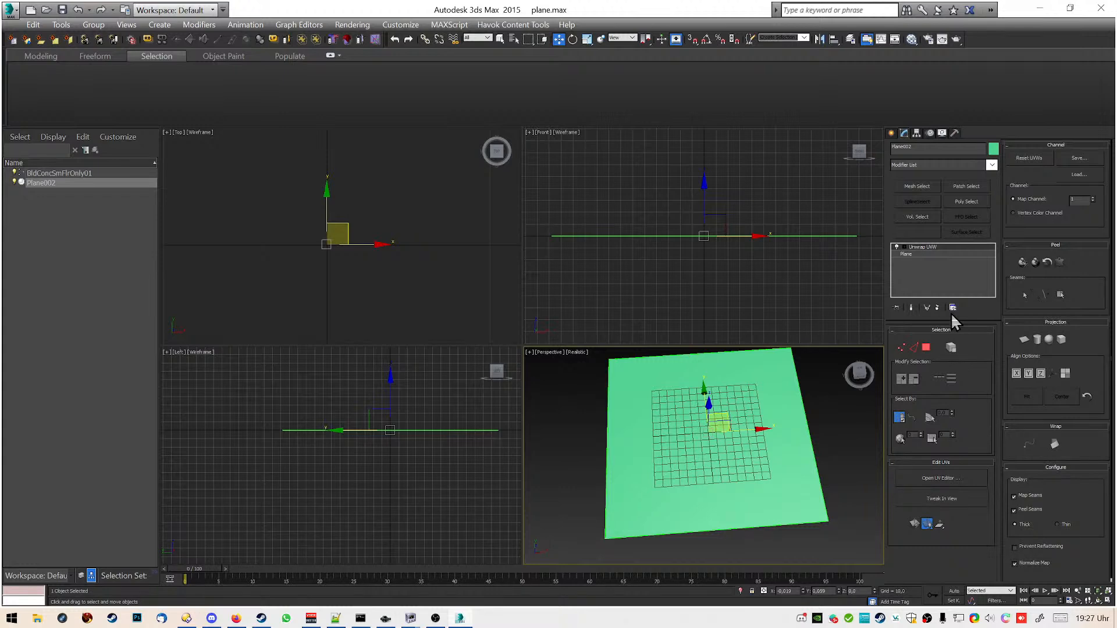
{"action": "left_click", "coordinate": [970, 481]}
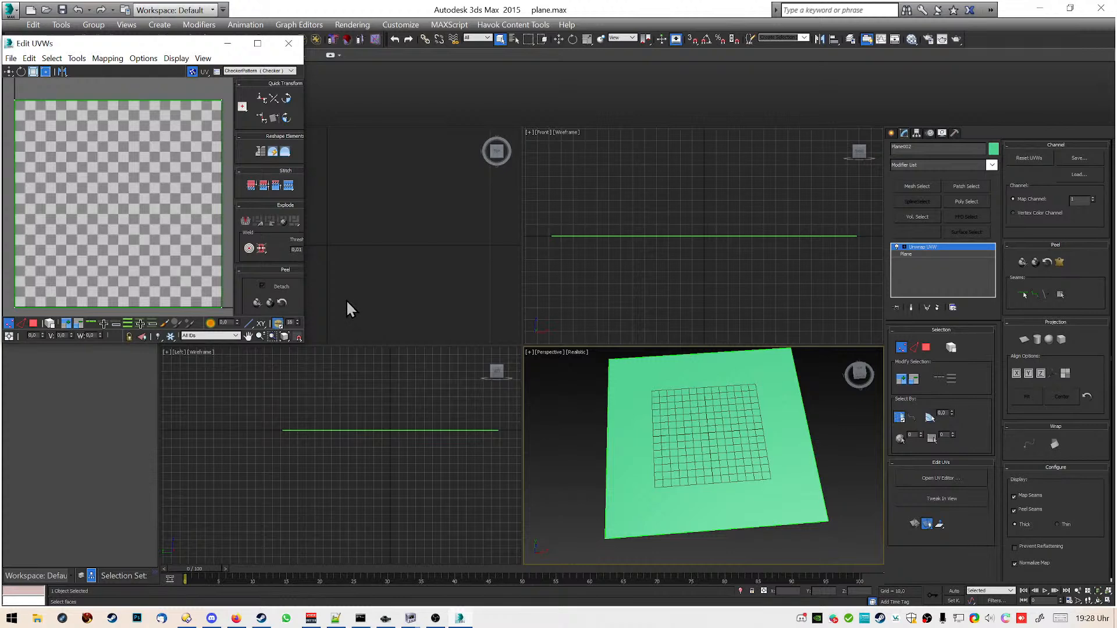
{"action": "left_click", "coordinate": [288, 43]}
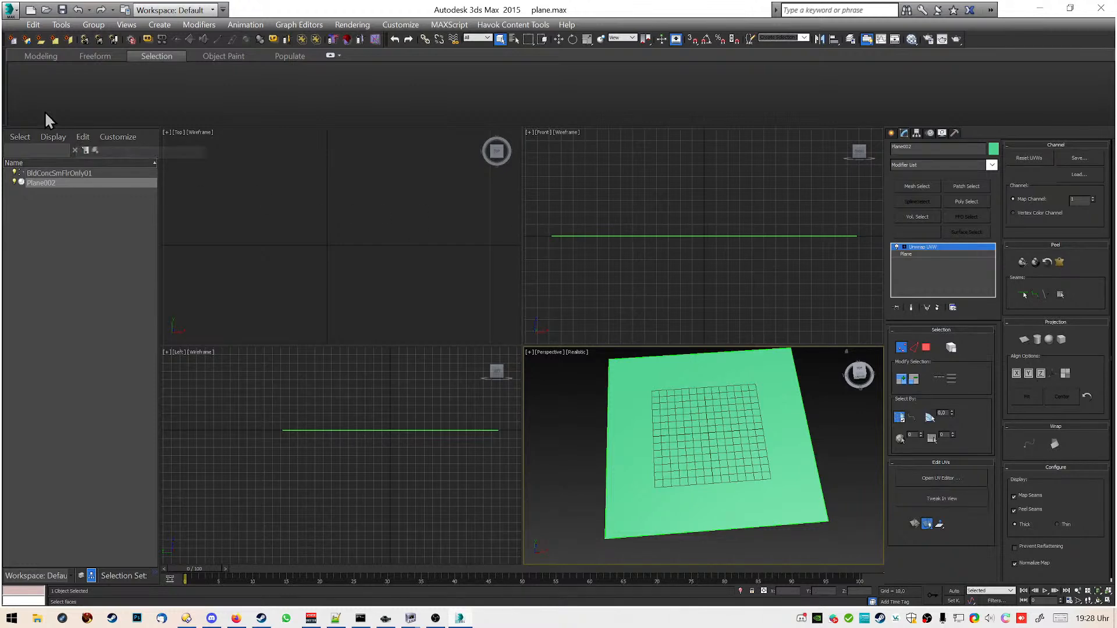
Start exporting the scene and browse to the Fallout 4 Data folder as the destination
{"action": "left_click", "coordinate": [11, 14]}
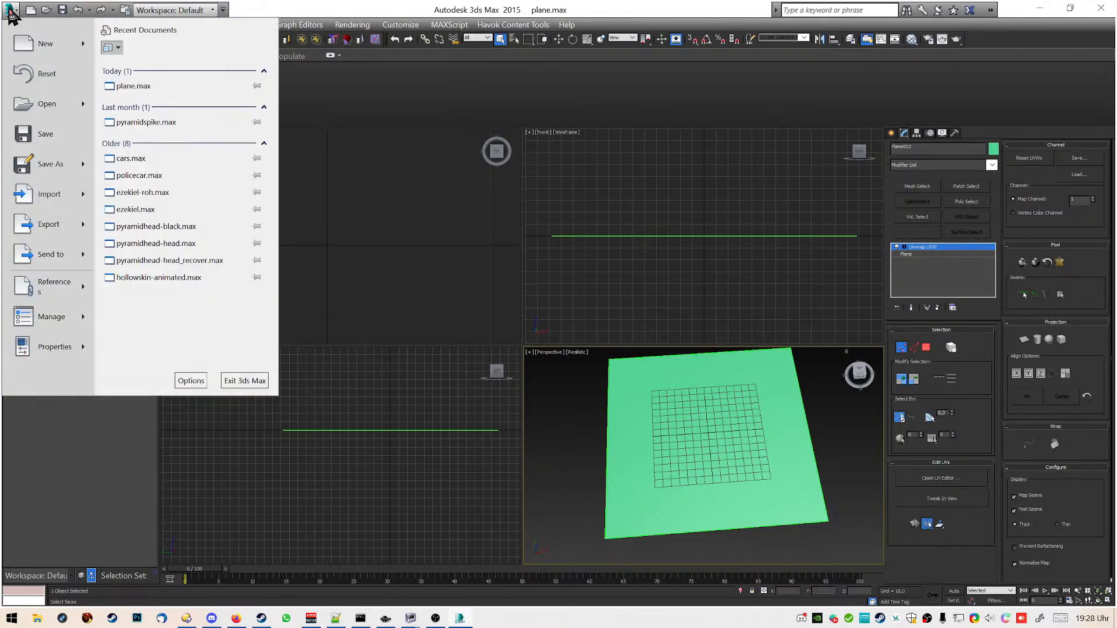
{"action": "left_click", "coordinate": [54, 227]}
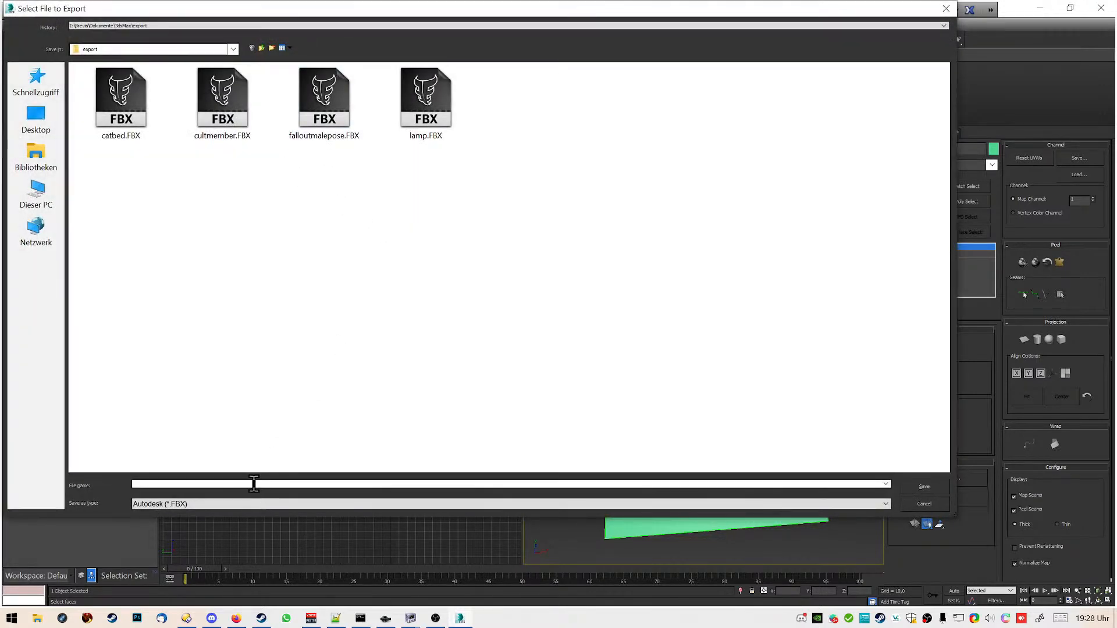
{"action": "type", "text": "C:\\SteamLibrary\\steamapps\\common\\Fallout 4\\tools\\nifscope2.dev10"}
{"action": "key", "text": "Return"}
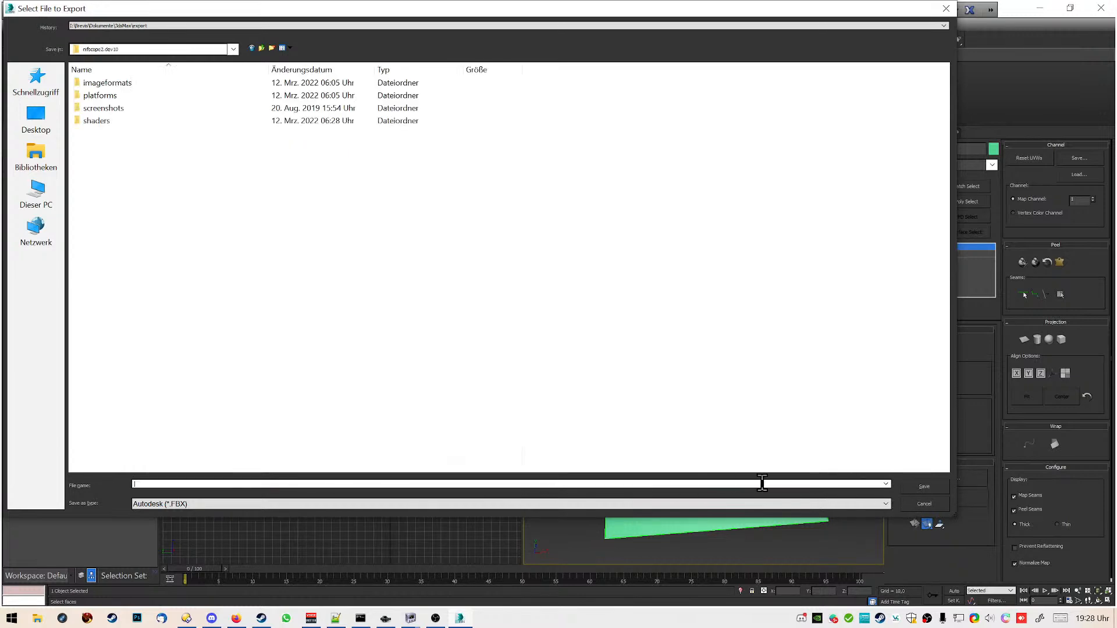
{"action": "left_click", "coordinate": [261, 48]}
{"action": "left_click", "coordinate": [261, 47]}
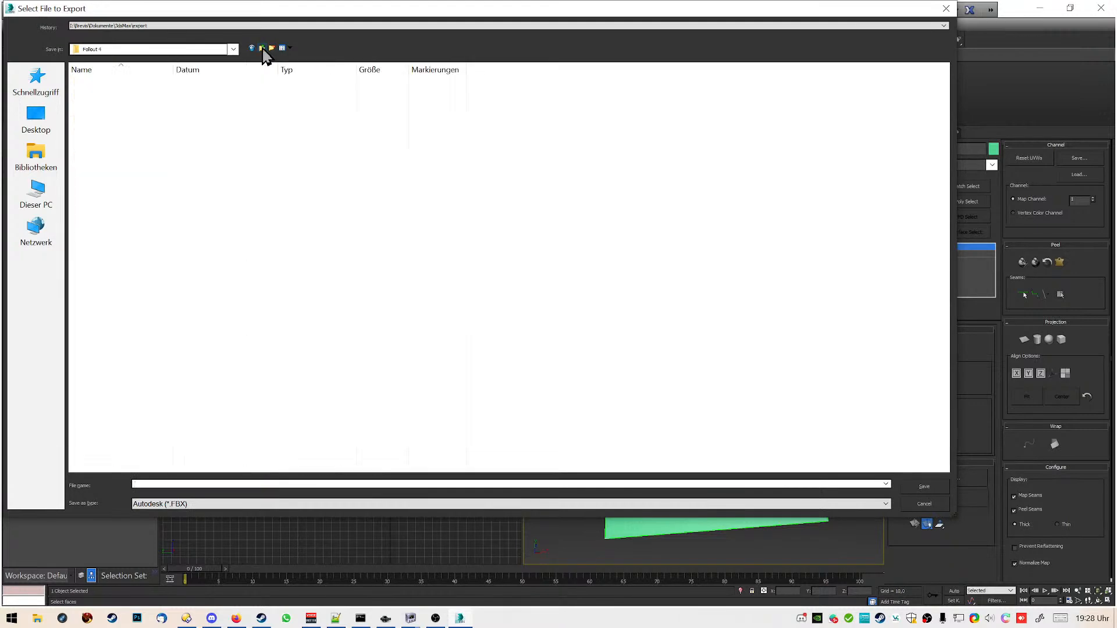
{"action": "double_click", "coordinate": [97, 120]}
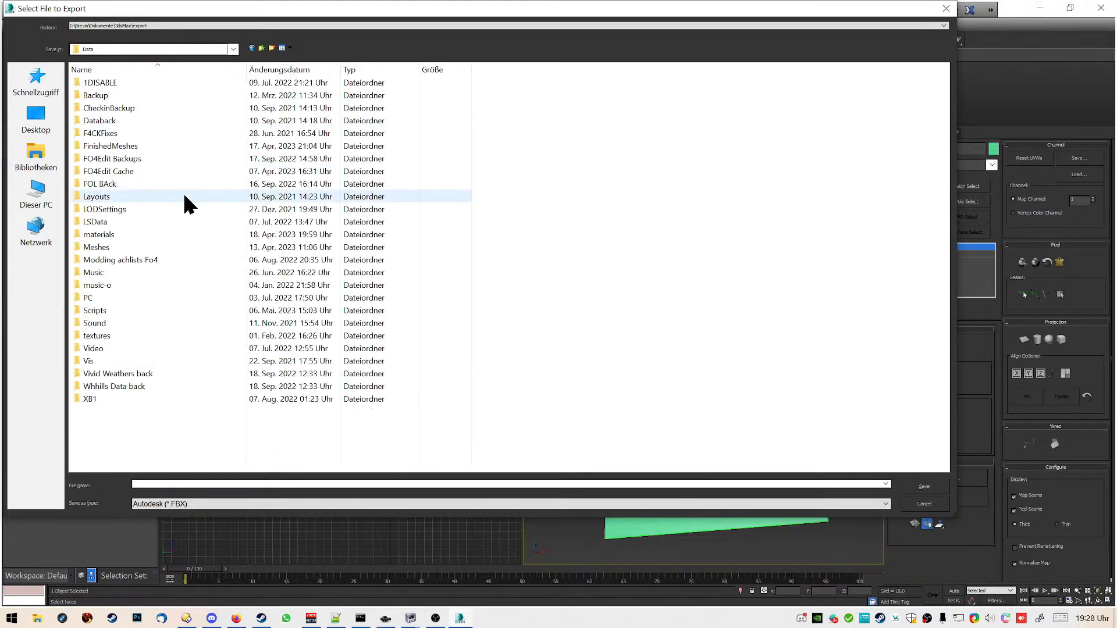
Choose the Meshes\Whills\Floor\Animation folder inside Data as the export destination
{"action": "left_click", "coordinate": [153, 337]}
{"action": "double_click", "coordinate": [152, 336]}
{"action": "key", "text": "BackSpace"}
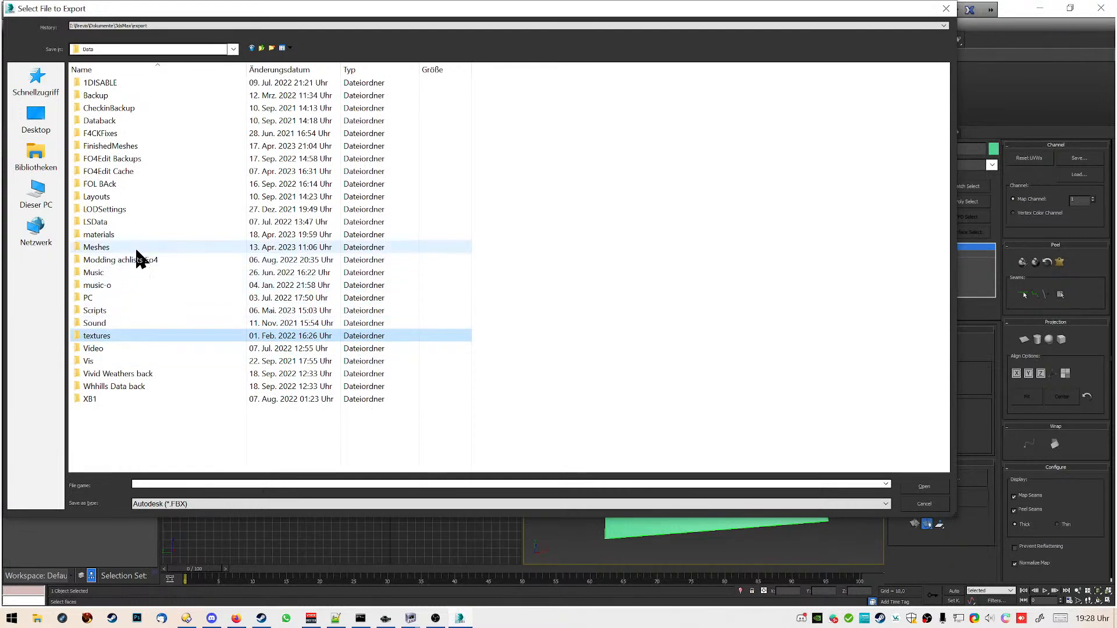
{"action": "double_click", "coordinate": [138, 249]}
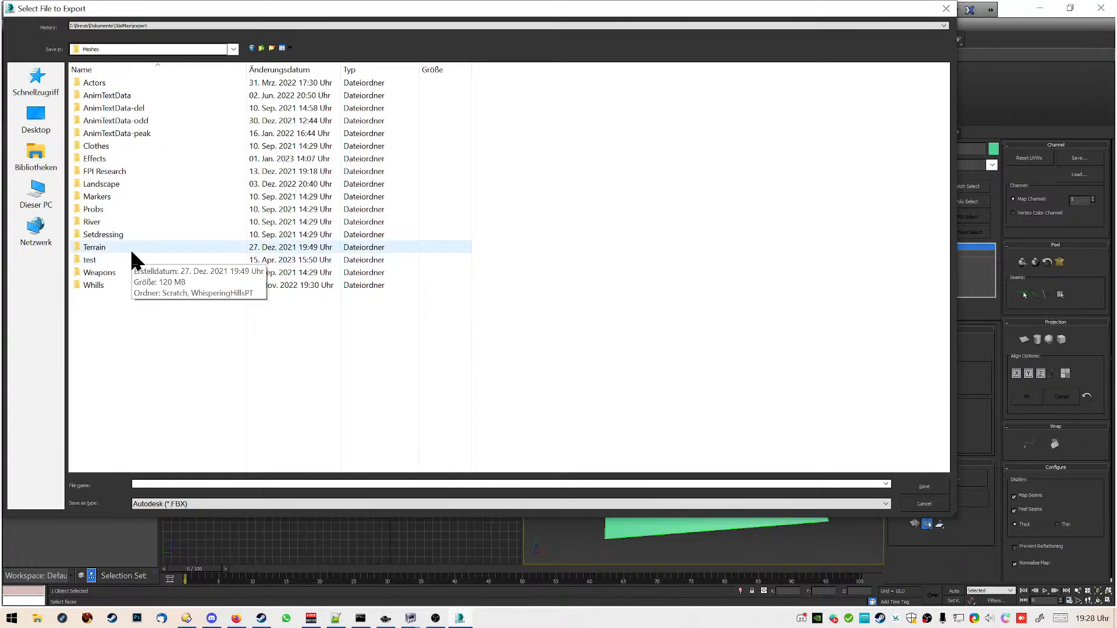
{"action": "double_click", "coordinate": [113, 284]}
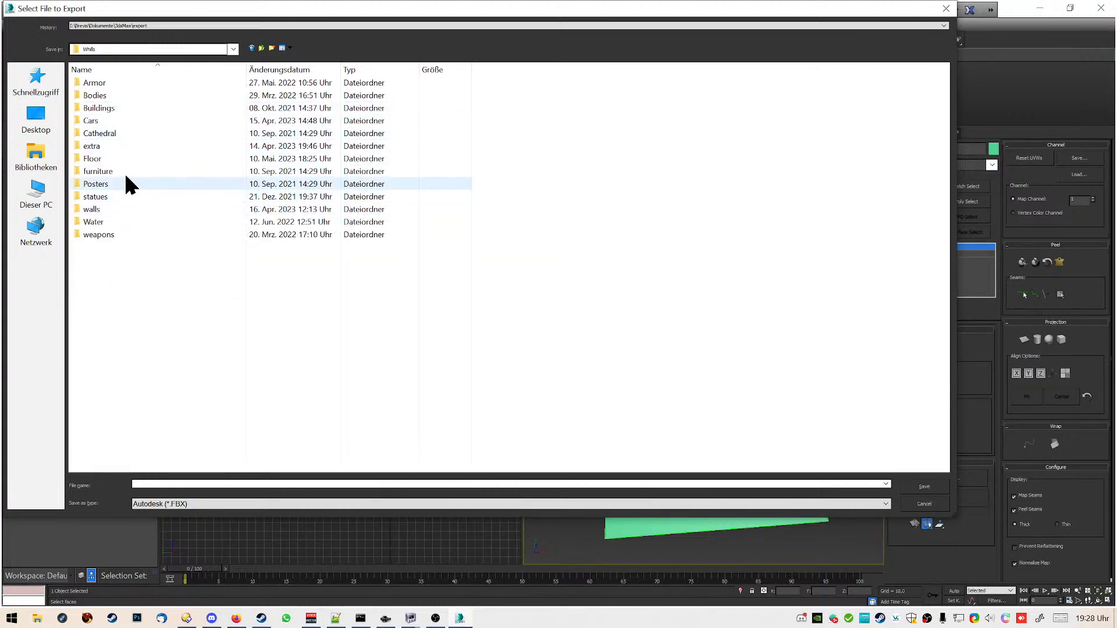
{"action": "double_click", "coordinate": [131, 157]}
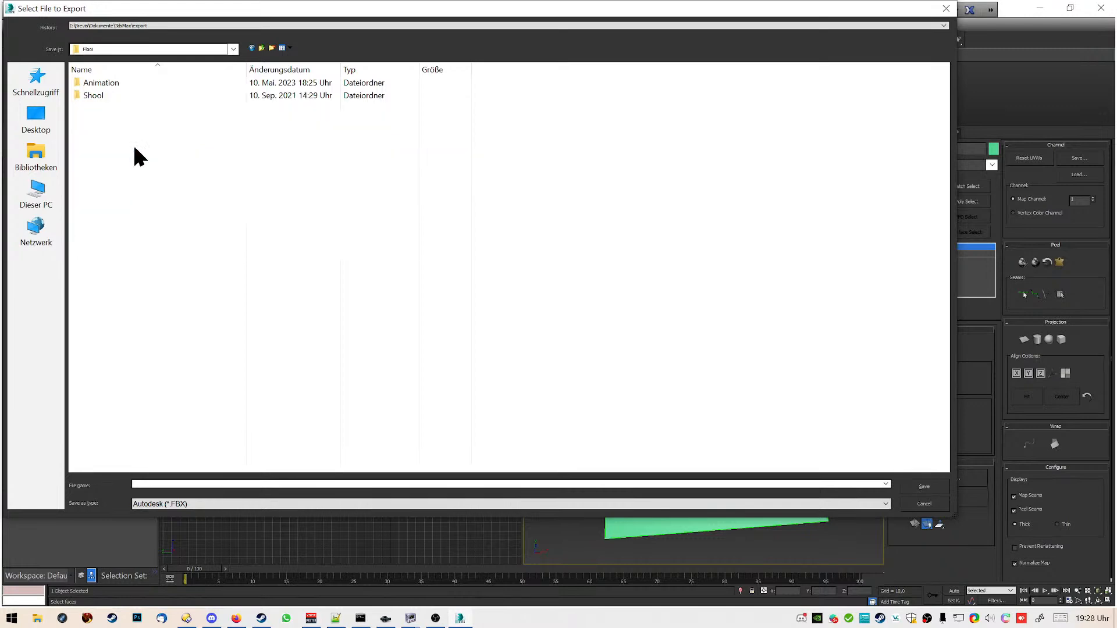
{"action": "double_click", "coordinate": [145, 83]}
{"action": "key", "text": "BackSpace"}
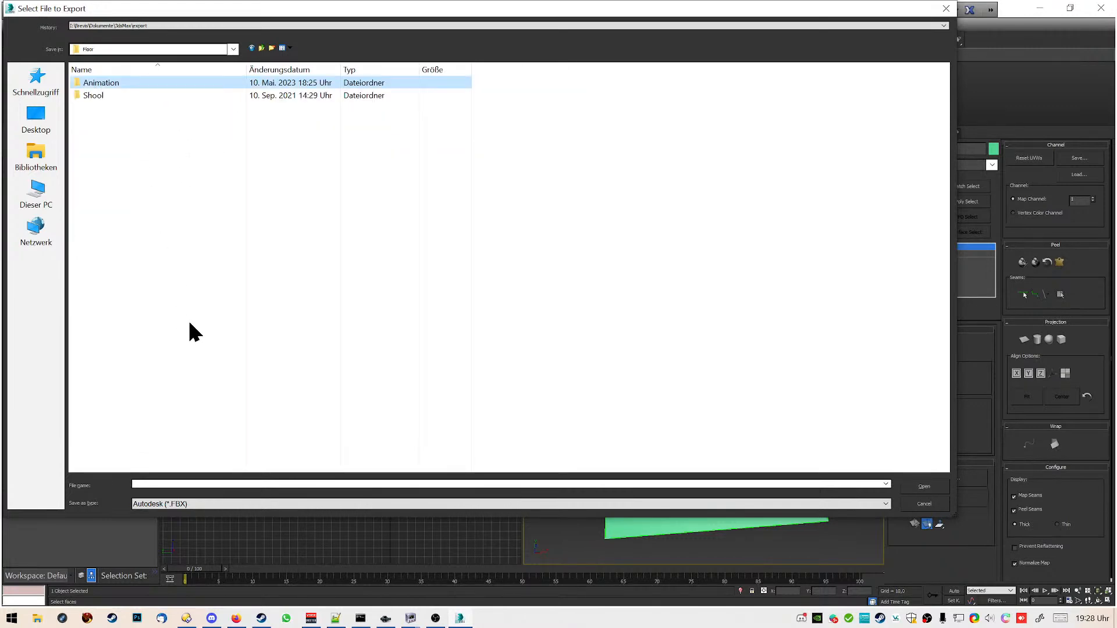
{"action": "key", "text": "Return"}
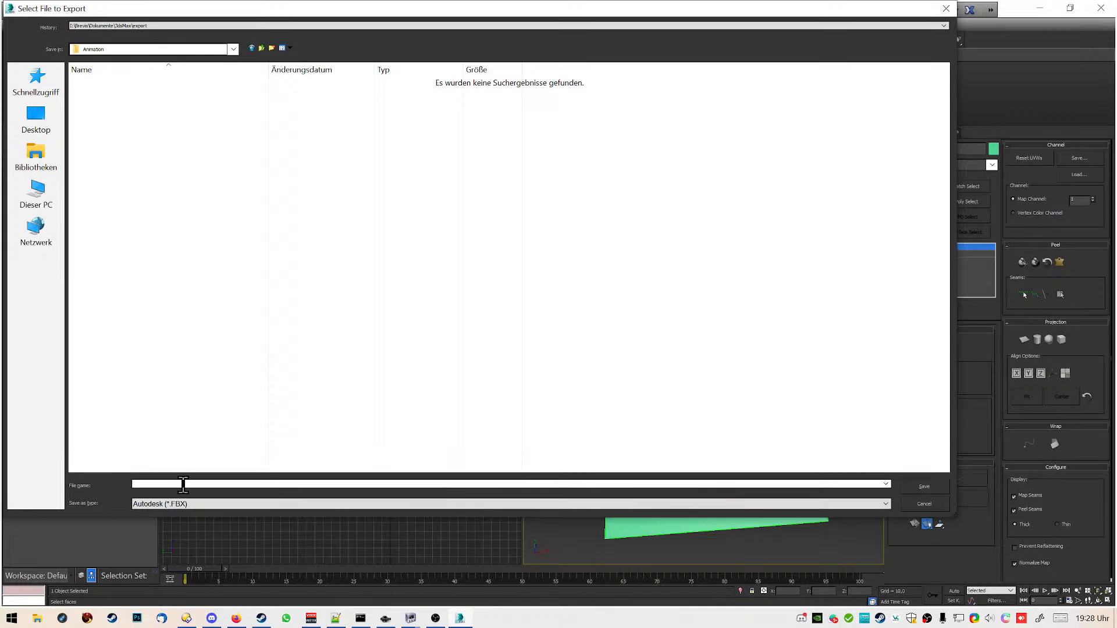
Export the plane as a Netimmerse/Gamebryo NIF named floor, using the Fallout 4 export settings
{"action": "left_click", "coordinate": [188, 504]}
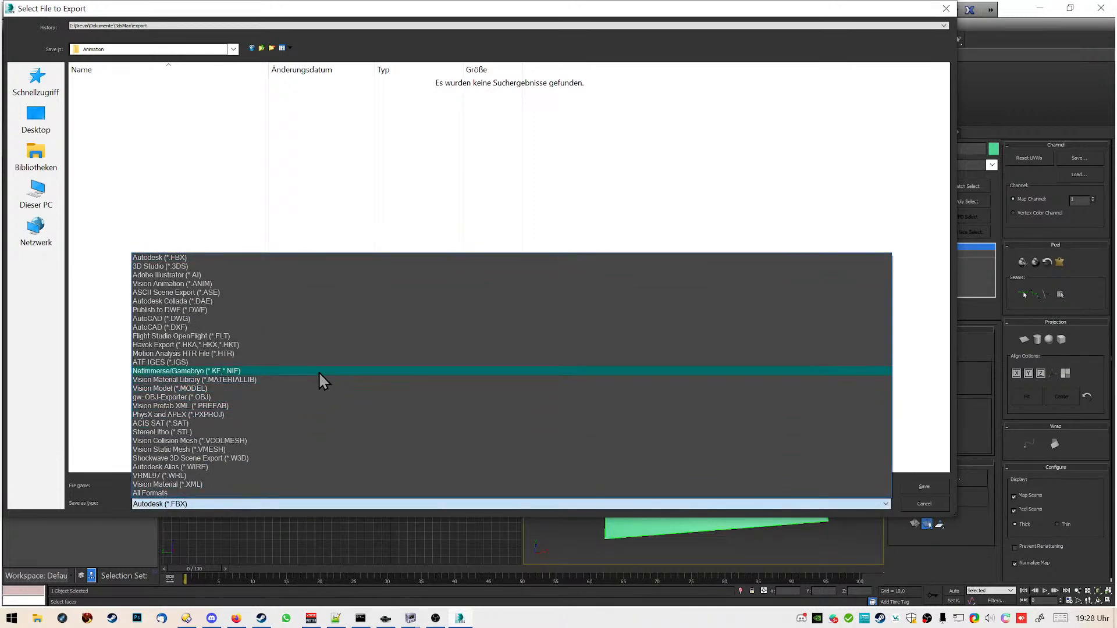
{"action": "left_click", "coordinate": [319, 371]}
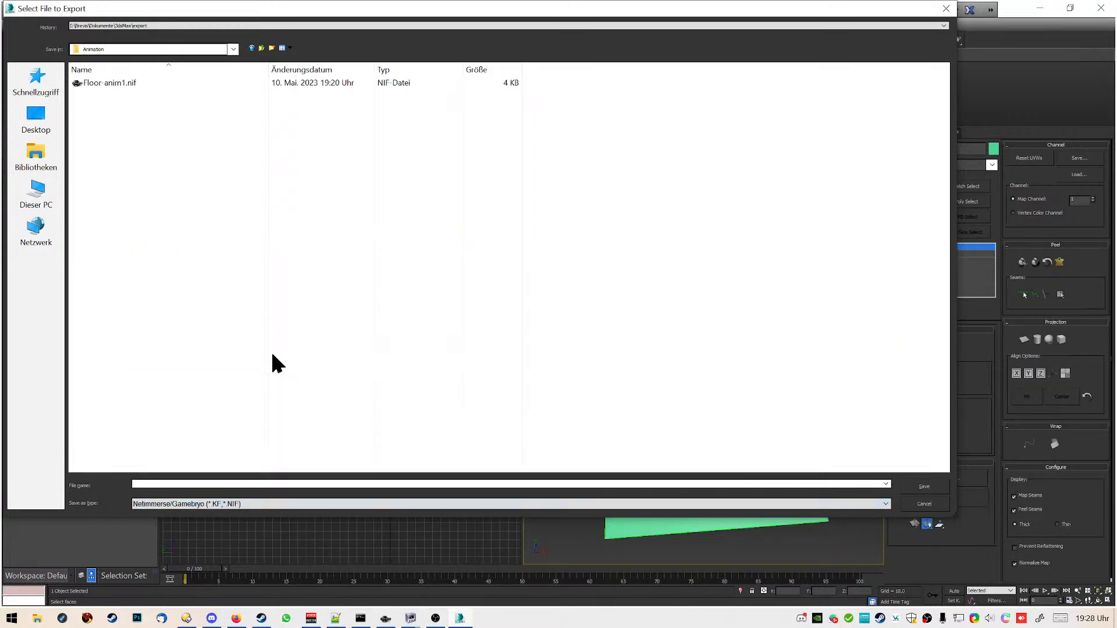
{"action": "left_click", "coordinate": [202, 485]}
{"action": "type", "text": "floor"}
{"action": "key", "text": "Return"}
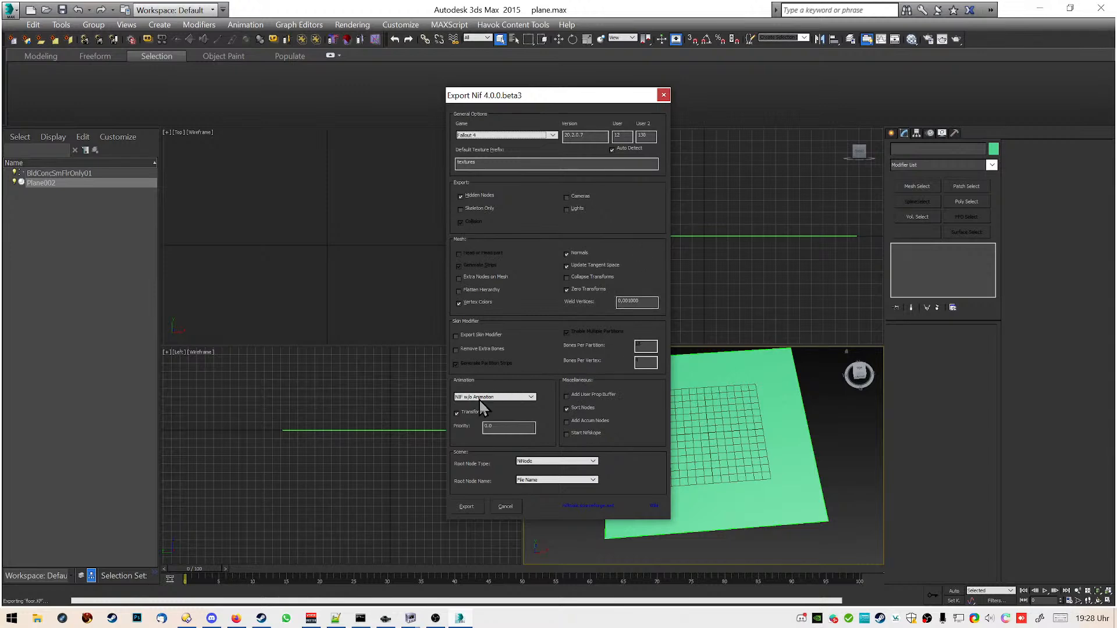
{"action": "left_click", "coordinate": [469, 507]}
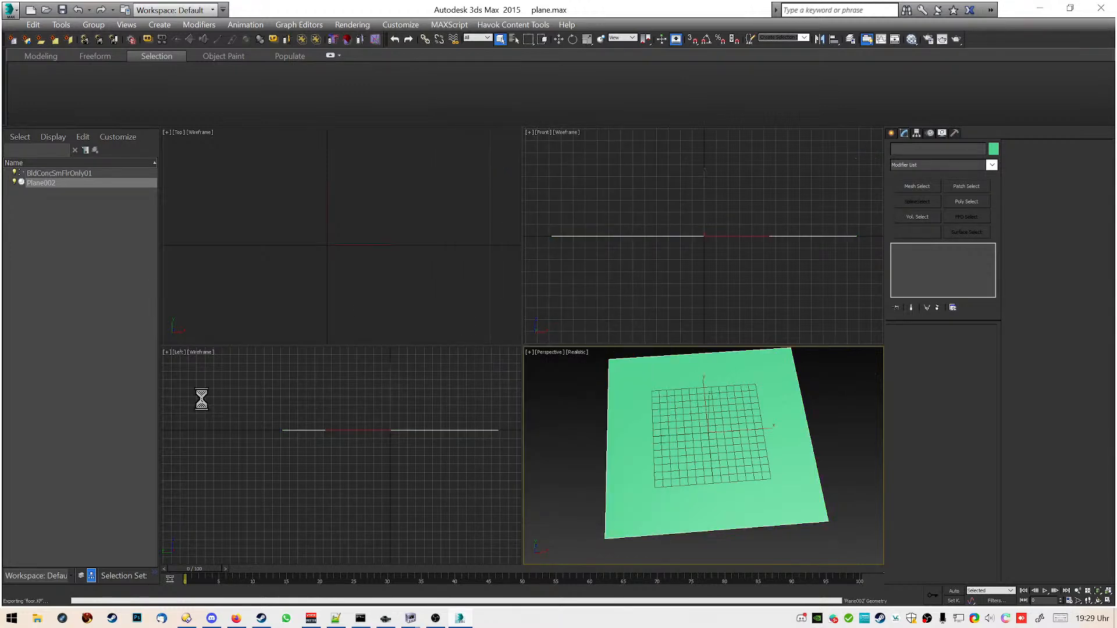
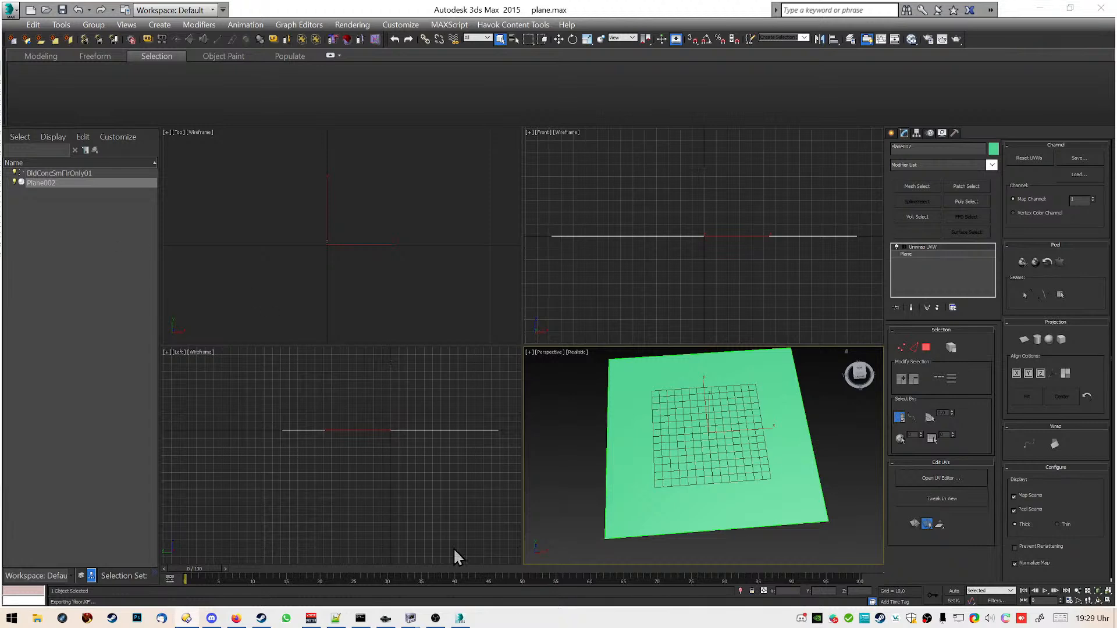
Switch to floor.nif in NifSkope and remove the leftover BldConcSmFlrOnly01 NiNode from under the root node
{"action": "mouse_move", "coordinate": [410, 620]}
{"action": "left_click", "coordinate": [523, 582]}
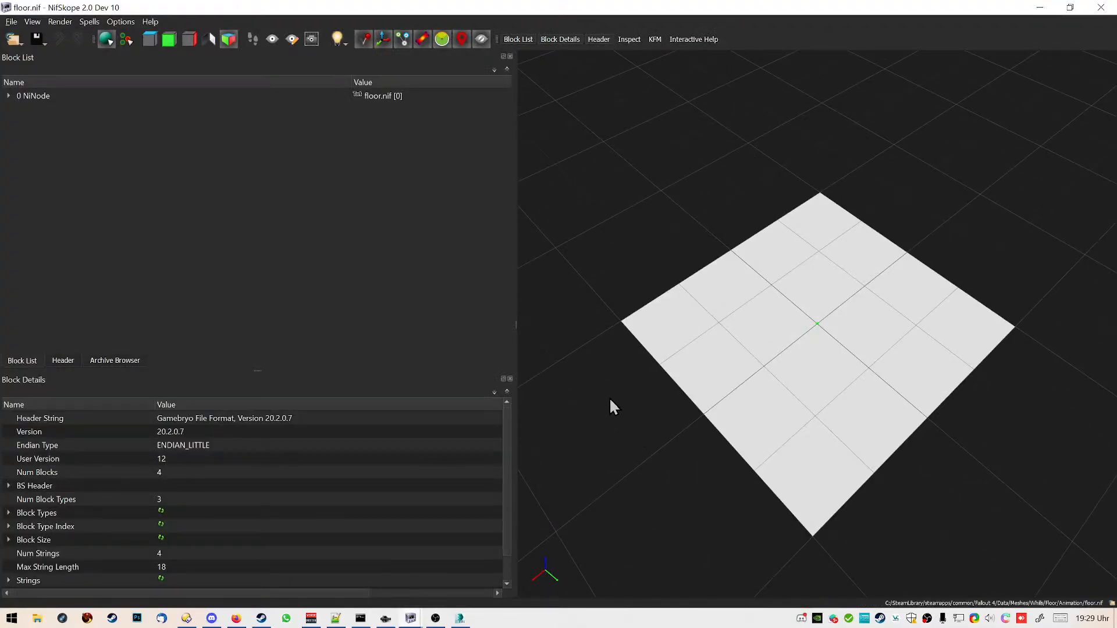
{"action": "left_click_drag", "start_coordinate": [606, 390], "coordinate": [699, 361]}
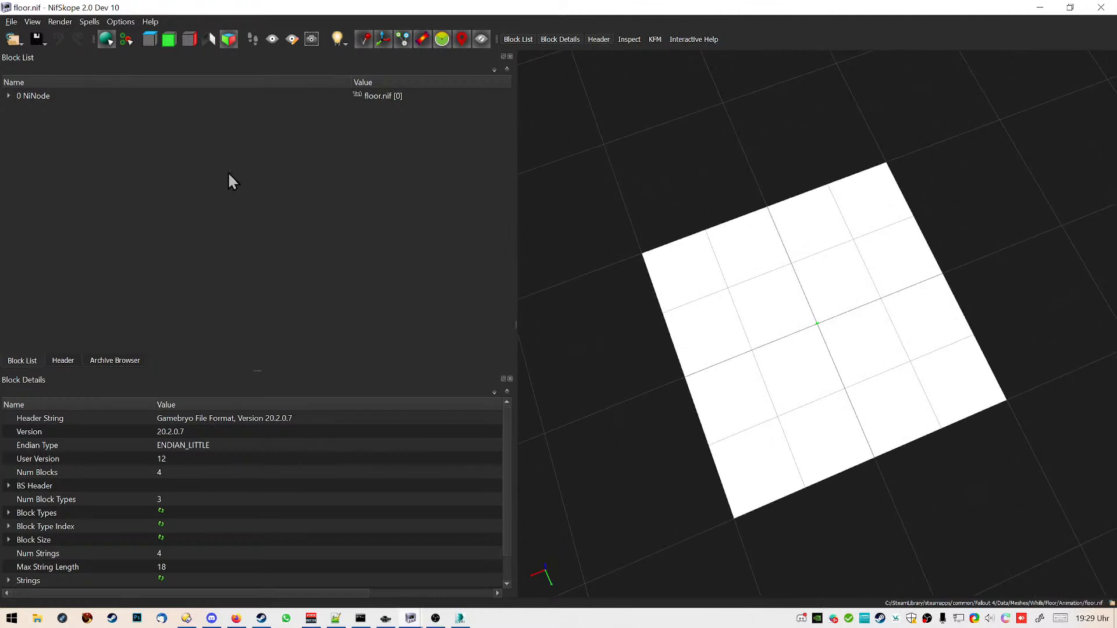
{"action": "left_click", "coordinate": [9, 96]}
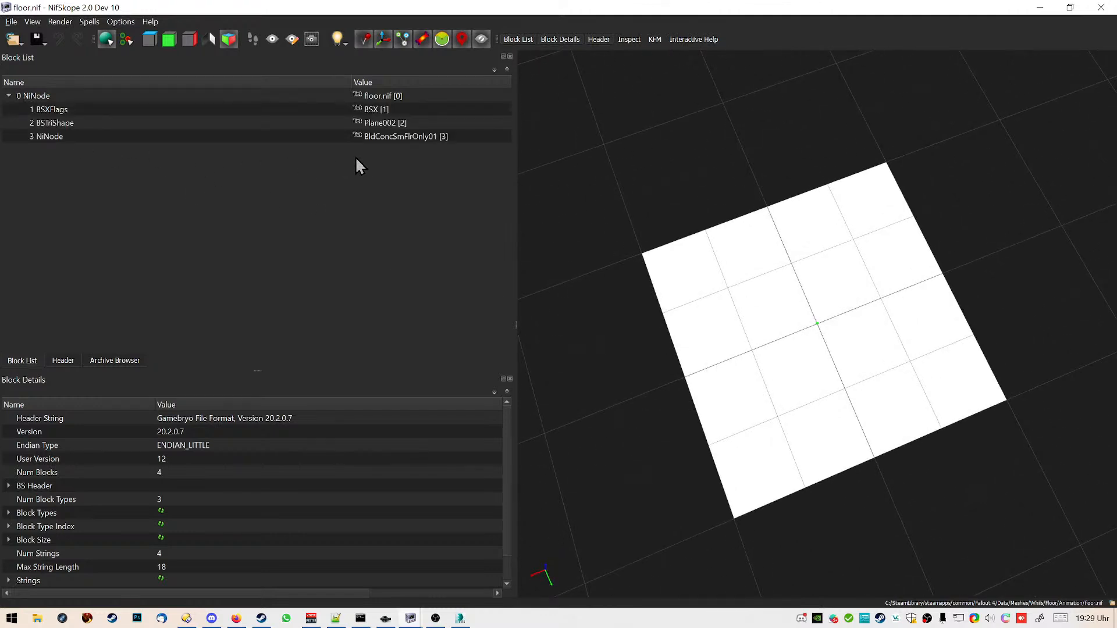
{"action": "left_click", "coordinate": [393, 138]}
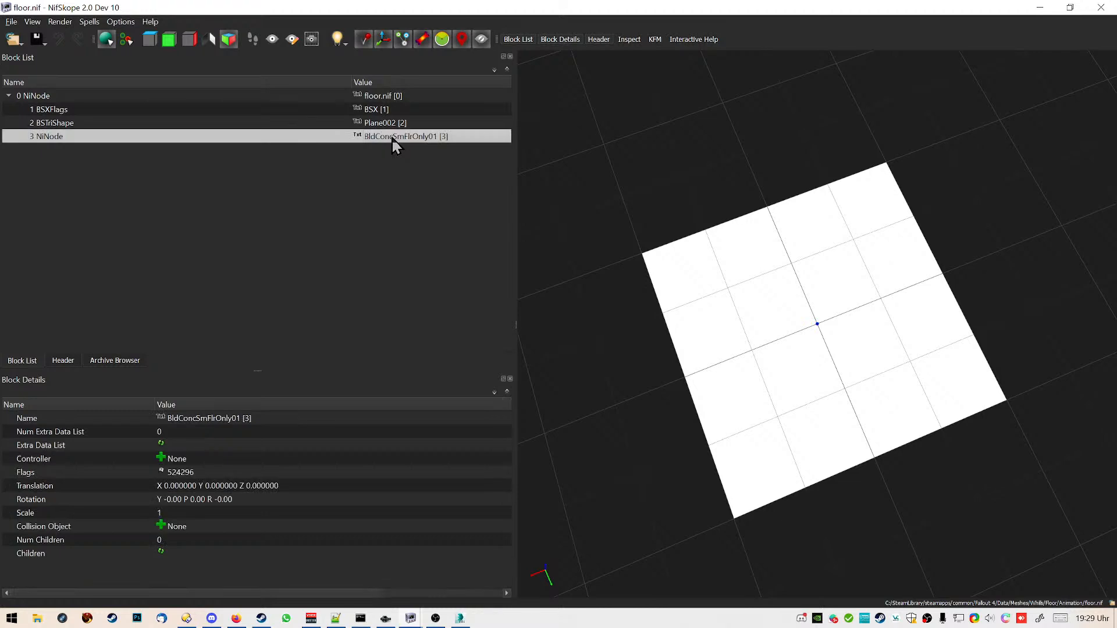
{"action": "right_click", "coordinate": [392, 138]}
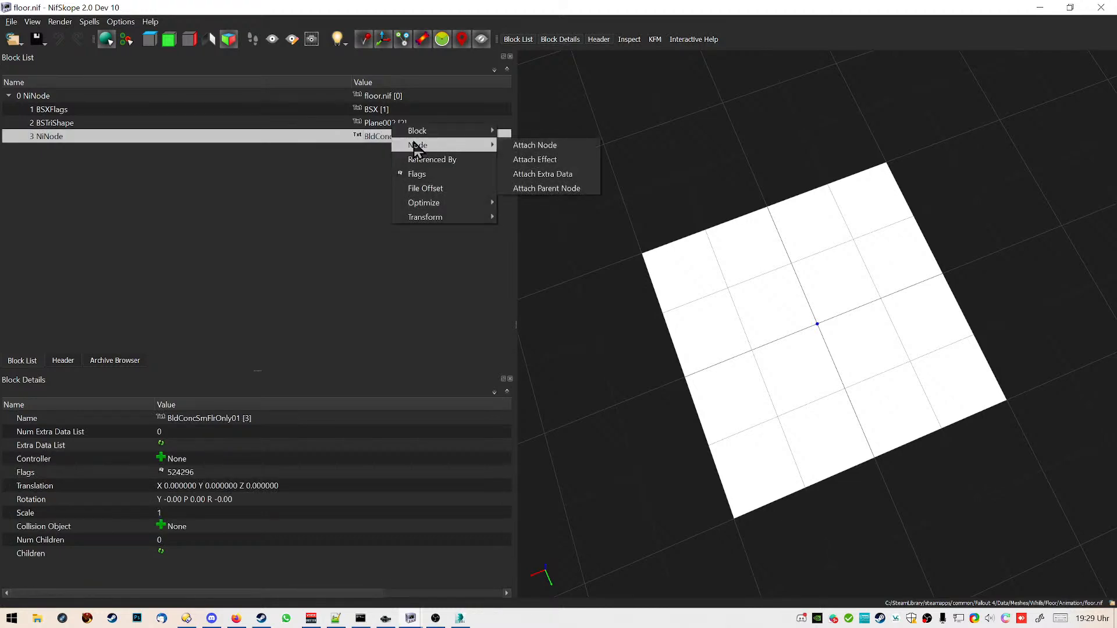
{"action": "mouse_move", "coordinate": [428, 133]}
{"action": "left_click", "coordinate": [559, 143]}
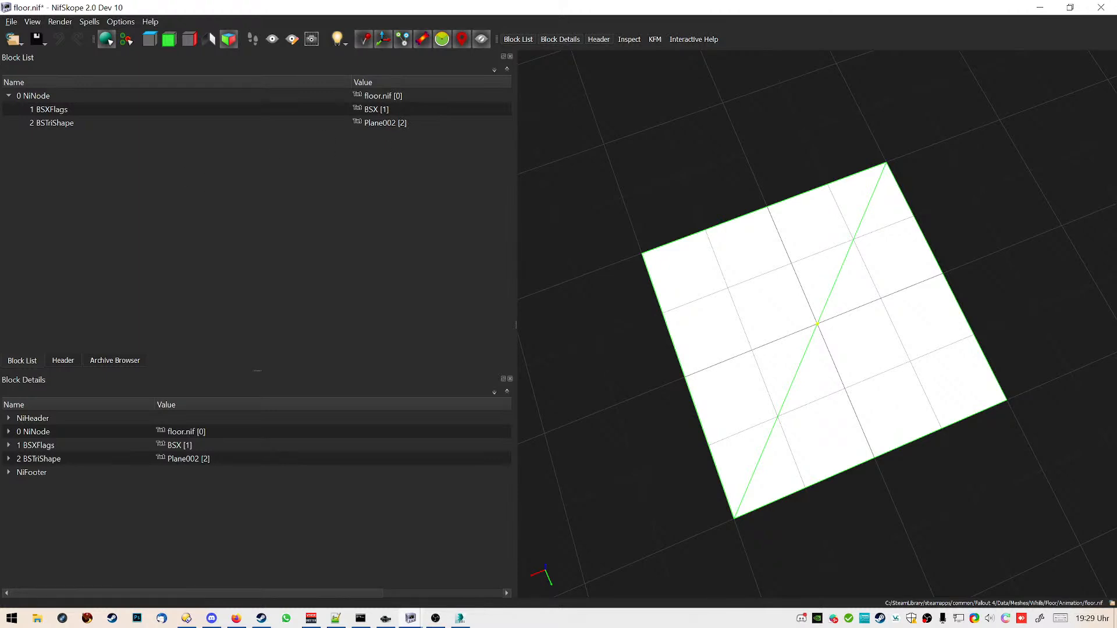
Save the cleaned-up floor.nif in the Animation folder under the same name
{"action": "left_click", "coordinate": [44, 43]}
{"action": "left_click", "coordinate": [51, 60]}
{"action": "left_click", "coordinate": [692, 244]}
Add a BSLightingShaderProperty to the Plane002 BSTriShape and attach a texture set to that shader
{"action": "left_click", "coordinate": [44, 124]}
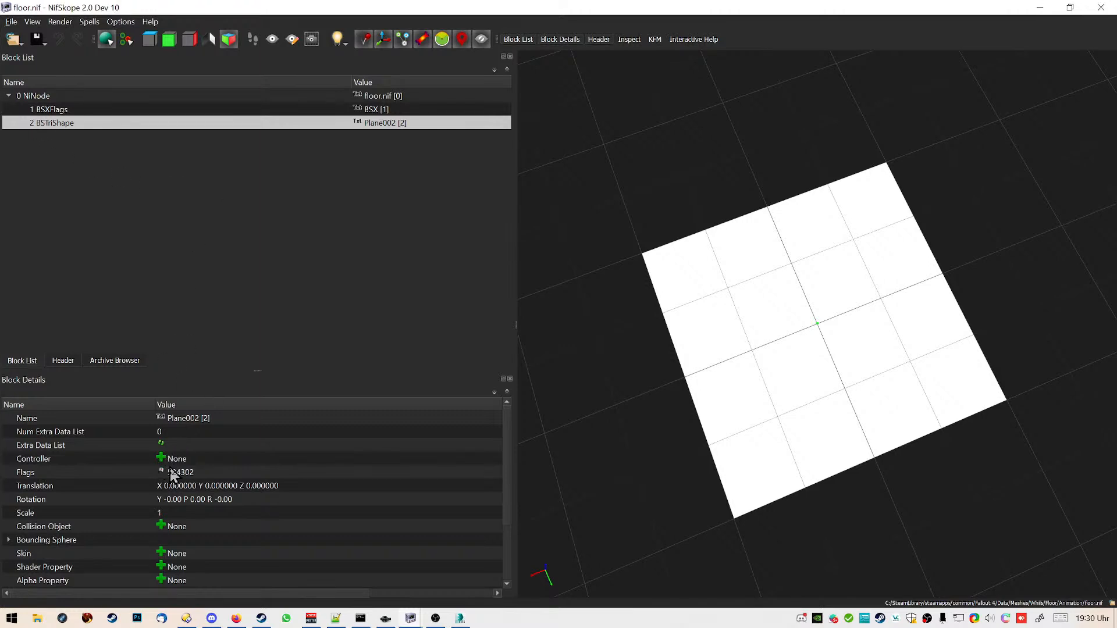
{"action": "left_click", "coordinate": [162, 567]}
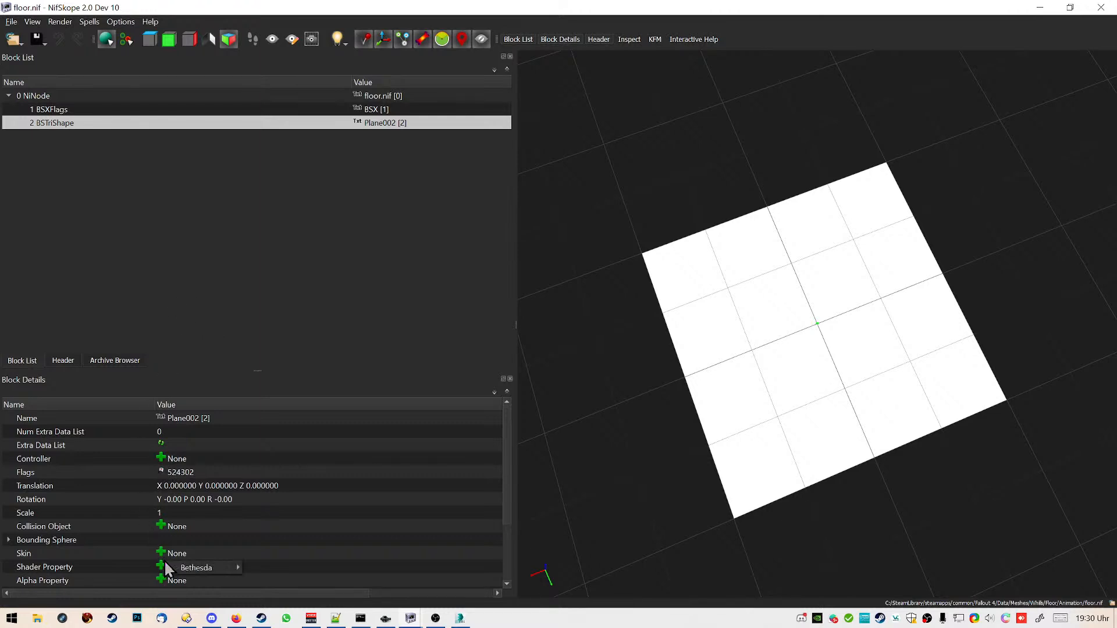
{"action": "mouse_move", "coordinate": [192, 568]}
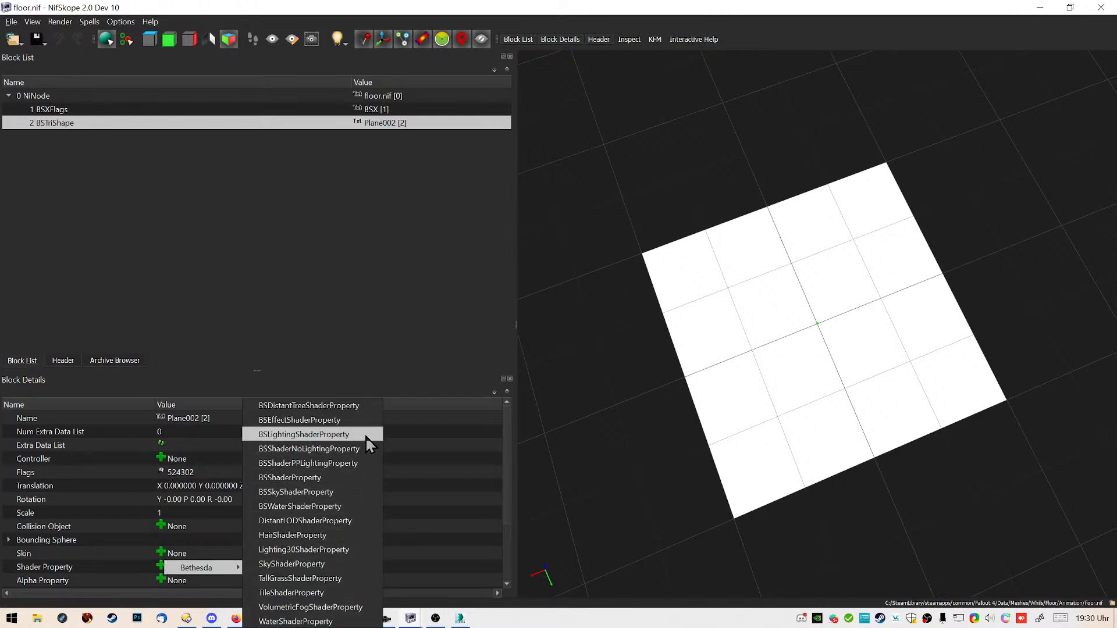
{"action": "left_click", "coordinate": [326, 435]}
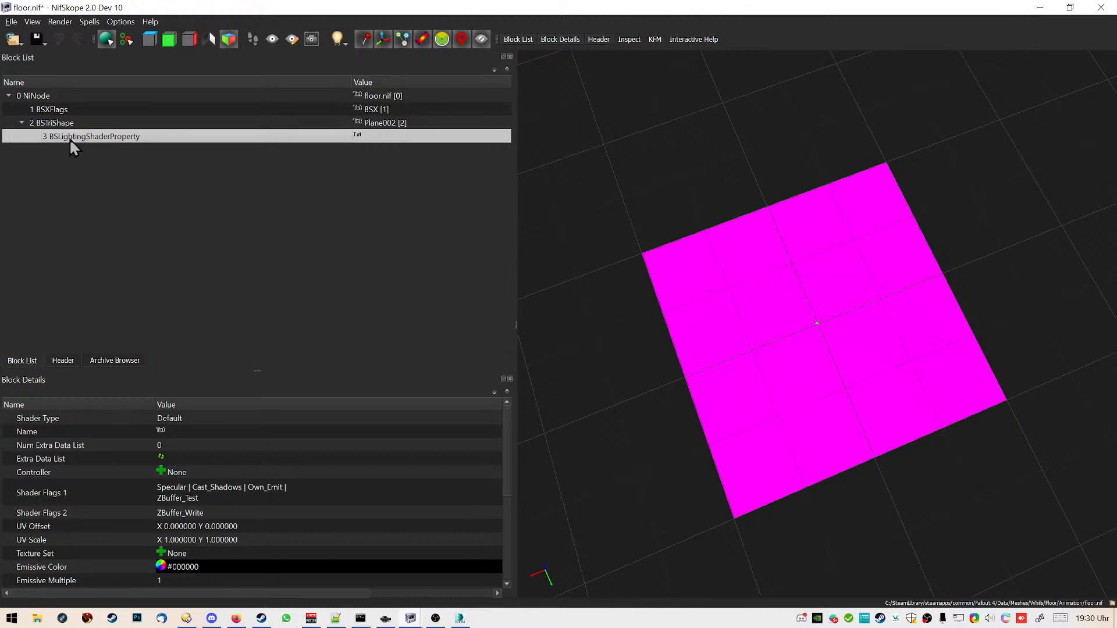
{"action": "scroll", "coordinate": [176, 521], "scroll_direction": "down", "scroll_amount": 1}
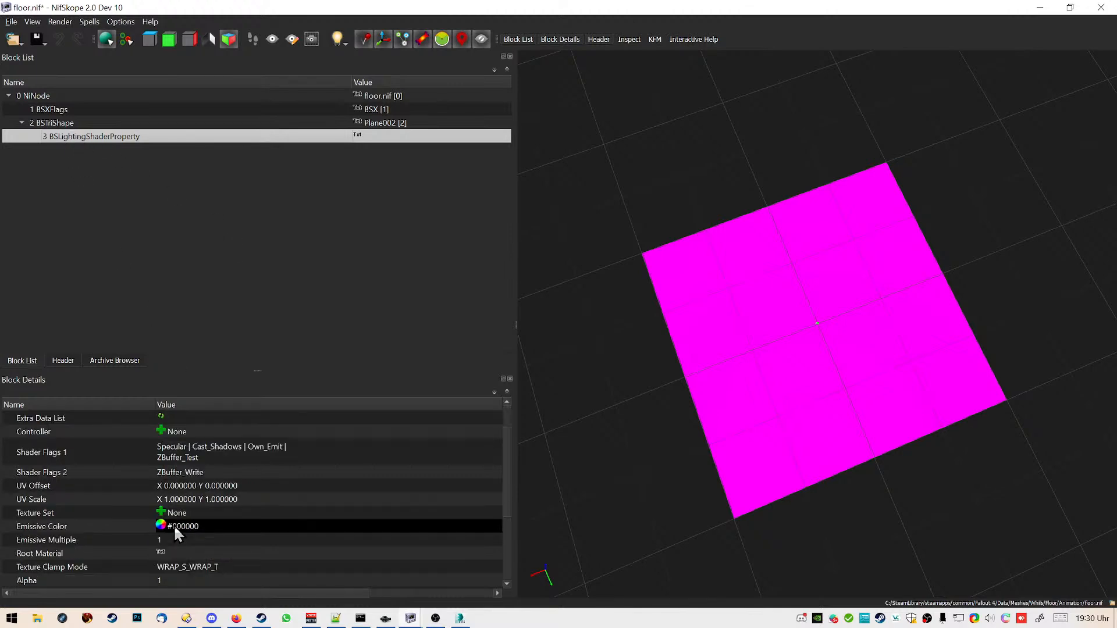
{"action": "left_click", "coordinate": [161, 512]}
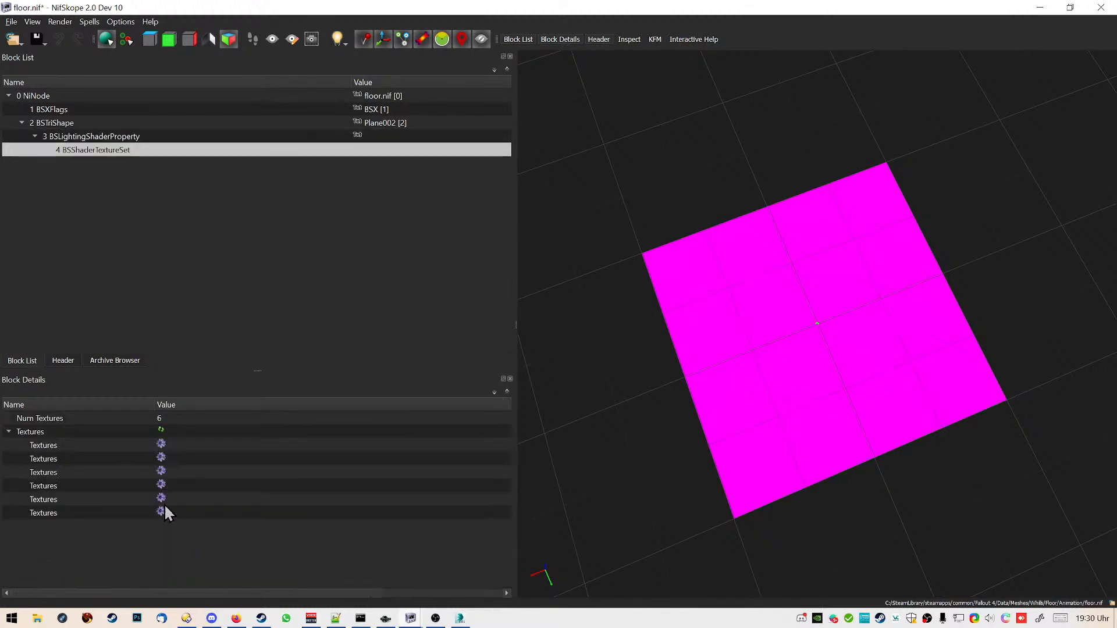
Assign plasma.dds from textures\Videos\Whills to the first texture slot and replace it with PT_Frame.dds from the same folder
{"action": "left_click", "coordinate": [160, 451]}
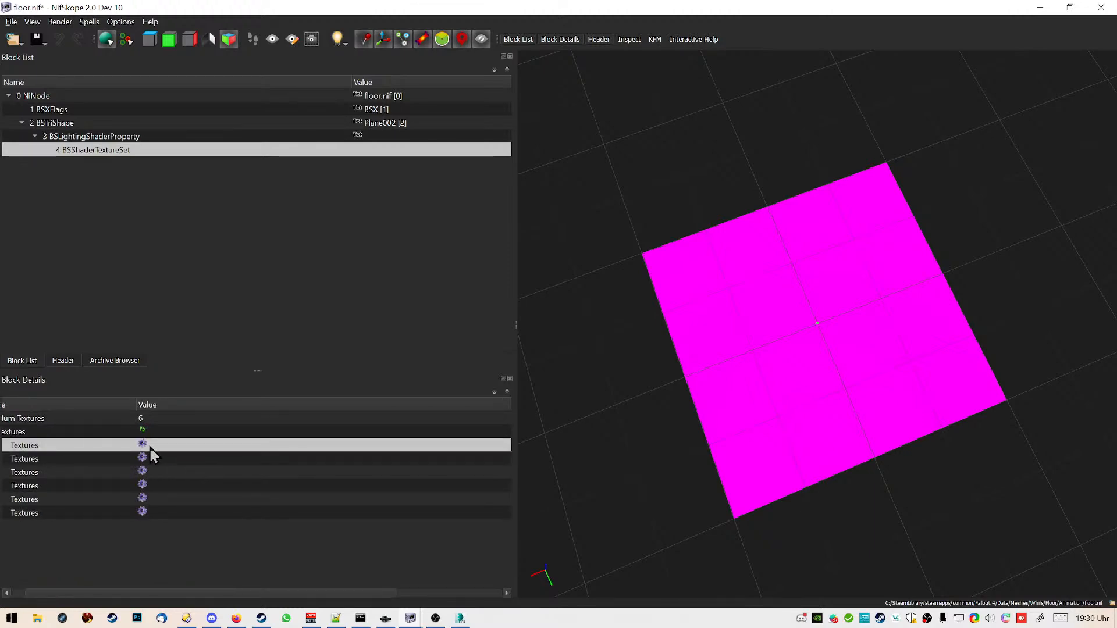
{"action": "left_click", "coordinate": [147, 449]}
{"action": "double_click", "coordinate": [360, 117]}
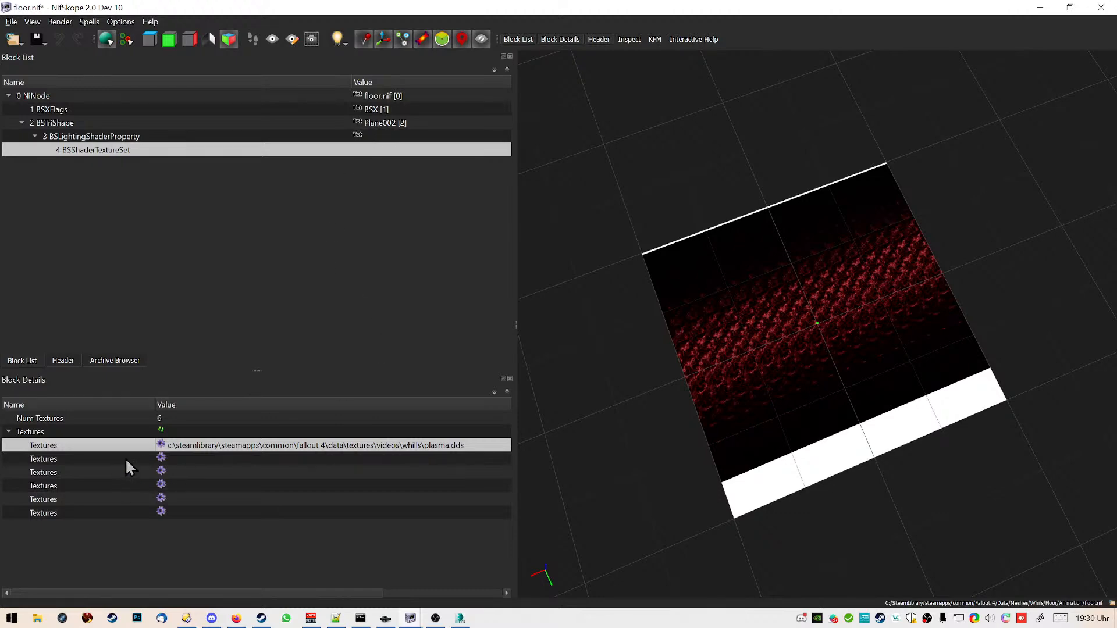
{"action": "left_click", "coordinate": [160, 445]}
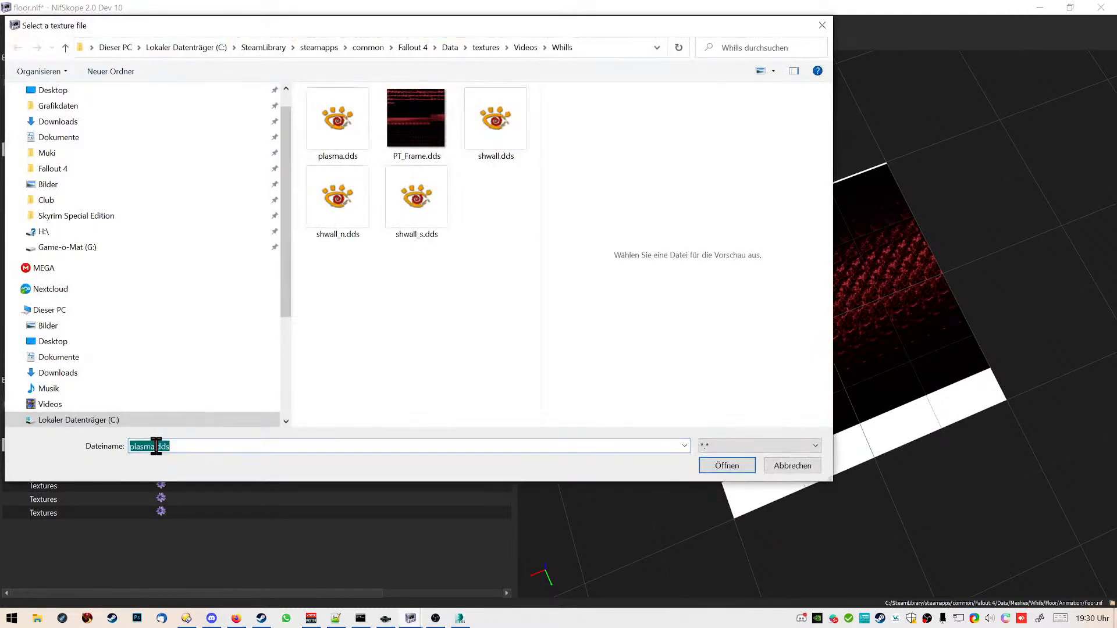
{"action": "double_click", "coordinate": [424, 107]}
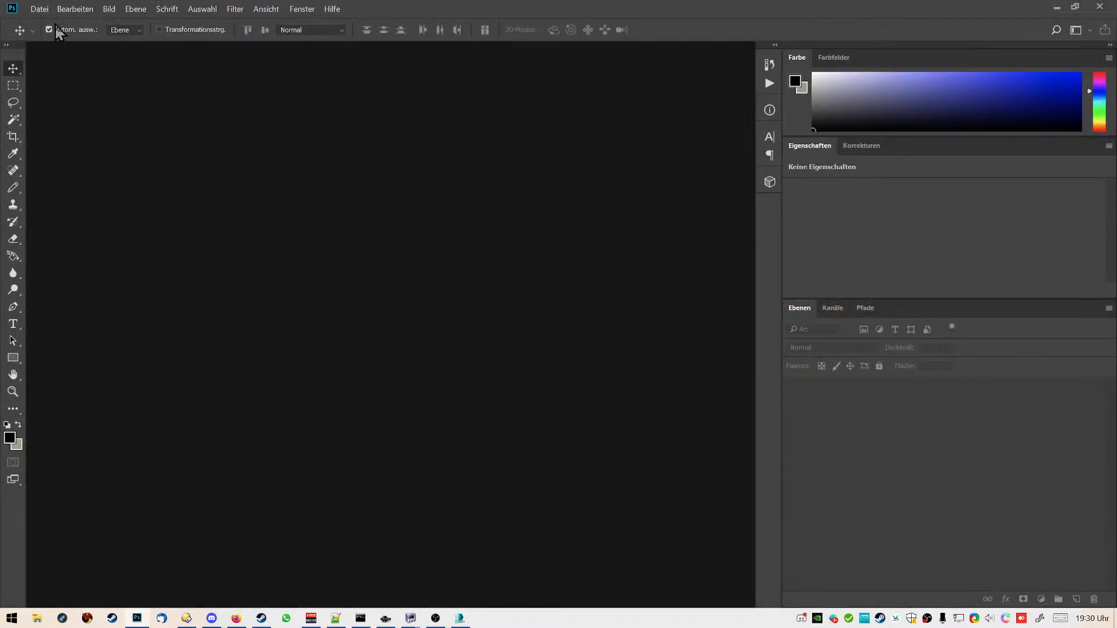
Open plasma.dds from textures\Videos\Whills in Photoshop without loading its transparency as an alpha channel or its mip-maps as layers
{"action": "left_click", "coordinate": [40, 9]}
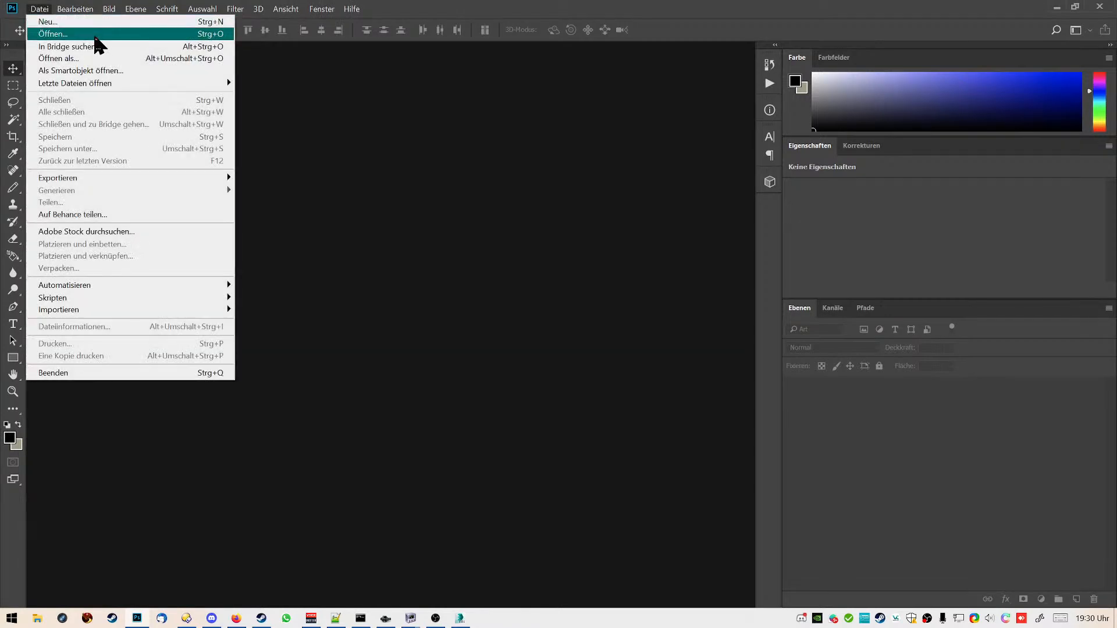
{"action": "left_click", "coordinate": [92, 35]}
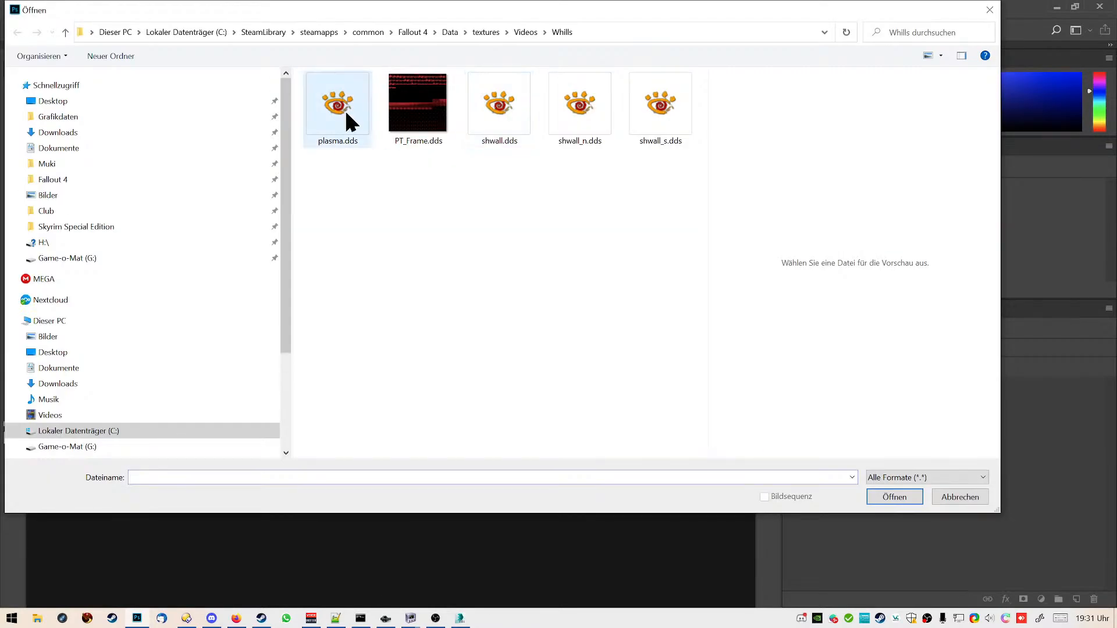
{"action": "double_click", "coordinate": [341, 108]}
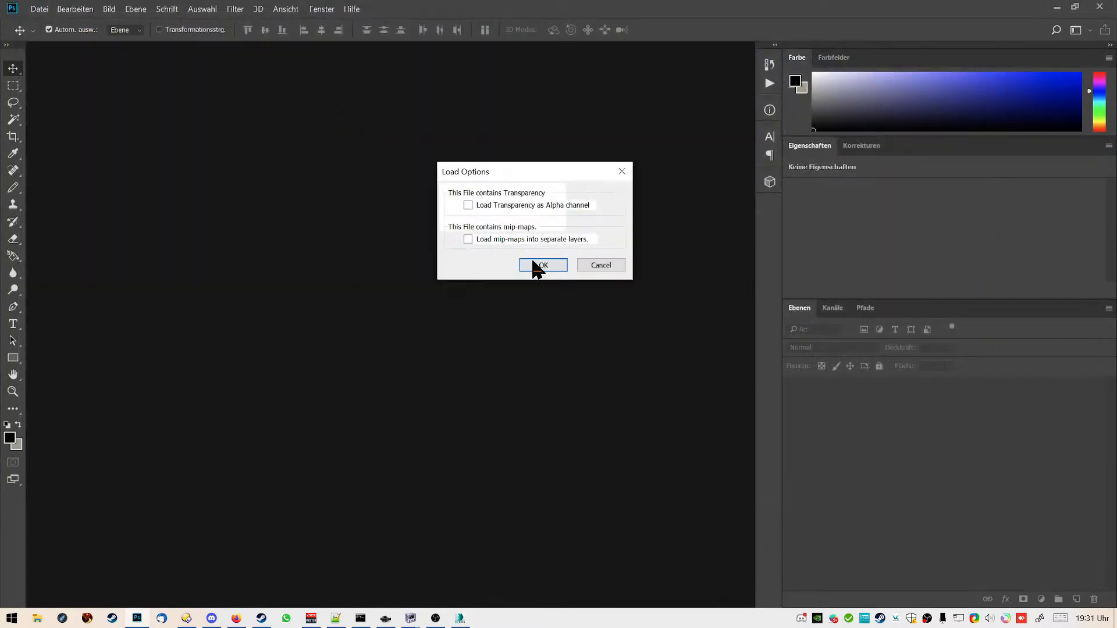
{"action": "left_click", "coordinate": [531, 263]}
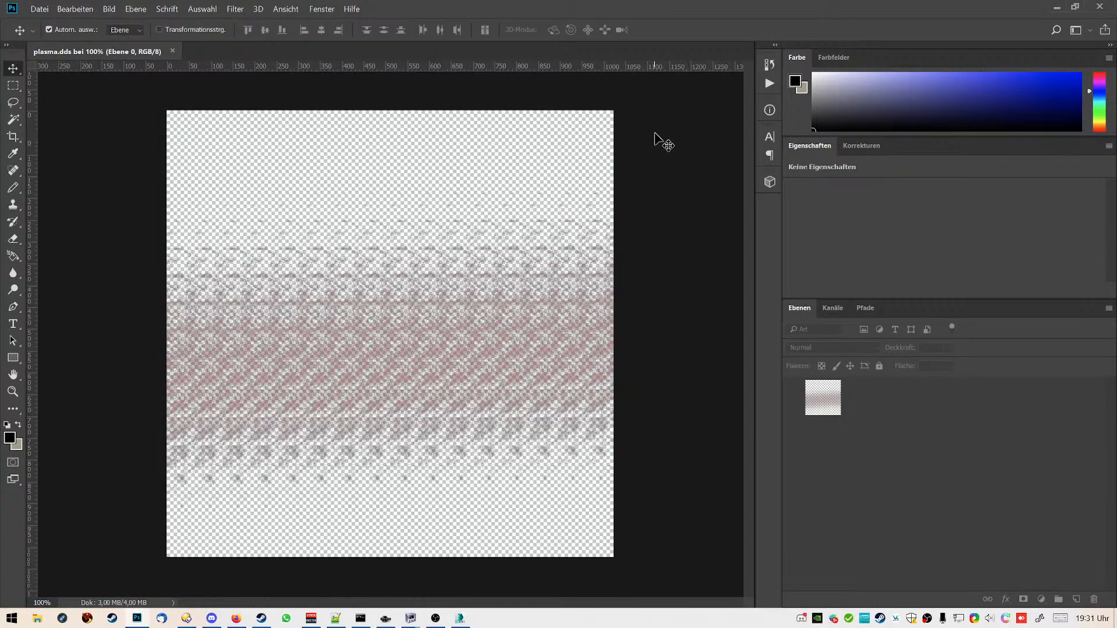
Check the image size of plasma.dds and leave its dimensions untouched
{"action": "left_click", "coordinate": [115, 10]}
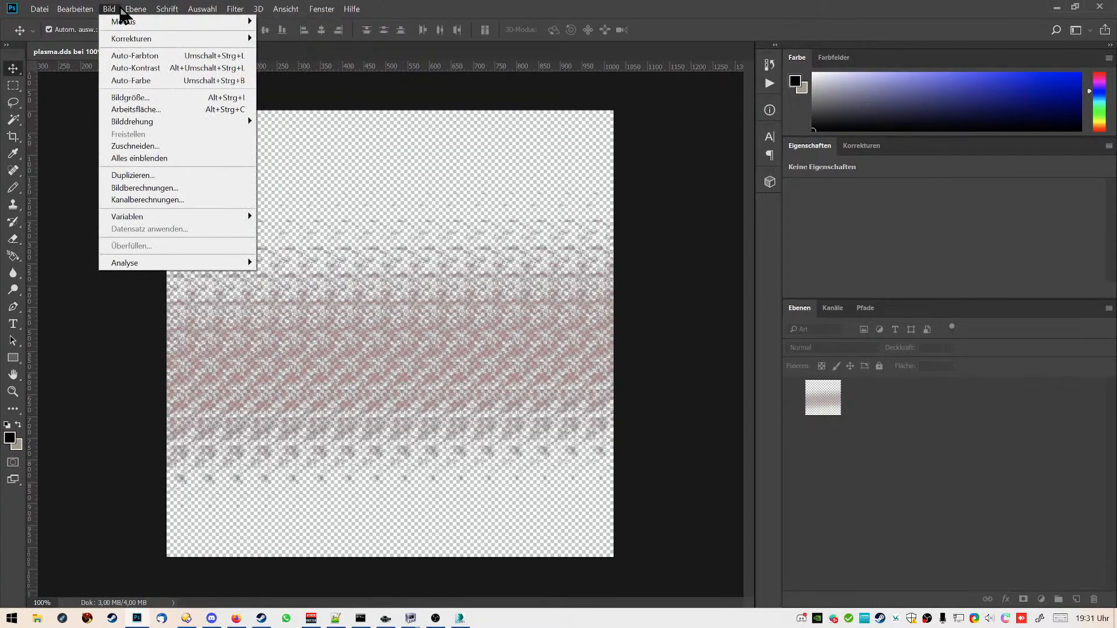
{"action": "mouse_move", "coordinate": [110, 9]}
{"action": "left_click", "coordinate": [154, 95]}
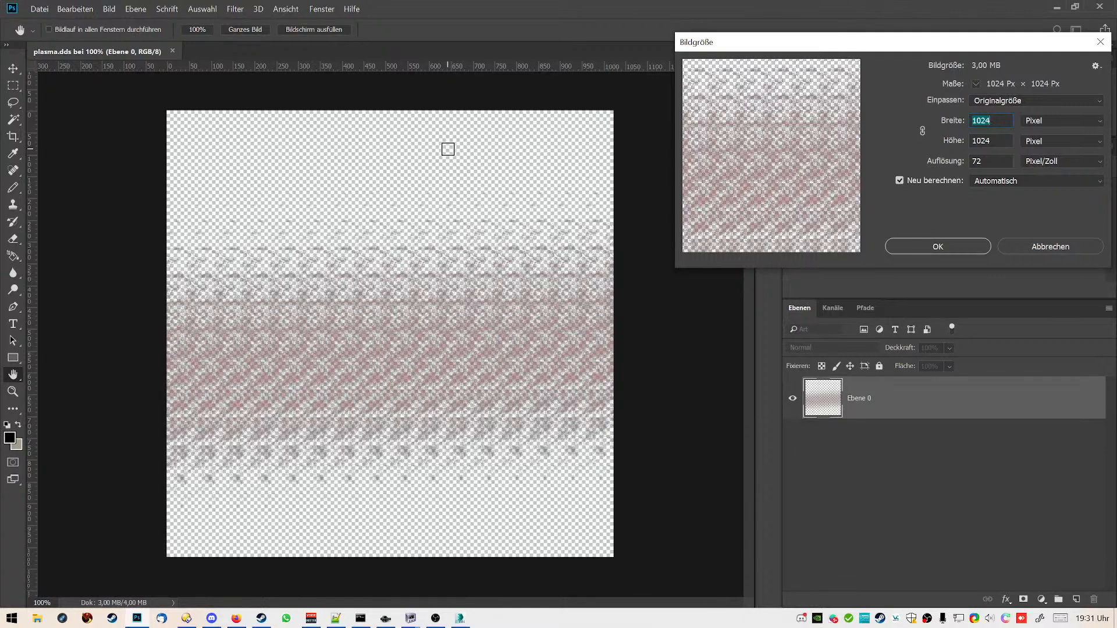
{"action": "left_click", "coordinate": [1064, 246]}
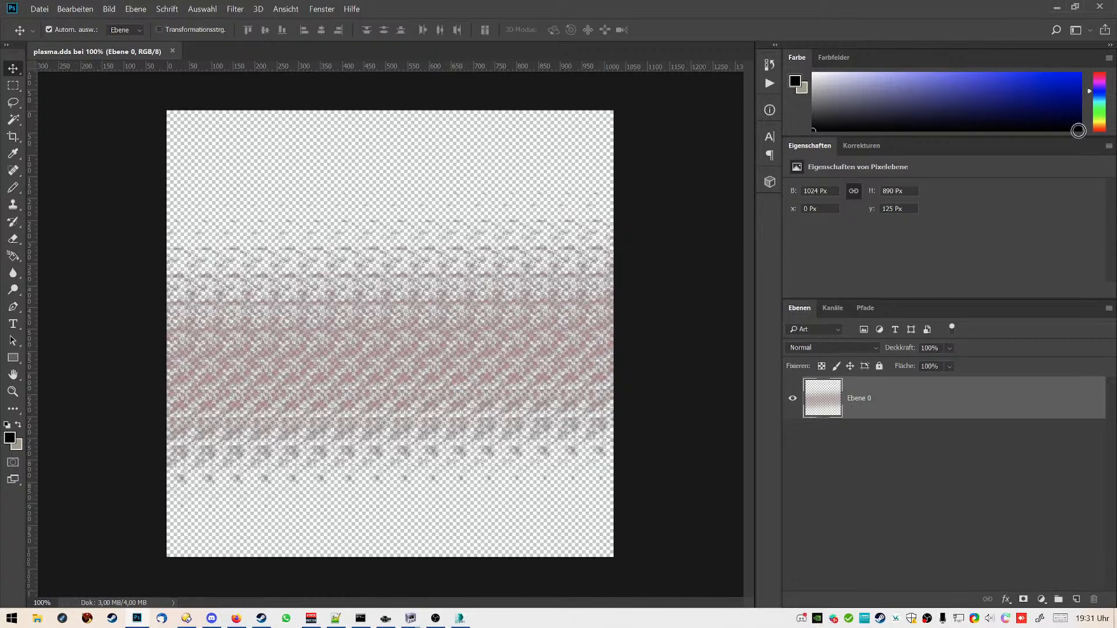
Return to floor.nif in NifSkope and examine the PT_Frame.dds frame grid on the floor plane up close
{"action": "left_click", "coordinate": [1060, 8]}
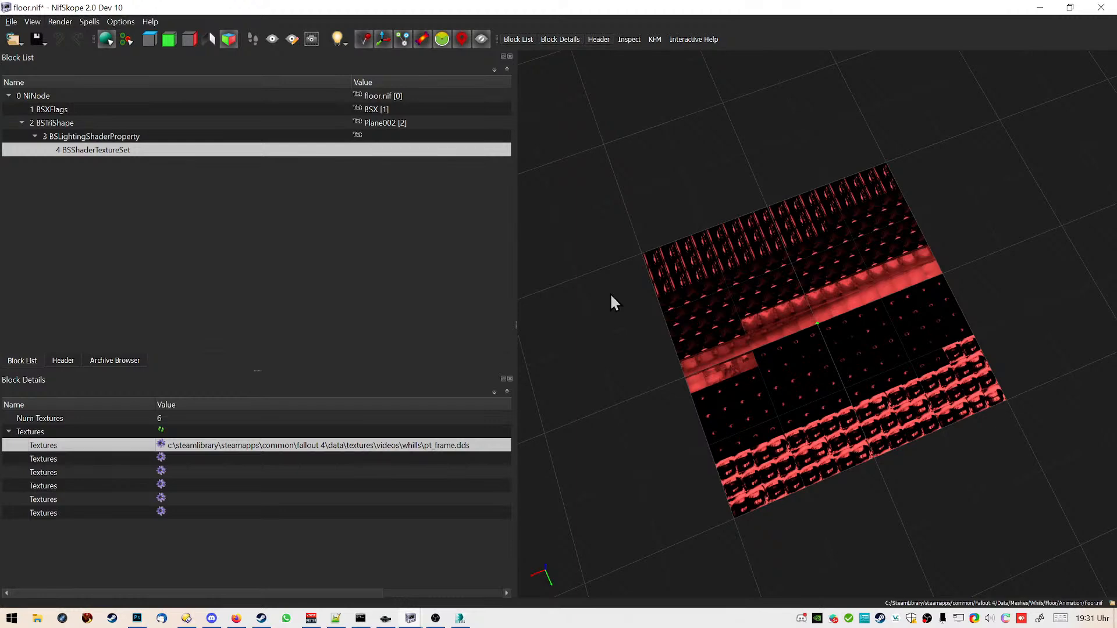
{"action": "left_click_drag", "start_coordinate": [854, 281], "coordinate": [941, 260]}
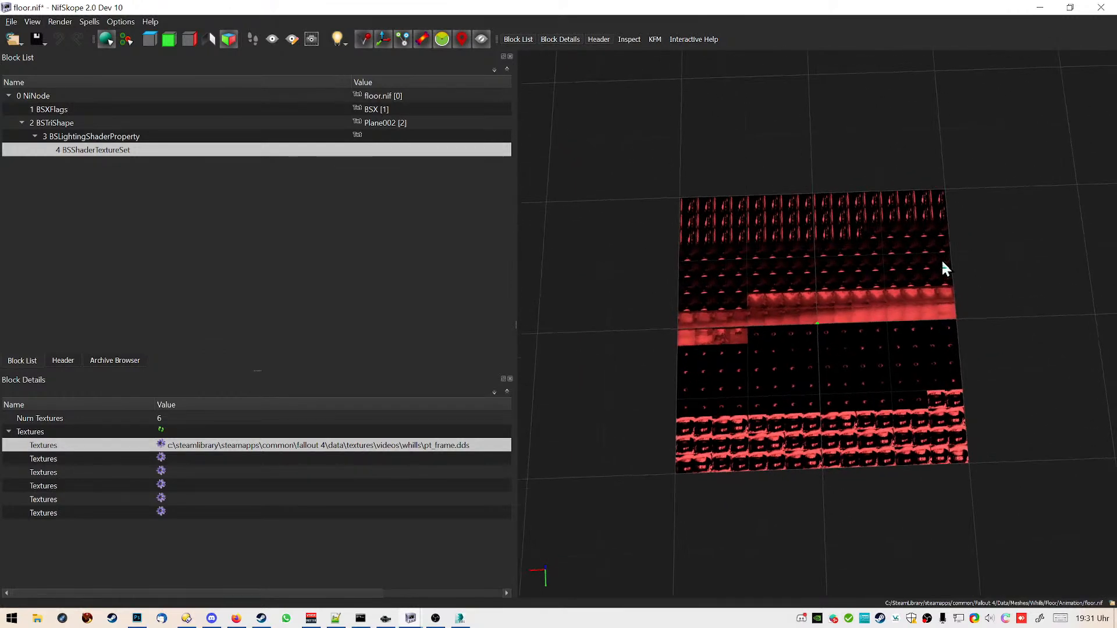
{"action": "scroll", "coordinate": [873, 307], "scroll_direction": "up", "scroll_amount": 5}
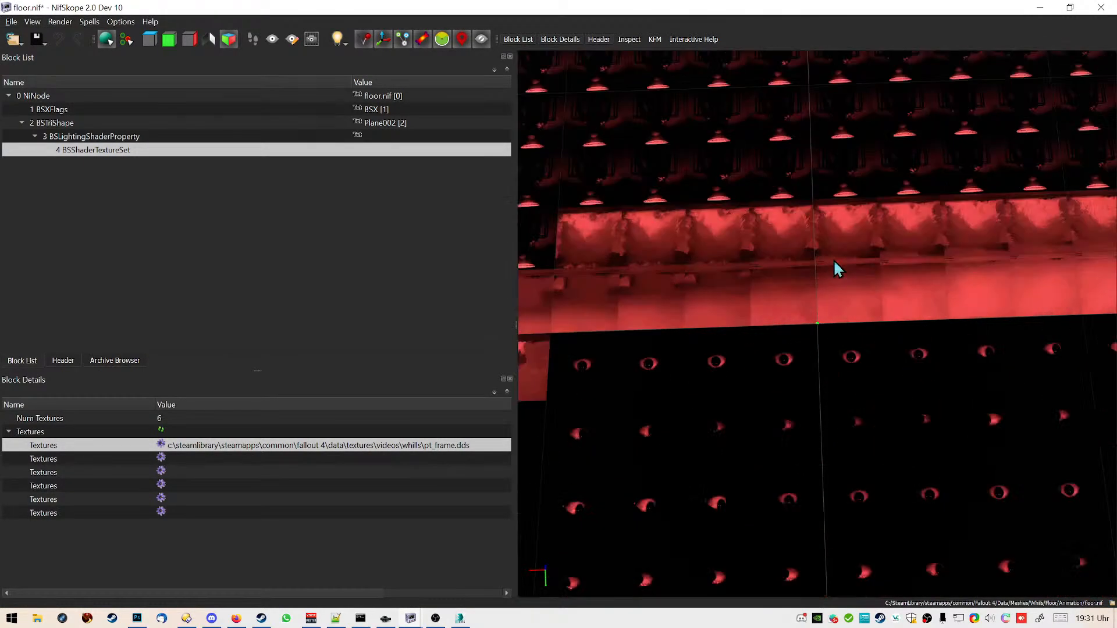
{"action": "scroll", "coordinate": [838, 270], "scroll_direction": "down", "scroll_amount": 2}
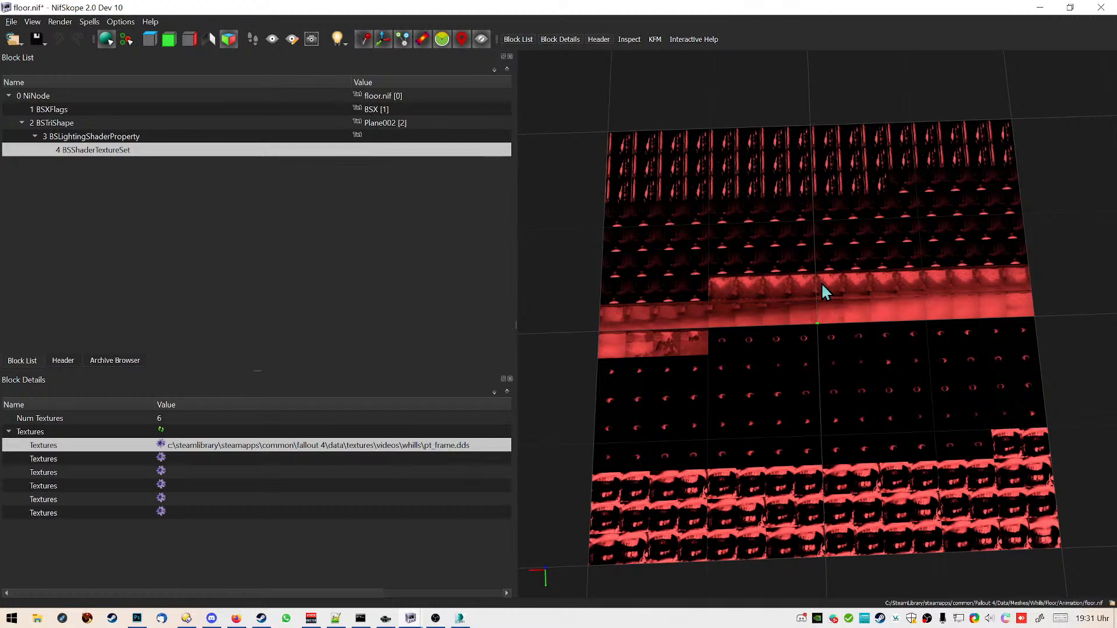
{"action": "scroll", "coordinate": [806, 200], "scroll_direction": "up", "scroll_amount": 6}
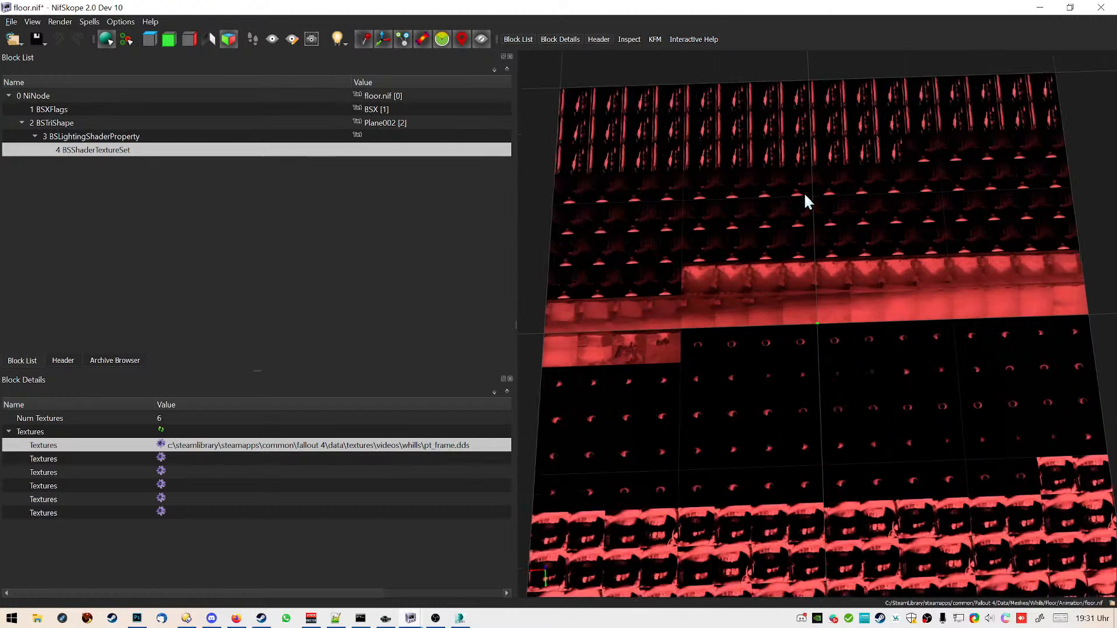
{"action": "scroll", "coordinate": [805, 195], "scroll_direction": "down", "scroll_amount": 5}
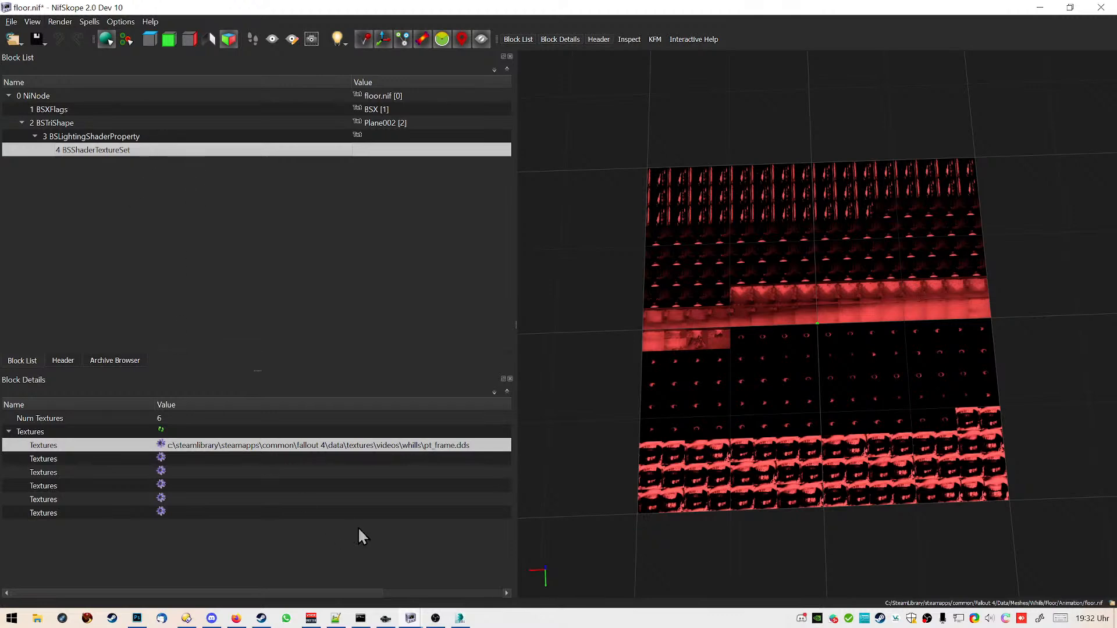
Reload Floor-anim1.nif from disk to view the plasma texture on its floor from above, and close that file's window
{"action": "mouse_move", "coordinate": [419, 618]}
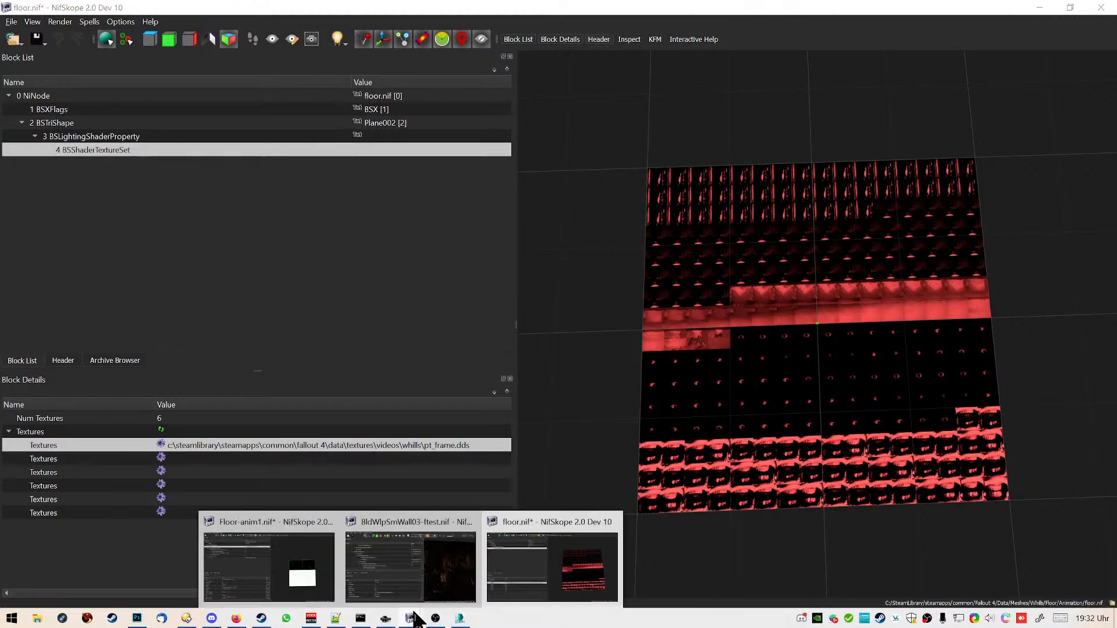
{"action": "left_click", "coordinate": [314, 574]}
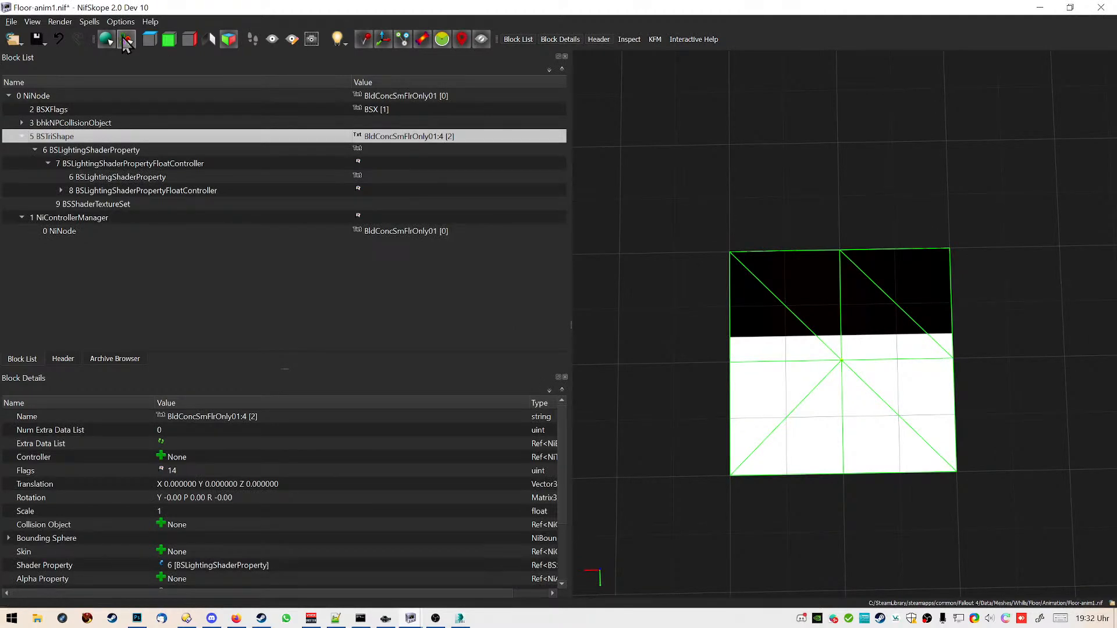
{"action": "left_click", "coordinate": [11, 22]}
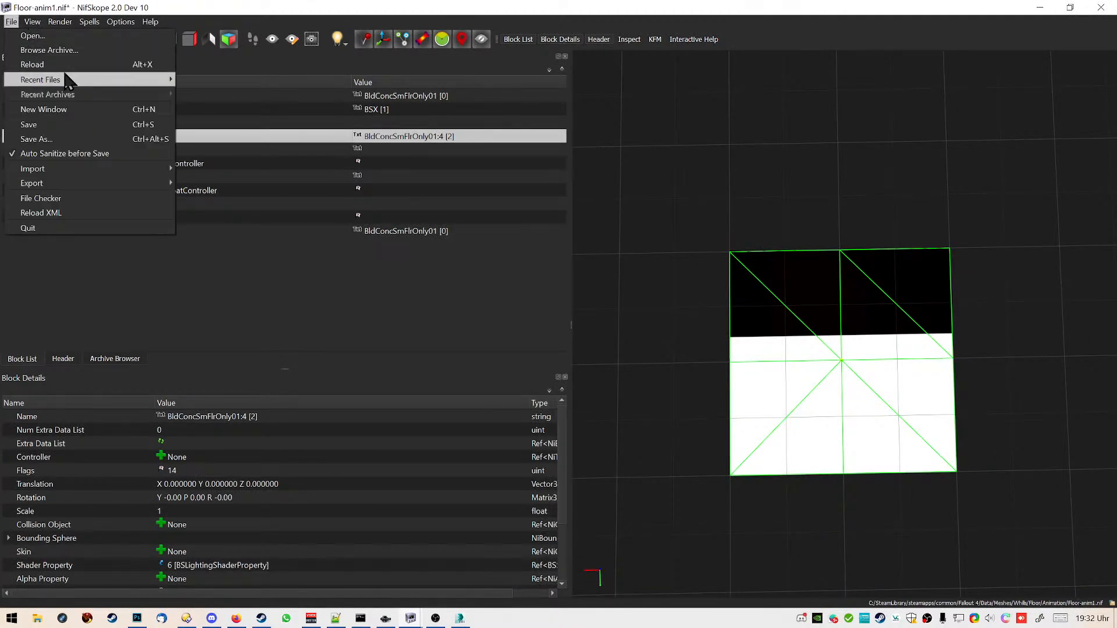
{"action": "left_click", "coordinate": [64, 69]}
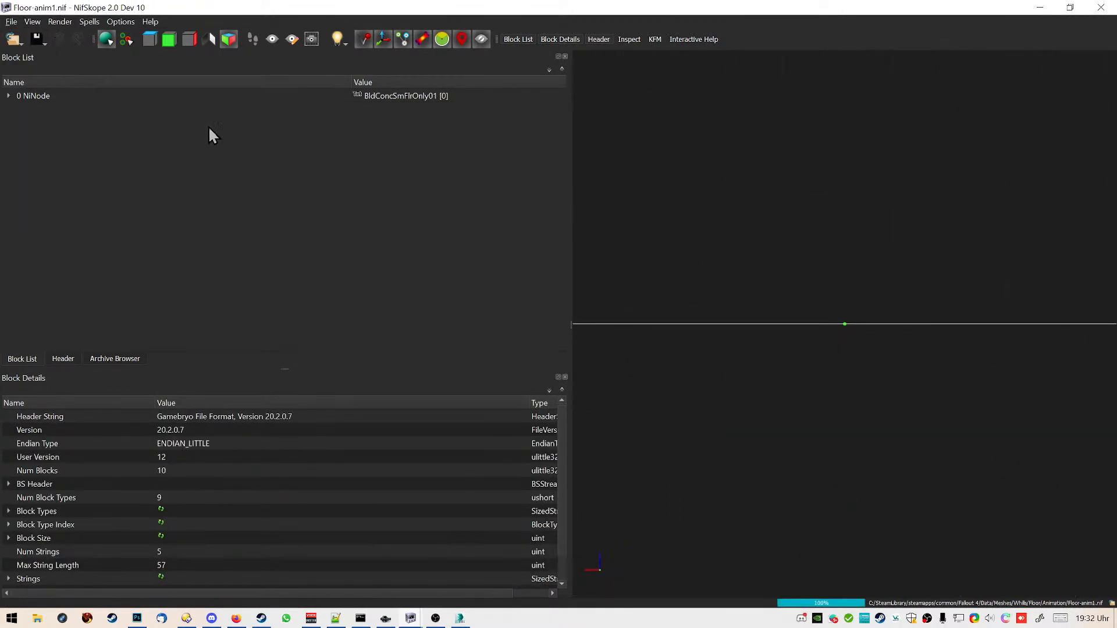
{"action": "mouse_move", "coordinate": [661, 277]}
{"action": "left_mouse_down"}
{"action": "mouse_move", "coordinate": [666, 303]}
{"action": "mouse_move", "coordinate": [661, 284]}
{"action": "left_mouse_up"}
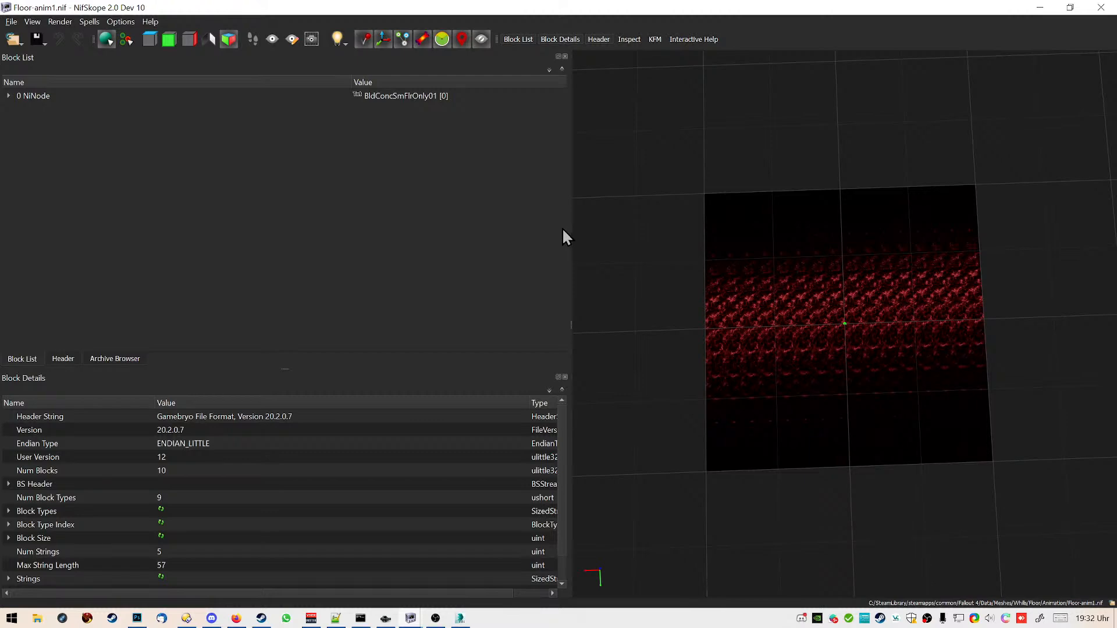
{"action": "left_click", "coordinate": [1099, 12]}
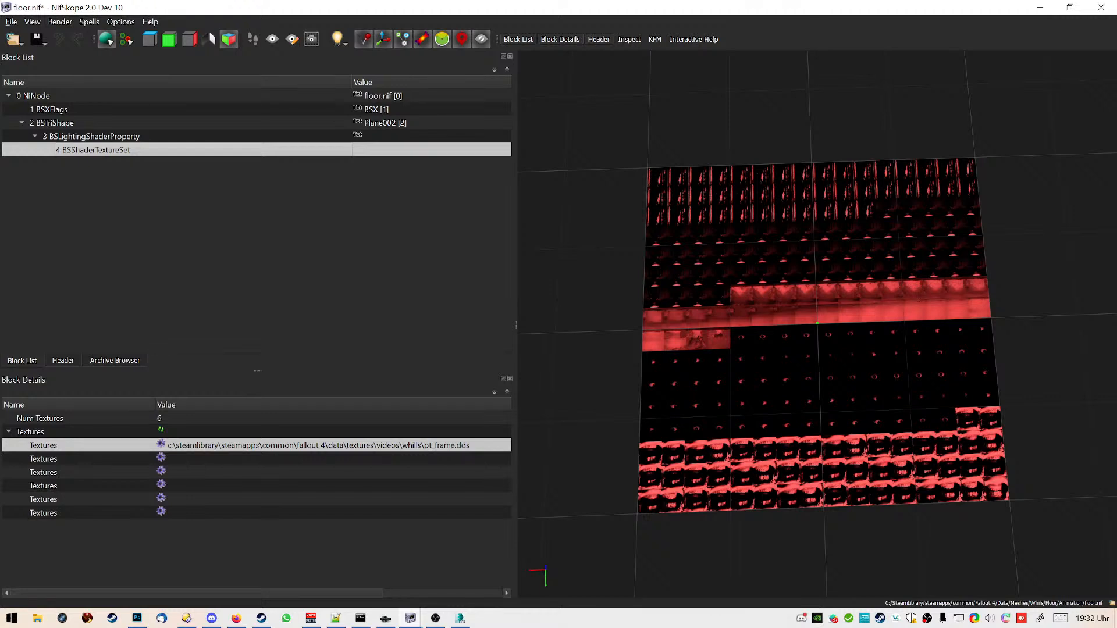
Add a BSLightingShaderPropertyFloatController as the controller of the BSLightingShaderProperty under Plane002 in floor.nif
{"action": "left_click", "coordinate": [64, 97]}
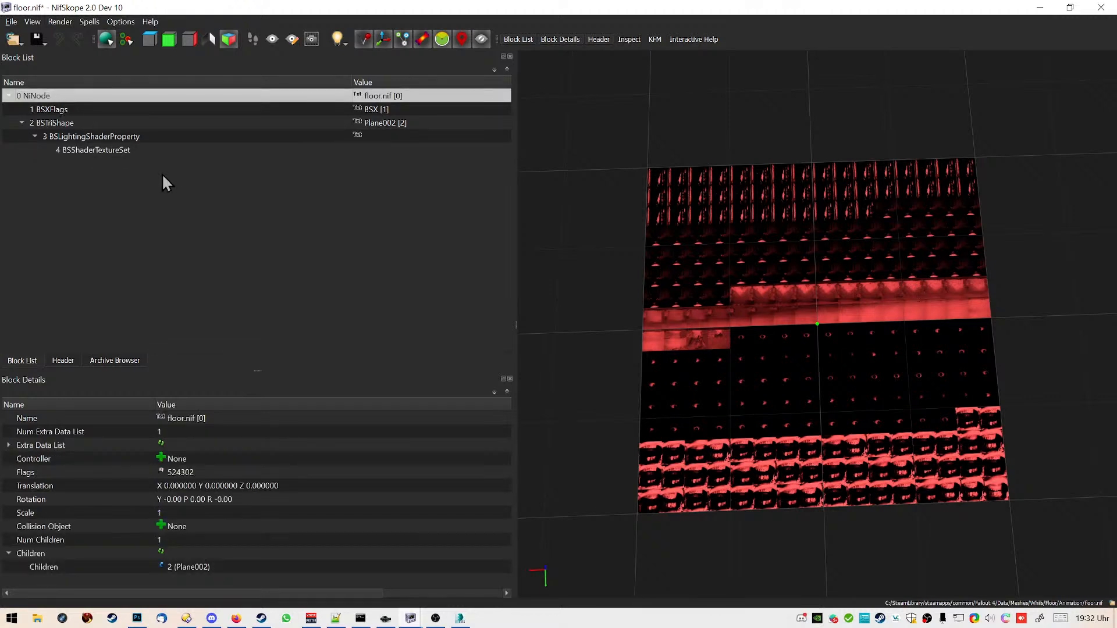
{"action": "left_click", "coordinate": [163, 459]}
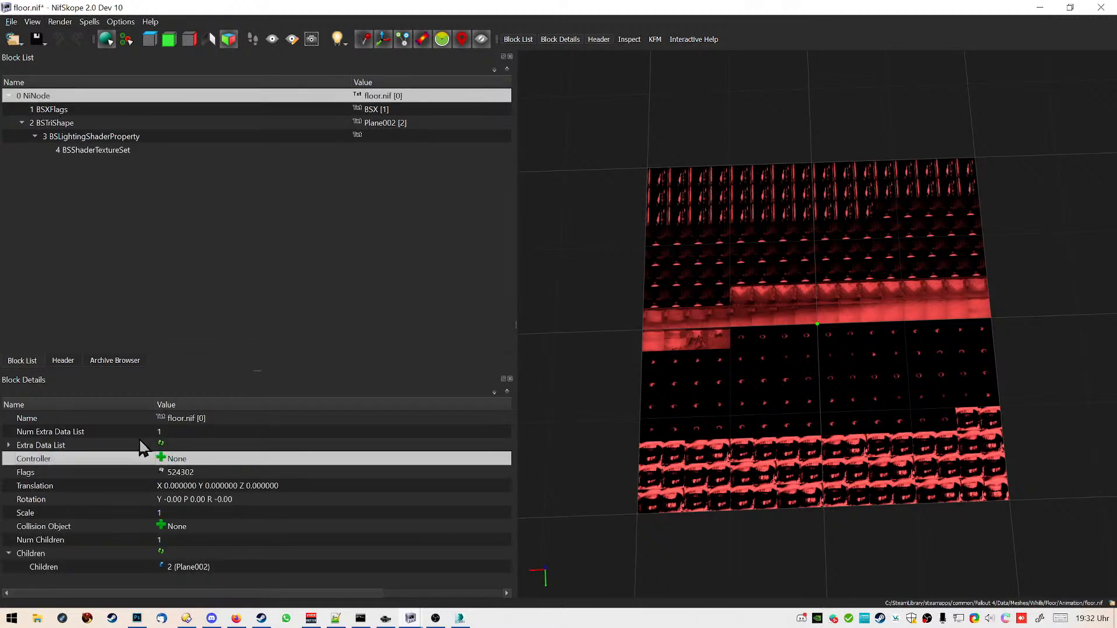
{"action": "left_click", "coordinate": [127, 138]}
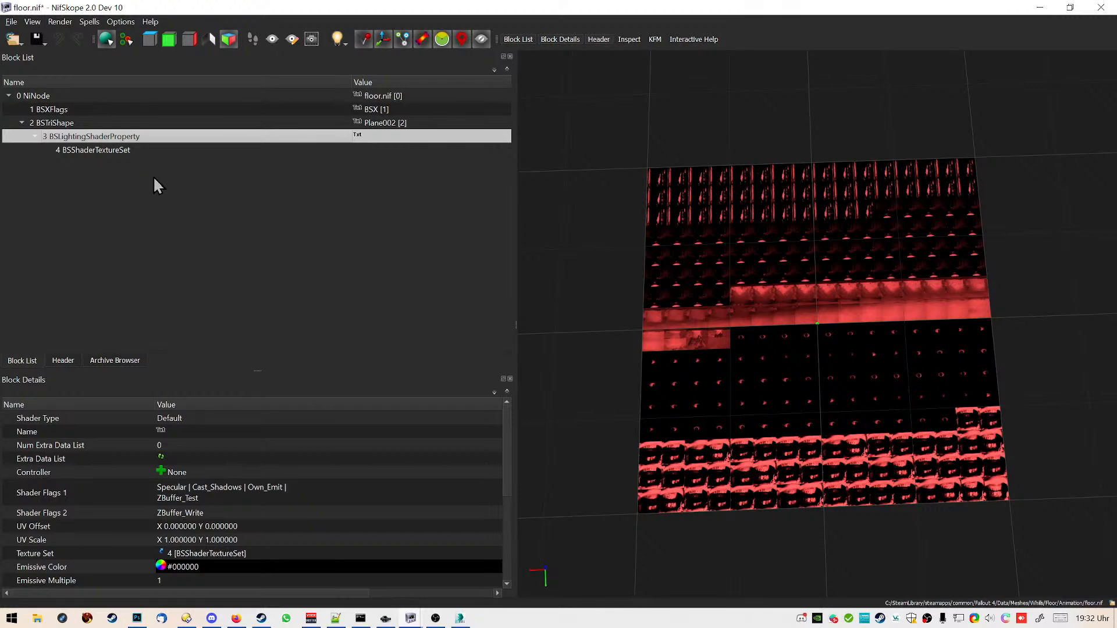
{"action": "left_click", "coordinate": [83, 150]}
{"action": "left_click", "coordinate": [108, 136]}
{"action": "left_click", "coordinate": [162, 469]}
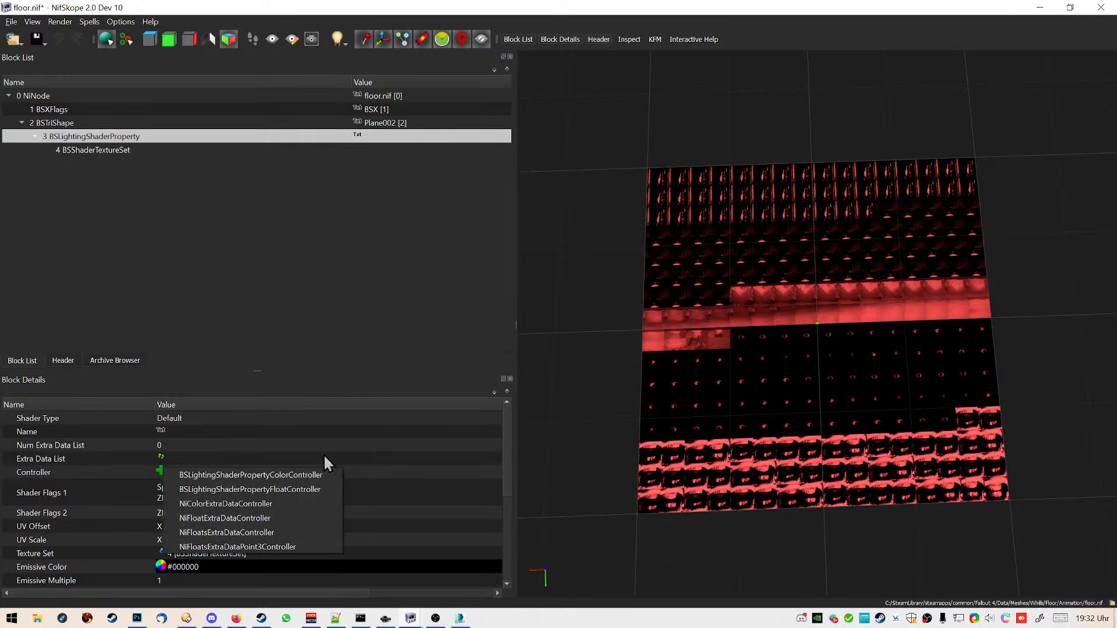
{"action": "left_click", "coordinate": [330, 491]}
Set the new float controller's controlled variable to V Scale
{"action": "double_click", "coordinate": [197, 526]}
{"action": "scroll", "coordinate": [387, 524], "scroll_direction": "down", "scroll_amount": 3}
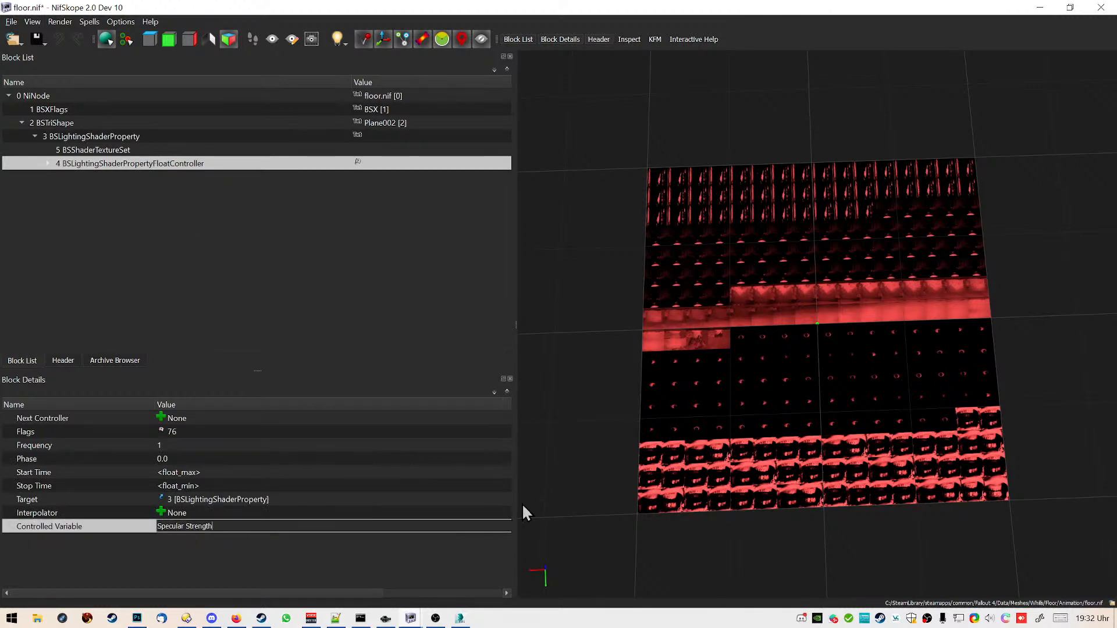
{"action": "left_click_drag", "start_coordinate": [517, 497], "coordinate": [659, 500]}
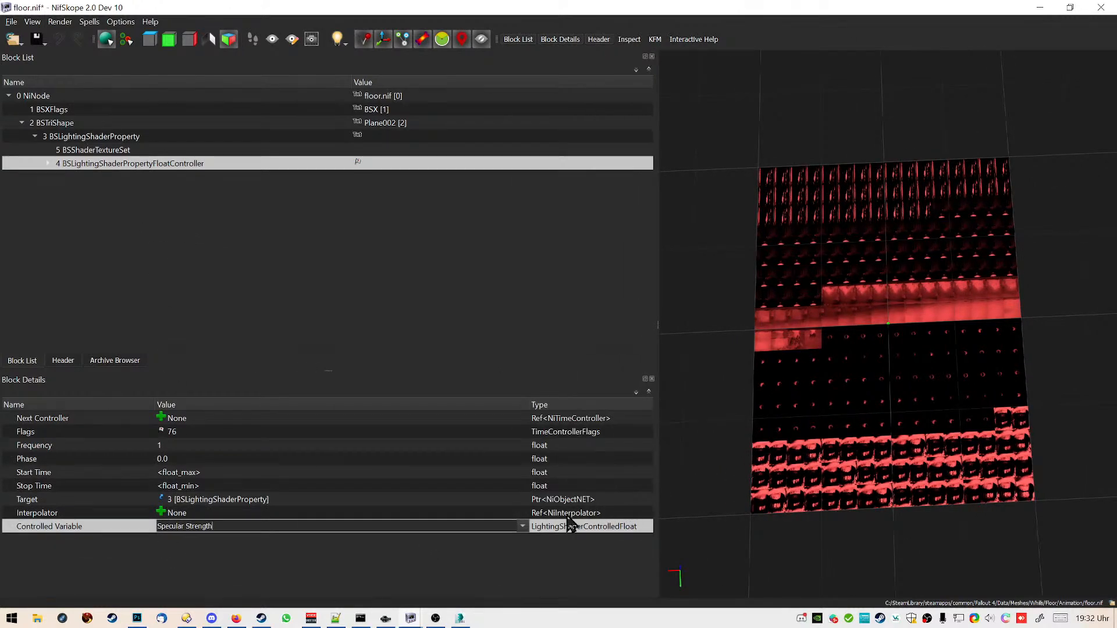
{"action": "left_click", "coordinate": [521, 526]}
{"action": "scroll", "coordinate": [430, 501], "scroll_direction": "down", "scroll_amount": 4}
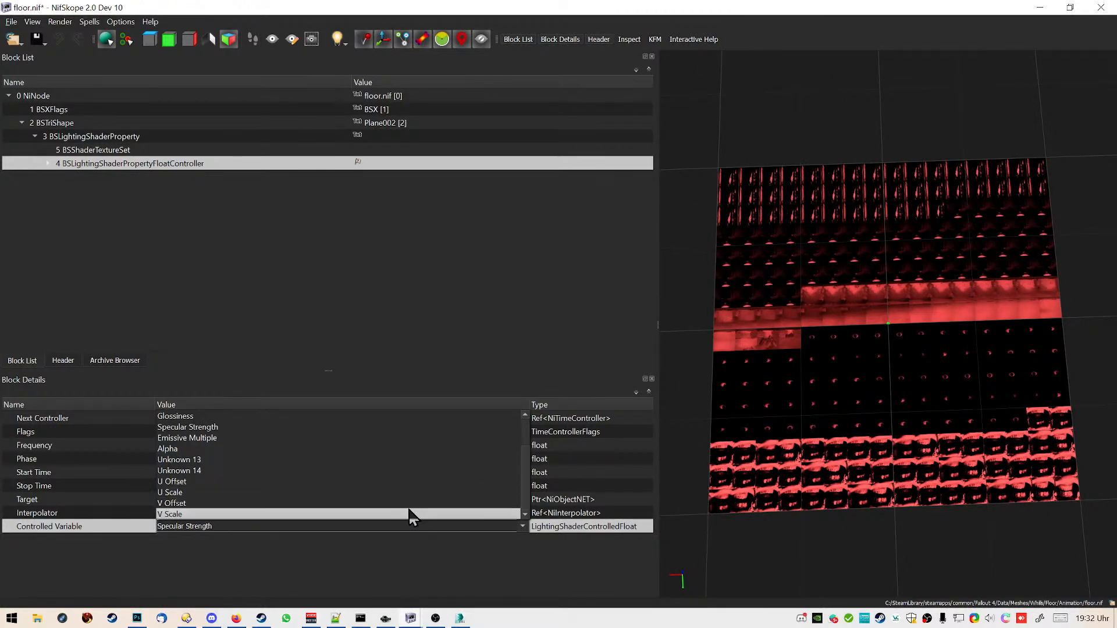
{"action": "left_click", "coordinate": [391, 515]}
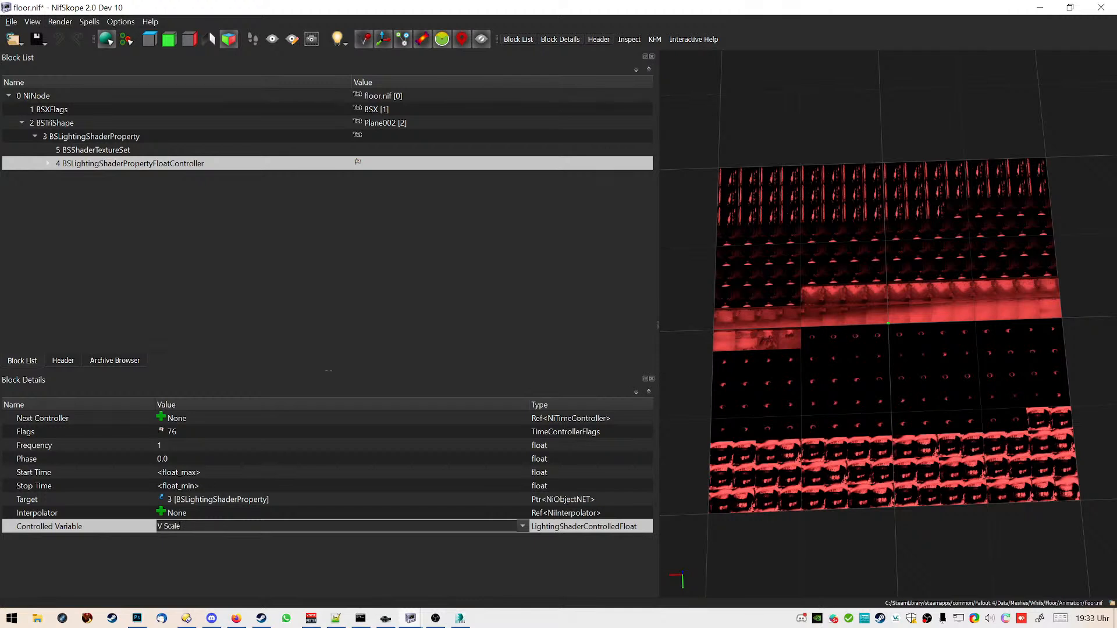
{"action": "key", "text": "Return"}
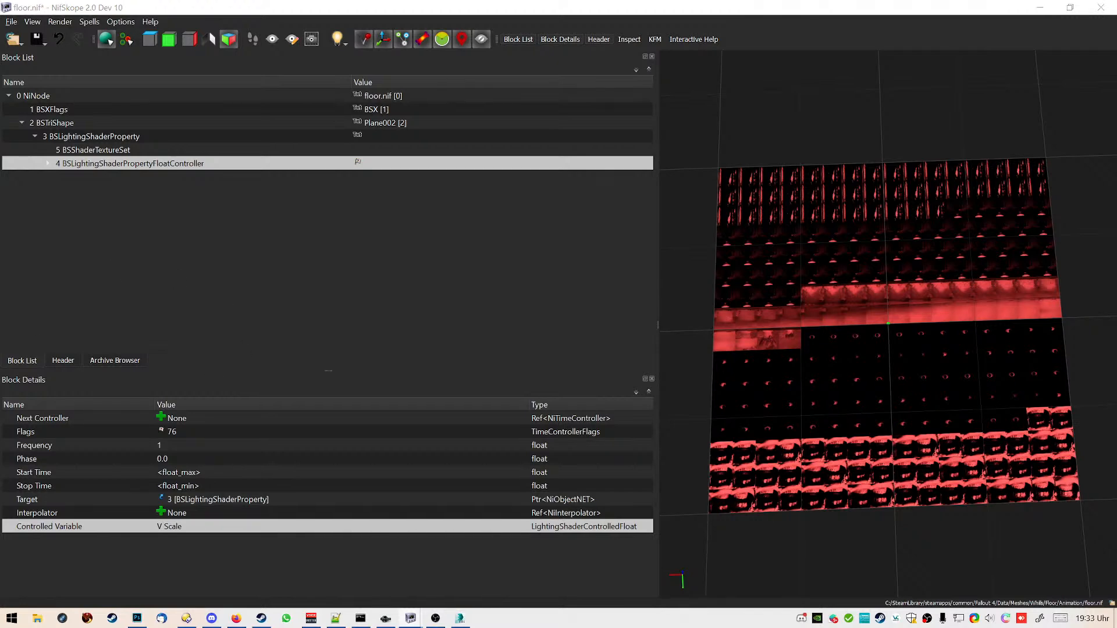
Change the float controller's controlled variable to V Offset
{"action": "double_click", "coordinate": [224, 526]}
{"action": "left_click", "coordinate": [523, 526]}
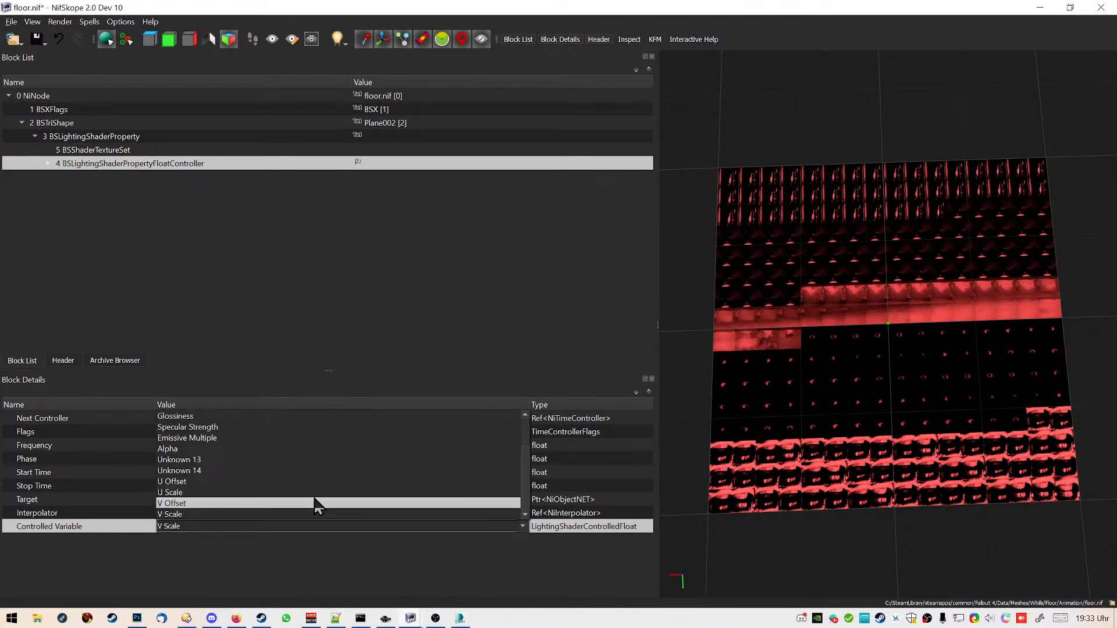
{"action": "left_click", "coordinate": [314, 502]}
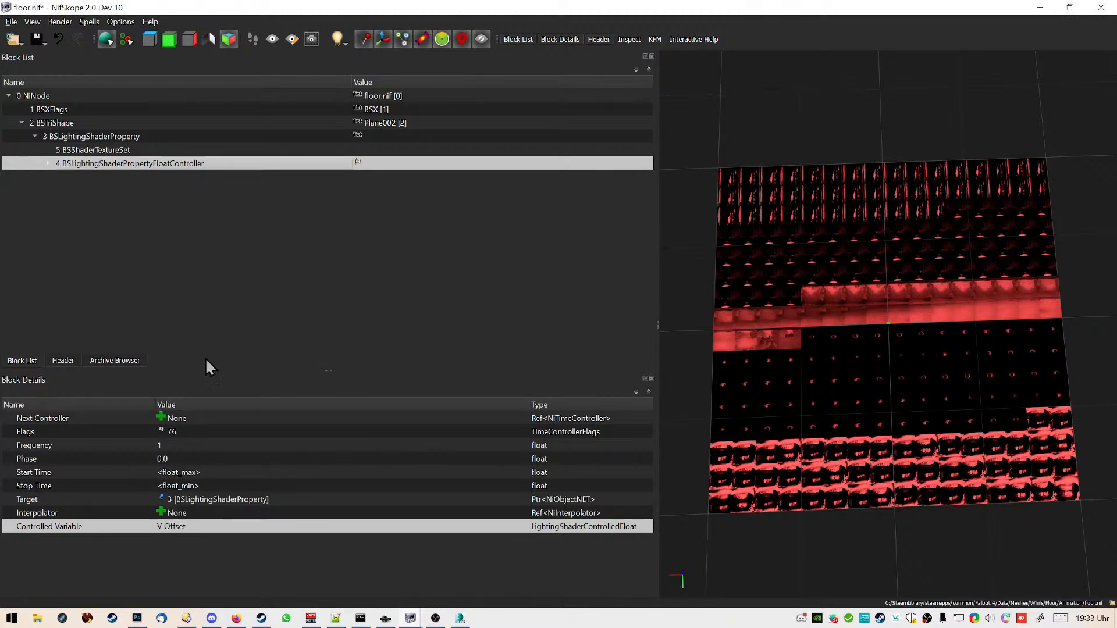
Chain a second BSLightingShaderPropertyFloatController as the first one's next controller and set its controlled variable to U Offset
{"action": "left_click", "coordinate": [162, 417]}
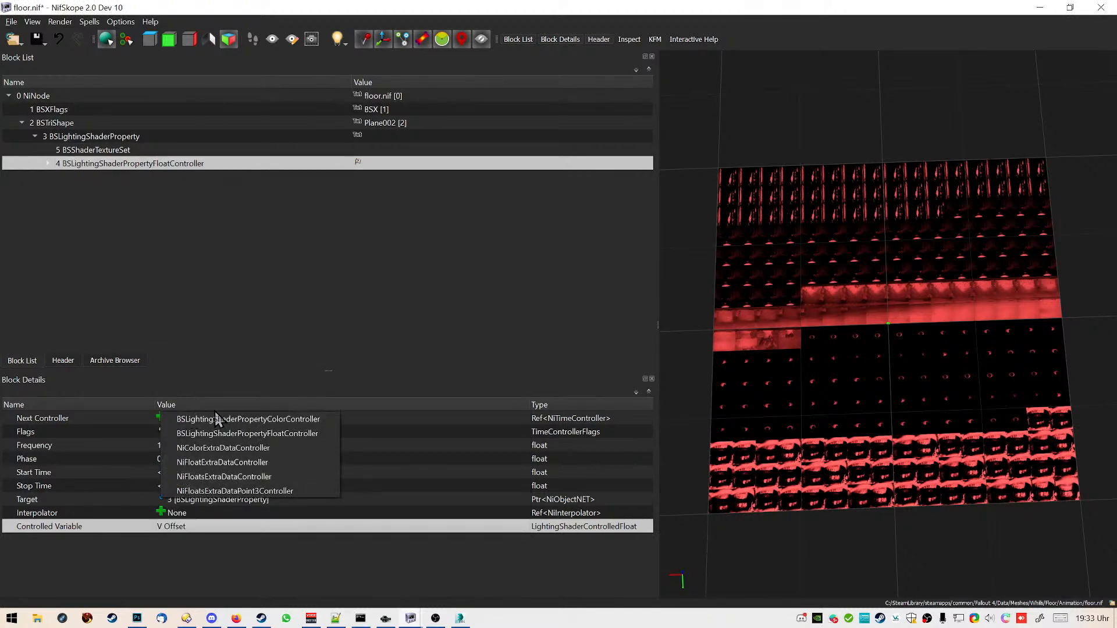
{"action": "left_click", "coordinate": [326, 434]}
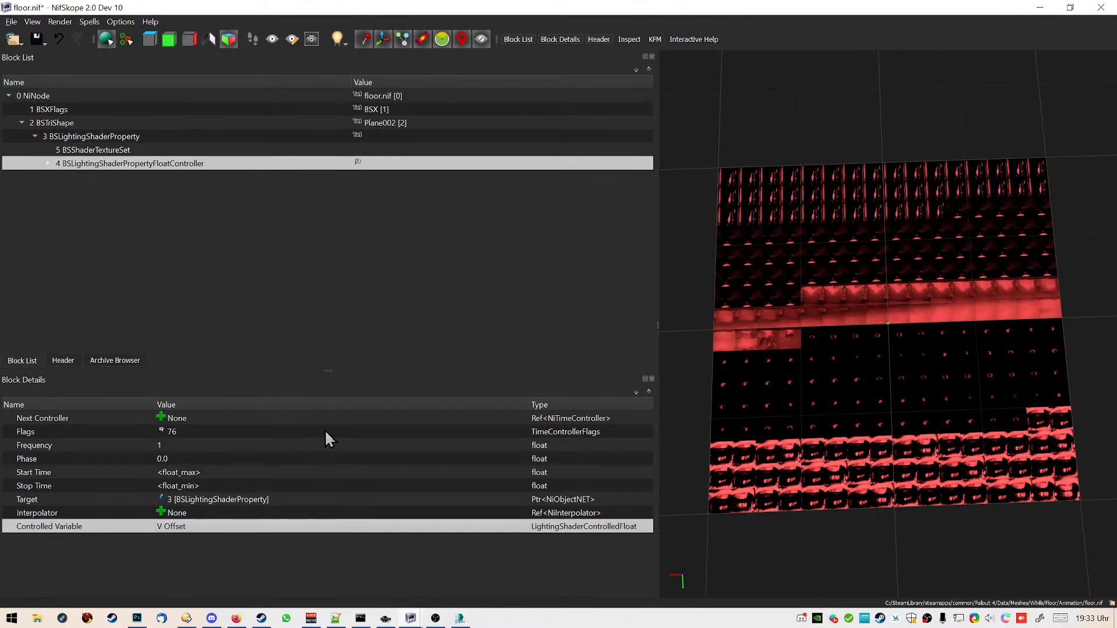
{"action": "double_click", "coordinate": [540, 527]}
{"action": "left_click", "coordinate": [522, 524]}
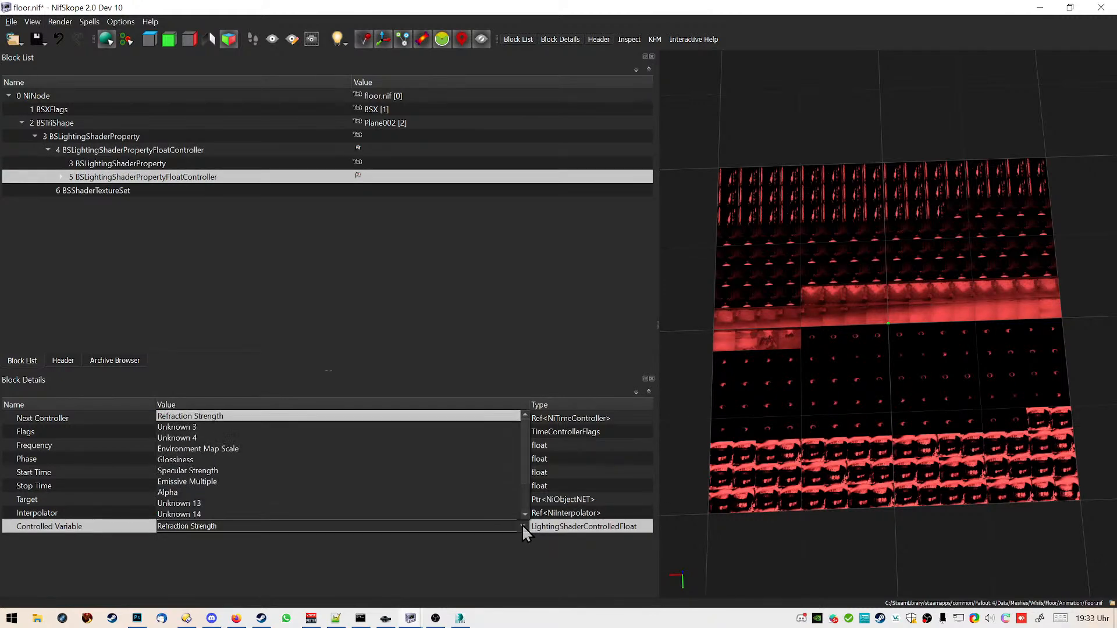
{"action": "left_click", "coordinate": [438, 483]}
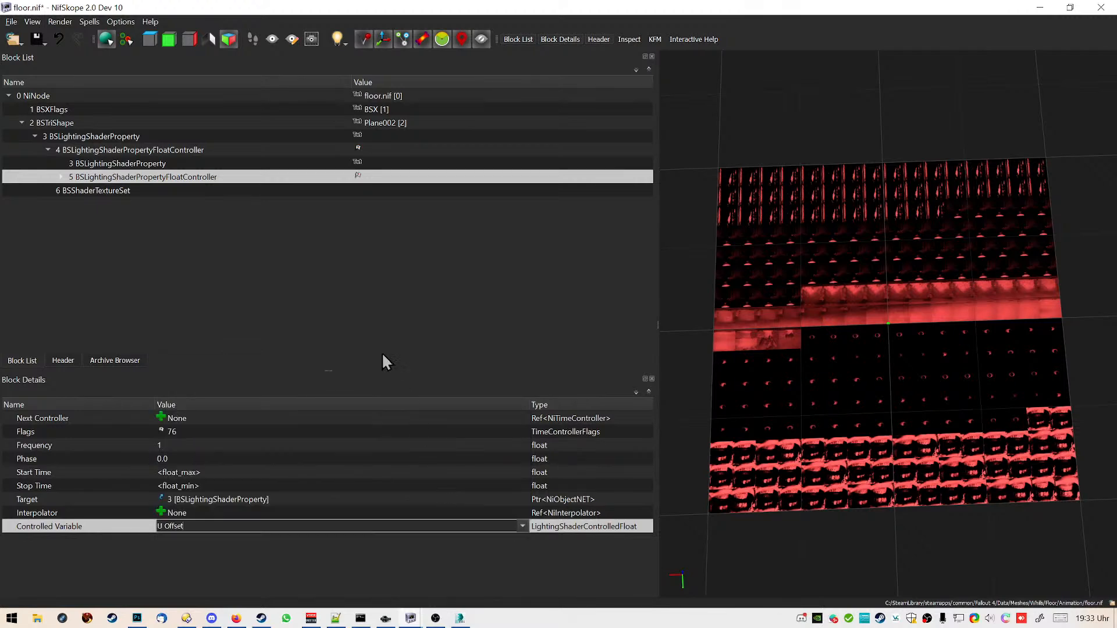
{"action": "left_click", "coordinate": [358, 299]}
{"action": "left_click", "coordinate": [117, 152]}
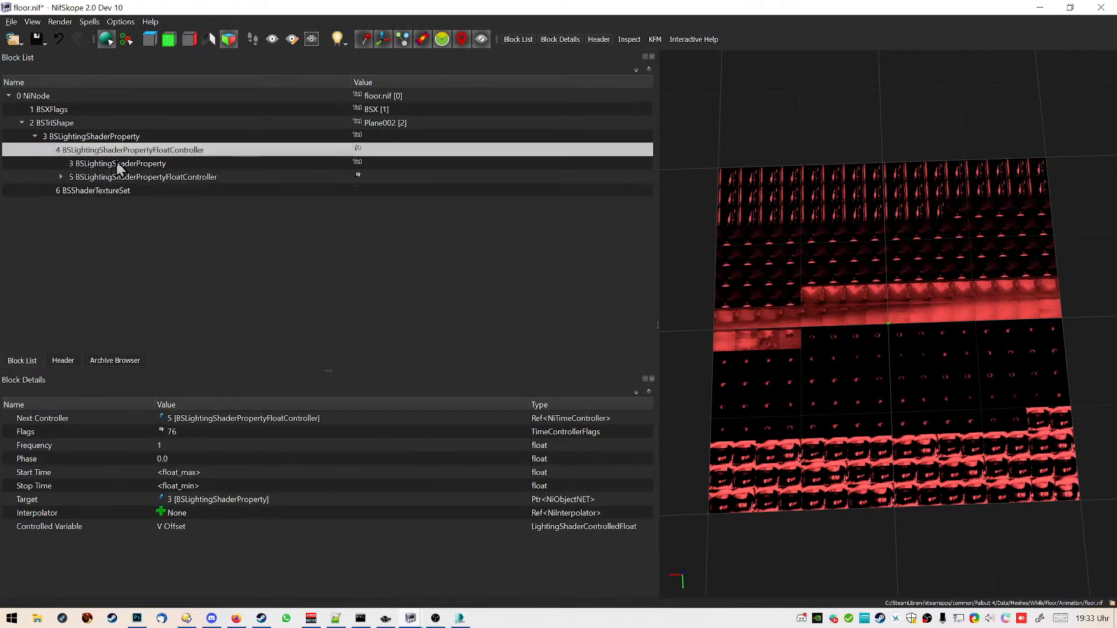
Set the UV Scale of the BSLightingShaderProperty under Plane002 to X 0.06 and Y 0.06
{"action": "left_click", "coordinate": [81, 137]}
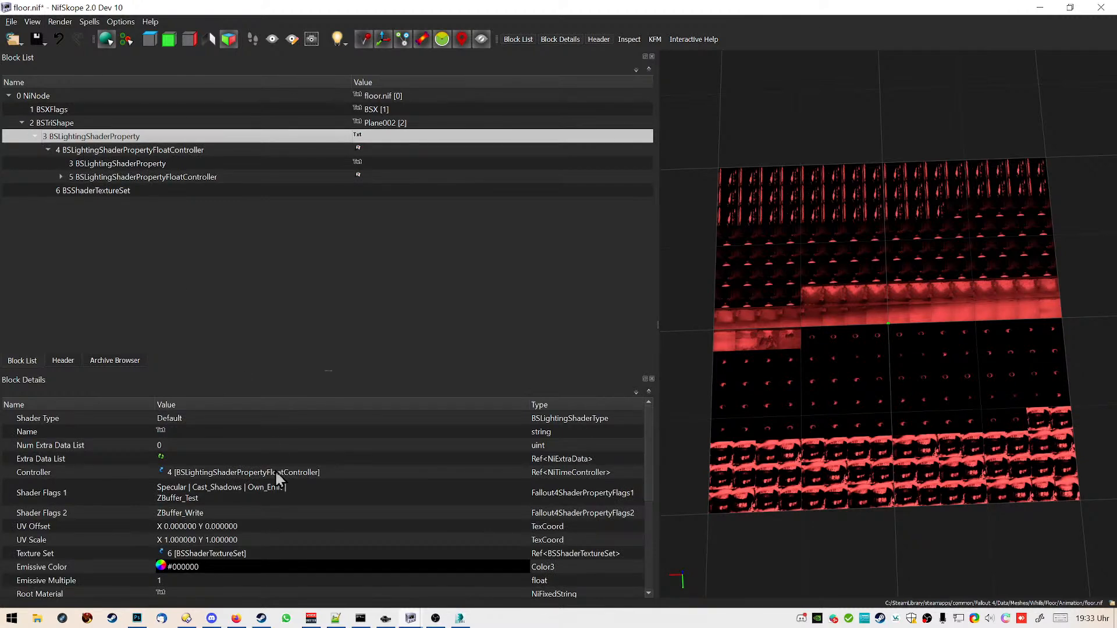
{"action": "double_click", "coordinate": [180, 540]}
{"action": "type", "text": "0.06"}
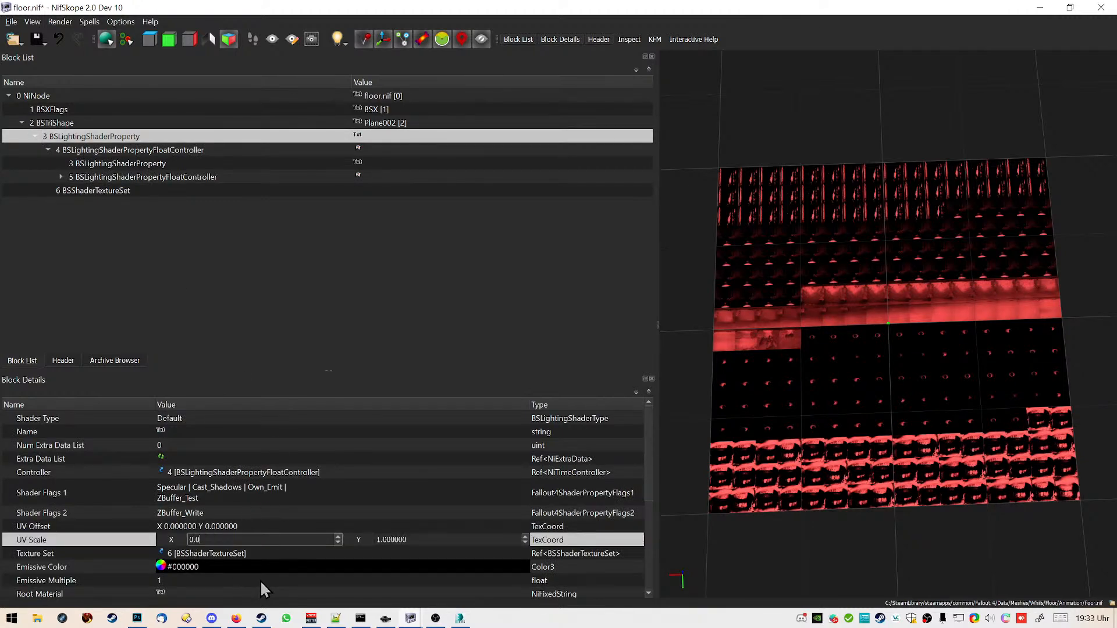
{"action": "left_click", "coordinate": [433, 540]}
{"action": "double_click", "coordinate": [434, 540]}
{"action": "type", "text": "0.06"}
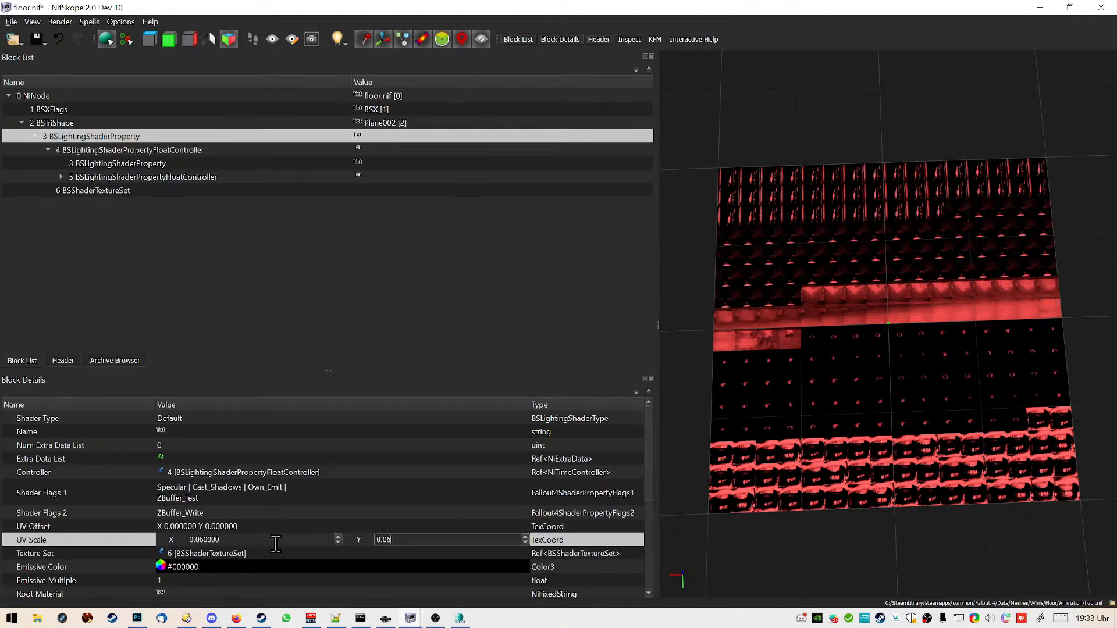
{"action": "key", "text": "Return"}
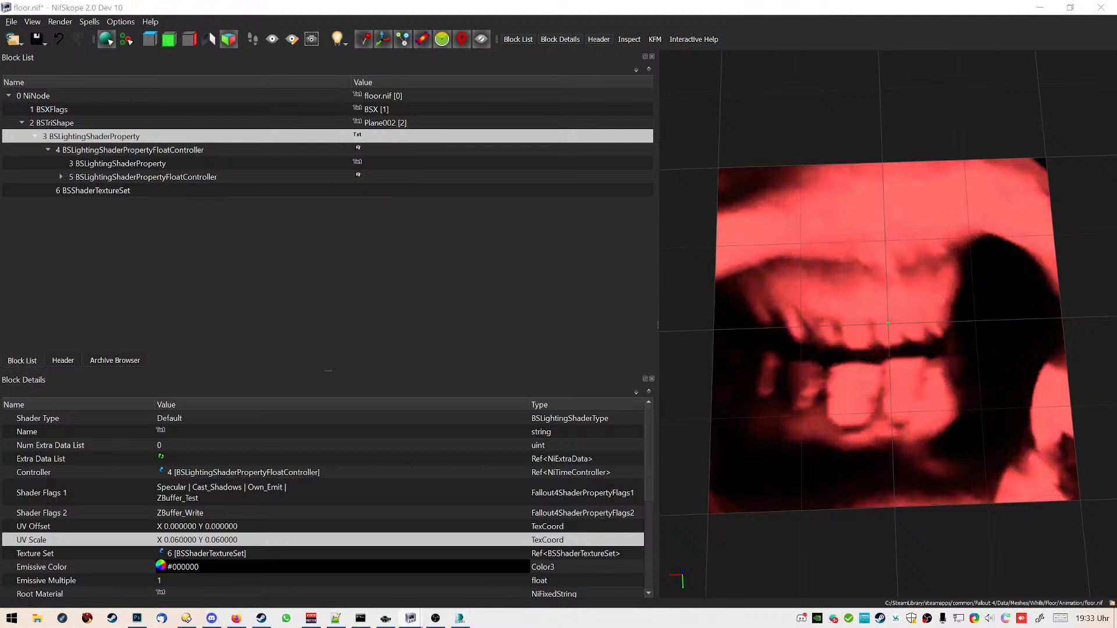
Try a UV Scale X value of 0.068 on the BSLightingShaderProperty
{"action": "double_click", "coordinate": [233, 539]}
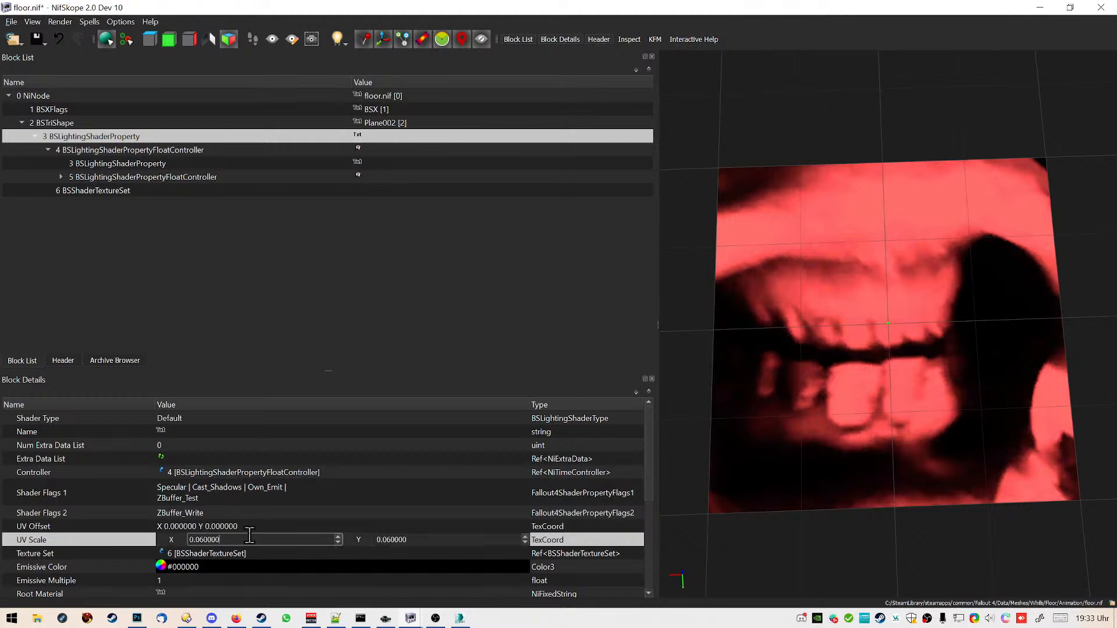
{"action": "key", "text": "BackSpace"}
{"action": "key", "text": "BackSpace"}
{"action": "key", "text": "BackSpace"}
{"action": "key", "text": "BackSpace"}
{"action": "type", "text": "8"}
{"action": "key", "text": "Return"}
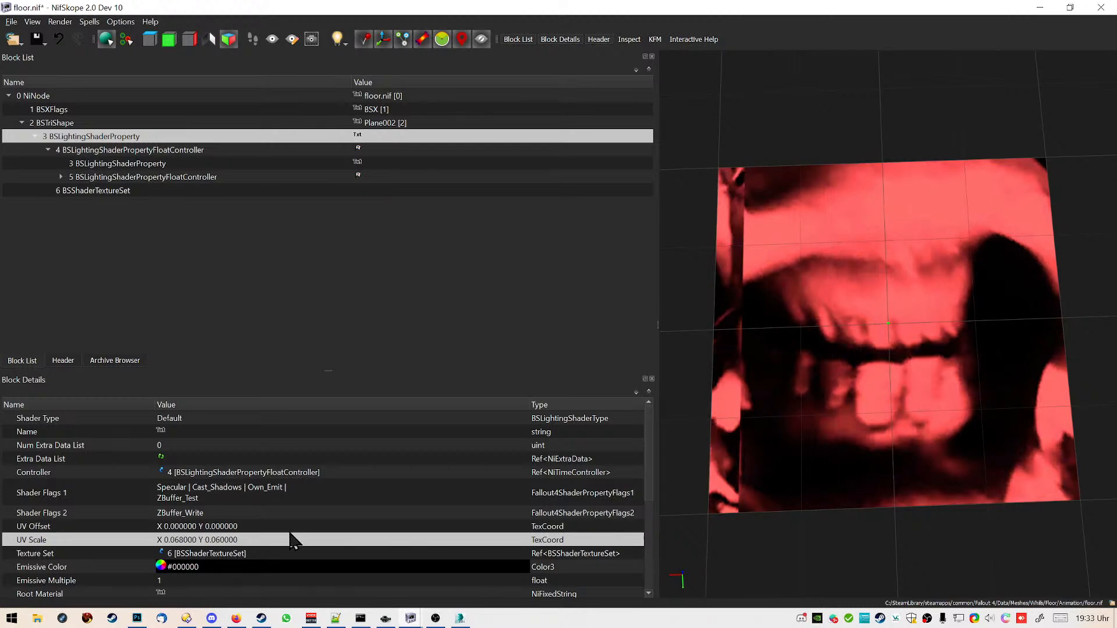
Try a smaller UV Scale X value of 0.065 on the shader property
{"action": "double_click", "coordinate": [194, 541]}
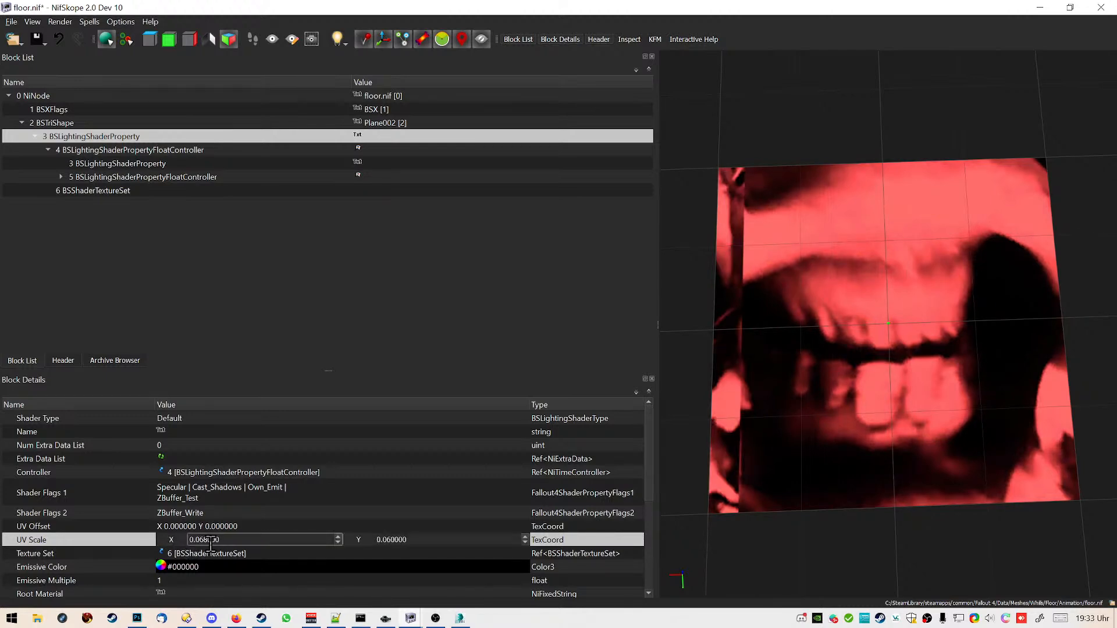
{"action": "left_click_drag", "start_coordinate": [203, 540], "coordinate": [327, 553]}
{"action": "key", "text": "BackSpace"}
{"action": "type", "text": "5"}
{"action": "key", "text": "Return"}
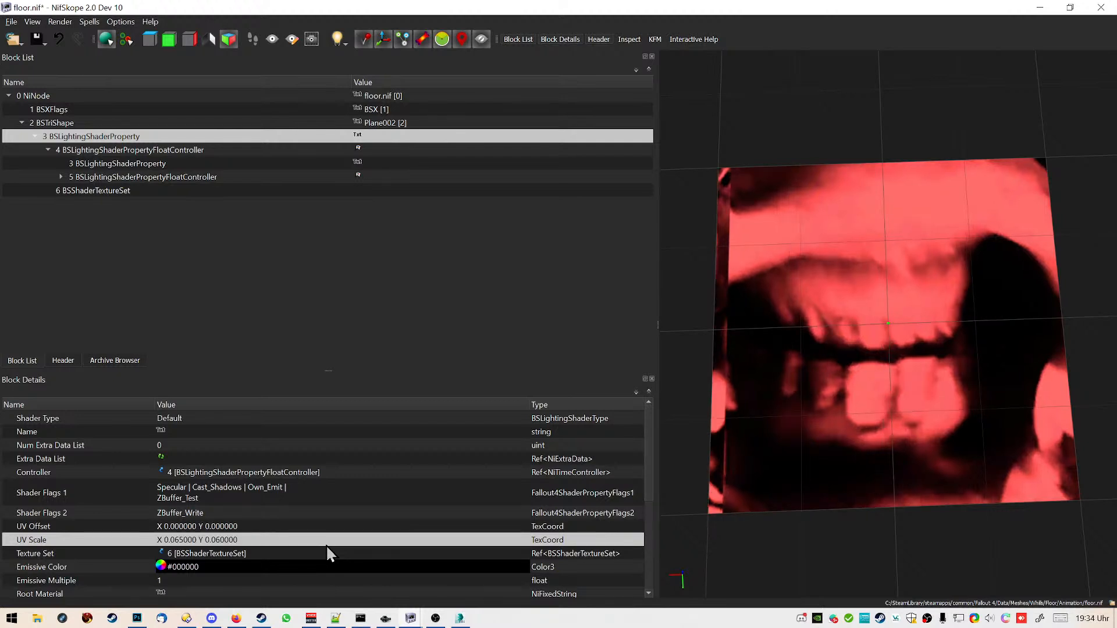
Return the shader property's UV Scale X to 0.06
{"action": "double_click", "coordinate": [194, 541]}
{"action": "left_click", "coordinate": [224, 540]}
{"action": "key", "text": "BackSpace"}
{"action": "key", "text": "BackSpace"}
{"action": "key", "text": "BackSpace"}
{"action": "key", "text": "BackSpace"}
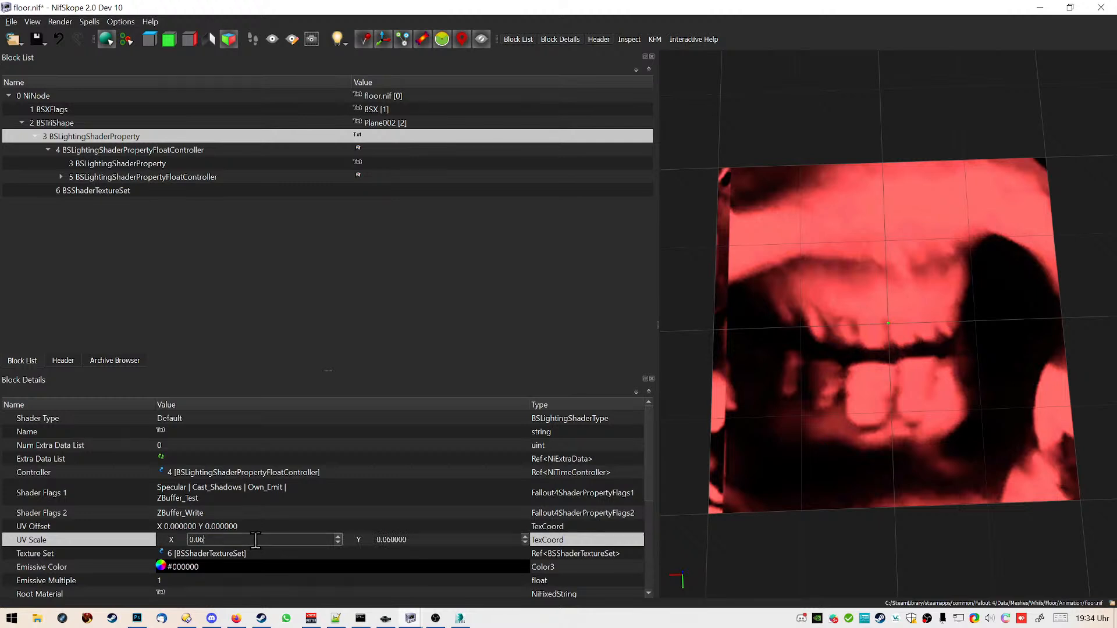
{"action": "type", "text": "0"}
{"action": "key", "text": "Return"}
Try a UV Scale Y value of 0.063 on the BSLightingShaderProperty
{"action": "double_click", "coordinate": [259, 540]}
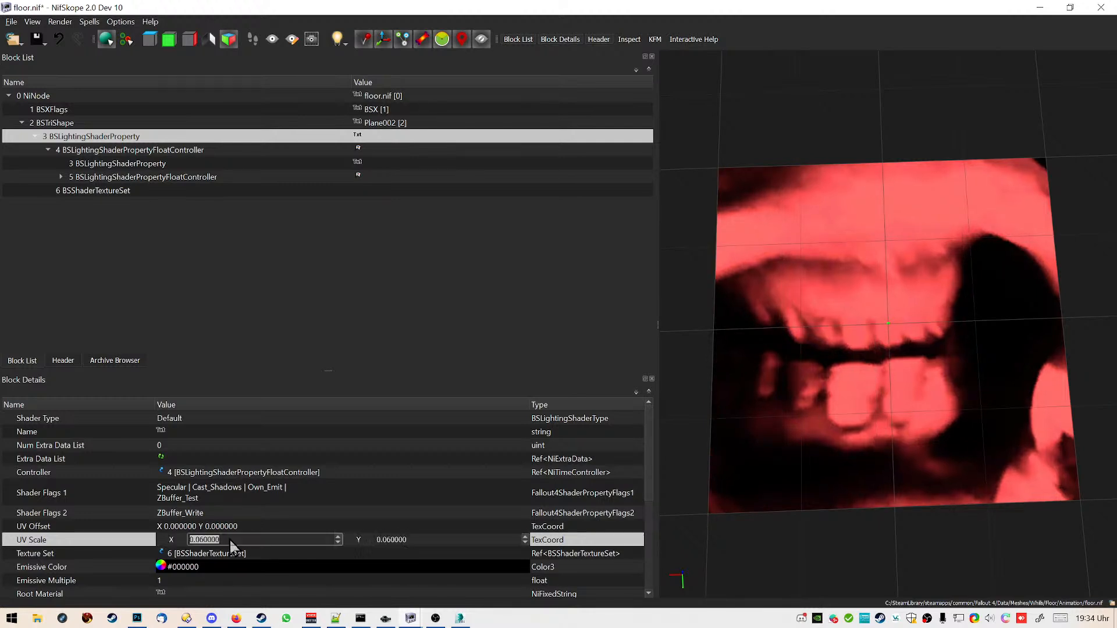
{"action": "left_click", "coordinate": [397, 540]}
{"action": "key", "text": "BackSpace"}
{"action": "key", "text": "BackSpace"}
{"action": "key", "text": "BackSpace"}
{"action": "key", "text": "BackSpace"}
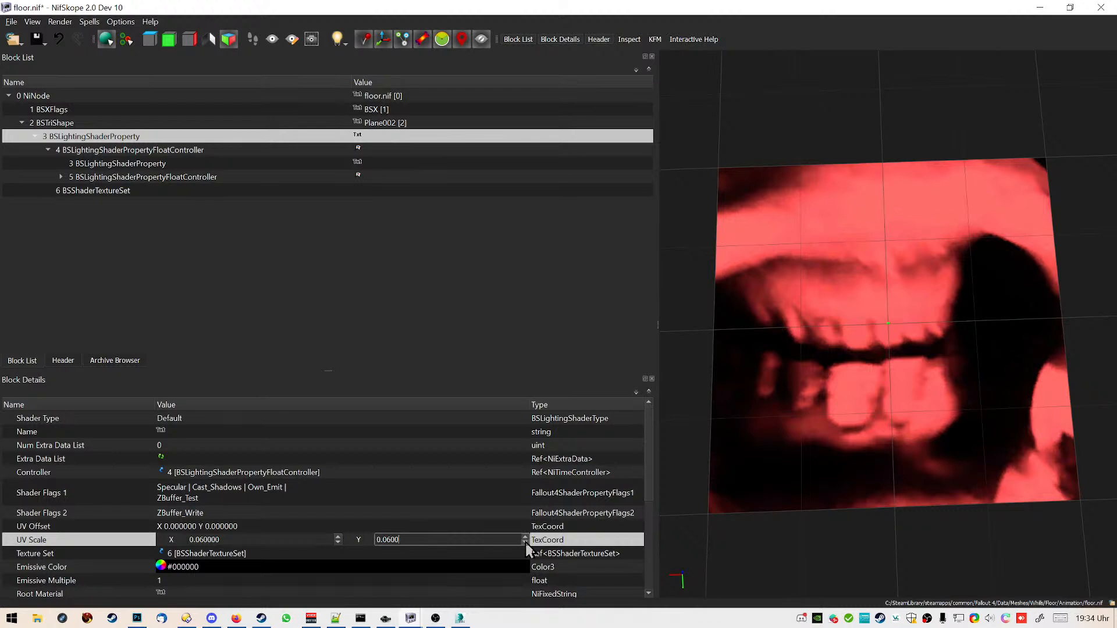
{"action": "type", "text": "3"}
{"action": "key", "text": "Return"}
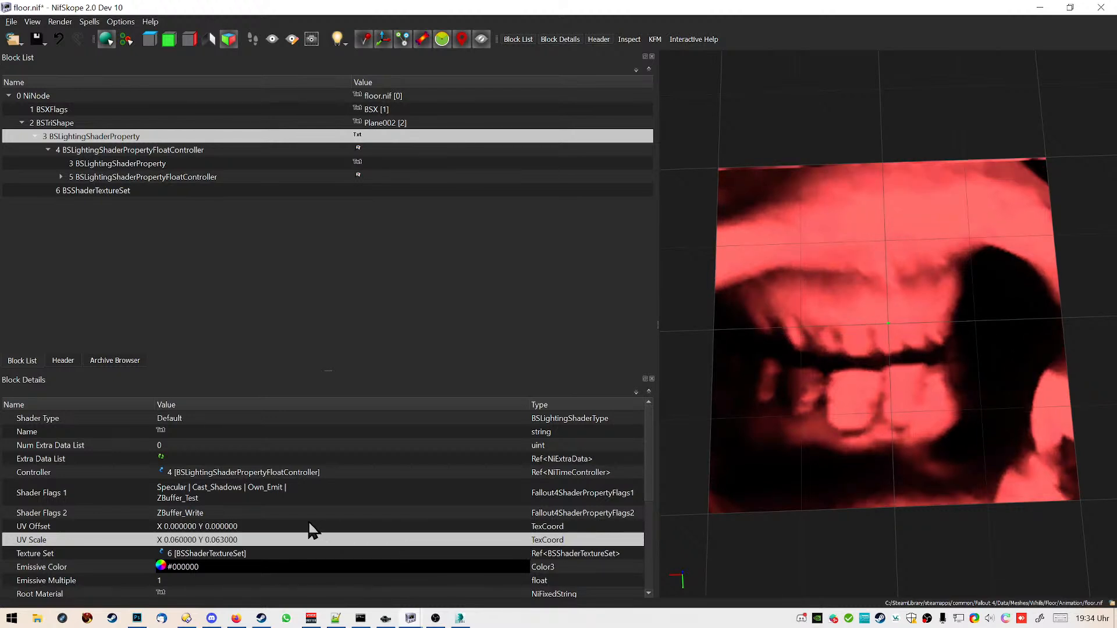
Set both the X and Y UV Scale of the BSLightingShaderProperty to 0.061
{"action": "double_click", "coordinate": [244, 540]}
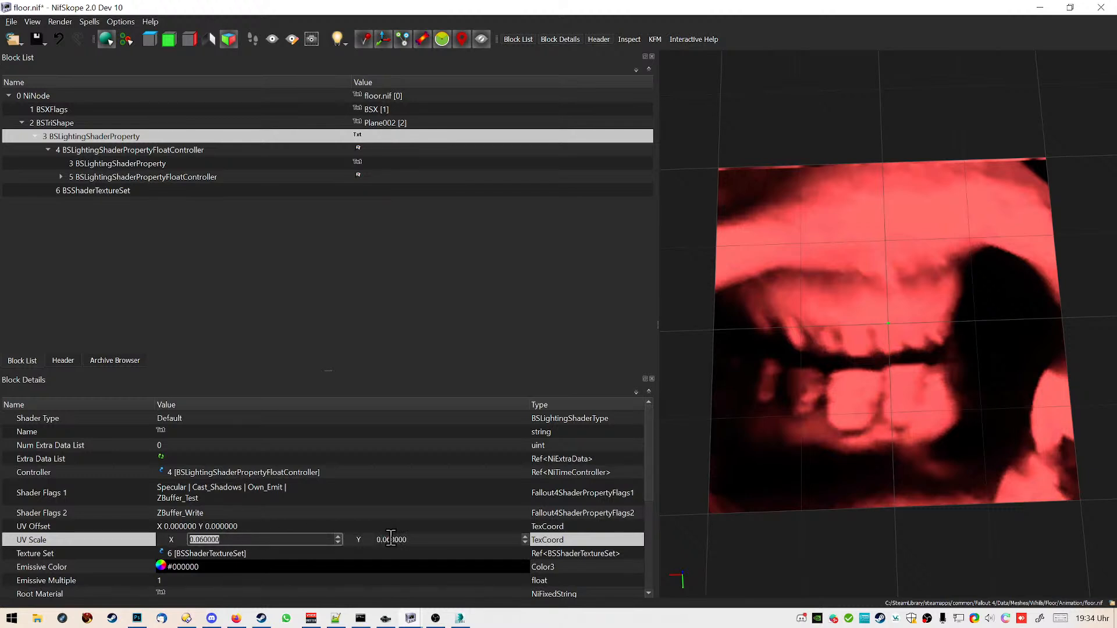
{"action": "left_click_drag", "start_coordinate": [389, 540], "coordinate": [456, 541]}
{"action": "type", "text": "1"}
{"action": "key", "text": "Return"}
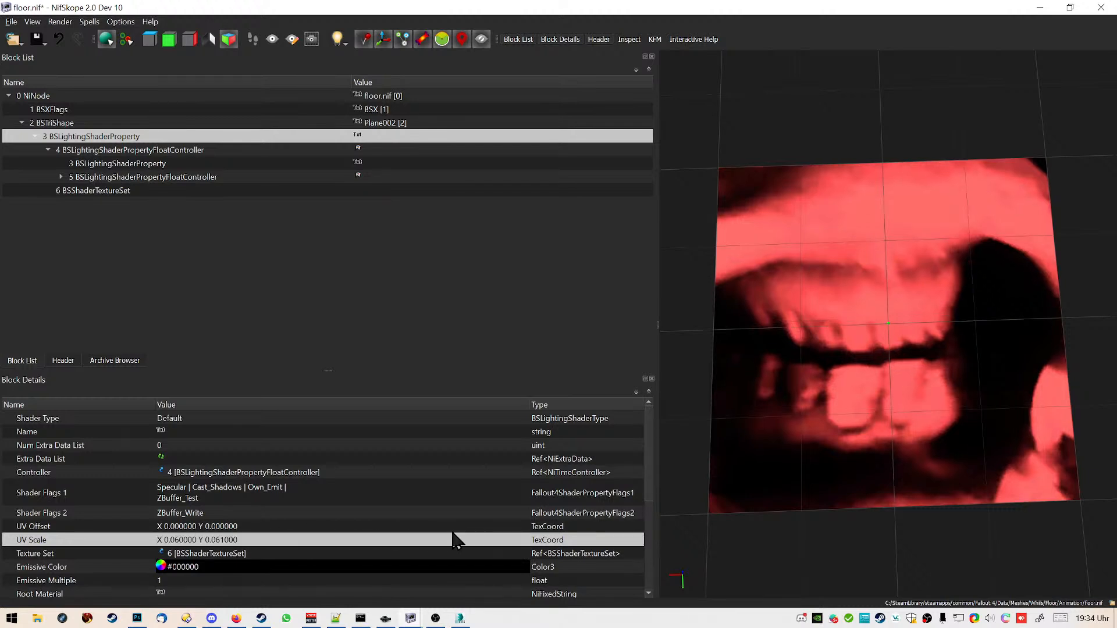
{"action": "double_click", "coordinate": [194, 542]}
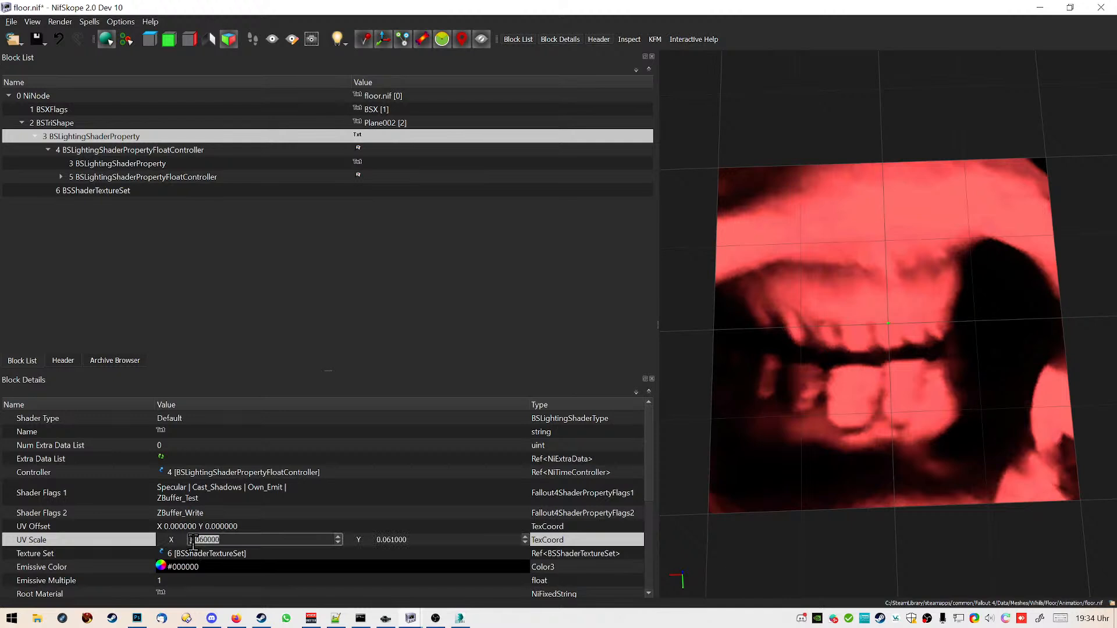
{"action": "left_click", "coordinate": [251, 542]}
{"action": "left_click_drag", "start_coordinate": [203, 541], "coordinate": [287, 534]}
{"action": "type", "text": "1"}
{"action": "key", "text": "Return"}
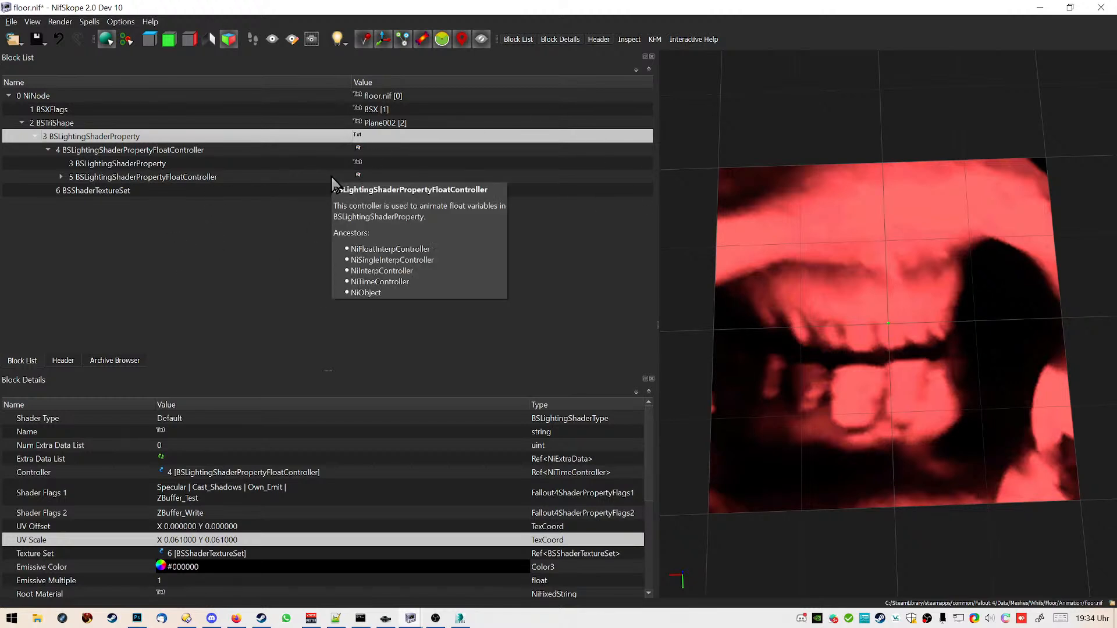
Review the settings of the two chained float controllers, comparing their targets and controlled variables
{"action": "left_click_drag", "start_coordinate": [745, 221], "coordinate": [909, 217]}
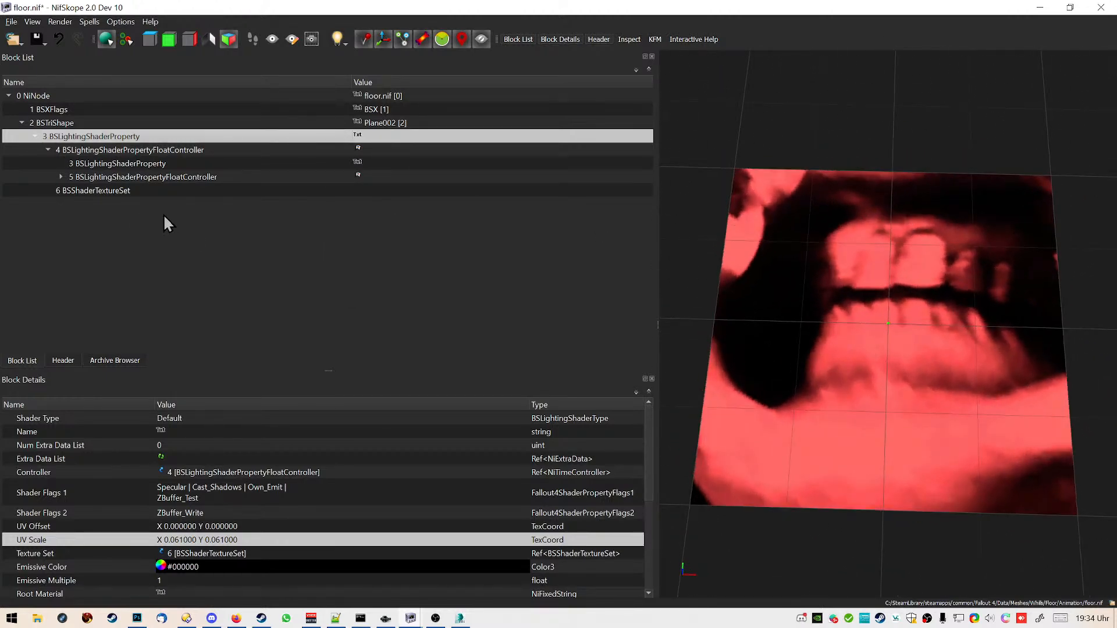
{"action": "left_click", "coordinate": [172, 150]}
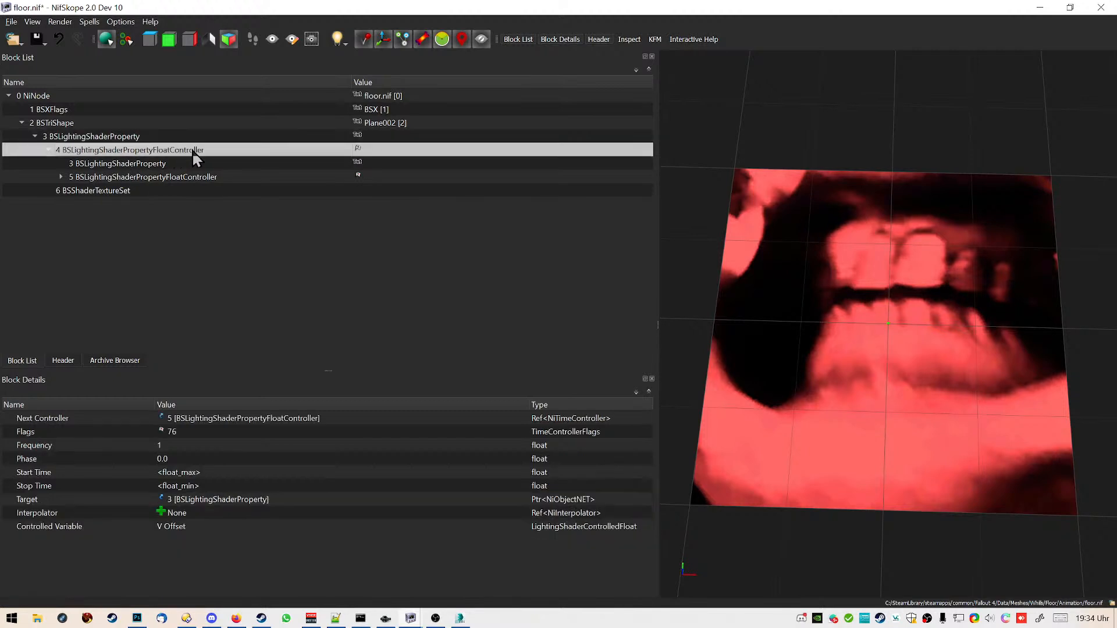
{"action": "left_click", "coordinate": [232, 177]}
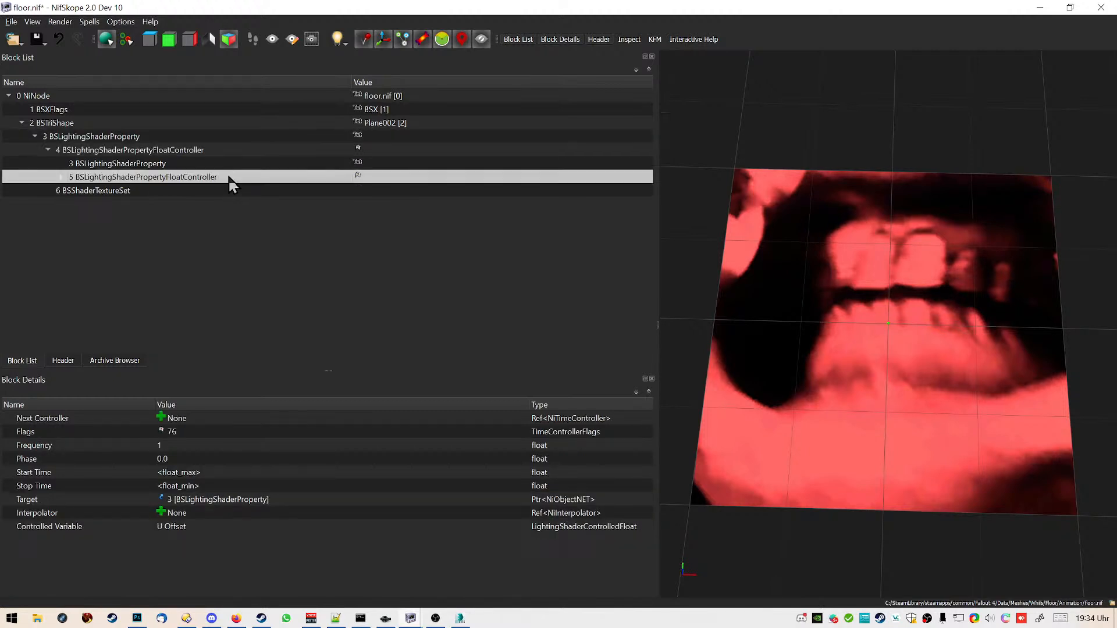
{"action": "left_click", "coordinate": [62, 177]}
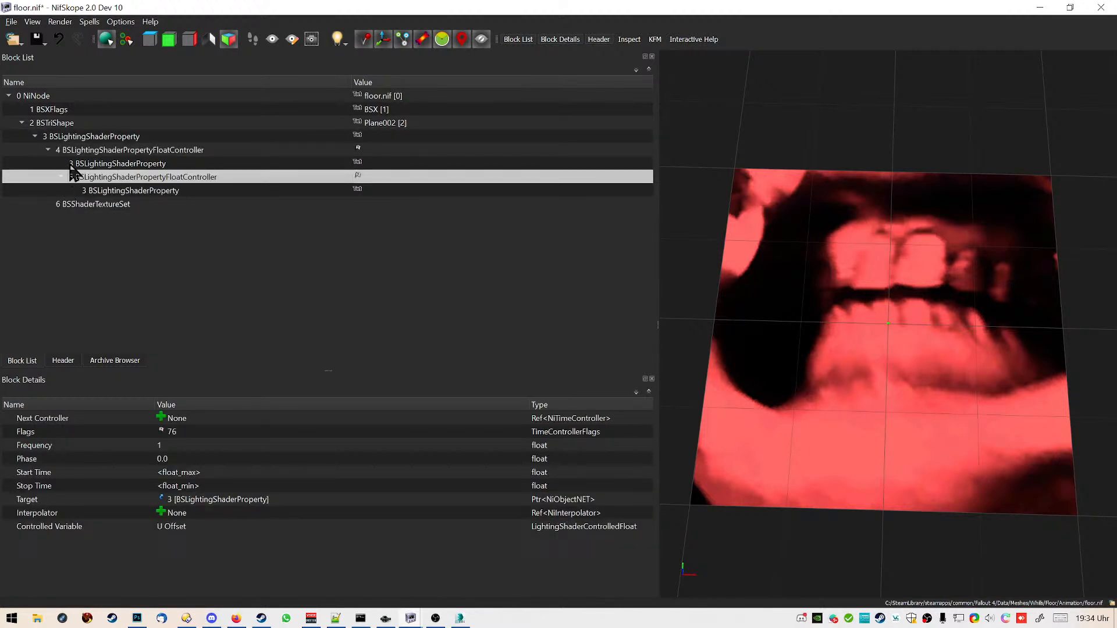
{"action": "left_click", "coordinate": [179, 150]}
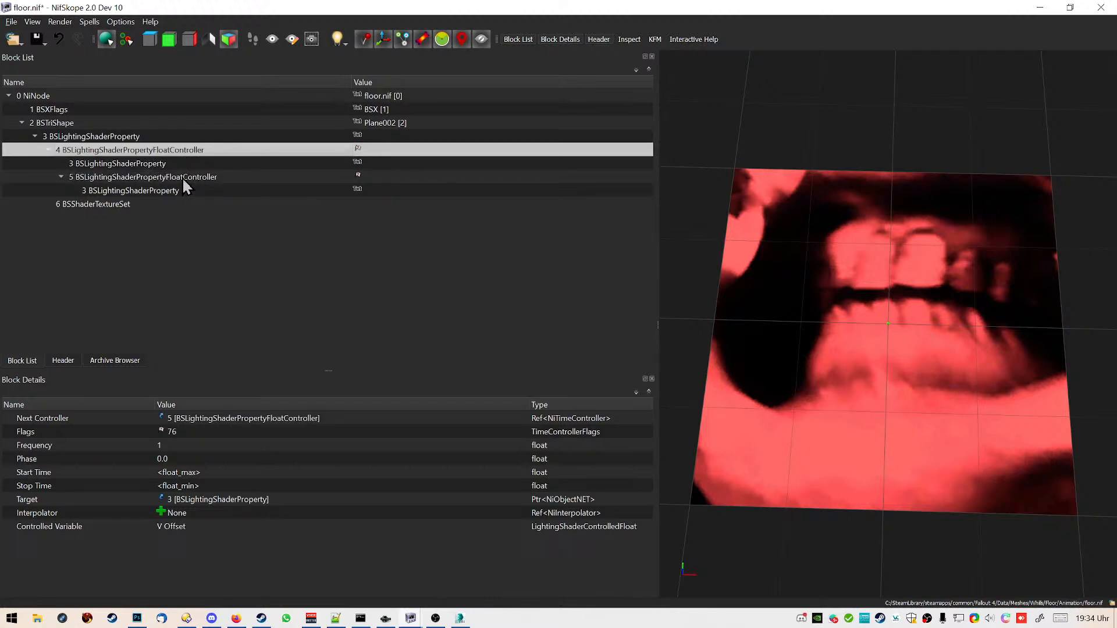
{"action": "left_click", "coordinate": [183, 177]}
{"action": "left_click", "coordinate": [181, 153]}
{"action": "left_click", "coordinate": [183, 177]}
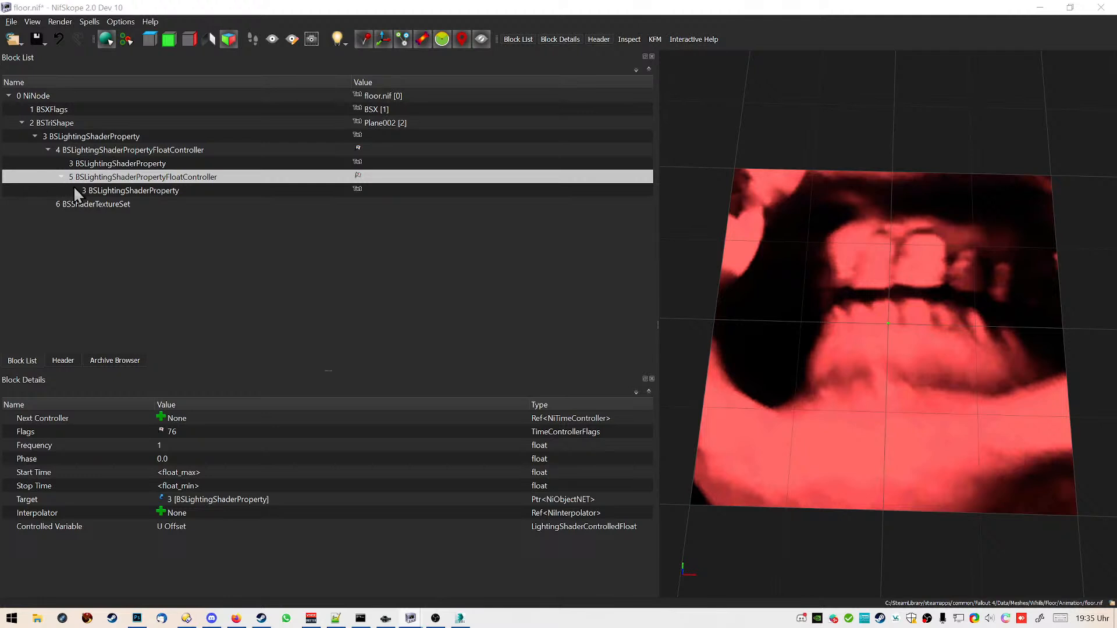
{"action": "left_click", "coordinate": [83, 153]}
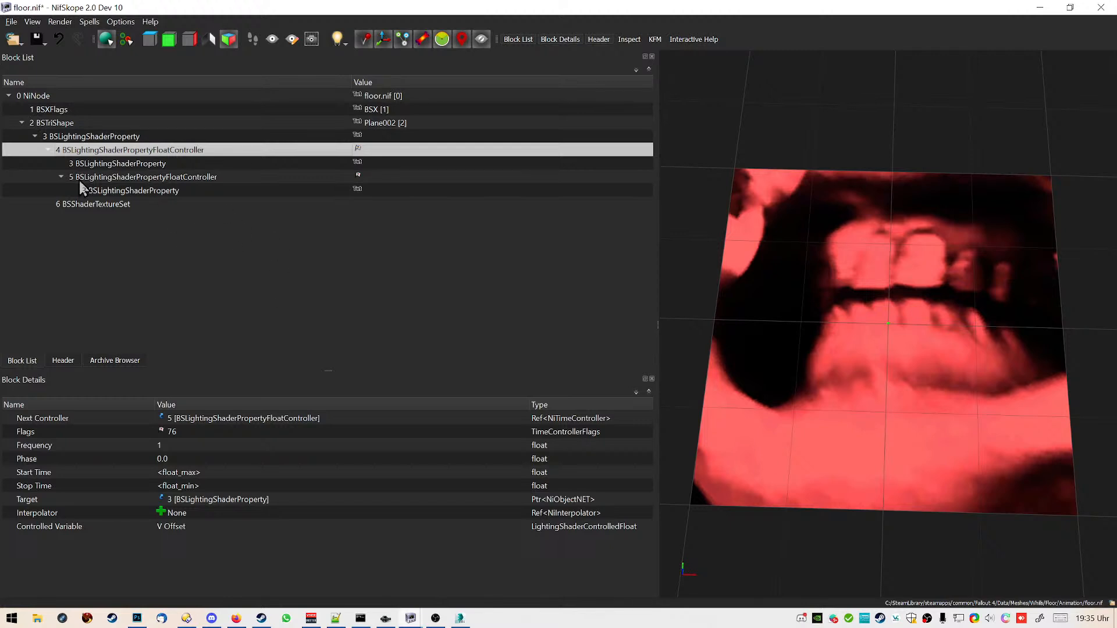
{"action": "left_click", "coordinate": [49, 150]}
{"action": "left_click", "coordinate": [48, 150]}
Add a NiControllerManager as the controller of the root NiNode
{"action": "left_click", "coordinate": [70, 97]}
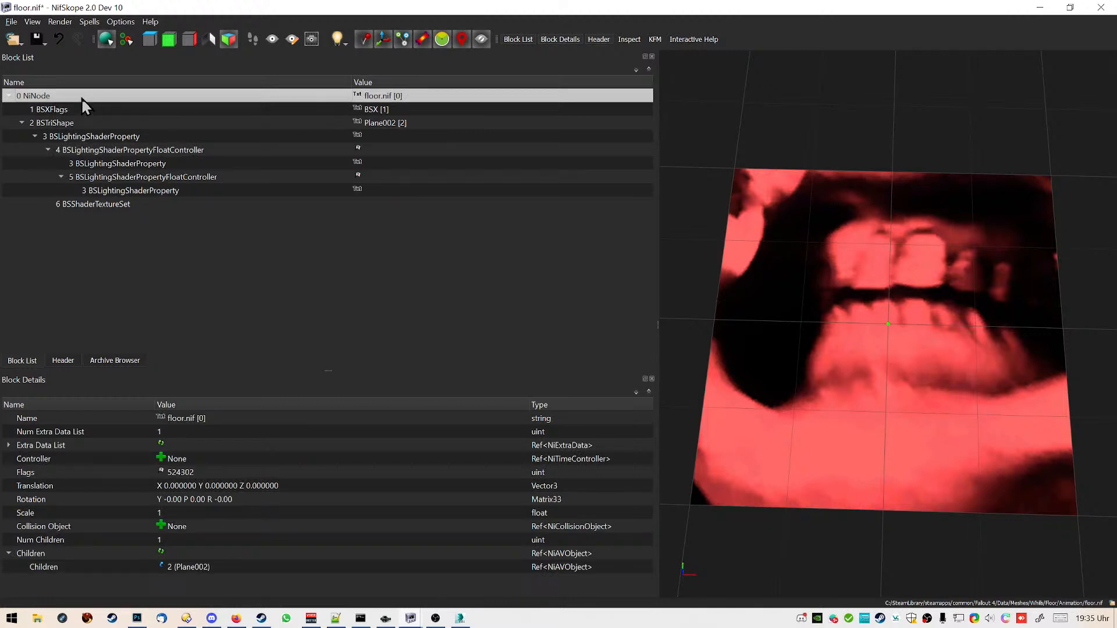
{"action": "left_click", "coordinate": [162, 459]}
{"action": "mouse_move", "coordinate": [290, 493]}
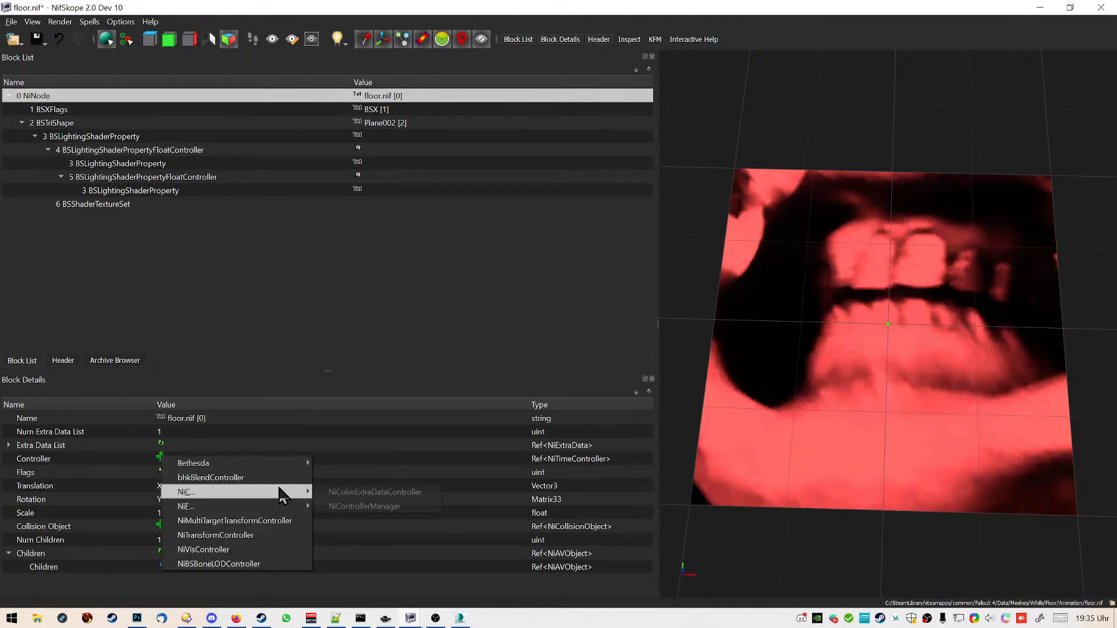
{"action": "left_click", "coordinate": [372, 507]}
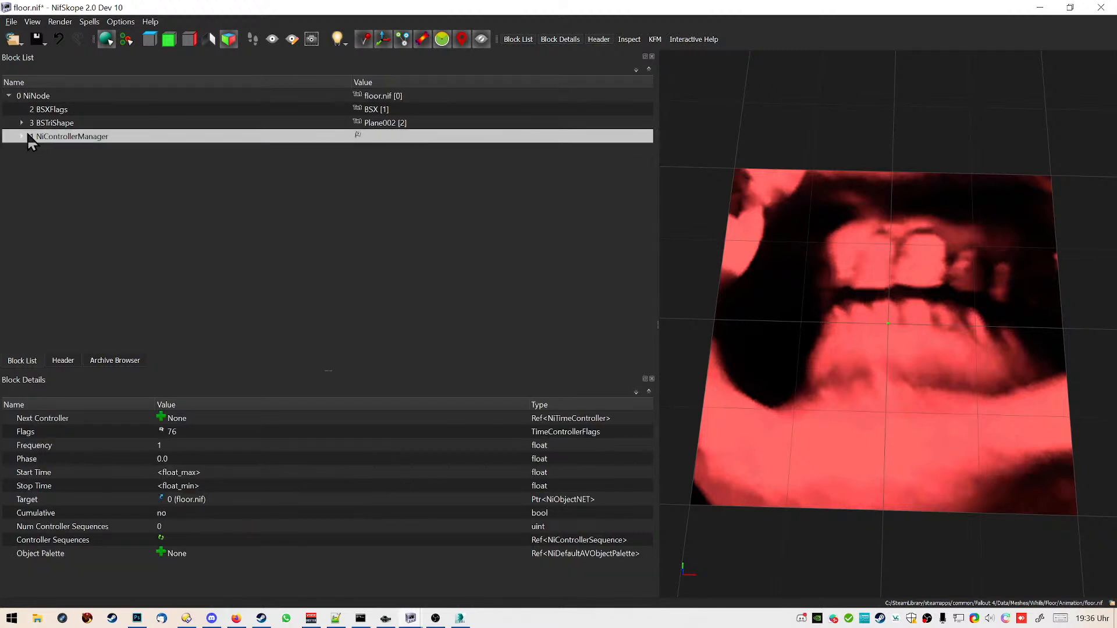
Set the NiControllerManager's start time to 0 and its stop time to 25.6
{"action": "double_click", "coordinate": [175, 473]}
{"action": "type", "text": "0"}
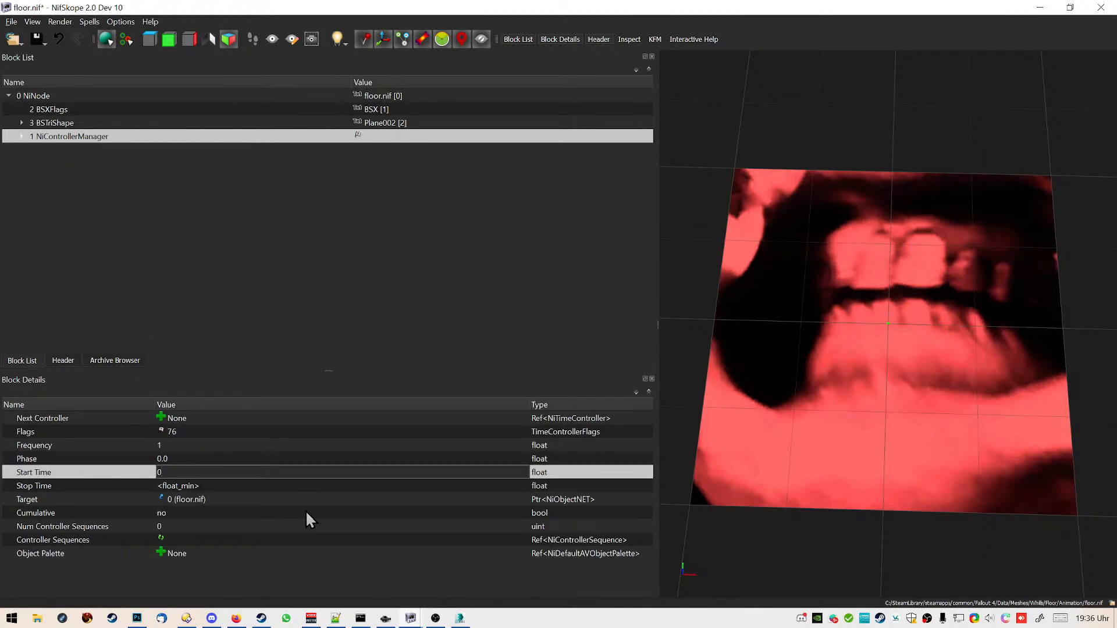
{"action": "double_click", "coordinate": [247, 486]}
{"action": "type", "text": "25.5"}
{"action": "key", "text": "BackSpace"}
{"action": "key", "text": "BackSpace"}
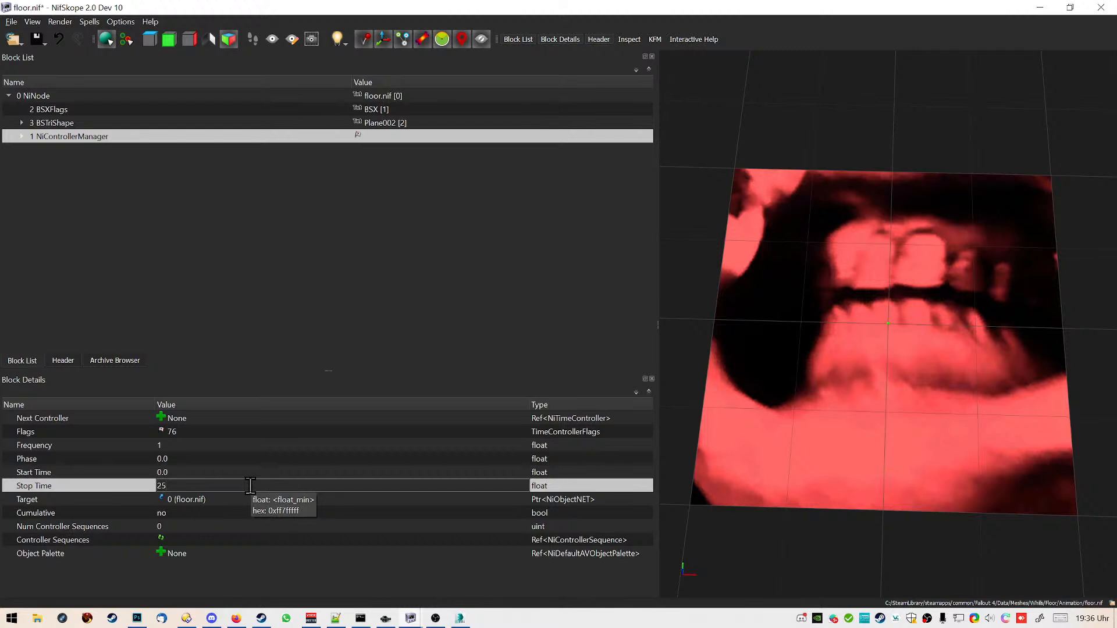
{"action": "type", "text": ".6"}
{"action": "key", "text": "Return"}
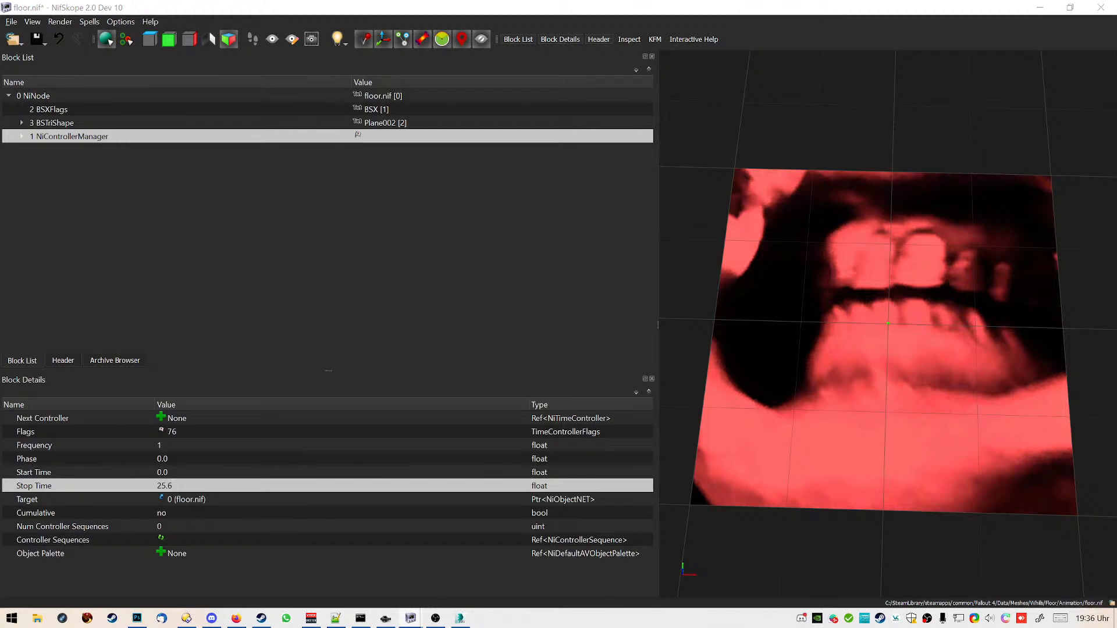
{"action": "left_click_drag", "start_coordinate": [0, 93], "coordinate": [0, 87]}
Set the NiControllerManager's number of controller sequences to 1, refresh the sequences array and expand the manager block
{"action": "mouse_move", "coordinate": [94, 108]}
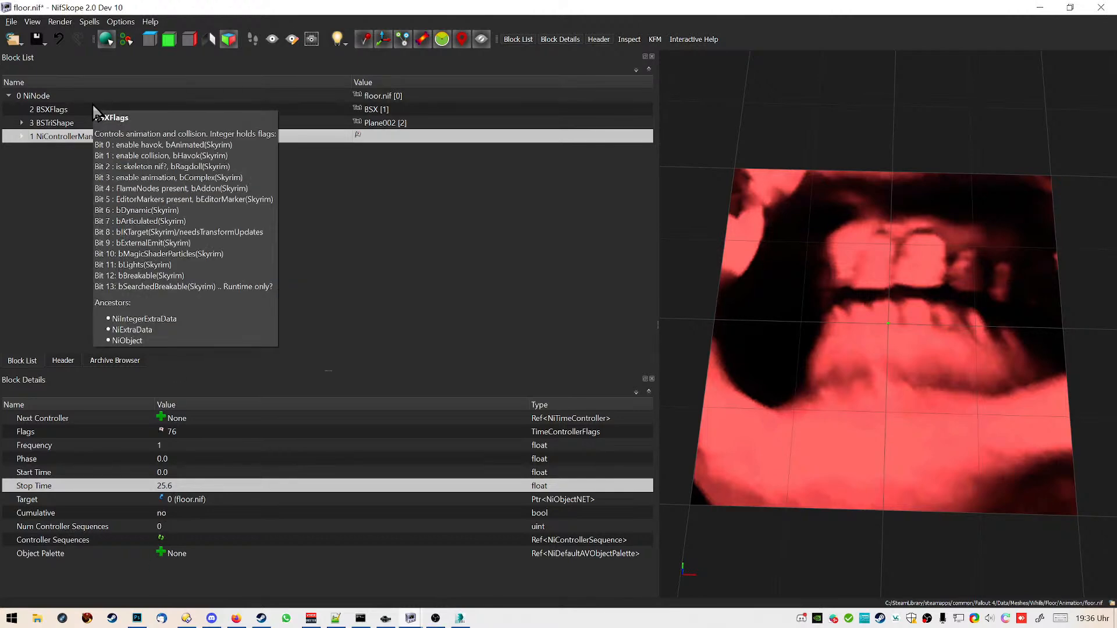
{"action": "mouse_move", "coordinate": [72, 140]}
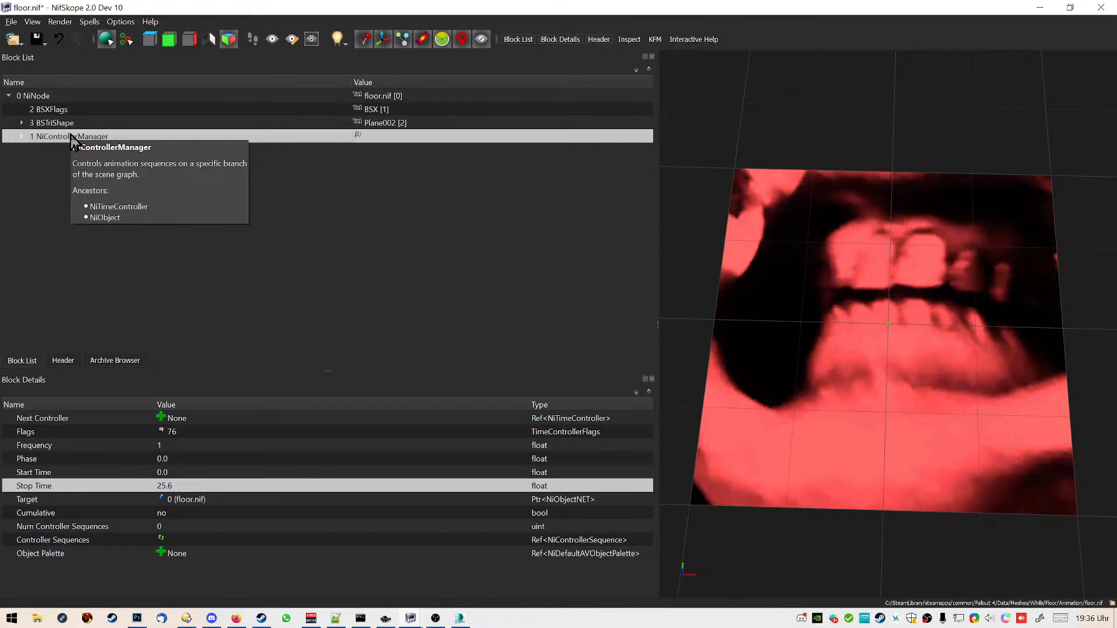
{"action": "double_click", "coordinate": [158, 526]}
{"action": "type", "text": "1"}
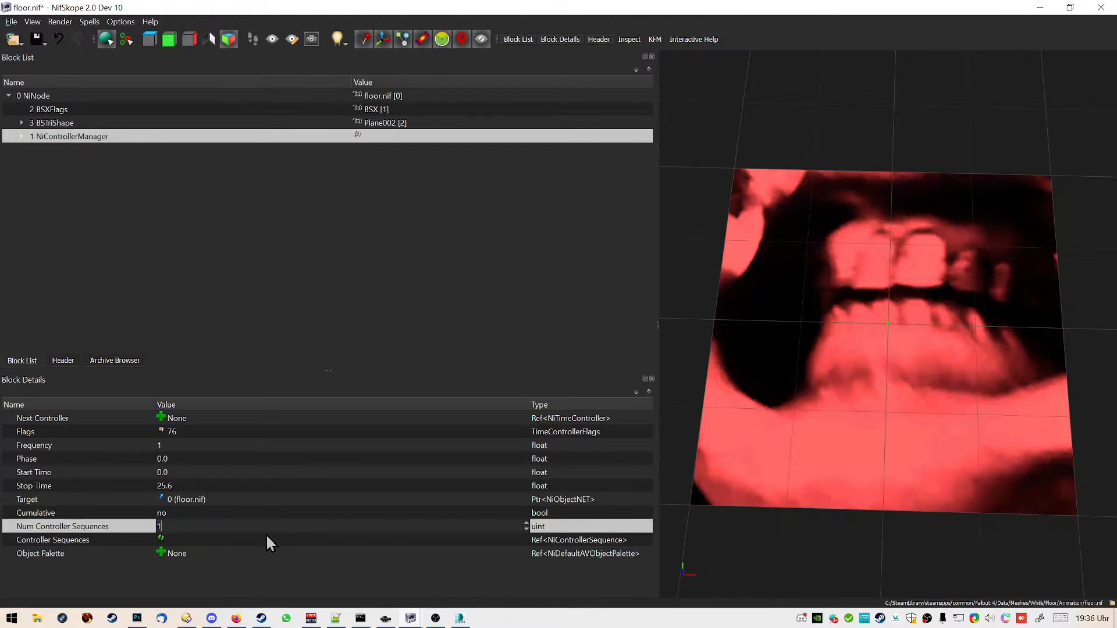
{"action": "key", "text": "Return"}
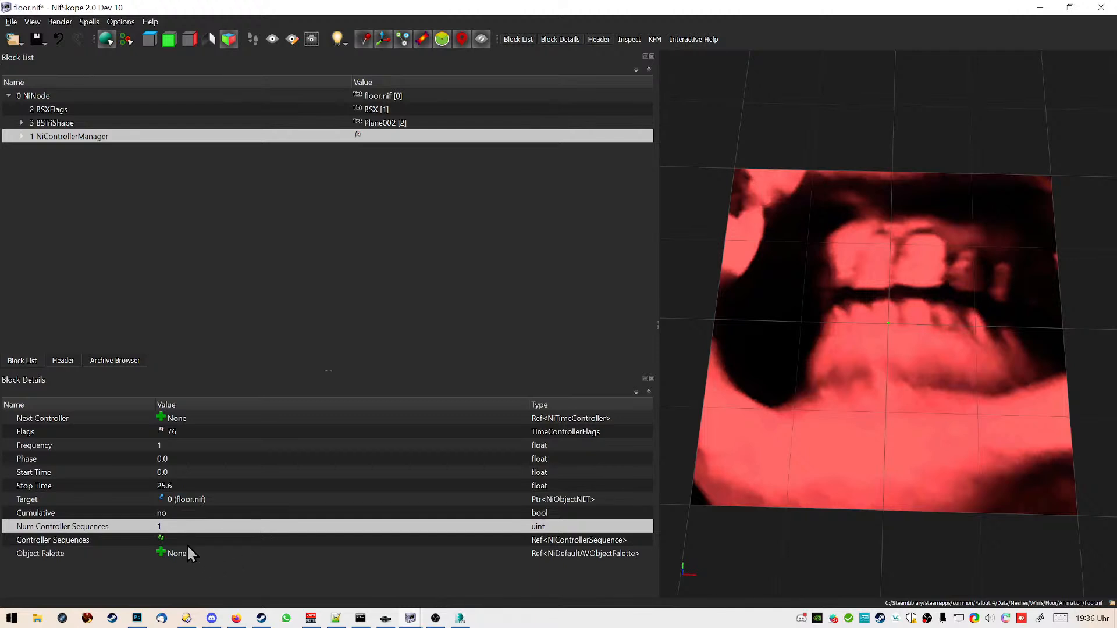
{"action": "left_click", "coordinate": [163, 538]}
{"action": "left_click", "coordinate": [24, 138]}
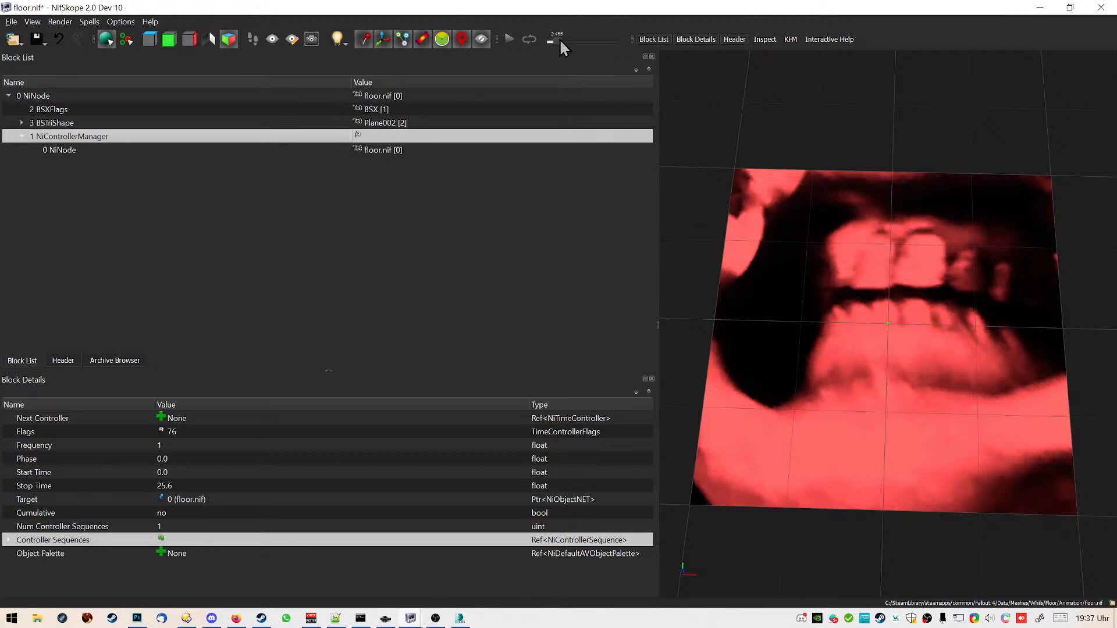
Scrub the animation time and return it to 0.000
{"action": "left_click_drag", "start_coordinate": [554, 41], "coordinate": [545, 40]}
{"action": "left_click", "coordinate": [514, 39]}
{"action": "left_click_drag", "start_coordinate": [554, 41], "coordinate": [547, 41]}
{"action": "left_click", "coordinate": [96, 563]}
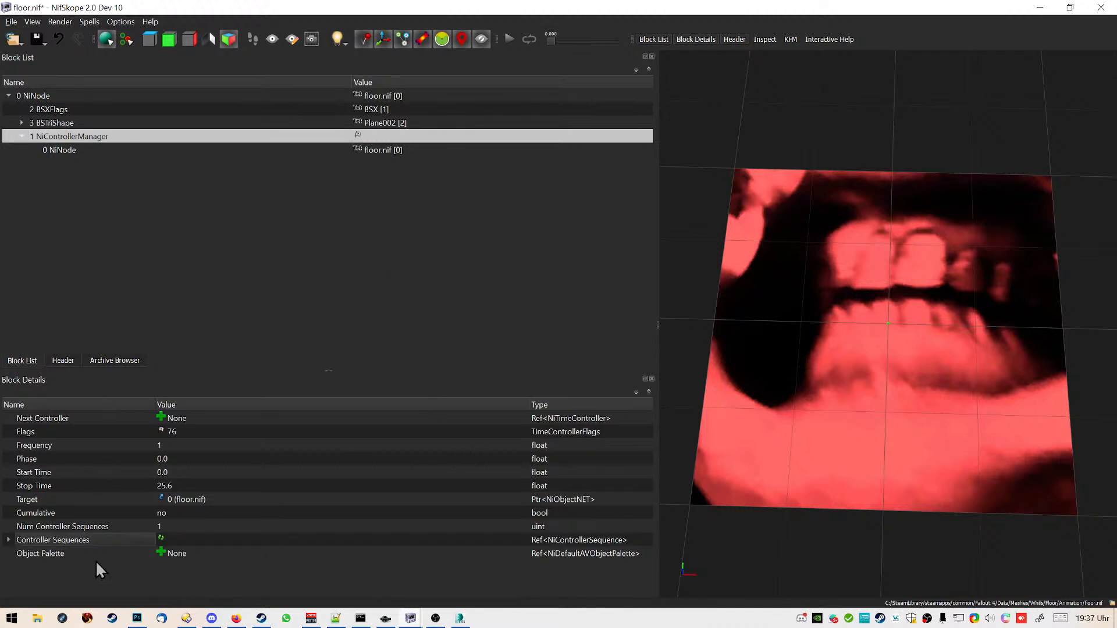
Expand the NiControllerManager's controller sequences array and attach a new NiControllerSequence to its empty entry
{"action": "left_click", "coordinate": [8, 540]}
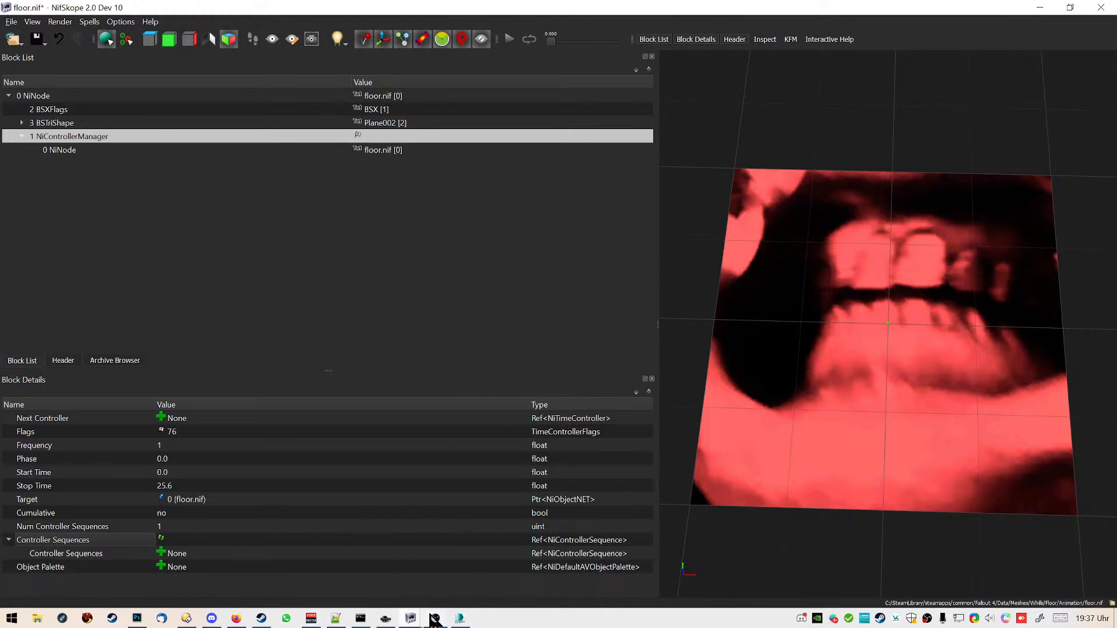
{"action": "left_click", "coordinate": [435, 620]}
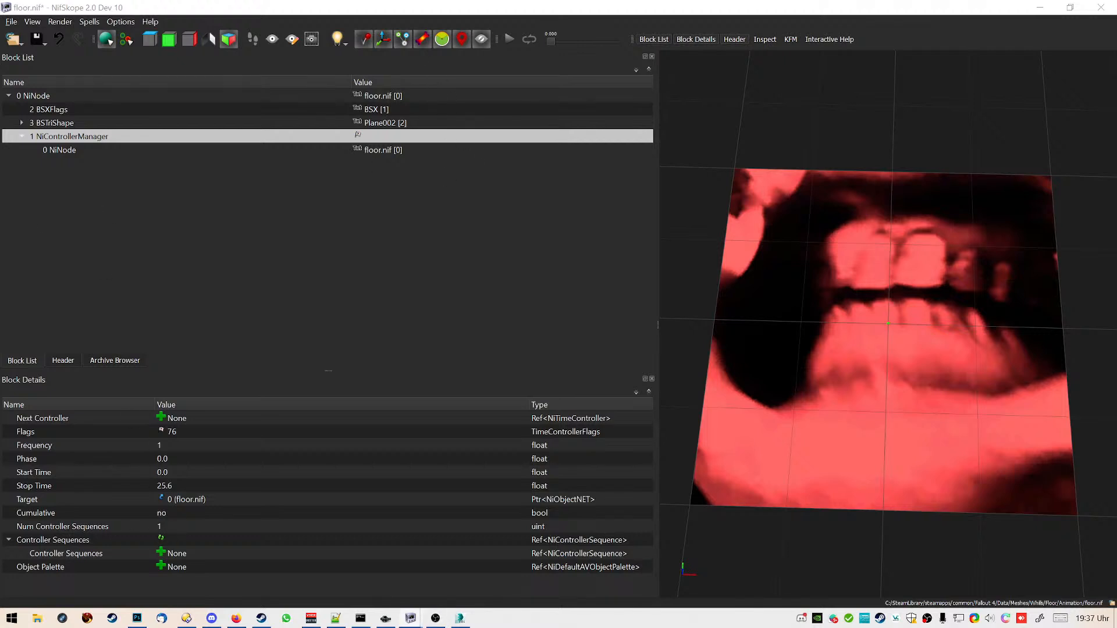
{"action": "left_click", "coordinate": [161, 553]}
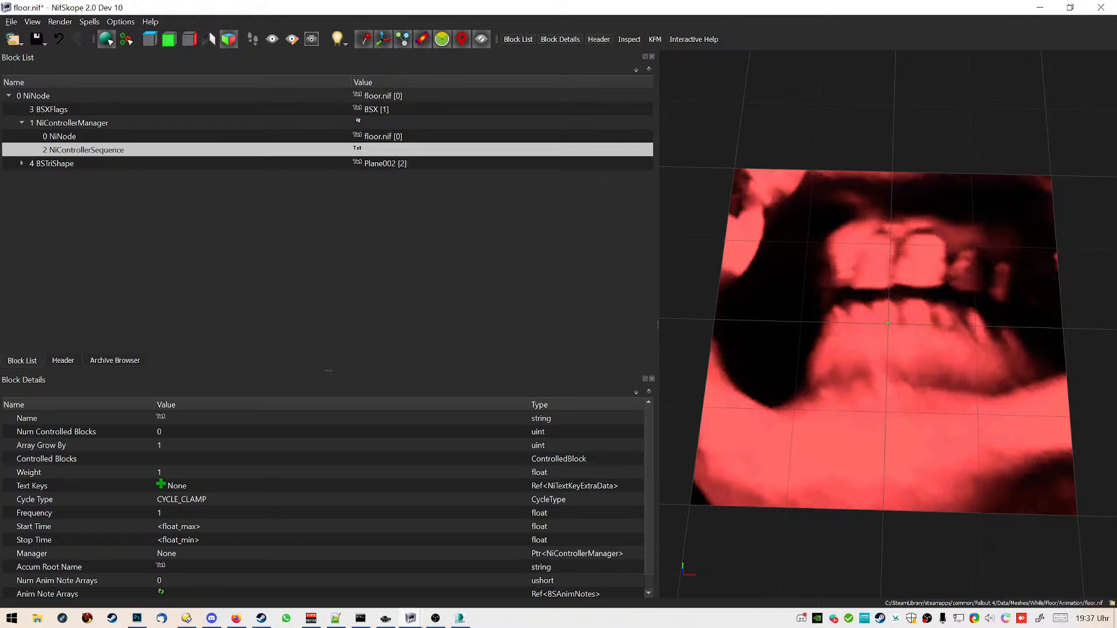
{"action": "double_click", "coordinate": [197, 419]}
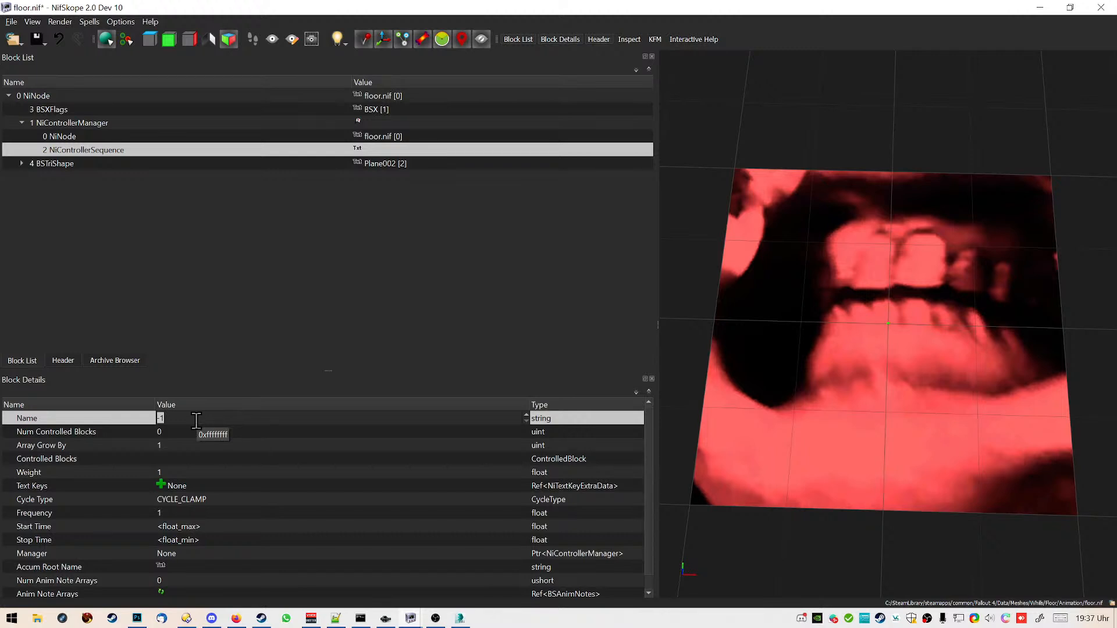
{"action": "type", "text": "01"}
{"action": "left_click", "coordinate": [250, 486]}
Name the new NiControllerSequence with a new string, Stage01
{"action": "left_click", "coordinate": [191, 422]}
{"action": "right_click", "coordinate": [187, 420]}
{"action": "left_click", "coordinate": [324, 419]}
{"action": "type", "text": "Stage01"}
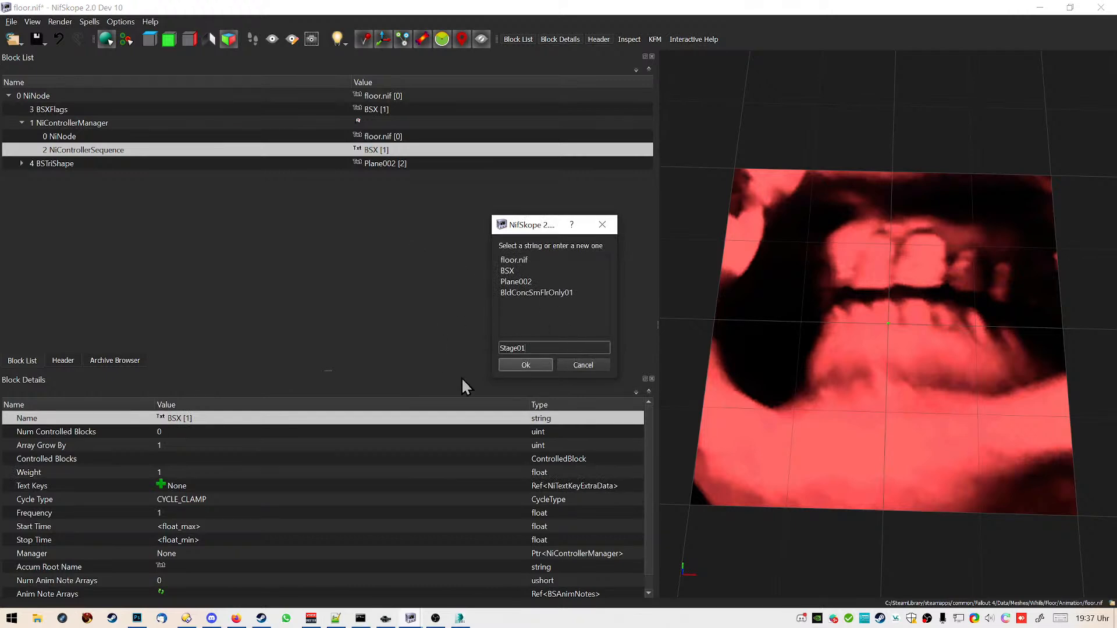
{"action": "left_click", "coordinate": [523, 368]}
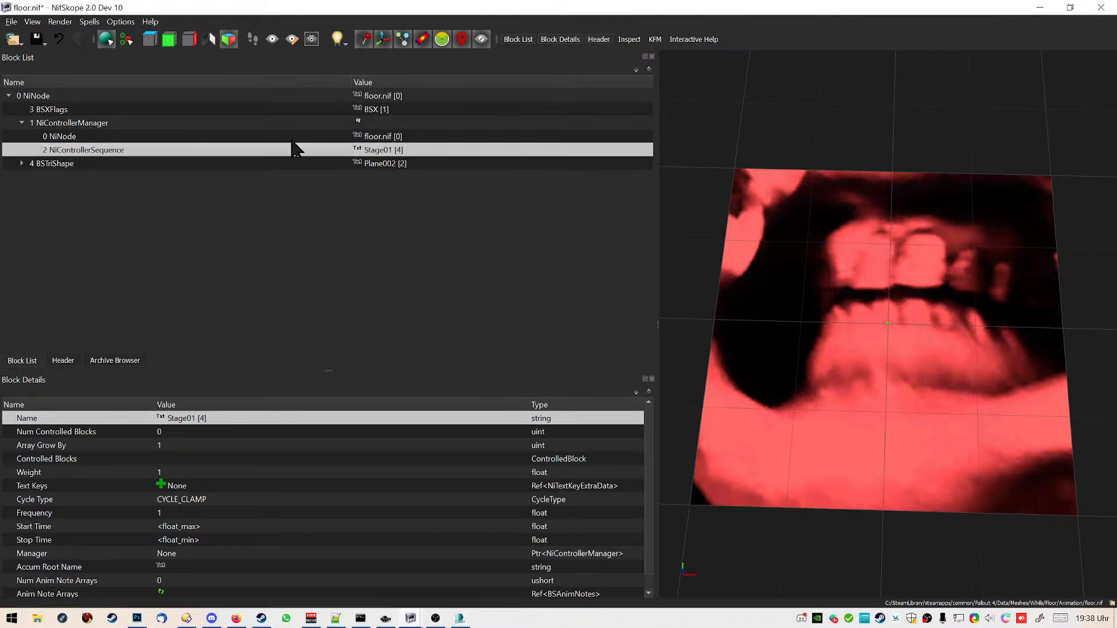
{"action": "left_click", "coordinate": [101, 124]}
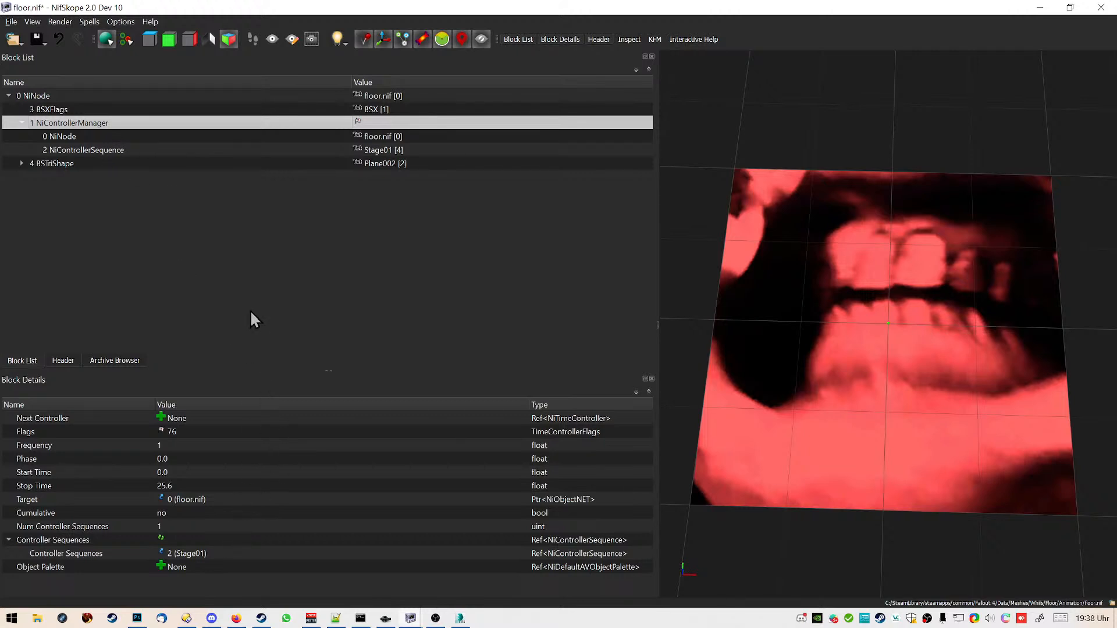
{"action": "left_click", "coordinate": [401, 149]}
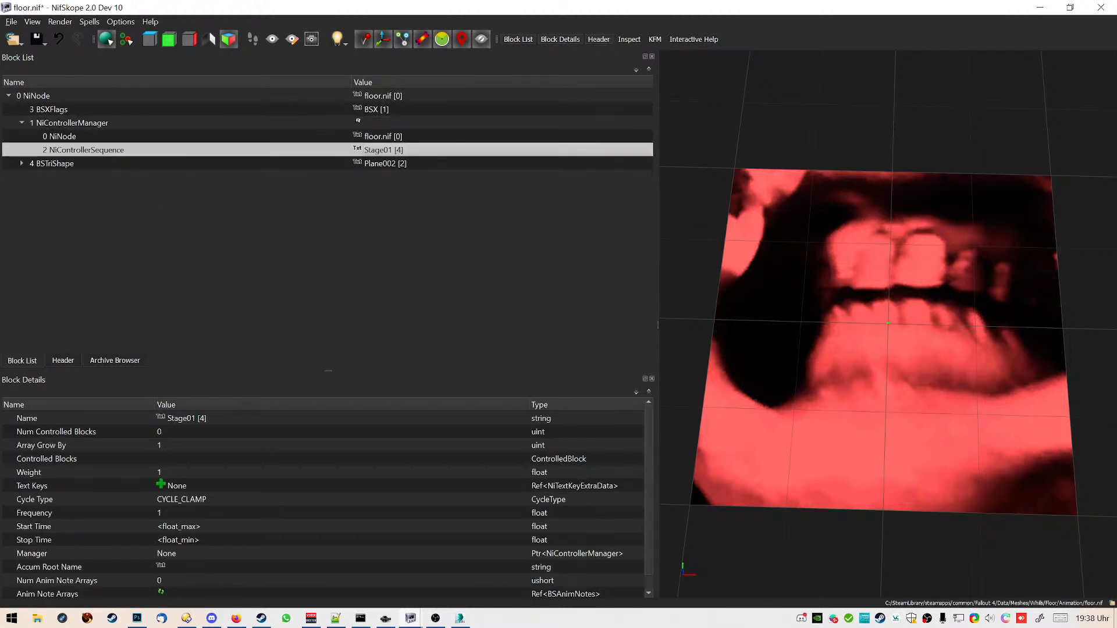
{"action": "left_click", "coordinate": [236, 618]}
{"action": "left_click", "coordinate": [236, 618]}
{"action": "left_click", "coordinate": [435, 619]}
{"action": "left_click", "coordinate": [286, 240]}
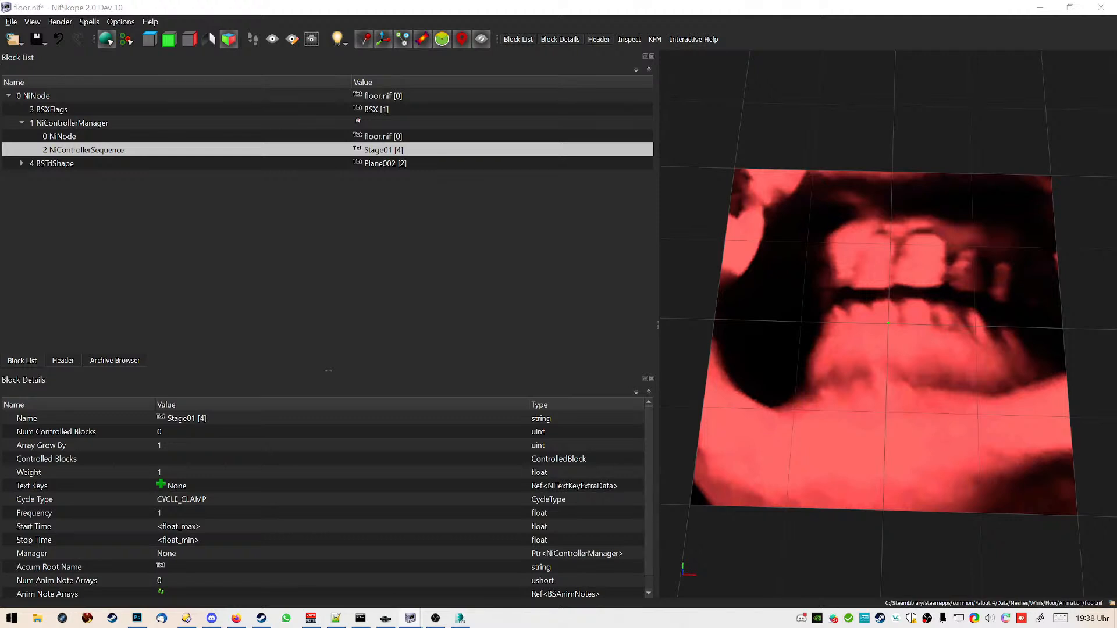
Set the Stage01 sequence's number of controlled blocks to 3 and select its Controlled Blocks array
{"action": "double_click", "coordinate": [204, 435]}
{"action": "type", "text": "3"}
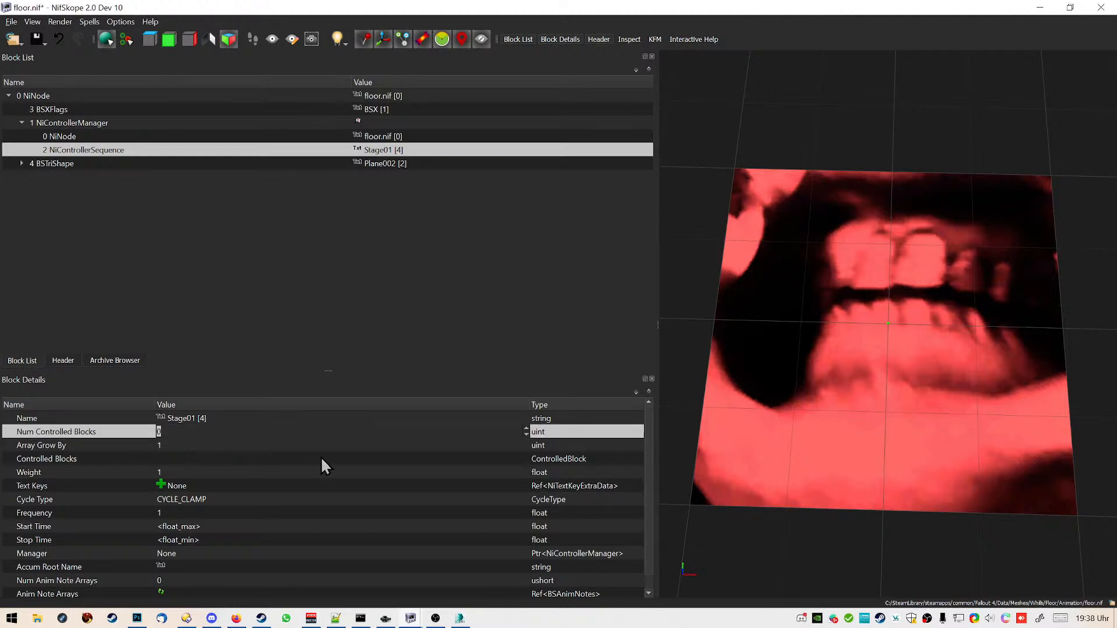
{"action": "key", "text": "Return"}
{"action": "left_click", "coordinate": [170, 445]}
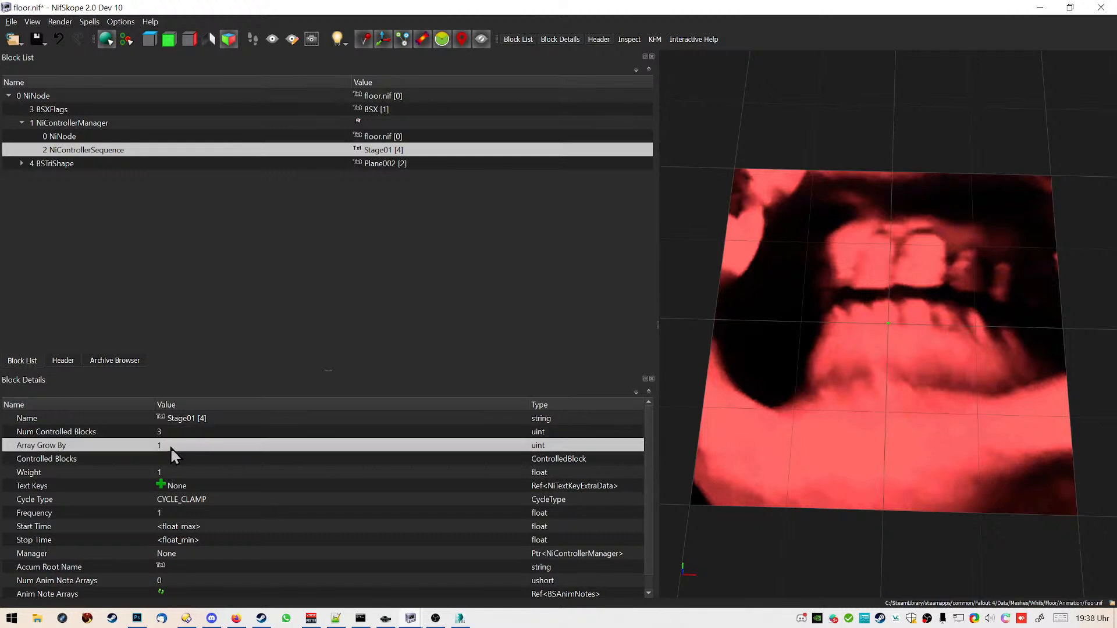
{"action": "left_click", "coordinate": [172, 459]}
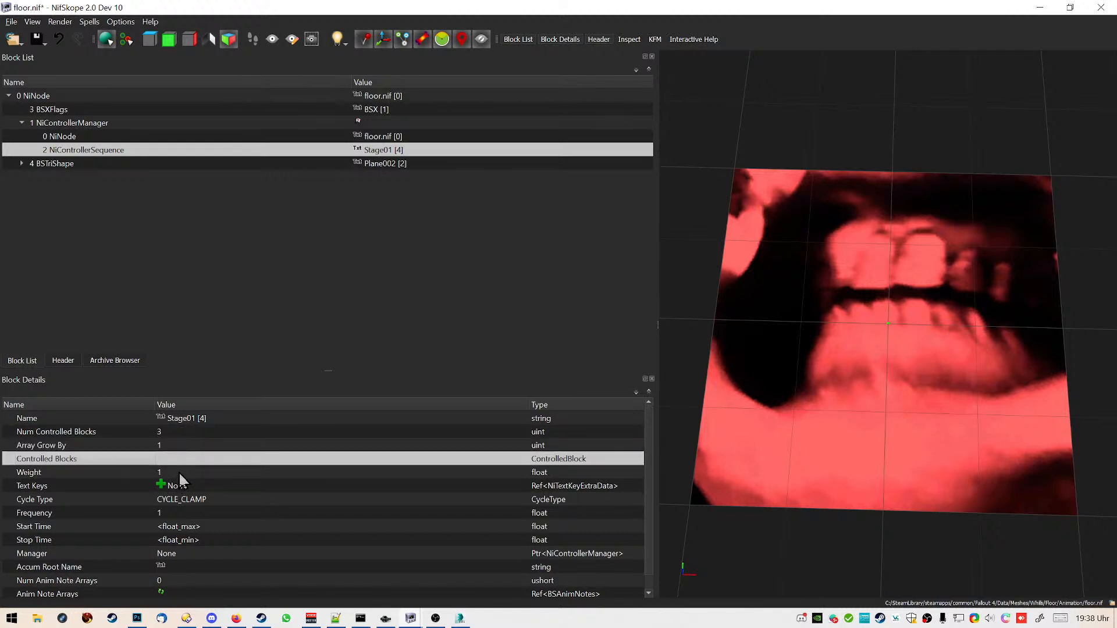
Set the Stage01 sequence's start time to 0 and open its stop time for editing
{"action": "scroll", "coordinate": [218, 504], "scroll_direction": "down", "scroll_amount": 1}
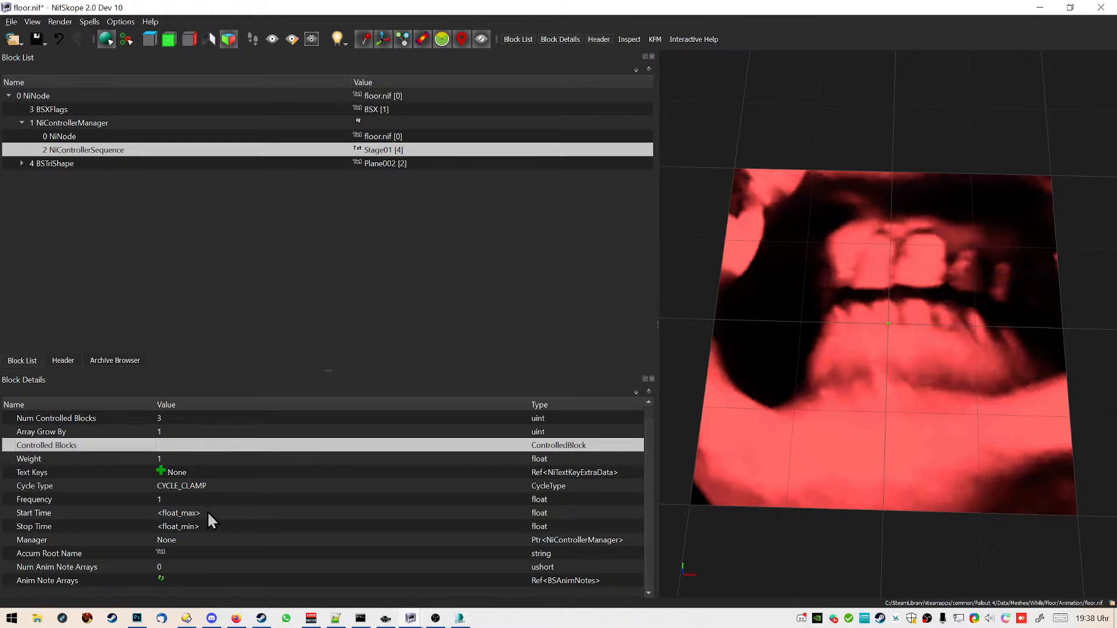
{"action": "double_click", "coordinate": [208, 513]}
{"action": "type", "text": "0"}
{"action": "key", "text": "Return"}
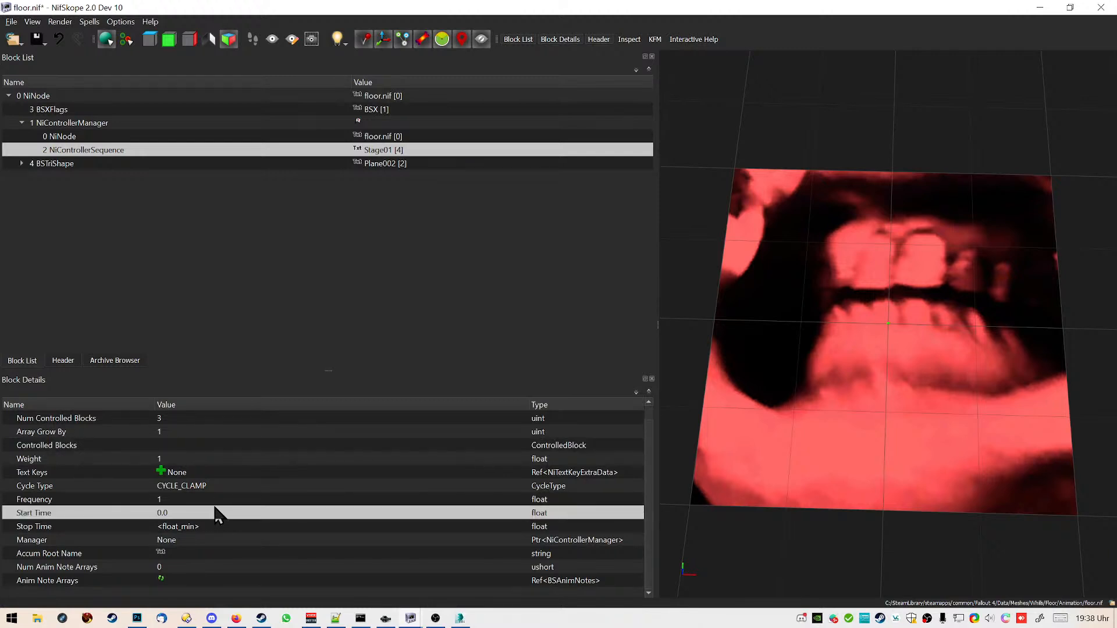
{"action": "double_click", "coordinate": [216, 523]}
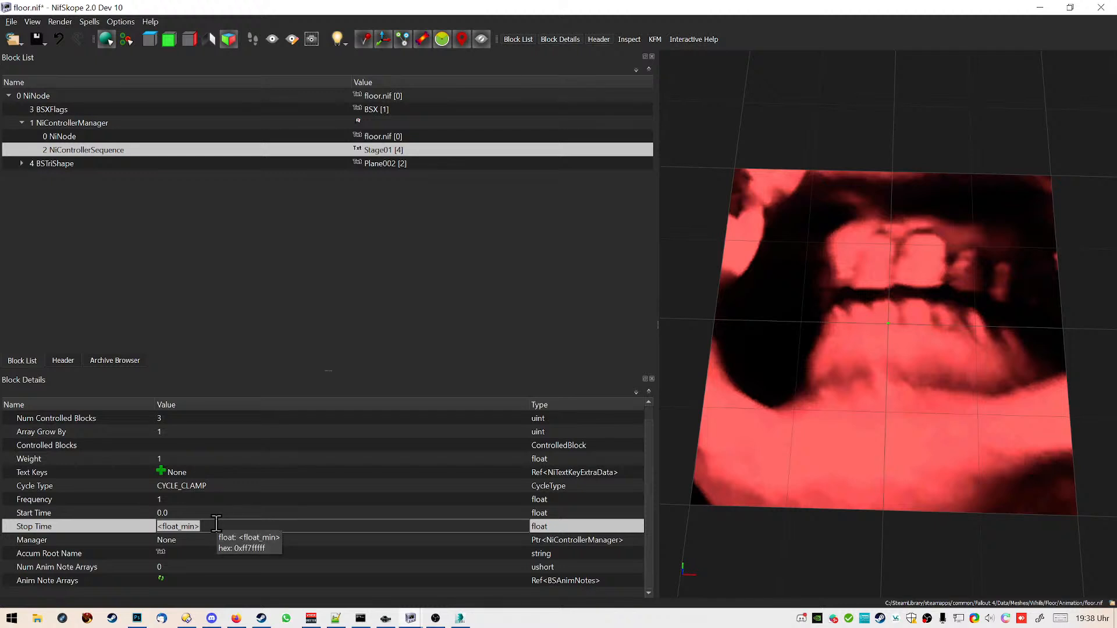
Set the Stage01 controller sequence's Stop Time to 25.6 and its Manager to block 1, the NiControllerManager
{"action": "type", "text": "25.6"}
{"action": "key", "text": "Return"}
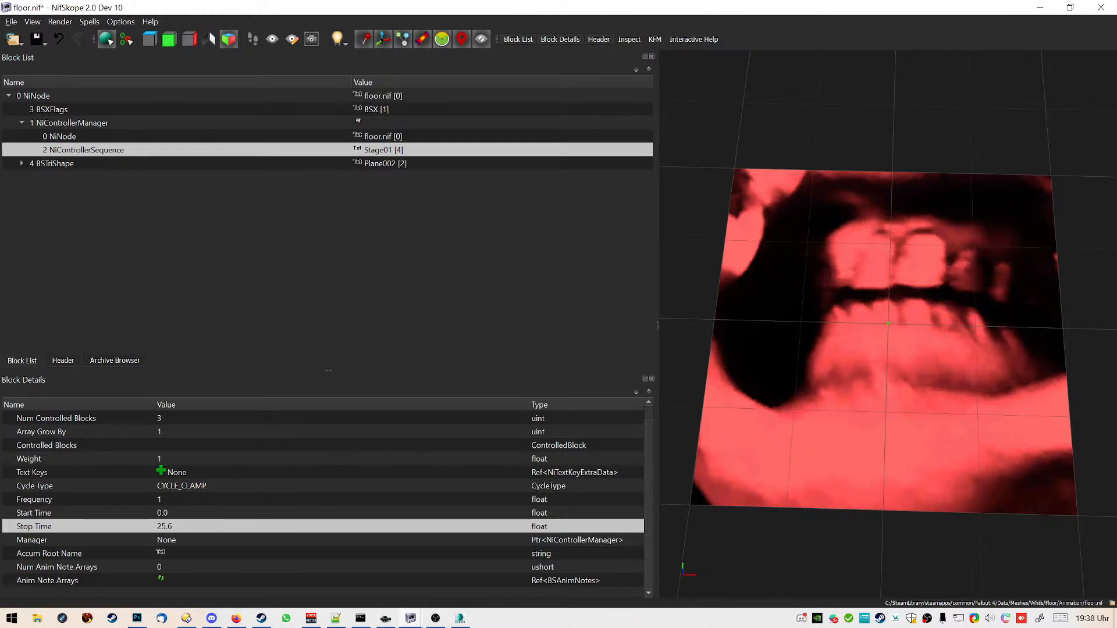
{"action": "left_click", "coordinate": [168, 540]}
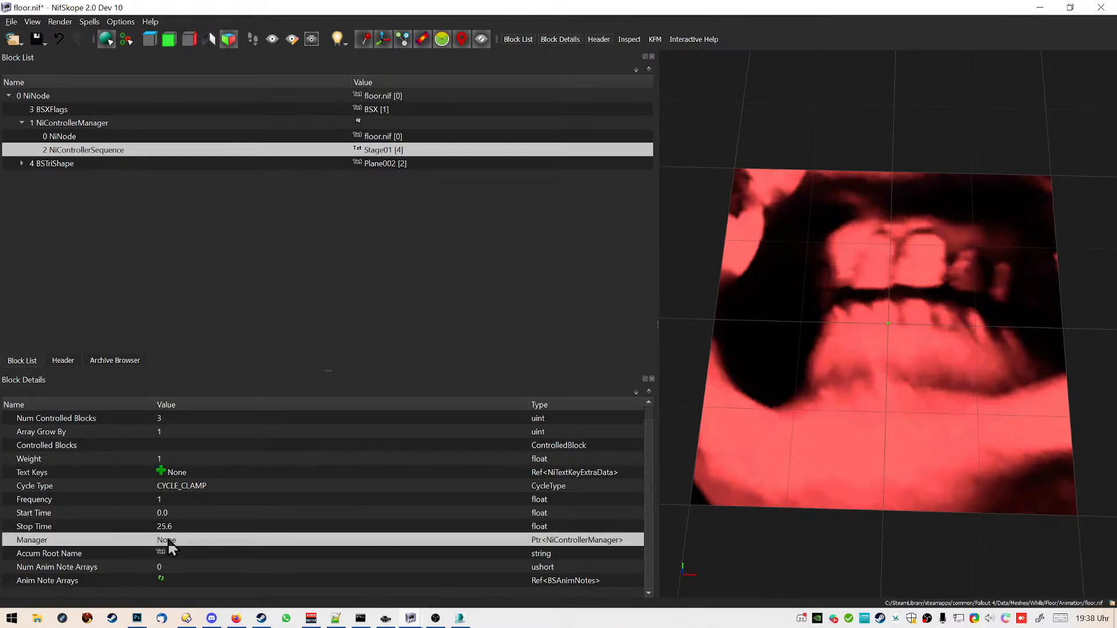
{"action": "double_click", "coordinate": [168, 540]}
{"action": "type", "text": "1"}
{"action": "key", "text": "Return"}
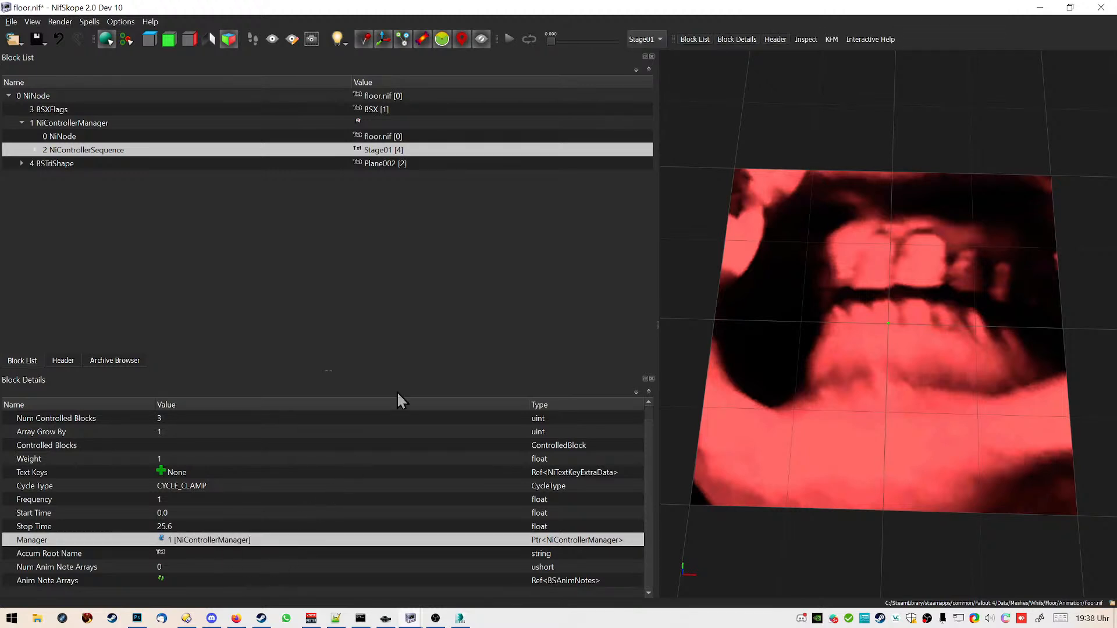
Try to play the Stage01 animation and check the block nested under the controller sequence
{"action": "left_click", "coordinate": [338, 445]}
{"action": "left_click", "coordinate": [511, 38]}
{"action": "left_click", "coordinate": [510, 38]}
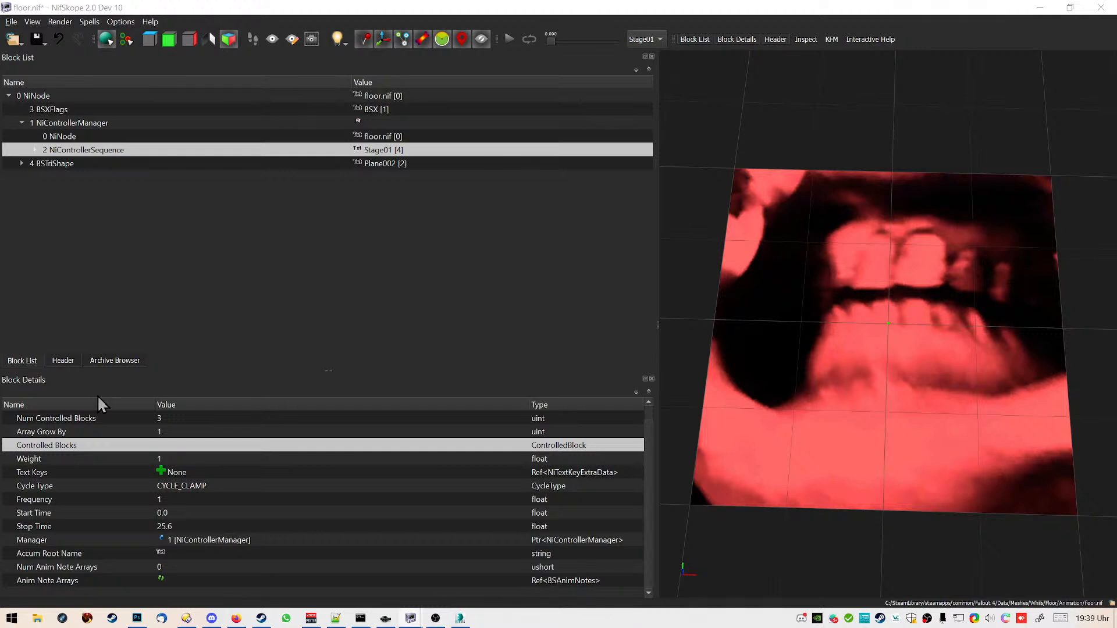
{"action": "left_click", "coordinate": [269, 248]}
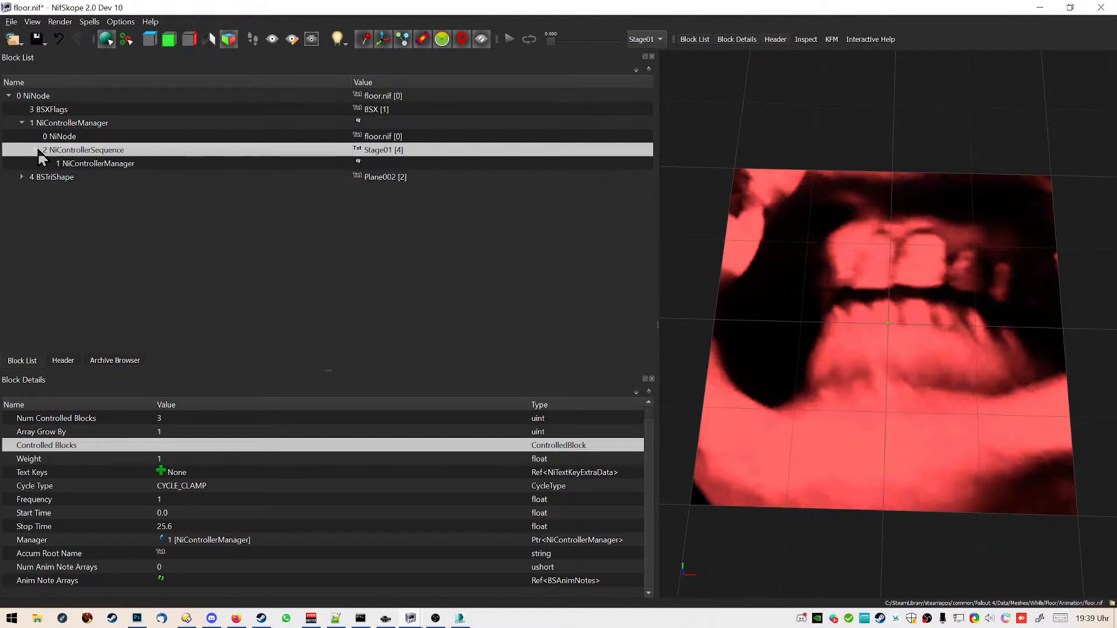
{"action": "left_click", "coordinate": [89, 162]}
{"action": "left_click", "coordinate": [78, 154]}
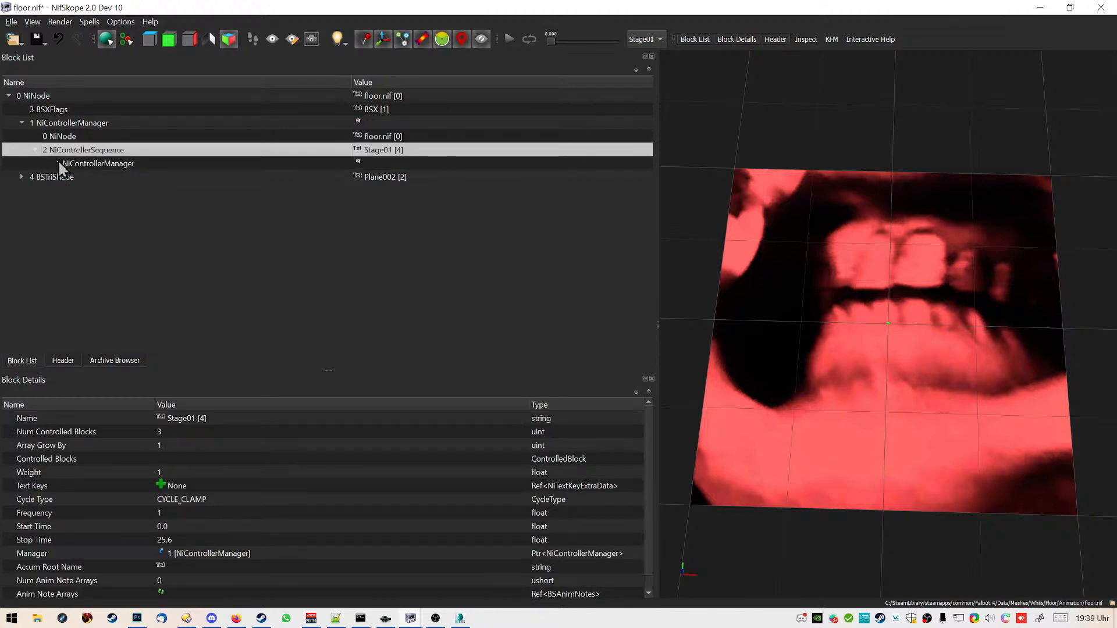
{"action": "left_click", "coordinate": [37, 149]}
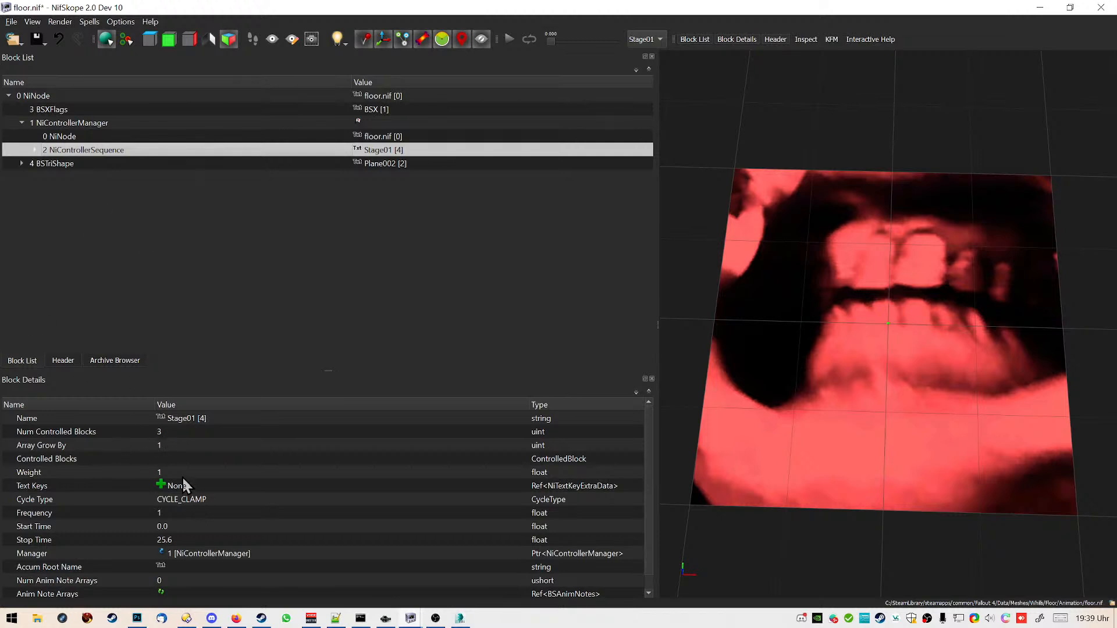
Set the Stage01 sequence's Num Controlled Blocks to 2 and update its arrays
{"action": "left_click", "coordinate": [160, 594]}
{"action": "scroll", "coordinate": [216, 481], "scroll_direction": "up", "scroll_amount": 1}
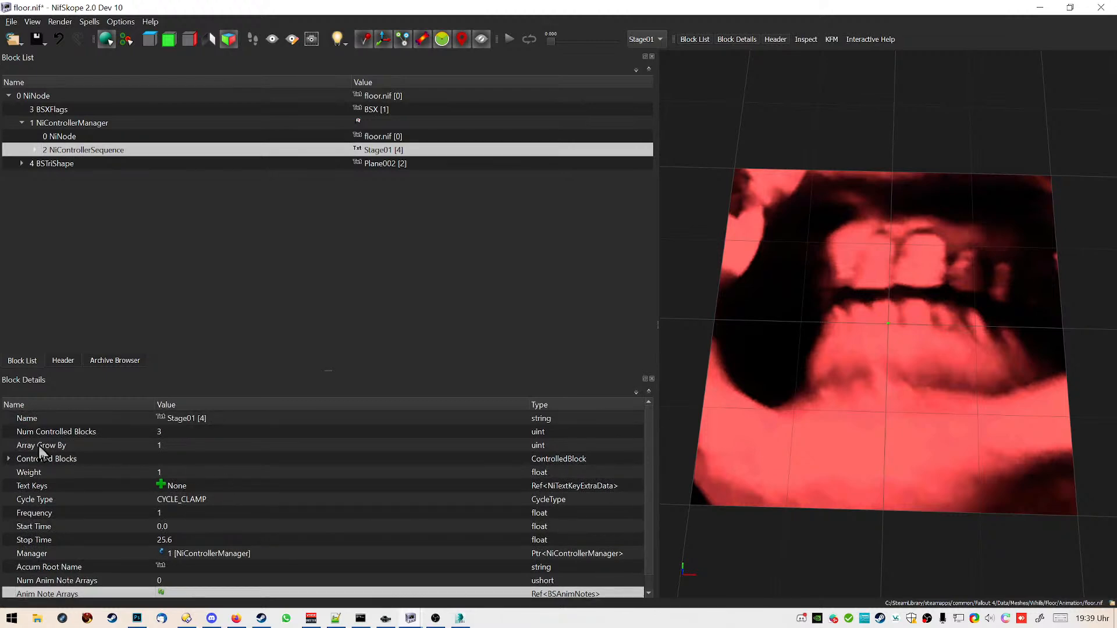
{"action": "left_click", "coordinate": [8, 459]}
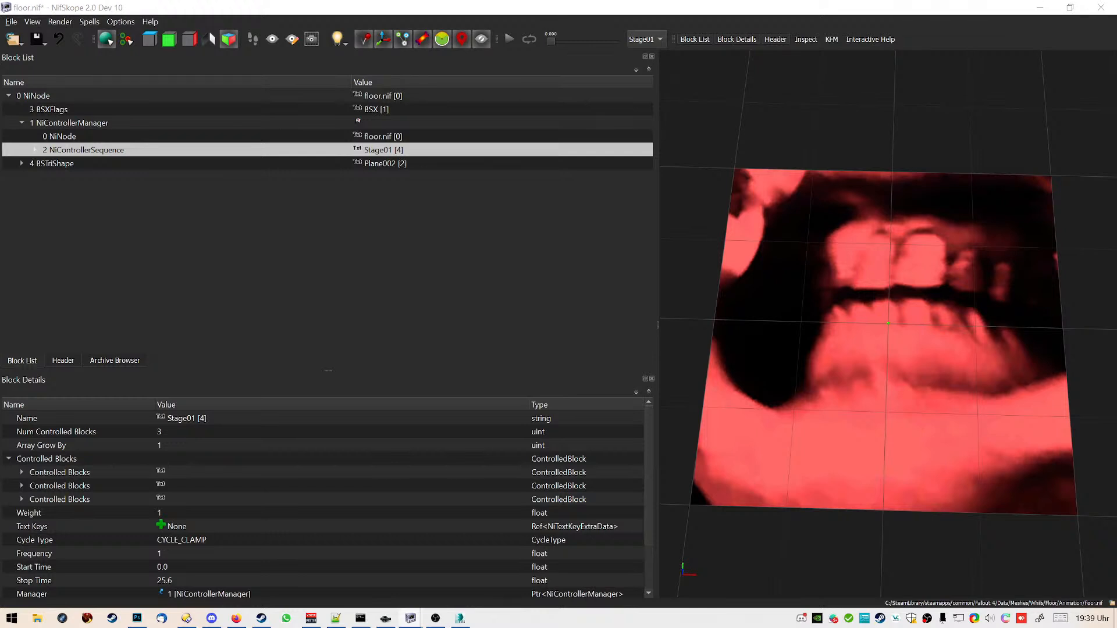
{"action": "double_click", "coordinate": [183, 432]}
{"action": "type", "text": "2"}
{"action": "key", "text": "Return"}
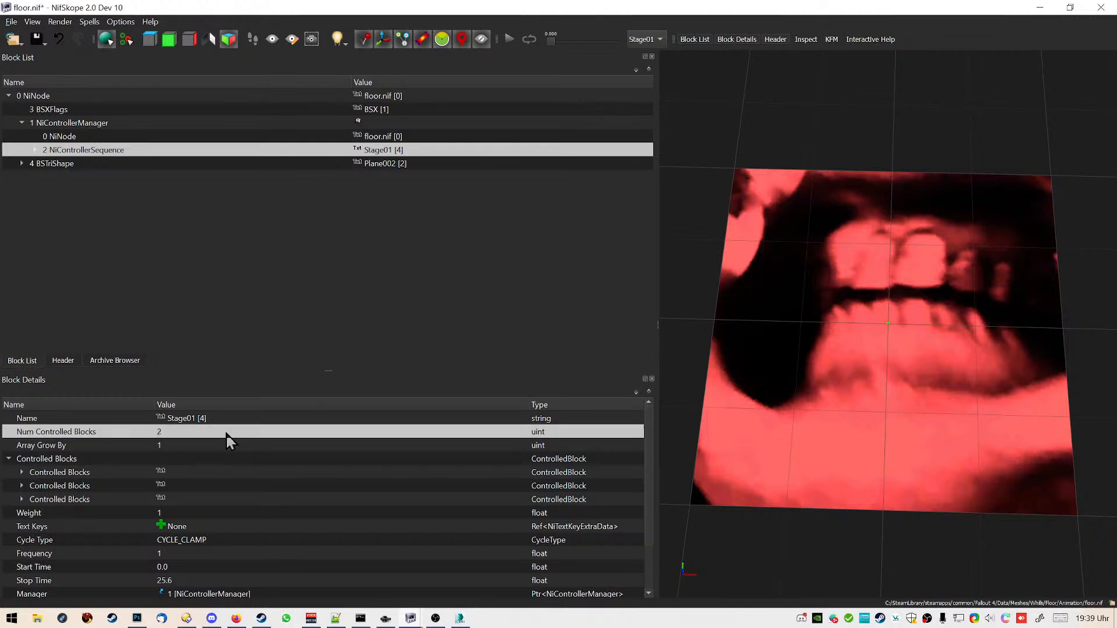
{"action": "scroll", "coordinate": [185, 503], "scroll_direction": "down", "scroll_amount": 2}
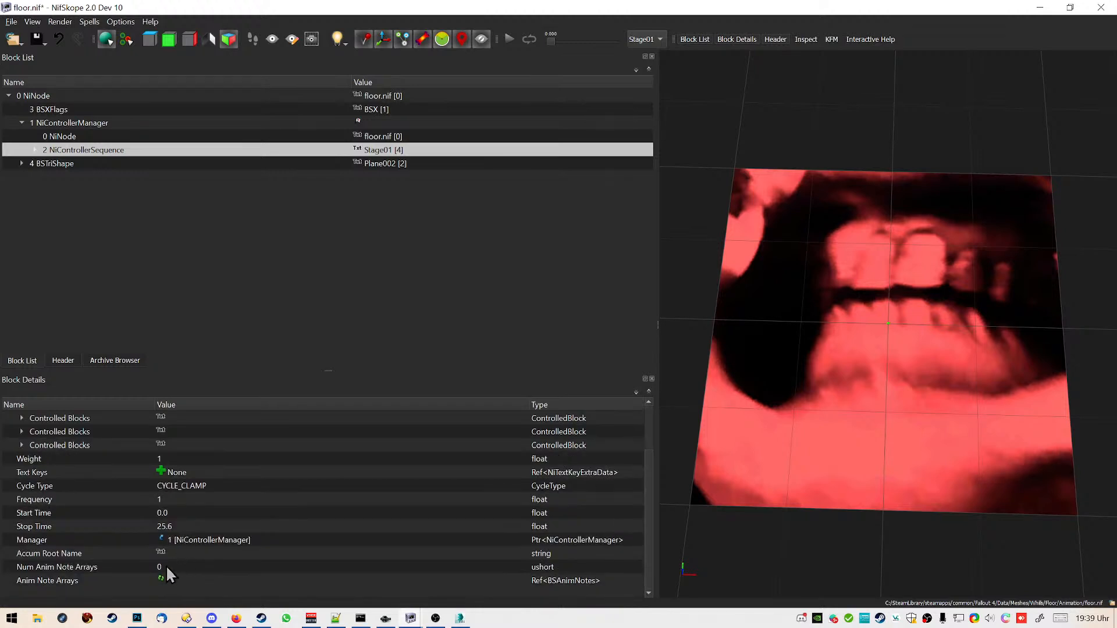
{"action": "scroll", "coordinate": [160, 511], "scroll_direction": "up", "scroll_amount": 2}
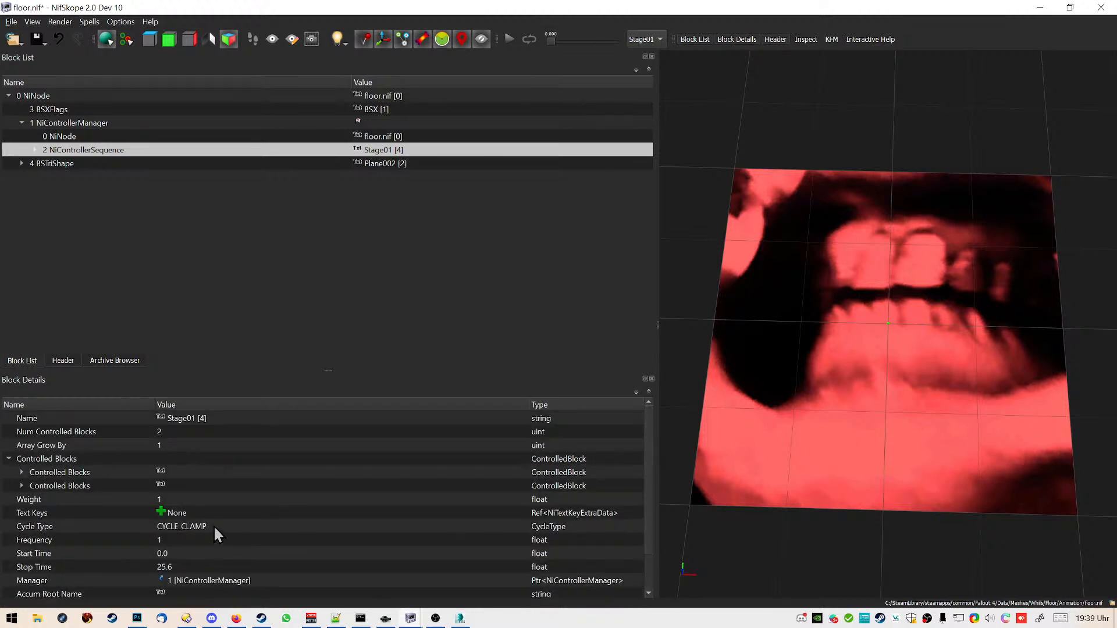
Expand the first controlled block and view the interpolator types available for its Interpolator
{"action": "left_click", "coordinate": [21, 473]}
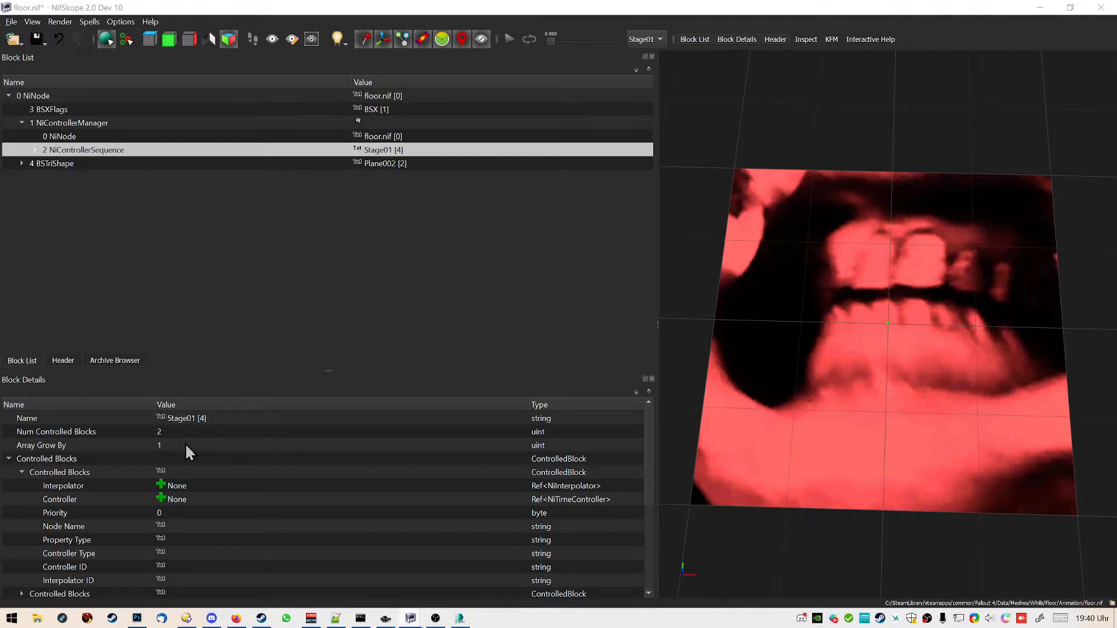
{"action": "left_click", "coordinate": [159, 485]}
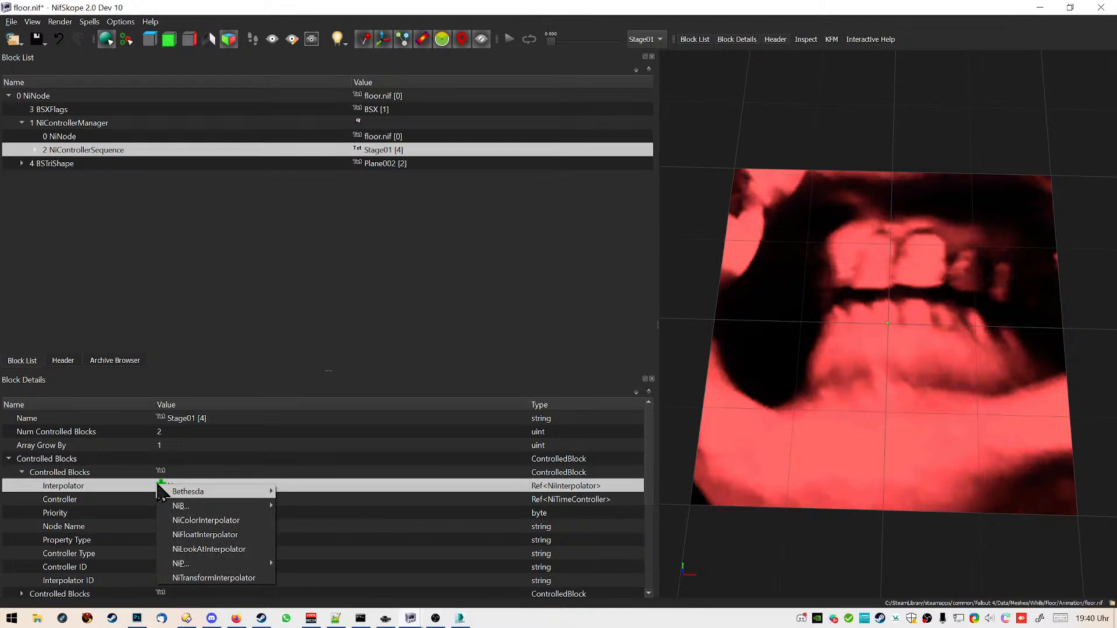
{"action": "left_click", "coordinate": [167, 283]}
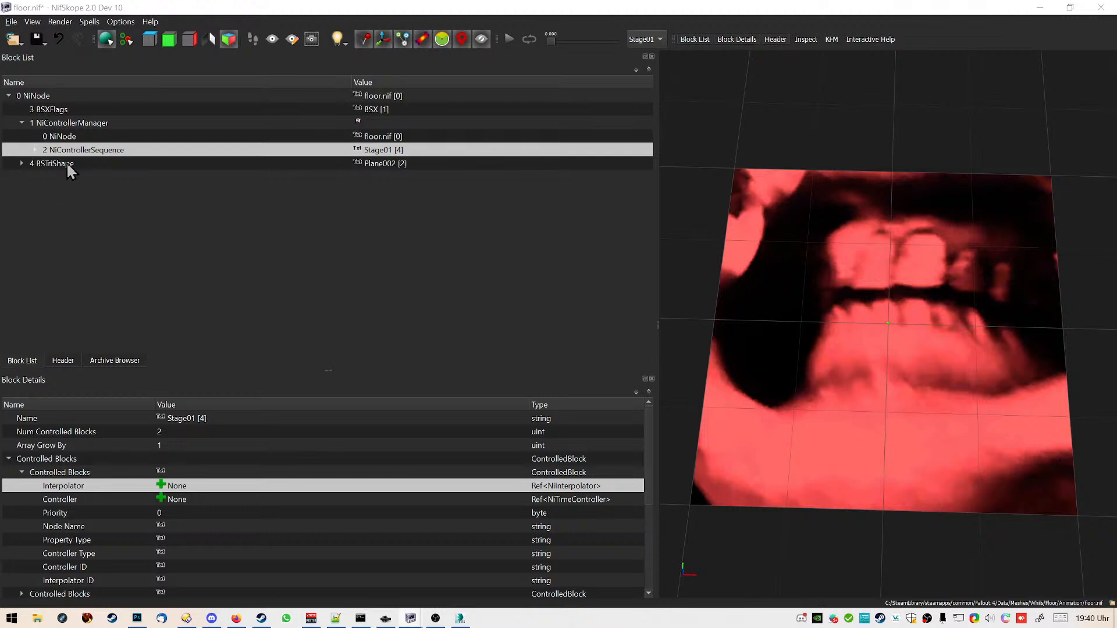
Paste the copied NiFloatInterpolator branch into the file from the root NiNode
{"action": "right_click", "coordinate": [101, 134]}
{"action": "right_click", "coordinate": [84, 123]}
{"action": "right_click", "coordinate": [53, 91]}
{"action": "right_click", "coordinate": [54, 93]}
{"action": "mouse_move", "coordinate": [93, 83]}
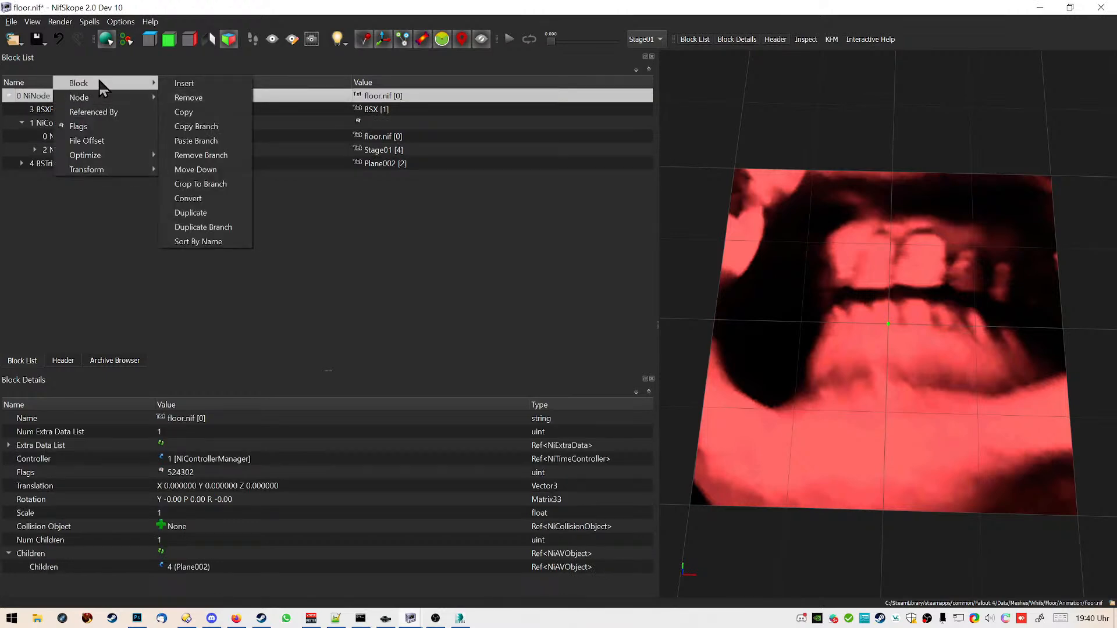
{"action": "left_click", "coordinate": [239, 142]}
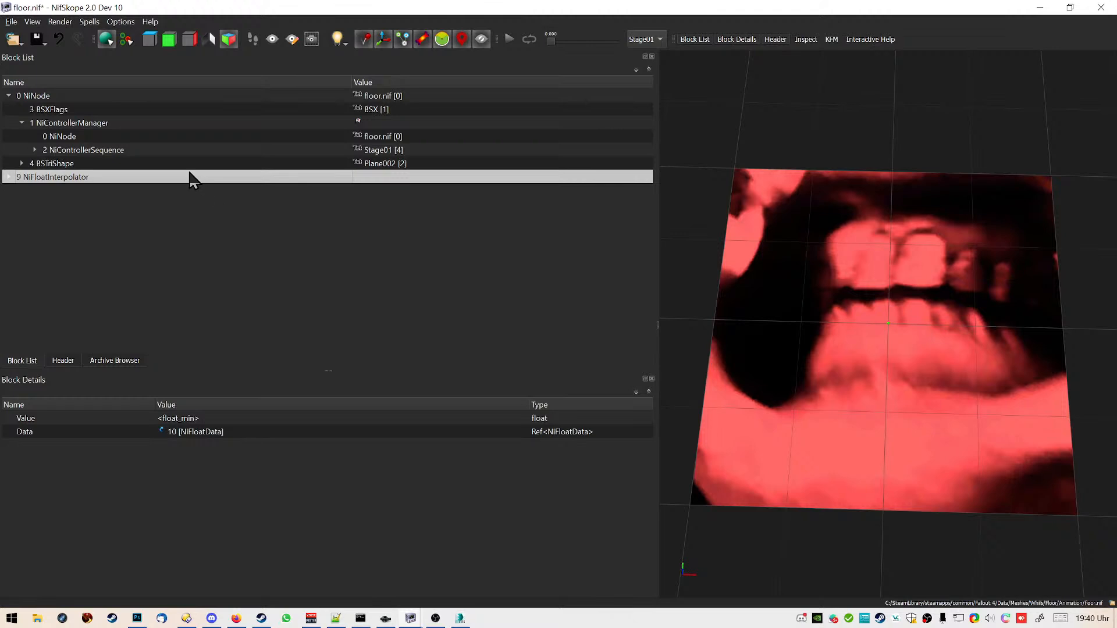
Examine the time and value keys in the NiFloatData block under the pasted NiFloatInterpolator
{"action": "left_click", "coordinate": [9, 177]}
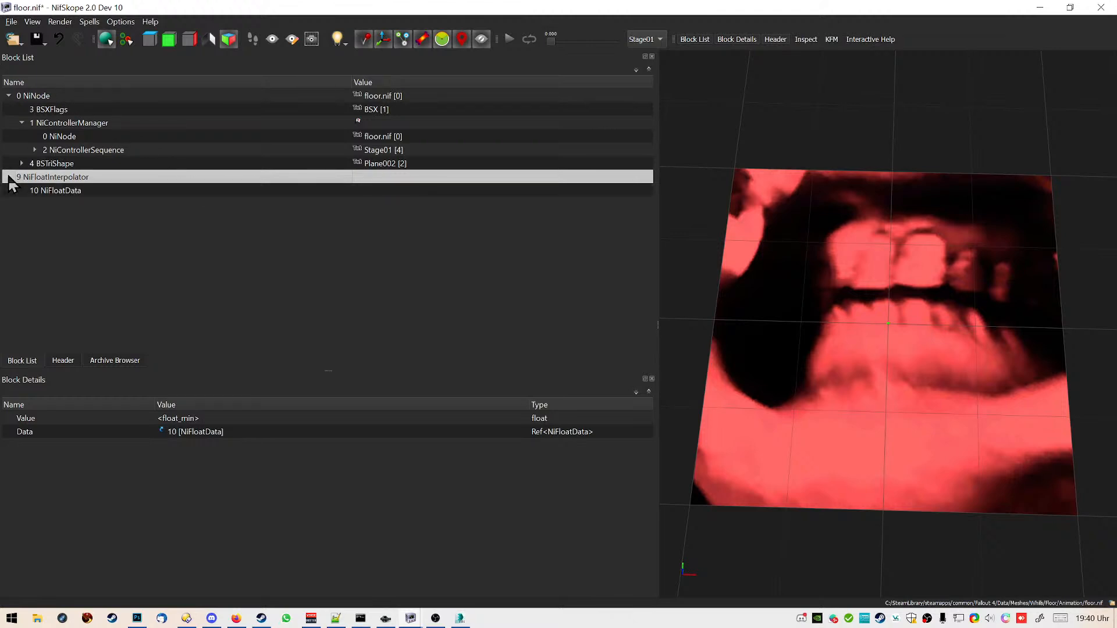
{"action": "left_click", "coordinate": [73, 191]}
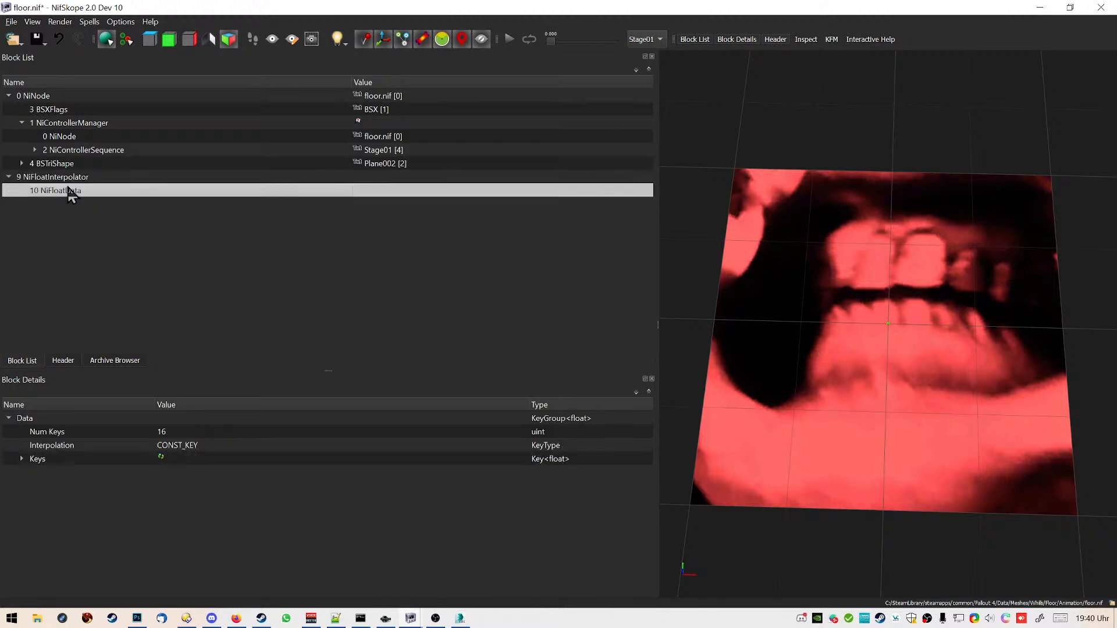
{"action": "left_click", "coordinate": [20, 458]}
{"action": "left_click", "coordinate": [35, 473]}
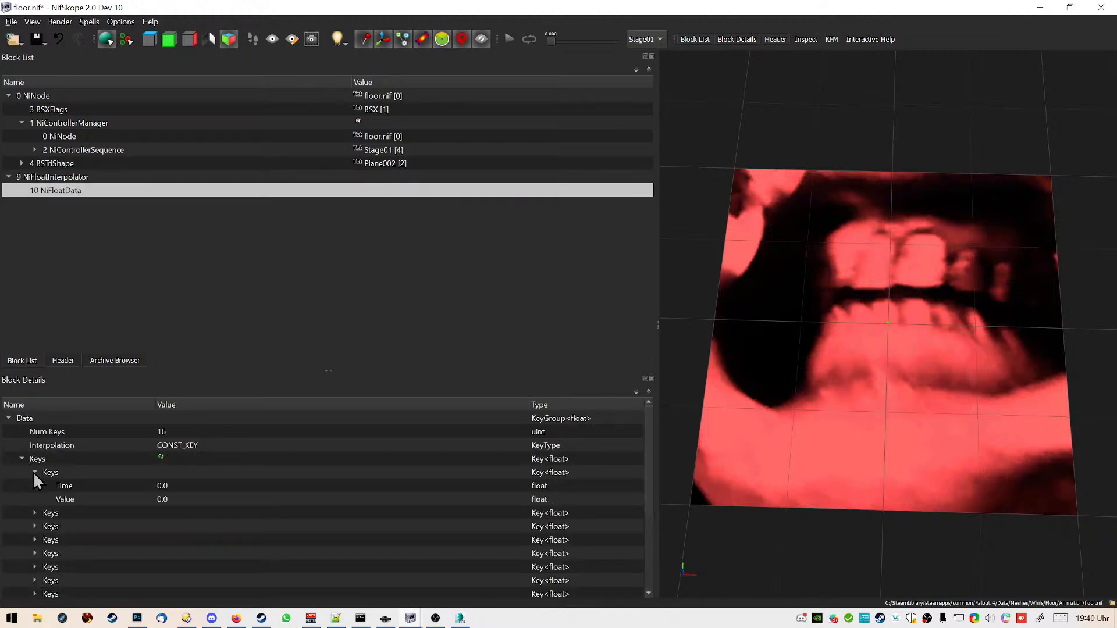
{"action": "left_click", "coordinate": [35, 513]}
{"action": "left_click", "coordinate": [35, 553]}
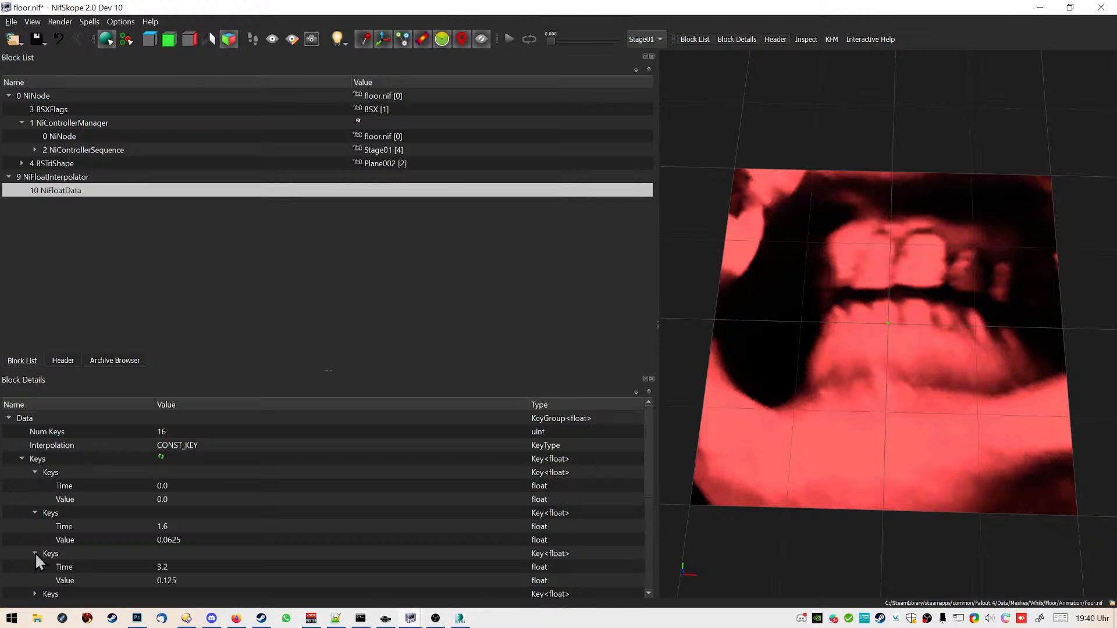
{"action": "left_click", "coordinate": [22, 460]}
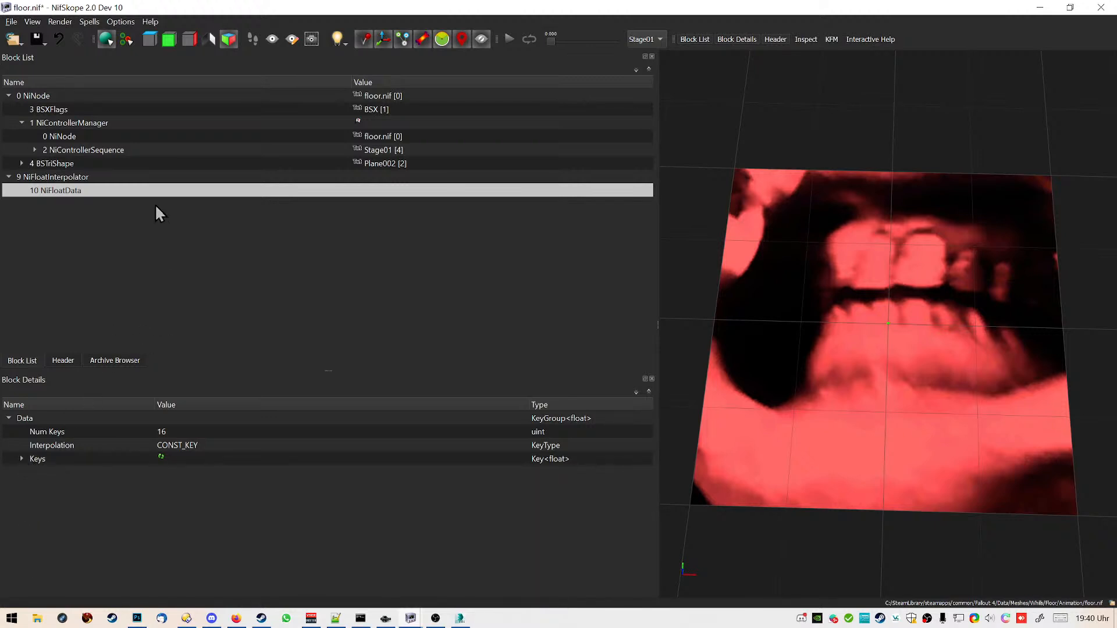
{"action": "left_click", "coordinate": [22, 459]}
{"action": "scroll", "coordinate": [152, 512], "scroll_direction": "down", "scroll_amount": 2}
{"action": "scroll", "coordinate": [160, 513], "scroll_direction": "up", "scroll_amount": 2}
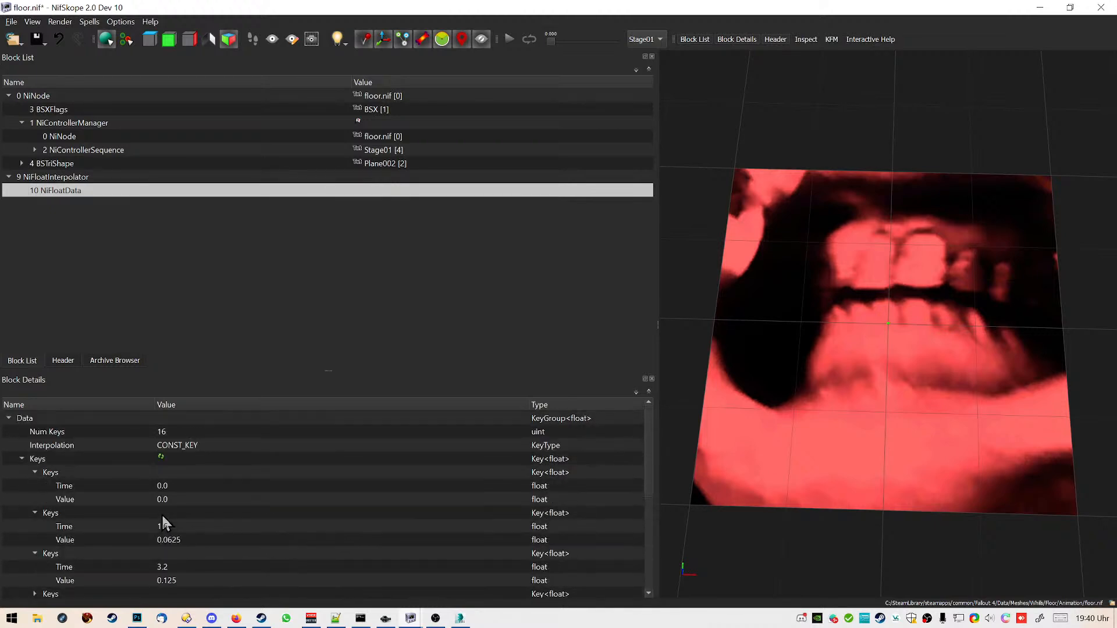
{"action": "left_click", "coordinate": [19, 459]}
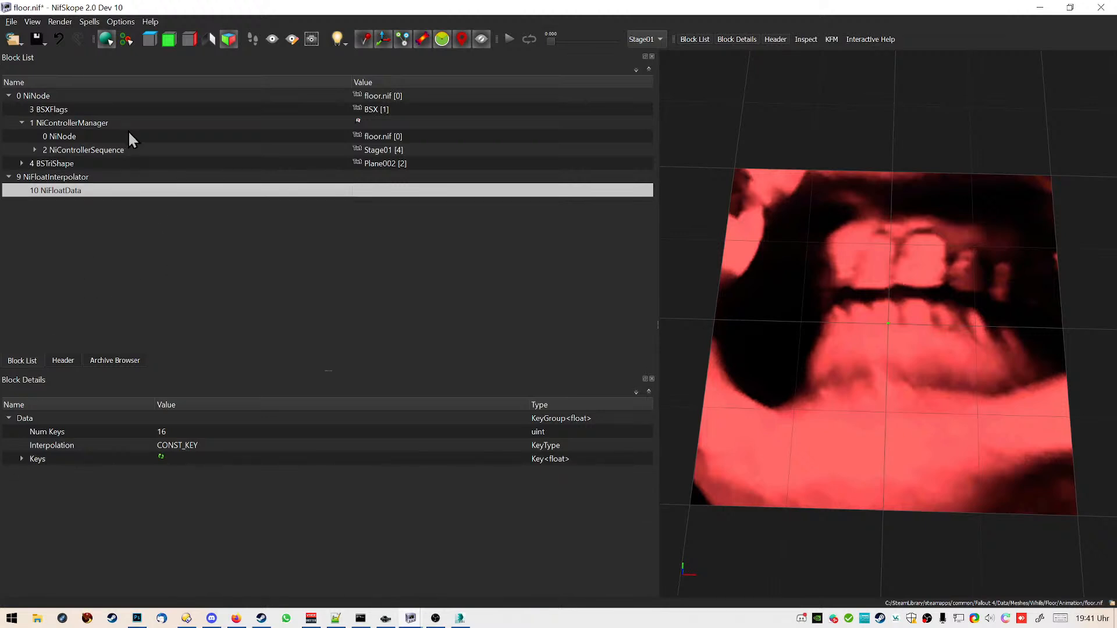
Set the Interpolator of the Stage01 sequence's first controlled block to block 9, the pasted NiFloatInterpolator
{"action": "left_click", "coordinate": [76, 150]}
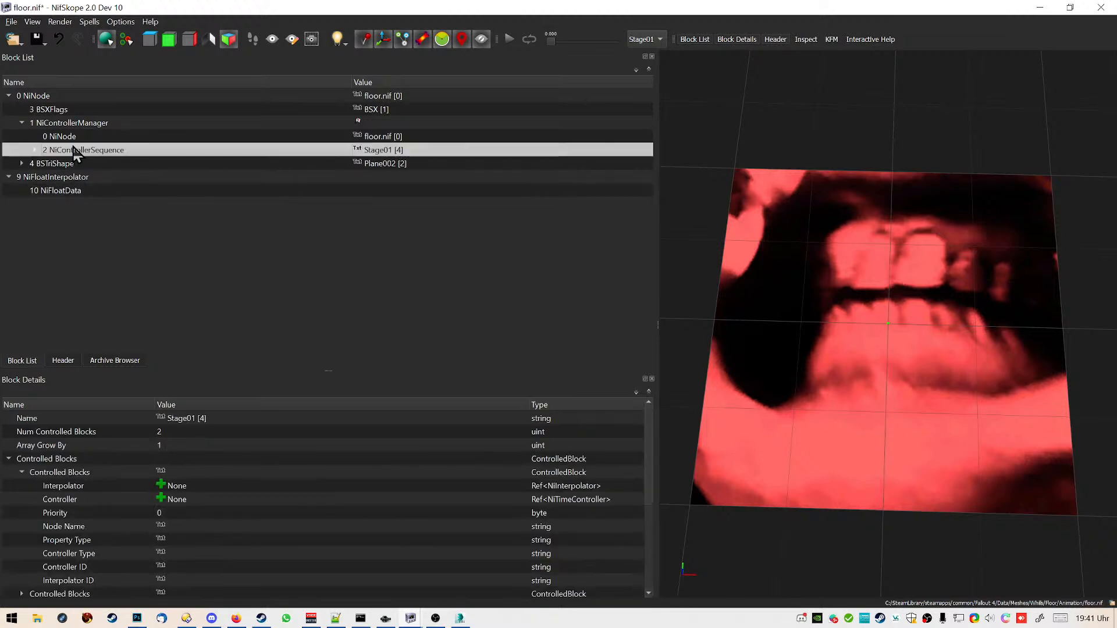
{"action": "double_click", "coordinate": [182, 486]}
{"action": "type", "text": "9"}
{"action": "key", "text": "Return"}
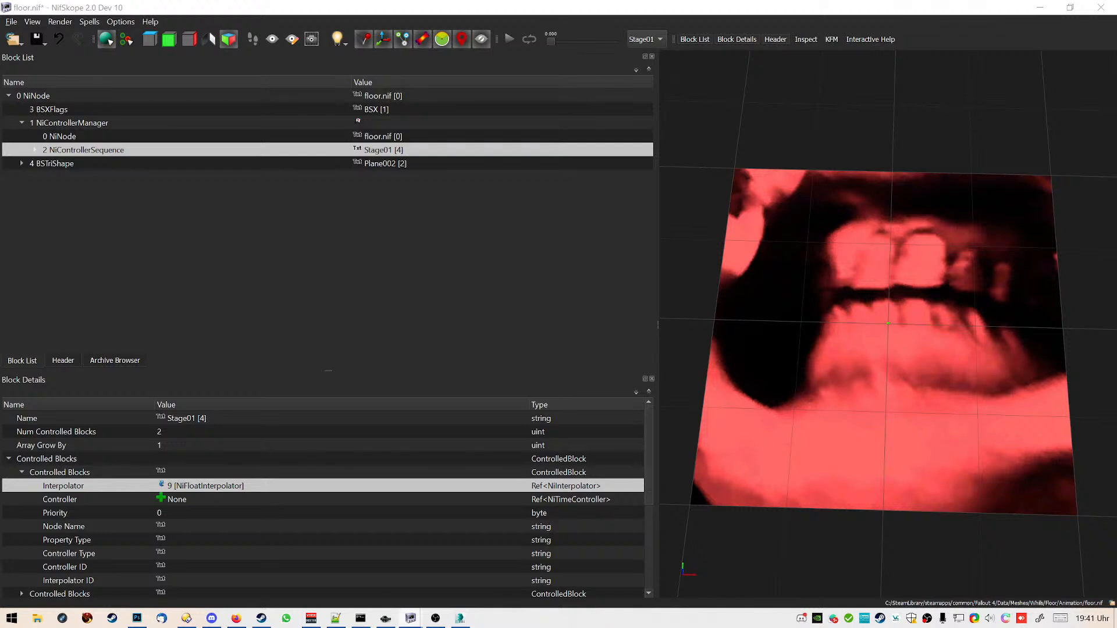
Set the first controlled block's Controller to block 6, the V Offset BSLightingShaderPropertyFloatController under the BSTriShape's shader property
{"action": "left_click", "coordinate": [59, 123]}
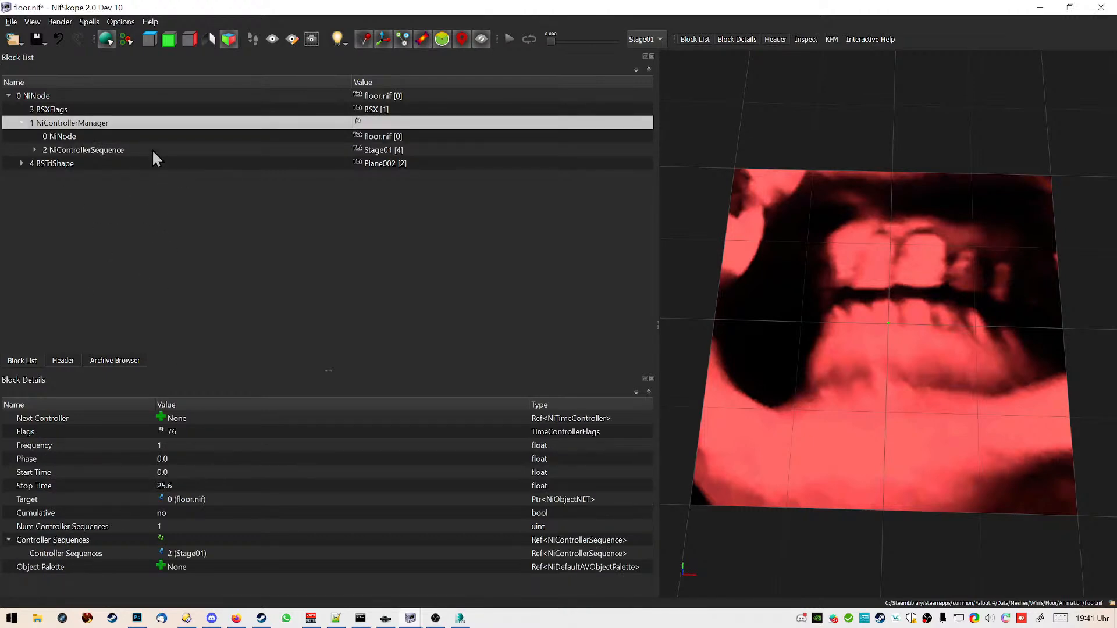
{"action": "left_click", "coordinate": [110, 150]}
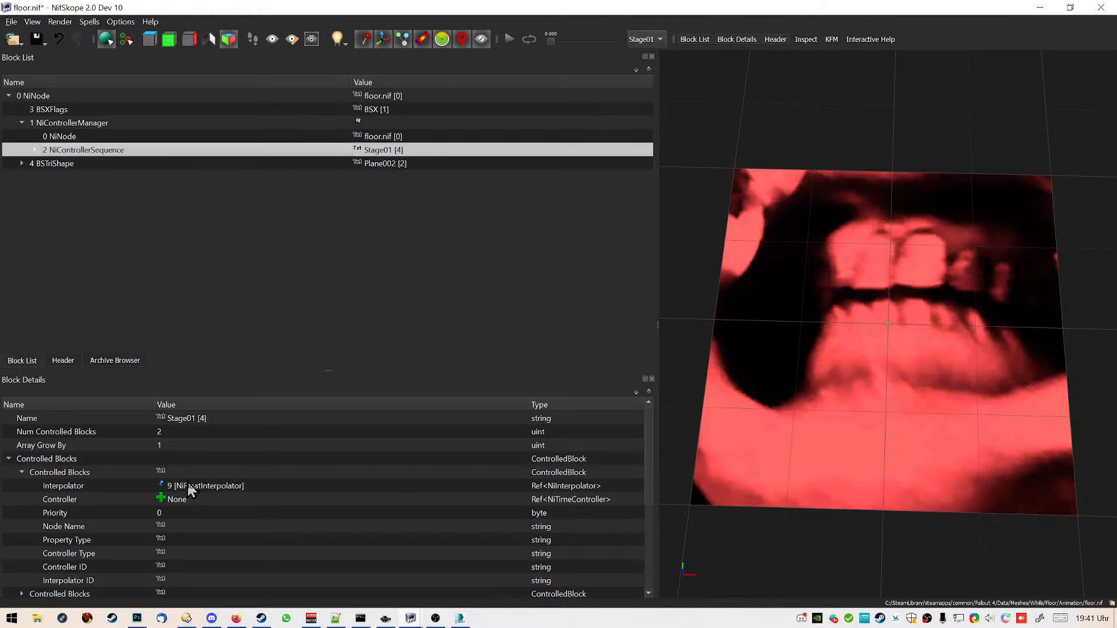
{"action": "left_click", "coordinate": [22, 164]}
{"action": "left_click", "coordinate": [34, 177]}
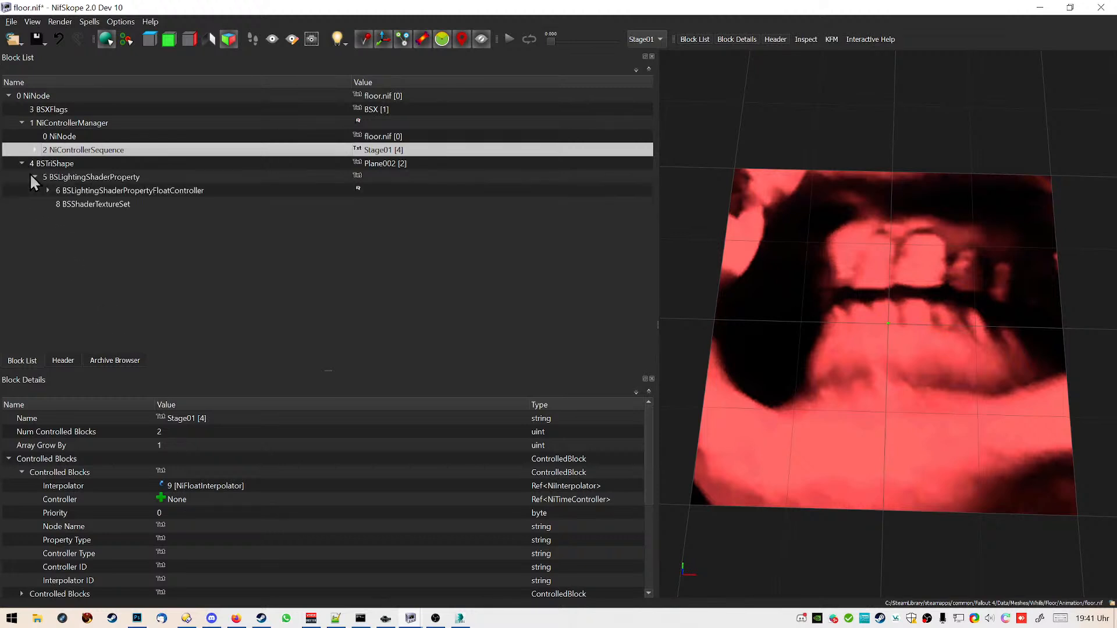
{"action": "left_click", "coordinate": [47, 190]}
{"action": "left_click", "coordinate": [84, 191]}
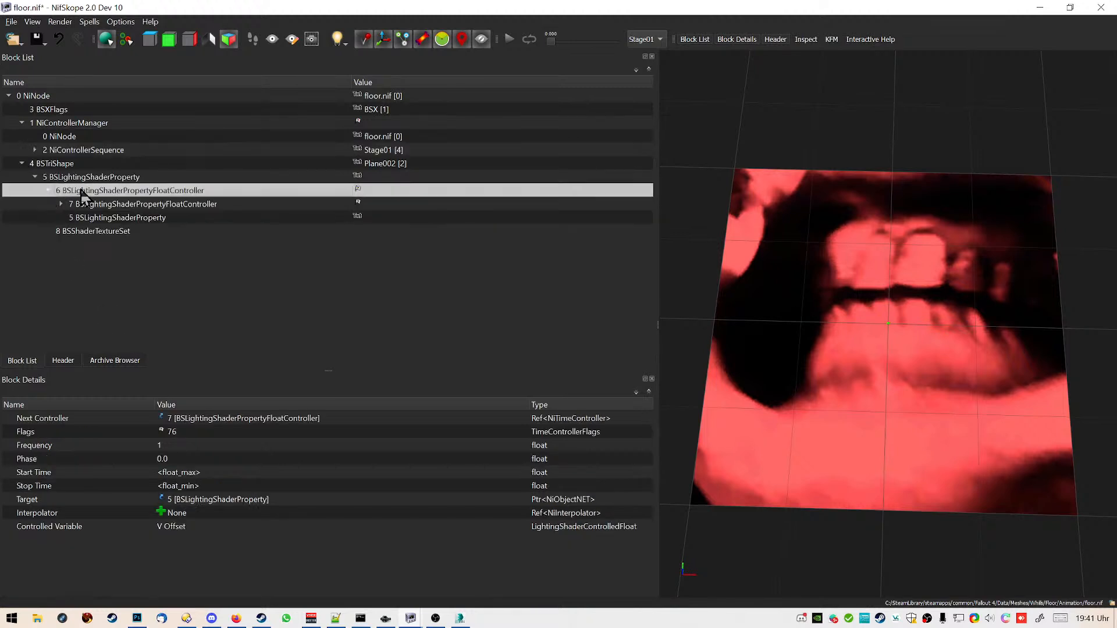
{"action": "left_click", "coordinate": [90, 123]}
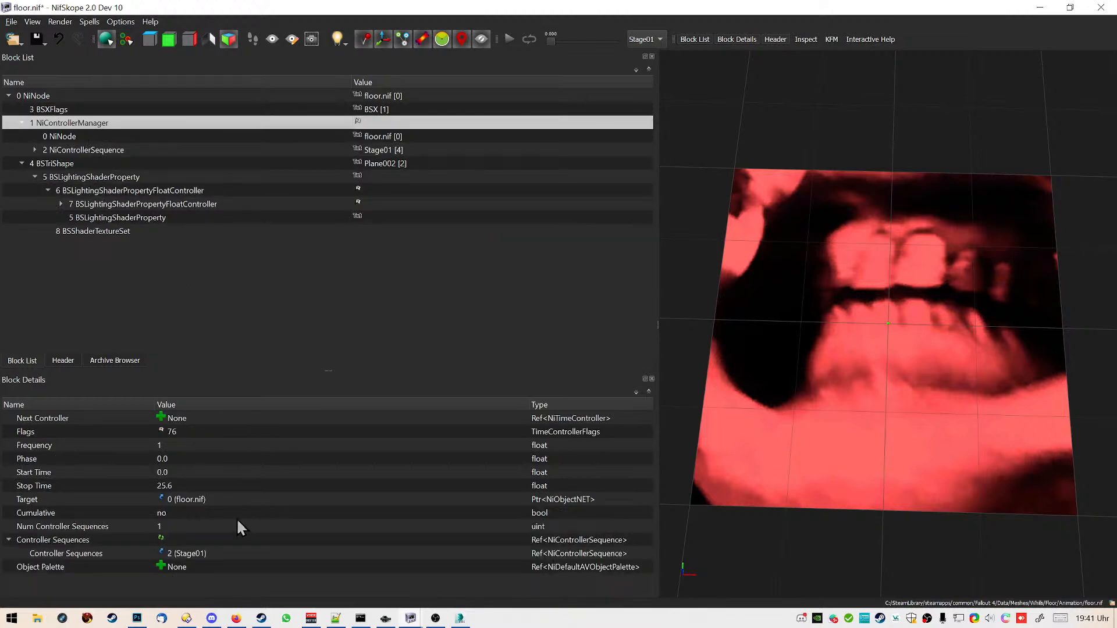
{"action": "left_click", "coordinate": [100, 150]}
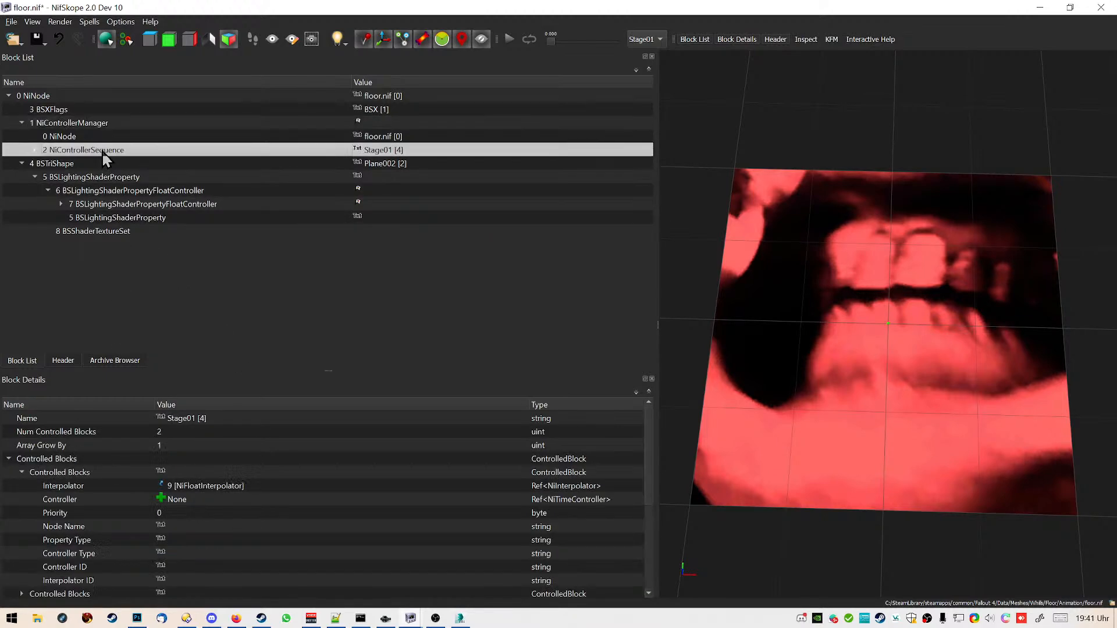
{"action": "double_click", "coordinate": [225, 499]}
{"action": "type", "text": "6"}
{"action": "key", "text": "Return"}
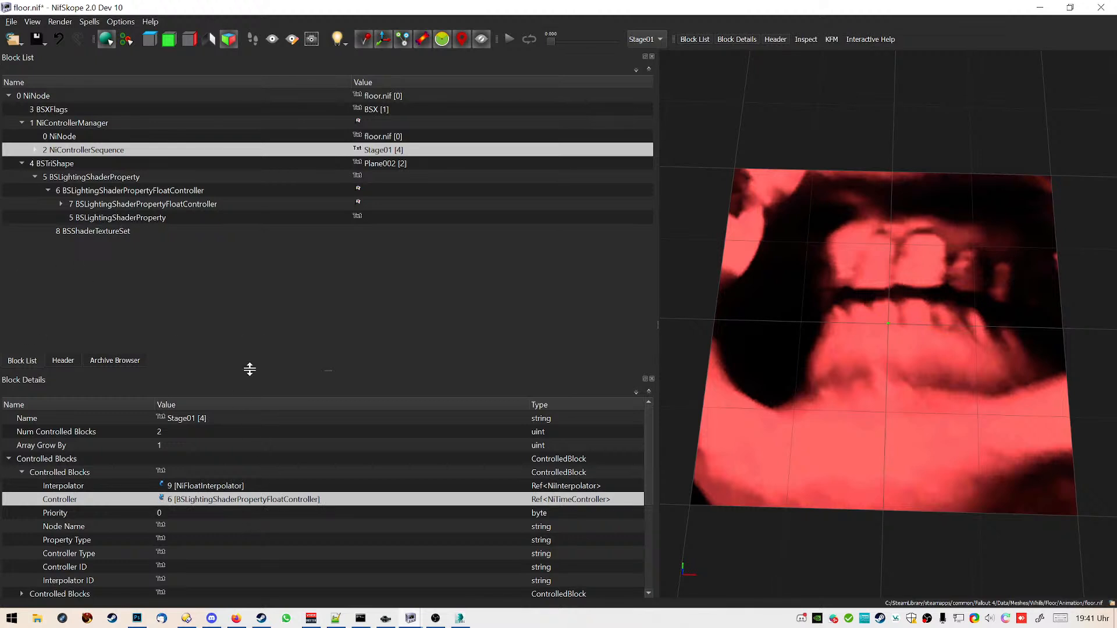
Set the first controlled block's Node Name to Plane002 in the Stage01 sequence
{"action": "left_click", "coordinate": [224, 527]}
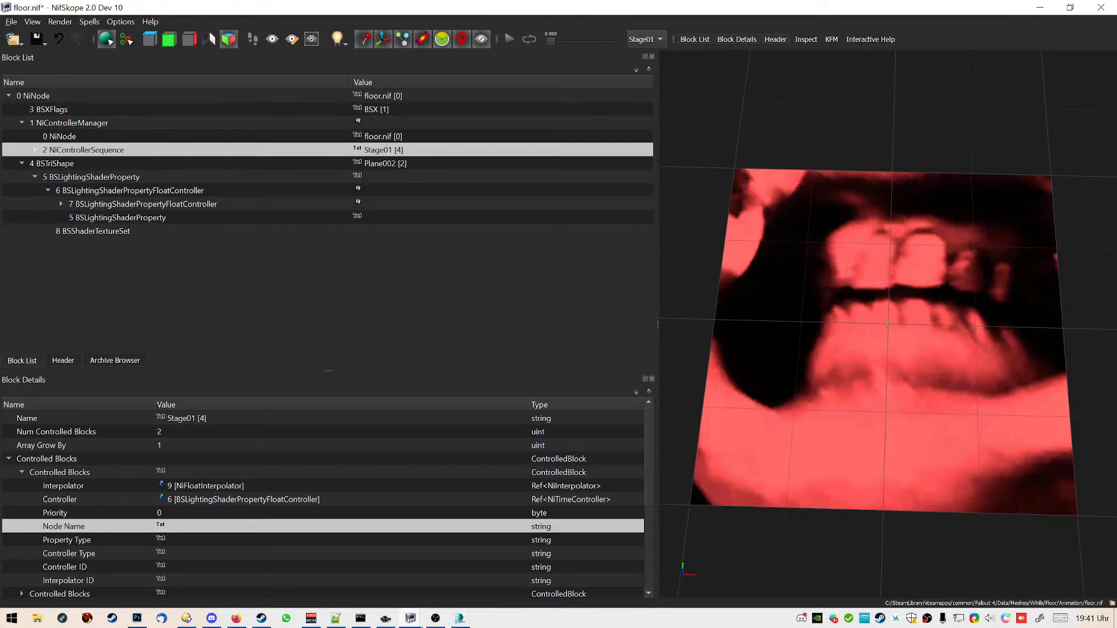
{"action": "right_click", "coordinate": [203, 516]}
{"action": "left_click", "coordinate": [244, 535]}
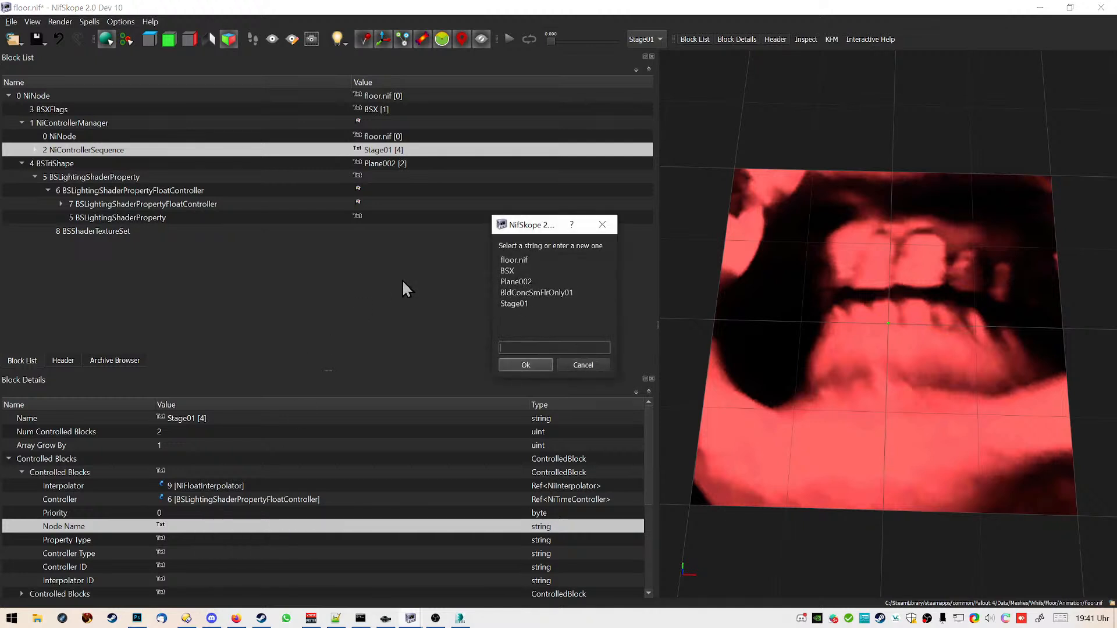
{"action": "left_click", "coordinate": [555, 281]}
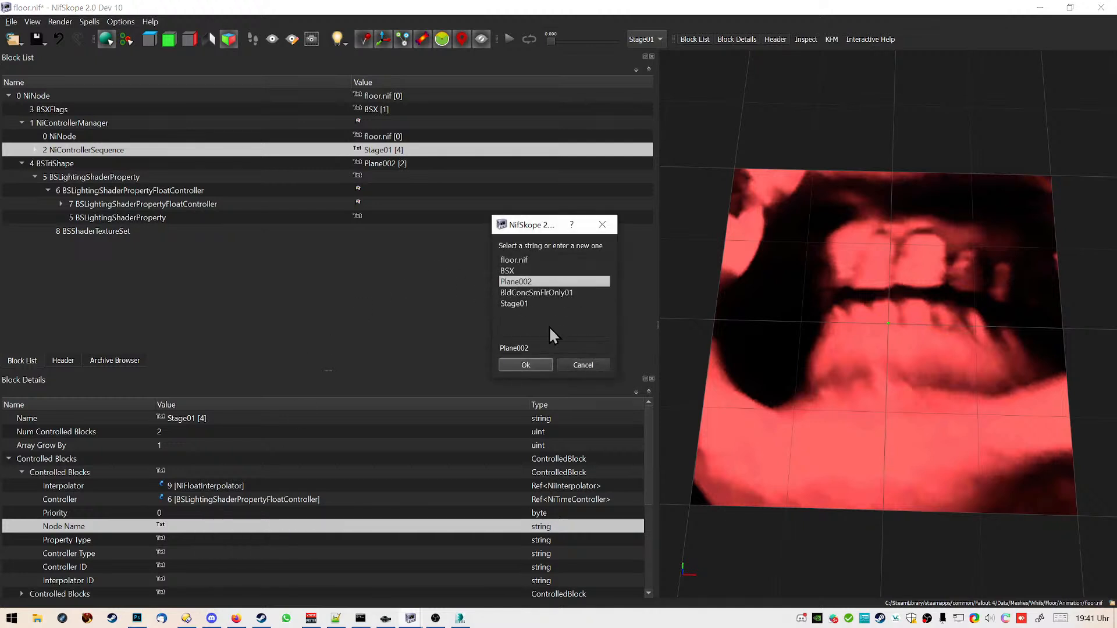
{"action": "left_click", "coordinate": [536, 365]}
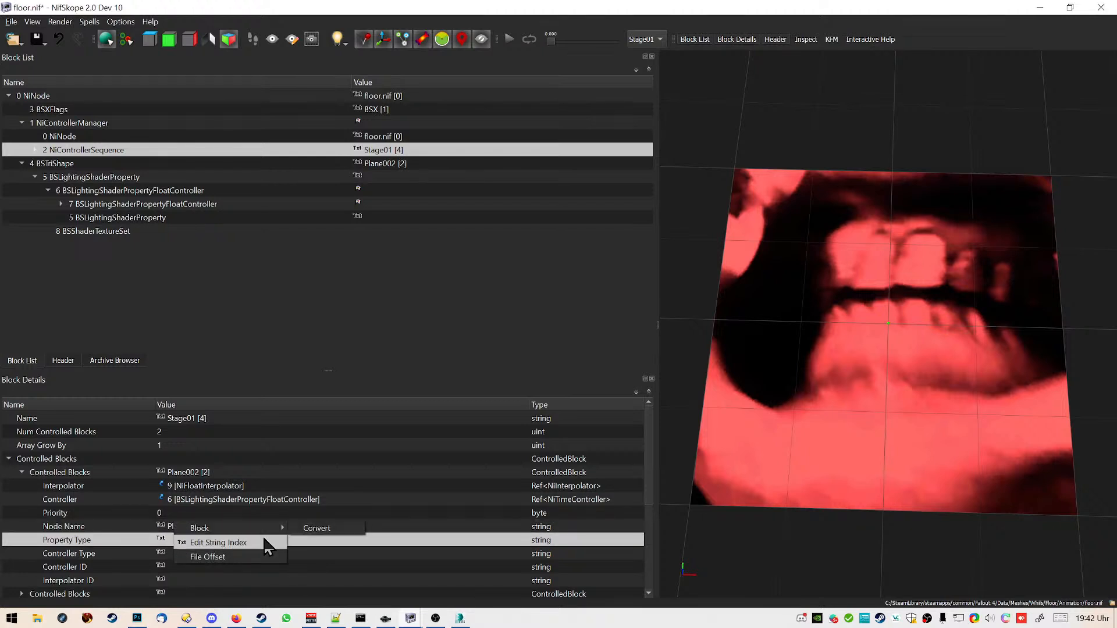
Set the first controlled block's Property Type to BSLightingShaderProperty
{"action": "left_click", "coordinate": [218, 543]}
{"action": "type", "text": "BSLightingShaderProperty"}
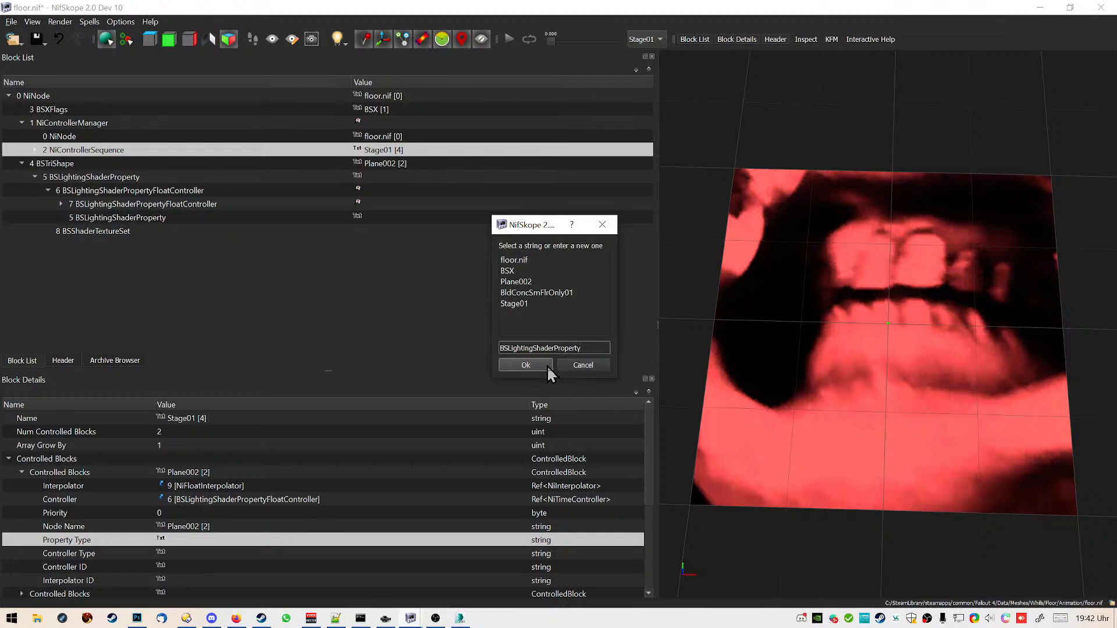
{"action": "left_click", "coordinate": [547, 365]}
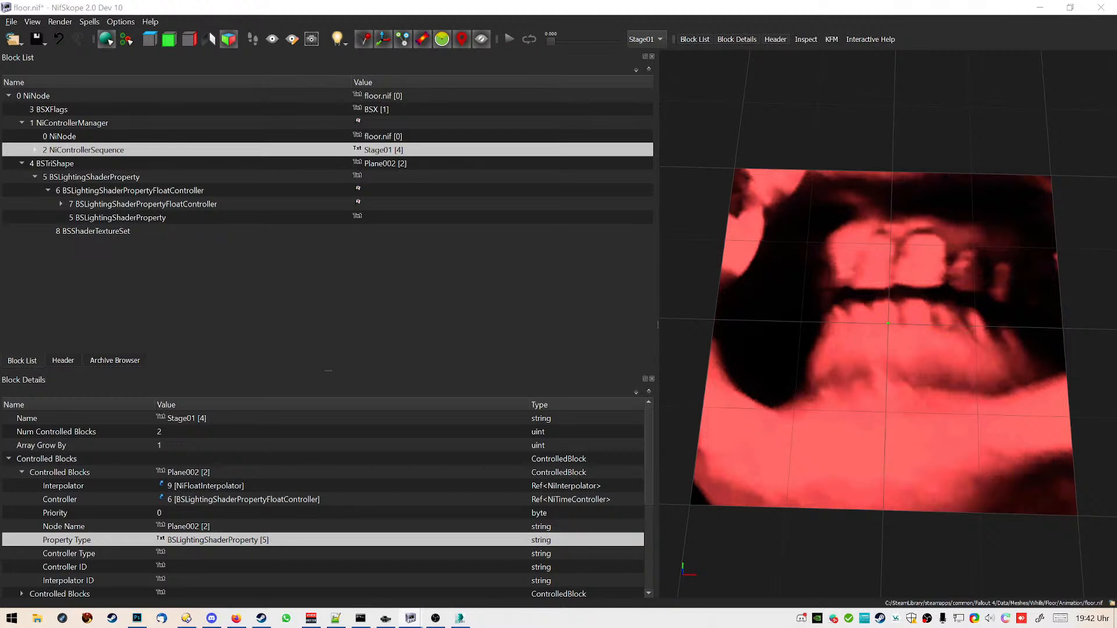
Set the first controlled block's Controller Type to BSLightingShaderPropertyFloatController
{"action": "right_click", "coordinate": [179, 548]}
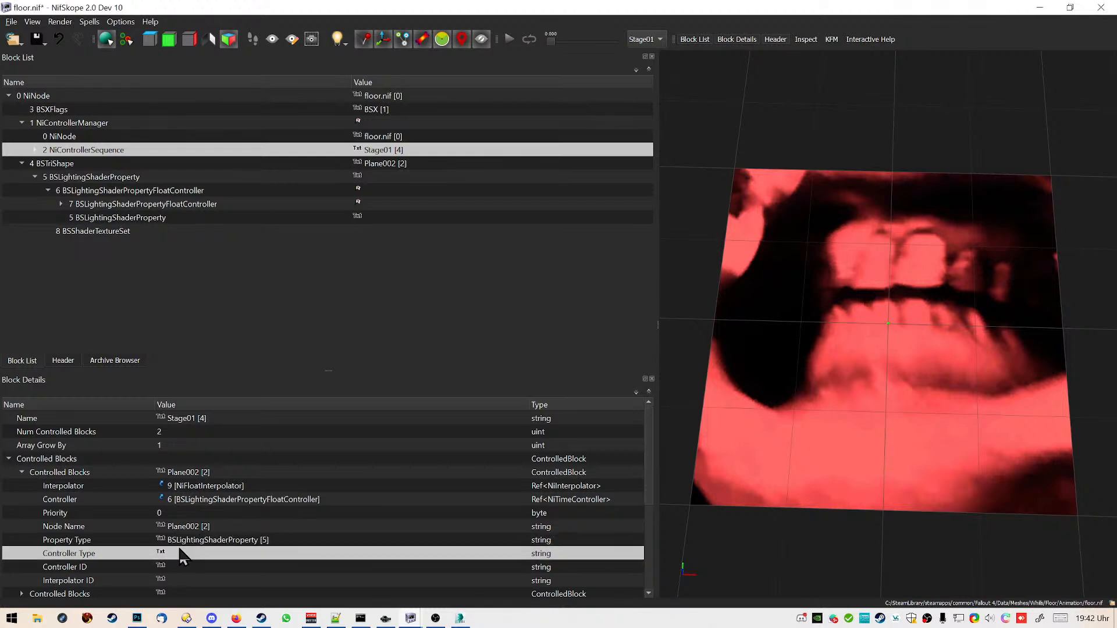
{"action": "left_click", "coordinate": [283, 556]}
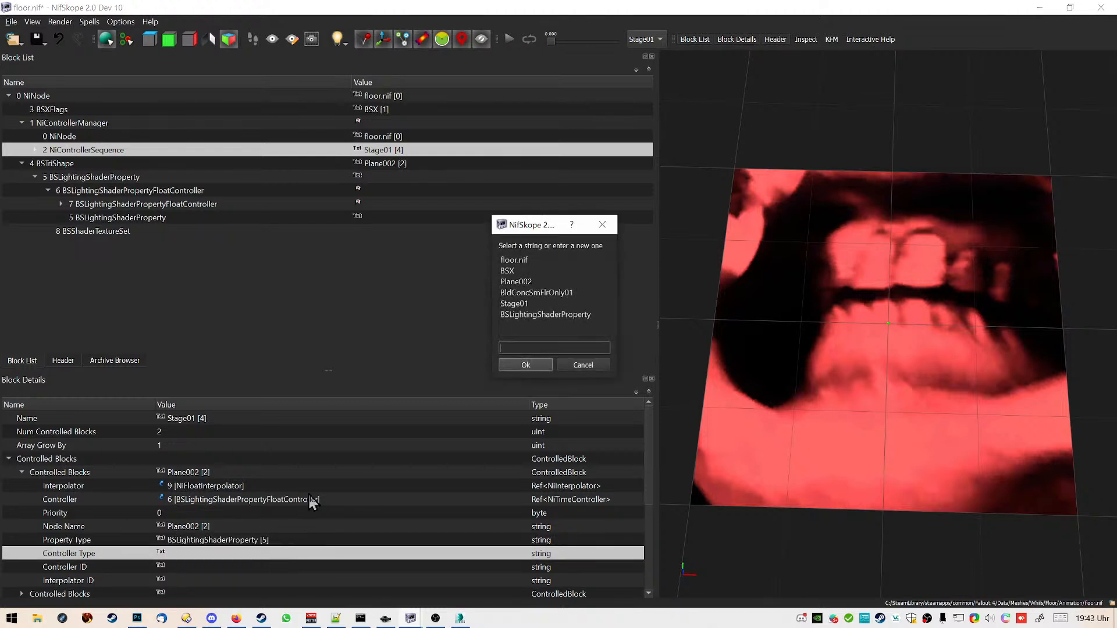
{"action": "type", "text": "BSLightingShaderPropertyFloatController"}
{"action": "left_click", "coordinate": [508, 365]}
{"action": "left_click", "coordinate": [227, 567]}
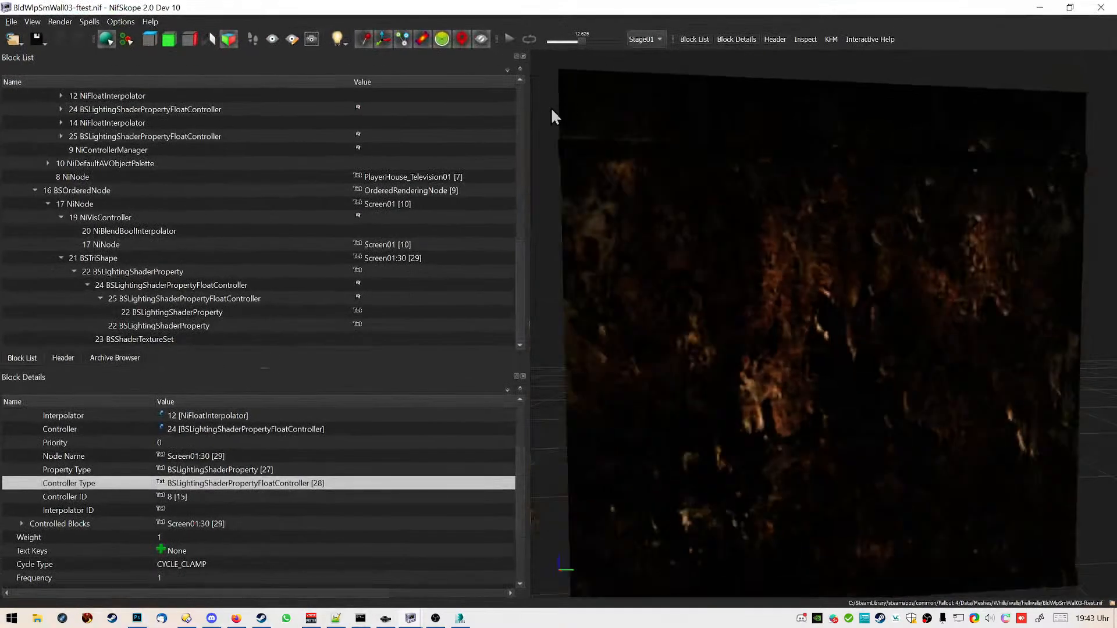
In BldWlpSmWall03-ftest.nif, examine the Controller ID and compare the key data under the Stage01 sequence's two NiFloatInterpolators
{"action": "left_click", "coordinate": [192, 497]}
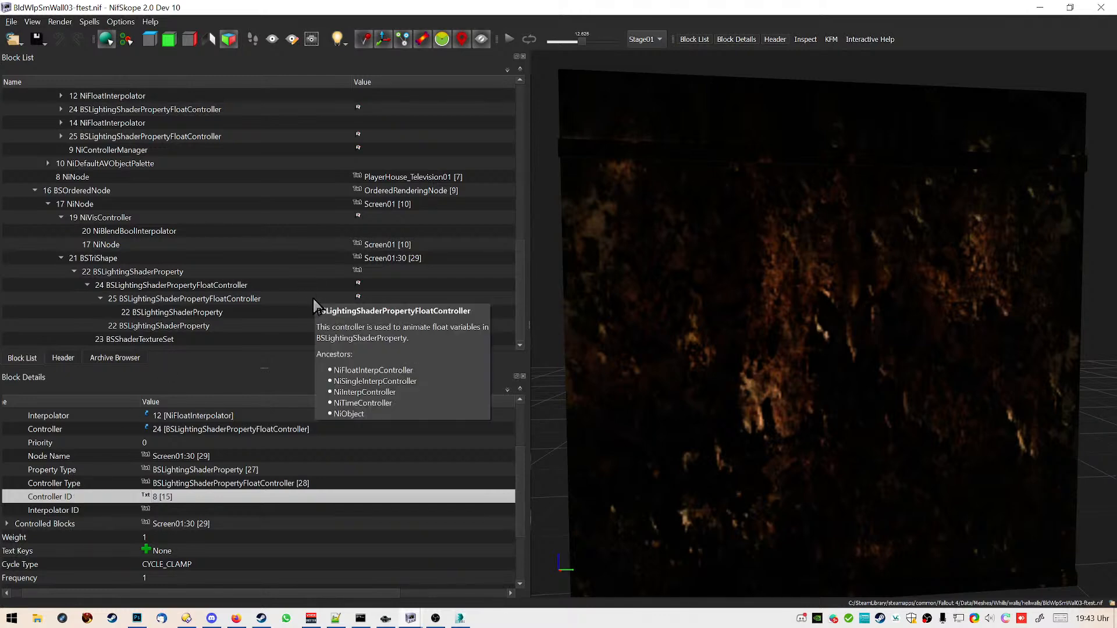
{"action": "scroll", "coordinate": [329, 268], "scroll_direction": "up", "scroll_amount": 3}
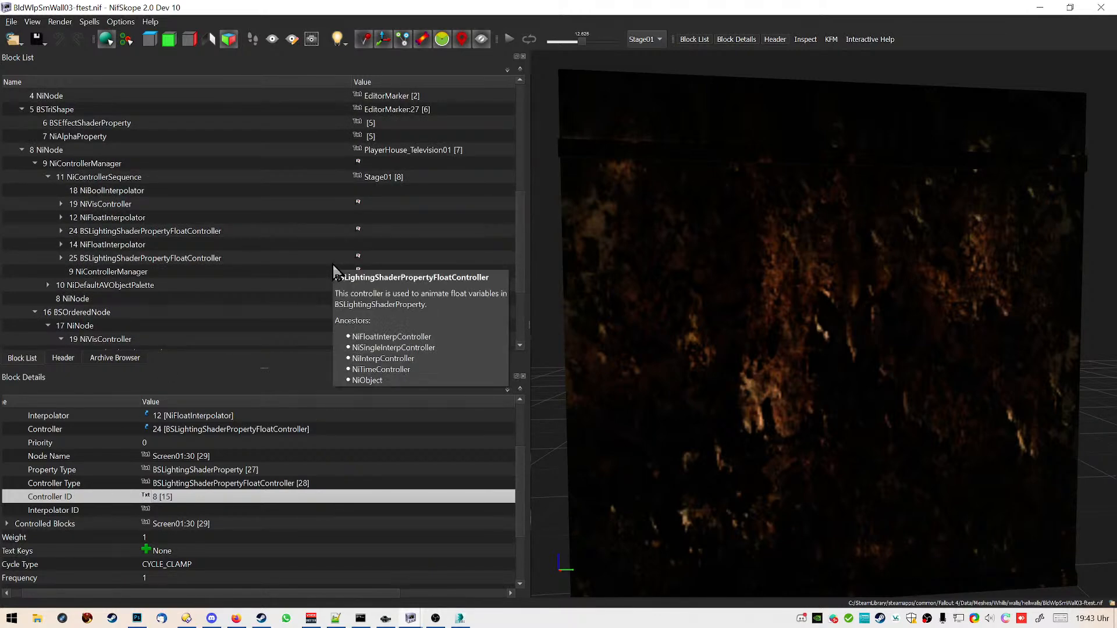
{"action": "scroll", "coordinate": [333, 267], "scroll_direction": "up", "scroll_amount": 1}
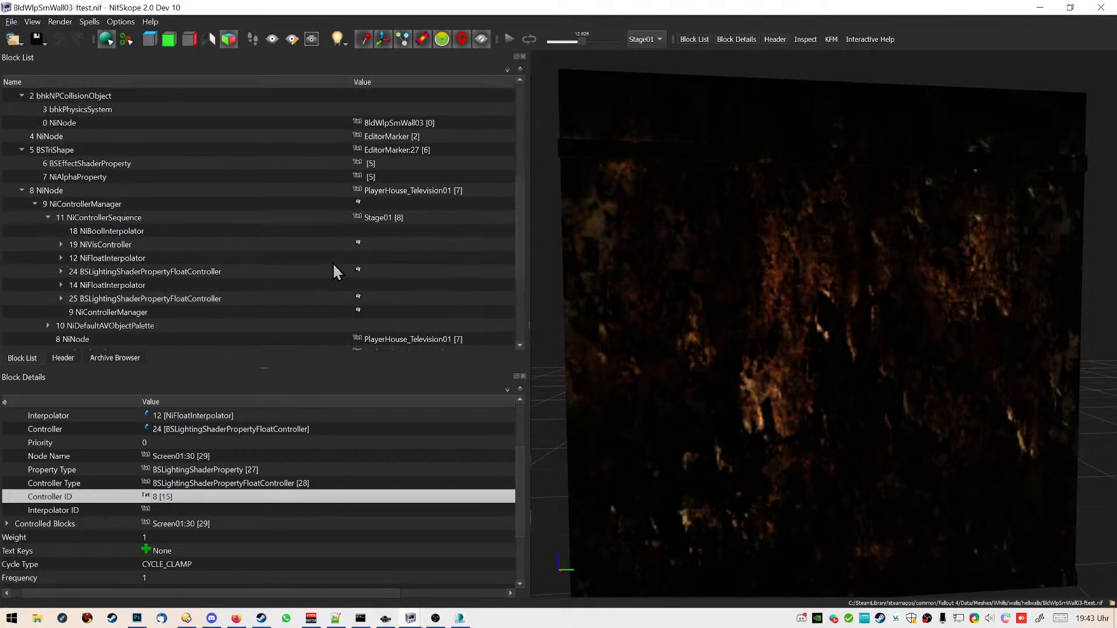
{"action": "scroll", "coordinate": [459, 194], "scroll_direction": "up", "scroll_amount": 5}
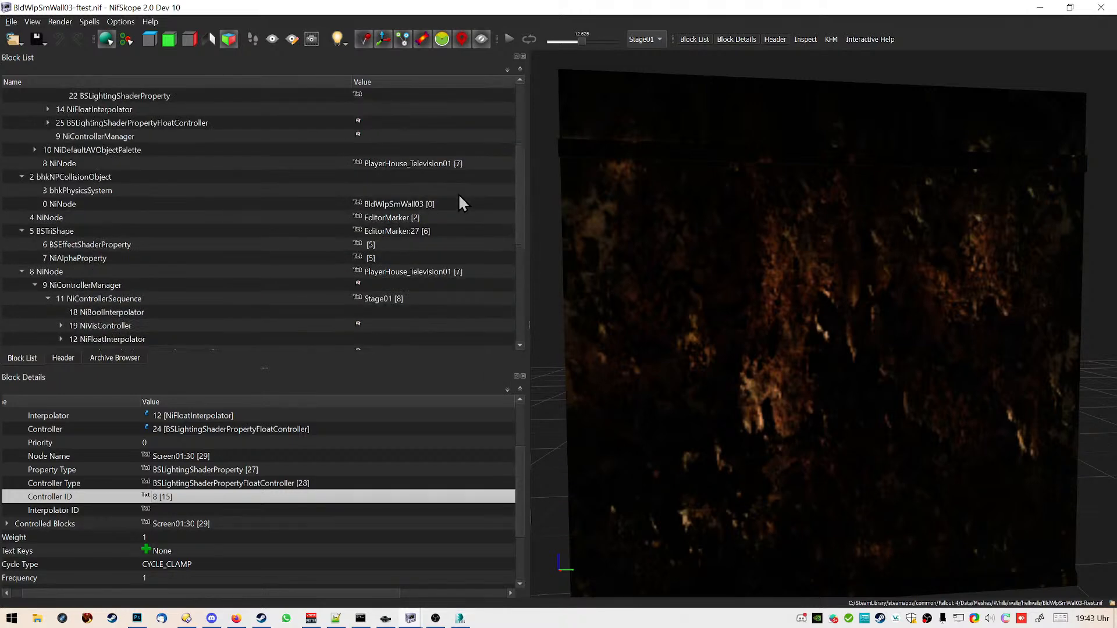
{"action": "scroll", "coordinate": [105, 140], "scroll_direction": "up", "scroll_amount": 1}
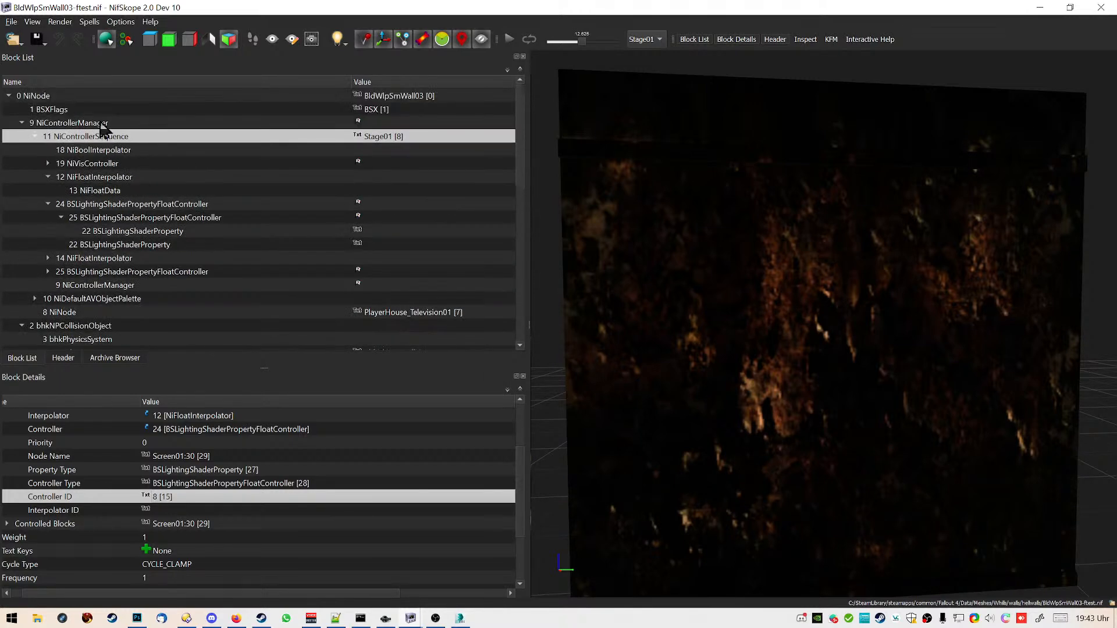
{"action": "left_click", "coordinate": [47, 164]}
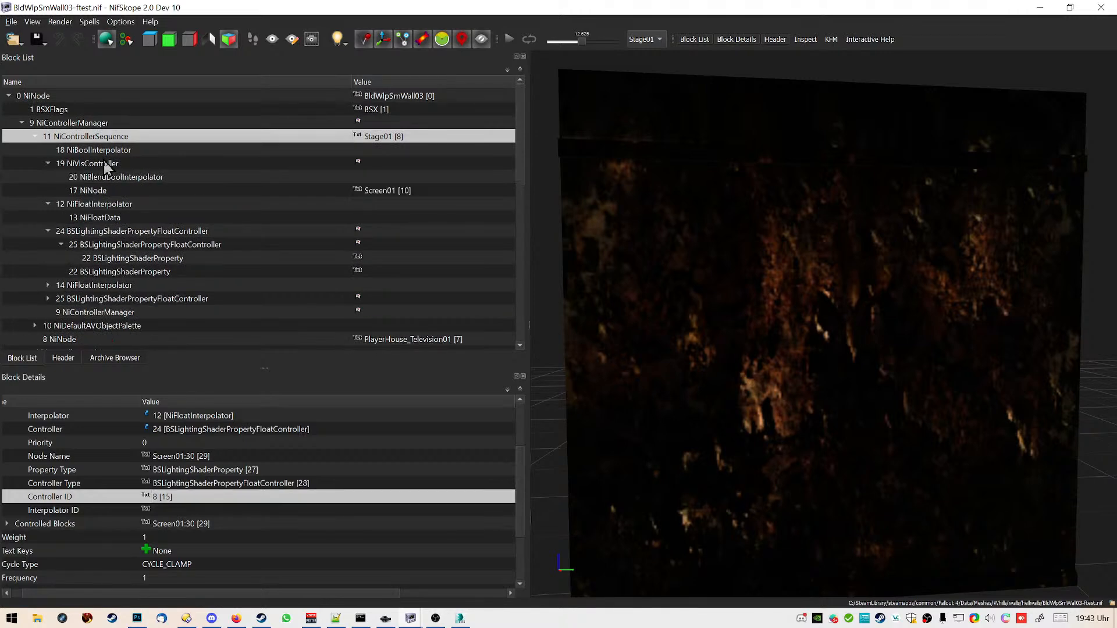
{"action": "scroll", "coordinate": [114, 207], "scroll_direction": "down", "scroll_amount": 1}
{"action": "scroll", "coordinate": [93, 221], "scroll_direction": "down", "scroll_amount": 1}
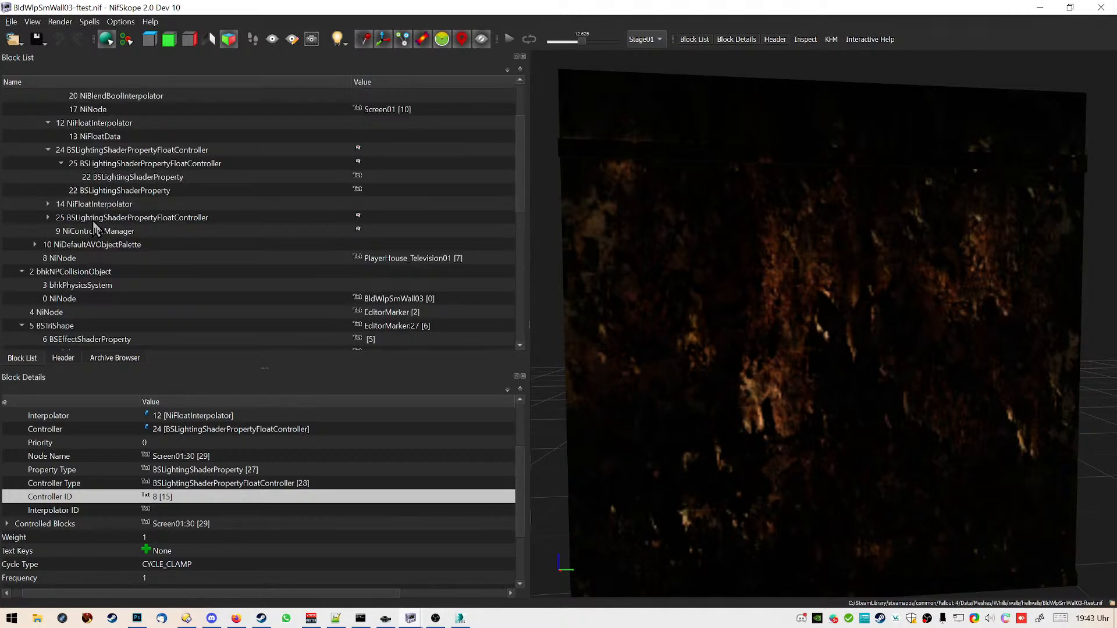
{"action": "left_click", "coordinate": [45, 205]}
{"action": "left_click", "coordinate": [102, 231]}
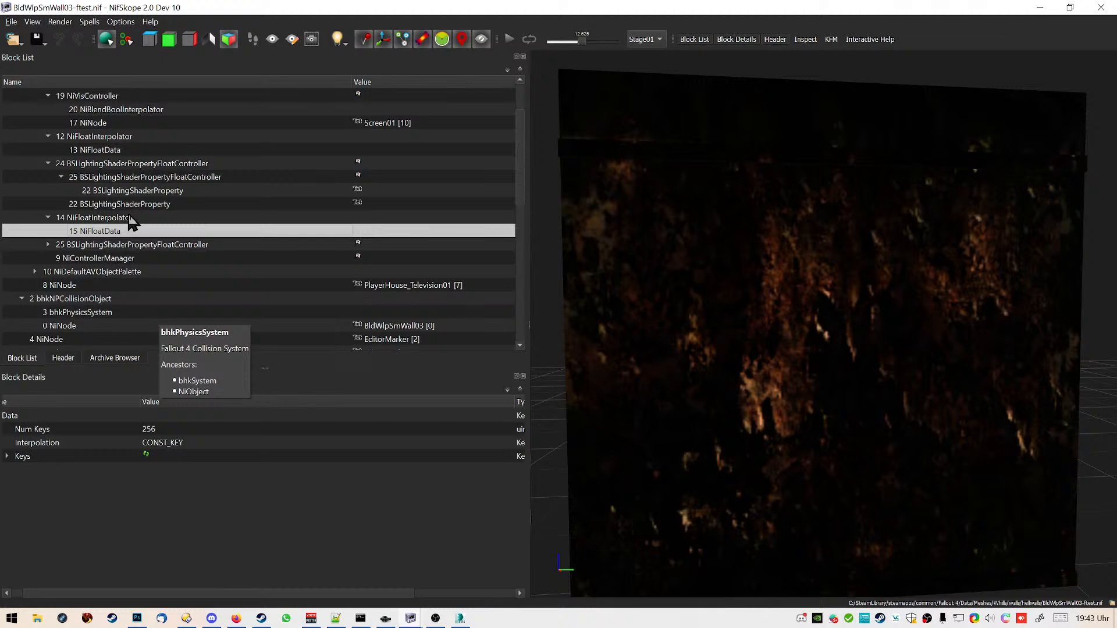
{"action": "left_click", "coordinate": [130, 149]}
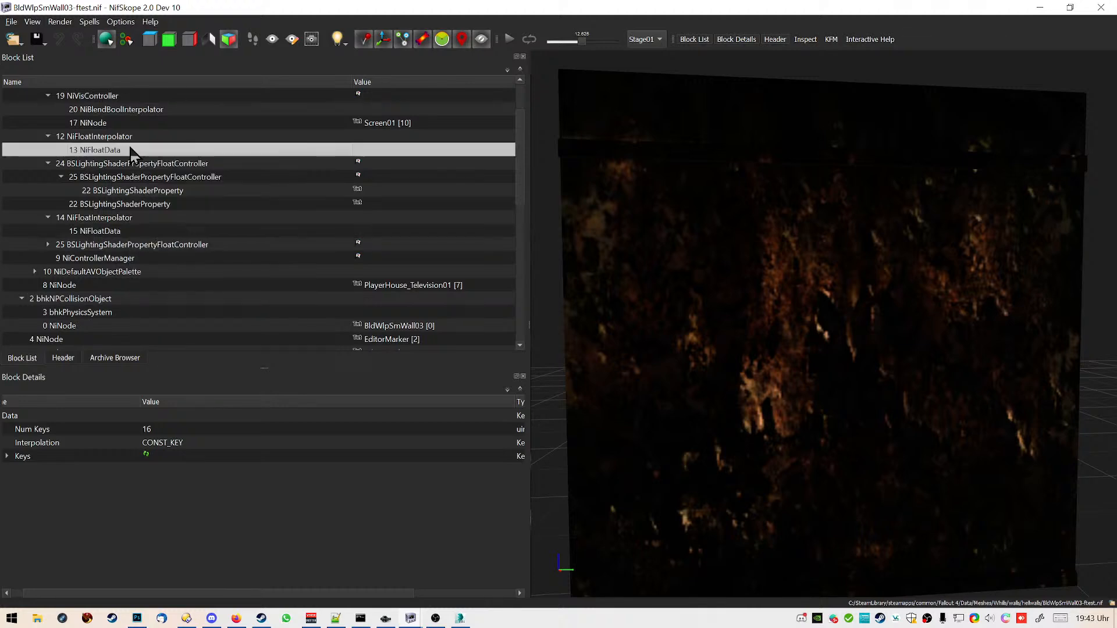
{"action": "left_click", "coordinate": [128, 231]}
Copy the branch of NiFloatInterpolator block 14 under the Stage01 sequence
{"action": "left_click", "coordinate": [129, 218]}
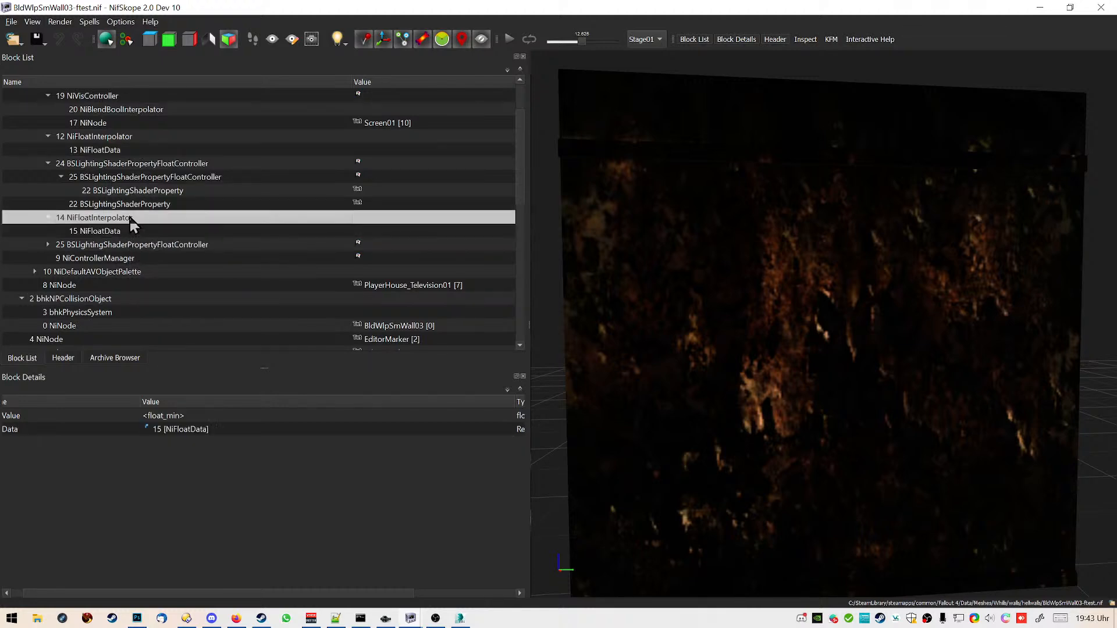
{"action": "right_click", "coordinate": [131, 219]}
{"action": "mouse_move", "coordinate": [166, 211]}
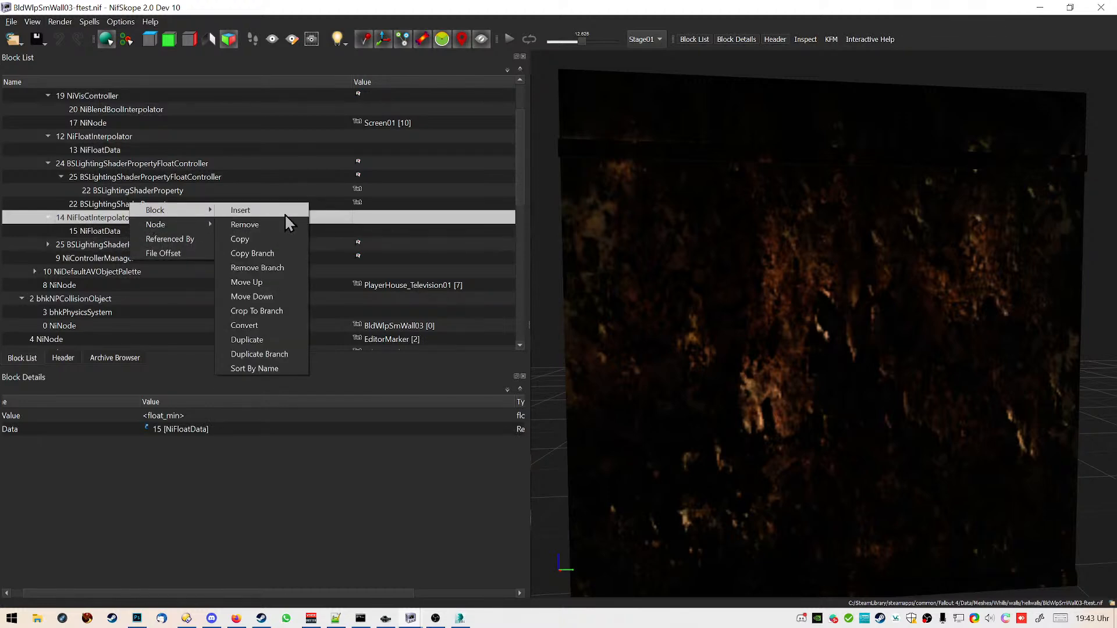
{"action": "left_click", "coordinate": [287, 254]}
Return to floor.nif and paste the copied NiFloatInterpolator branch from the root NiNode
{"action": "left_click_drag", "start_coordinate": [324, 9], "coordinate": [0, 68]}
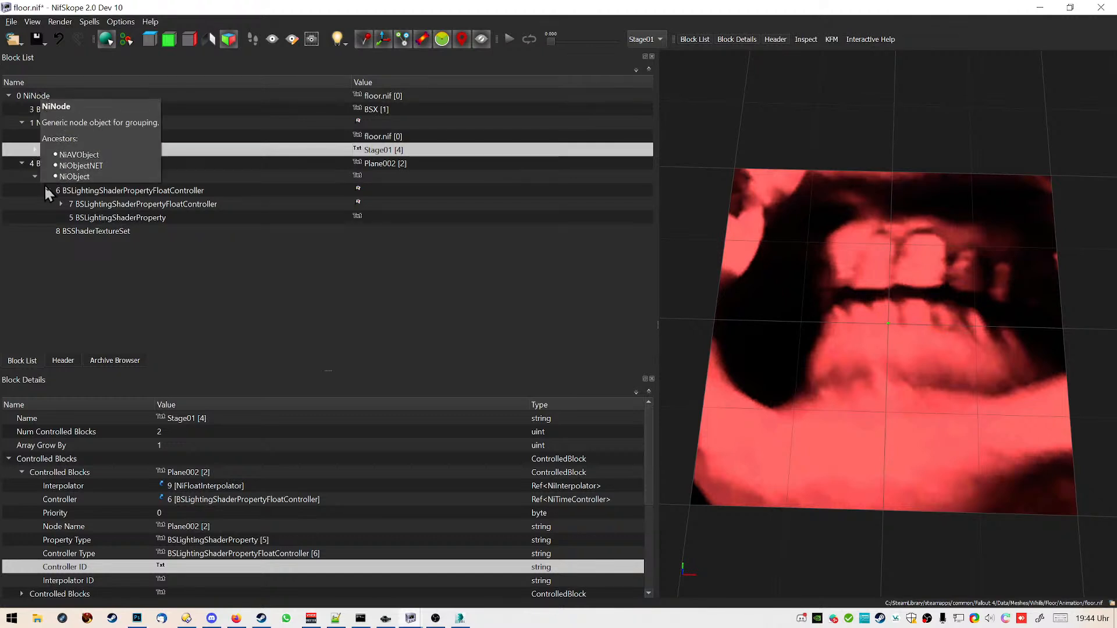
{"action": "right_click", "coordinate": [49, 93]}
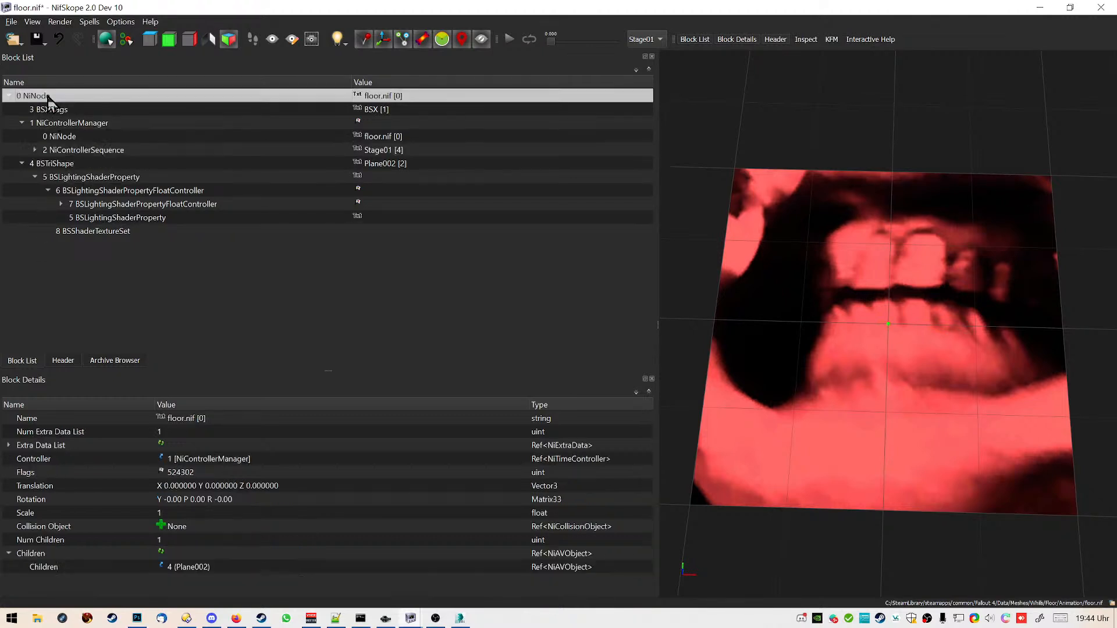
{"action": "mouse_move", "coordinate": [90, 89]}
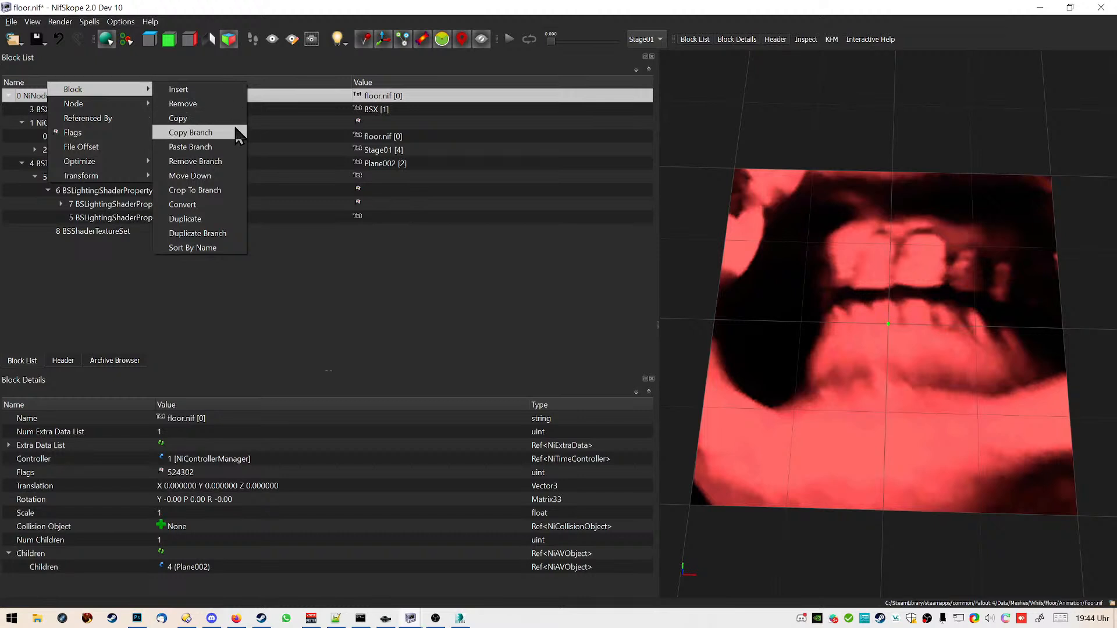
{"action": "left_click", "coordinate": [235, 146]}
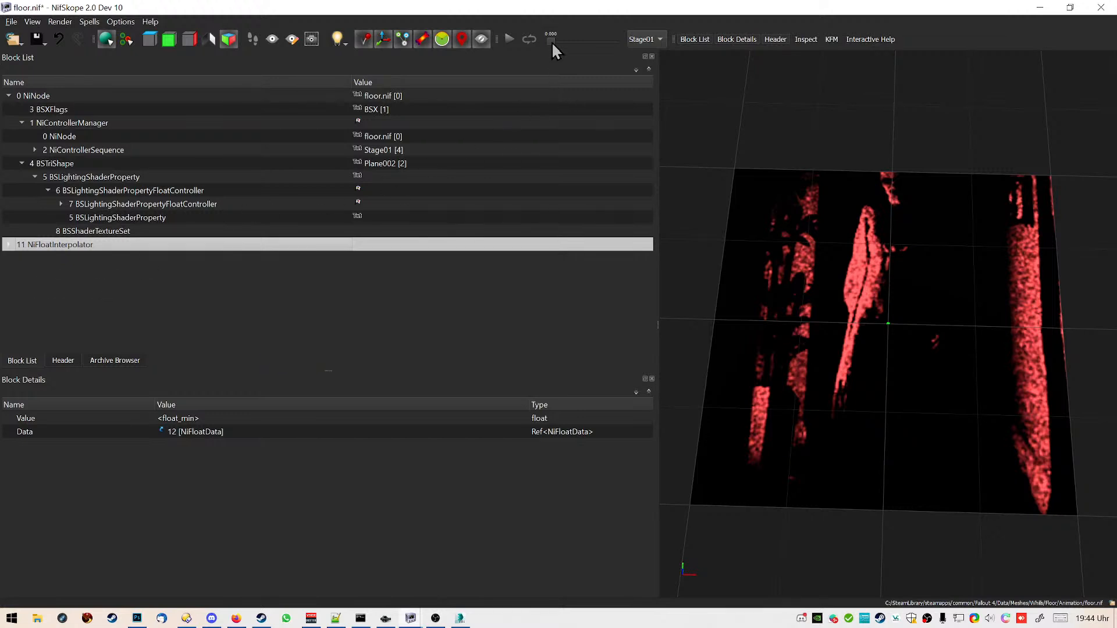
Try to preview the Stage01 animation on the floor plane by scrubbing and playing the timeline
{"action": "left_click_drag", "start_coordinate": [573, 40], "coordinate": [501, 51]}
{"action": "left_click", "coordinate": [514, 37]}
{"action": "left_click", "coordinate": [510, 39]}
{"action": "left_click_drag", "start_coordinate": [683, 289], "coordinate": [705, 261]}
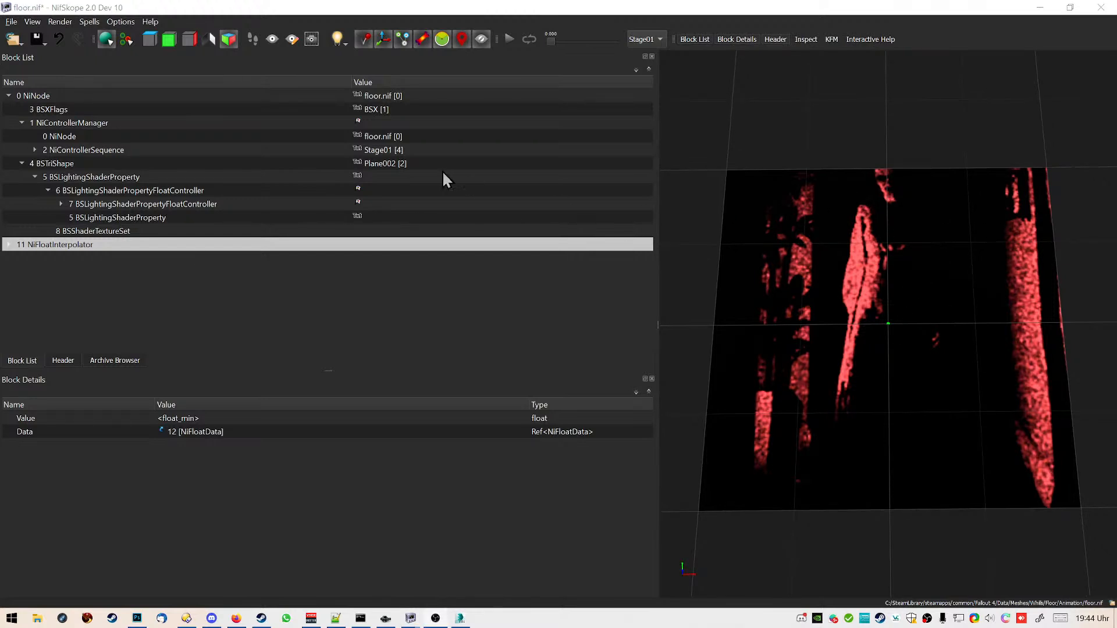
Expand the pasted NiFloatInterpolator and the Stage01 NiControllerSequence to examine their child blocks and settings
{"action": "left_click", "coordinate": [10, 245]}
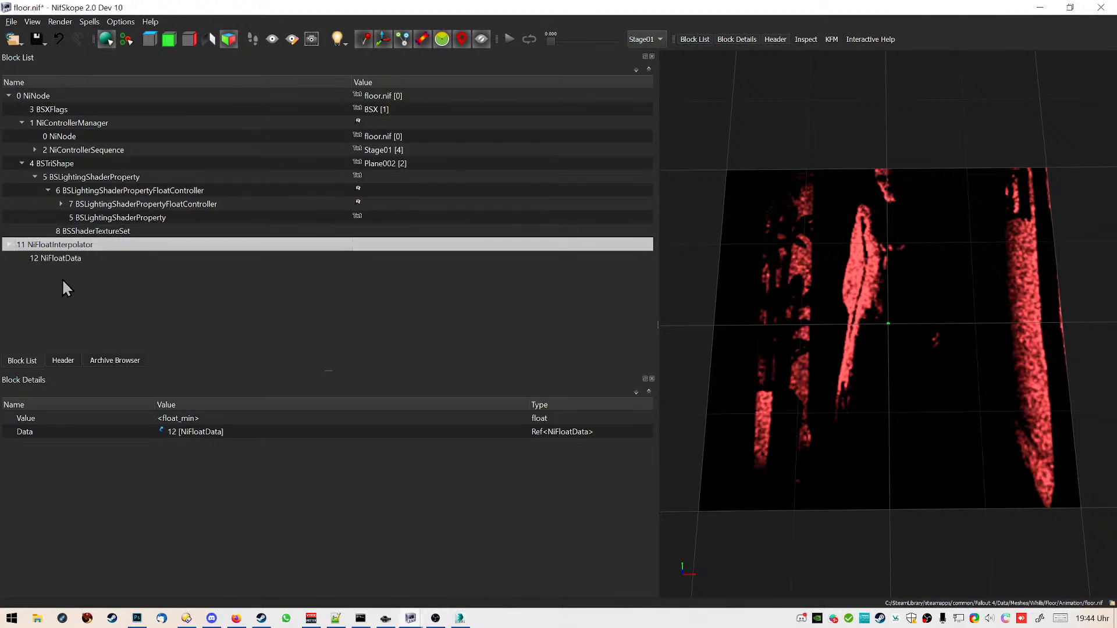
{"action": "left_click", "coordinate": [88, 122]}
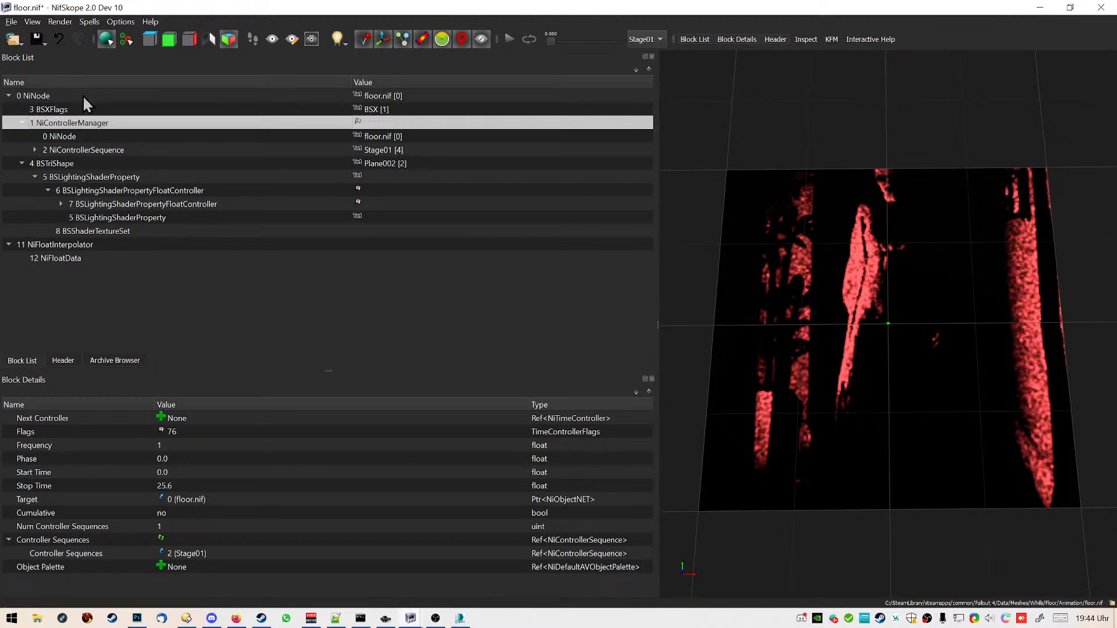
{"action": "left_click", "coordinate": [84, 152]}
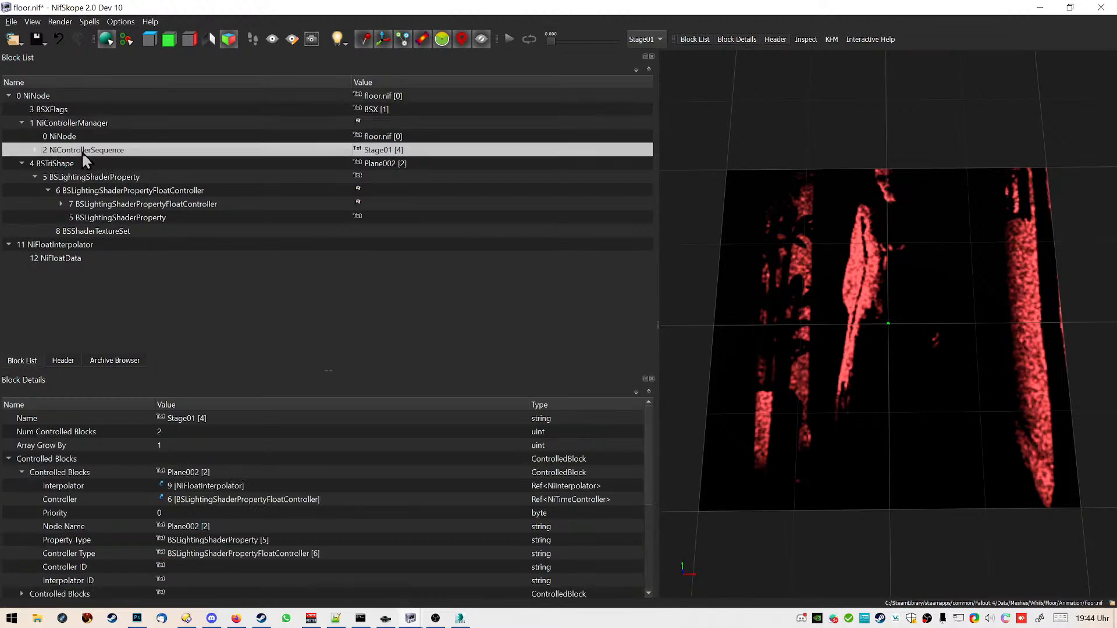
{"action": "left_click", "coordinate": [35, 150]}
{"action": "scroll", "coordinate": [214, 462], "scroll_direction": "down", "scroll_amount": 1}
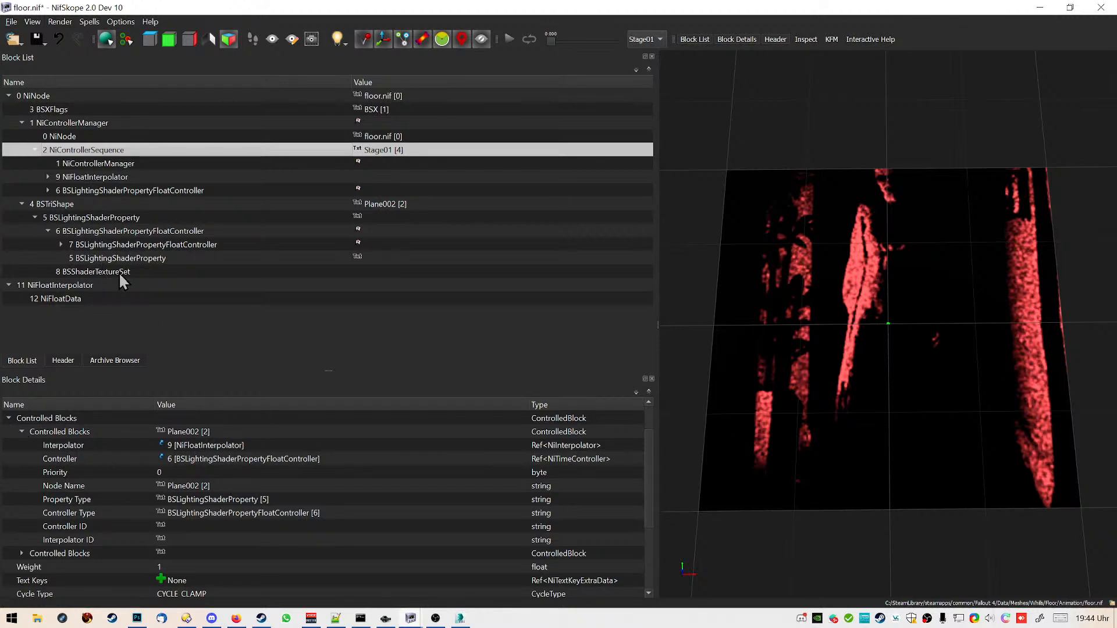
{"action": "mouse_move", "coordinate": [121, 281]}
{"action": "left_click", "coordinate": [414, 619]}
{"action": "left_click", "coordinate": [379, 591]}
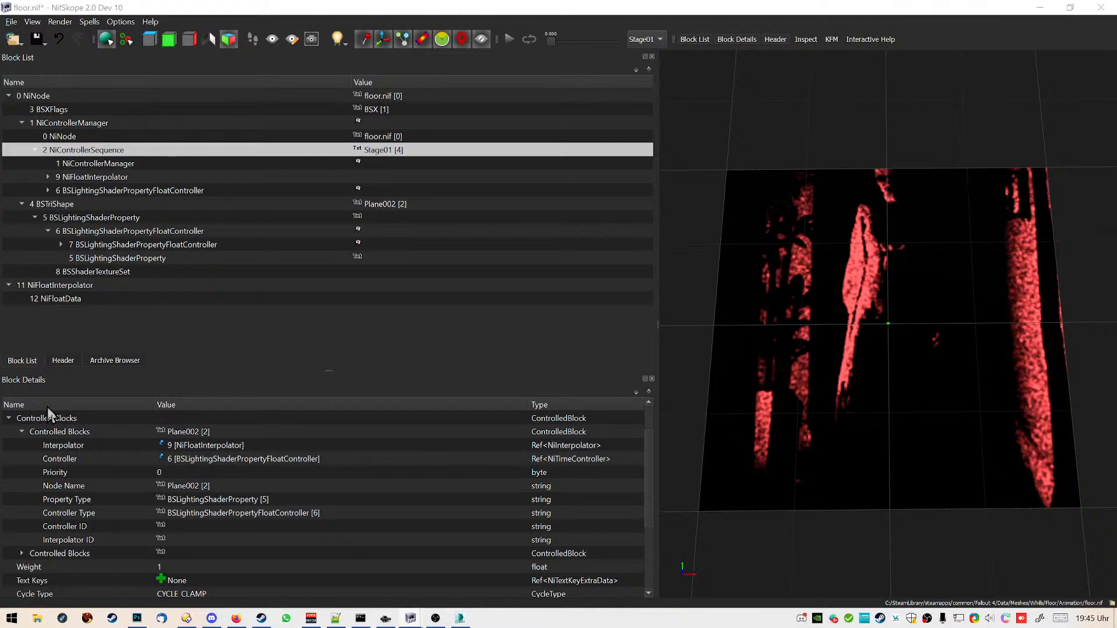
Set the Interpolator of the Stage01 sequence's second controlled block to block 11, the newly pasted NiFloatInterpolator
{"action": "scroll", "coordinate": [221, 494], "scroll_direction": "down", "scroll_amount": 1}
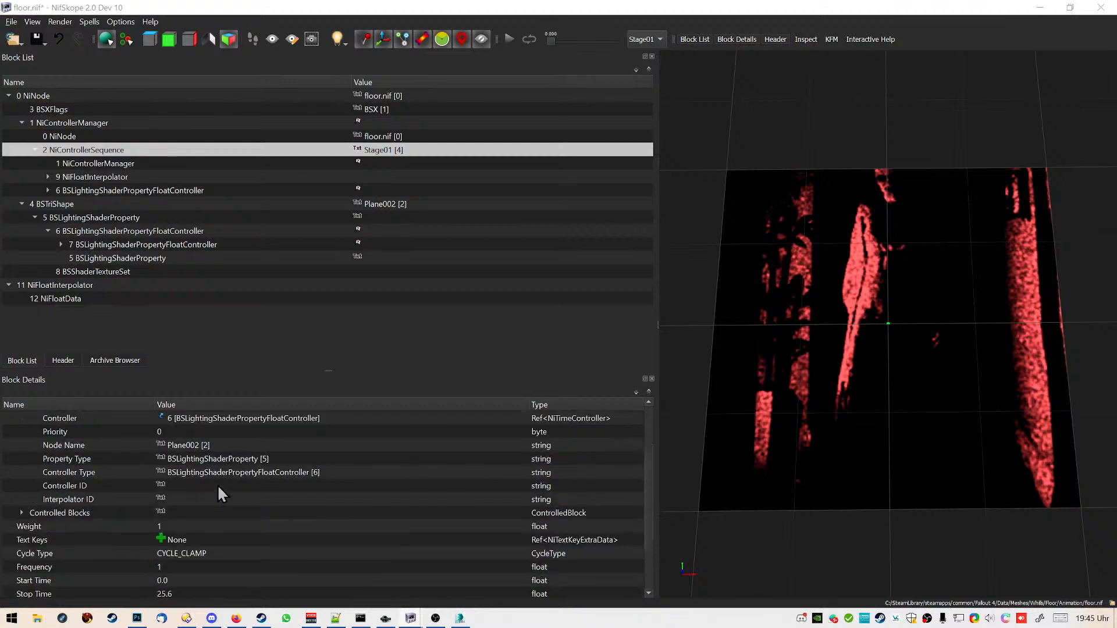
{"action": "left_click", "coordinate": [22, 513]}
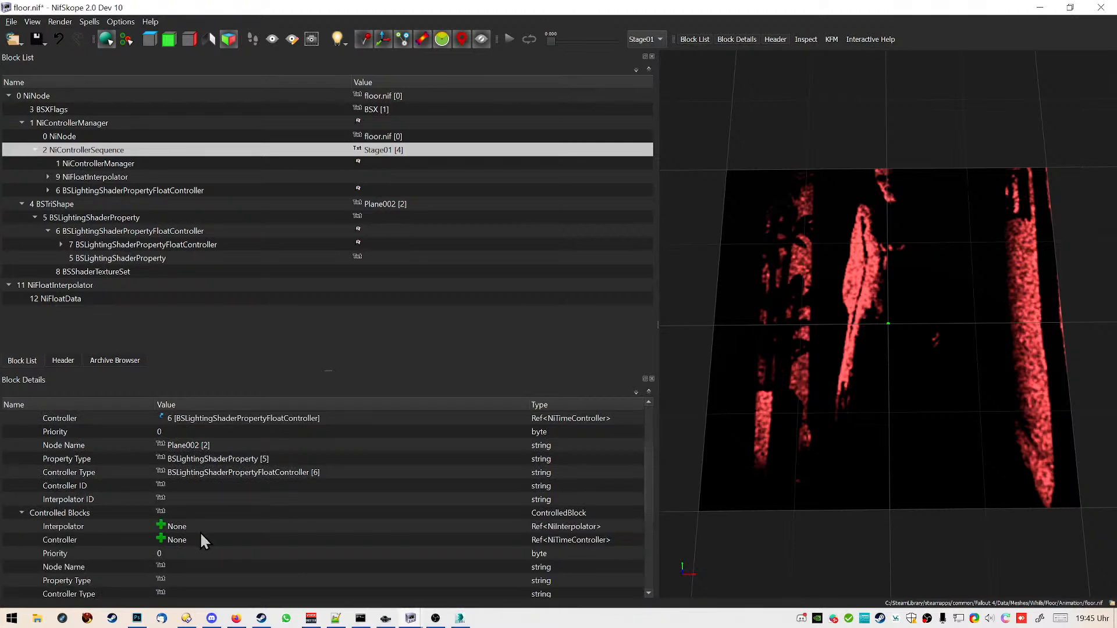
{"action": "left_click", "coordinate": [163, 526]}
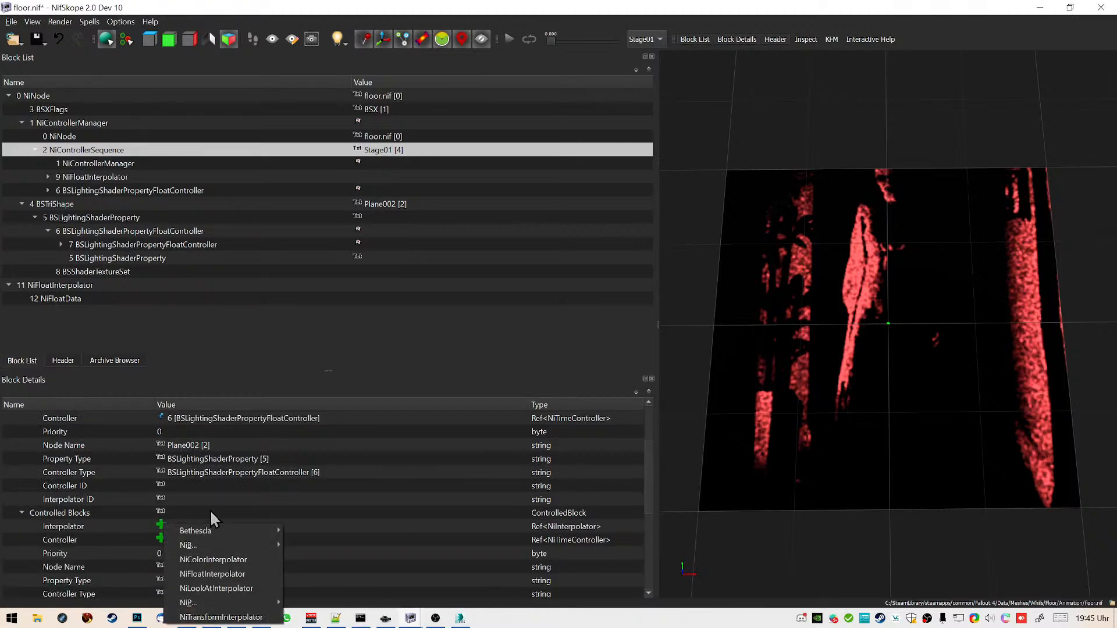
{"action": "left_click", "coordinate": [188, 520]}
{"action": "left_click", "coordinate": [210, 526]}
{"action": "type", "text": "11"}
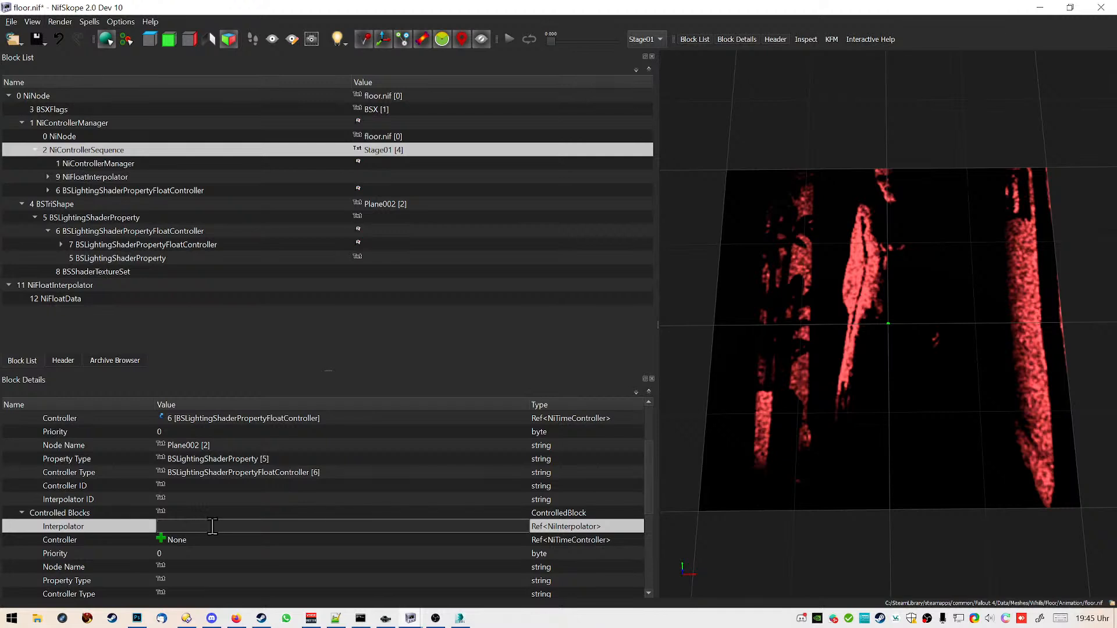
{"action": "key", "text": "Return"}
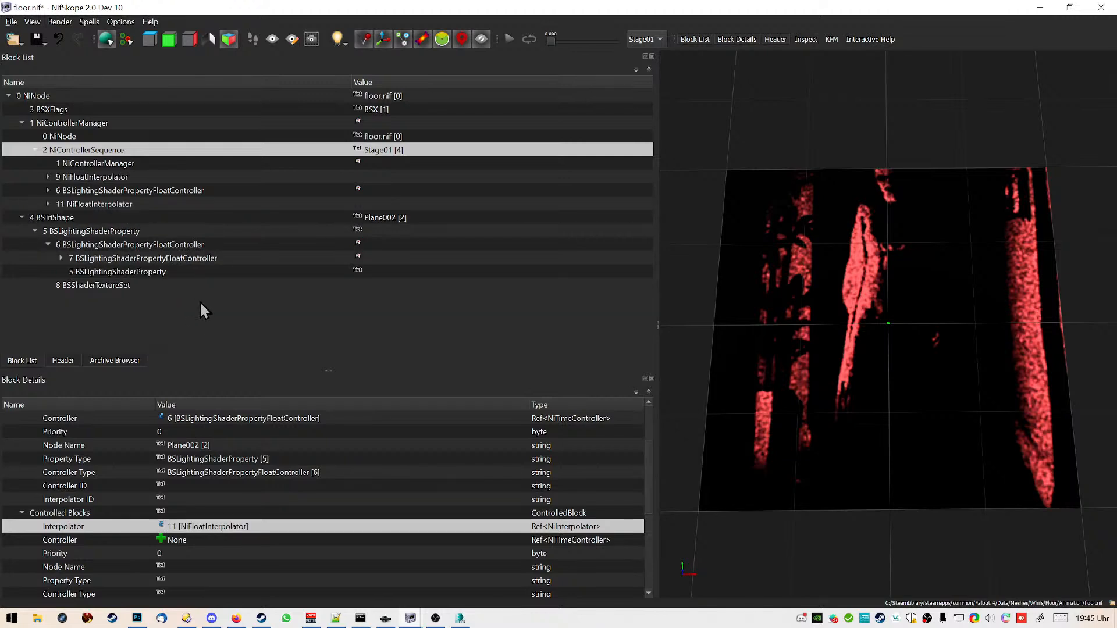
Set the Start Time to 0 and the Stop Time to 25.6 on block 6, the V Offset BSLightingShaderPropertyFloatController
{"action": "left_click", "coordinate": [189, 192]}
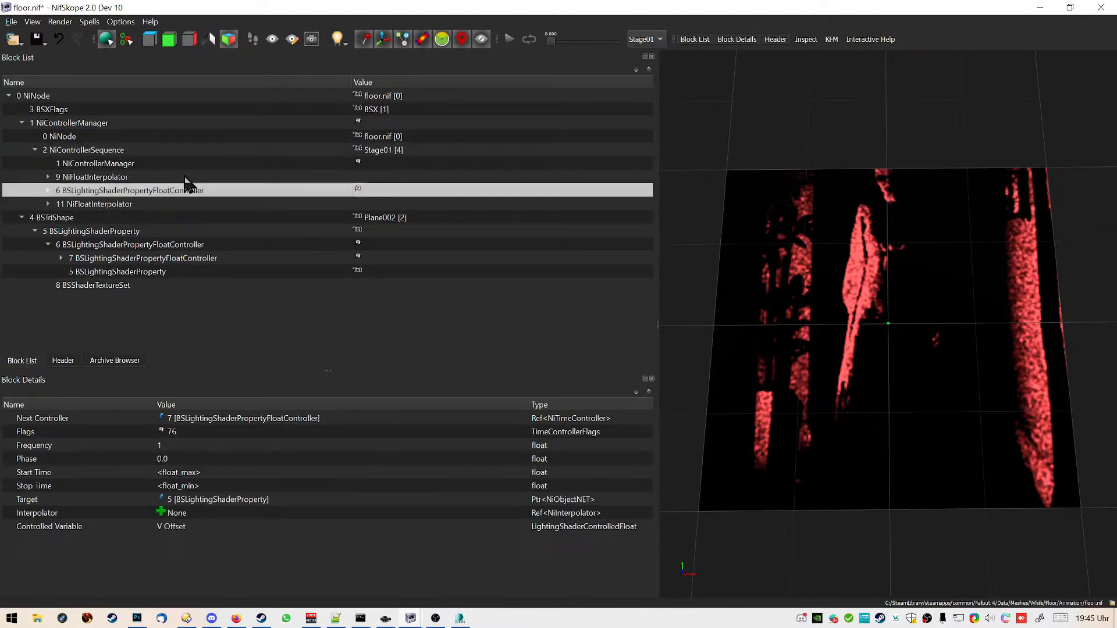
{"action": "double_click", "coordinate": [224, 472]}
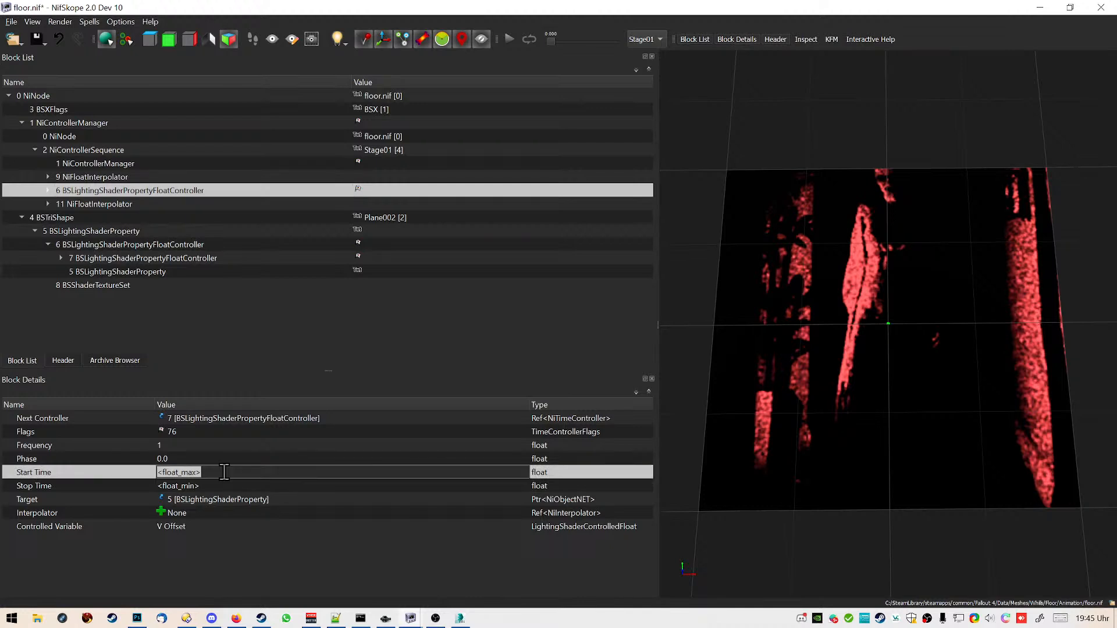
{"action": "type", "text": "0"}
{"action": "double_click", "coordinate": [245, 484]}
{"action": "type", "text": "25"}
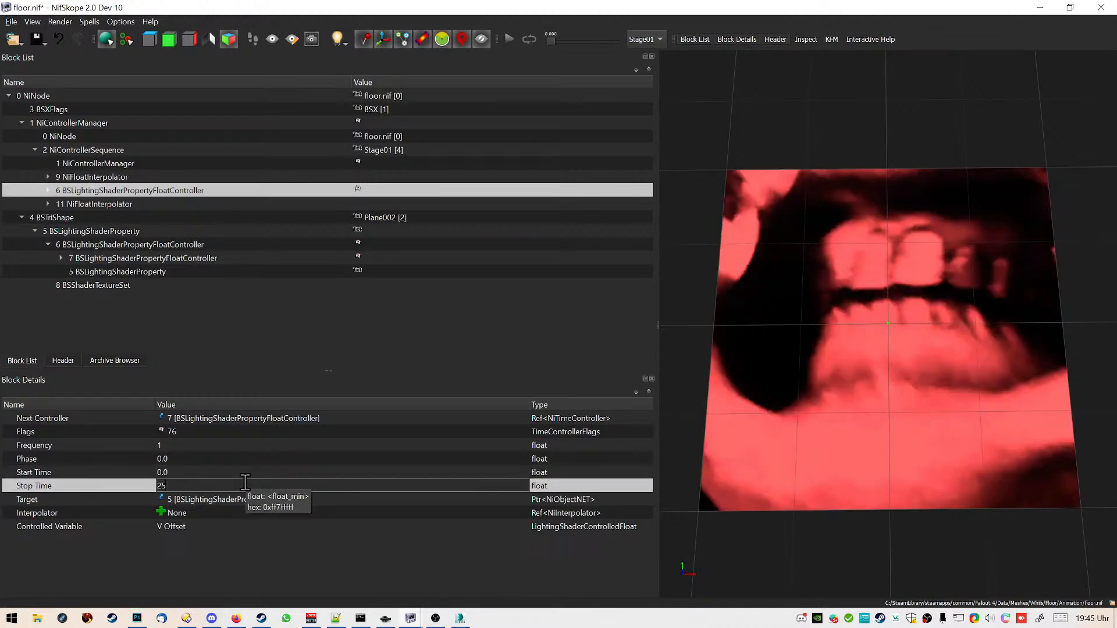
{"action": "type", "text": ".6"}
{"action": "key", "text": "Return"}
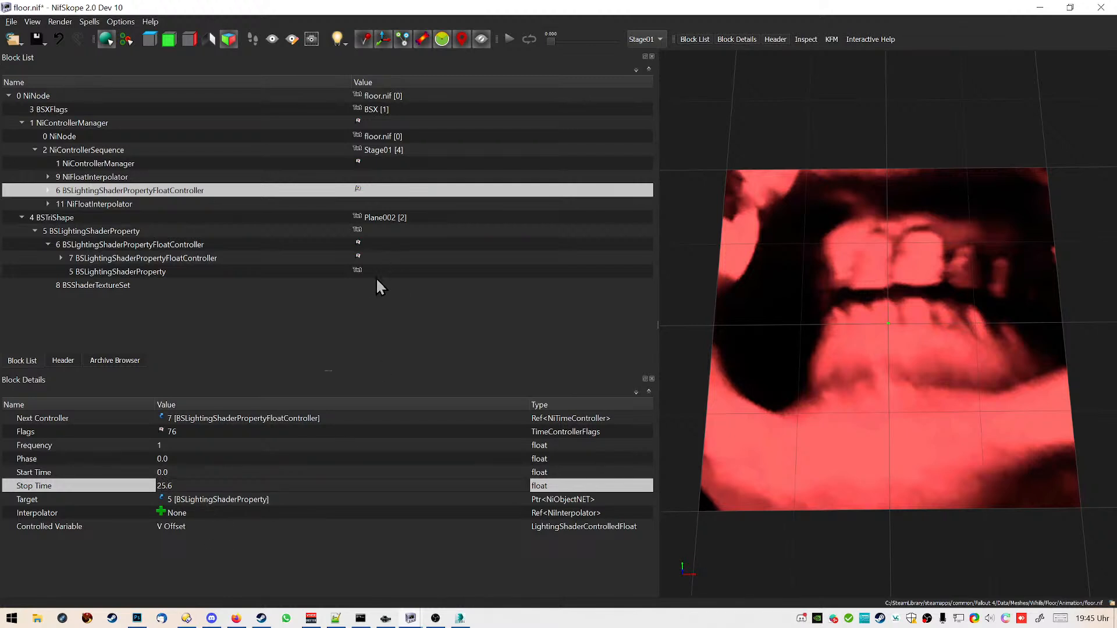
Try to preview the Stage01 texture animation by scrubbing and playing the timeline
{"action": "left_click_drag", "start_coordinate": [567, 42], "coordinate": [547, 41]}
{"action": "left_click", "coordinate": [511, 34]}
{"action": "left_click", "coordinate": [511, 33]}
{"action": "left_click", "coordinate": [436, 619]}
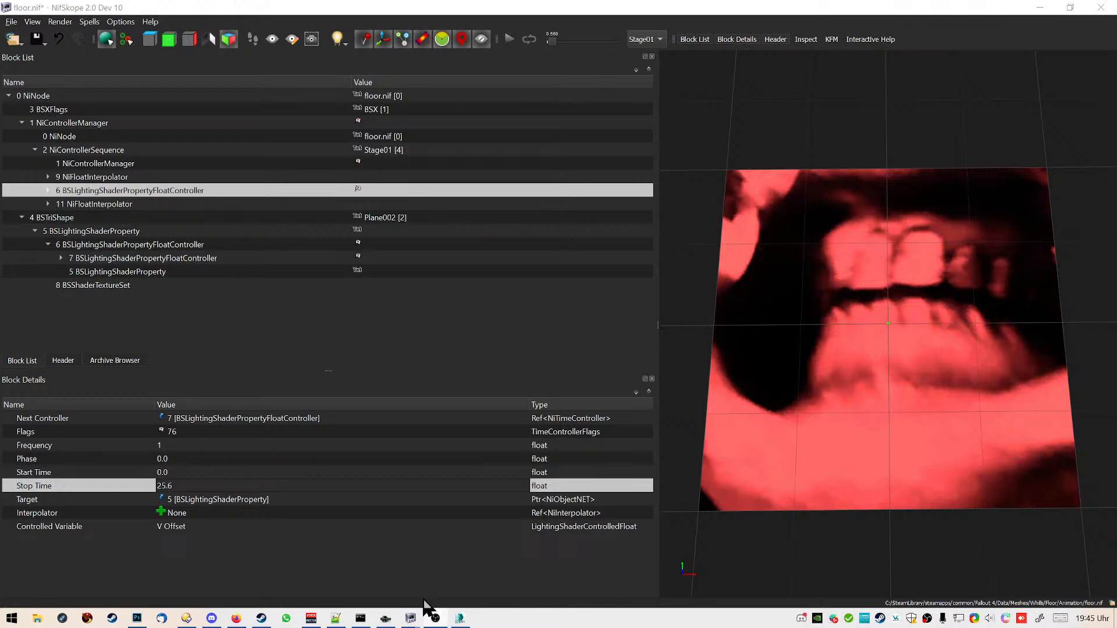
{"action": "left_click", "coordinate": [287, 347]}
Set the Controller of the Stage01 sequence's second controlled block to block 7, the second BSLightingShaderPropertyFloatController
{"action": "left_click", "coordinate": [96, 149]}
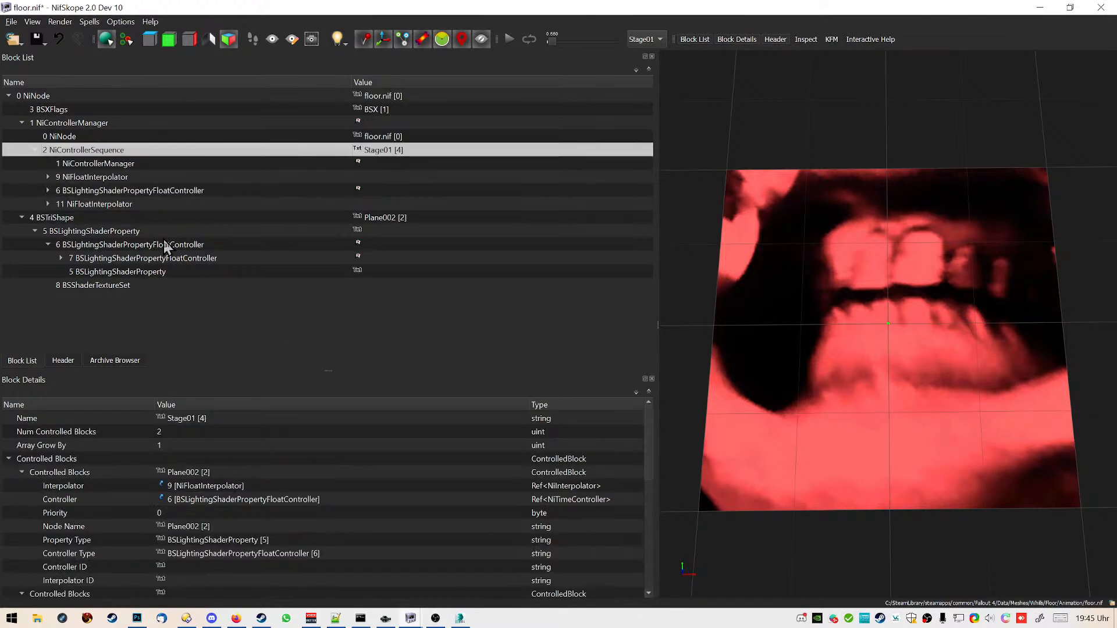
{"action": "scroll", "coordinate": [212, 470], "scroll_direction": "down", "scroll_amount": 2}
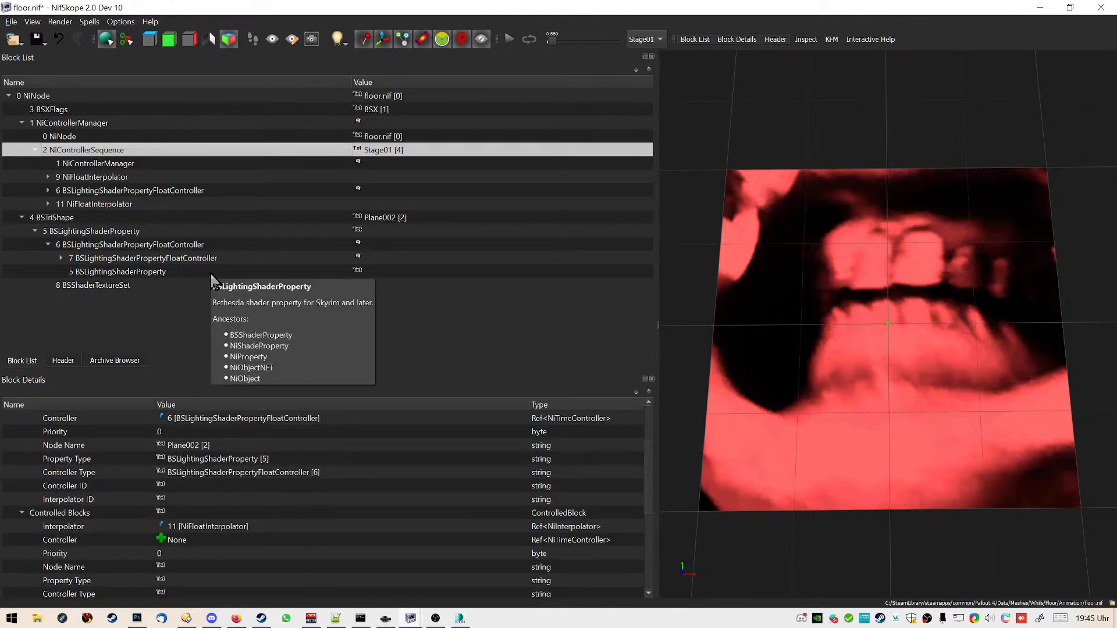
{"action": "double_click", "coordinate": [216, 540]}
{"action": "type", "text": "7"}
{"action": "left_click", "coordinate": [252, 567]}
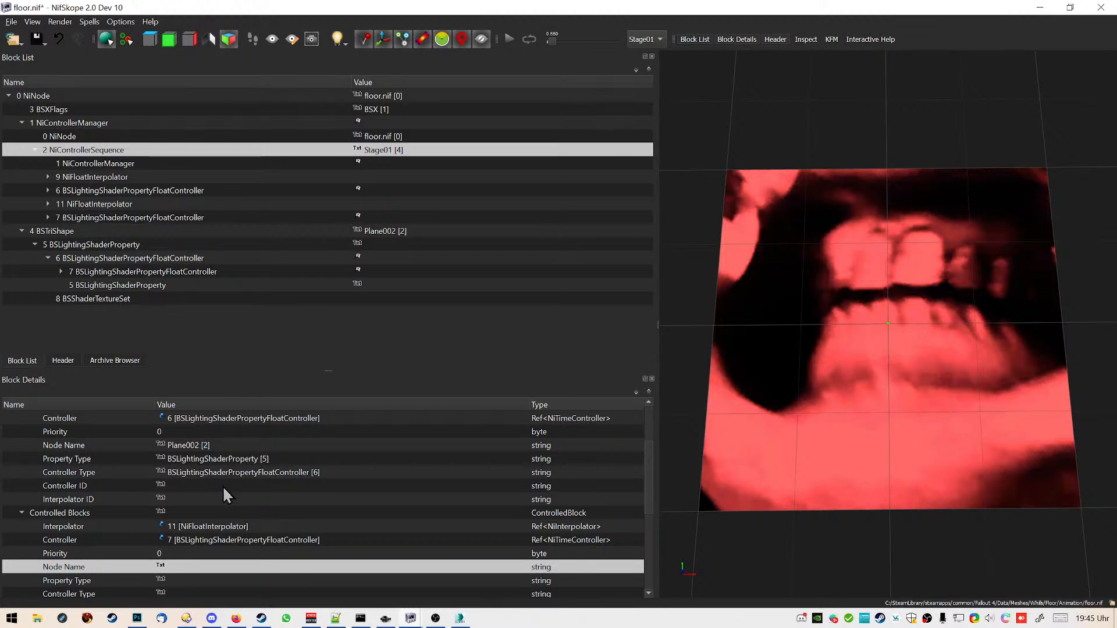
Set the second controlled block's Node Name to string 2 (Plane002), Property Type to 5 (BSLightingShaderProperty) and Controller Type to 6 (BSLightingShaderPropertyFloatController)
{"action": "double_click", "coordinate": [174, 567]}
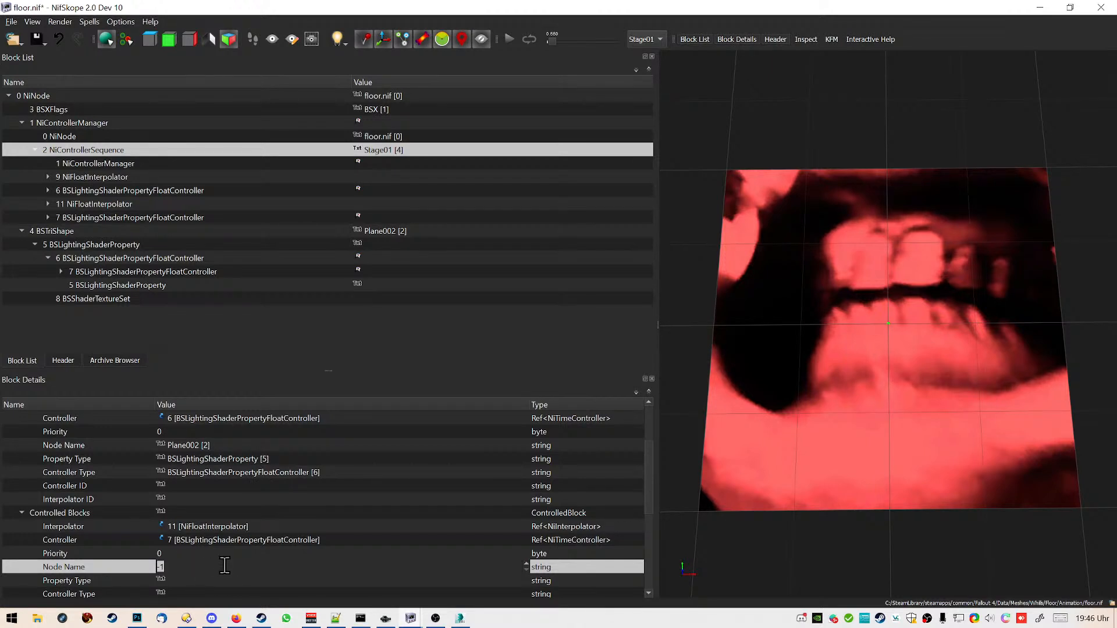
{"action": "type", "text": "2"}
{"action": "left_click", "coordinate": [213, 577]}
{"action": "double_click", "coordinate": [214, 580]}
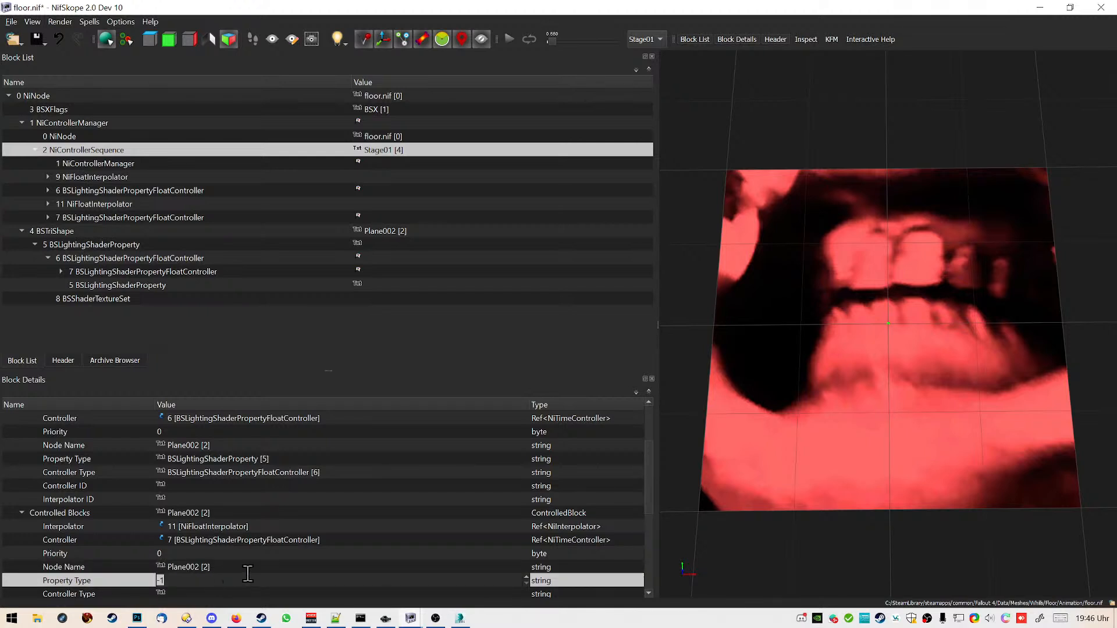
{"action": "type", "text": "5"}
{"action": "double_click", "coordinate": [196, 595]}
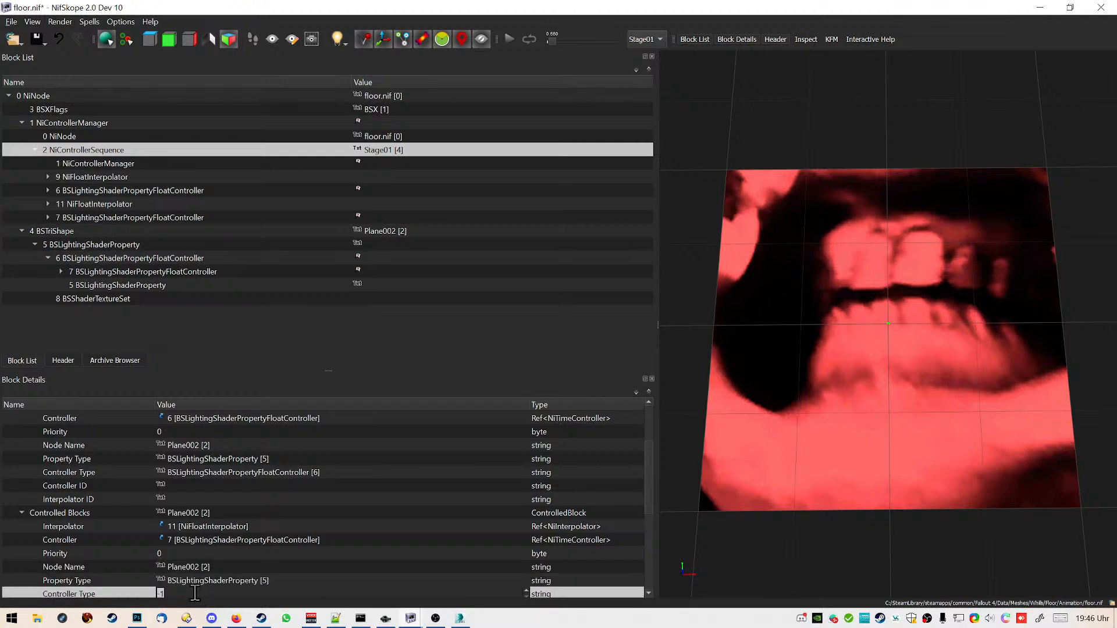
{"action": "type", "text": "6"}
{"action": "left_click", "coordinate": [238, 553]}
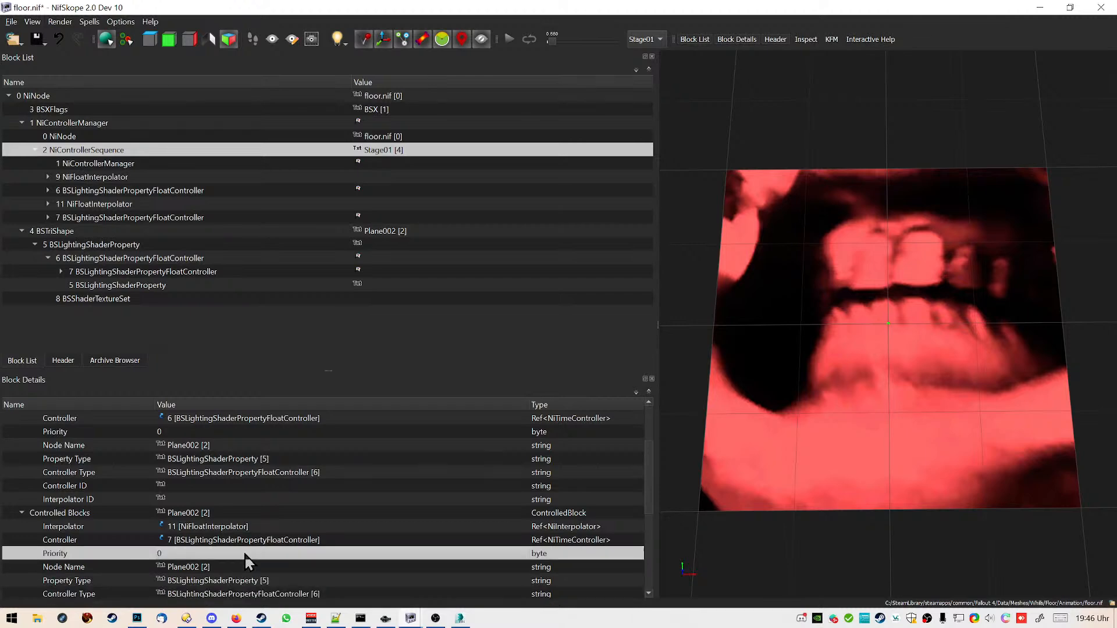
Review the Stage01 sequence's remaining settings and try previewing the animation with both controlled blocks assigned
{"action": "scroll", "coordinate": [250, 553], "scroll_direction": "down", "scroll_amount": 1}
{"action": "scroll", "coordinate": [251, 512], "scroll_direction": "down", "scroll_amount": 2}
{"action": "scroll", "coordinate": [248, 505], "scroll_direction": "up", "scroll_amount": 1}
{"action": "scroll", "coordinate": [248, 504], "scroll_direction": "down", "scroll_amount": 3}
{"action": "scroll", "coordinate": [248, 505], "scroll_direction": "up", "scroll_amount": 4}
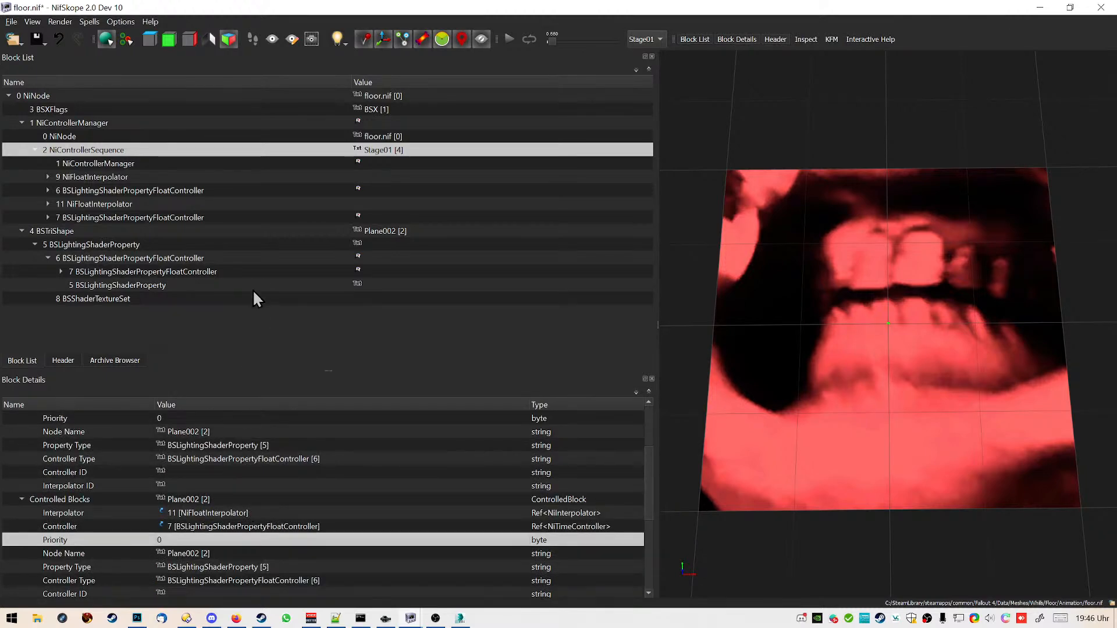
{"action": "left_click", "coordinate": [281, 299]}
{"action": "left_click_drag", "start_coordinate": [551, 44], "coordinate": [523, 60]}
{"action": "left_click", "coordinate": [509, 39]}
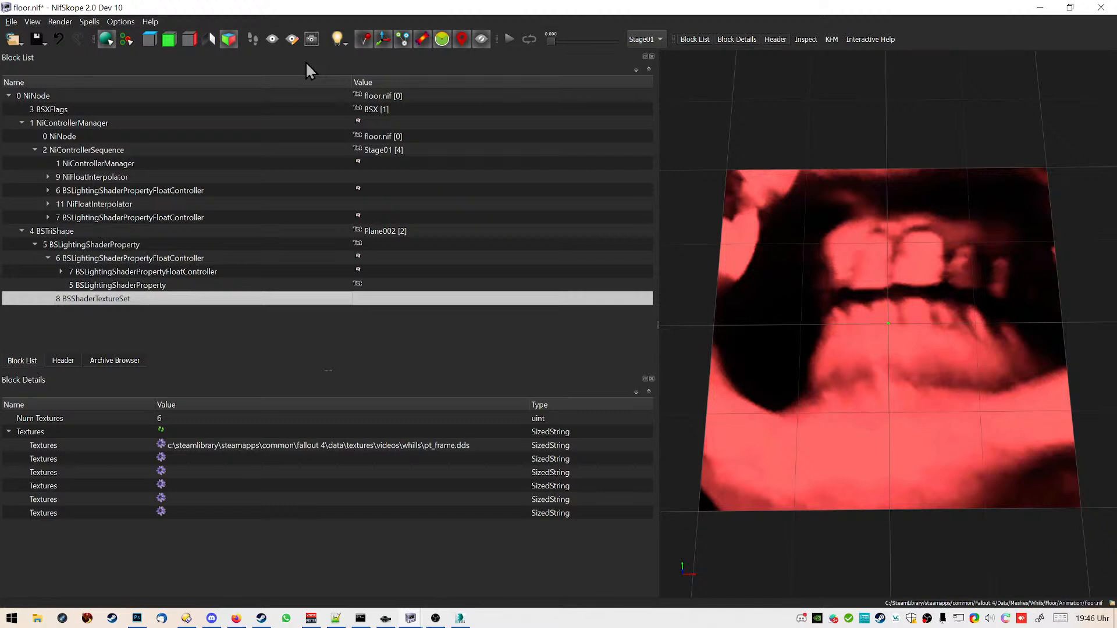
Examine shader controllers 6 and 7, interpolator 11 and the Stage01 sequence, and scrub the animation timeline again
{"action": "left_click", "coordinate": [205, 272]}
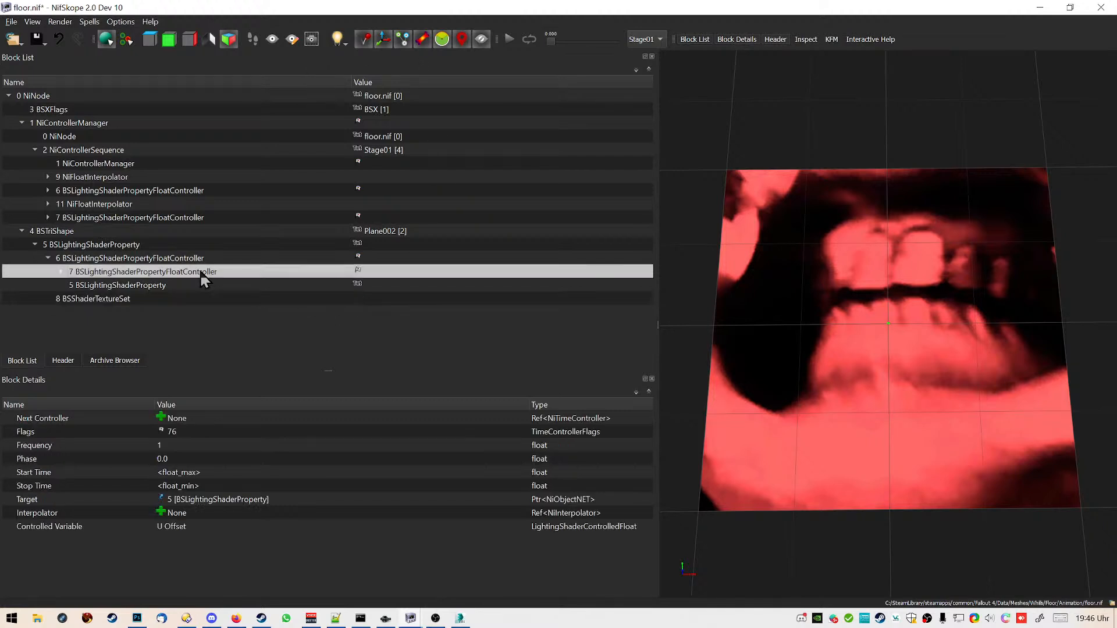
{"action": "left_click", "coordinate": [223, 258]}
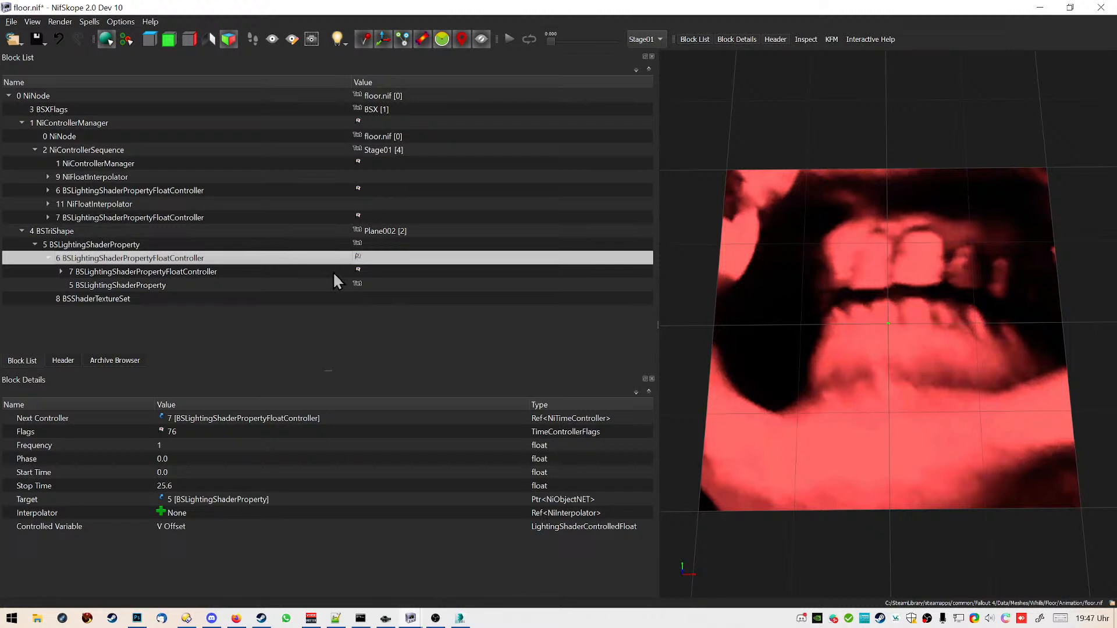
{"action": "mouse_move", "coordinate": [238, 219]}
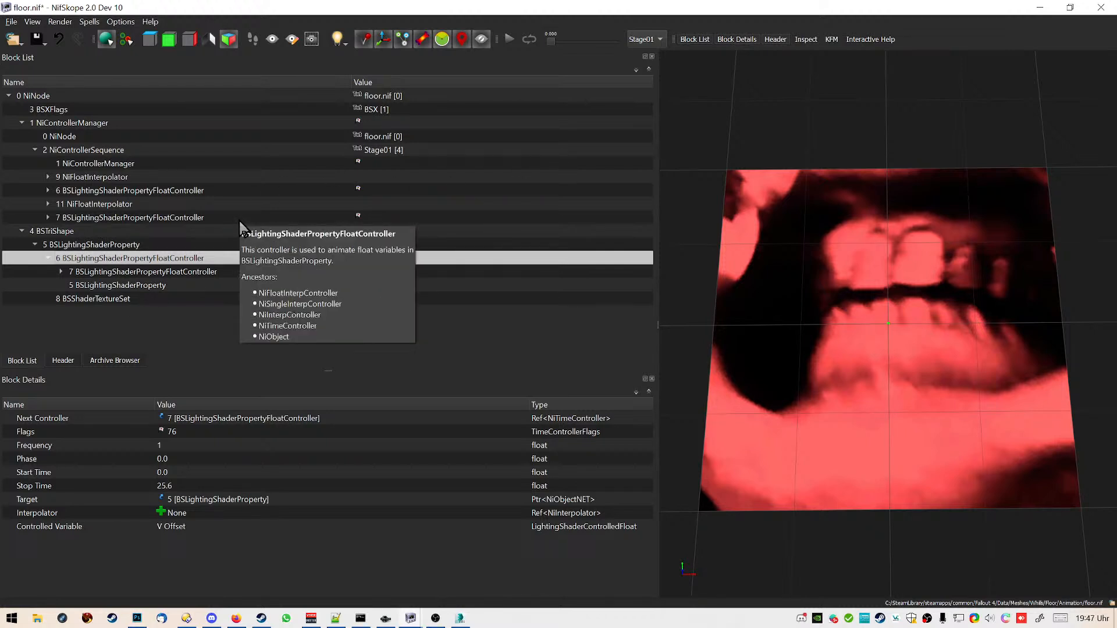
{"action": "left_click", "coordinate": [132, 191]}
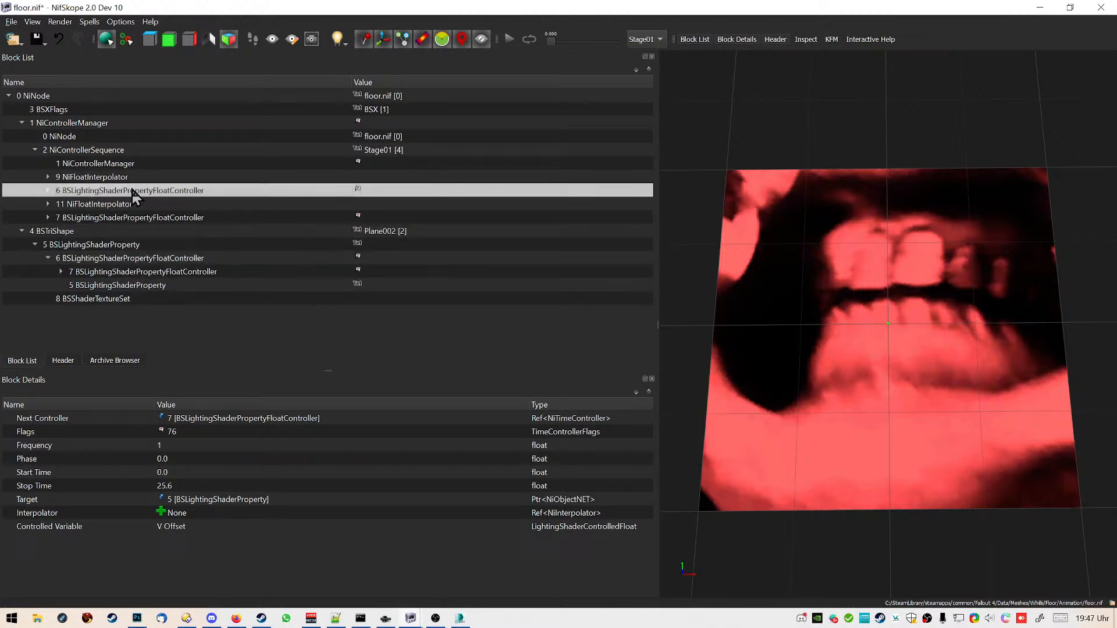
{"action": "mouse_move", "coordinate": [351, 200]}
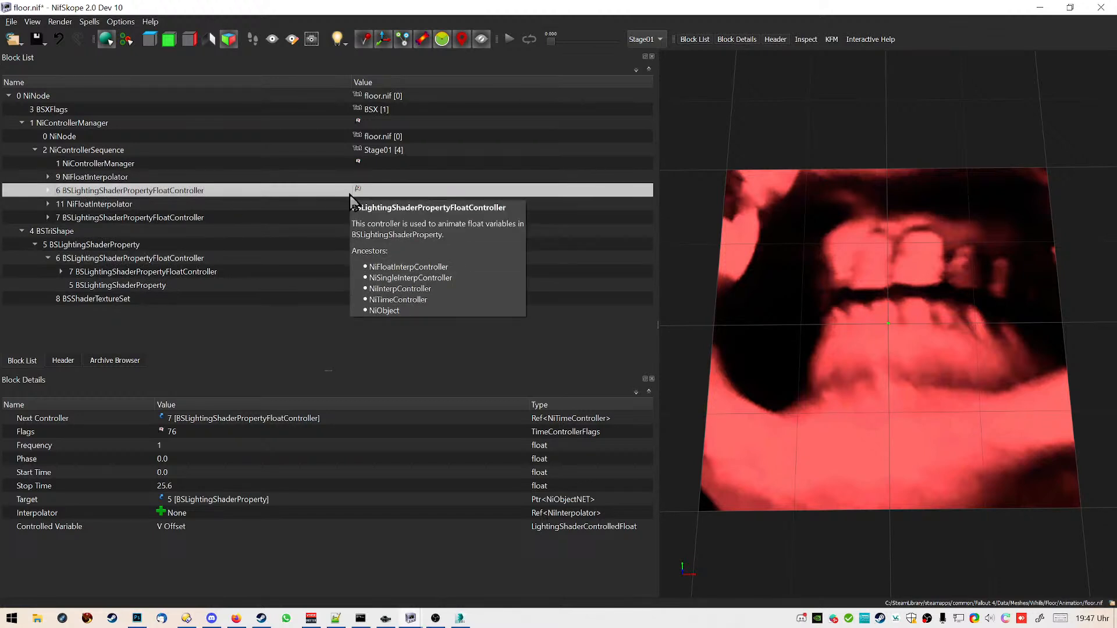
{"action": "left_click", "coordinate": [192, 204]}
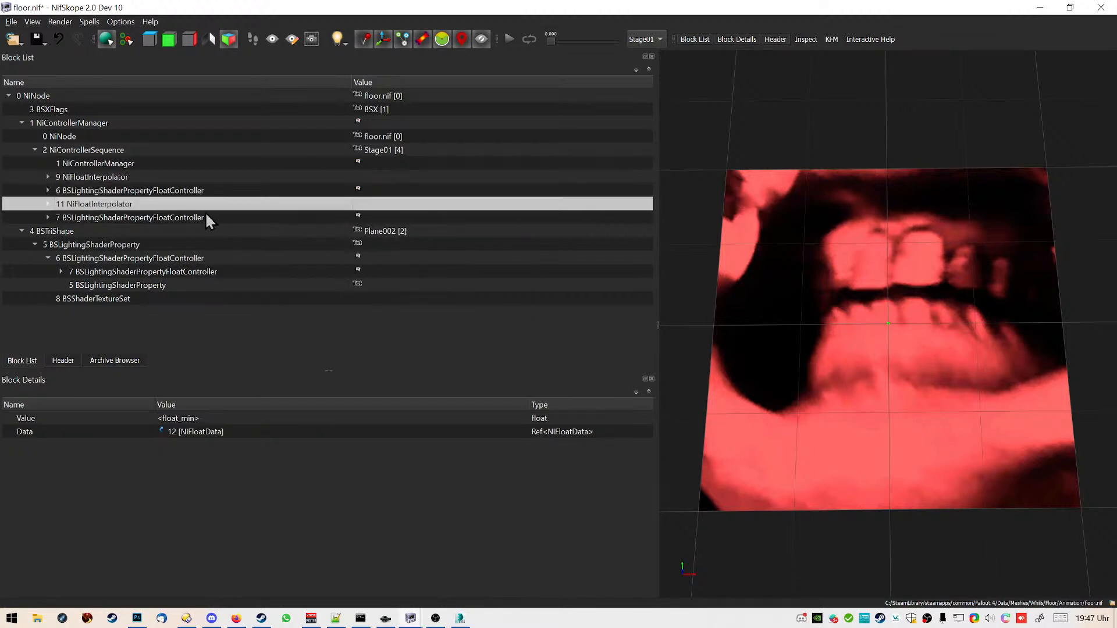
{"action": "mouse_move", "coordinate": [207, 215]}
{"action": "left_click", "coordinate": [205, 138]}
{"action": "left_click", "coordinate": [198, 150]}
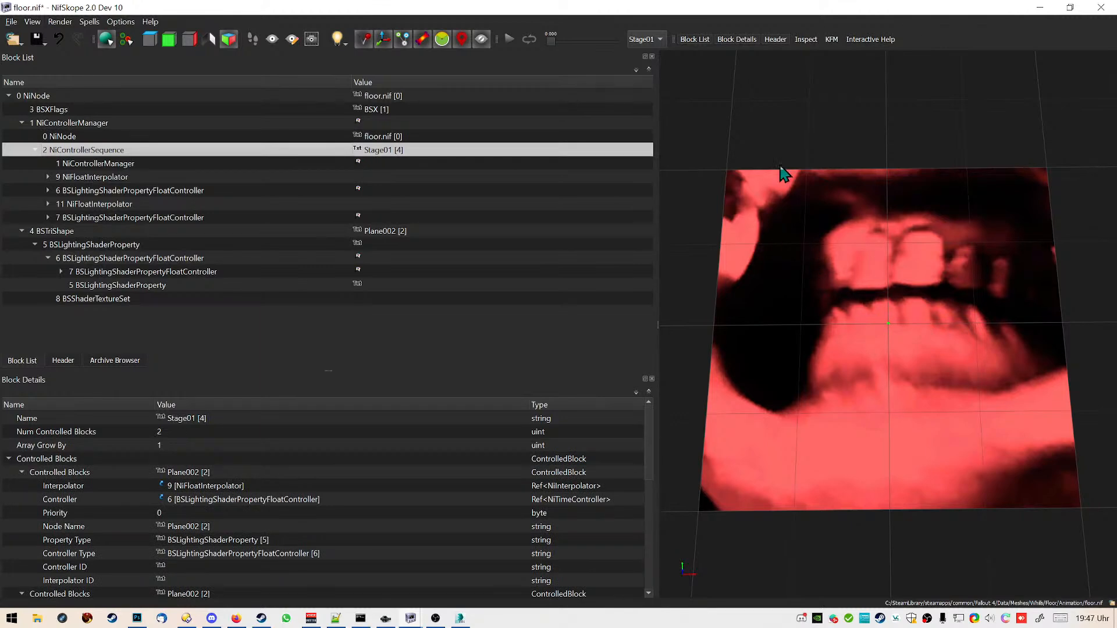
{"action": "left_click_drag", "start_coordinate": [550, 42], "coordinate": [513, 23]}
Set the Start Time to 0 and the Stop Time to 25.6 on block 7, the U Offset BSLightingShaderPropertyFloatController
{"action": "left_click", "coordinate": [146, 259]}
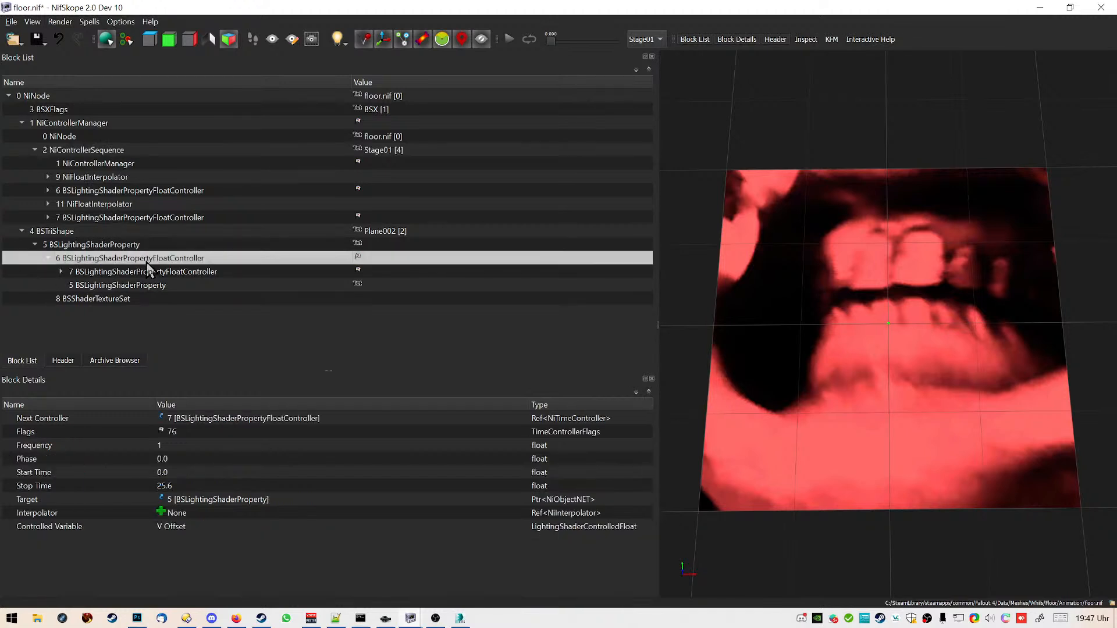
{"action": "left_click", "coordinate": [151, 273]}
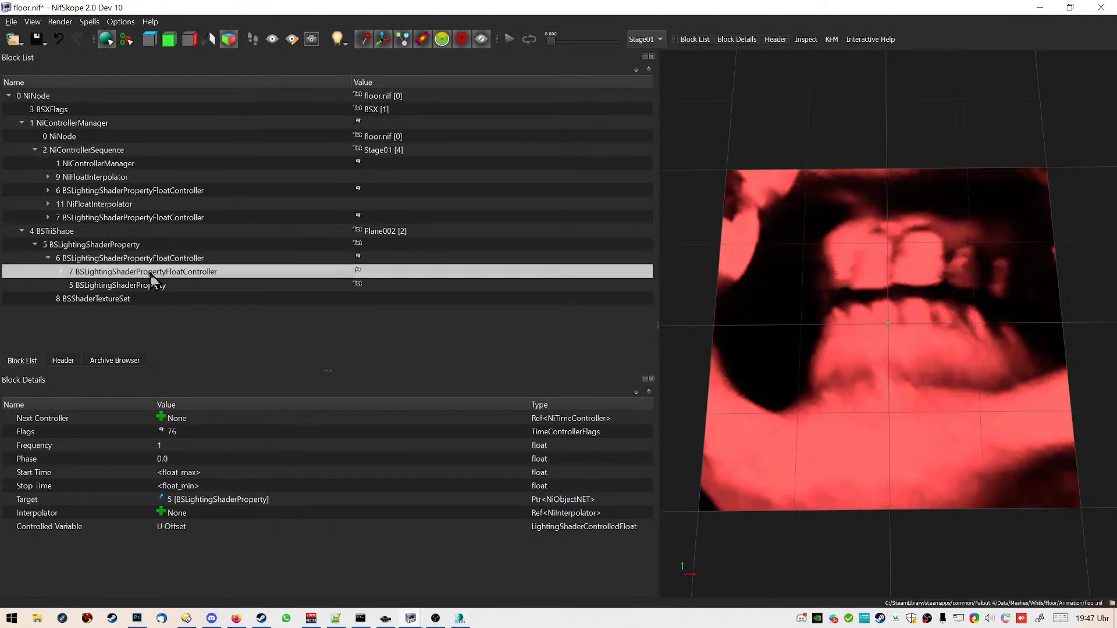
{"action": "double_click", "coordinate": [206, 473]}
{"action": "type", "text": "0"}
{"action": "left_click", "coordinate": [206, 483]}
{"action": "double_click", "coordinate": [206, 486]}
{"action": "type", "text": "2"}
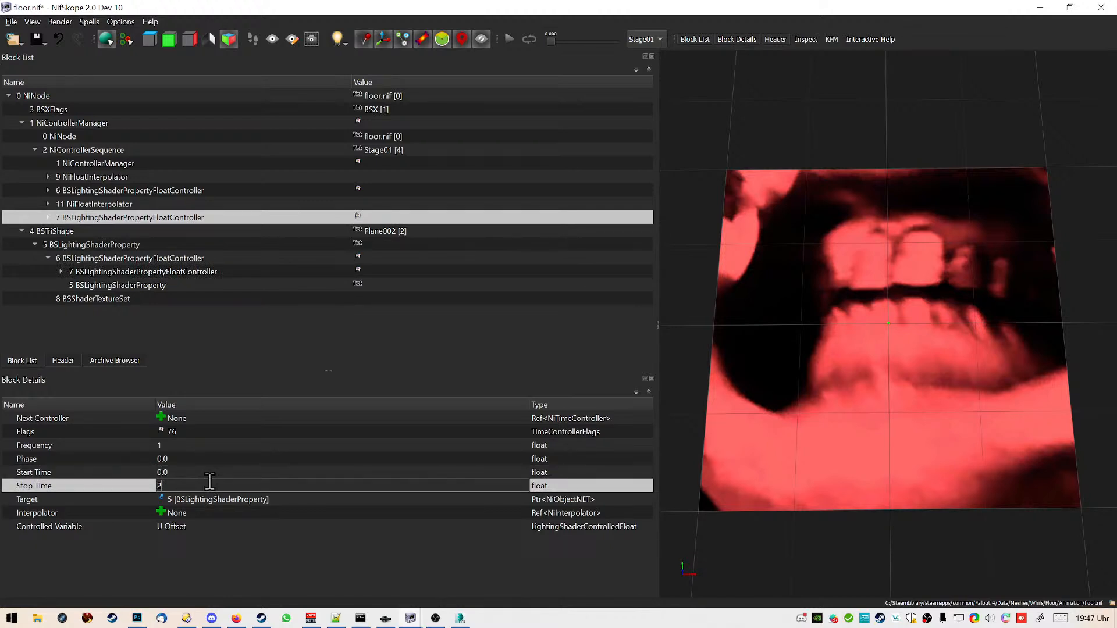
{"action": "type", "text": "5.6"}
{"action": "key", "text": "Return"}
{"action": "left_click", "coordinate": [306, 458]}
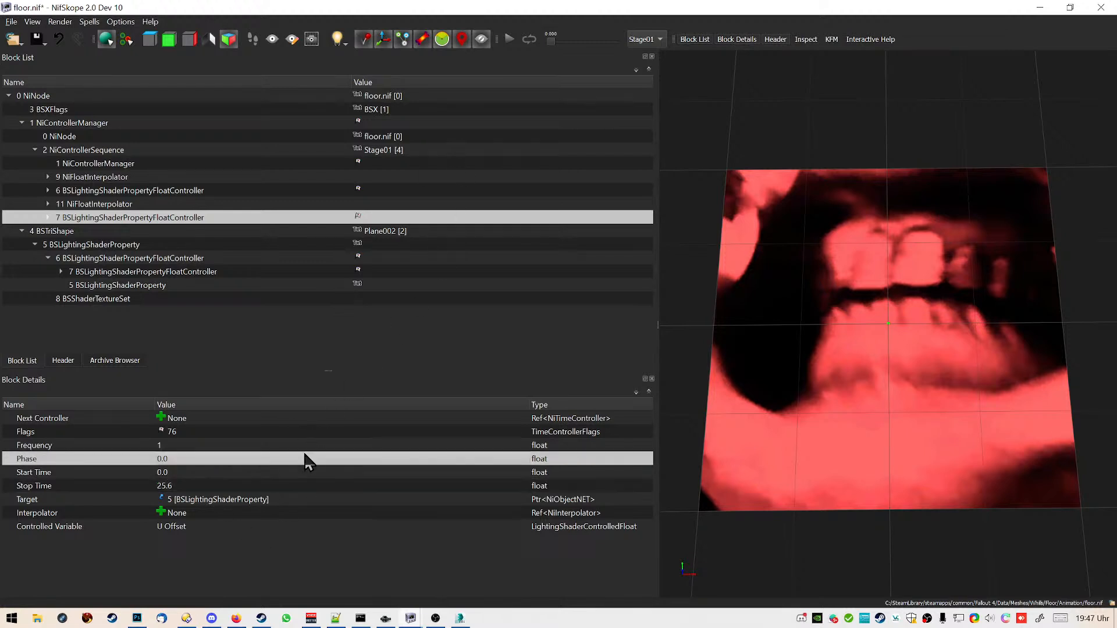
Try the Stage01 animation preview with the U Offset controller's new timing and recheck its Start and Stop Time
{"action": "mouse_move", "coordinate": [551, 42]}
{"action": "left_mouse_down"}
{"action": "mouse_move", "coordinate": [565, 39]}
{"action": "mouse_move", "coordinate": [546, 45]}
{"action": "left_mouse_up"}
{"action": "left_click", "coordinate": [513, 39]}
{"action": "left_click", "coordinate": [512, 39]}
{"action": "left_click", "coordinate": [246, 478]}
{"action": "left_click", "coordinate": [246, 484]}
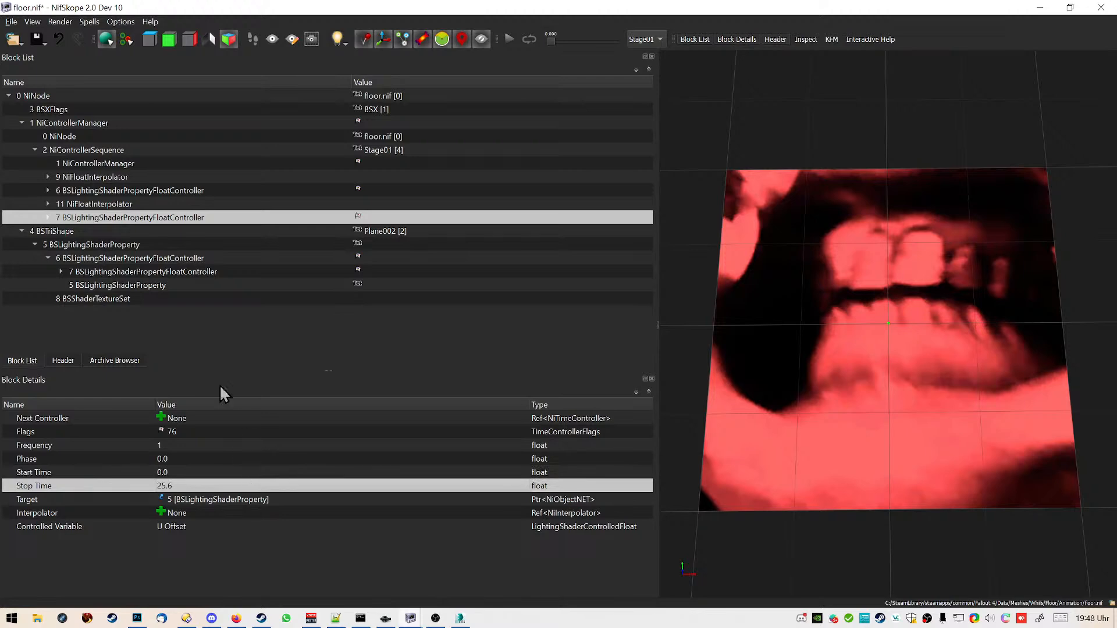
Examine the shape's shader property, its controllers and texture set, interpolator 9 and the NiControllerManager for wrong settings
{"action": "left_click", "coordinate": [172, 243]}
{"action": "left_click", "coordinate": [160, 259]}
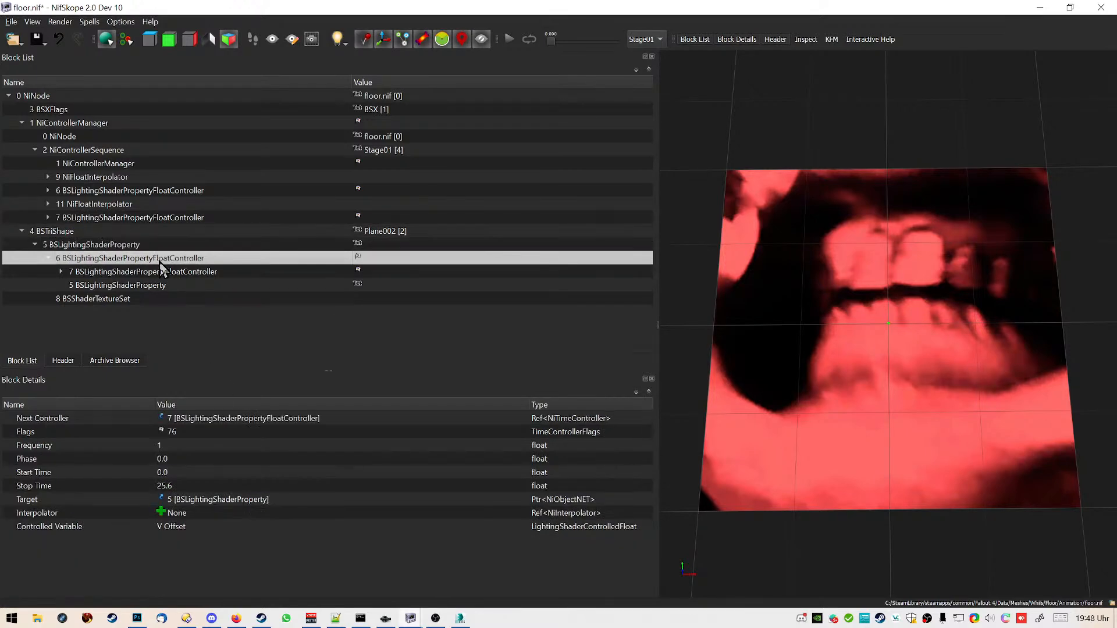
{"action": "left_click", "coordinate": [197, 272]}
{"action": "left_click", "coordinate": [159, 285]}
{"action": "left_click", "coordinate": [155, 299]}
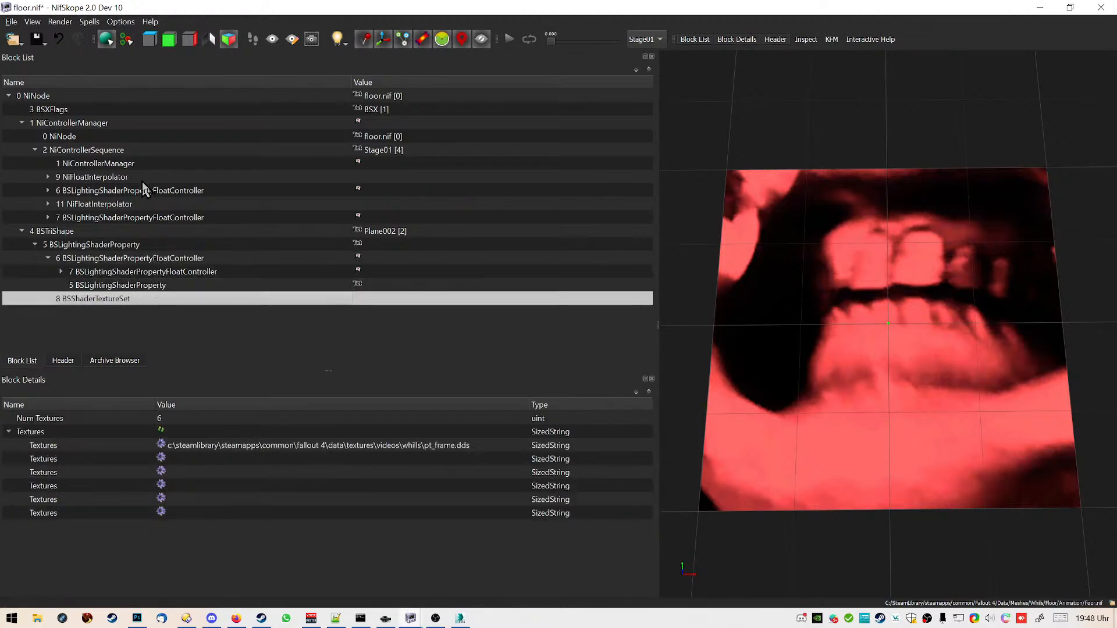
{"action": "left_click", "coordinate": [143, 178]}
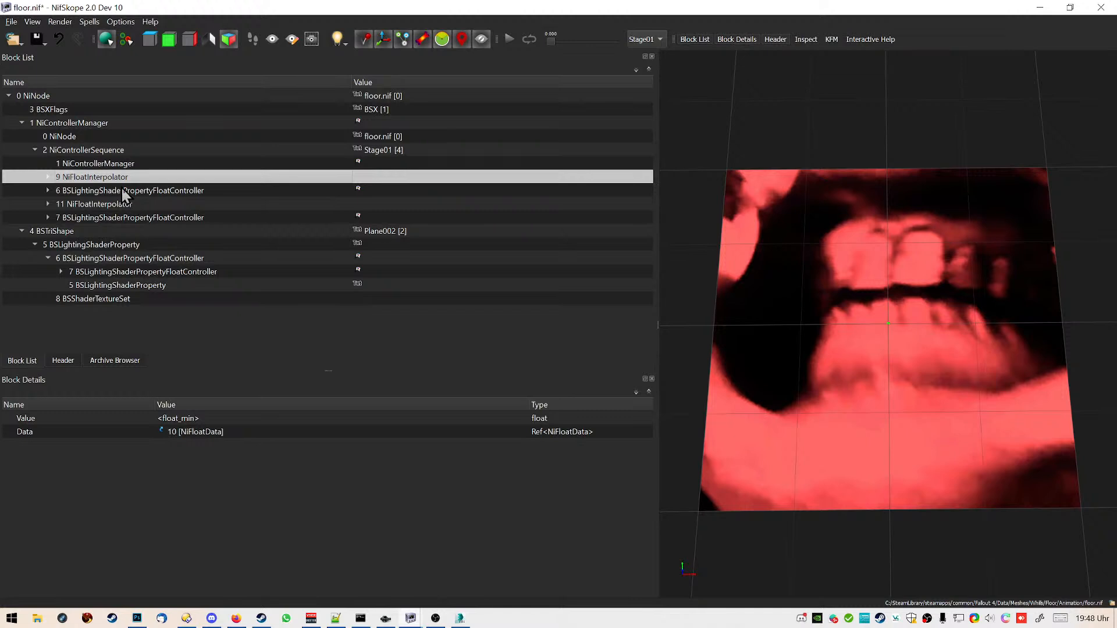
{"action": "left_click", "coordinate": [115, 165]}
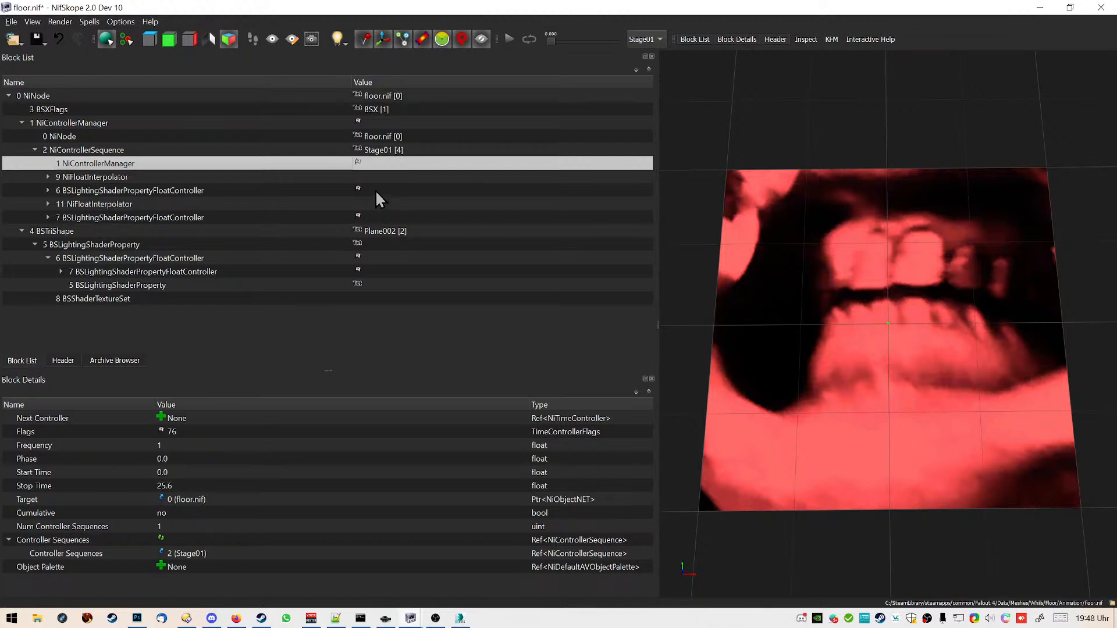
Compare NiFloatInterpolator blocks 9 and 11, and expand block 9 to examine its NiFloatData
{"action": "left_click", "coordinate": [172, 177]}
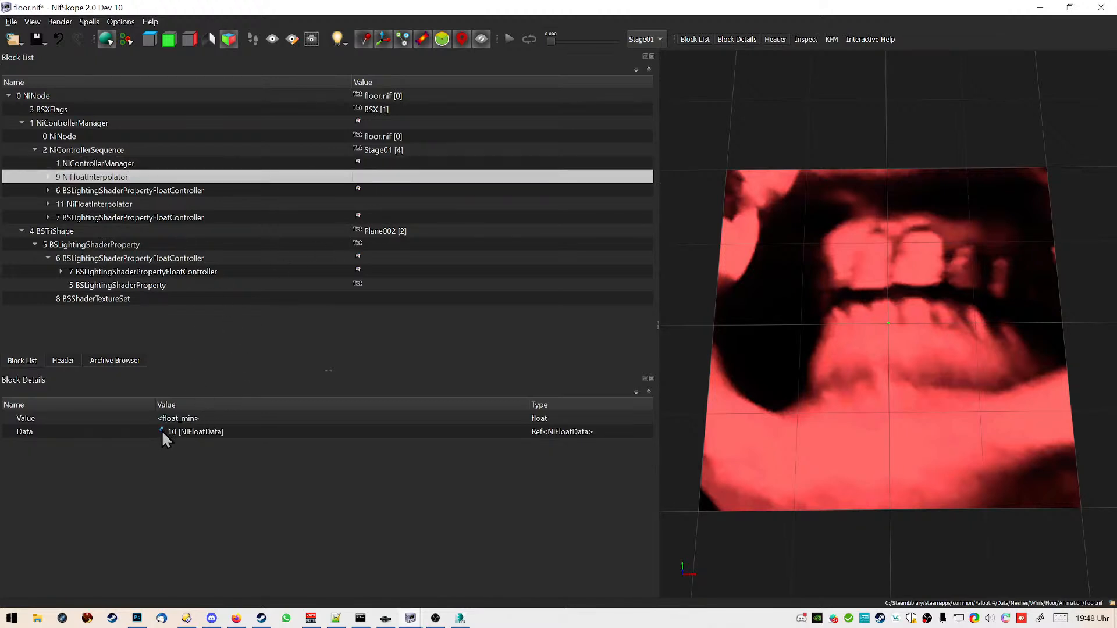
{"action": "left_click", "coordinate": [116, 204]}
{"action": "left_click", "coordinate": [148, 176]}
{"action": "left_click", "coordinate": [150, 205]}
{"action": "left_click", "coordinate": [152, 177]}
{"action": "left_click", "coordinate": [148, 203]}
{"action": "left_click", "coordinate": [152, 178]}
{"action": "left_click", "coordinate": [152, 204]}
{"action": "left_click", "coordinate": [156, 178]}
{"action": "left_click", "coordinate": [152, 204]}
{"action": "left_click", "coordinate": [161, 176]}
{"action": "left_click", "coordinate": [48, 177]}
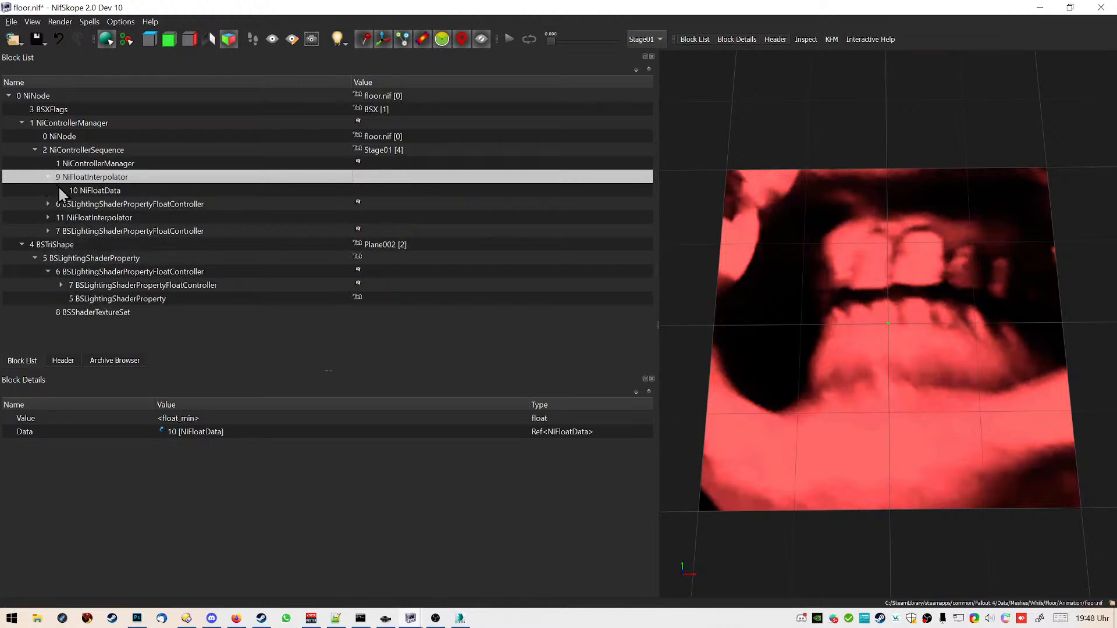
{"action": "left_click", "coordinate": [93, 194]}
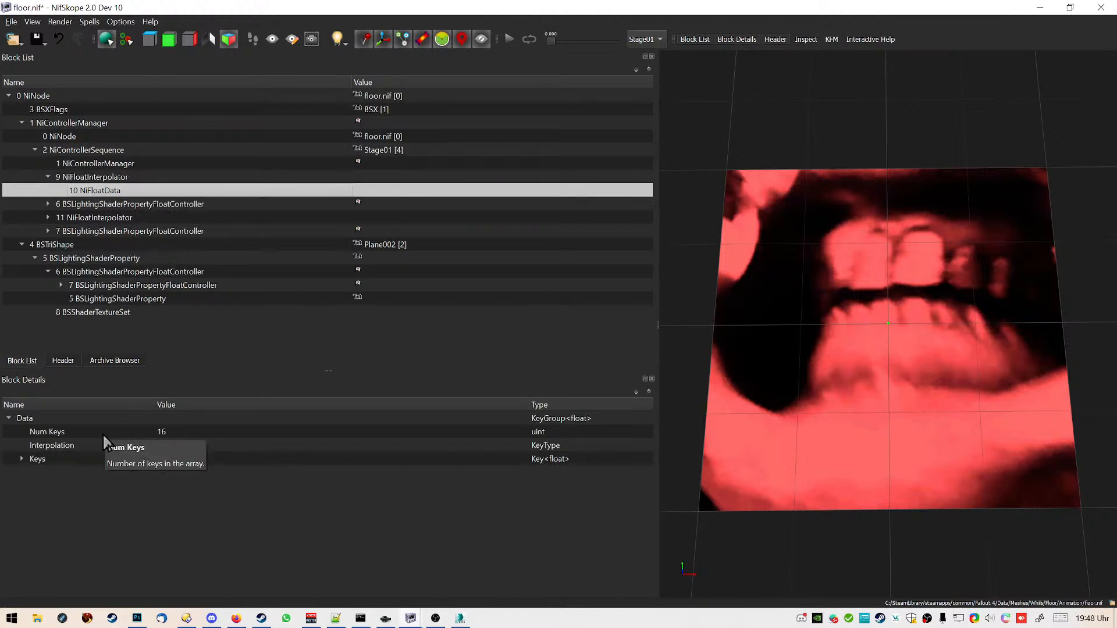
Set the UV Scale of the plane's BSLightingShaderProperty to 1 for both X and Y
{"action": "left_click", "coordinate": [79, 245]}
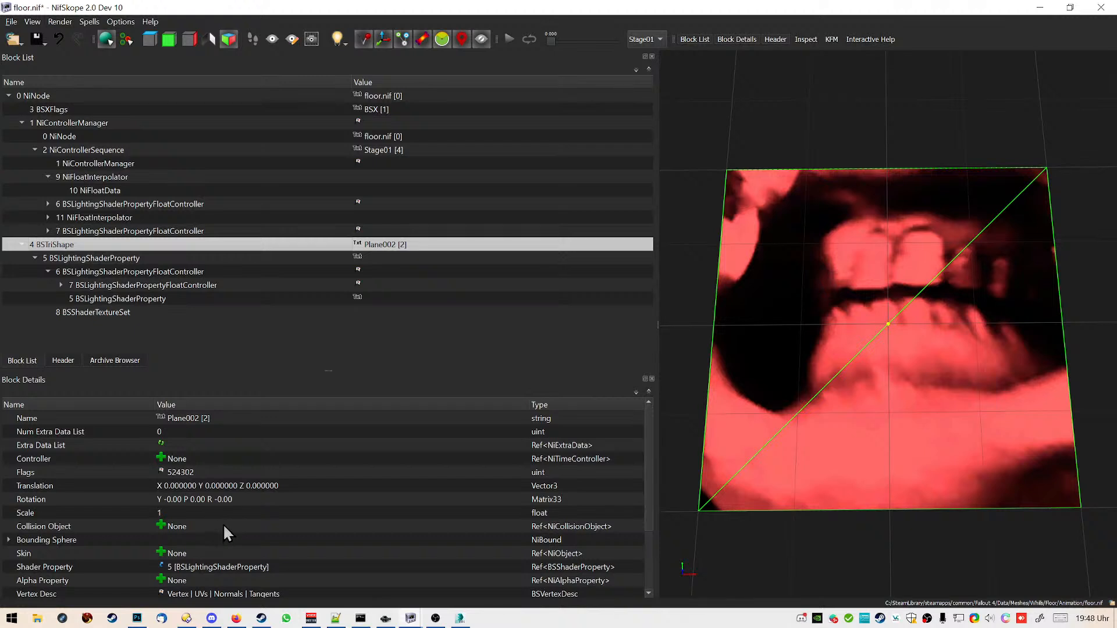
{"action": "left_click", "coordinate": [111, 260]}
{"action": "double_click", "coordinate": [188, 541]}
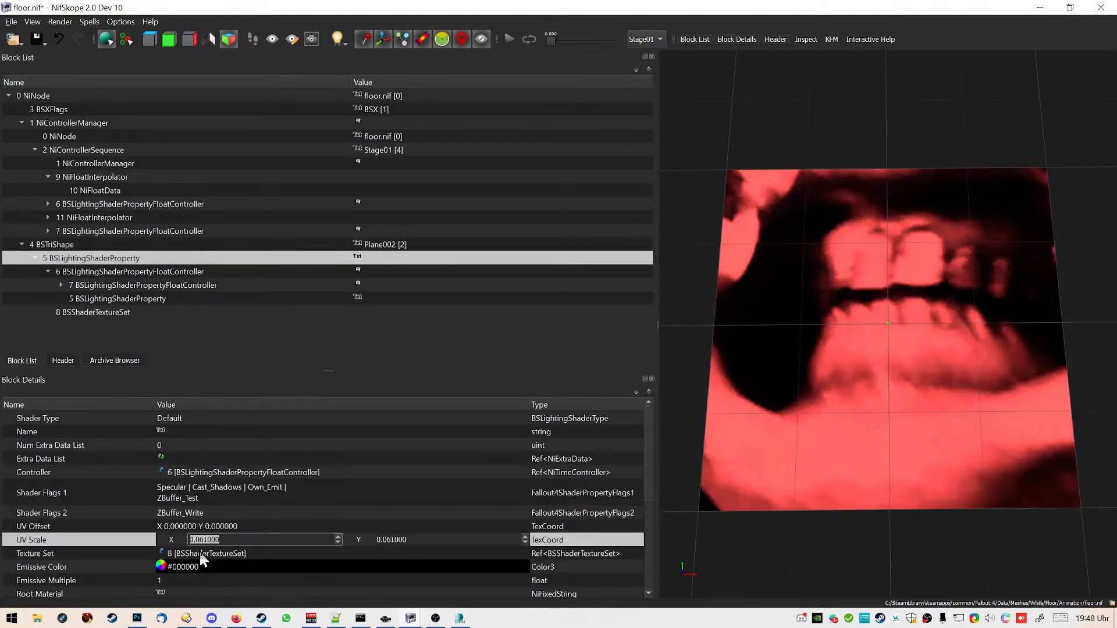
{"action": "type", "text": "1"}
{"action": "key", "text": "Tab"}
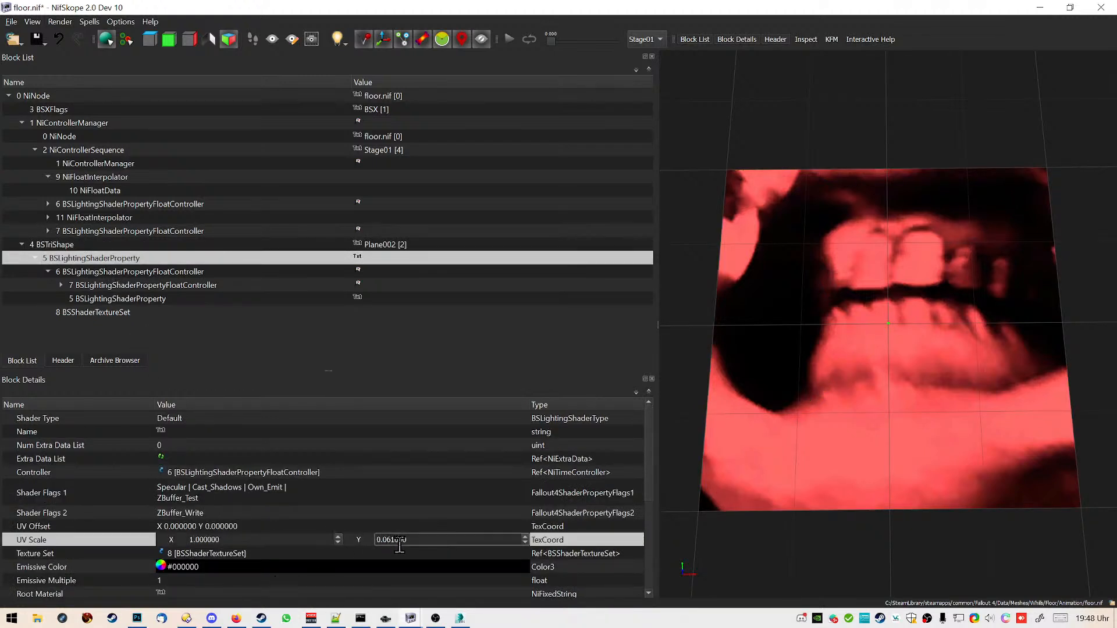
{"action": "type", "text": "1"}
{"action": "left_click", "coordinate": [307, 497]}
{"action": "left_click_drag", "start_coordinate": [853, 165], "coordinate": [855, 196]}
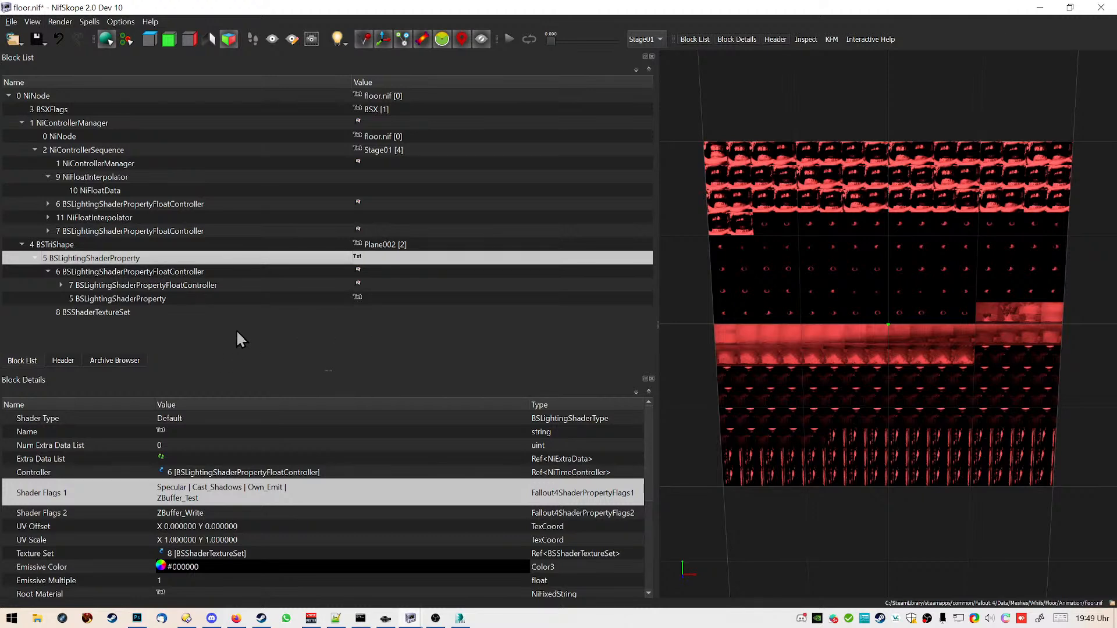
Examine the texture set and both NiFloatData blocks, checking the interpolation type and first keys of block 12
{"action": "left_click", "coordinate": [242, 314]}
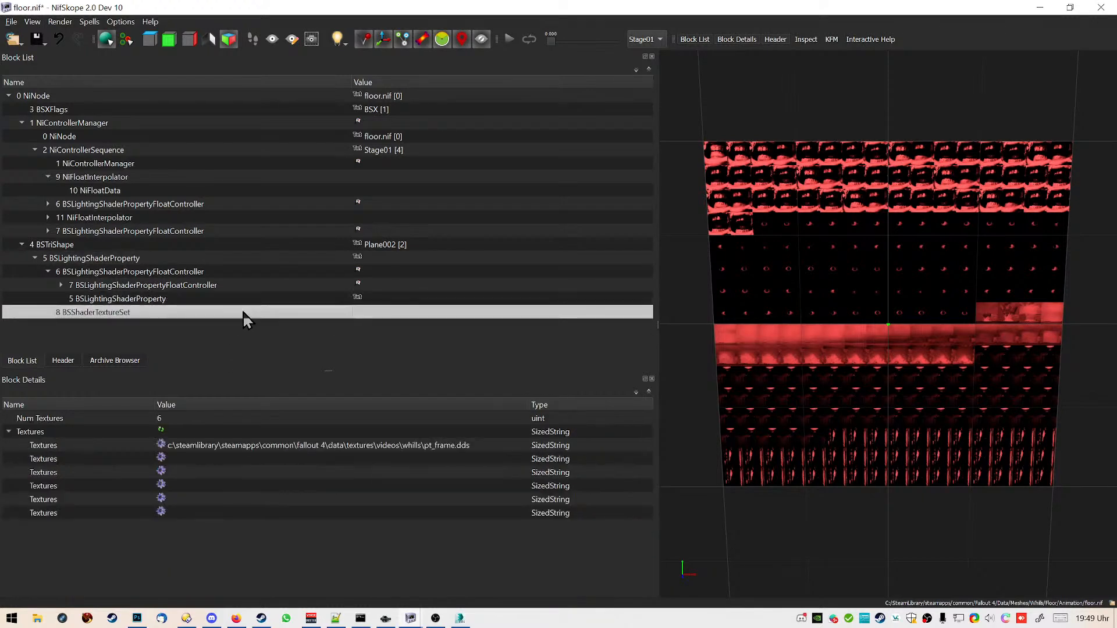
{"action": "left_click", "coordinate": [140, 191]}
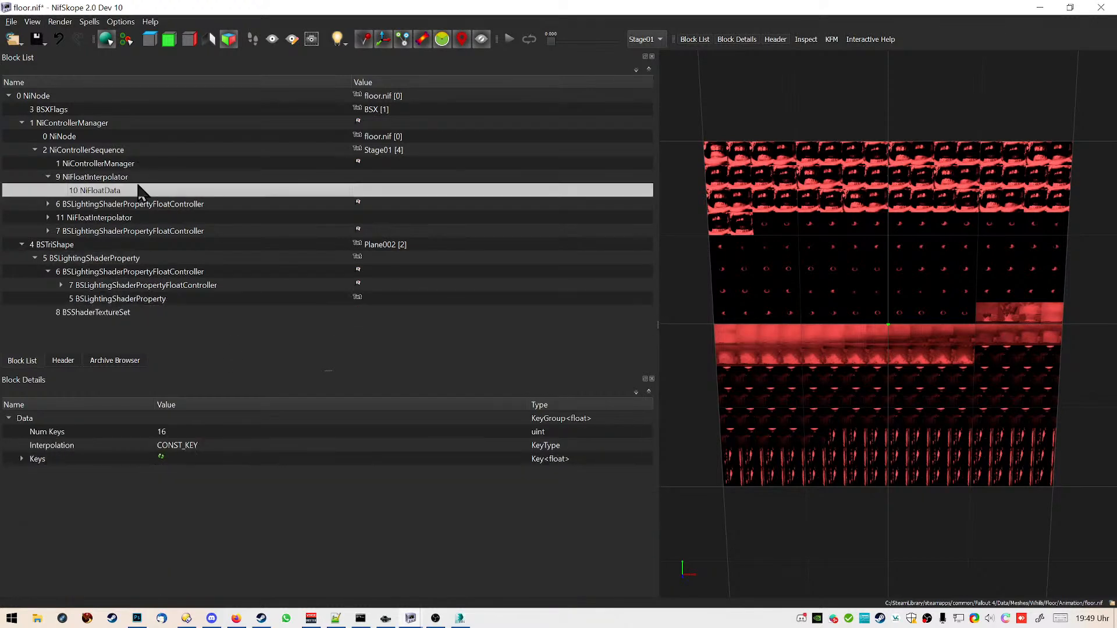
{"action": "left_click", "coordinate": [48, 218]}
{"action": "left_click", "coordinate": [94, 231]}
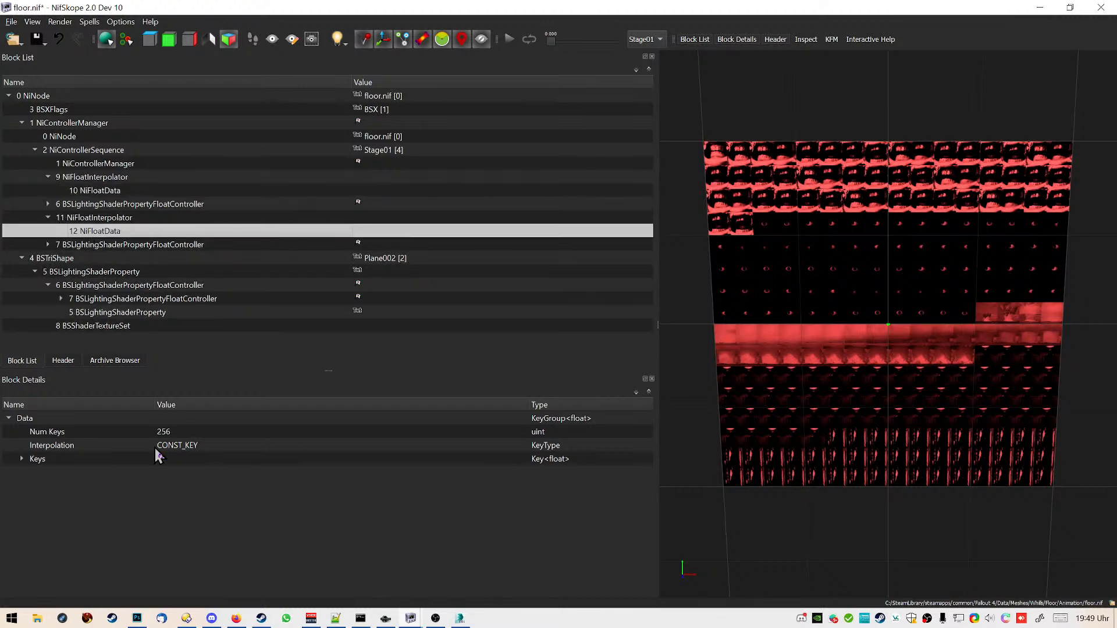
{"action": "left_click", "coordinate": [16, 447]}
{"action": "left_click", "coordinate": [22, 459]}
{"action": "left_click", "coordinate": [35, 473]}
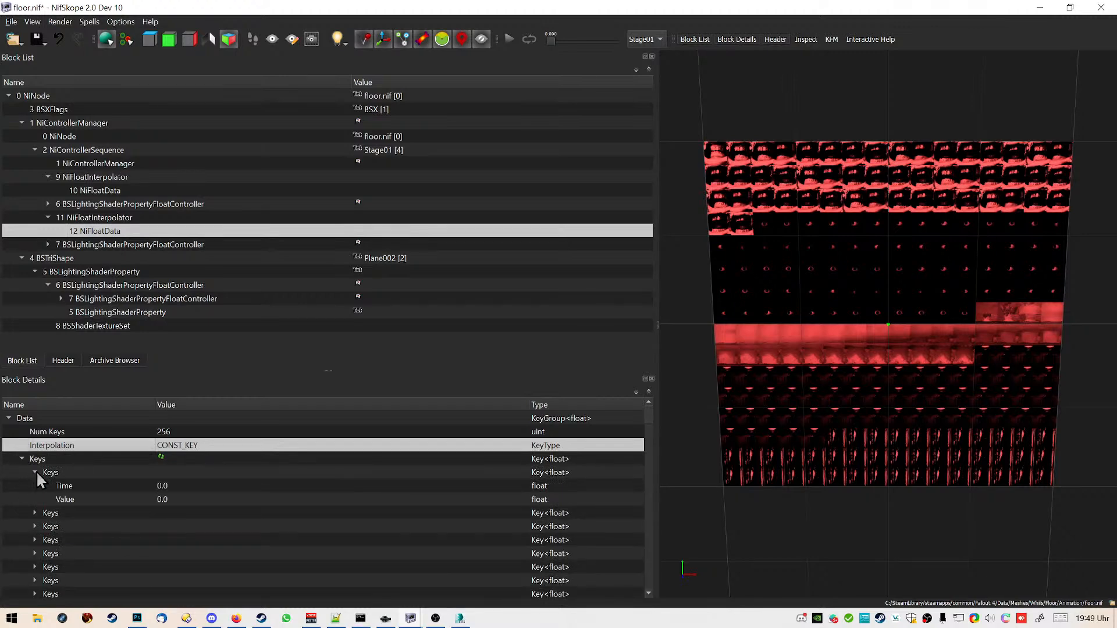
{"action": "left_click", "coordinate": [35, 513]}
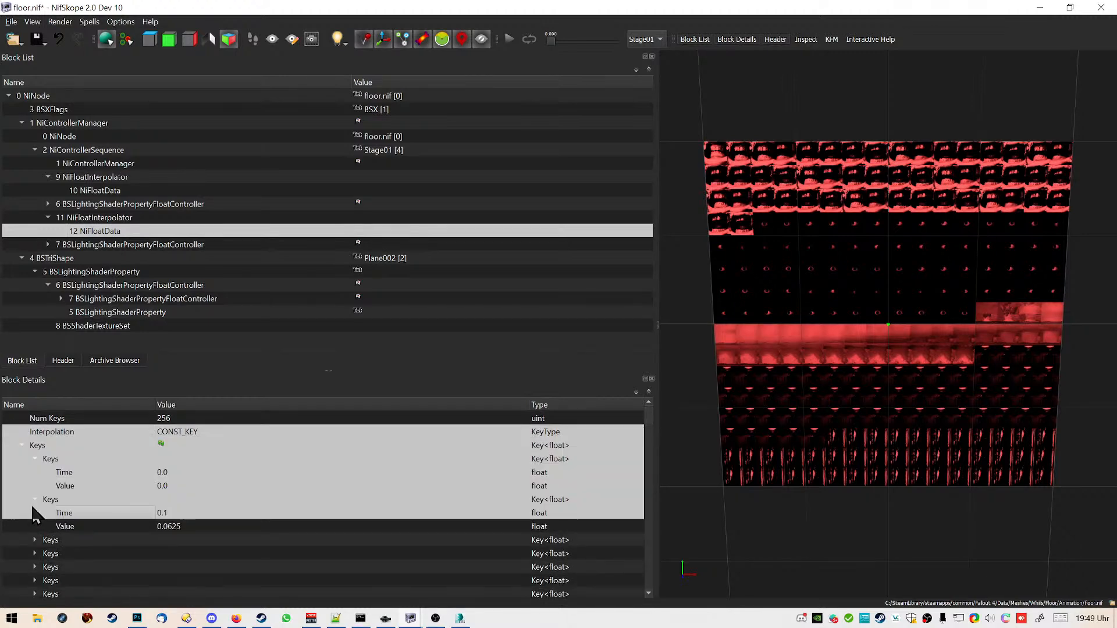
{"action": "left_click", "coordinate": [205, 546]}
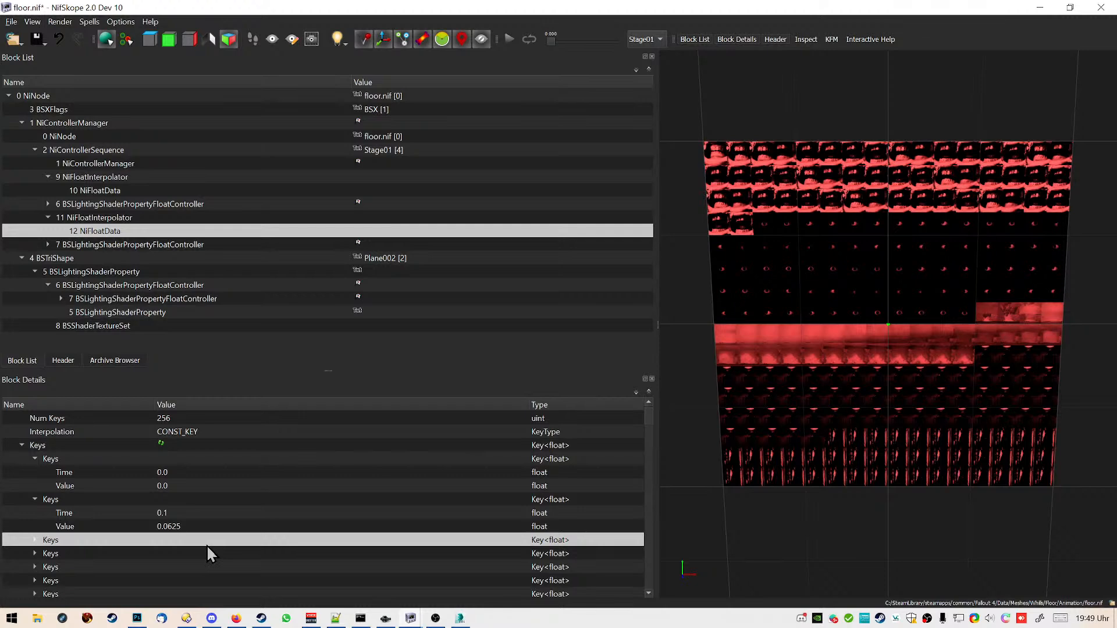
{"action": "scroll", "coordinate": [39, 551], "scroll_direction": "down", "scroll_amount": 5}
{"action": "left_click", "coordinate": [38, 526]}
{"action": "left_click", "coordinate": [37, 499]}
{"action": "scroll", "coordinate": [92, 523], "scroll_direction": "up", "scroll_amount": 5}
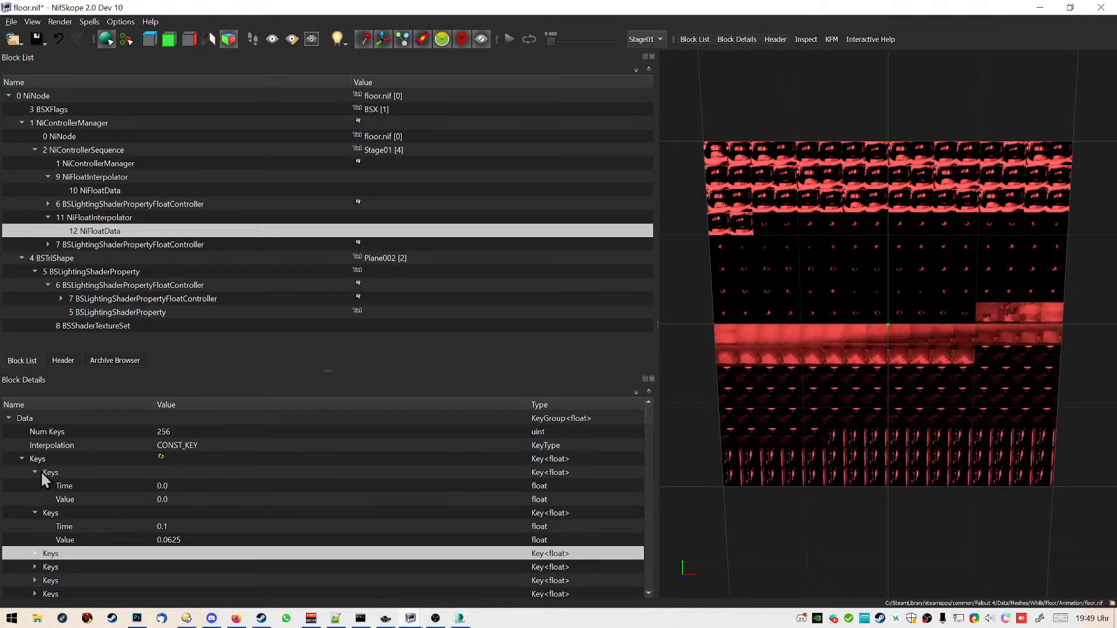
{"action": "left_click", "coordinate": [10, 418]}
Save floor.nif and dismiss the resulting message
{"action": "left_click", "coordinate": [98, 150]}
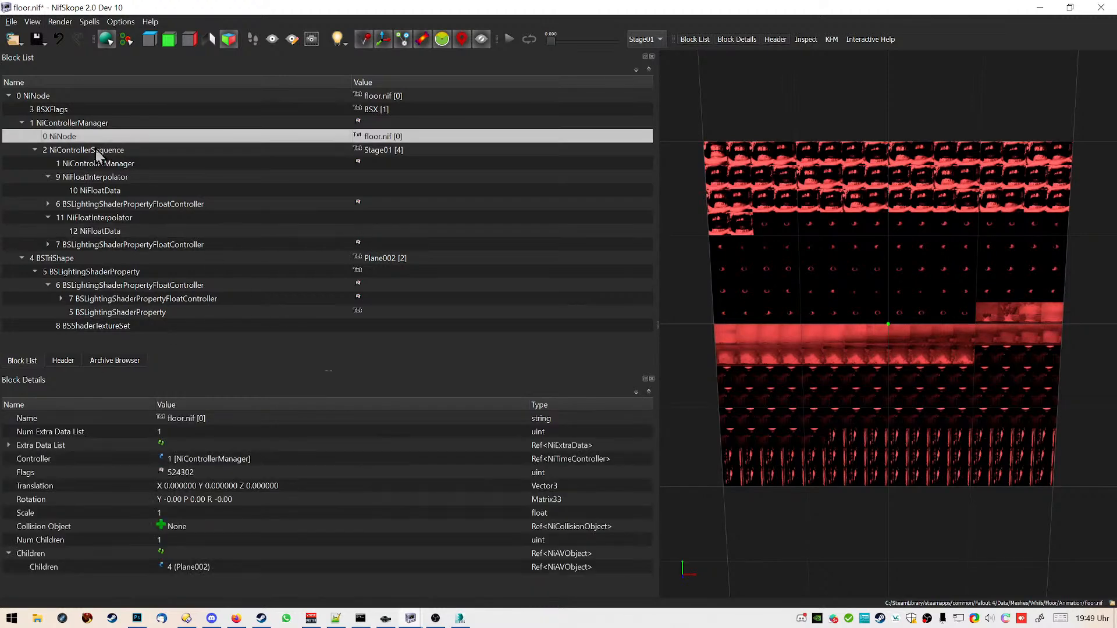
{"action": "left_click", "coordinate": [34, 36]}
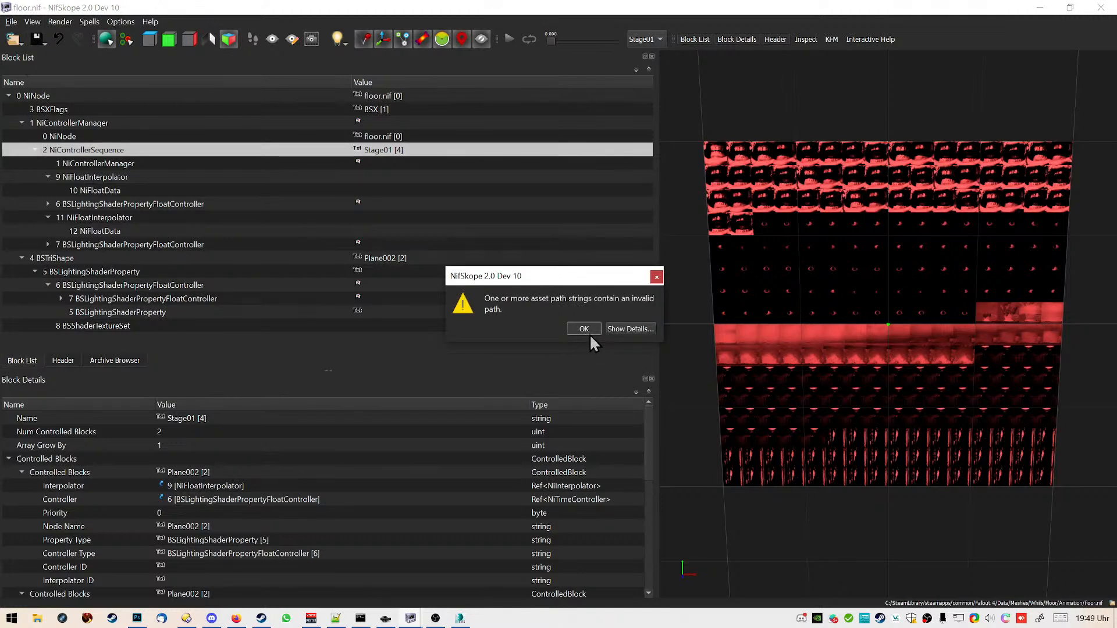
{"action": "left_click", "coordinate": [584, 329]}
Shorten the first texture path in the shape's BSShaderTextureSet to textures\videos\whills\pt_frame.dds
{"action": "left_click", "coordinate": [78, 256]}
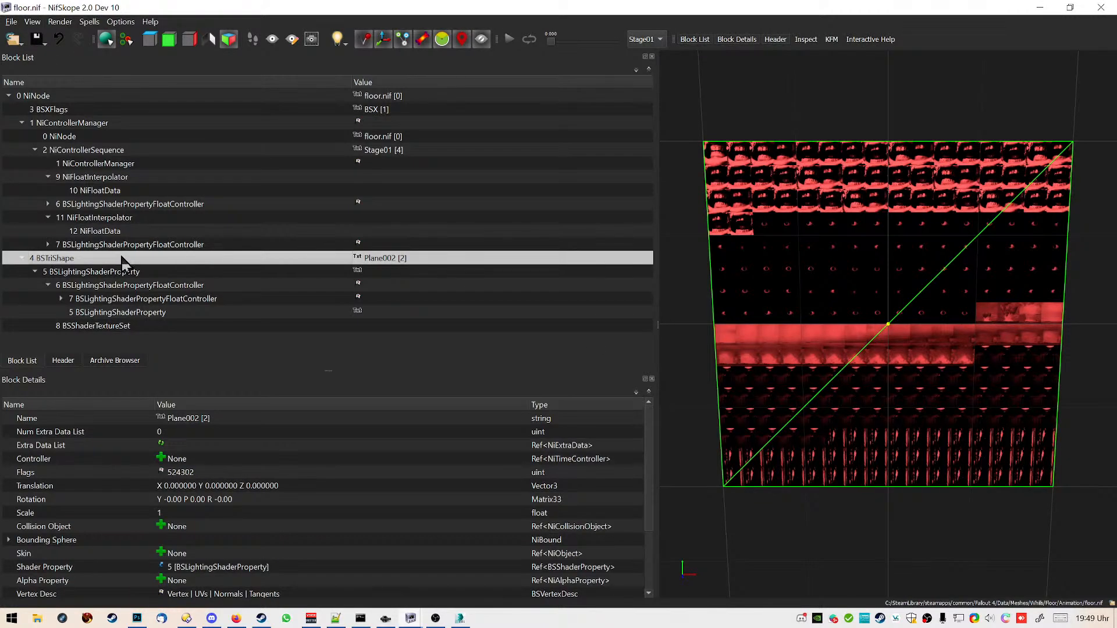
{"action": "left_click", "coordinate": [136, 272]}
{"action": "left_click", "coordinate": [153, 324]}
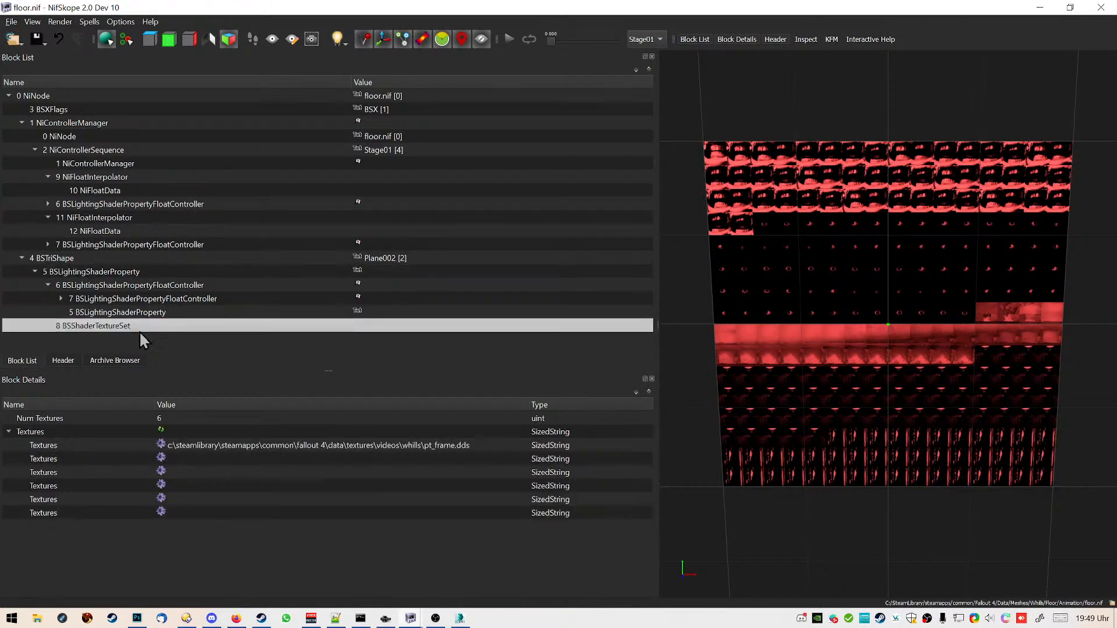
{"action": "double_click", "coordinate": [361, 448]}
{"action": "key", "text": "Return"}
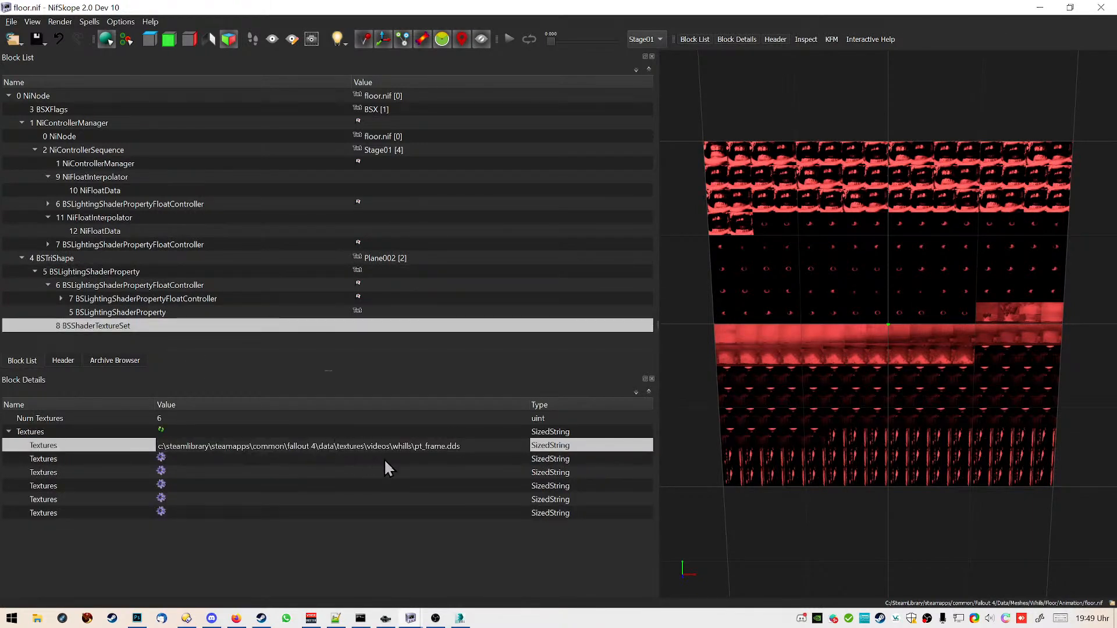
{"action": "key", "text": "BackSpace"}
{"action": "key", "text": "BackSpace"}
{"action": "key", "text": "BackSpace"}
{"action": "key", "text": "BackSpace"}
{"action": "key", "text": "BackSpace"}
{"action": "key", "text": "BackSpace"}
{"action": "key", "text": "BackSpace"}
{"action": "key", "text": "BackSpace"}
{"action": "key", "text": "BackSpace"}
{"action": "key", "text": "BackSpace"}
{"action": "key", "text": "BackSpace"}
{"action": "key", "text": "BackSpace"}
{"action": "key", "text": "BackSpace"}
{"action": "key", "text": "BackSpace"}
{"action": "key", "text": "BackSpace"}
{"action": "key", "text": "BackSpace"}
{"action": "key", "text": "BackSpace"}
{"action": "key", "text": "BackSpace"}
{"action": "key", "text": "BackSpace"}
{"action": "key", "text": "BackSpace"}
{"action": "key", "text": "BackSpace"}
{"action": "key", "text": "BackSpace"}
{"action": "key", "text": "BackSpace"}
{"action": "key", "text": "BackSpace"}
{"action": "key", "text": "BackSpace"}
{"action": "key", "text": "BackSpace"}
{"action": "key", "text": "BackSpace"}
{"action": "key", "text": "BackSpace"}
{"action": "key", "text": "BackSpace"}
{"action": "key", "text": "BackSpace"}
{"action": "key", "text": "BackSpace"}
{"action": "key", "text": "BackSpace"}
{"action": "key", "text": "BackSpace"}
{"action": "key", "text": "BackSpace"}
{"action": "key", "text": "BackSpace"}
{"action": "key", "text": "BackSpace"}
{"action": "key", "text": "BackSpace"}
{"action": "key", "text": "BackSpace"}
{"action": "key", "text": "BackSpace"}
{"action": "key", "text": "BackSpace"}
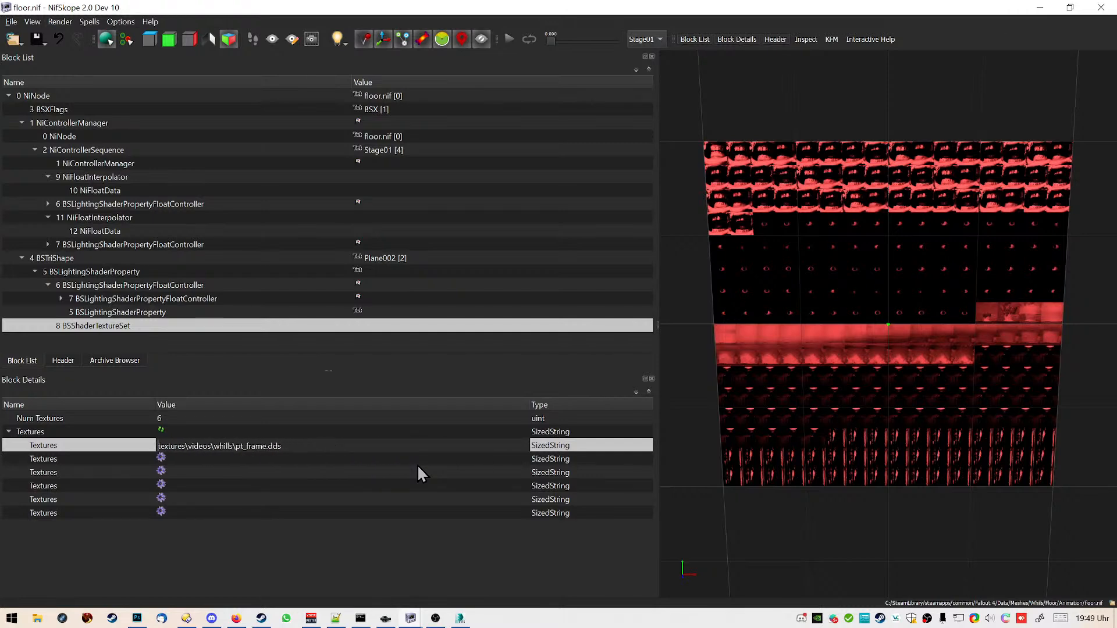
{"action": "key", "text": "Return"}
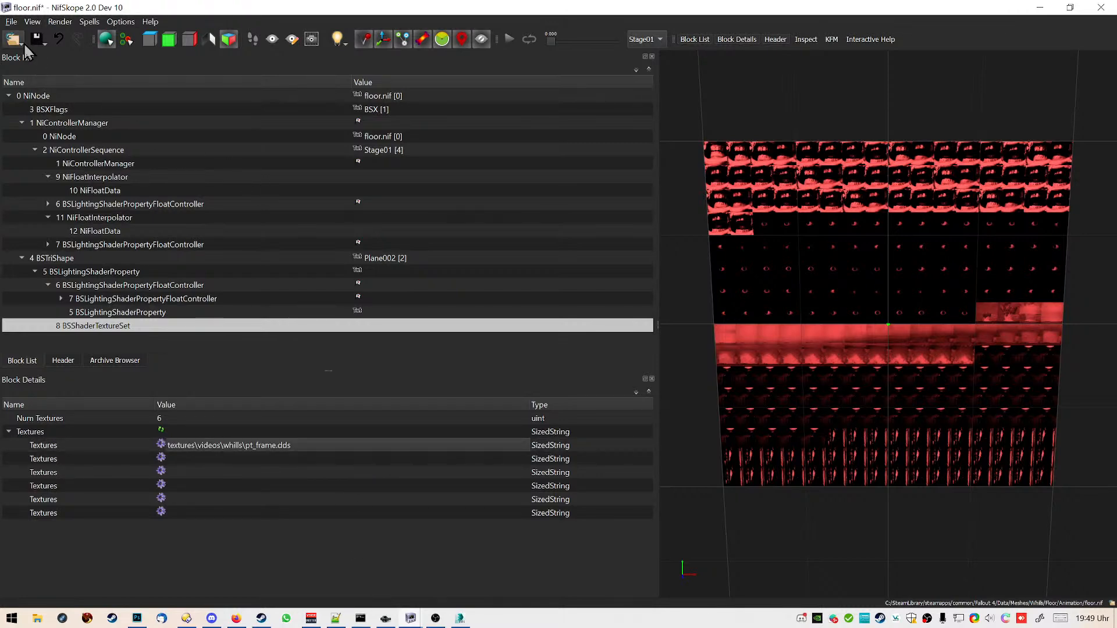
Save floor.nif with the relative texture path, and run and pause the Stage01 animation preview
{"action": "left_click", "coordinate": [30, 41]}
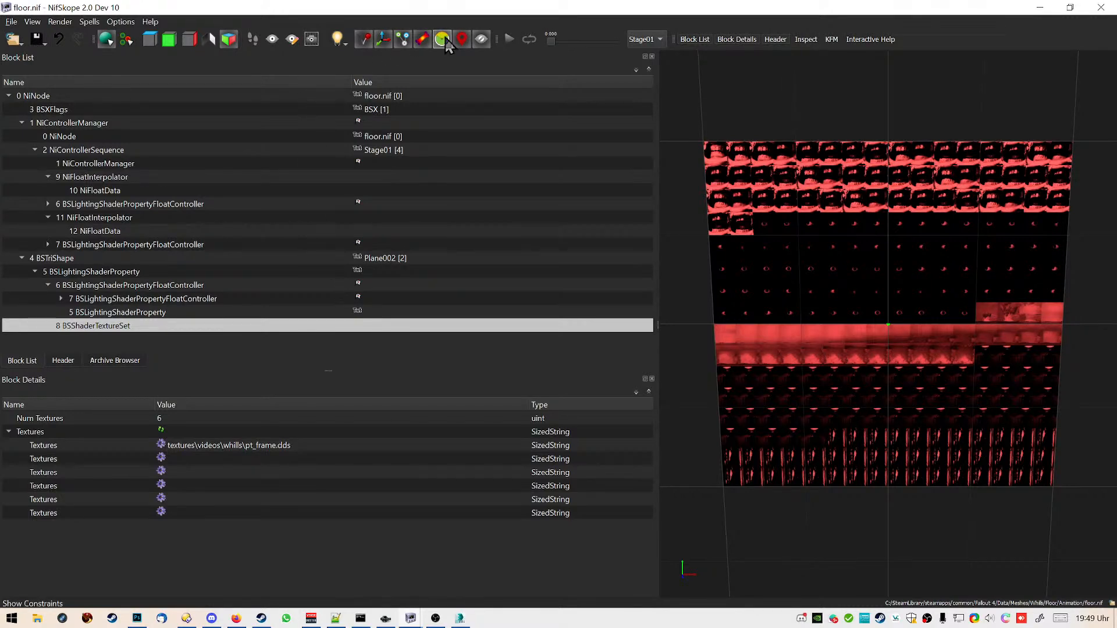
{"action": "left_click", "coordinate": [506, 40]}
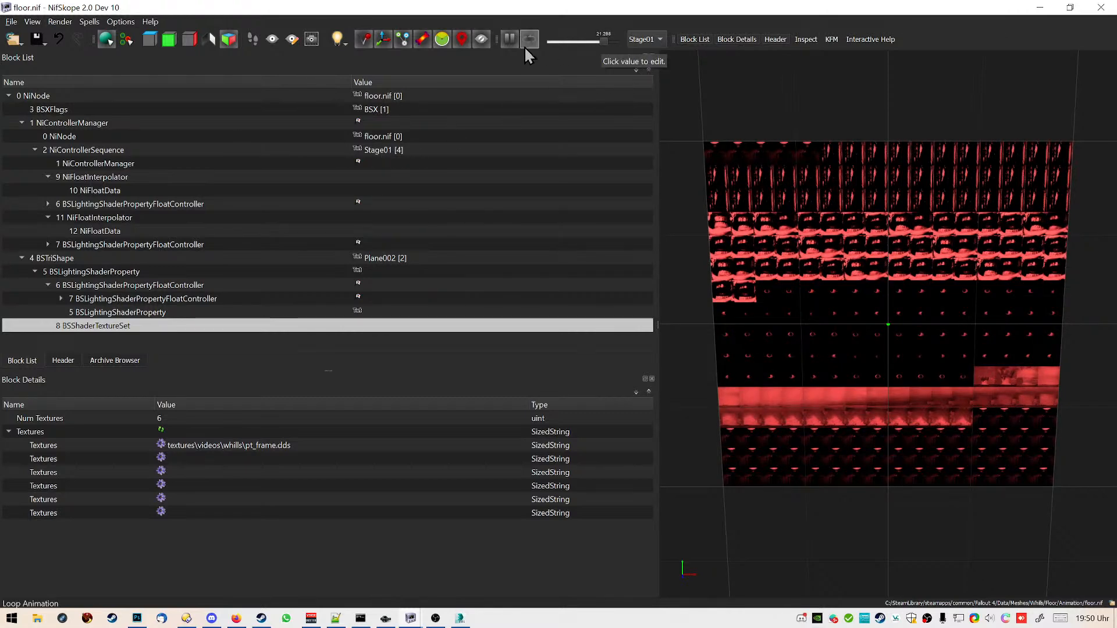
{"action": "left_click", "coordinate": [510, 39]}
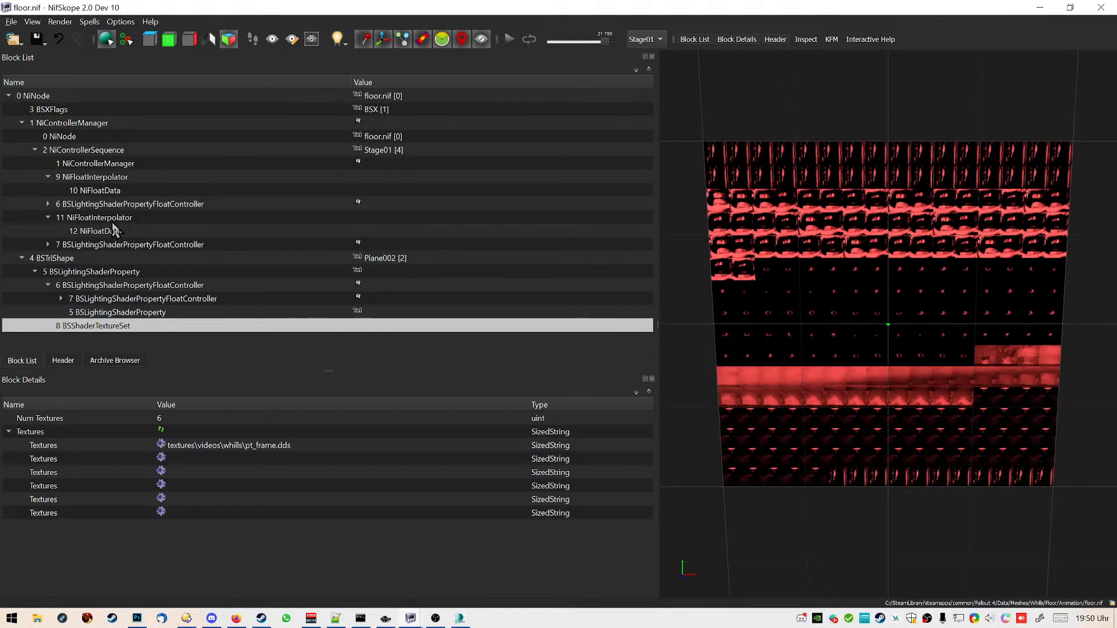
Set the first controlled block's Interpolator in the Stage01 NiControllerSequence to 11 and preview the animation
{"action": "left_click", "coordinate": [111, 150]}
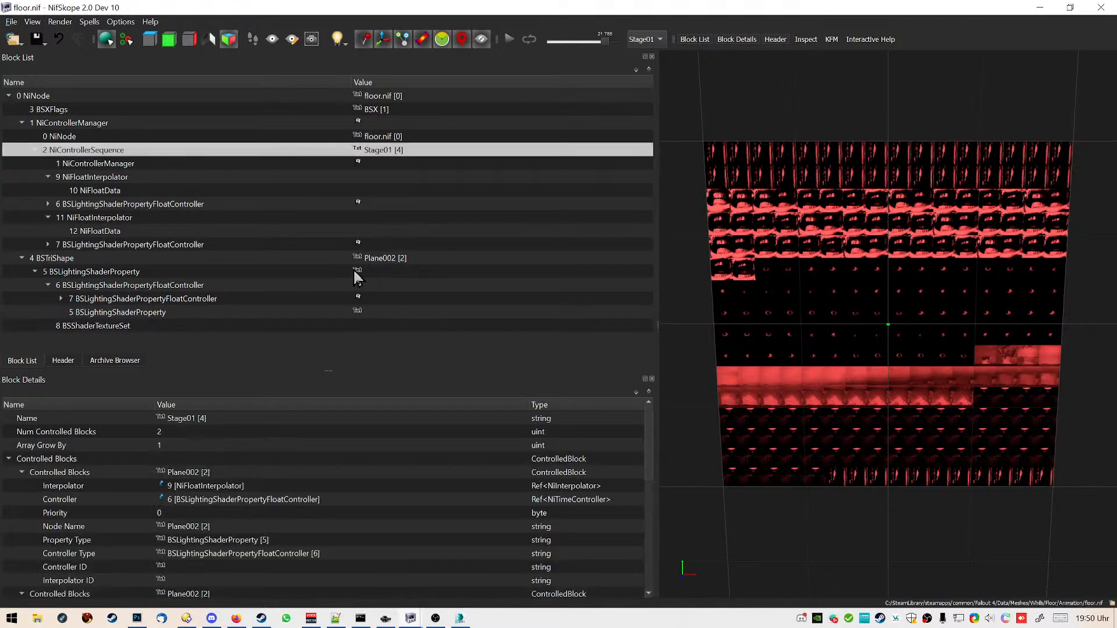
{"action": "mouse_move", "coordinate": [338, 286]}
{"action": "left_click", "coordinate": [298, 489]}
{"action": "scroll", "coordinate": [305, 483], "scroll_direction": "down", "scroll_amount": 1}
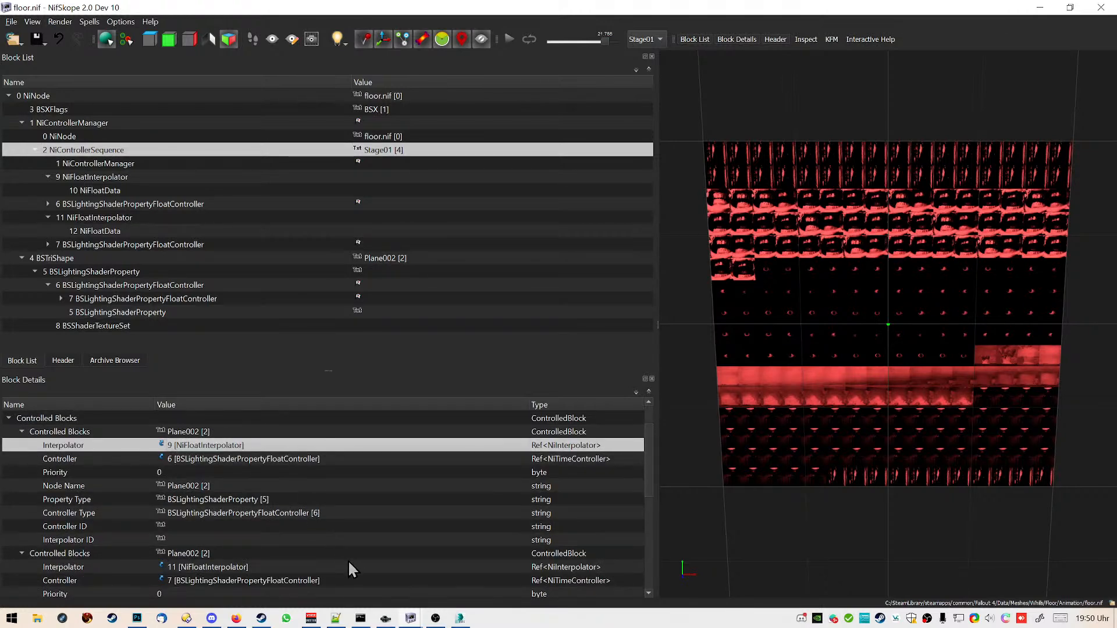
{"action": "double_click", "coordinate": [255, 448]}
{"action": "type", "text": "11"}
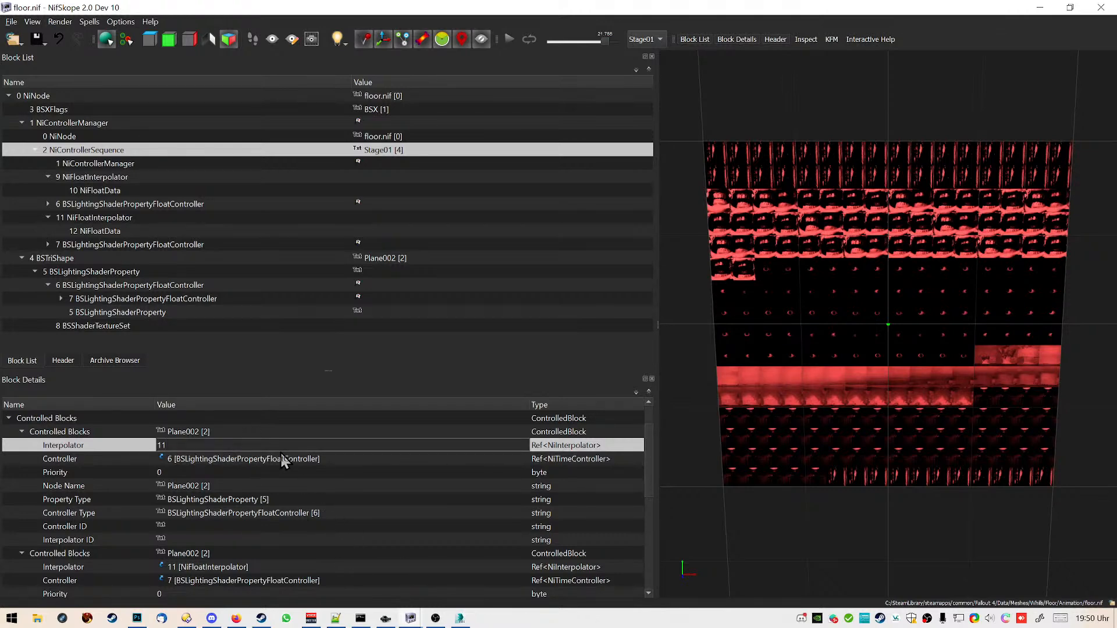
{"action": "left_click", "coordinate": [296, 472]}
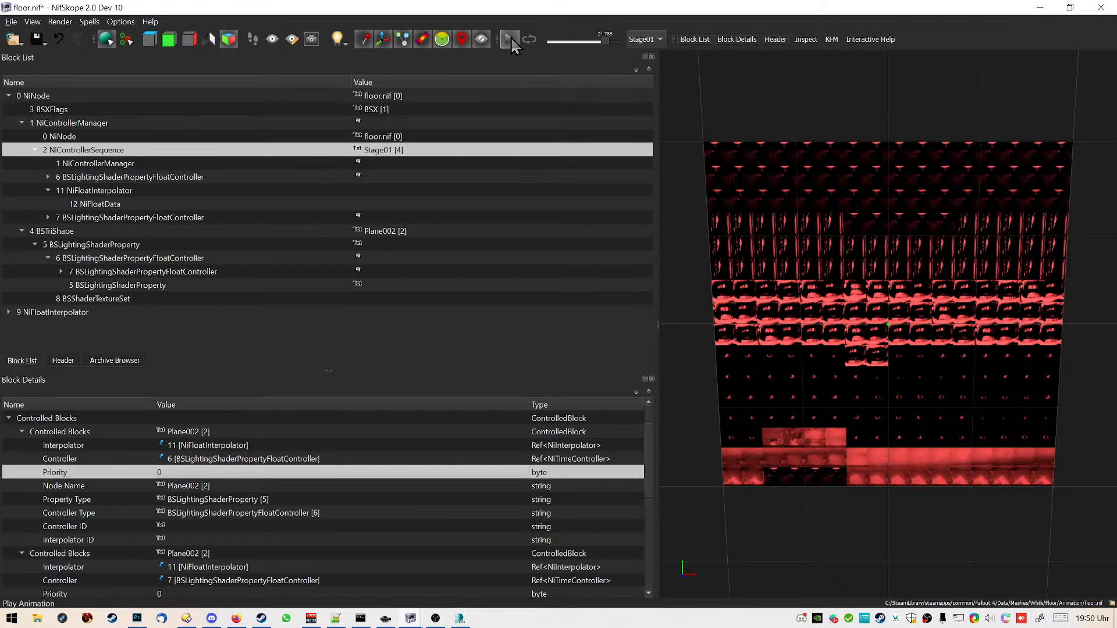
{"action": "left_click", "coordinate": [512, 39]}
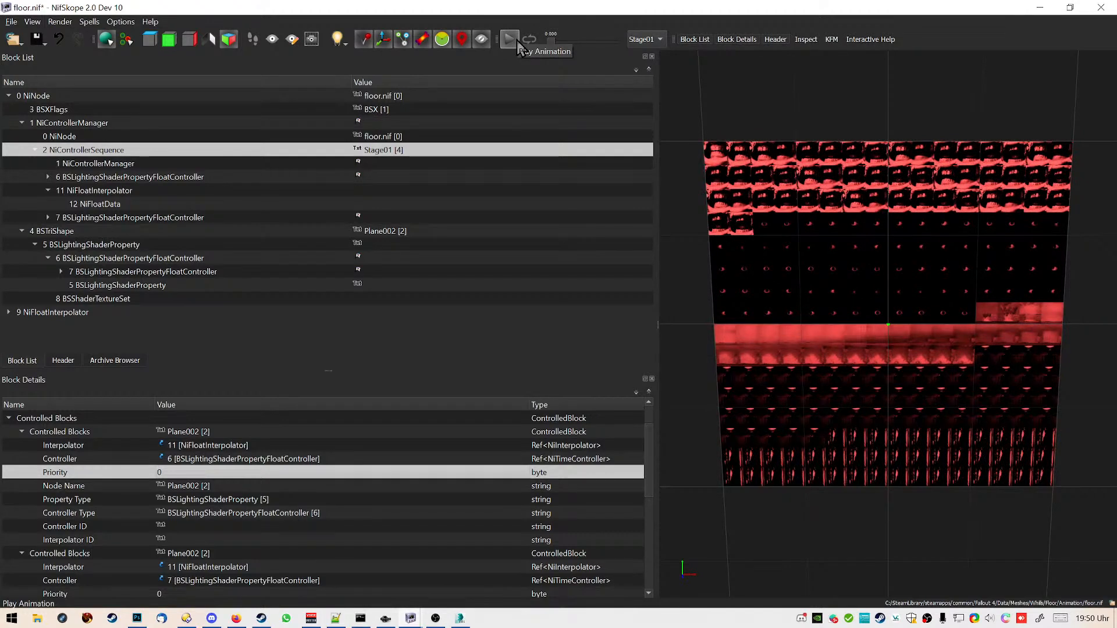
Try a UV Scale of 0.06 for X and Y on the plane's shader property and preview the Stage01 animation
{"action": "mouse_move", "coordinate": [114, 218]}
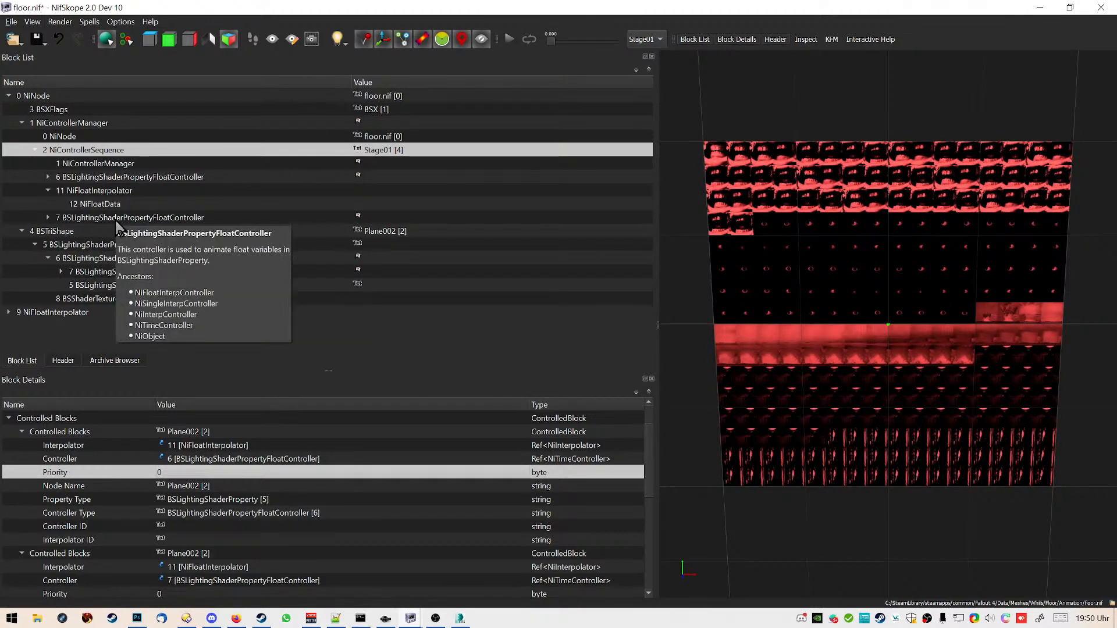
{"action": "left_click", "coordinate": [114, 232]}
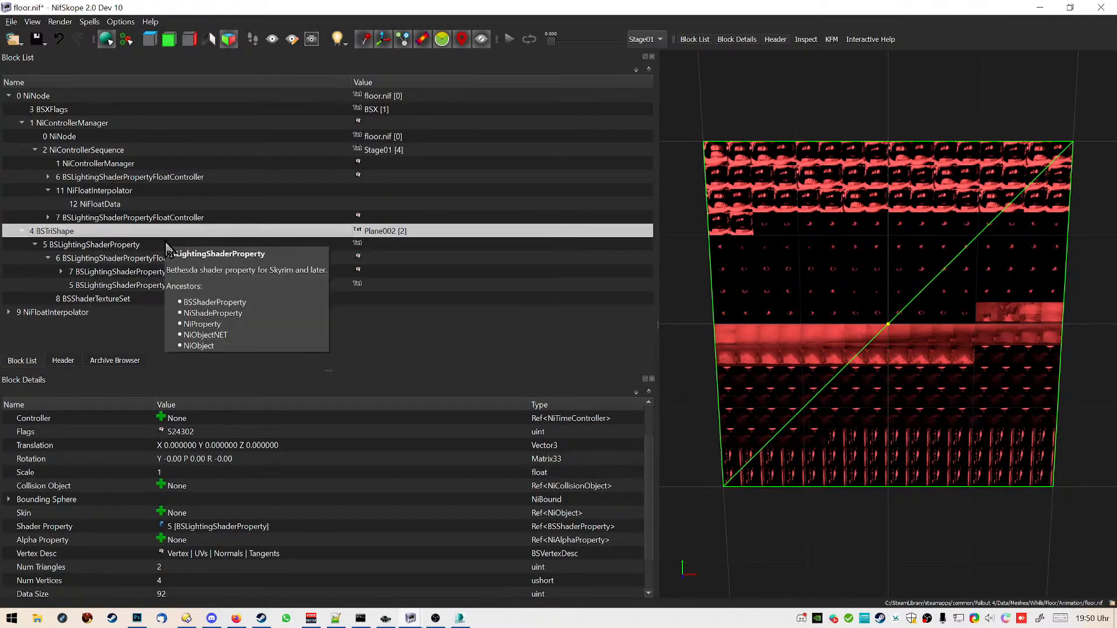
{"action": "left_click", "coordinate": [203, 245]}
{"action": "double_click", "coordinate": [184, 500]}
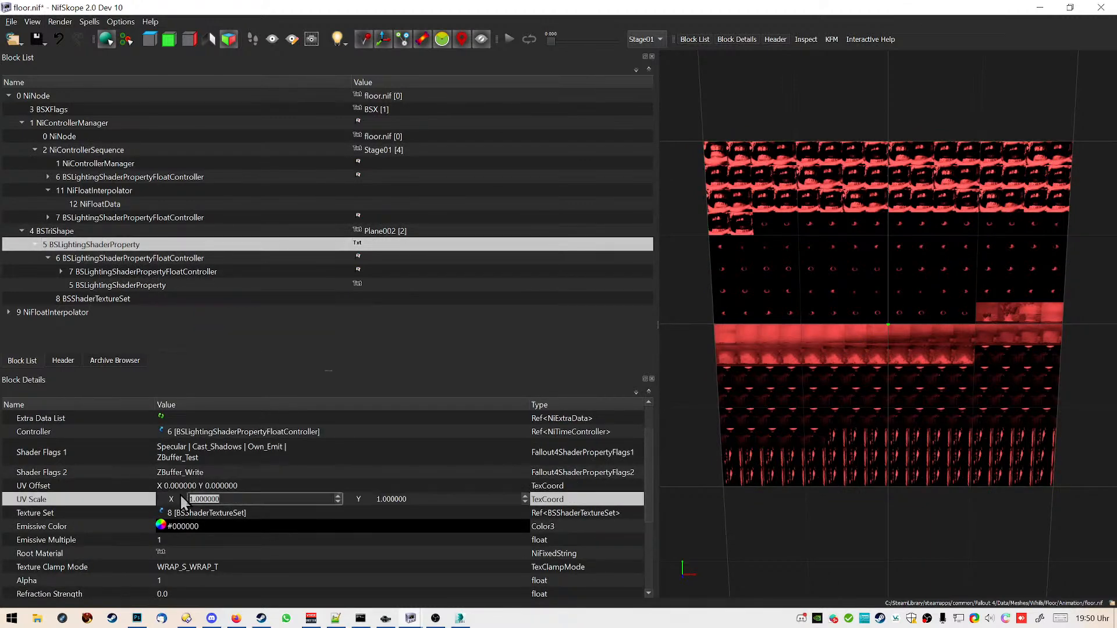
{"action": "double_click", "coordinate": [233, 499]}
{"action": "left_click_drag", "start_coordinate": [233, 499], "coordinate": [106, 486]}
{"action": "key", "text": "Delete"}
{"action": "key", "text": "Delete"}
{"action": "key", "text": "Delete"}
{"action": "key", "text": "Delete"}
{"action": "key", "text": "Delete"}
{"action": "key", "text": "Delete"}
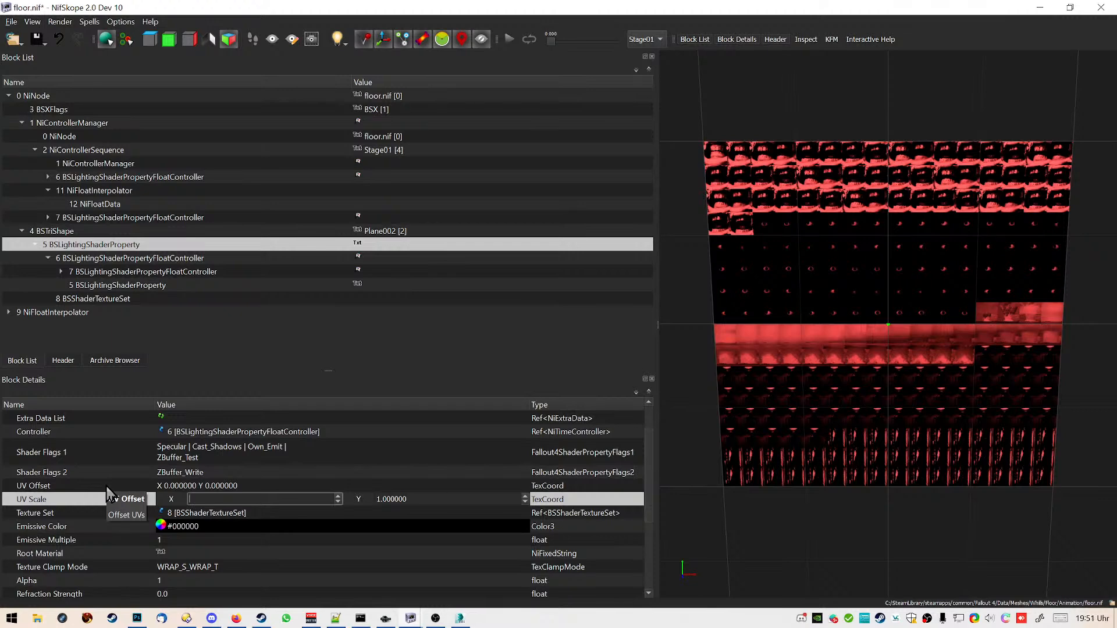
{"action": "type", "text": "0.06"}
{"action": "key", "text": "Tab"}
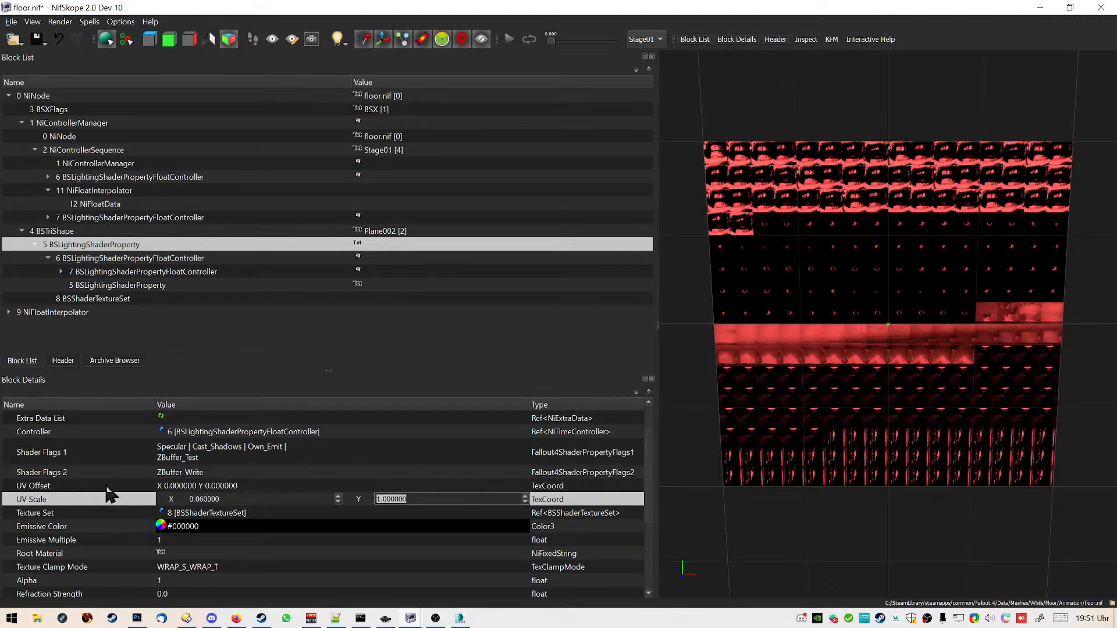
{"action": "type", "text": "0.06"}
{"action": "key", "text": "Return"}
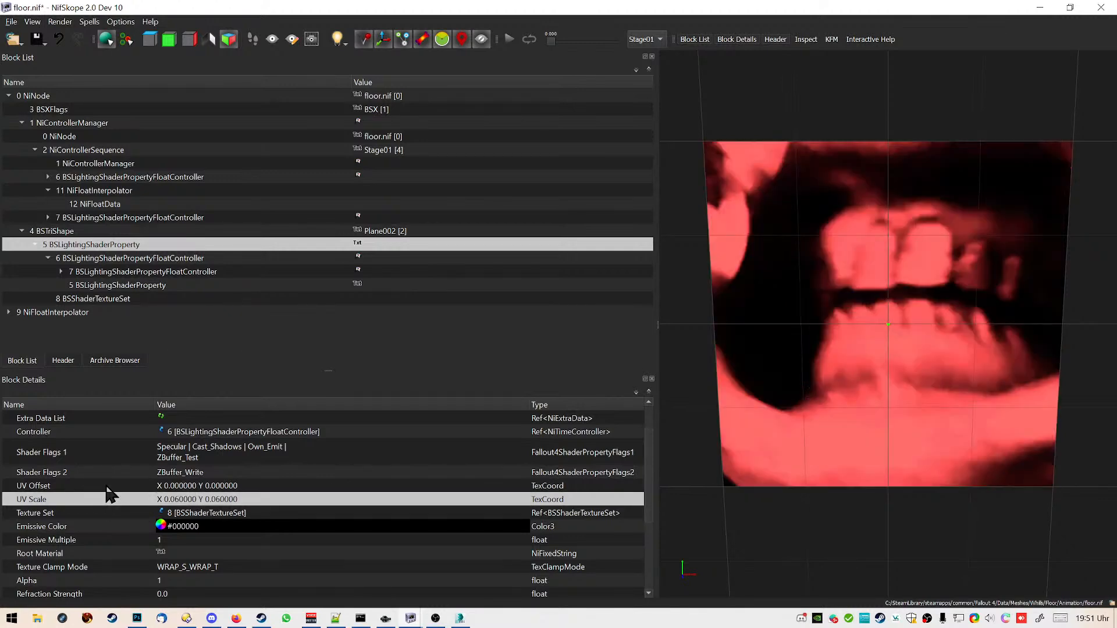
{"action": "left_click", "coordinate": [510, 39]}
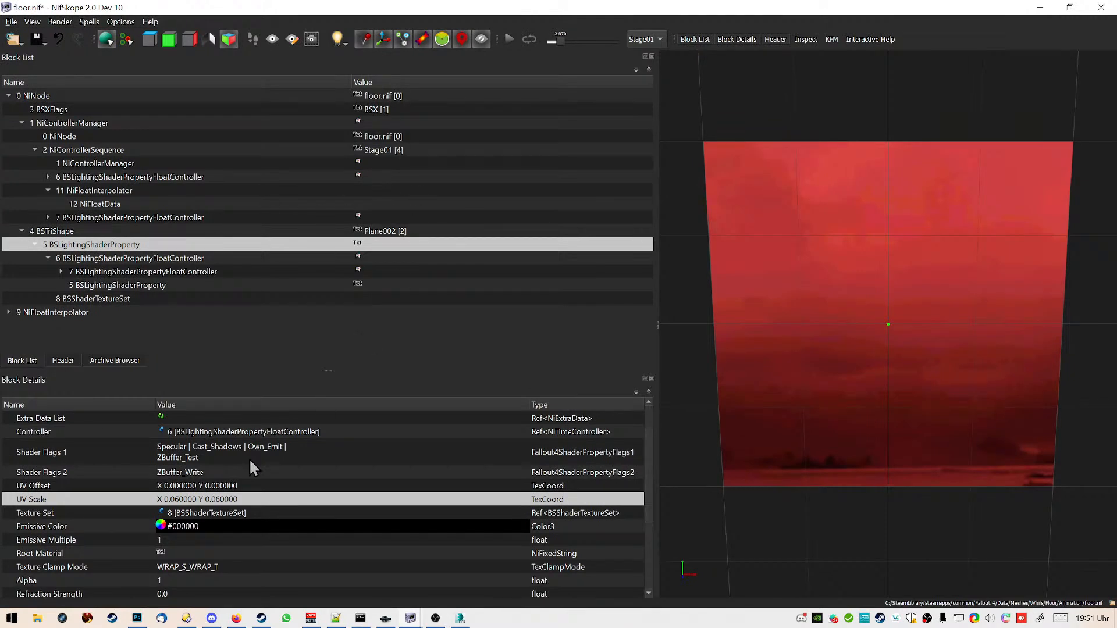
Restore the shader property's UV Scale to 1 for both X and Y
{"action": "double_click", "coordinate": [184, 500]}
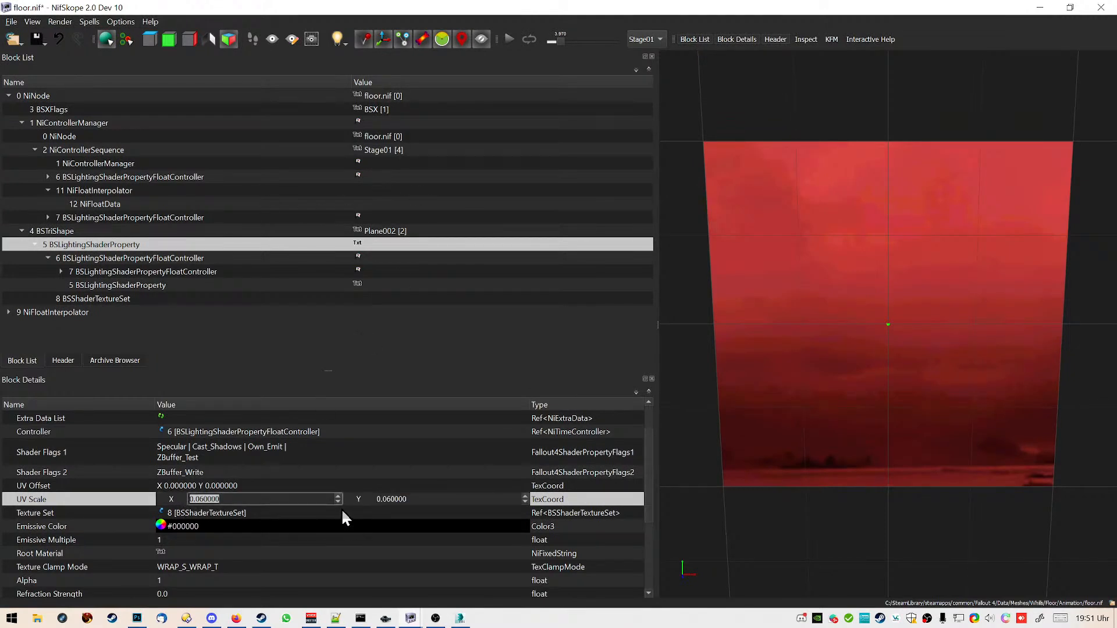
{"action": "type", "text": "1"}
{"action": "left_click", "coordinate": [382, 499]}
{"action": "left_click_drag", "start_coordinate": [382, 499], "coordinate": [434, 497]}
{"action": "type", "text": "1"}
{"action": "key", "text": "Return"}
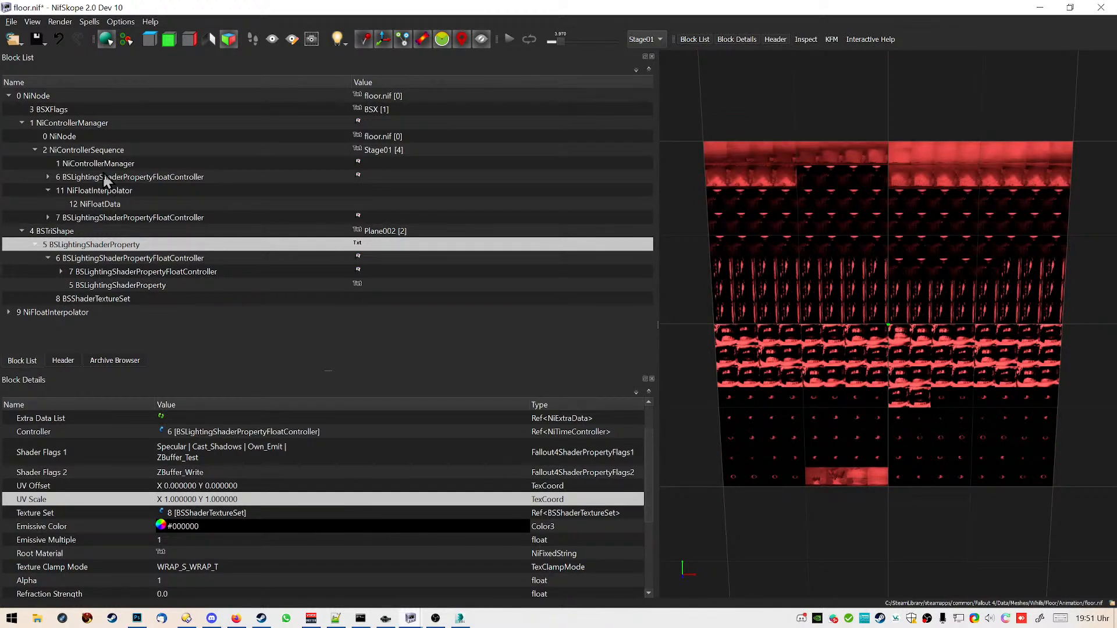
Set the first controlled block's Interpolator in the Stage01 NiControllerSequence to 9, and scrub and play the animation preview
{"action": "left_click", "coordinate": [103, 151]}
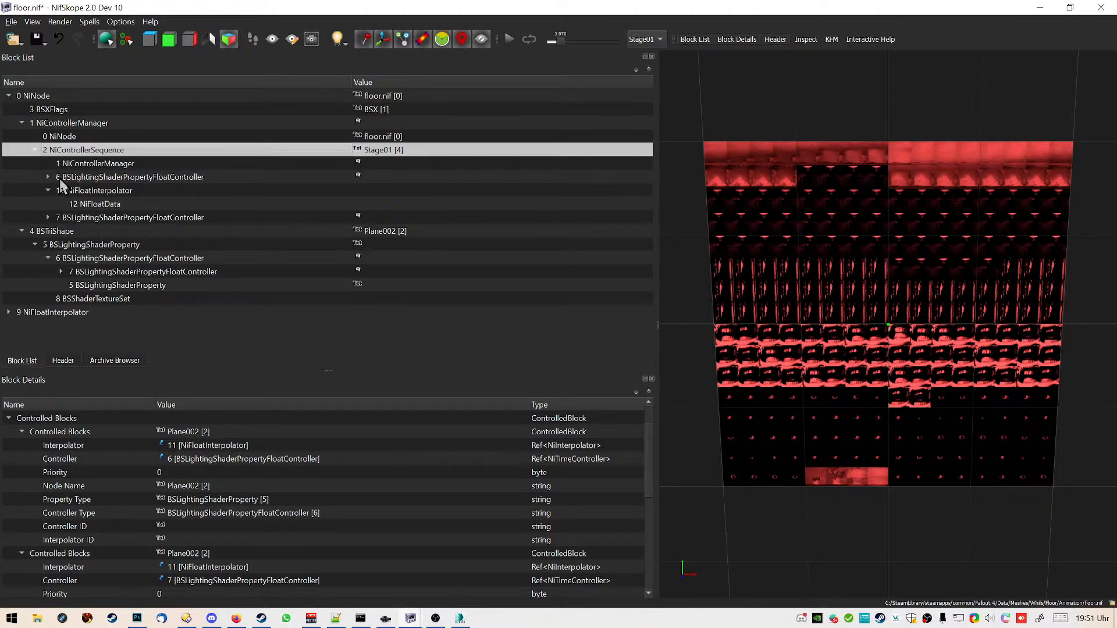
{"action": "left_click_drag", "start_coordinate": [221, 423], "coordinate": [238, 457]}
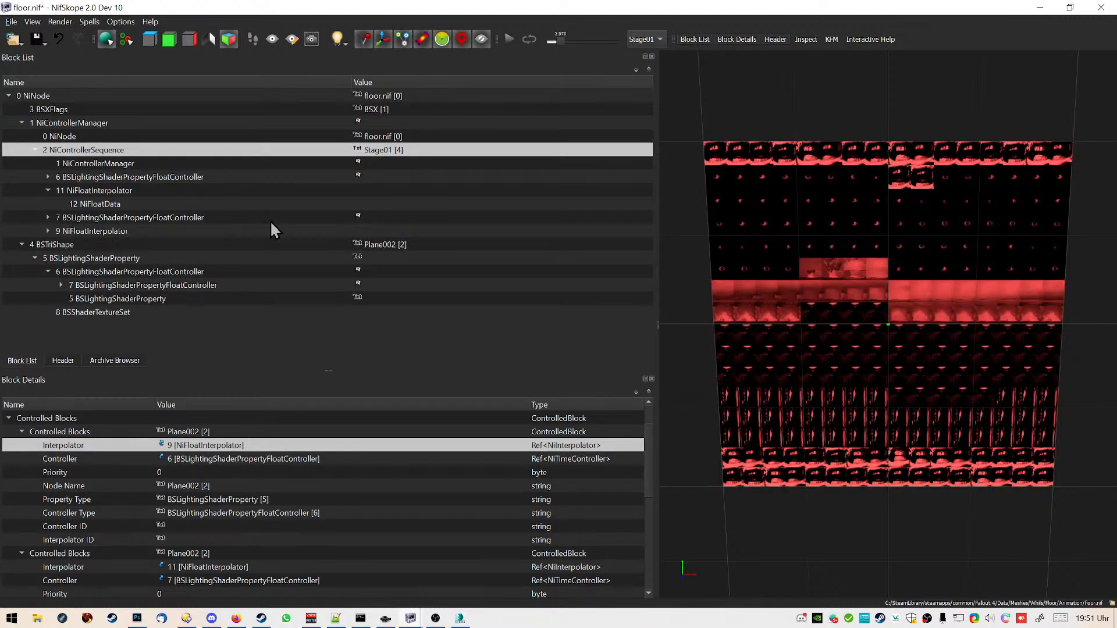
{"action": "left_click_drag", "start_coordinate": [560, 40], "coordinate": [582, 40]}
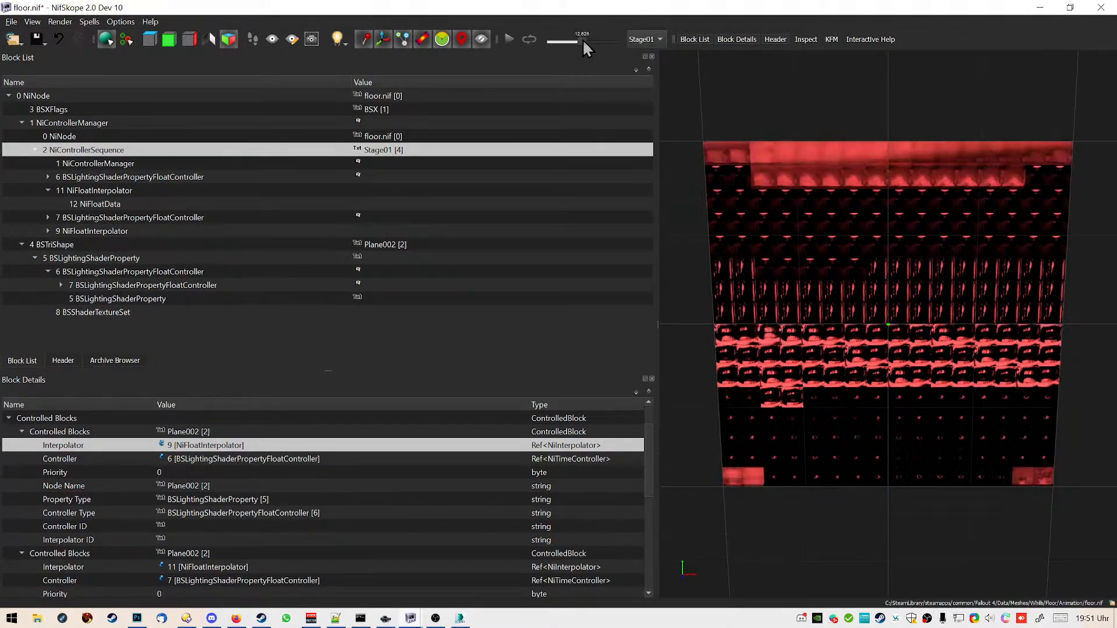
{"action": "left_click", "coordinate": [510, 39]}
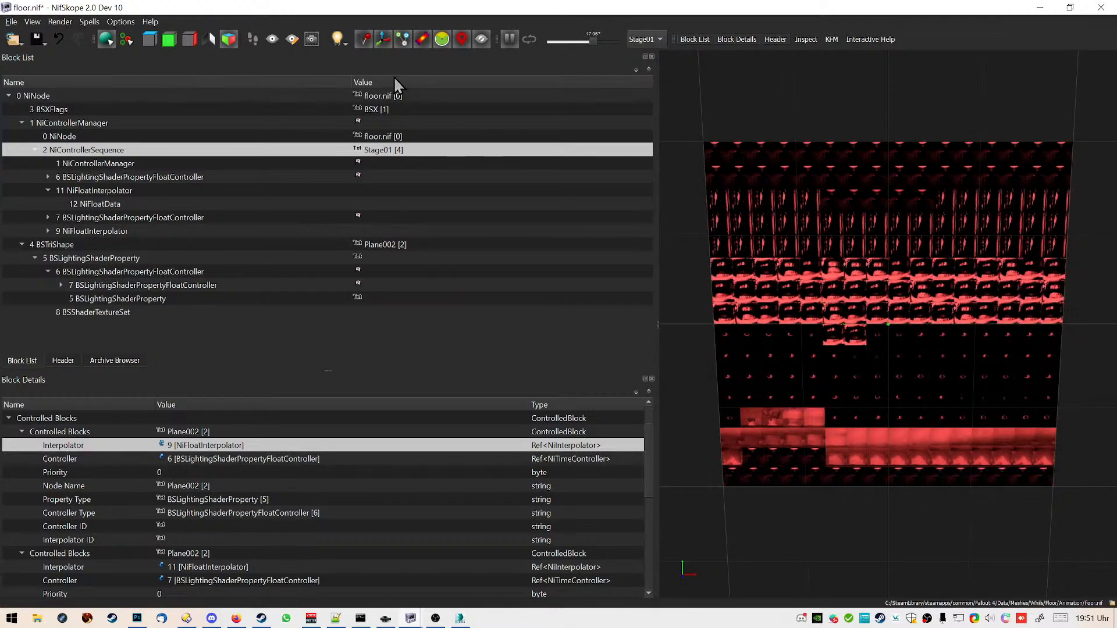
Save floor.nif and pause the Stage01 animation preview
{"action": "left_click", "coordinate": [39, 41]}
{"action": "left_click", "coordinate": [50, 56]}
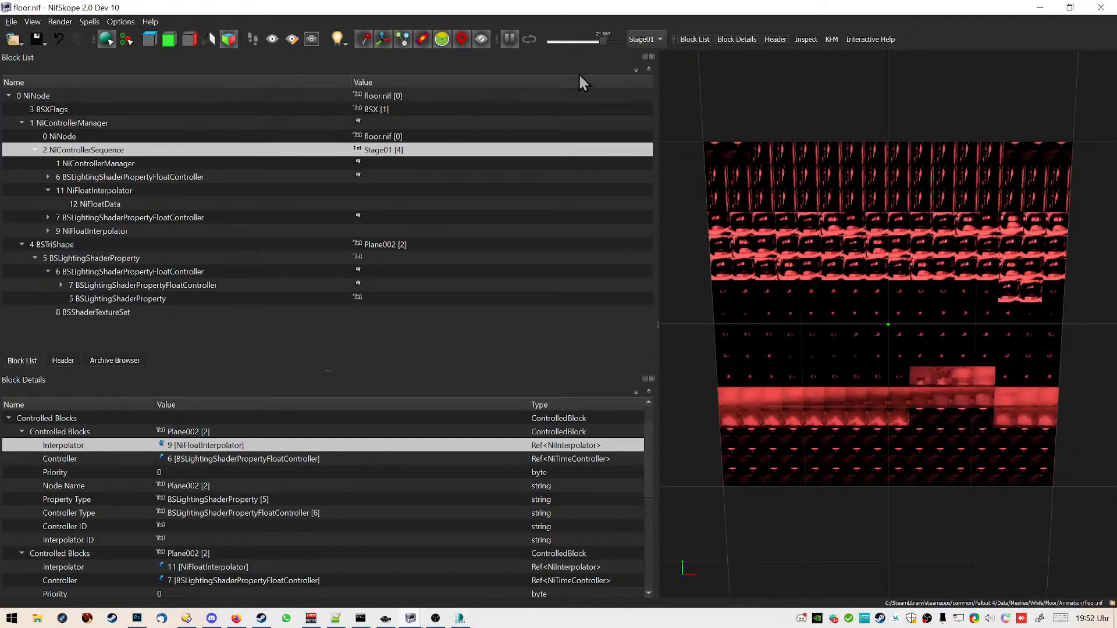
{"action": "left_click", "coordinate": [510, 41]}
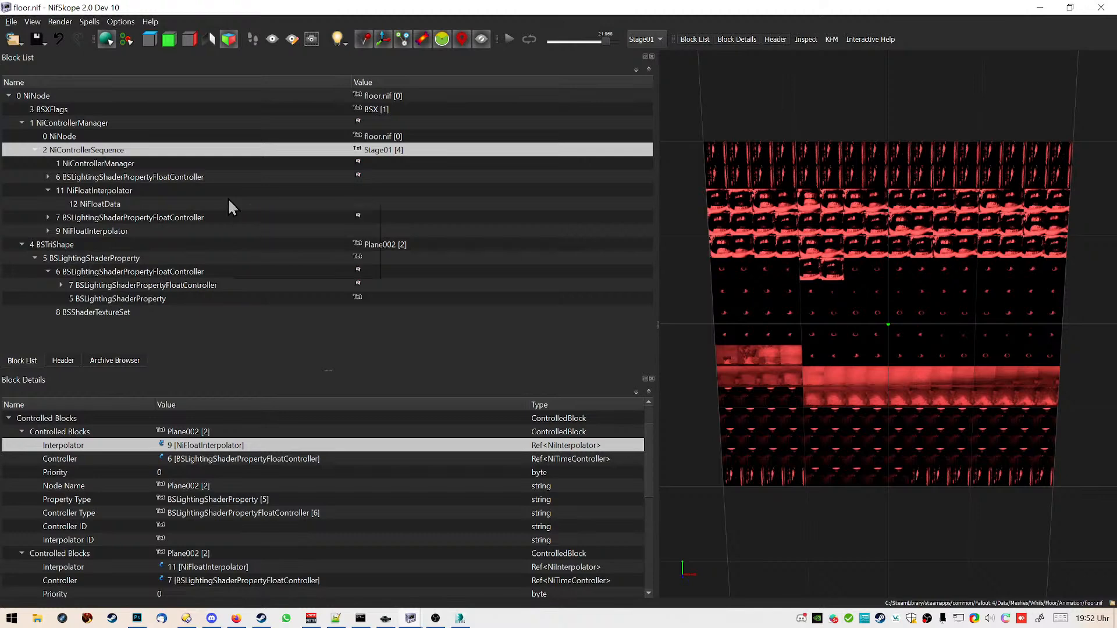
Set the UV Scale of the plane's BSLightingShaderProperty to 0.061 for both X and Y and play the Stage01 animation
{"action": "left_click", "coordinate": [125, 245]}
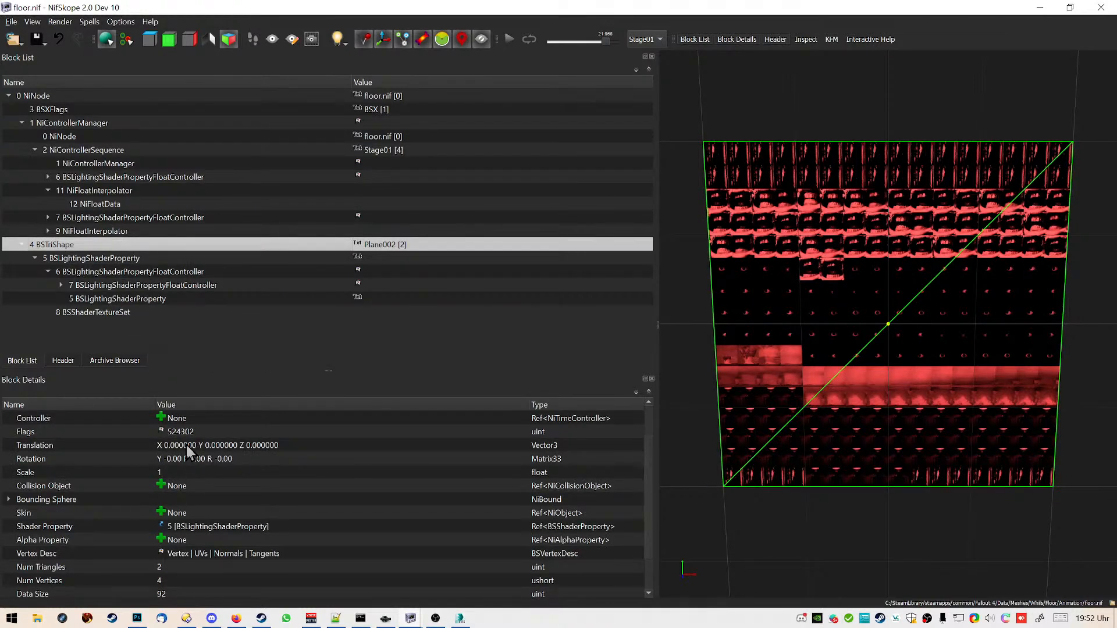
{"action": "left_click", "coordinate": [120, 259]}
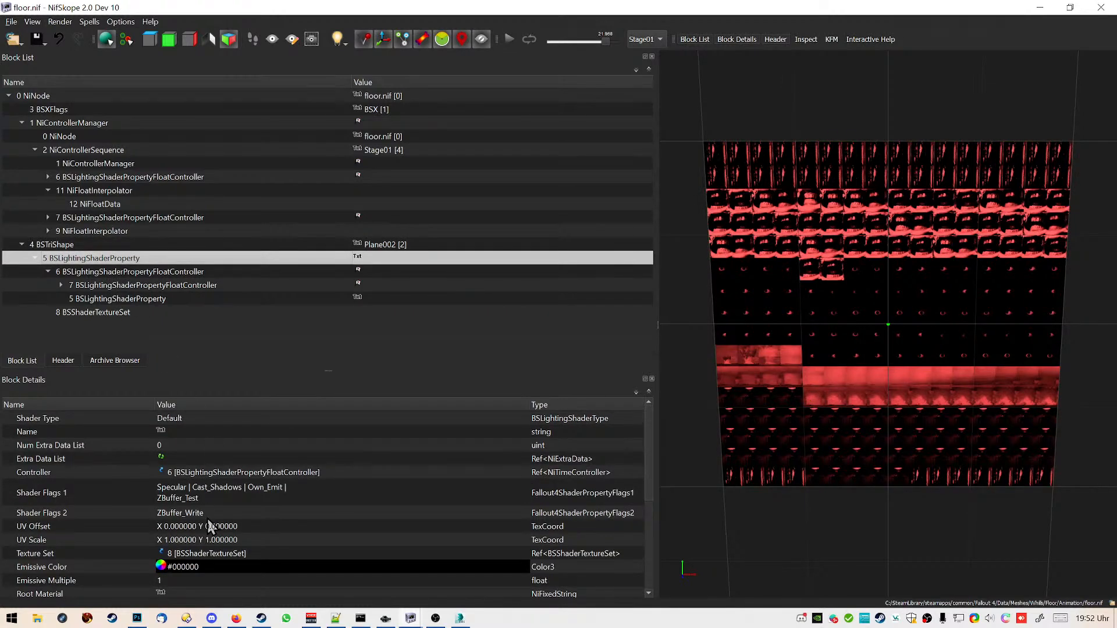
{"action": "double_click", "coordinate": [215, 542]}
{"action": "type", "text": "0"}
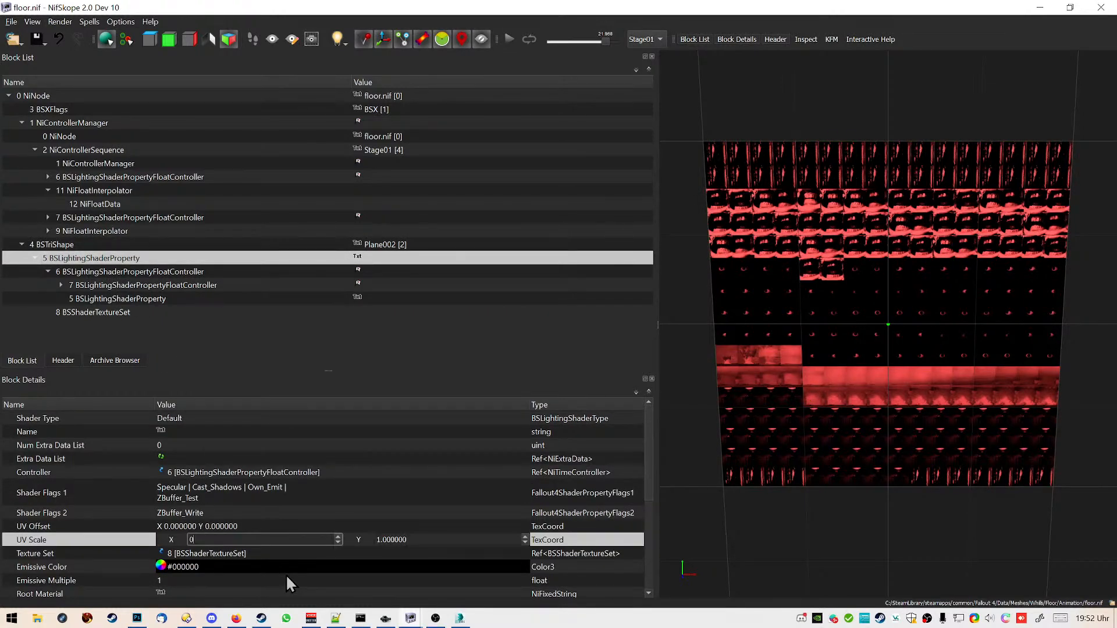
{"action": "type", "text": ".61"}
{"action": "key", "text": "Tab"}
{"action": "type", "text": "0.61"}
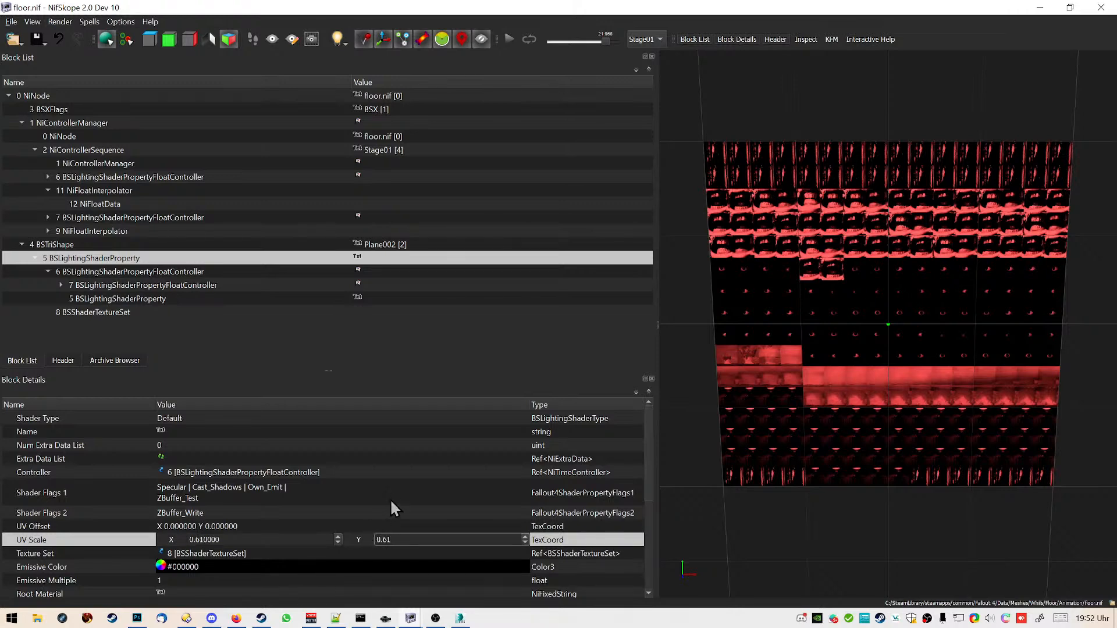
{"action": "key", "text": "Left"}
{"action": "key", "text": "Left"}
{"action": "type", "text": "0"}
{"action": "left_click", "coordinate": [198, 540]}
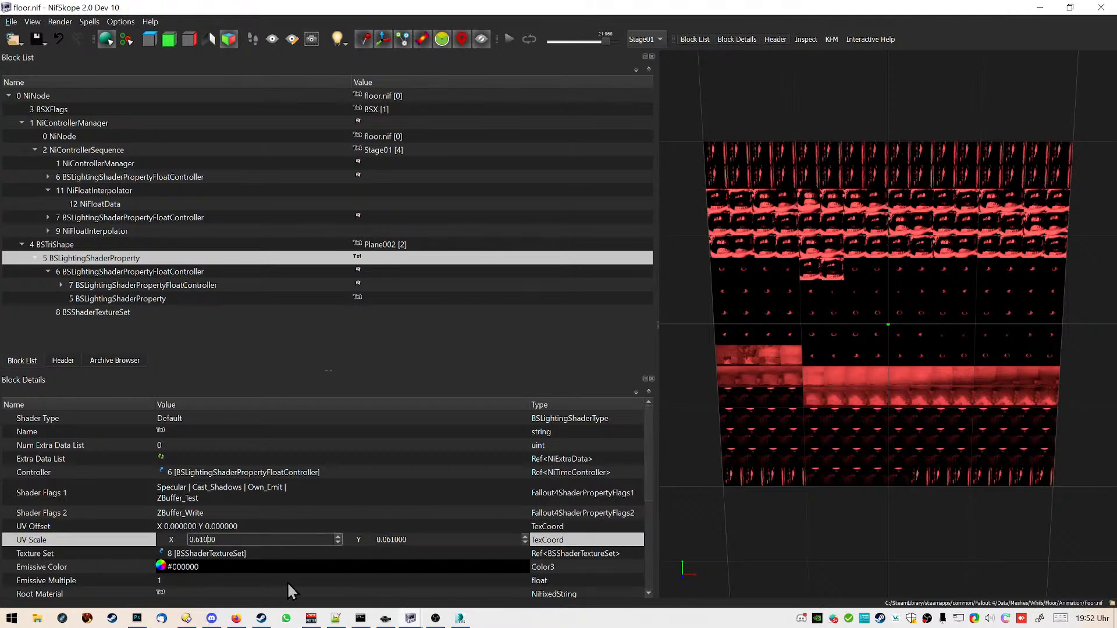
{"action": "type", "text": "0"}
{"action": "key", "text": "Return"}
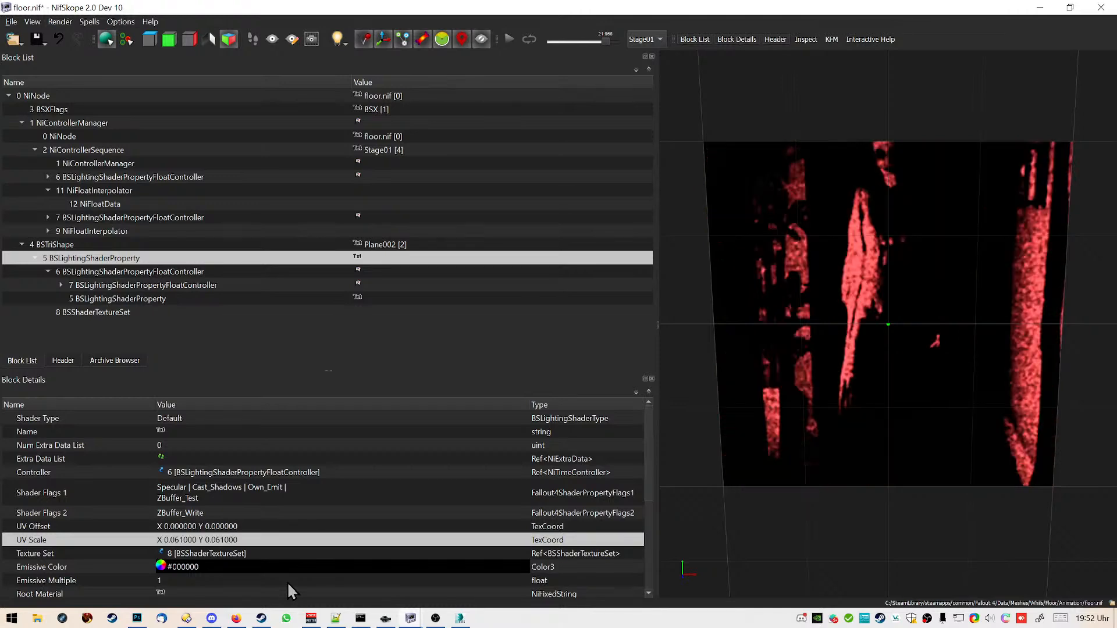
{"action": "left_click", "coordinate": [510, 39]}
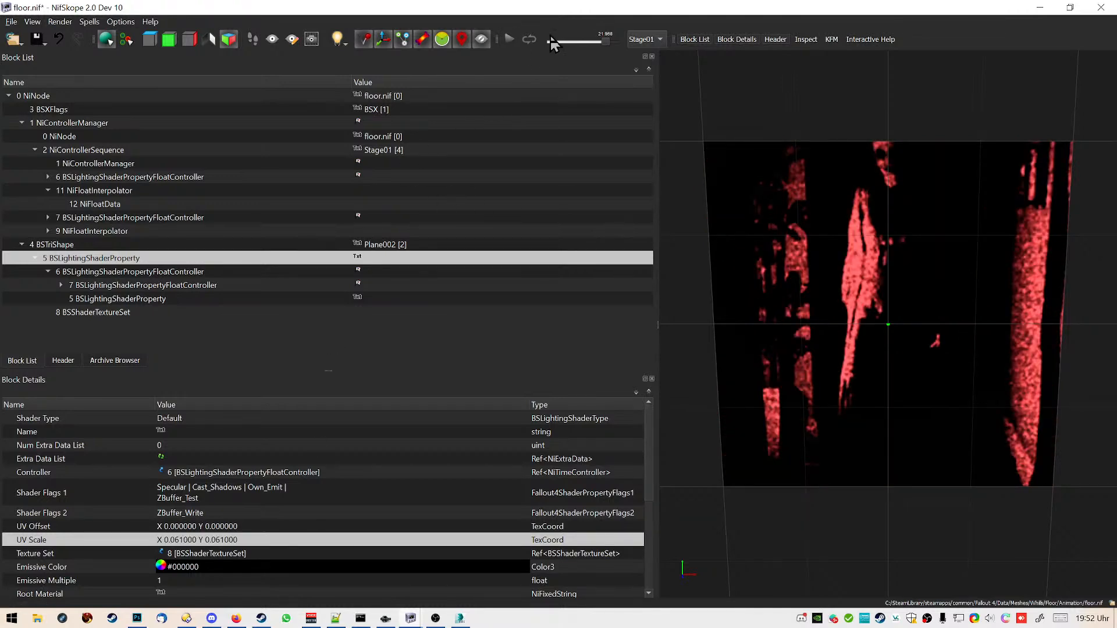
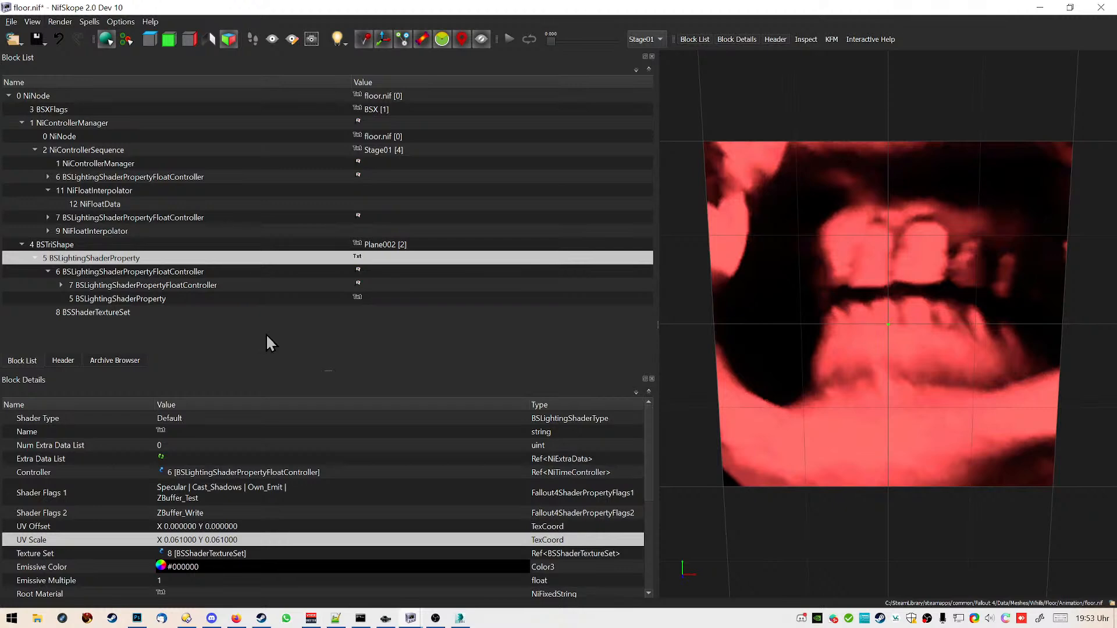
Review the BSXFlags, the Stage01 sequence, and the V Offset and U Offset shader controllers of the plane
{"action": "left_click", "coordinate": [126, 135]}
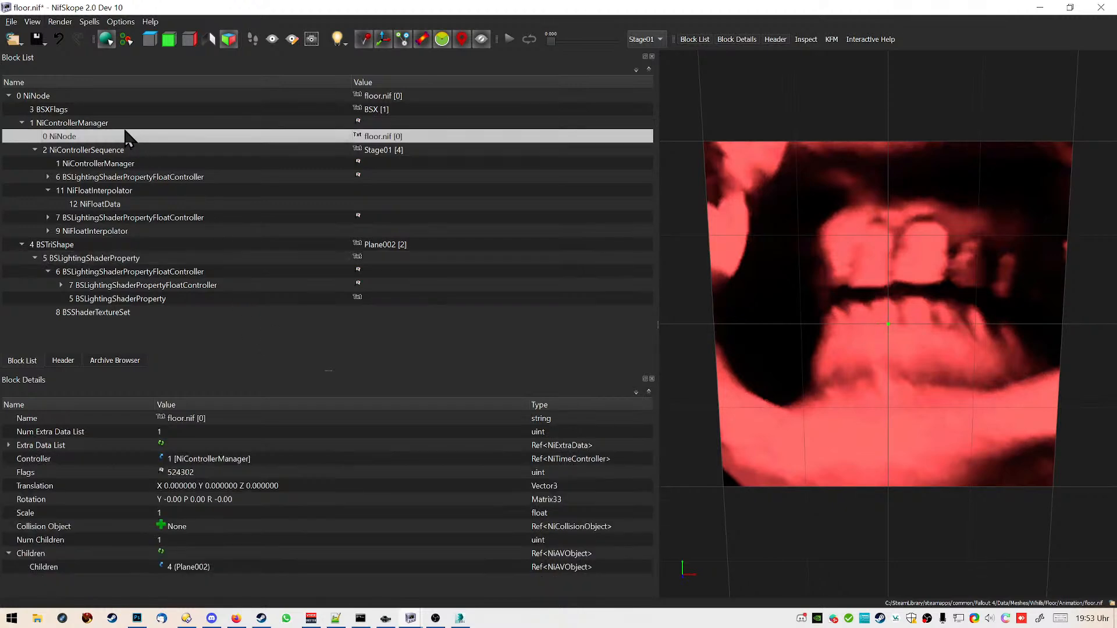
{"action": "left_click", "coordinate": [128, 112]}
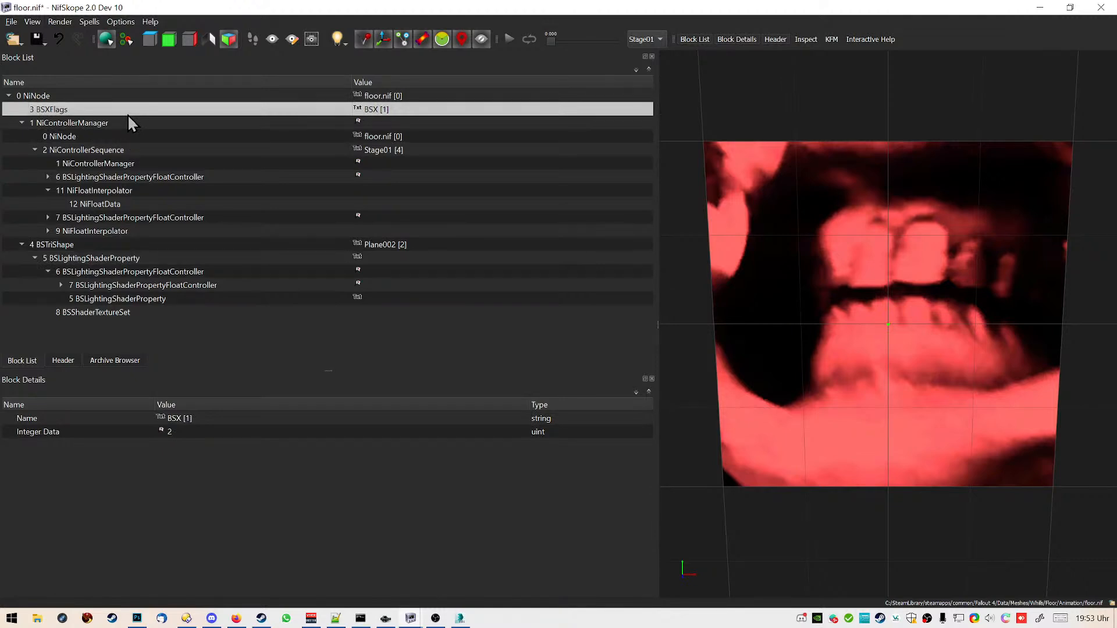
{"action": "left_click", "coordinate": [165, 153]}
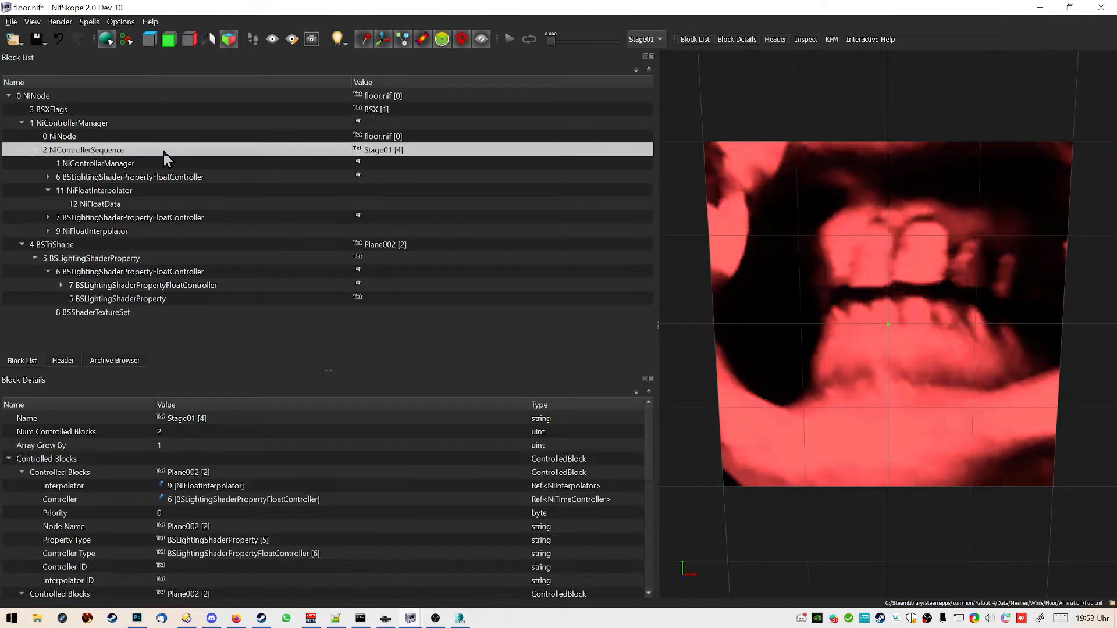
{"action": "left_click", "coordinate": [145, 205]}
{"action": "left_click", "coordinate": [146, 179]}
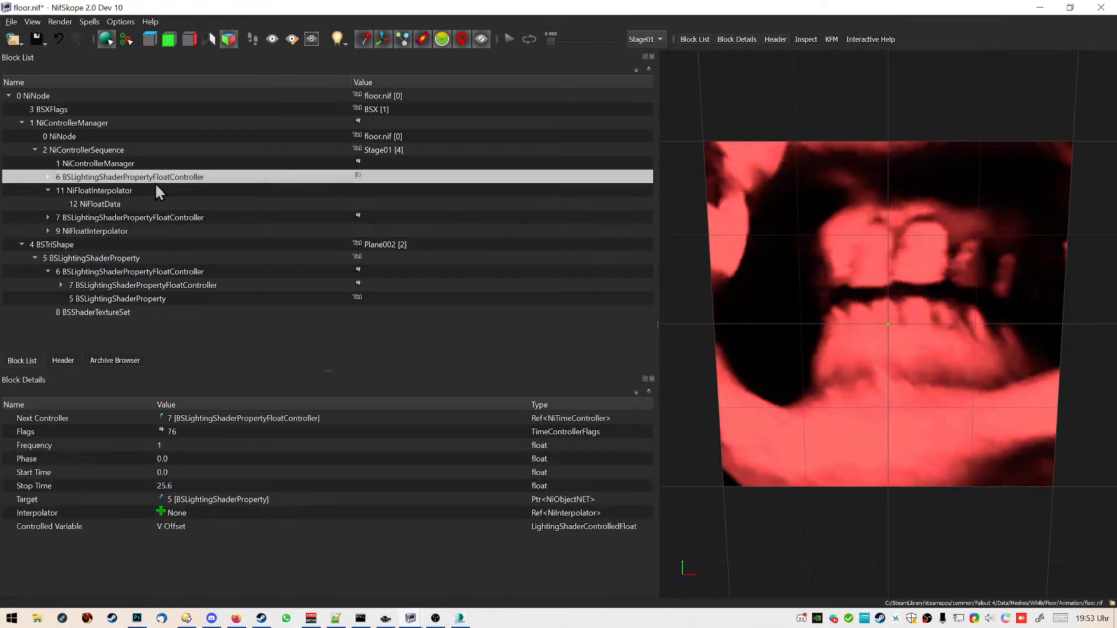
{"action": "left_click", "coordinate": [153, 260]}
{"action": "left_click", "coordinate": [166, 277]}
{"action": "left_click", "coordinate": [170, 285]}
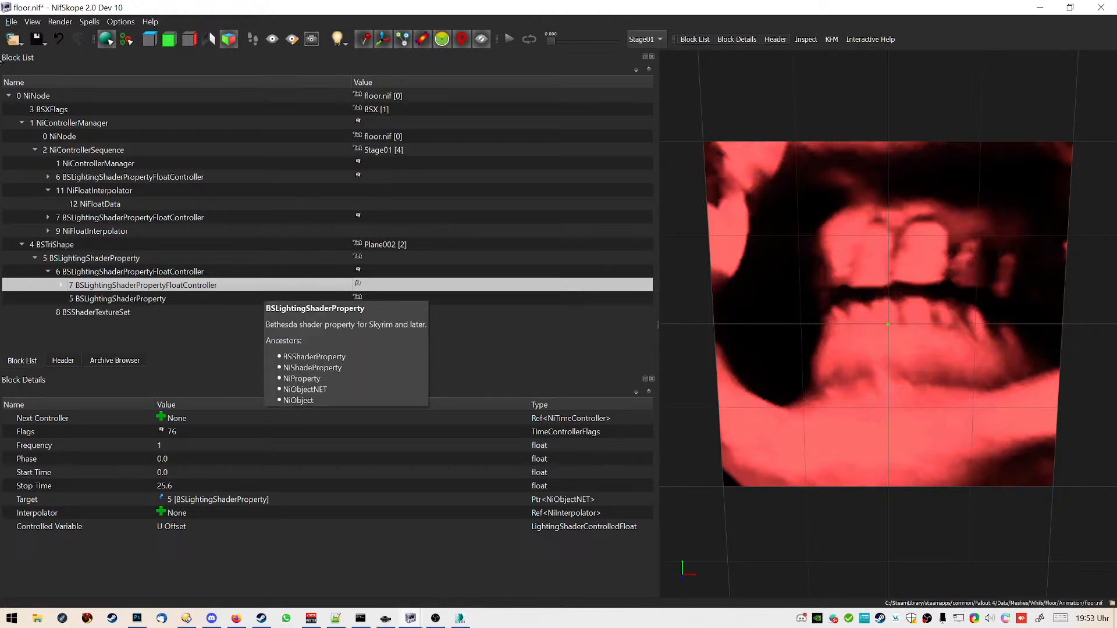
{"action": "left_click", "coordinate": [124, 257]}
{"action": "left_click", "coordinate": [120, 272]}
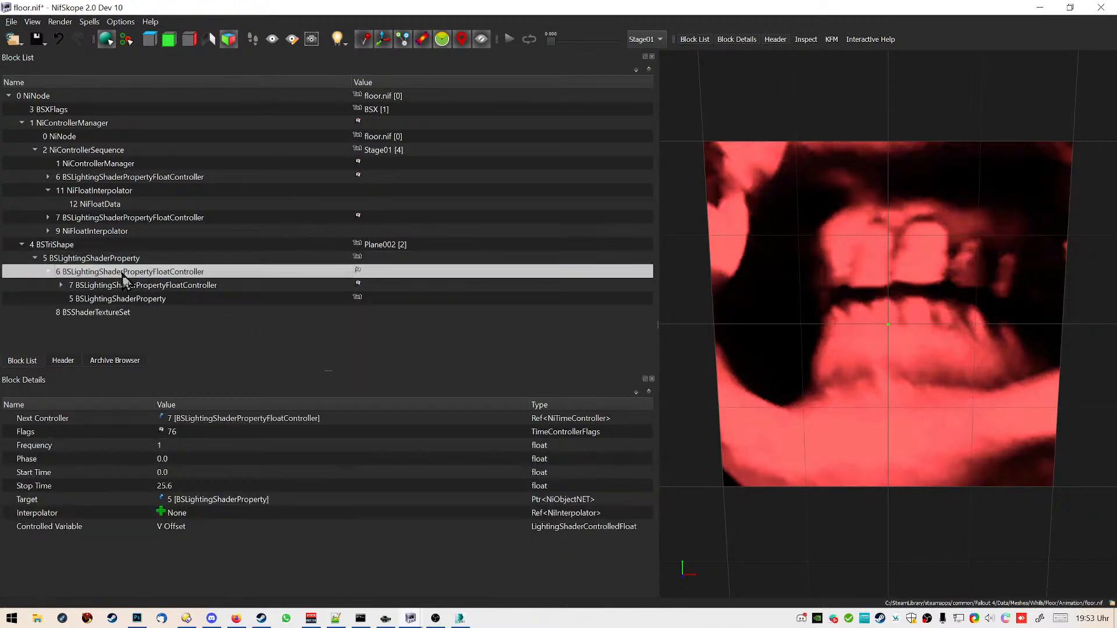
Replace the first texture in the plane's BSShaderTextureSet with plasma.dds from the Whills folder and play the Stage01 animation
{"action": "left_click", "coordinate": [137, 313]}
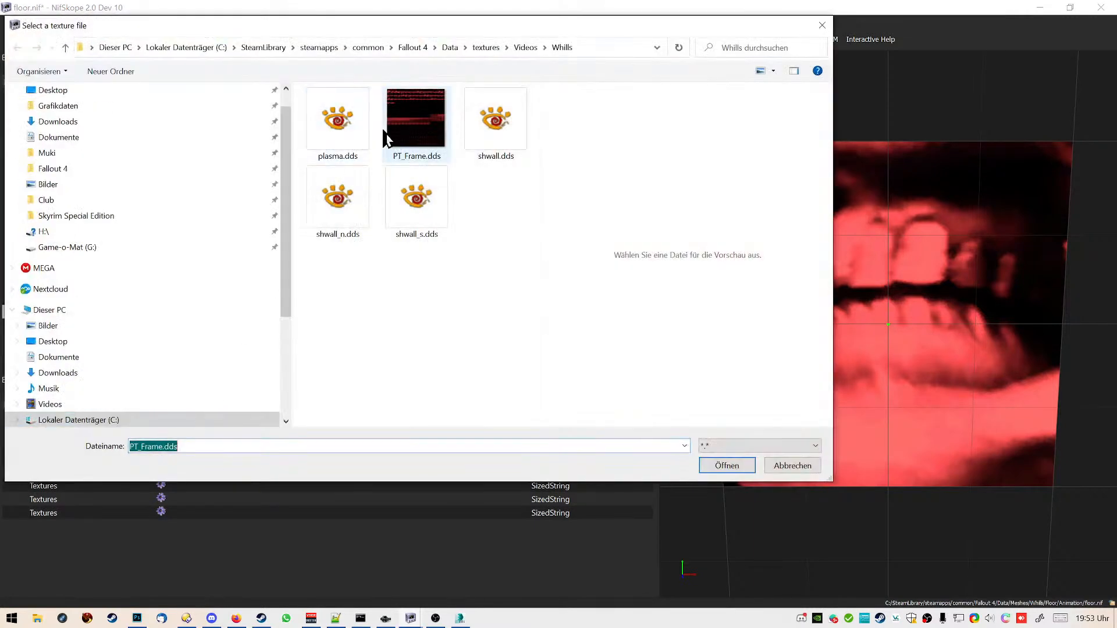
{"action": "double_click", "coordinate": [346, 131]}
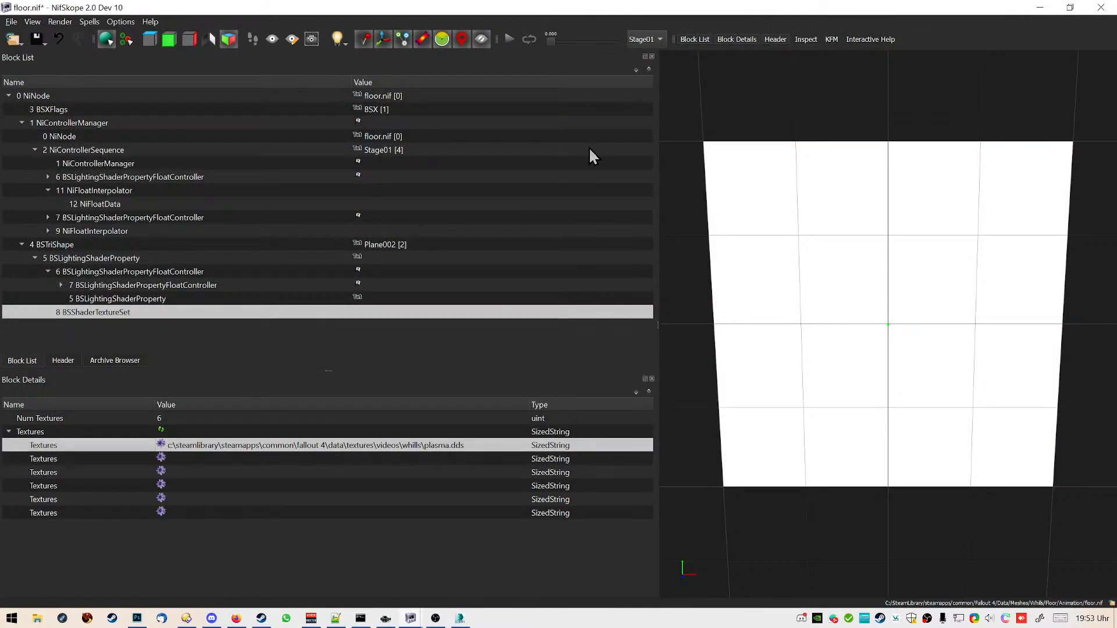
{"action": "left_click", "coordinate": [511, 39]}
Look through the full settings of the plane's BSLightingShaderProperty
{"action": "left_click", "coordinate": [114, 259]}
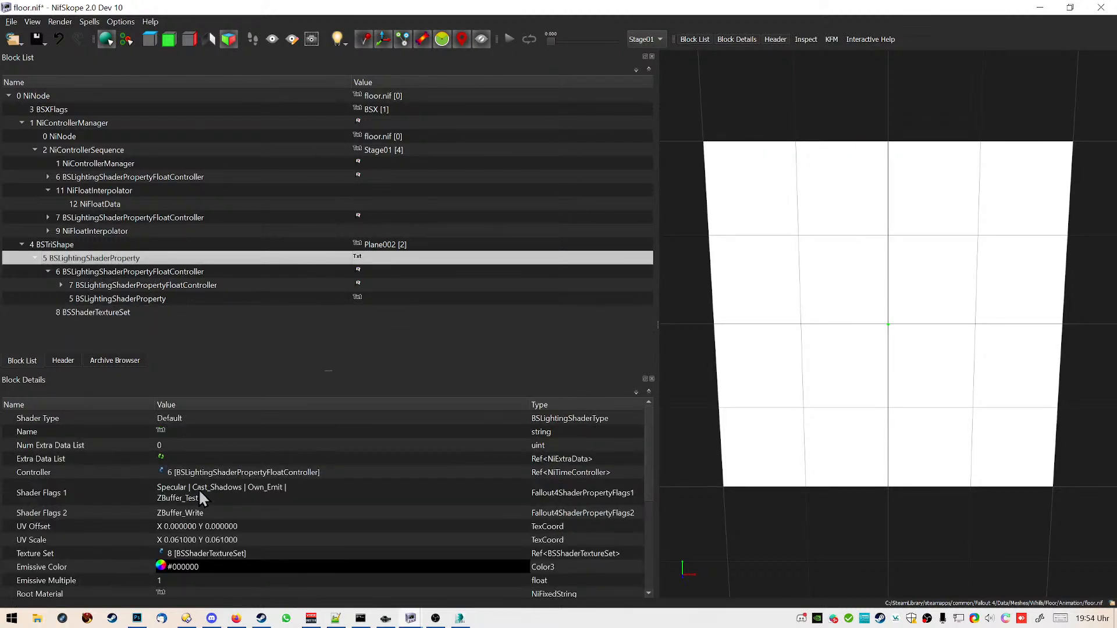
{"action": "scroll", "coordinate": [191, 448], "scroll_direction": "down", "scroll_amount": 1}
{"action": "scroll", "coordinate": [190, 448], "scroll_direction": "down", "scroll_amount": 3}
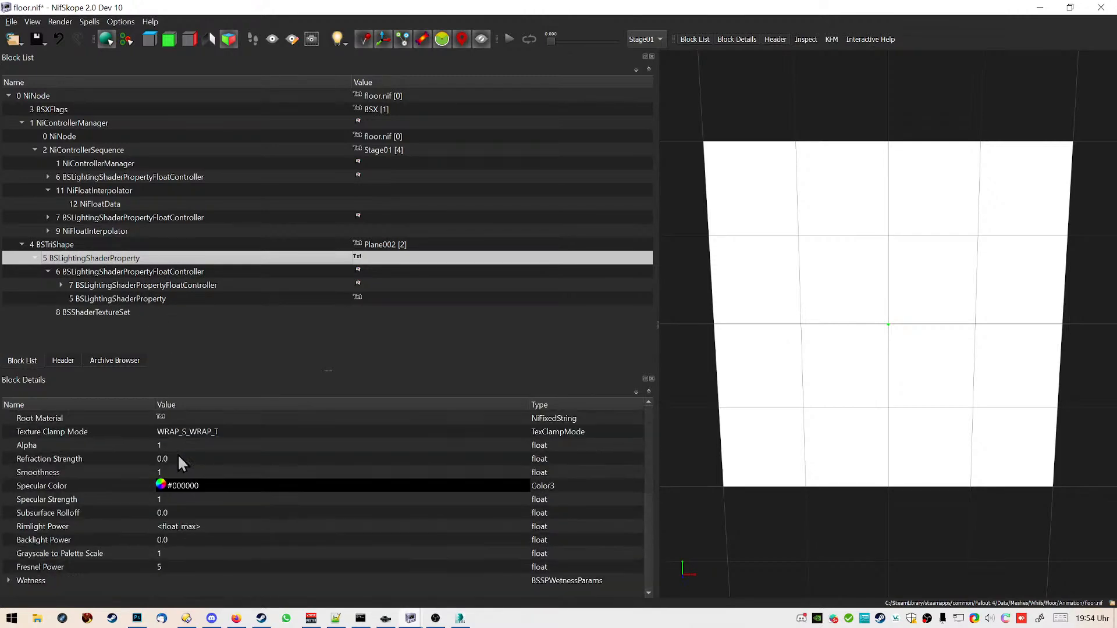
{"action": "scroll", "coordinate": [248, 460], "scroll_direction": "up", "scroll_amount": 4}
Add a NiAlphaProperty to the Plane002 BSTriShape and scrub through the Stage01 animation to check the transparency
{"action": "left_click", "coordinate": [79, 247]}
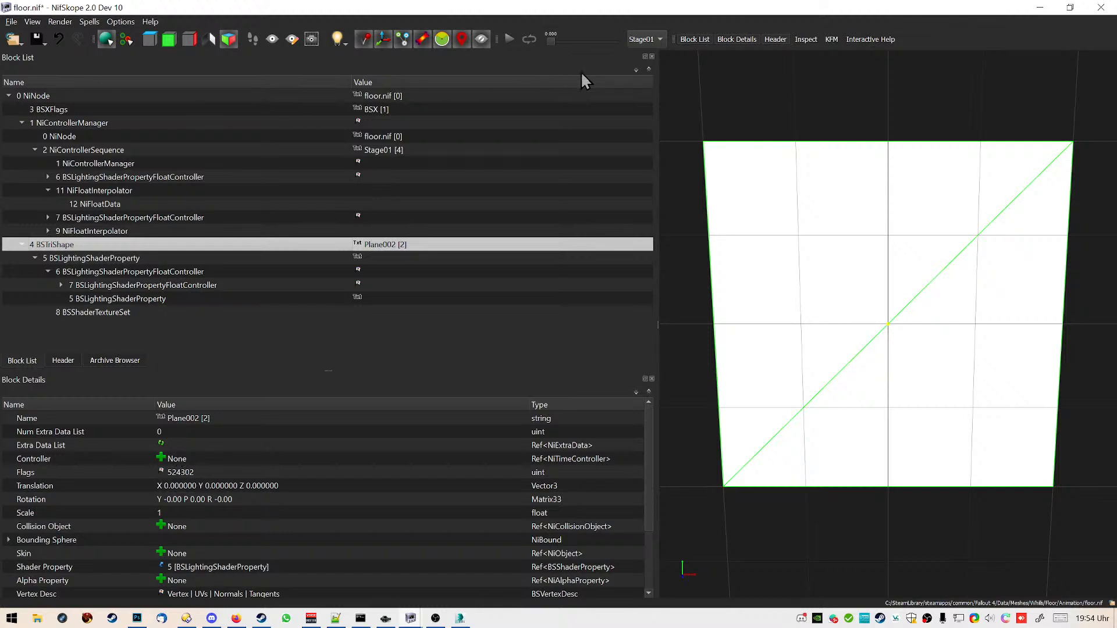
{"action": "left_click_drag", "start_coordinate": [554, 46], "coordinate": [575, 47]}
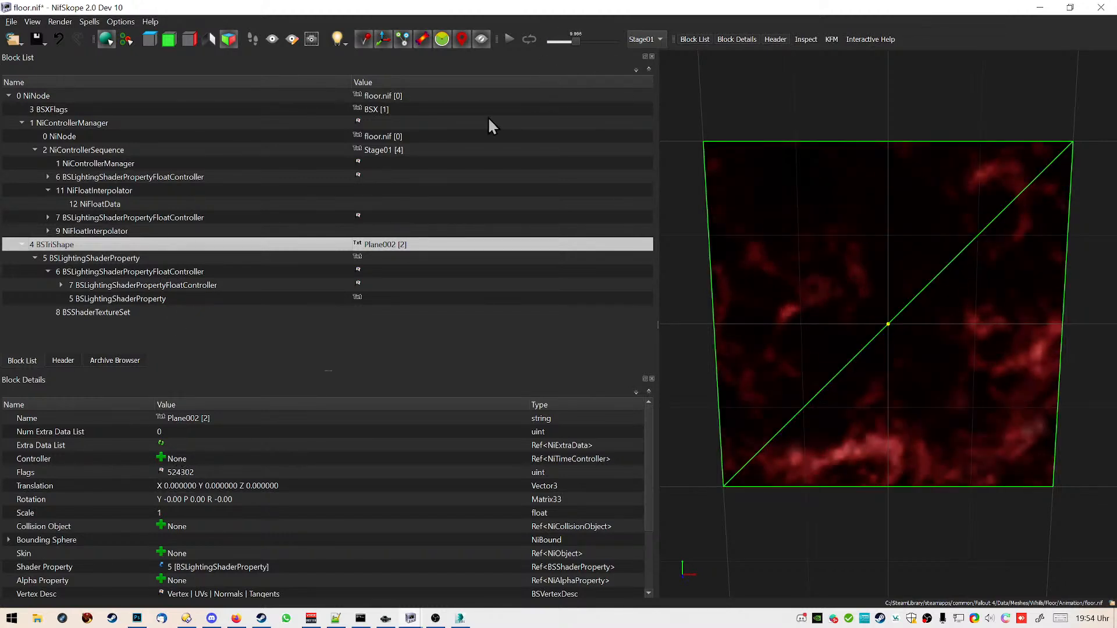
{"action": "scroll", "coordinate": [160, 549], "scroll_direction": "down", "scroll_amount": 1}
{"action": "left_click", "coordinate": [162, 539]}
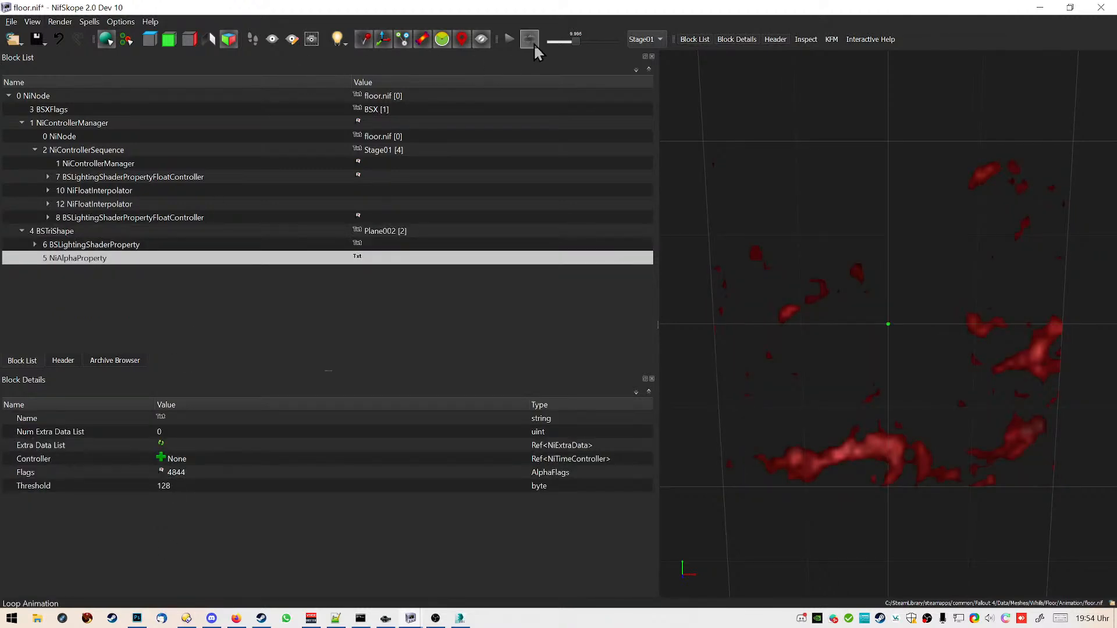
{"action": "left_click_drag", "start_coordinate": [574, 42], "coordinate": [539, 45]}
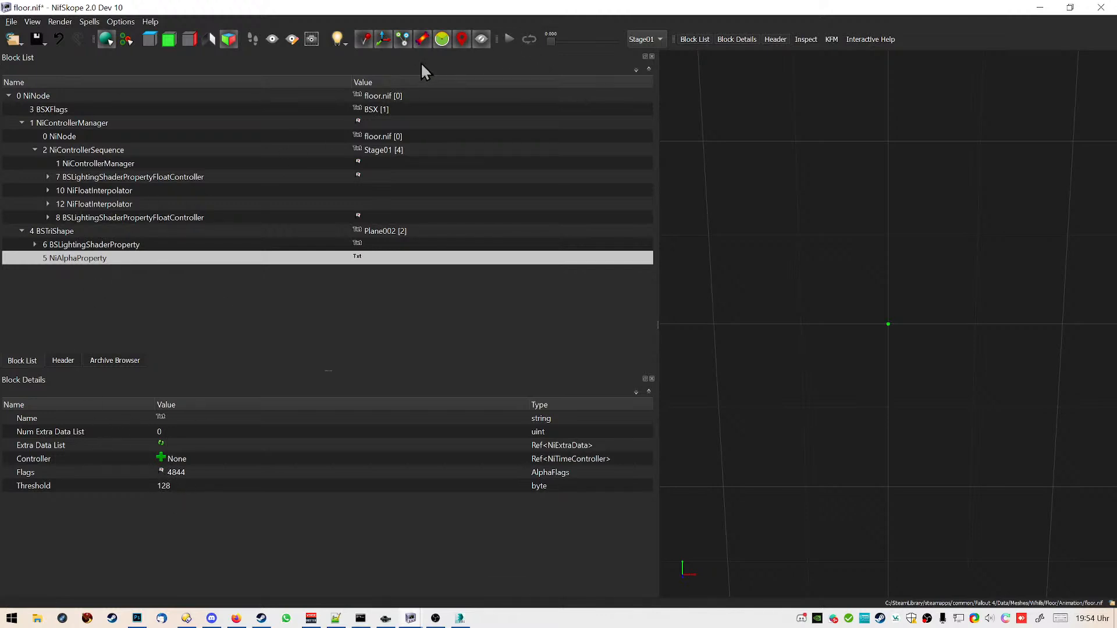
{"action": "left_click", "coordinate": [553, 42]}
{"action": "left_click_drag", "start_coordinate": [560, 43], "coordinate": [583, 41]}
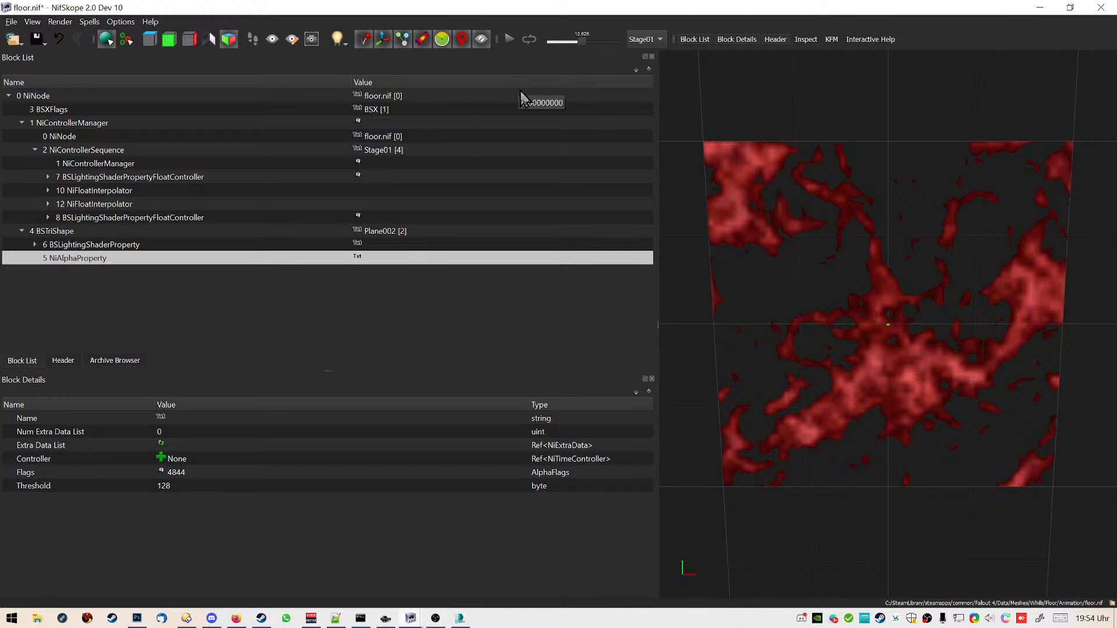
{"action": "mouse_move", "coordinate": [583, 43]}
{"action": "left_mouse_down"}
{"action": "mouse_move", "coordinate": [595, 42]}
{"action": "mouse_move", "coordinate": [583, 42]}
{"action": "left_mouse_up"}
Set the NiAlphaProperty's Threshold to 40, rewind the Stage01 animation to the start and play it
{"action": "double_click", "coordinate": [166, 485]}
{"action": "type", "text": "40"}
{"action": "key", "text": "Return"}
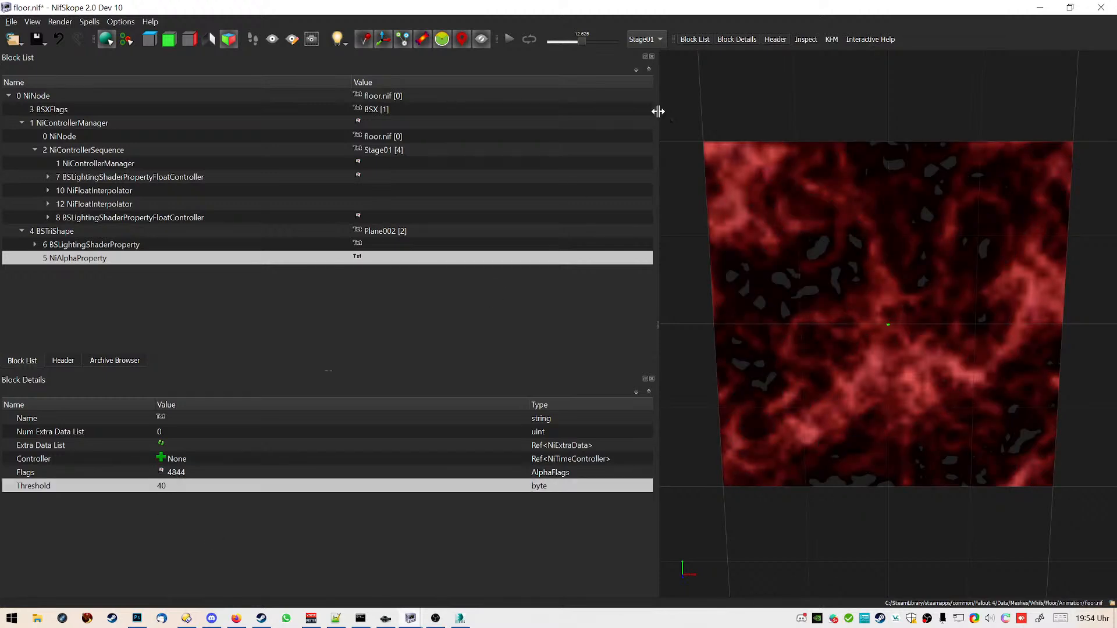
{"action": "left_click_drag", "start_coordinate": [581, 42], "coordinate": [539, 37]}
{"action": "left_click", "coordinate": [509, 39]}
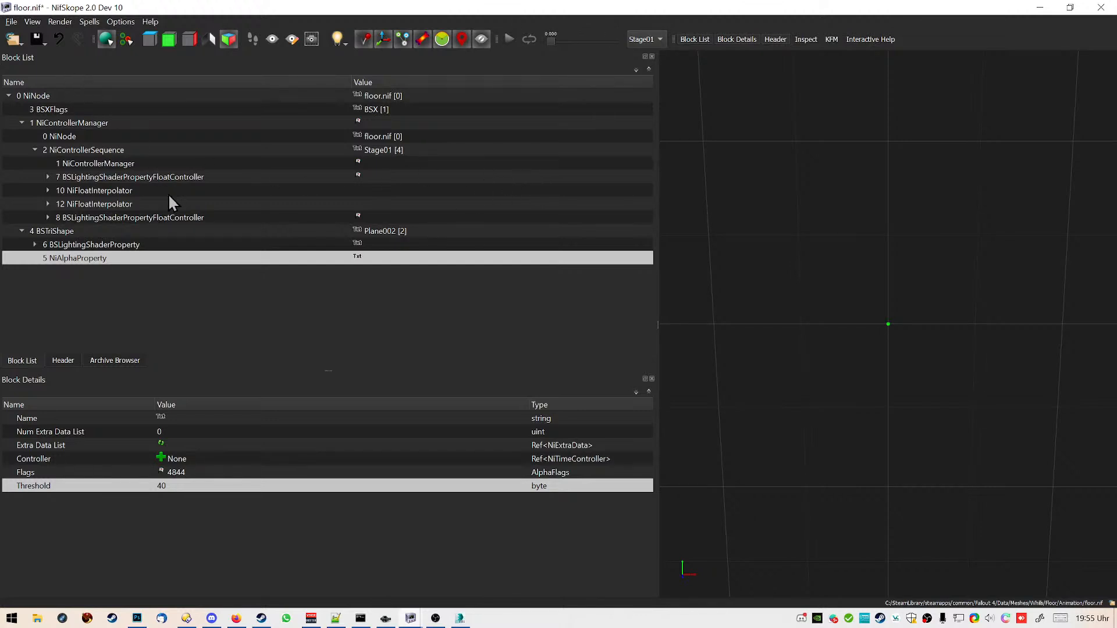
Inspect the root NiNode, the data block under NiFloatInterpolator 12, and the plane's NiAlphaProperty
{"action": "left_click", "coordinate": [56, 98]}
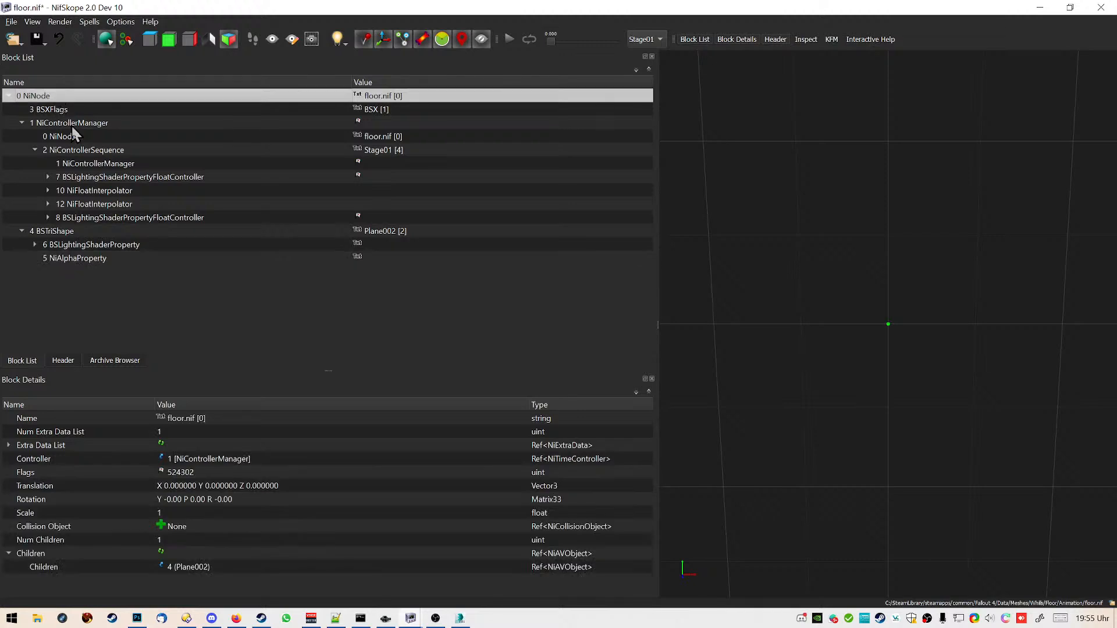
{"action": "left_click", "coordinate": [49, 204]}
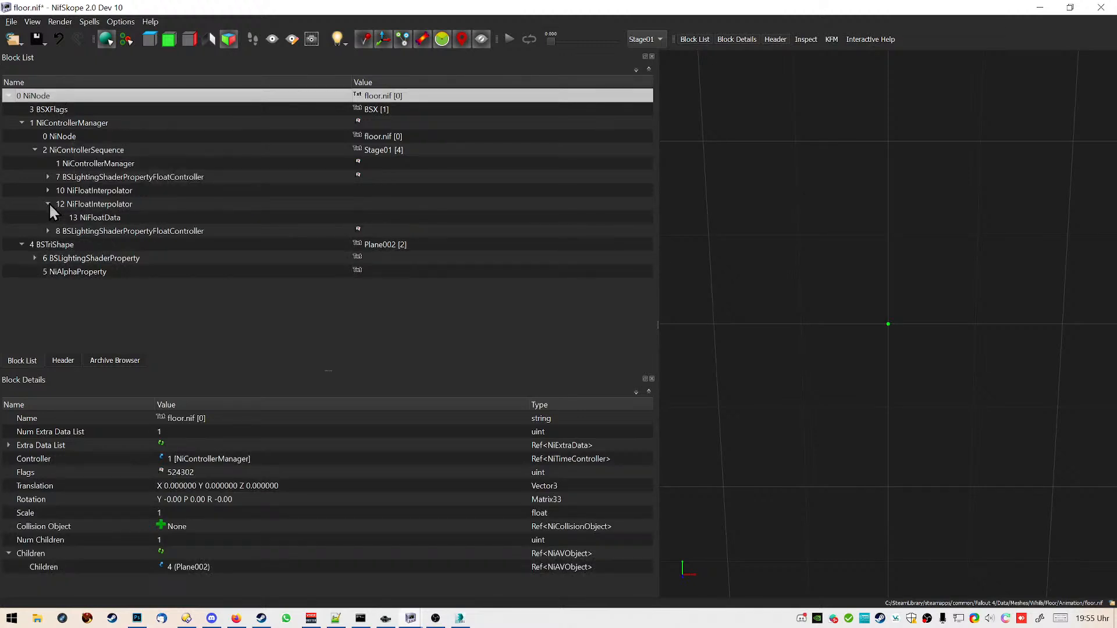
{"action": "left_click", "coordinate": [49, 204]}
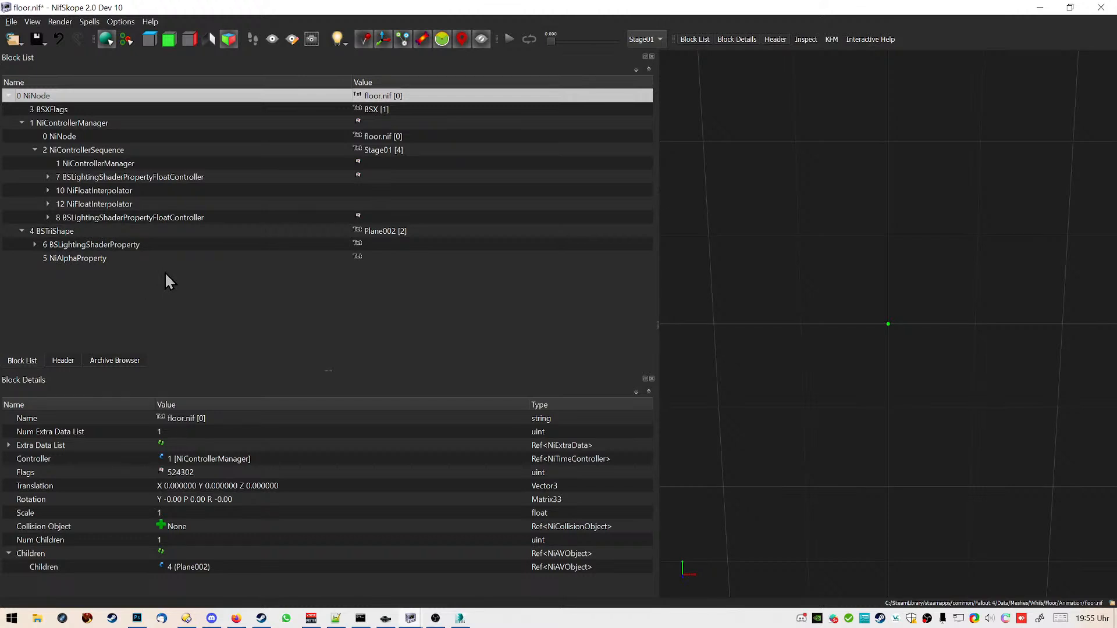
{"action": "left_click", "coordinate": [74, 259]}
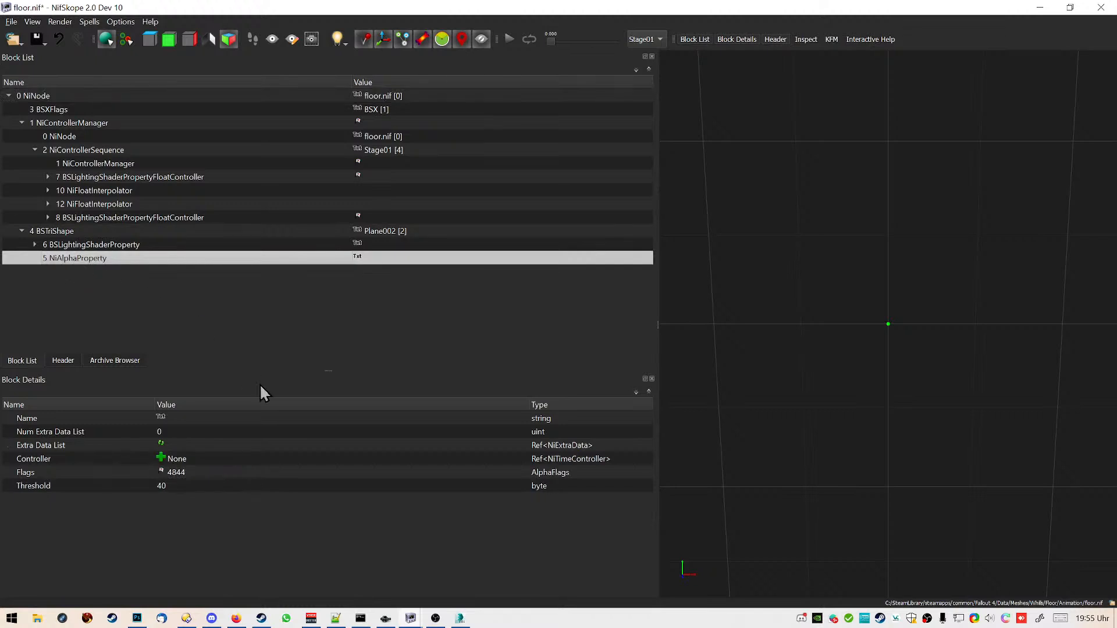
Enable blending in the NiAlphaProperty's flags, and play the Stage01 animation to check the plane's transparency
{"action": "left_click", "coordinate": [160, 471]}
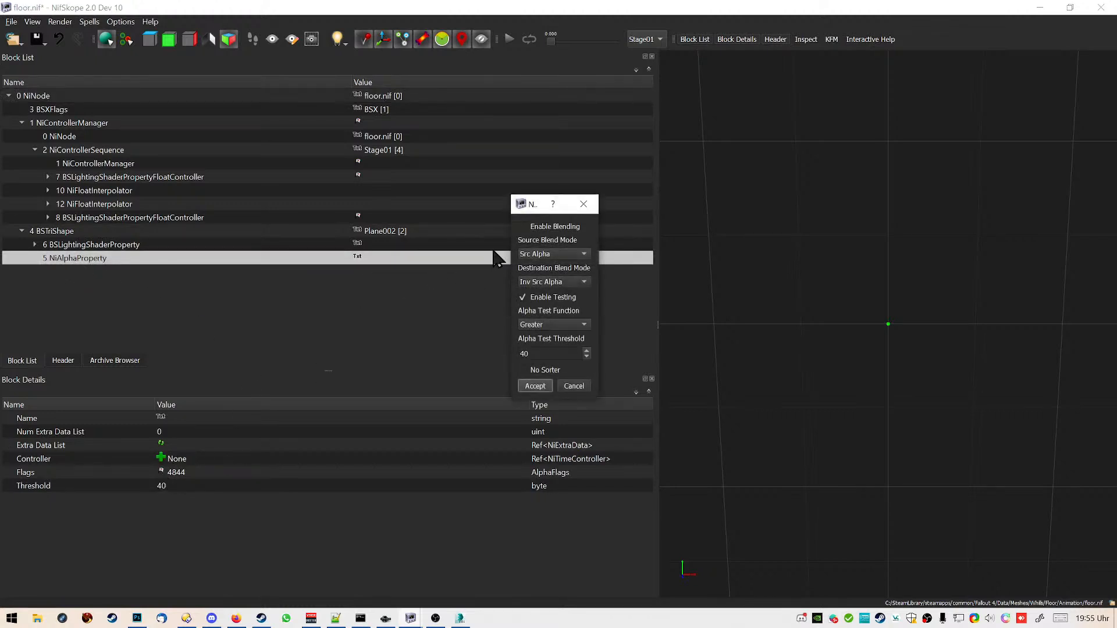
{"action": "left_click", "coordinate": [536, 385]}
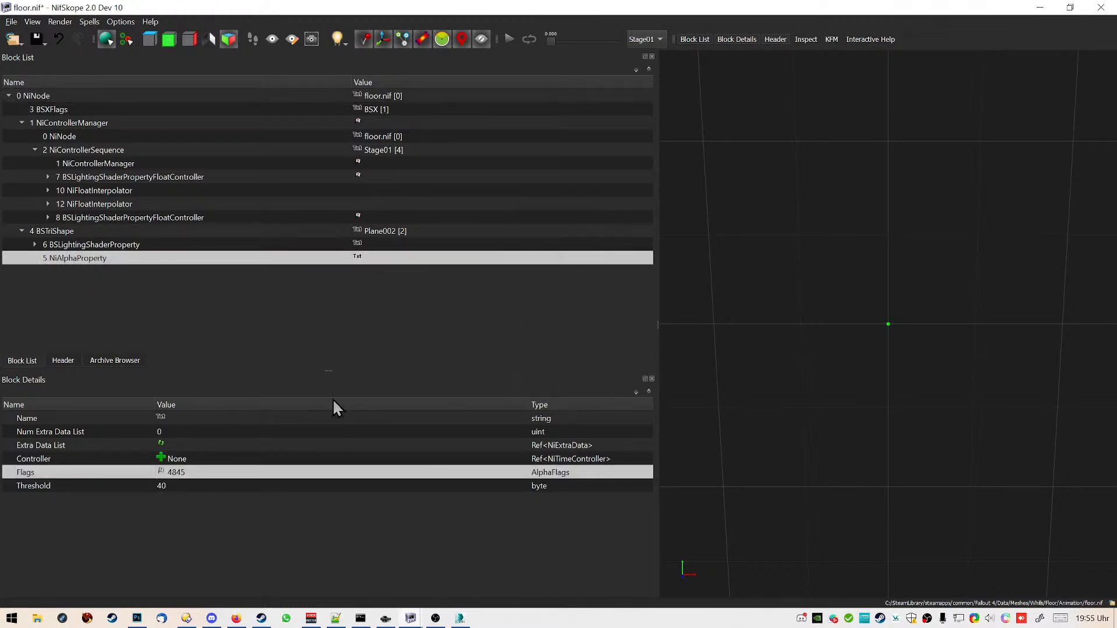
{"action": "left_click", "coordinate": [580, 45]}
{"action": "mouse_move", "coordinate": [581, 47]}
{"action": "left_mouse_down"}
{"action": "mouse_move", "coordinate": [595, 40]}
{"action": "mouse_move", "coordinate": [581, 39]}
{"action": "left_mouse_up"}
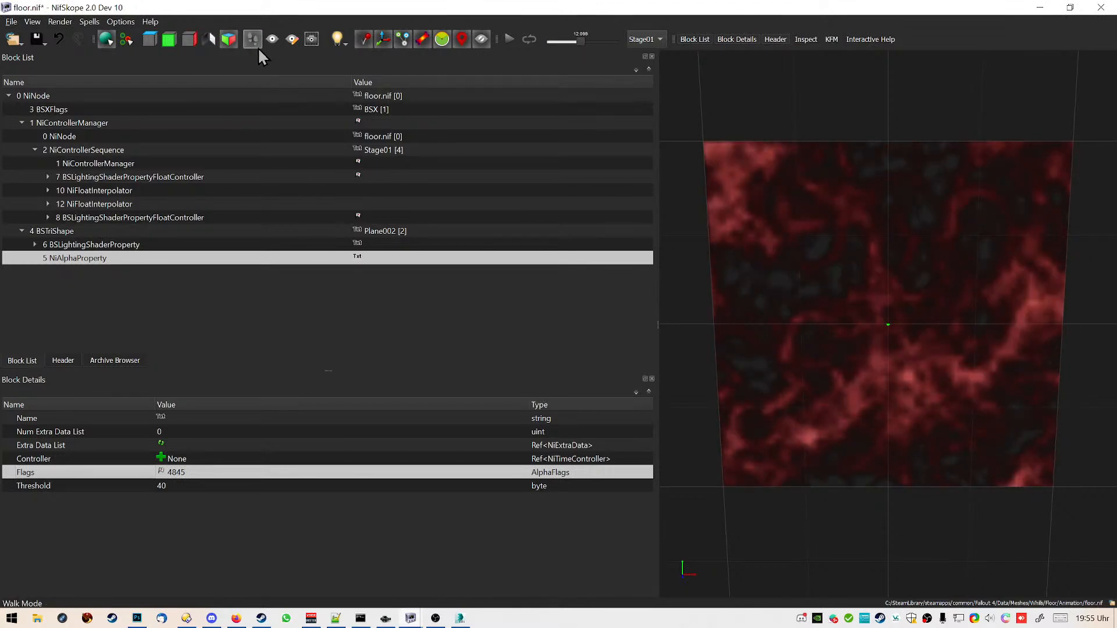
{"action": "left_click", "coordinate": [509, 41]}
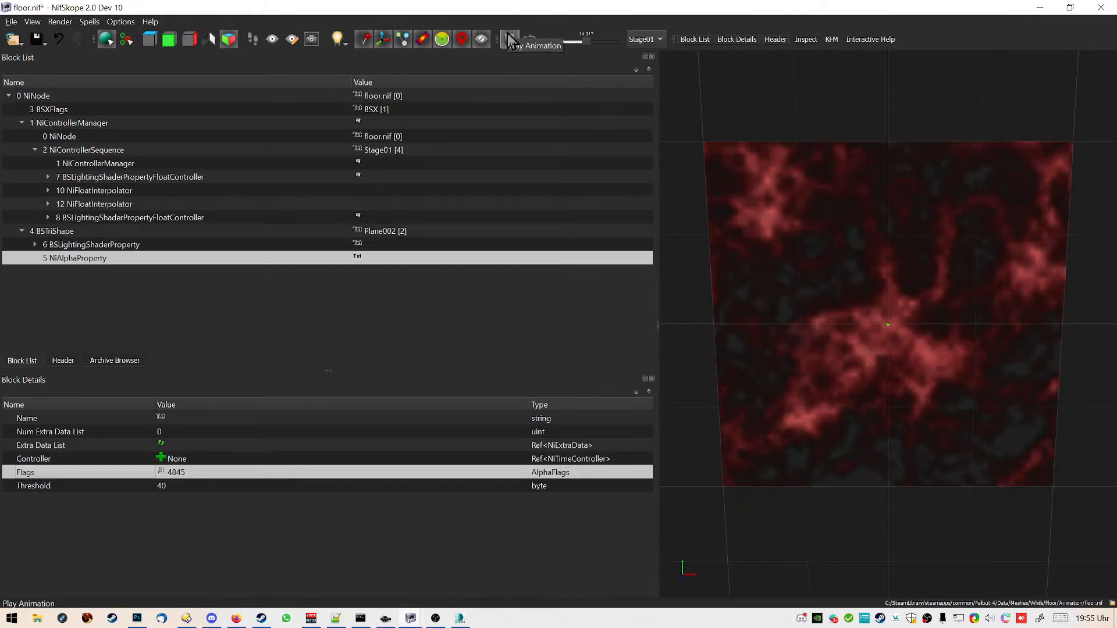
{"action": "scroll", "coordinate": [780, 186], "scroll_direction": "up", "scroll_amount": 3}
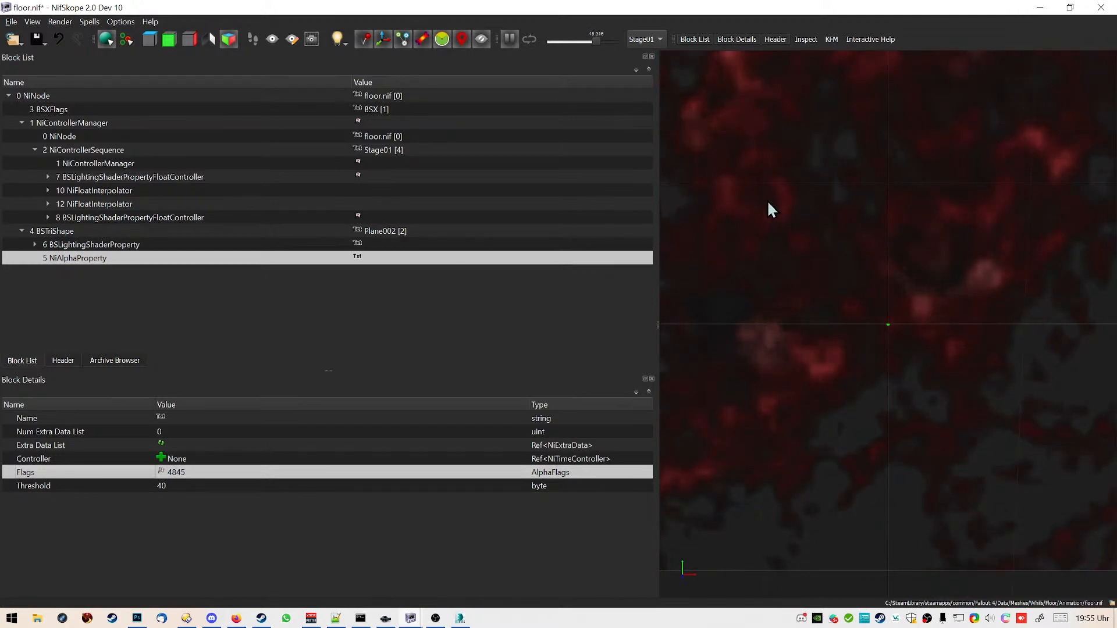
{"action": "scroll", "coordinate": [768, 203], "scroll_direction": "down", "scroll_amount": 3}
{"action": "scroll", "coordinate": [768, 202], "scroll_direction": "up", "scroll_amount": 3}
{"action": "scroll", "coordinate": [768, 201], "scroll_direction": "down", "scroll_amount": 1}
{"action": "left_click_drag", "start_coordinate": [768, 202], "coordinate": [767, 223]}
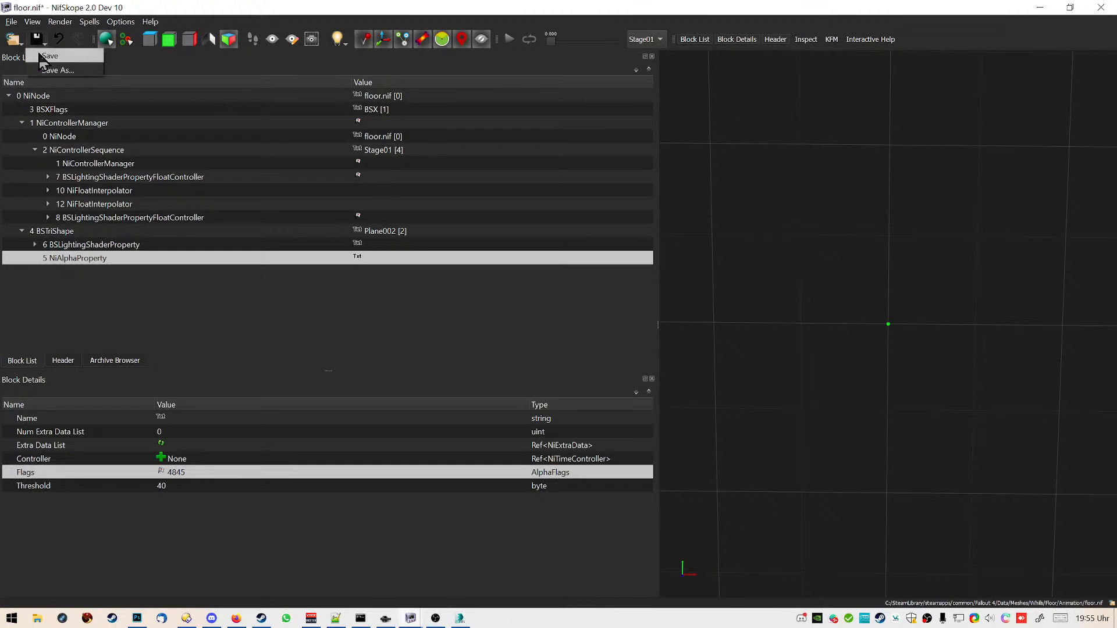
Save floor.nif, and open the BSShaderTextureSet under the plane's BSLightingShaderProperty
{"action": "left_click", "coordinate": [36, 39]}
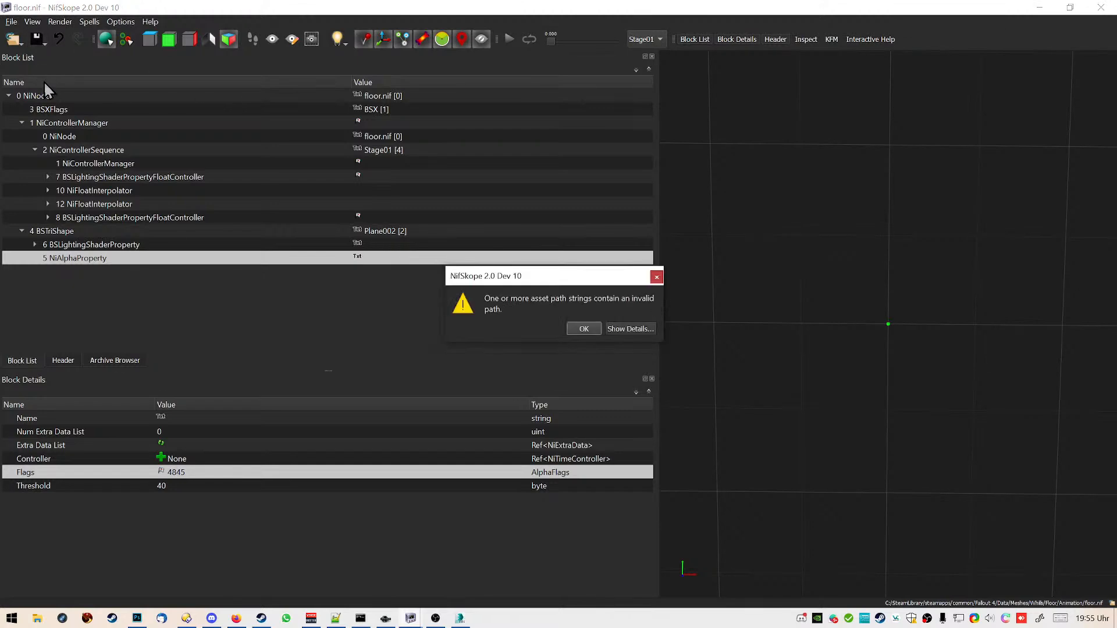
{"action": "left_click", "coordinate": [582, 328]}
{"action": "left_click", "coordinate": [60, 247]}
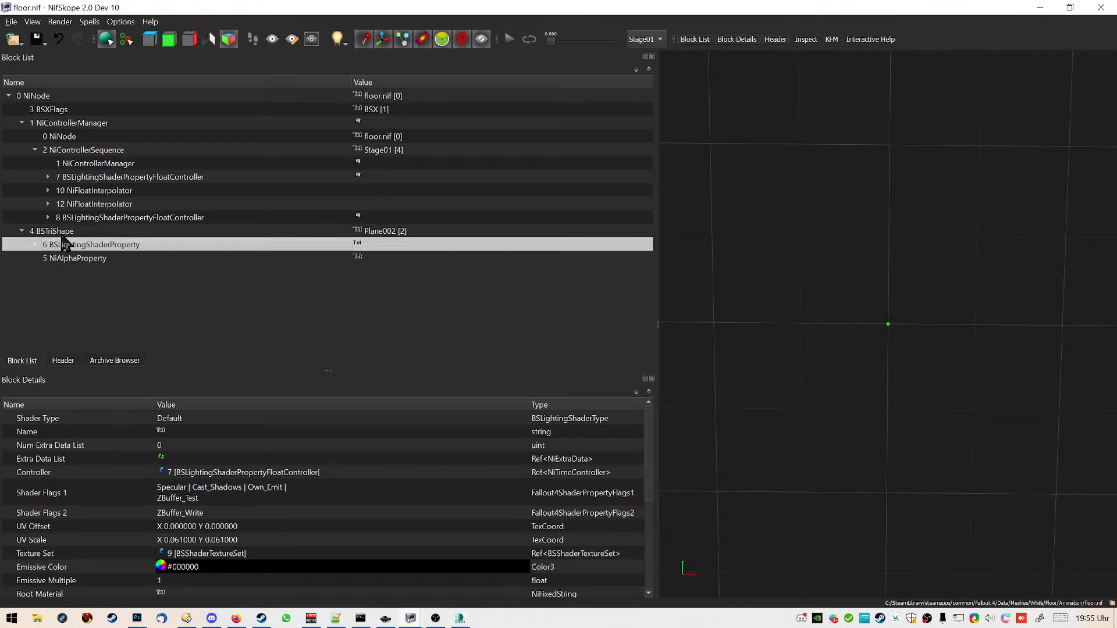
{"action": "left_click", "coordinate": [35, 245]}
{"action": "left_click", "coordinate": [95, 272]}
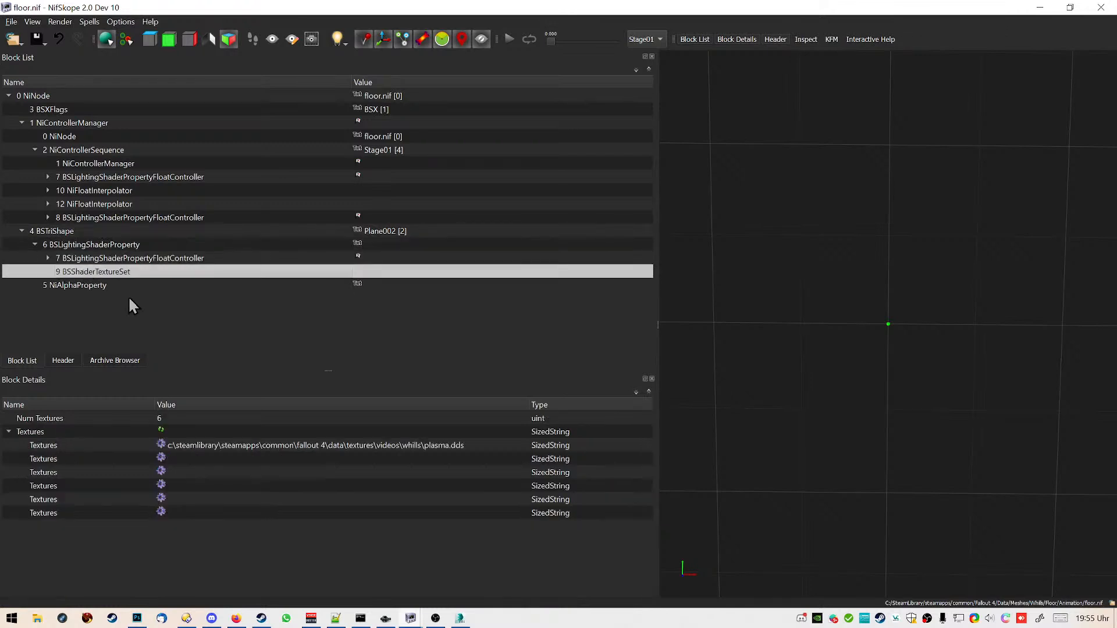
Shorten the first texture path to the relative textures\videos\whills\plasma.dds, and save floor.nif
{"action": "double_click", "coordinate": [364, 445]}
{"action": "left_click_drag", "start_coordinate": [364, 445], "coordinate": [210, 445]}
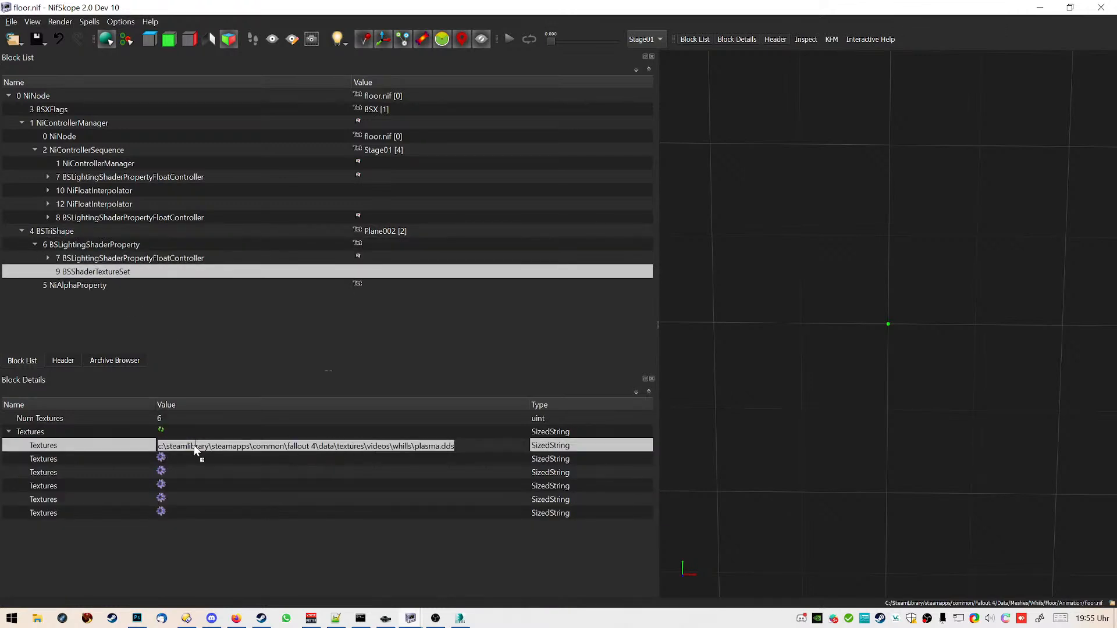
{"action": "left_click", "coordinate": [322, 444]}
{"action": "left_click_drag", "start_coordinate": [271, 441], "coordinate": [141, 443]}
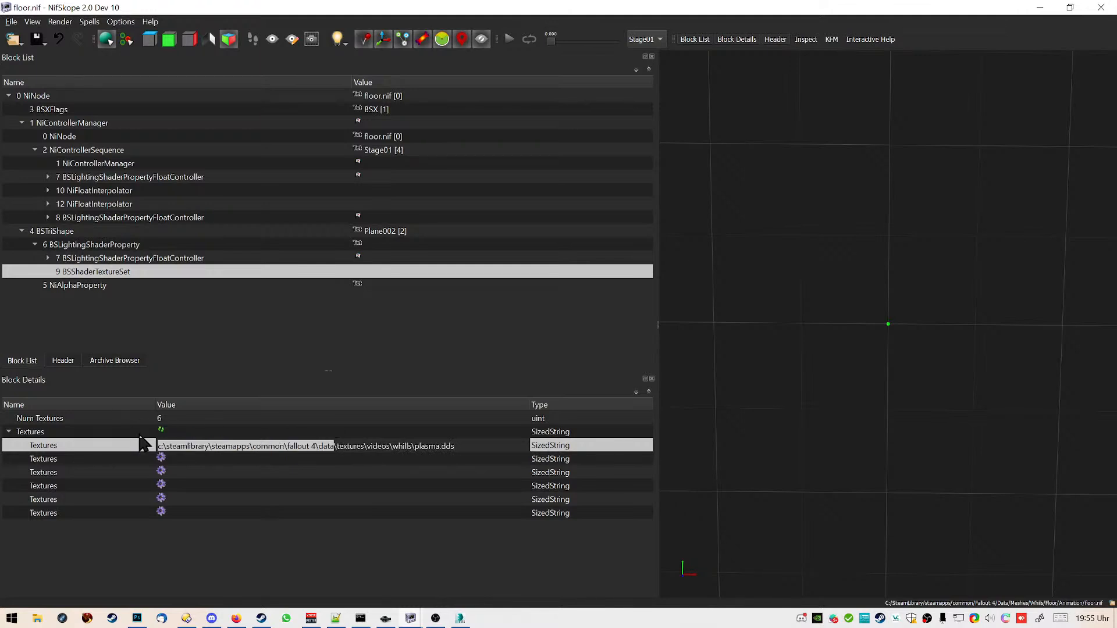
{"action": "key", "text": "BackSpace"}
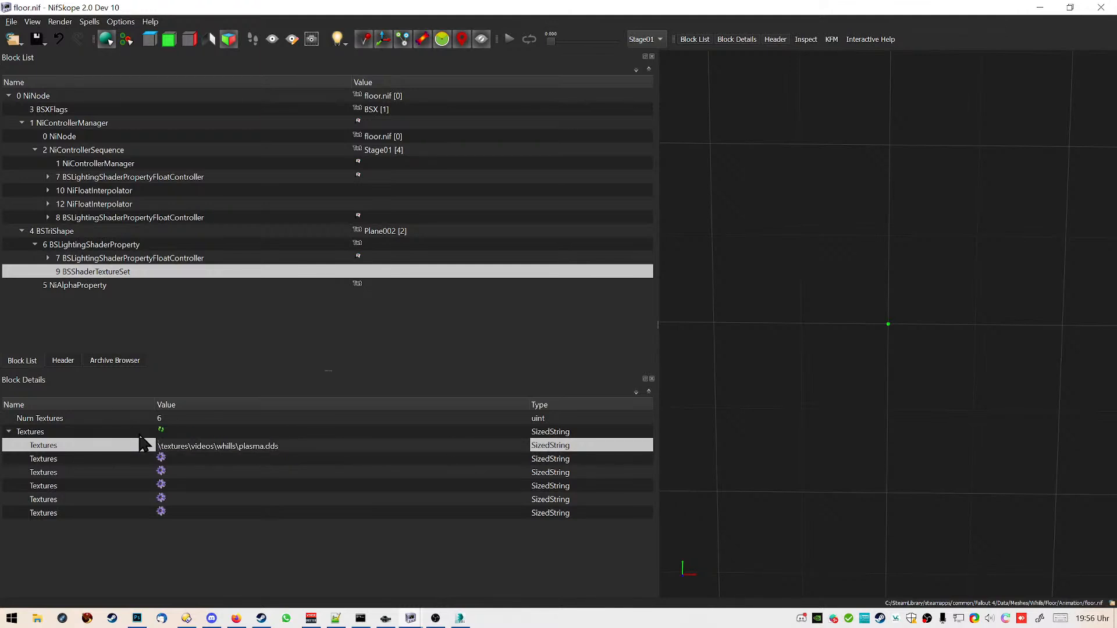
{"action": "key", "text": "Delete"}
{"action": "key", "text": "Return"}
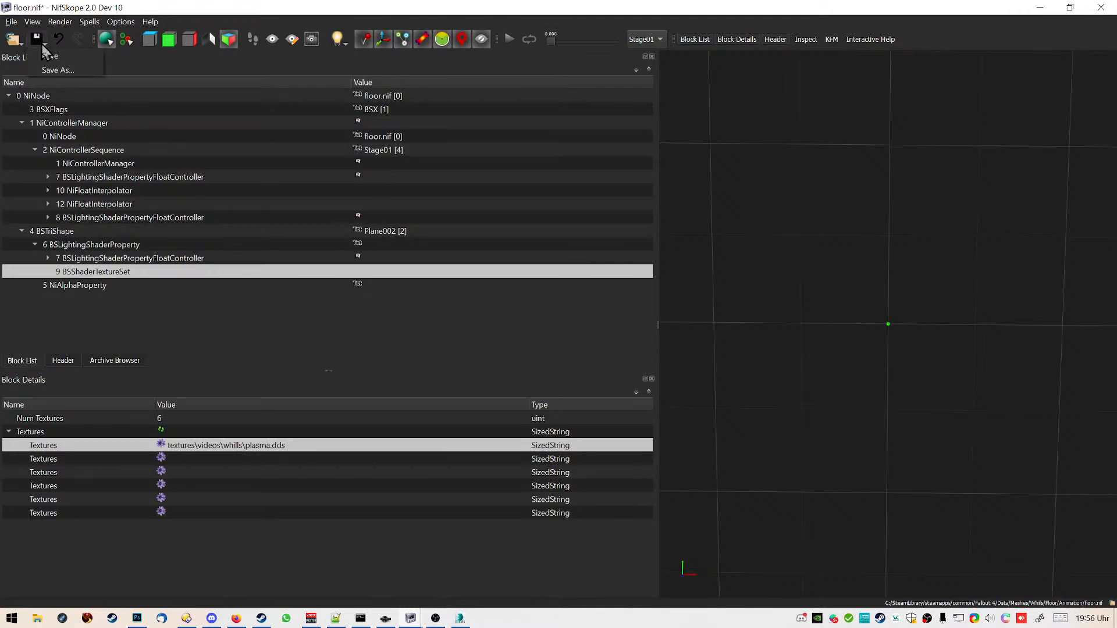
{"action": "left_click", "coordinate": [37, 40]}
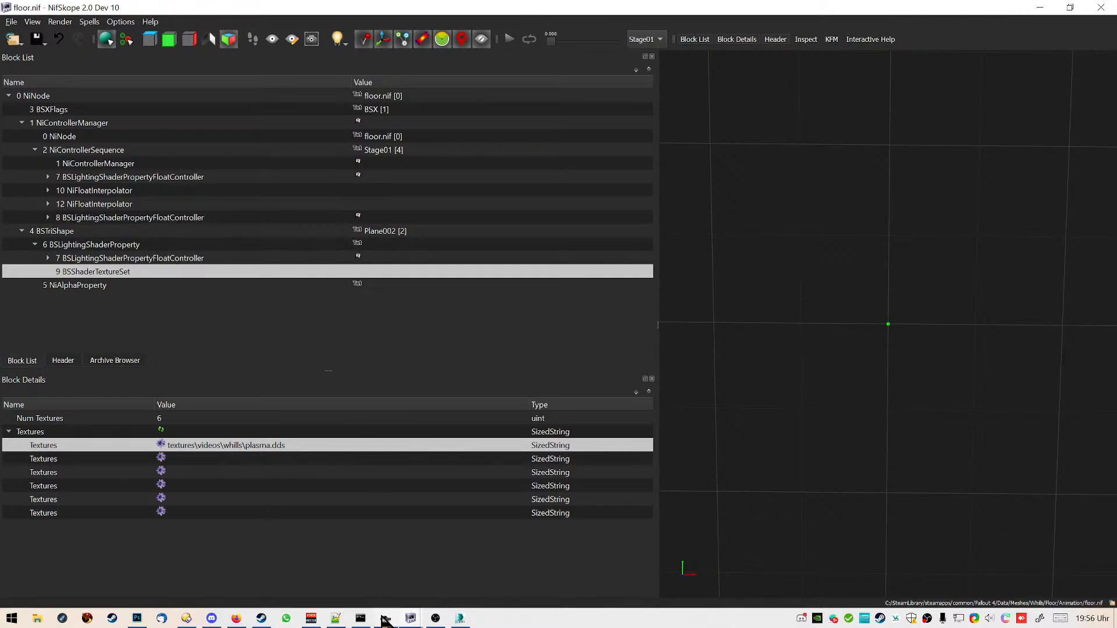
Switch to the Creation Kit and inspect the scripts on the corridor's WH_Chainanimate trigger box reference
{"action": "left_click", "coordinate": [386, 620]}
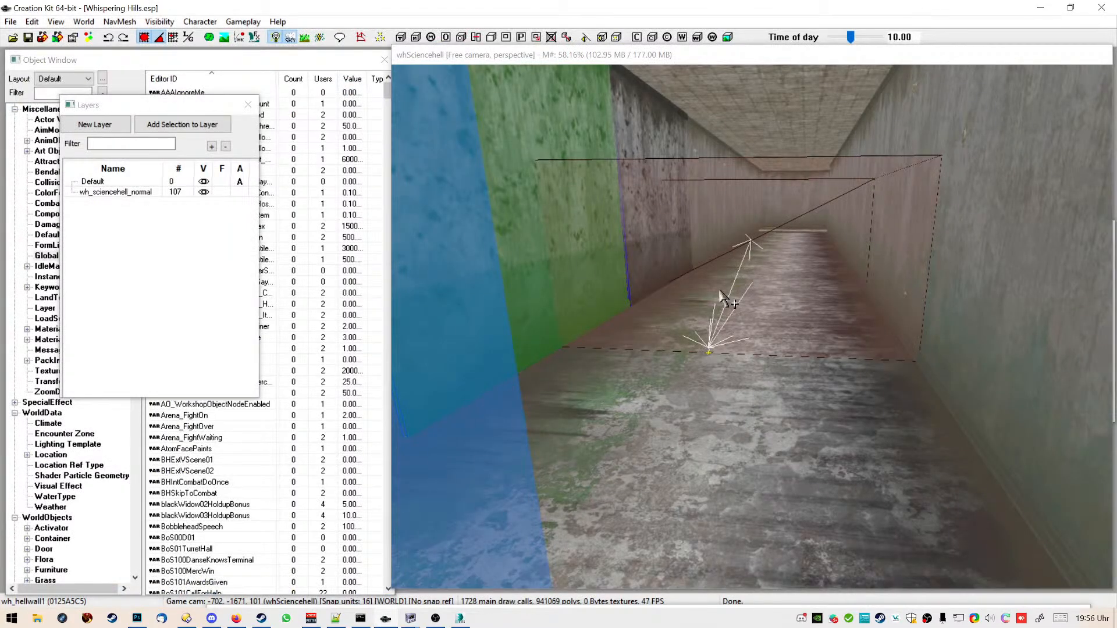
{"action": "mouse_move", "coordinate": [683, 240]}
{"action": "middle_mouse_down"}
{"action": "mouse_move", "coordinate": [675, 265]}
{"action": "mouse_move", "coordinate": [689, 260]}
{"action": "mouse_move", "coordinate": [670, 231]}
{"action": "middle_mouse_up"}
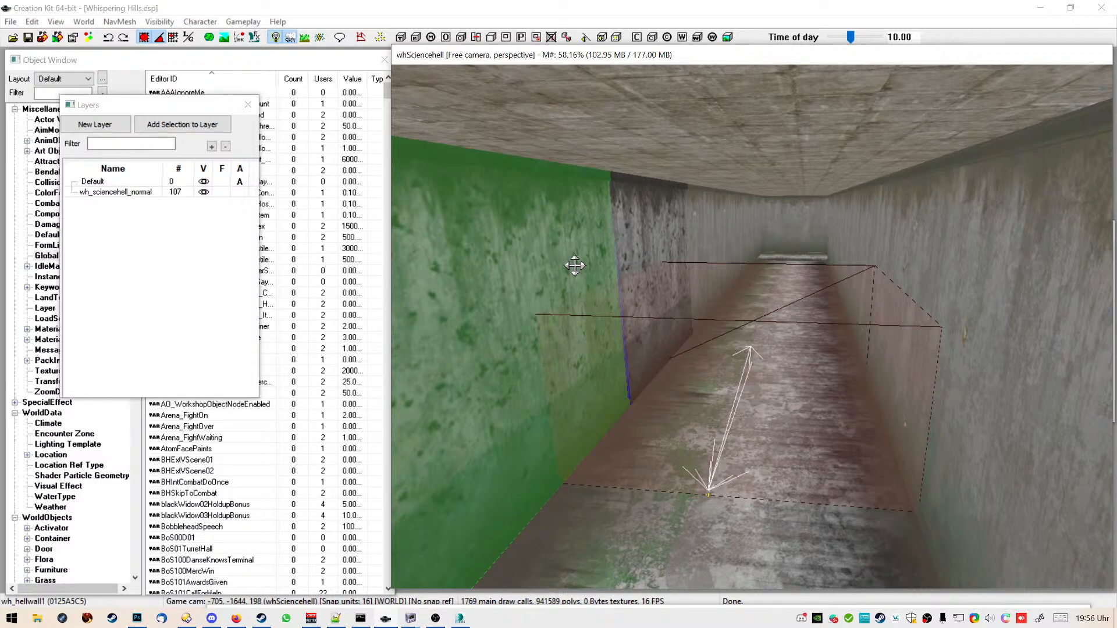
{"action": "double_click", "coordinate": [823, 341]}
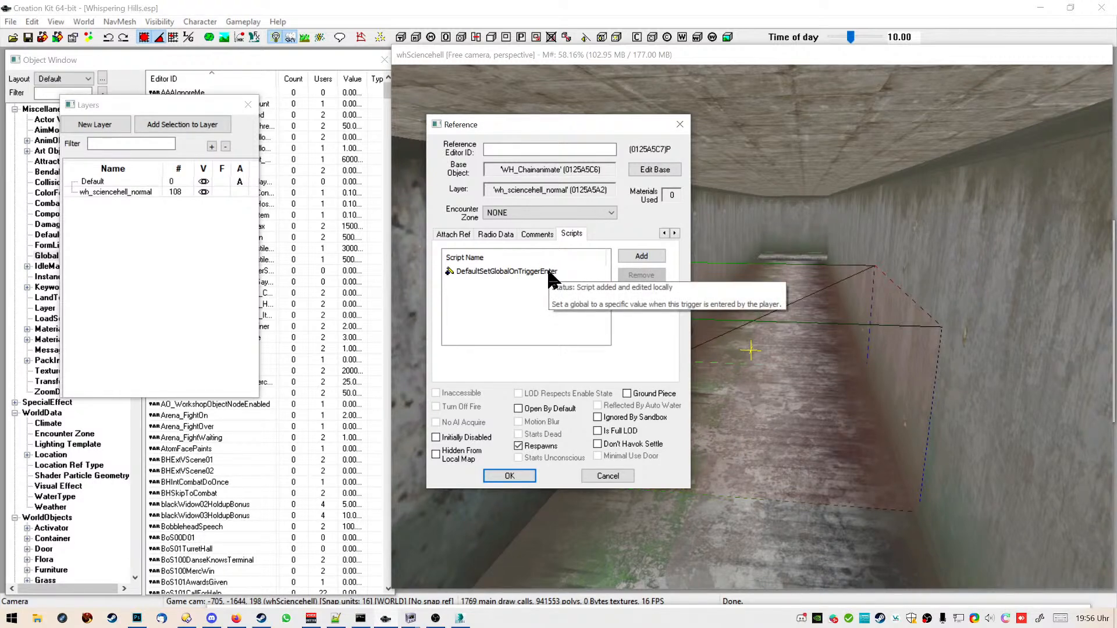
{"action": "left_click", "coordinate": [679, 125]}
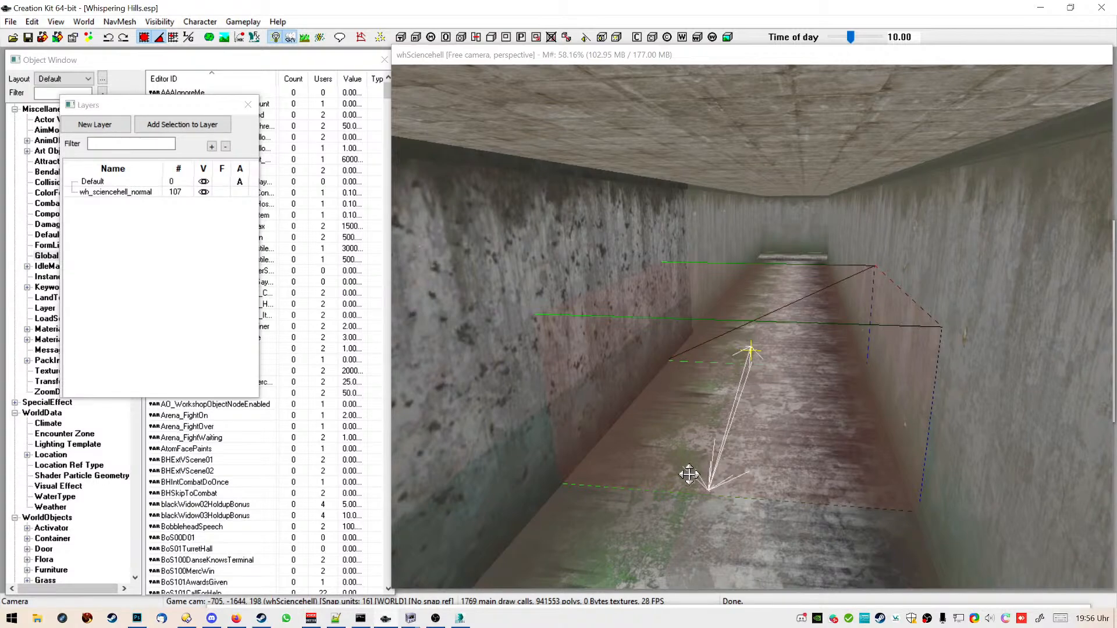
Delete the two plain wall pieces beside the trigger box, opposite the wh_hellwall1 pieces
{"action": "scroll", "coordinate": [690, 472], "scroll_direction": "up", "scroll_amount": 2}
{"action": "scroll", "coordinate": [689, 473], "scroll_direction": "up", "scroll_amount": 1}
{"action": "scroll", "coordinate": [704, 460], "scroll_direction": "up", "scroll_amount": 2}
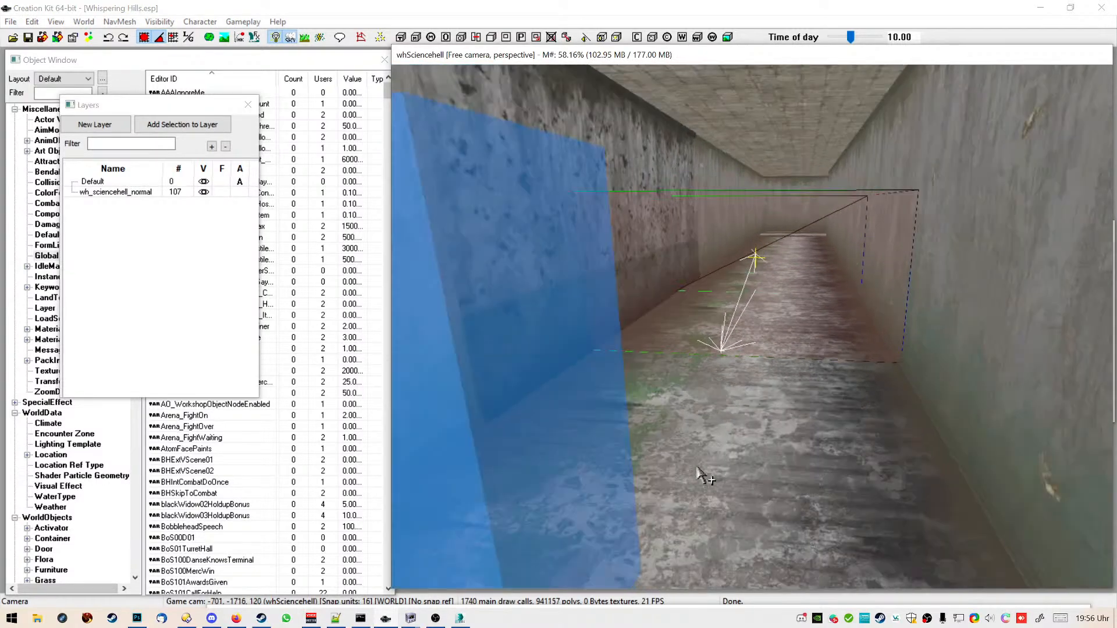
{"action": "scroll", "coordinate": [703, 459], "scroll_direction": "down", "scroll_amount": 3}
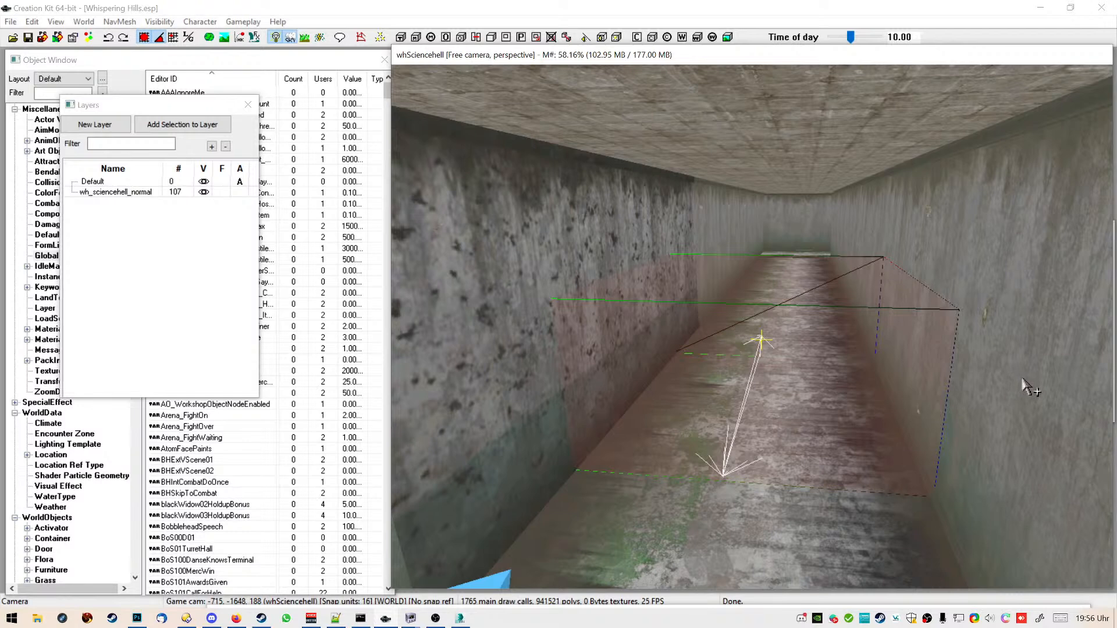
{"action": "key", "text": "d"}
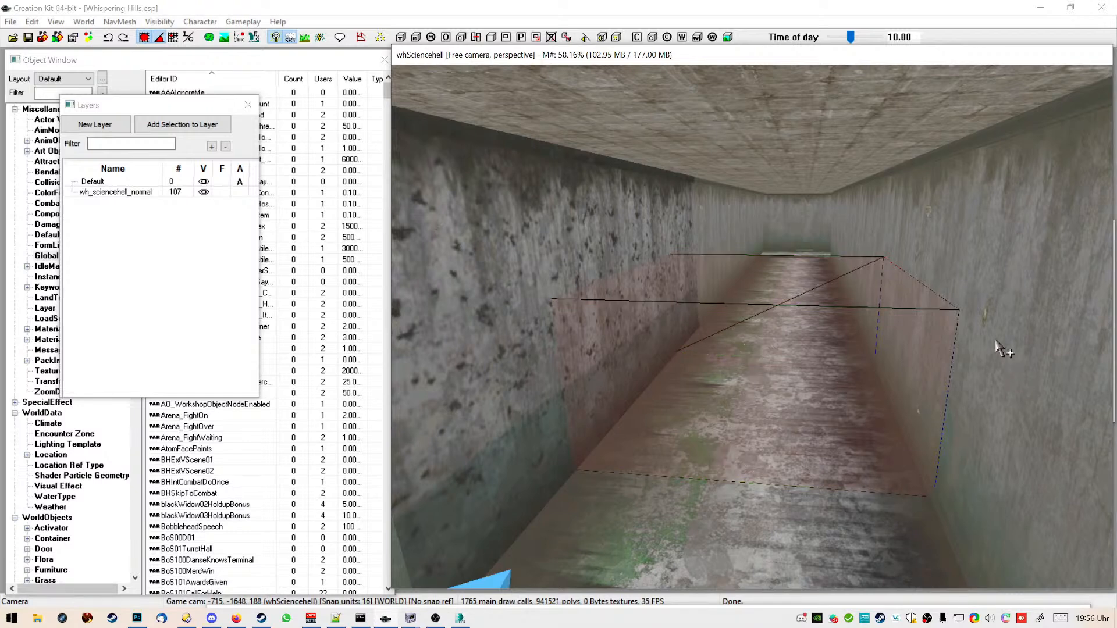
{"action": "left_click", "coordinate": [982, 316]}
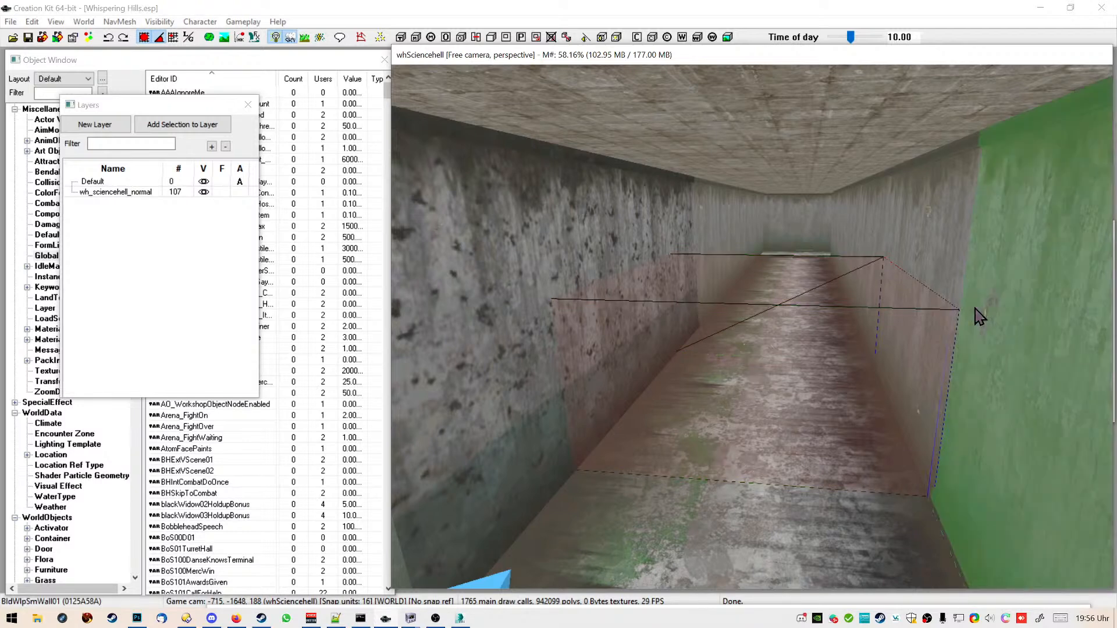
{"action": "left_click", "coordinate": [936, 253]}
{"action": "key", "text": "Delete"}
{"action": "left_click", "coordinate": [1000, 291]}
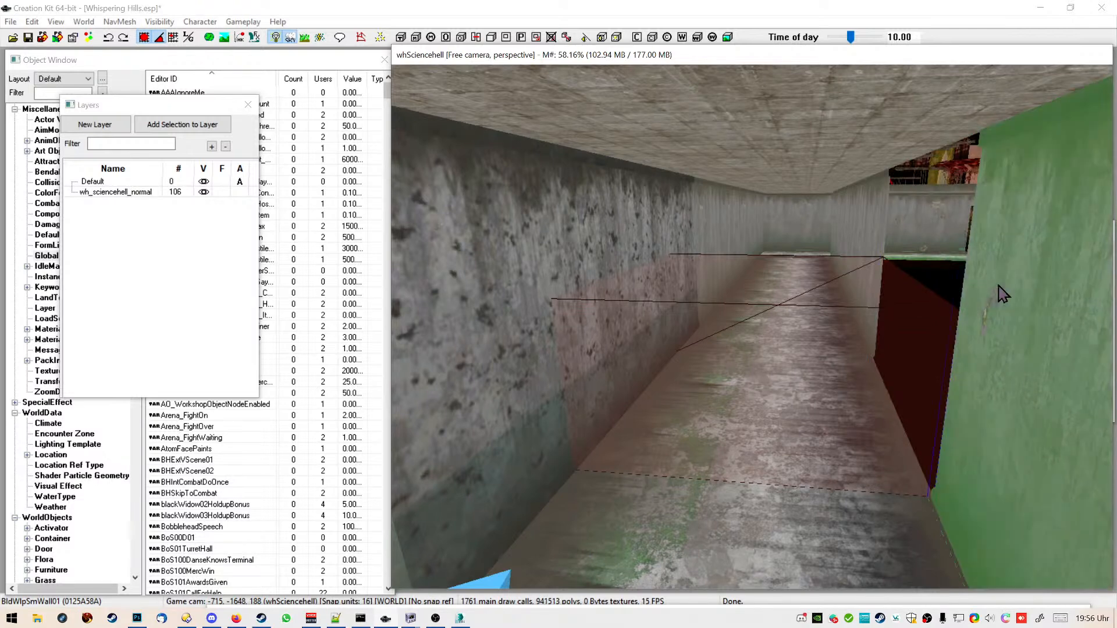
{"action": "key", "text": "Delete"}
Rotate the two selected wh_hellwall1 pieces about the vertical axis and fit them into the opened opposite side of the corridor
{"action": "left_click", "coordinate": [619, 248]}
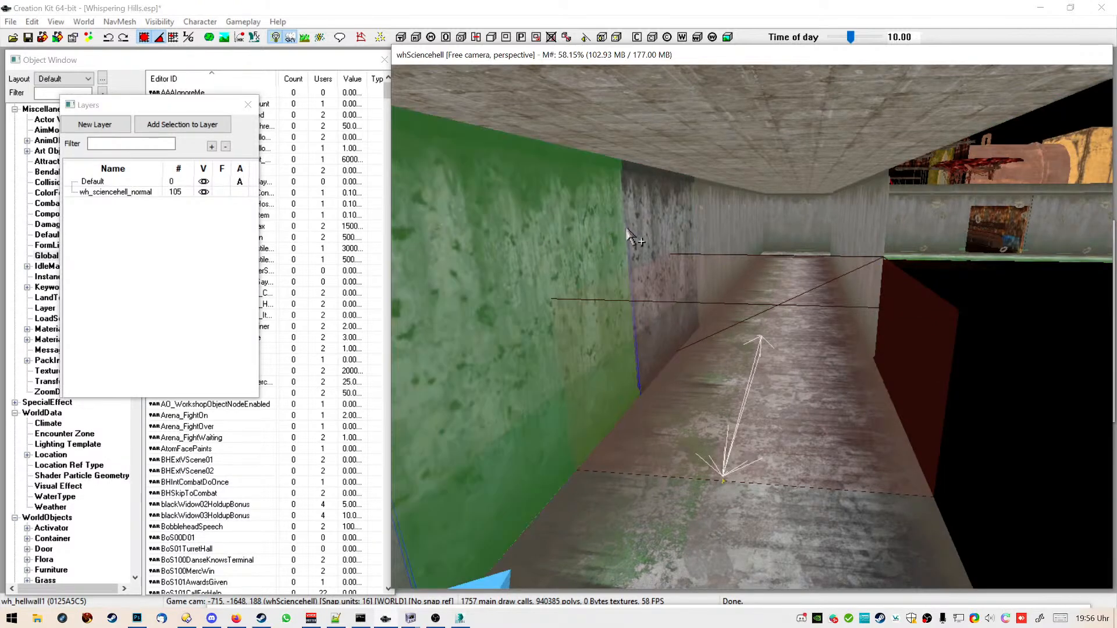
{"action": "left_click", "coordinate": [651, 233], "text": "ctrl"}
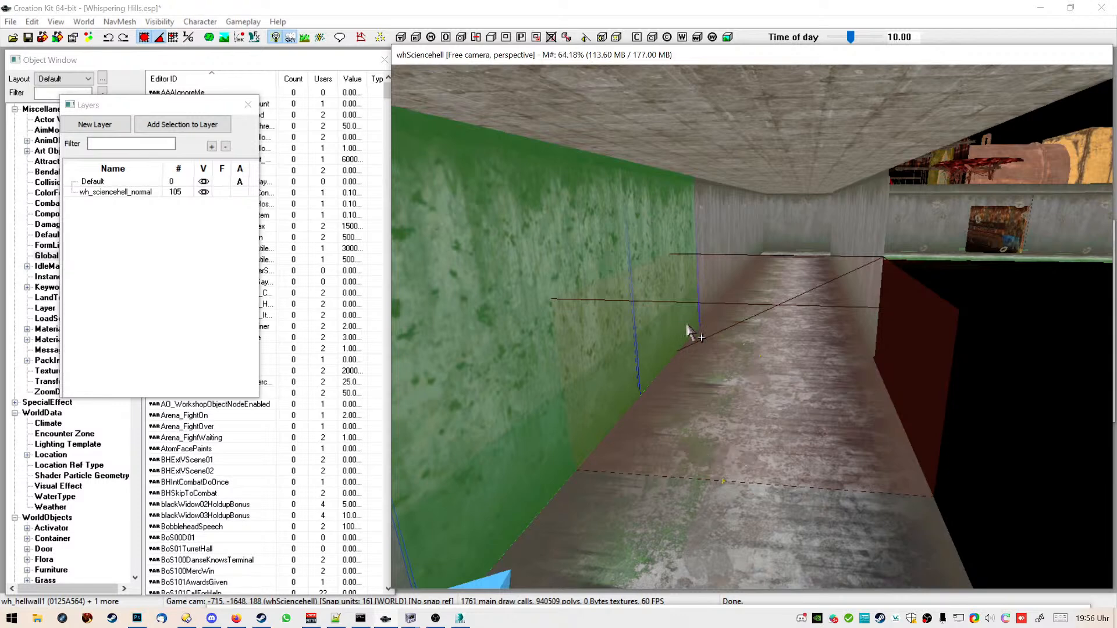
{"action": "key", "text": "e"}
{"action": "key", "text": "w"}
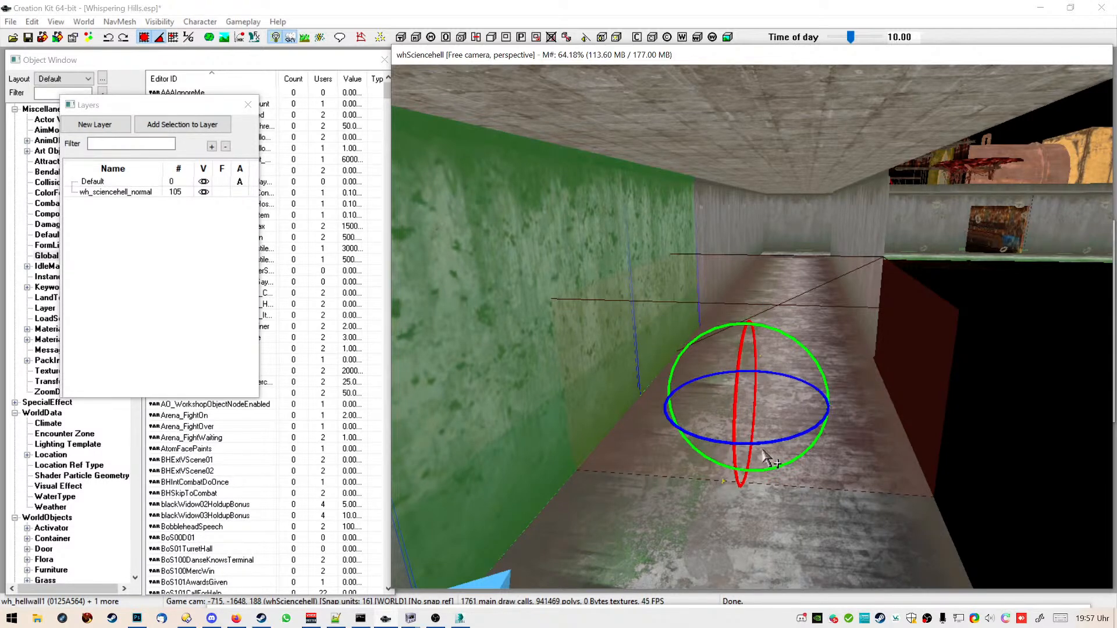
{"action": "left_click_drag", "start_coordinate": [764, 445], "coordinate": [760, 355]}
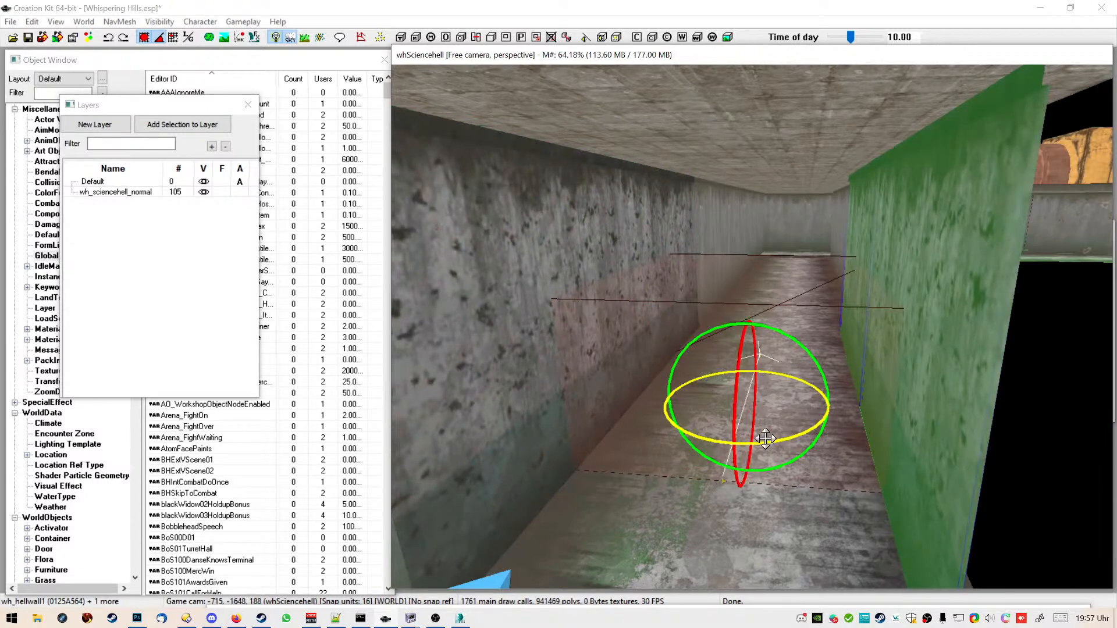
{"action": "key", "text": "e"}
{"action": "left_click_drag", "start_coordinate": [726, 479], "coordinate": [764, 533]}
{"action": "middle_click_drag", "start_coordinate": [769, 530], "coordinate": [792, 533], "text": "shift"}
{"action": "key", "text": "d"}
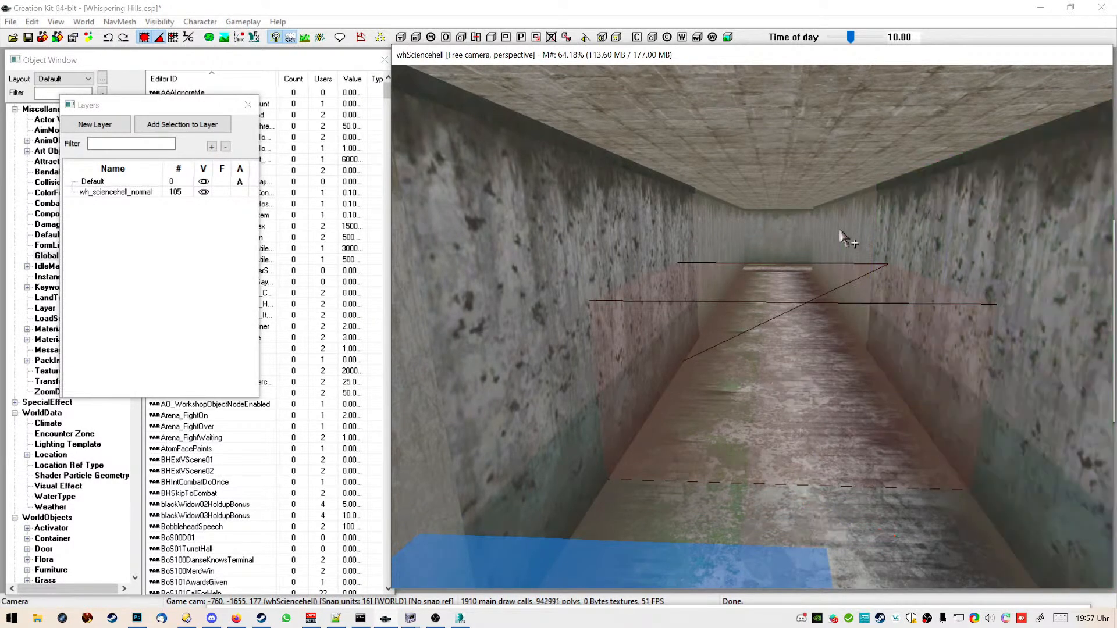
Rotate a hell wall piece and move it across the corridor to close off the far end behind the trigger
{"action": "left_click", "coordinate": [900, 273]}
{"action": "right_click_drag", "start_coordinate": [885, 305], "coordinate": [902, 307]}
{"action": "left_click_drag", "start_coordinate": [866, 385], "coordinate": [861, 404]}
{"action": "left_click", "coordinate": [834, 444]}
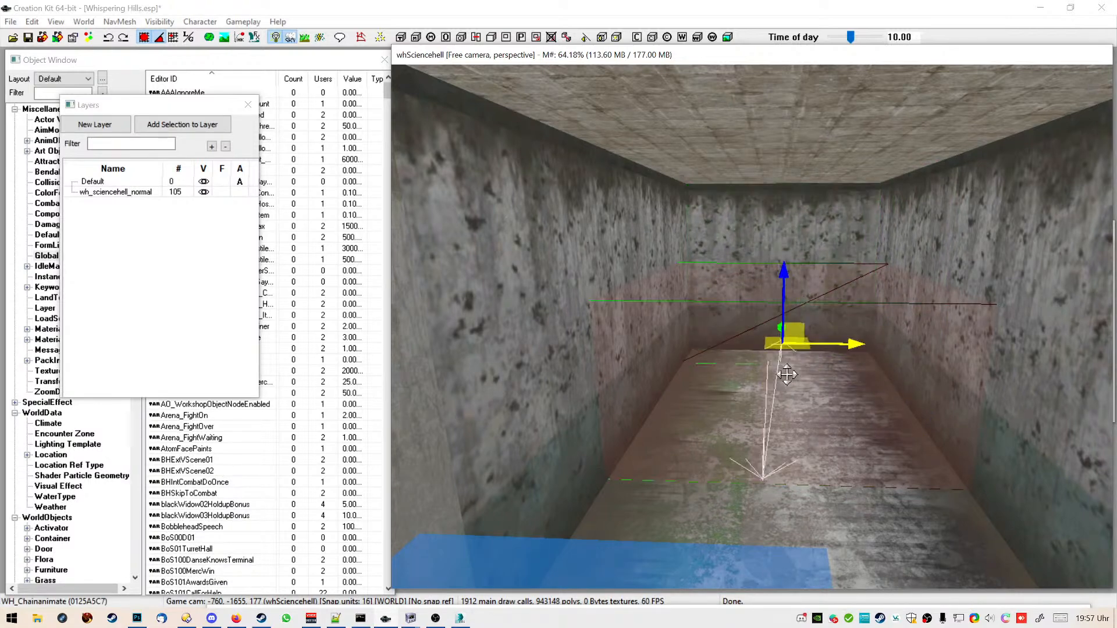
Hide the markers and delete the two concrete floor pieces between the hell walls
{"action": "scroll", "coordinate": [786, 369], "scroll_direction": "down", "scroll_amount": 4}
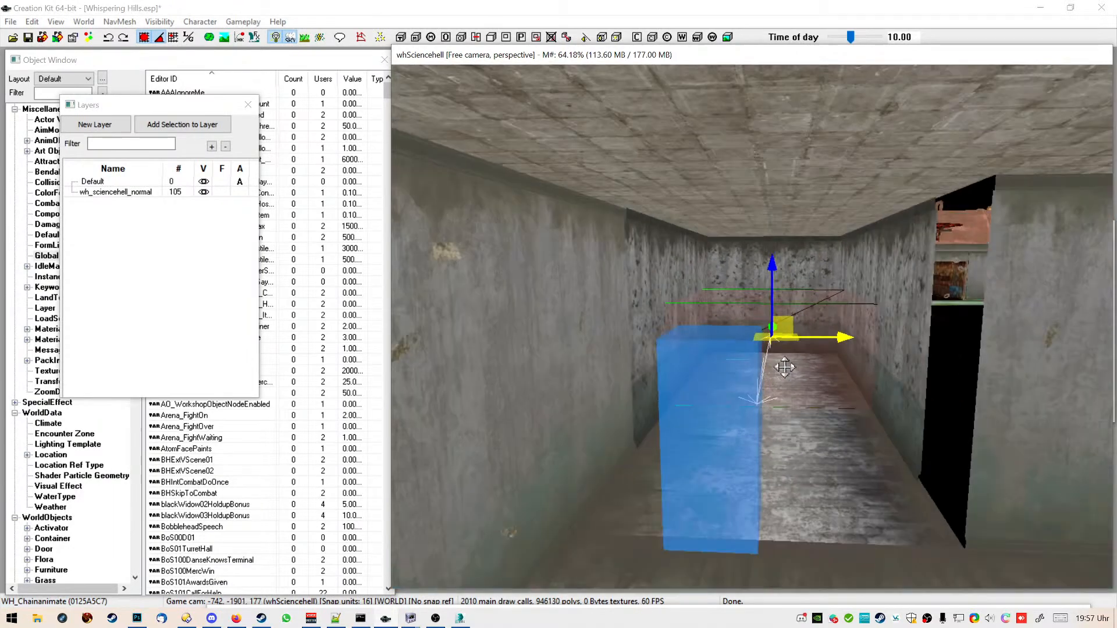
{"action": "middle_click_drag", "start_coordinate": [785, 367], "coordinate": [773, 369]}
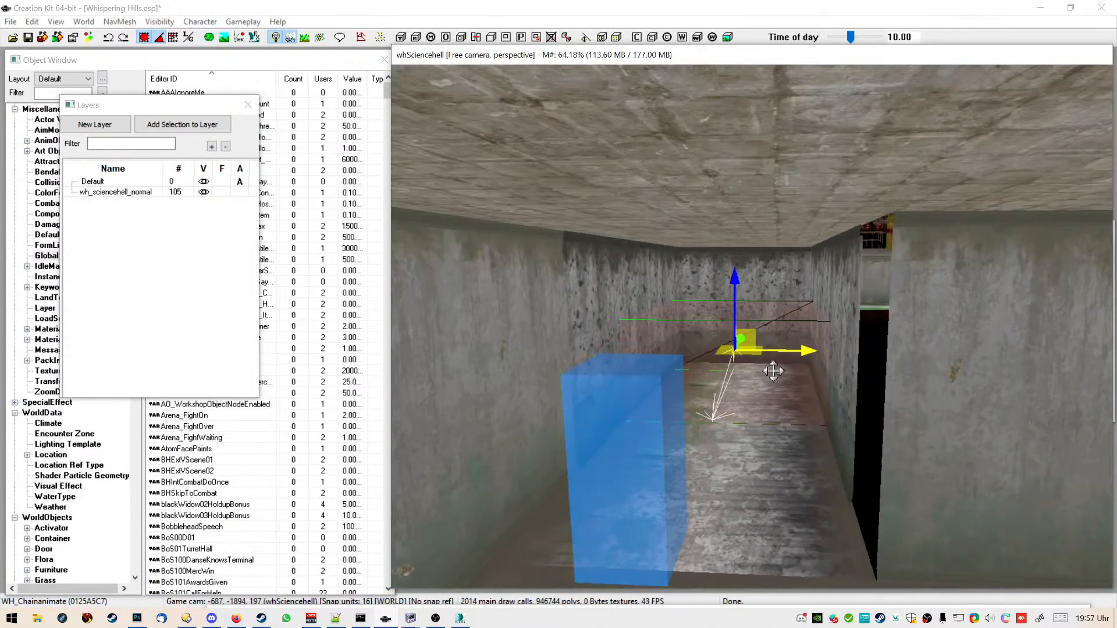
{"action": "scroll", "coordinate": [773, 369], "scroll_direction": "up", "scroll_amount": 3}
{"action": "key", "text": "d"}
{"action": "left_click", "coordinate": [800, 438]}
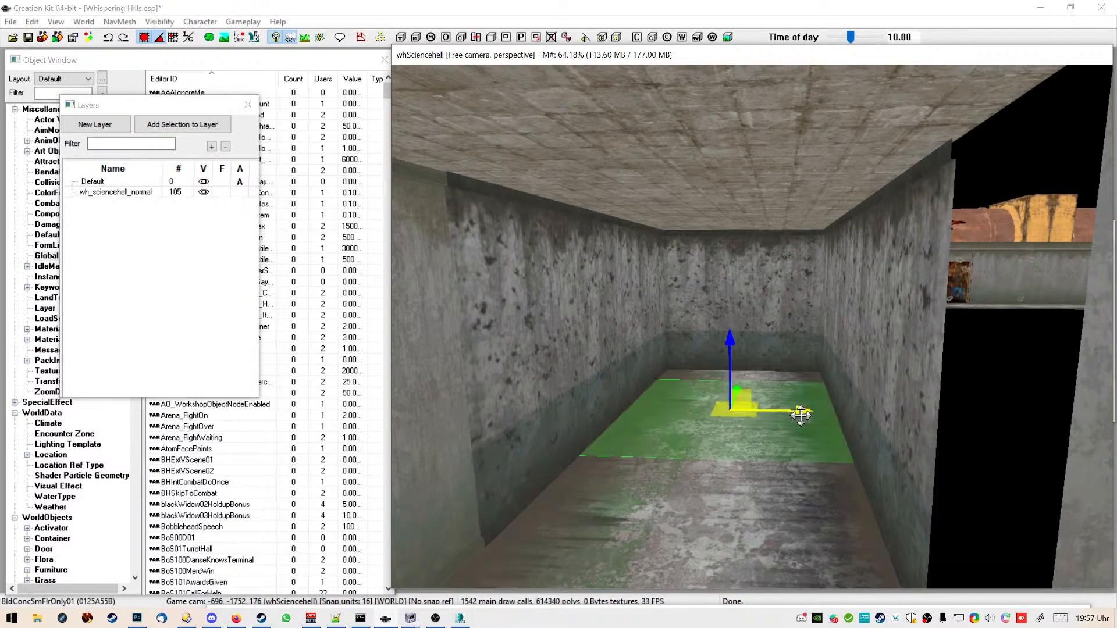
{"action": "key", "text": "Delete"}
{"action": "left_click", "coordinate": [753, 487]}
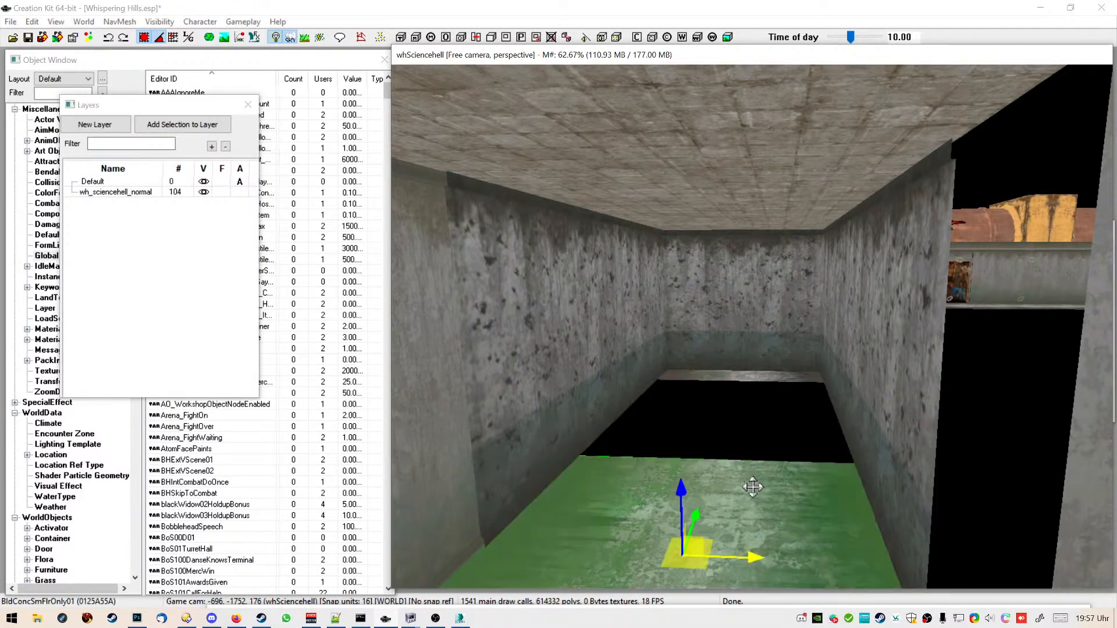
{"action": "key", "text": "Delete"}
Delete the two ceiling pieces above the removed floor, between the hell walls
{"action": "left_click", "coordinate": [773, 216]}
{"action": "key", "text": "Delete"}
{"action": "left_click", "coordinate": [749, 200]}
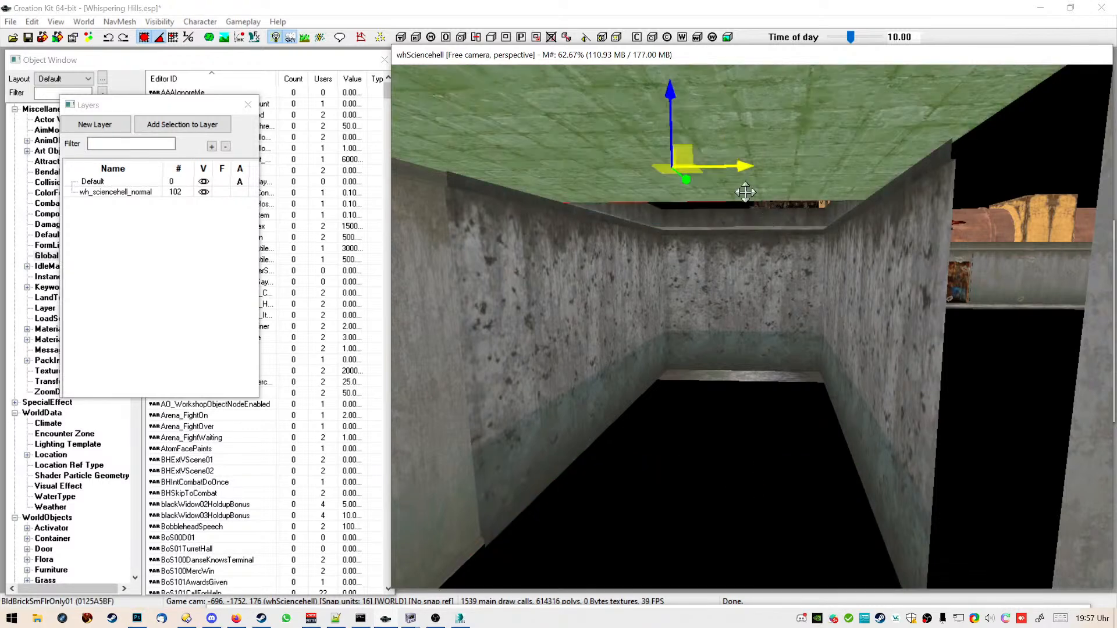
{"action": "key", "text": "Delete"}
{"action": "scroll", "coordinate": [741, 381], "scroll_direction": "down", "scroll_amount": 2}
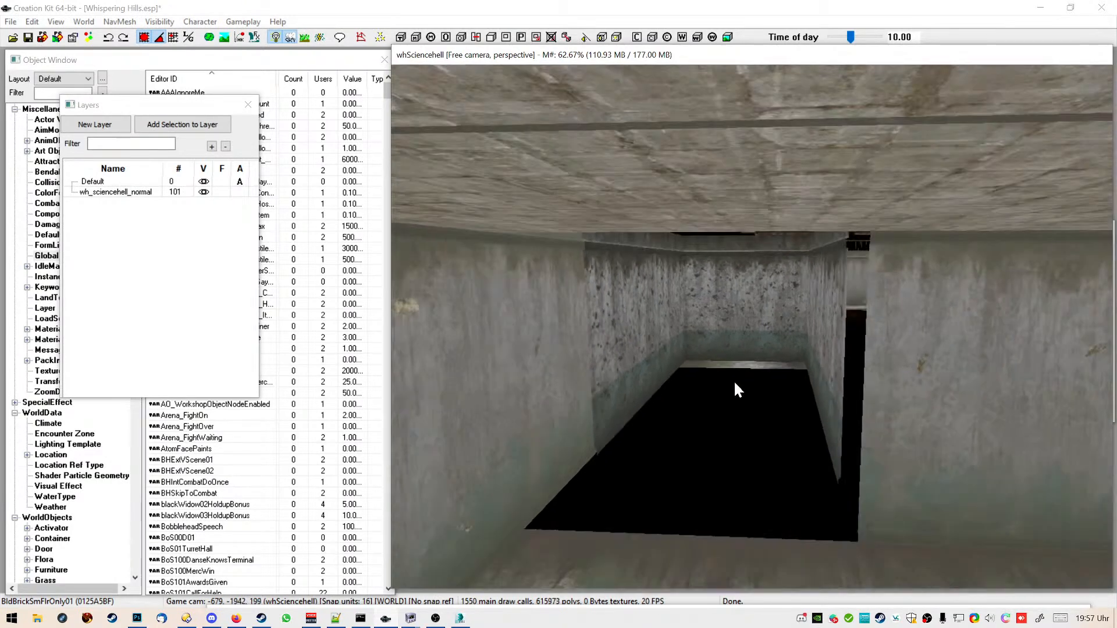
Copy the editor ID of the concrete floor piece in front of the opening from its base object
{"action": "middle_click_drag", "start_coordinate": [735, 382], "coordinate": [697, 467]}
{"action": "left_click", "coordinate": [696, 478]}
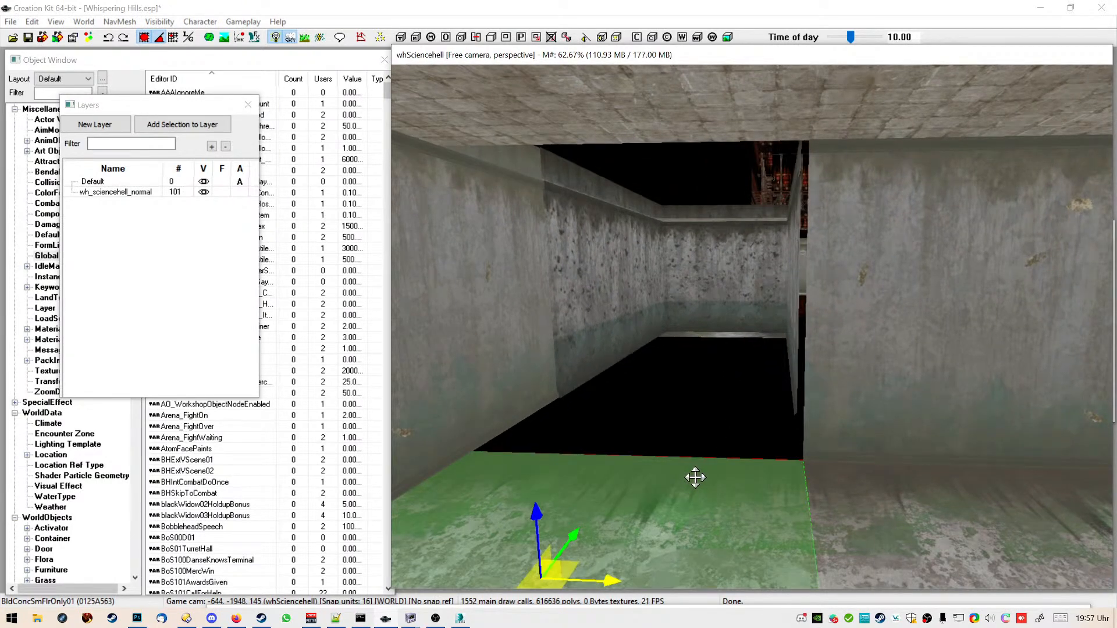
{"action": "double_click", "coordinate": [696, 479]}
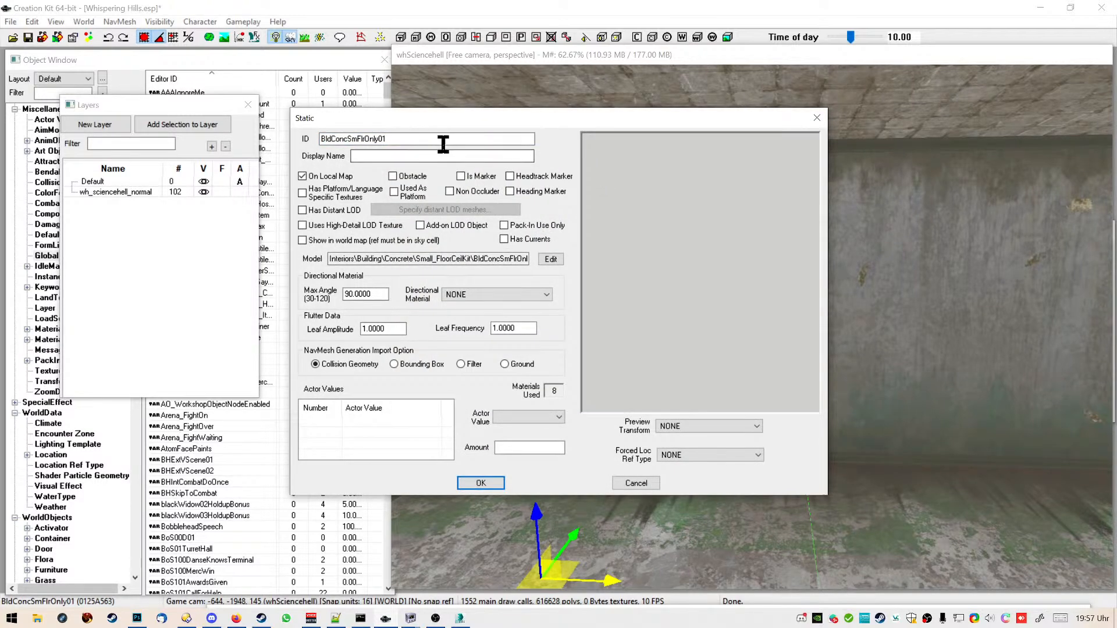
{"action": "left_click_drag", "start_coordinate": [444, 139], "coordinate": [245, 138]}
{"action": "key", "text": "ctrl+c"}
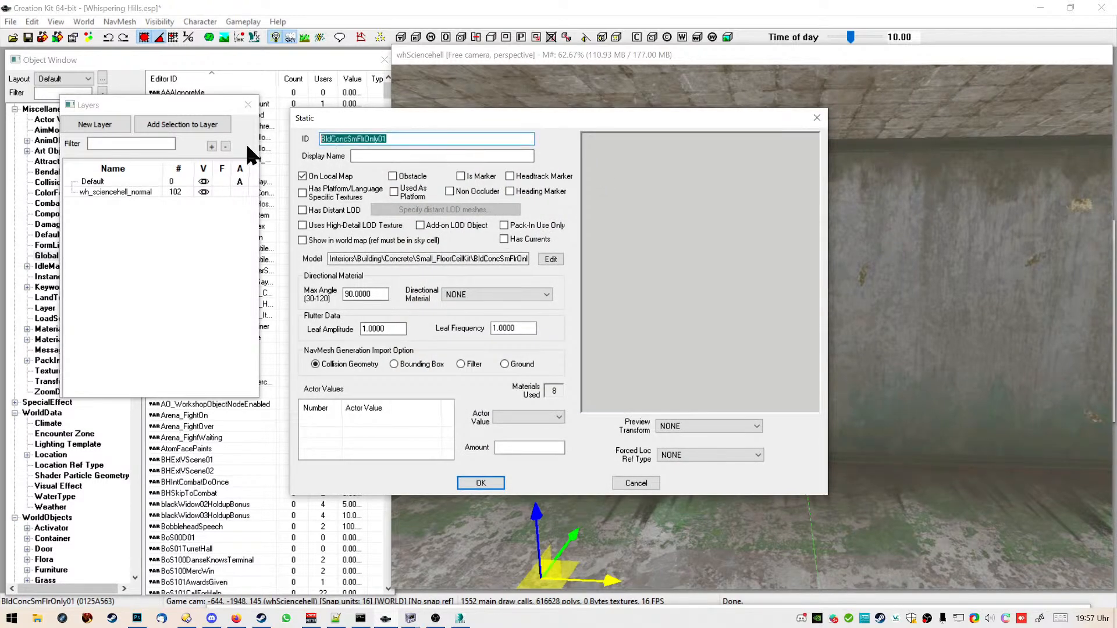
{"action": "left_click", "coordinate": [636, 483]}
{"action": "left_click", "coordinate": [614, 475]}
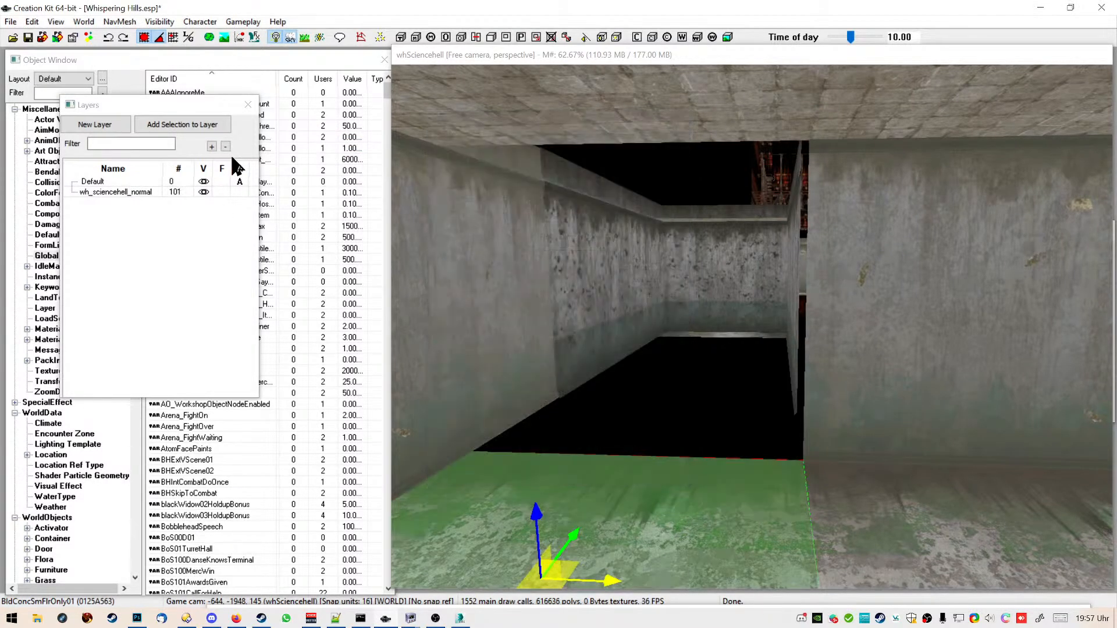
Filter the object list by the copied ID BldConcSmFlrOnly01 and show the matching static
{"action": "left_click", "coordinate": [102, 123]}
{"action": "left_click", "coordinate": [74, 94]}
{"action": "key", "text": "ctrl+v"}
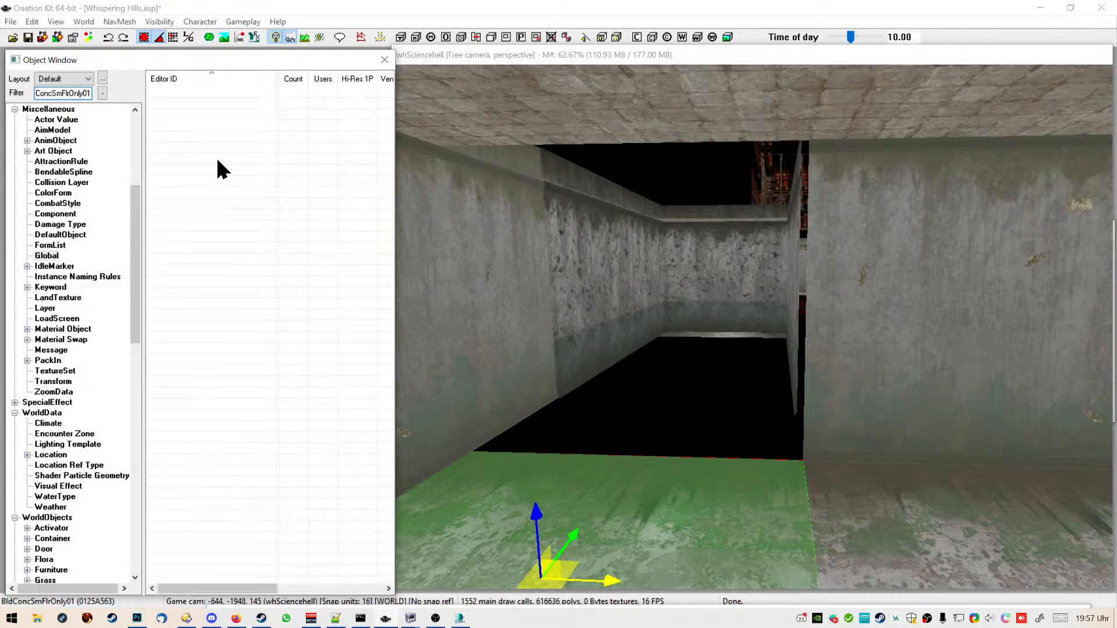
{"action": "scroll", "coordinate": [65, 135], "scroll_direction": "up", "scroll_amount": 7}
{"action": "left_click", "coordinate": [35, 109]}
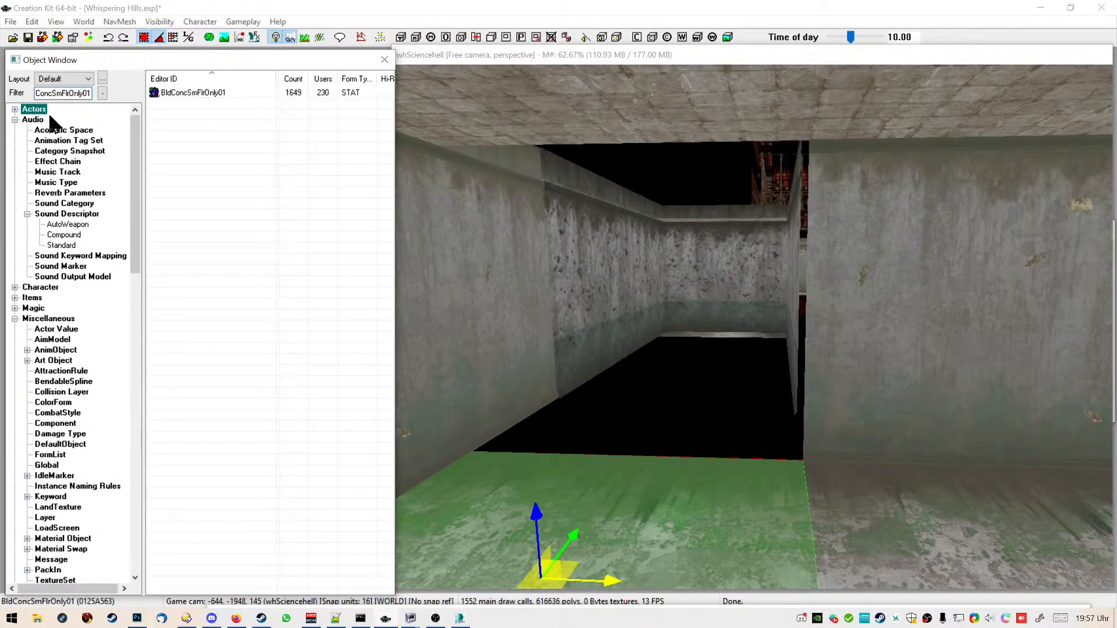
Duplicate the BldConcSmFlrOnly01 static and rename the copy wh_hellfloorAnim instead of creating another object
{"action": "right_click", "coordinate": [214, 99]}
{"action": "left_click", "coordinate": [250, 132]}
{"action": "left_click", "coordinate": [218, 106]}
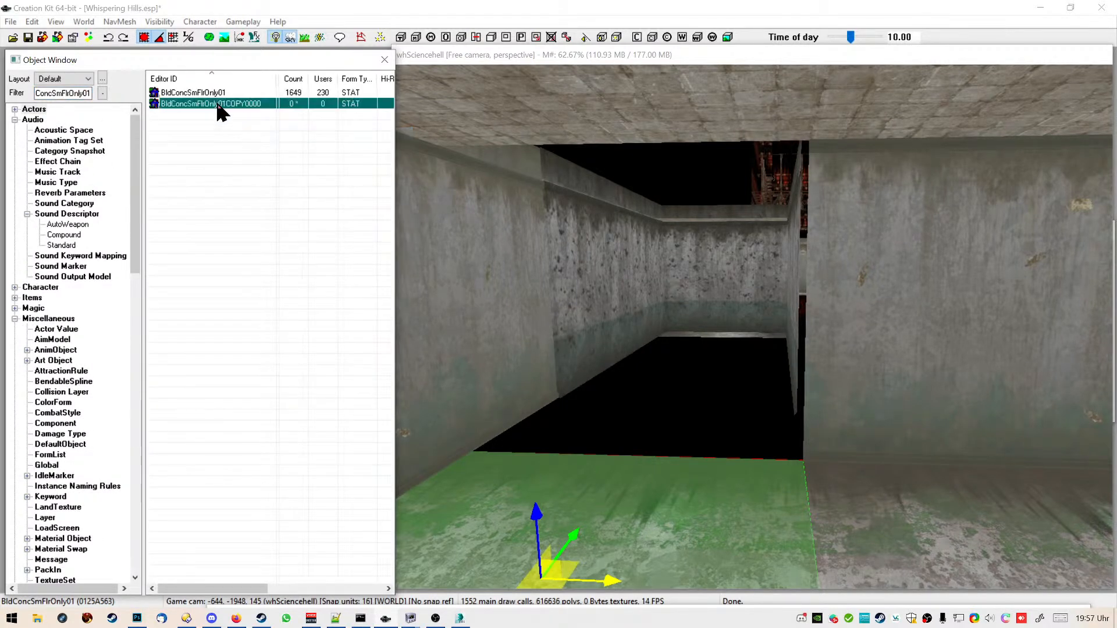
{"action": "left_click", "coordinate": [202, 108]}
{"action": "type", "text": "wh_hellf"}
{"action": "key", "text": "BackSpace"}
{"action": "type", "text": "floorAnim"}
{"action": "key", "text": "Return"}
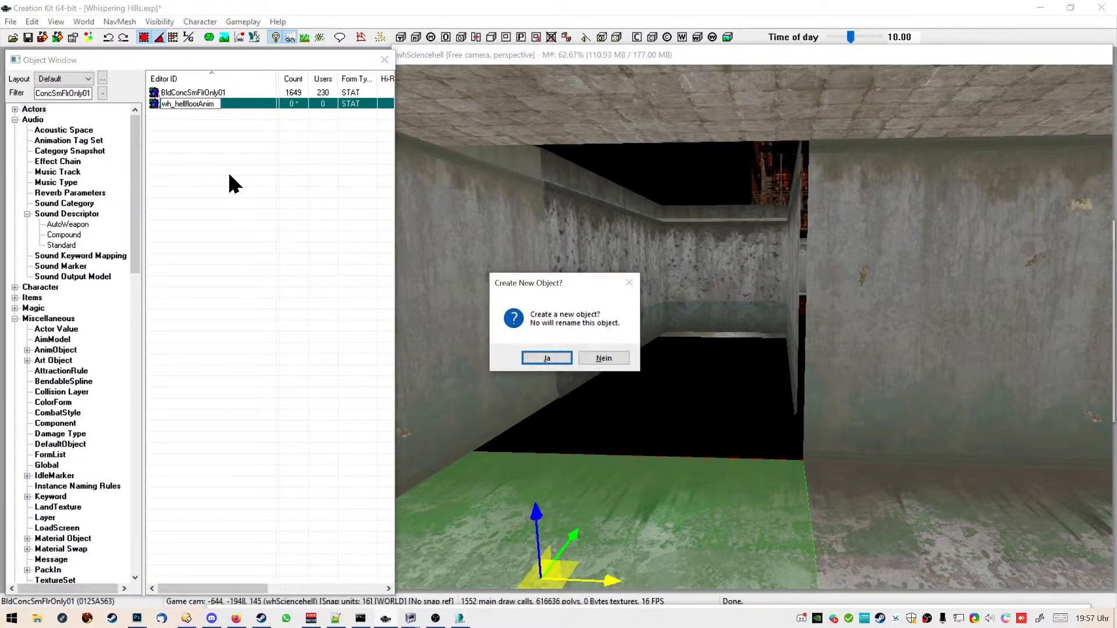
{"action": "left_click", "coordinate": [604, 358]}
{"action": "left_click", "coordinate": [603, 357]}
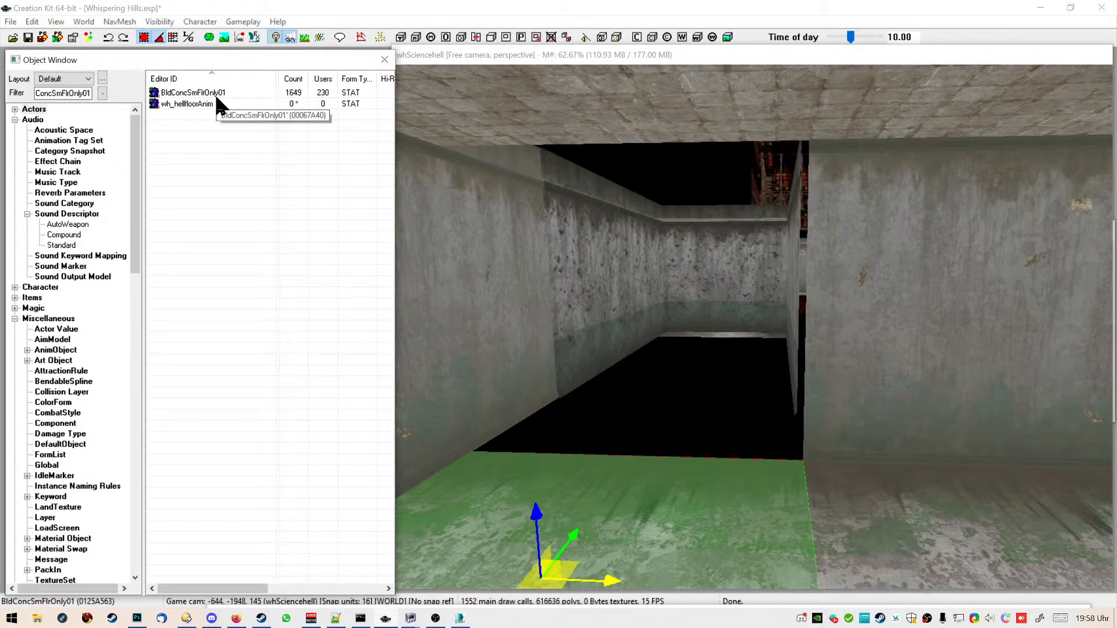
Duplicate the selected concrete floor piece and lay copies along the corridor to fill the floor gap between the hell walls
{"action": "key", "text": "ctrl+d"}
{"action": "left_click_drag", "start_coordinate": [580, 539], "coordinate": [685, 383]}
{"action": "middle_click_drag", "start_coordinate": [685, 383], "coordinate": [673, 407], "text": "shift"}
{"action": "scroll", "coordinate": [680, 398], "scroll_direction": "up", "scroll_amount": 2}
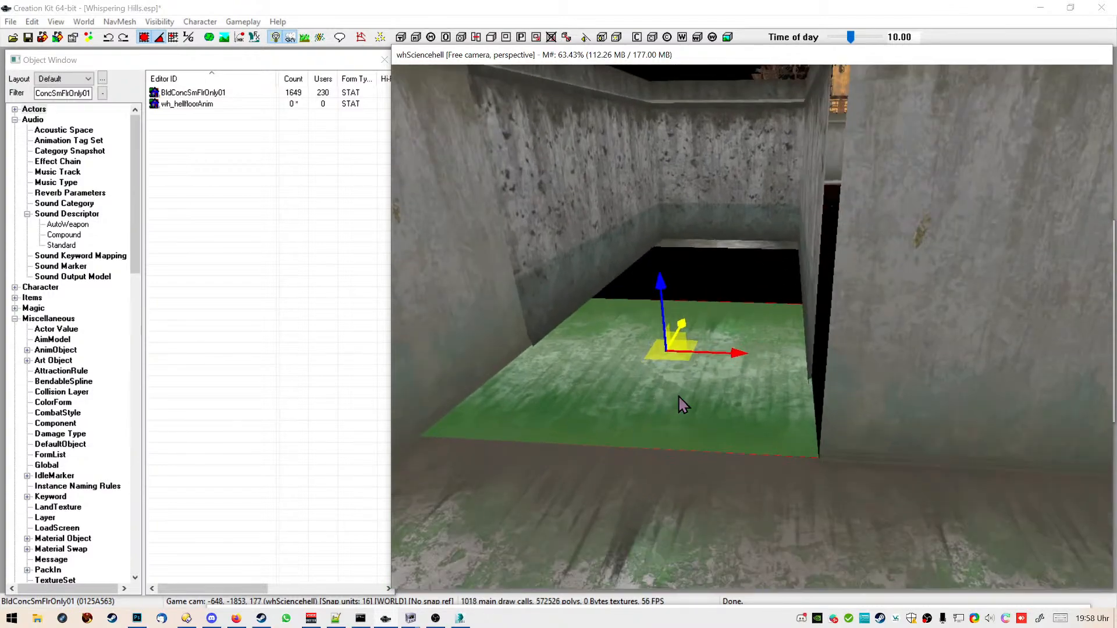
{"action": "scroll", "coordinate": [680, 398], "scroll_direction": "down", "scroll_amount": 3}
{"action": "left_click_drag", "start_coordinate": [656, 524], "coordinate": [725, 343]}
Rotate the two copied floor pieces between the hell walls about the vertical axis
{"action": "left_click", "coordinate": [857, 382]}
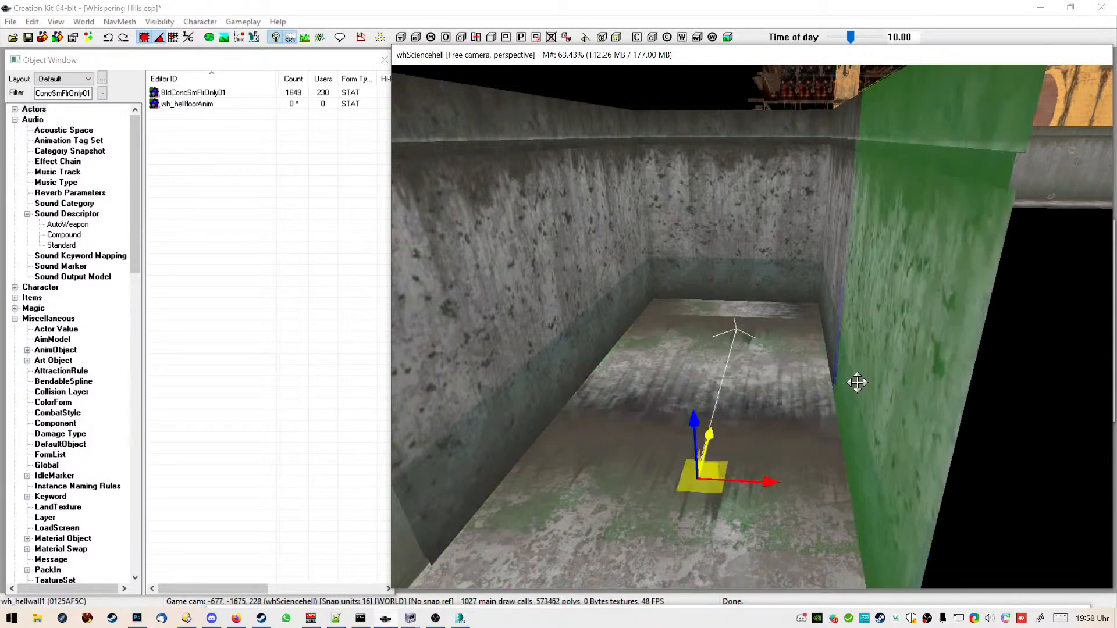
{"action": "left_click", "coordinate": [683, 391]}
{"action": "right_click_drag", "start_coordinate": [683, 386], "coordinate": [698, 386]}
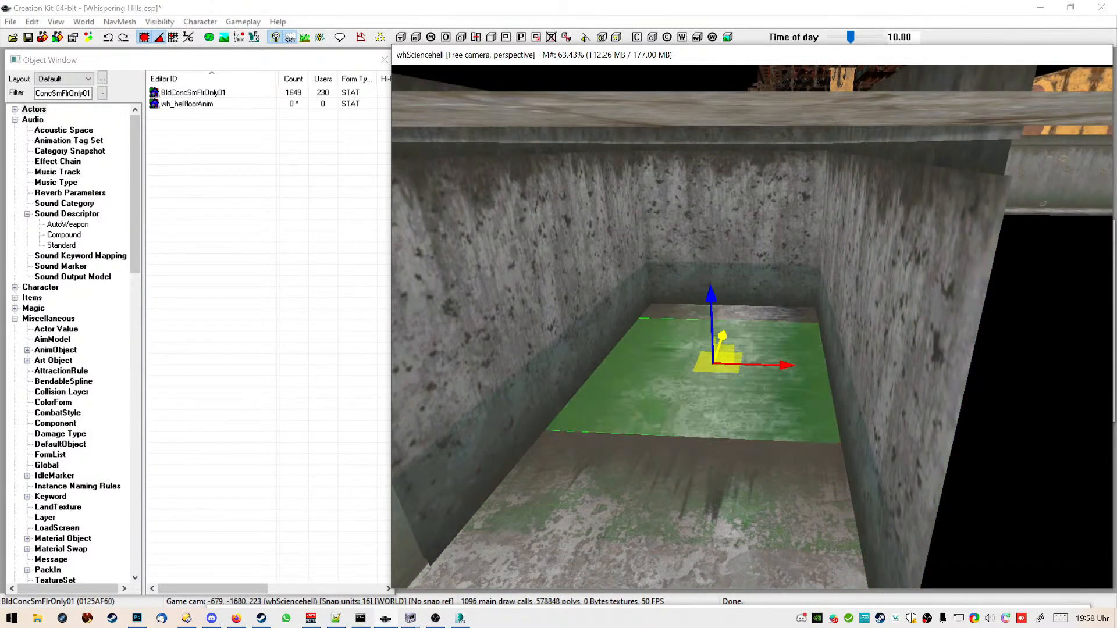
{"action": "left_click", "coordinate": [686, 478]}
{"action": "right_click_drag", "start_coordinate": [686, 479], "coordinate": [701, 478]}
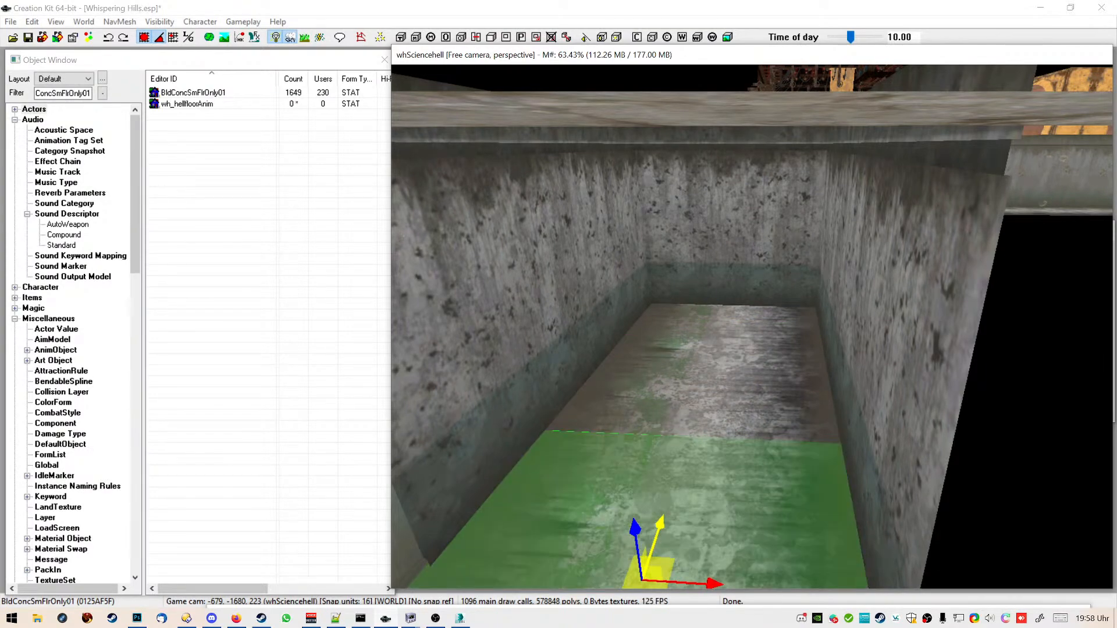
{"action": "left_click", "coordinate": [771, 355]}
{"action": "middle_click_drag", "start_coordinate": [793, 374], "coordinate": [798, 369], "text": "shift"}
Try to assign a different model file to the wh_hellfloorAnim static
{"action": "left_click", "coordinate": [295, 196]}
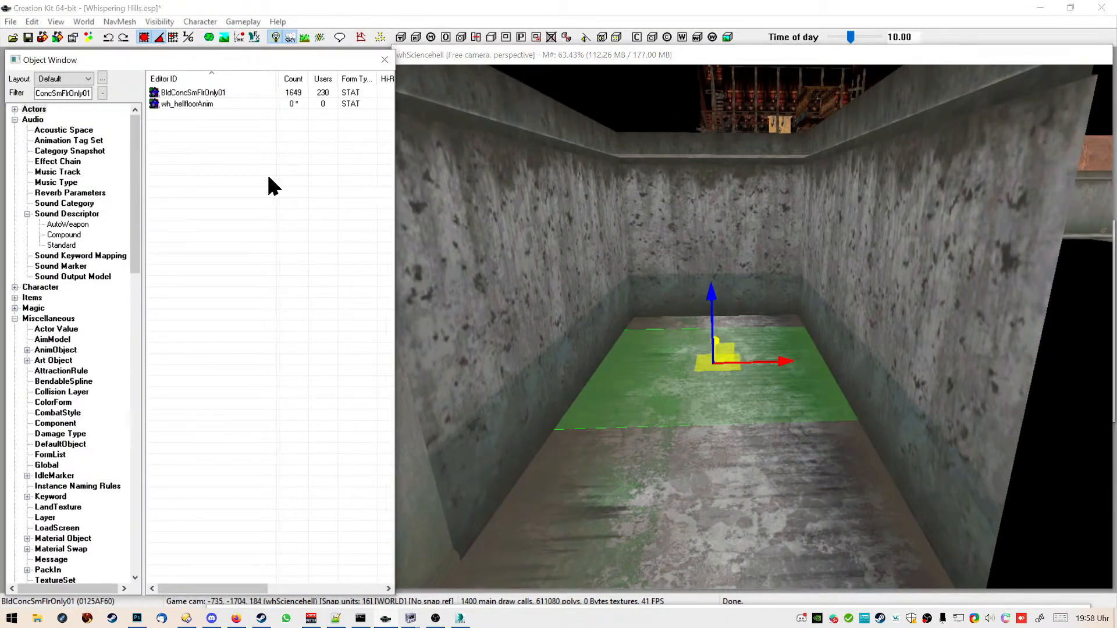
{"action": "double_click", "coordinate": [209, 105]}
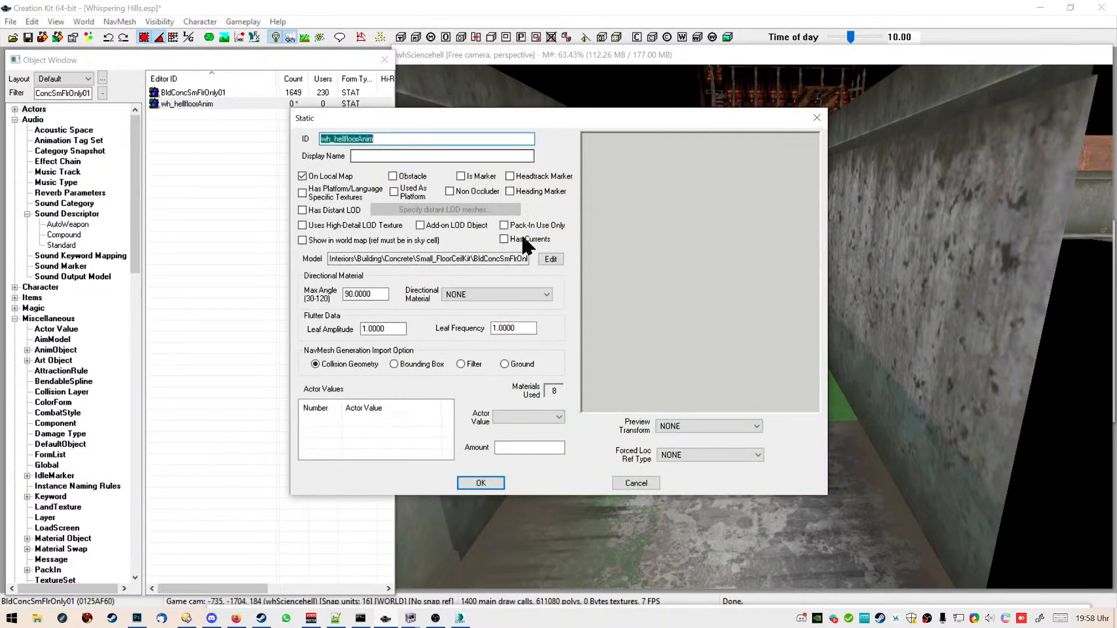
{"action": "left_click", "coordinate": [550, 259]}
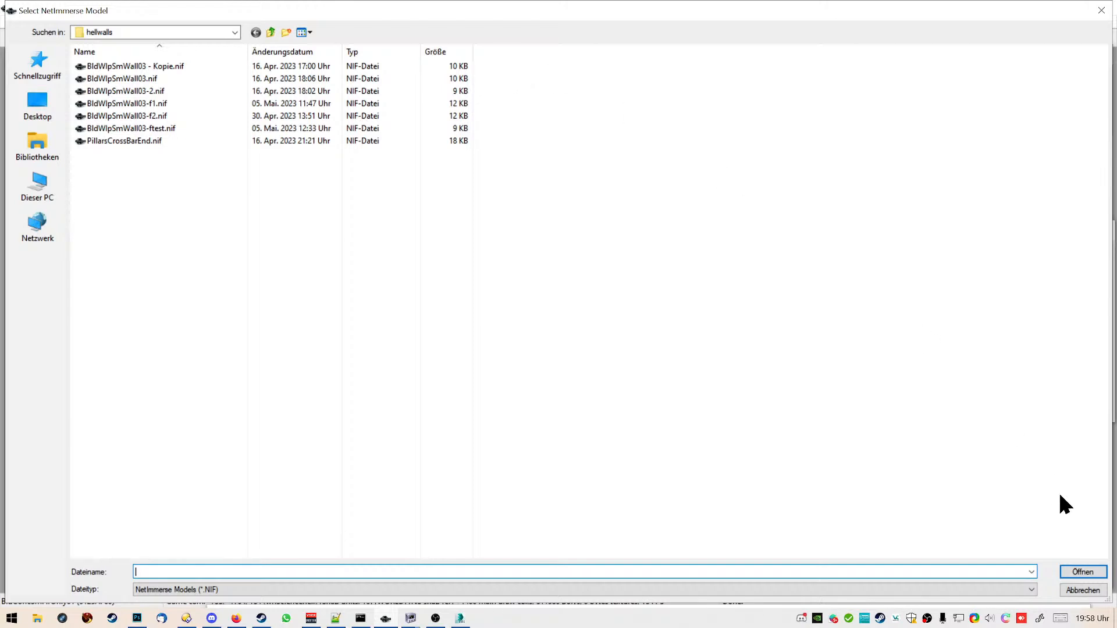
{"action": "left_click", "coordinate": [1094, 590]}
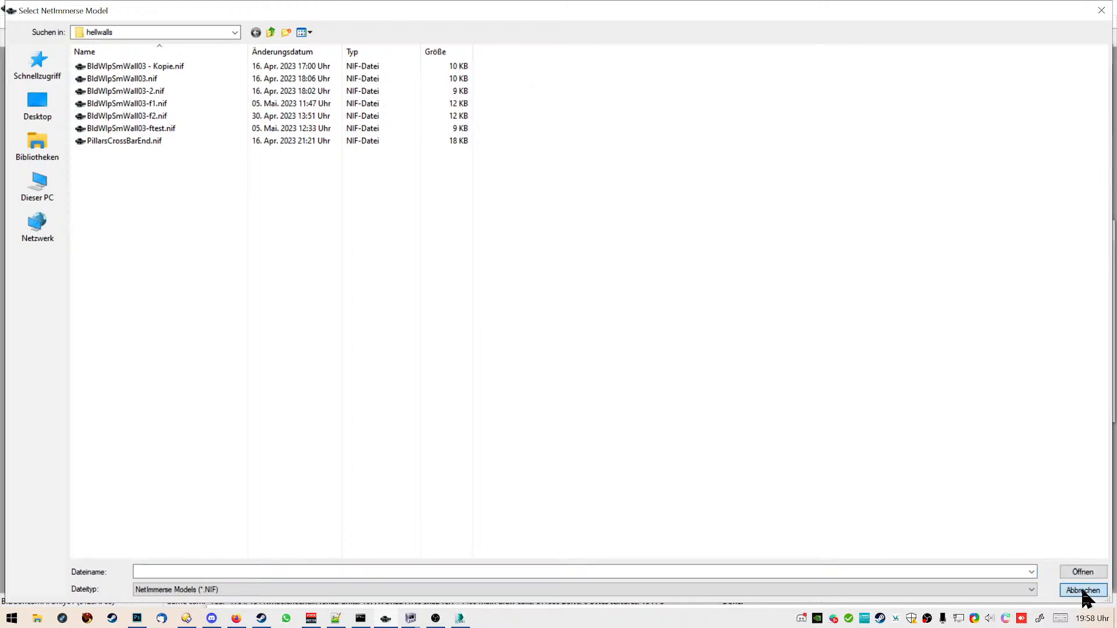
{"action": "left_click", "coordinate": [1081, 586]}
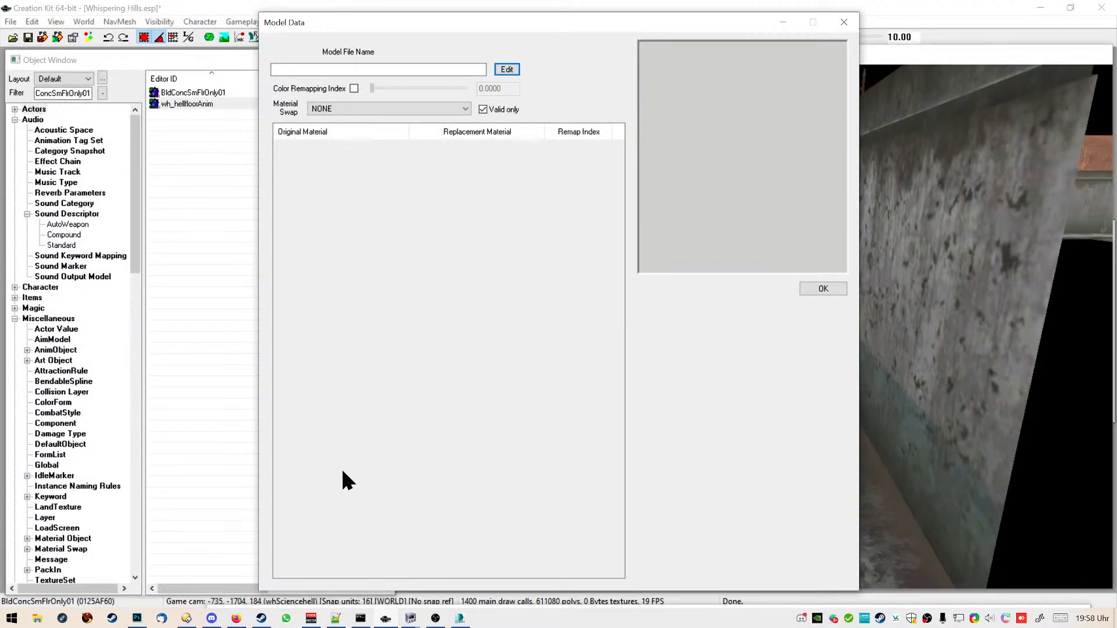
{"action": "left_click", "coordinate": [189, 617]}
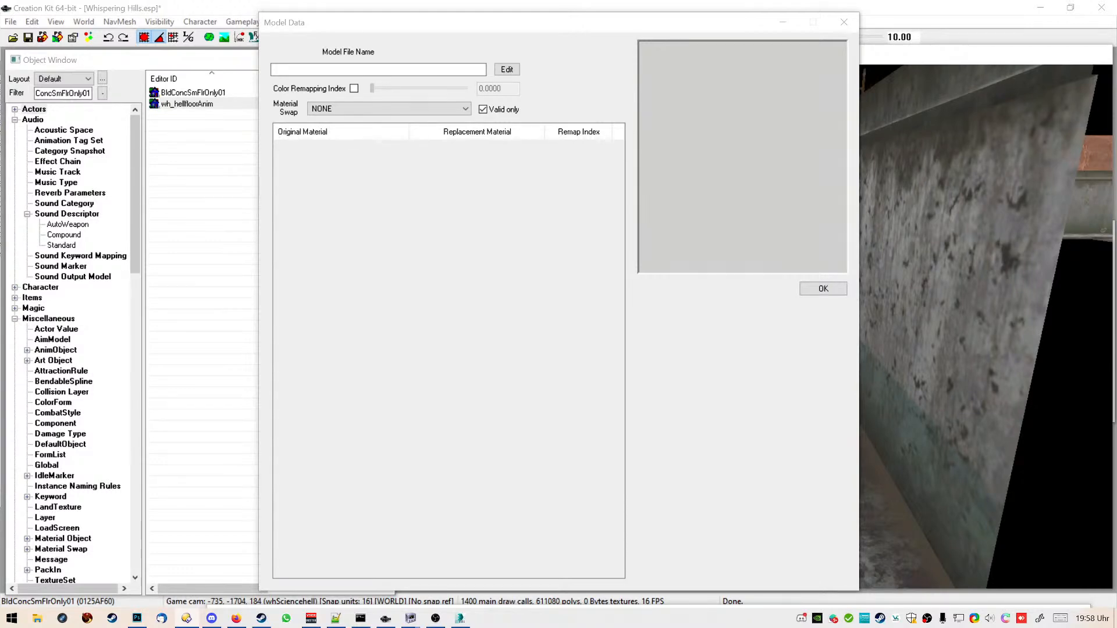
{"action": "left_click", "coordinate": [507, 69]}
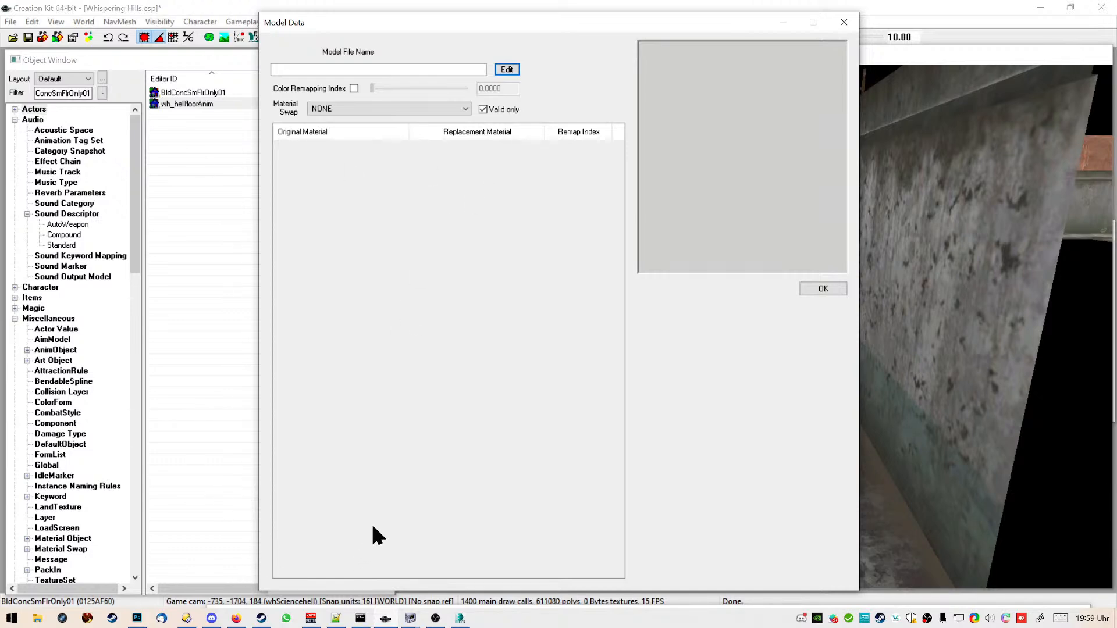
Switch to floor.nif in NifSkope and check the flag bits set in its BSXFlags block
{"action": "mouse_move", "coordinate": [411, 618]}
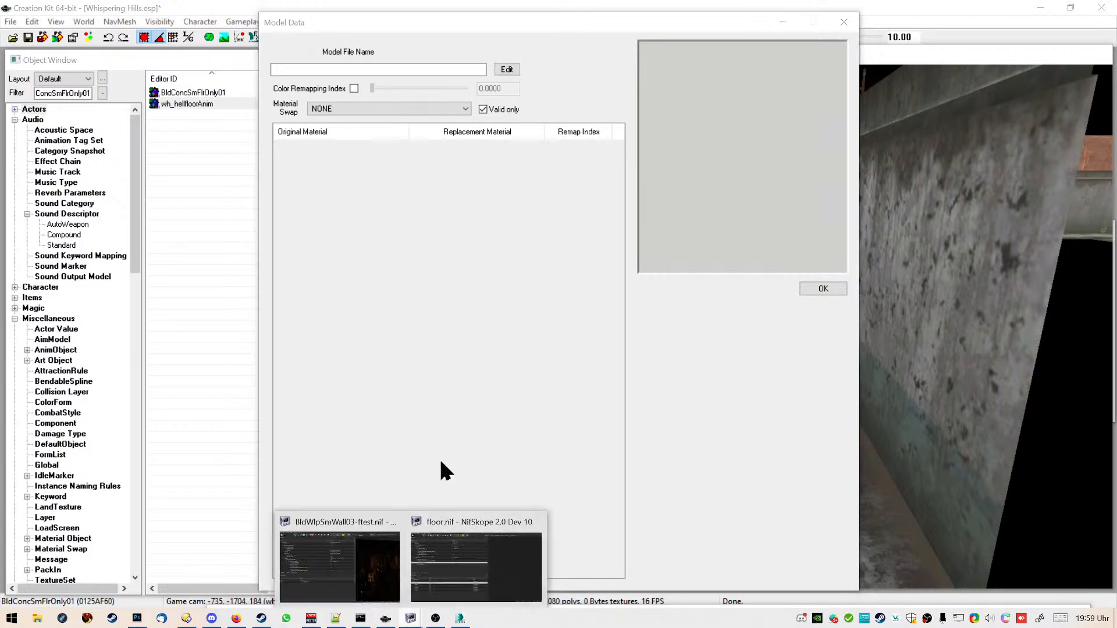
{"action": "left_click", "coordinate": [453, 532]}
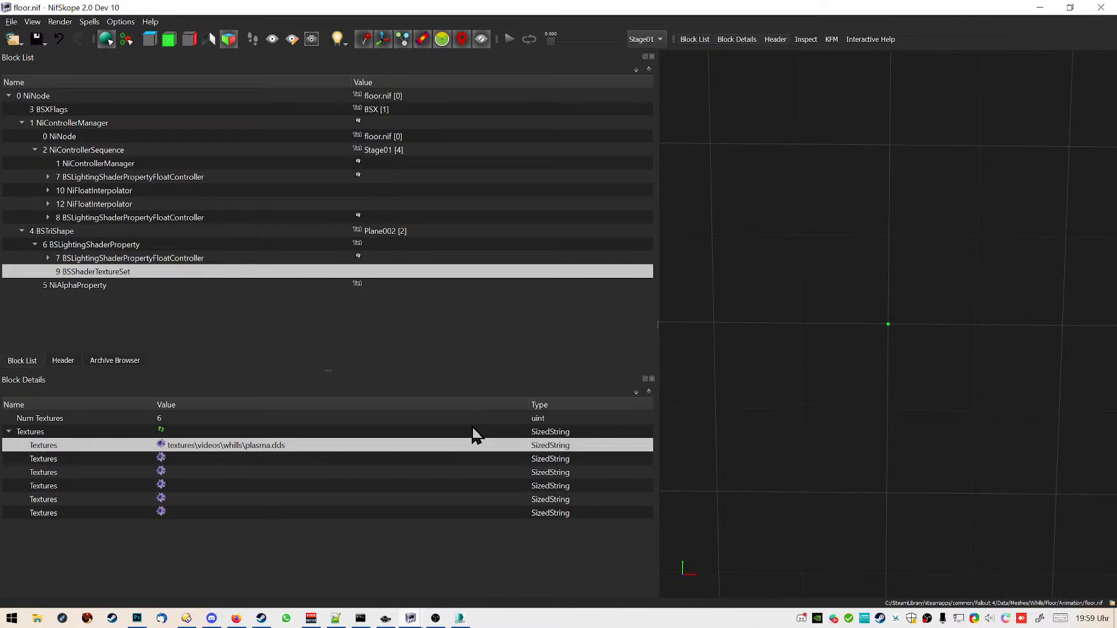
{"action": "left_click", "coordinate": [116, 110]}
{"action": "left_click", "coordinate": [267, 123]}
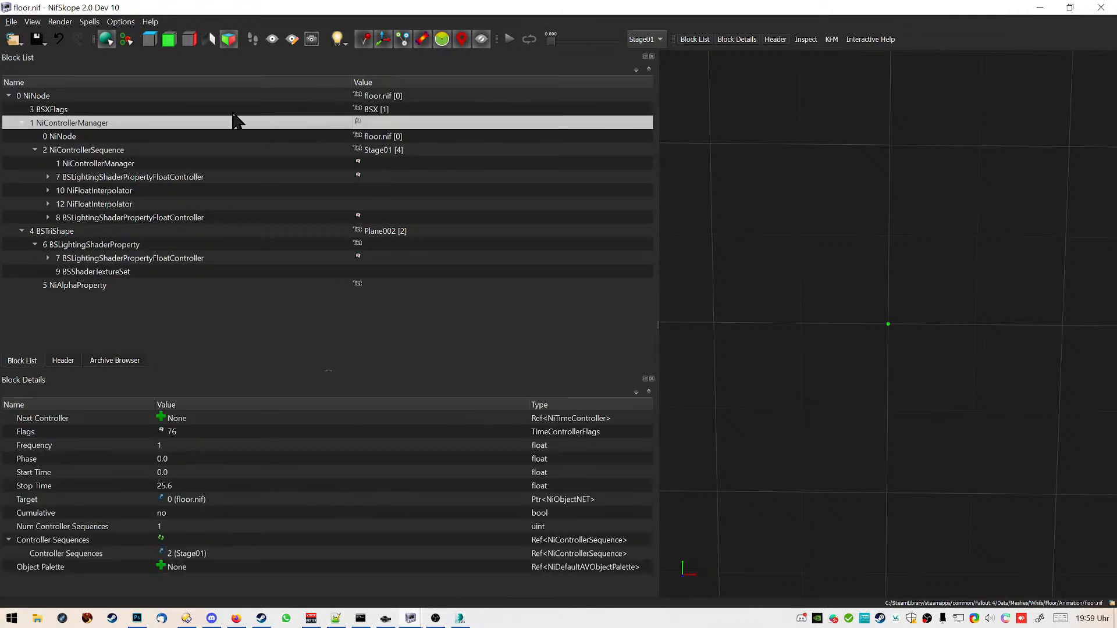
{"action": "left_click", "coordinate": [66, 110]}
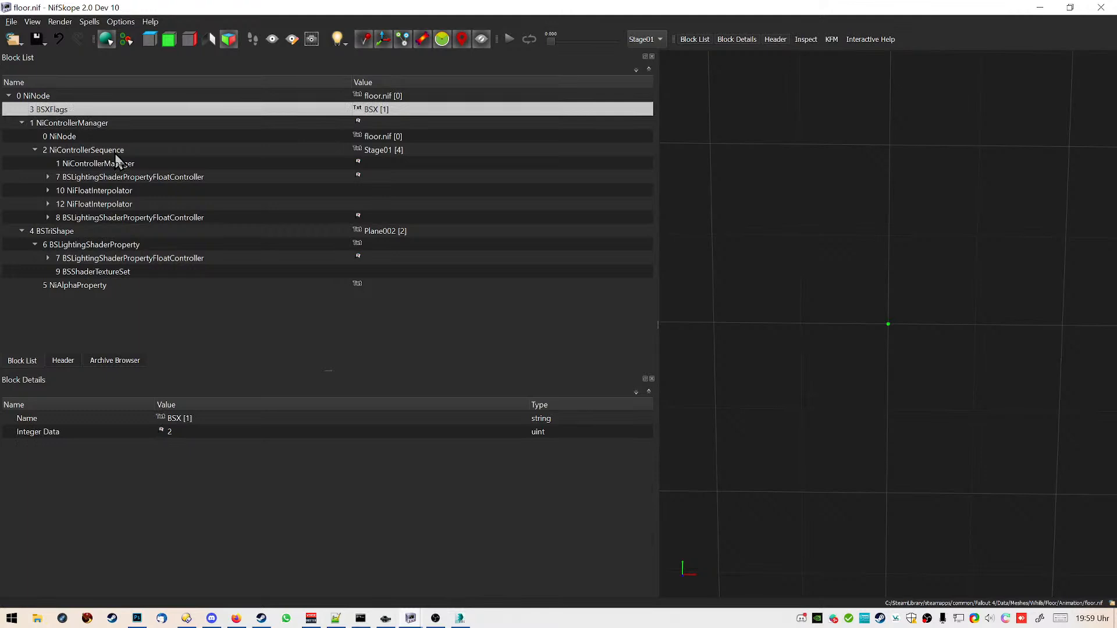
{"action": "left_click", "coordinate": [162, 430]}
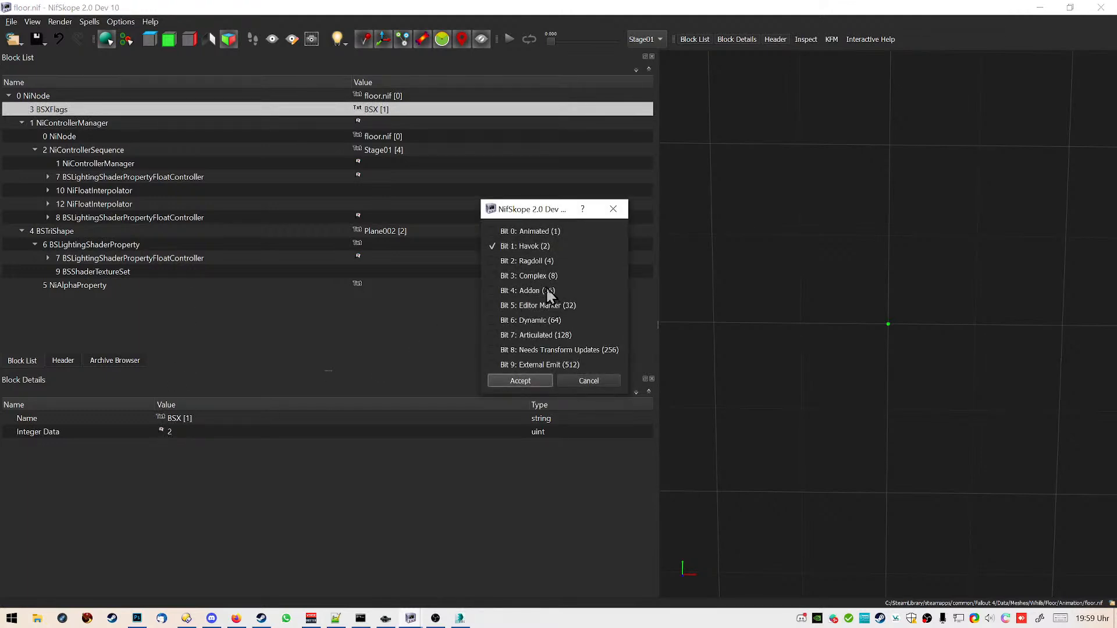
{"action": "left_click", "coordinate": [609, 381]}
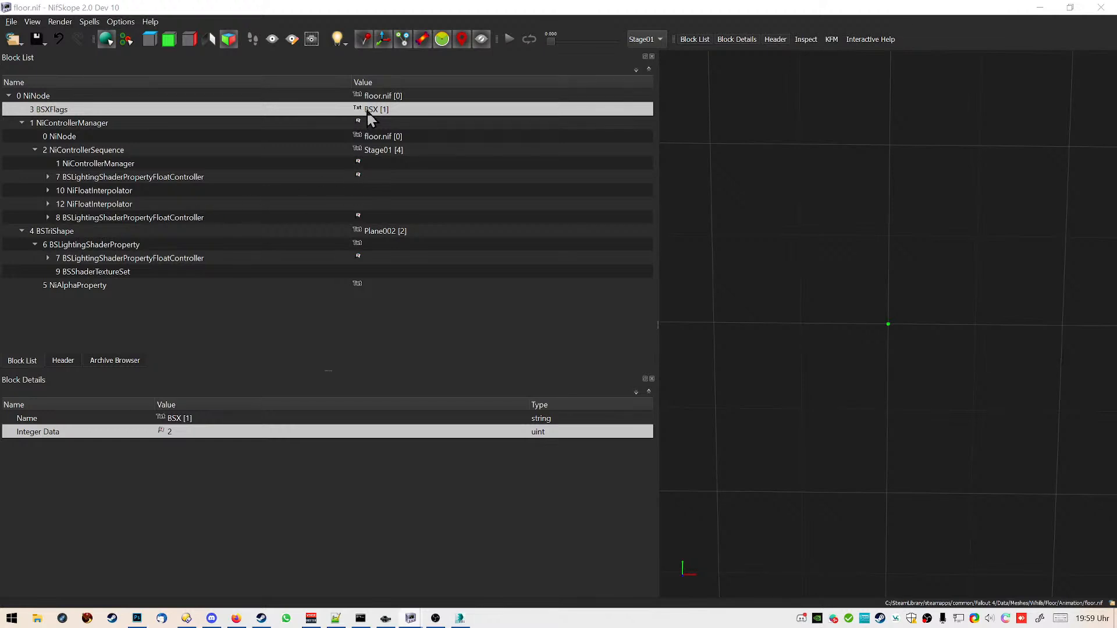
Set the Integer Data of the BSXFlags block to 163
{"action": "double_click", "coordinate": [186, 431]}
{"action": "type", "text": "162"}
{"action": "key", "text": "Return"}
{"action": "double_click", "coordinate": [206, 433]}
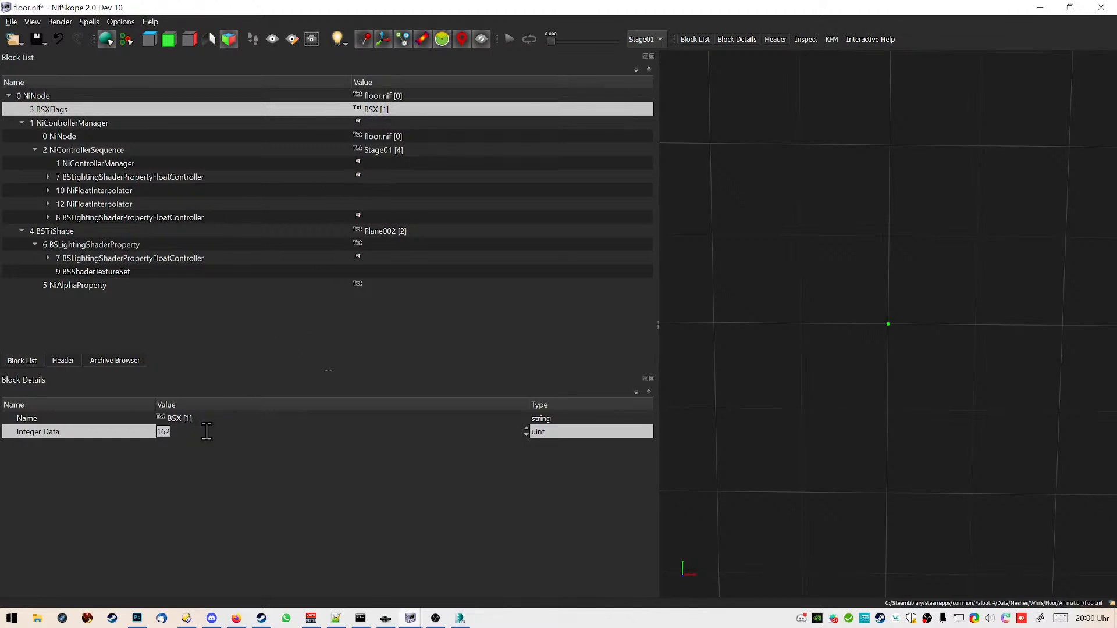
{"action": "key", "text": "BackSpace"}
{"action": "type", "text": "3"}
{"action": "key", "text": "Return"}
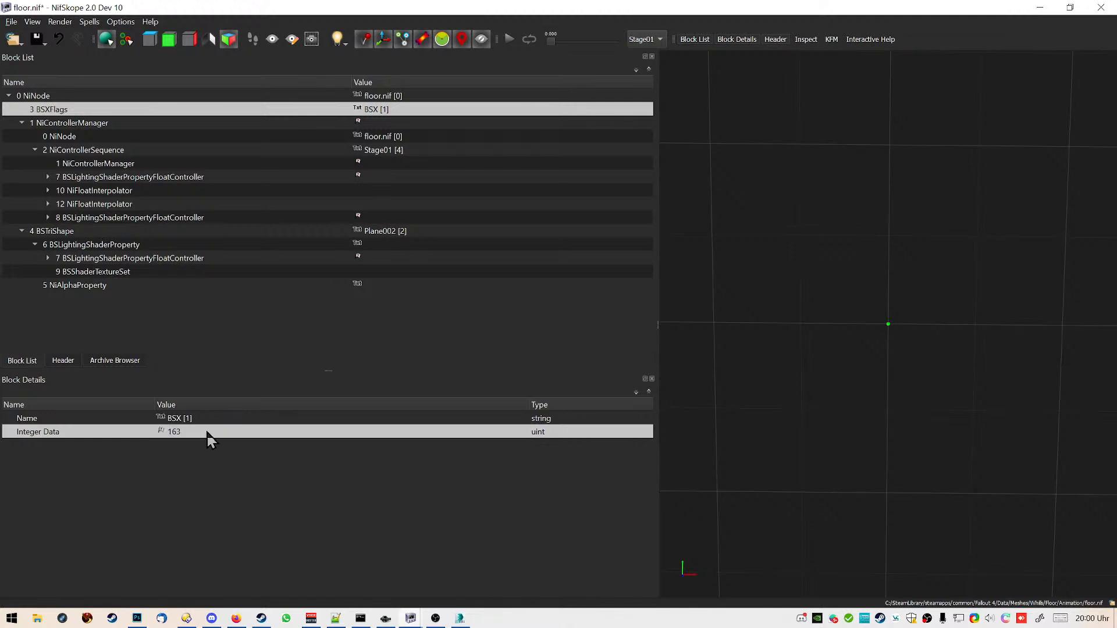
Select the floor plane and scrub the Stage01 animation forward to preview its plasma texture
{"action": "left_click", "coordinate": [814, 299]}
{"action": "left_click", "coordinate": [690, 215]}
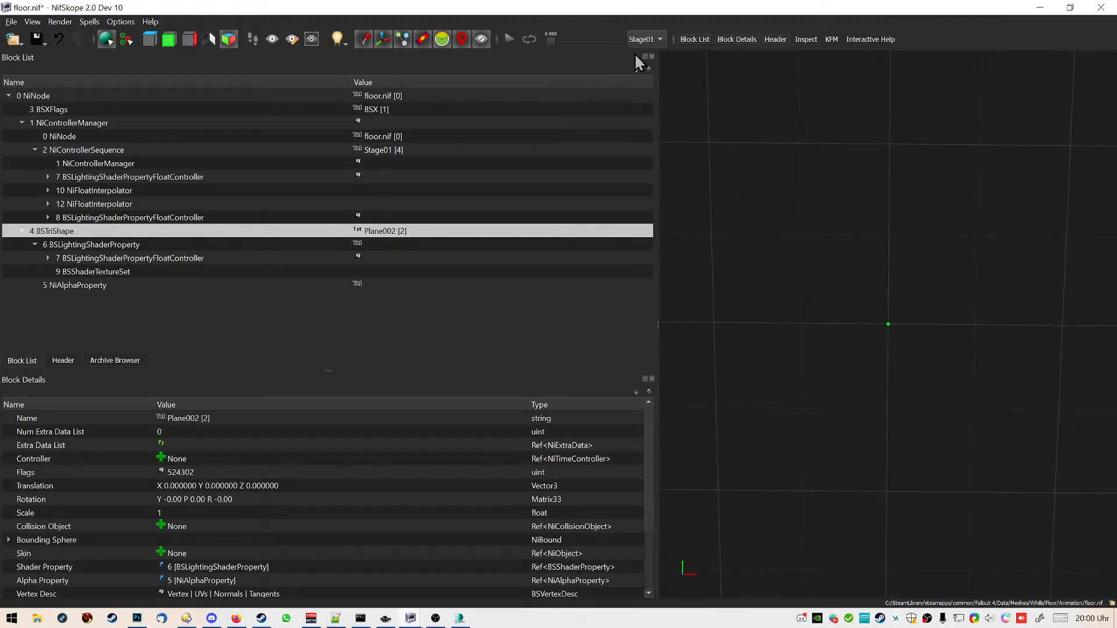
{"action": "left_click_drag", "start_coordinate": [551, 41], "coordinate": [574, 41]}
Turn off the Havok and Editor Marker bits in the BSXFlags block and save floor.nif
{"action": "left_click", "coordinate": [51, 110]}
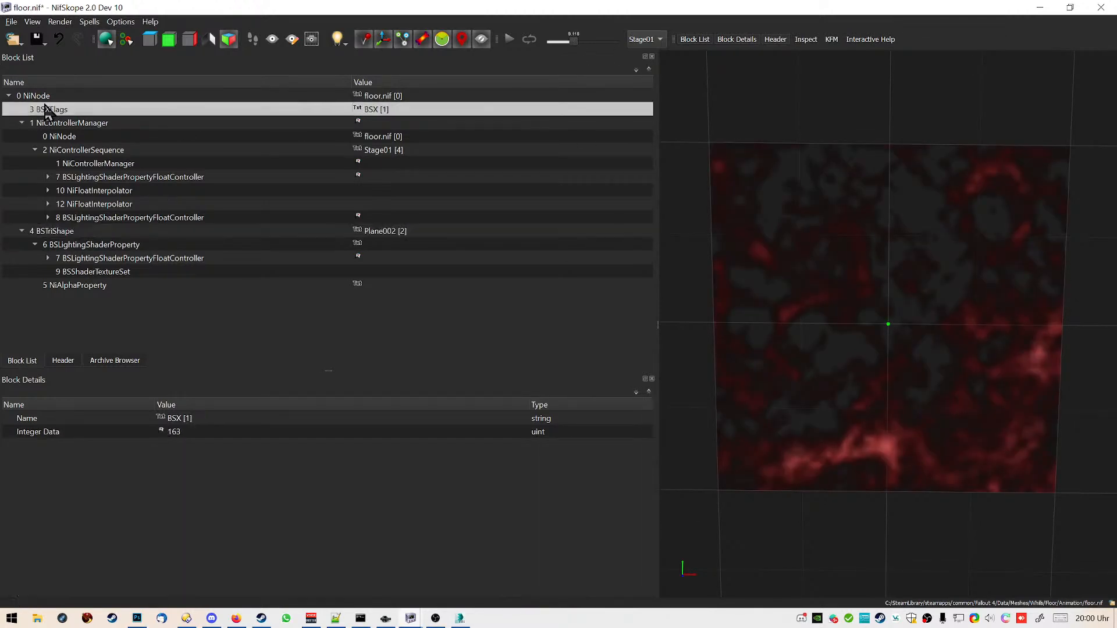
{"action": "left_click", "coordinate": [161, 430]}
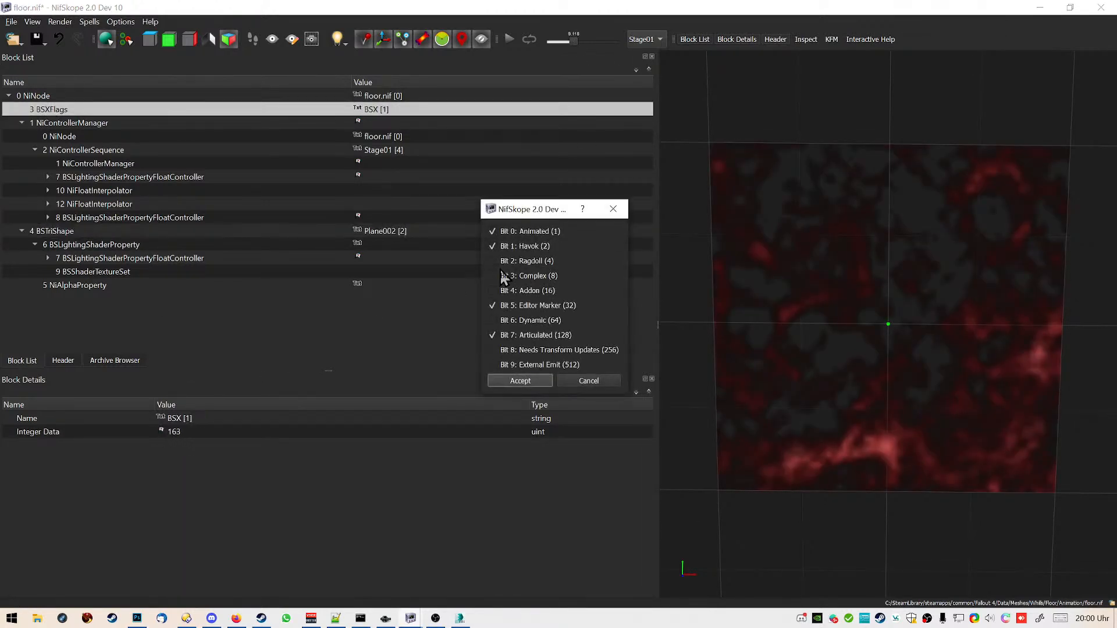
{"action": "left_click", "coordinate": [541, 247]}
{"action": "left_click", "coordinate": [559, 305]}
{"action": "left_click", "coordinate": [544, 380]}
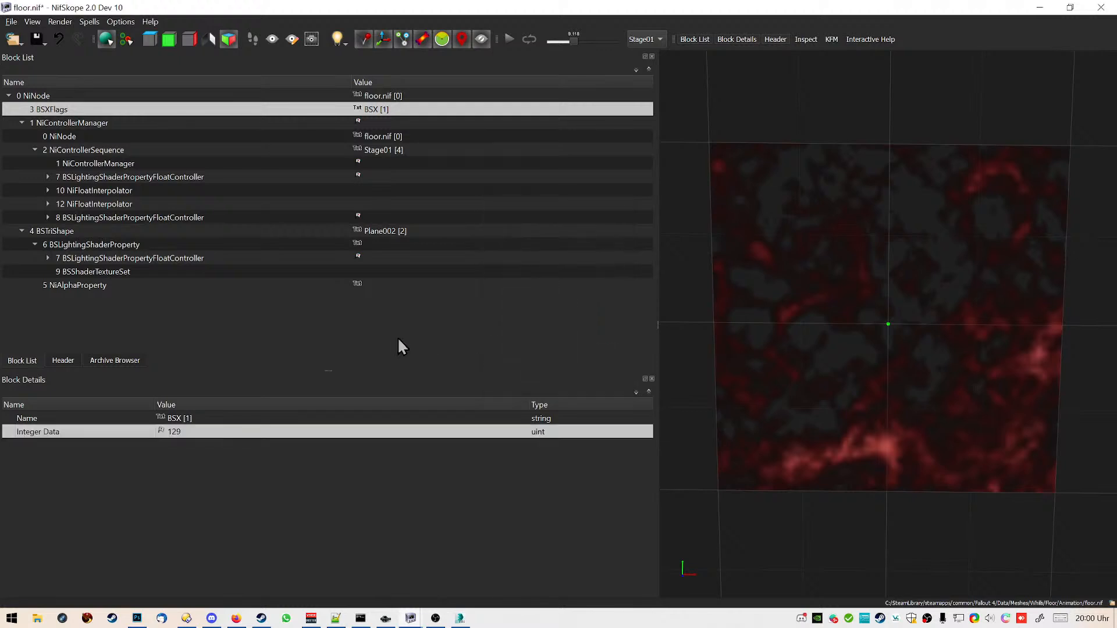
{"action": "left_click", "coordinate": [37, 41]}
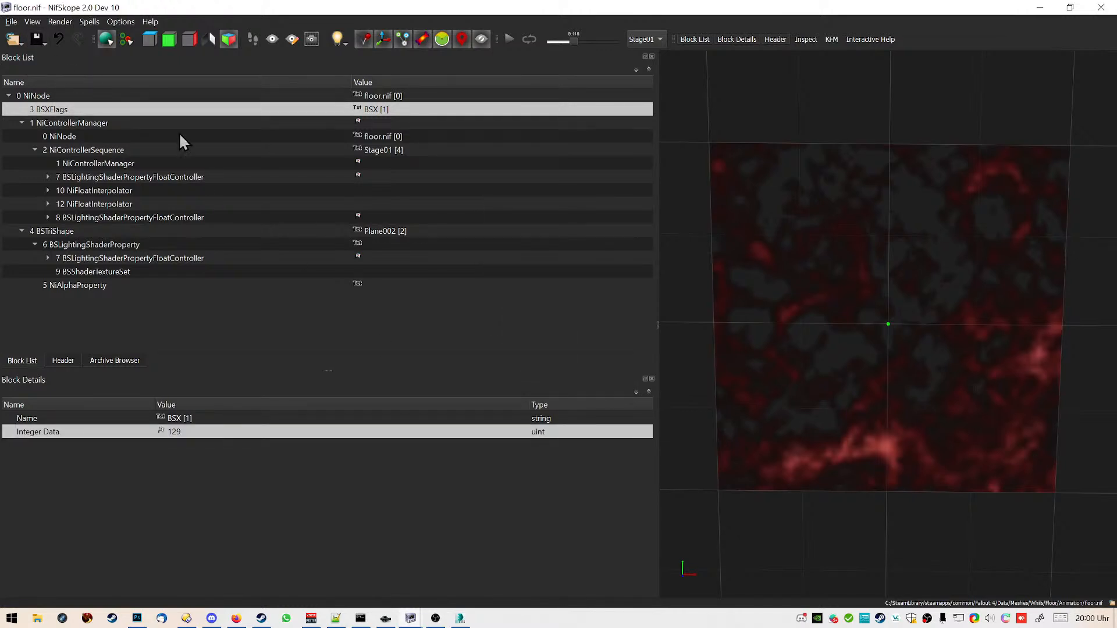
Close the leftover Layers window of the Creation Kit
{"action": "left_click", "coordinate": [186, 618]}
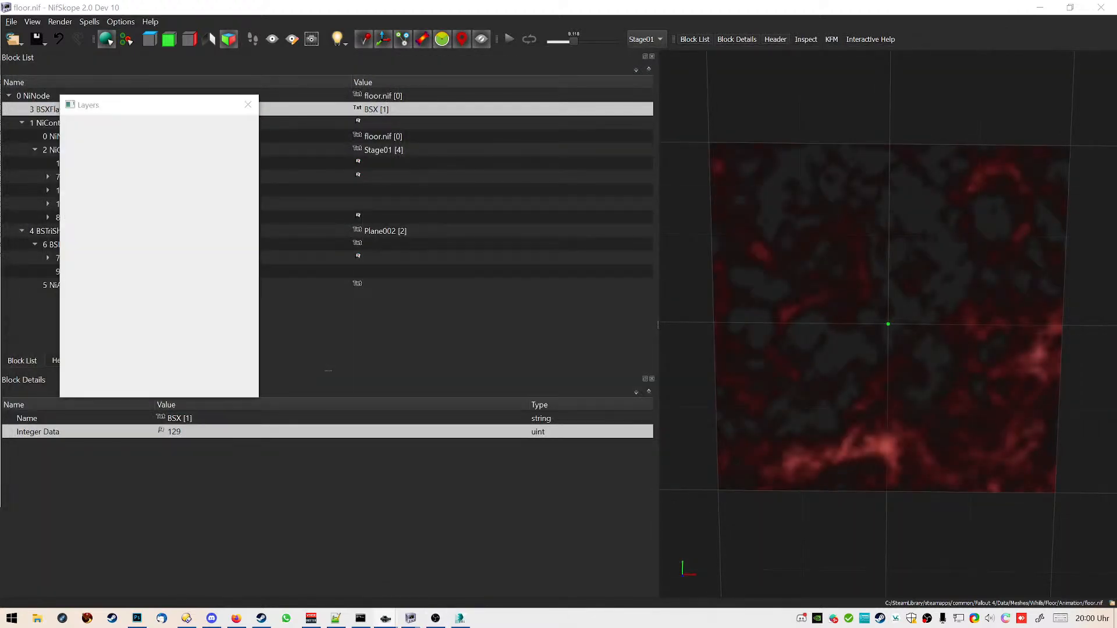
{"action": "left_click", "coordinate": [248, 105]}
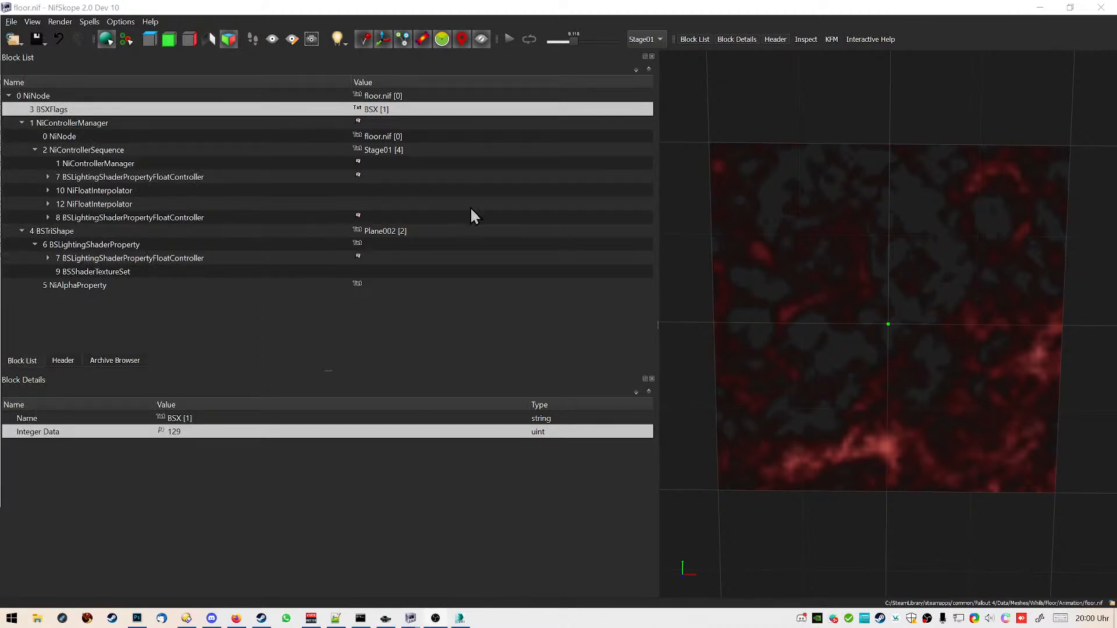
Run the Fix Invalid Block Names sanitize spell on floor.nif
{"action": "left_click", "coordinate": [60, 23]}
{"action": "left_click", "coordinate": [88, 22]}
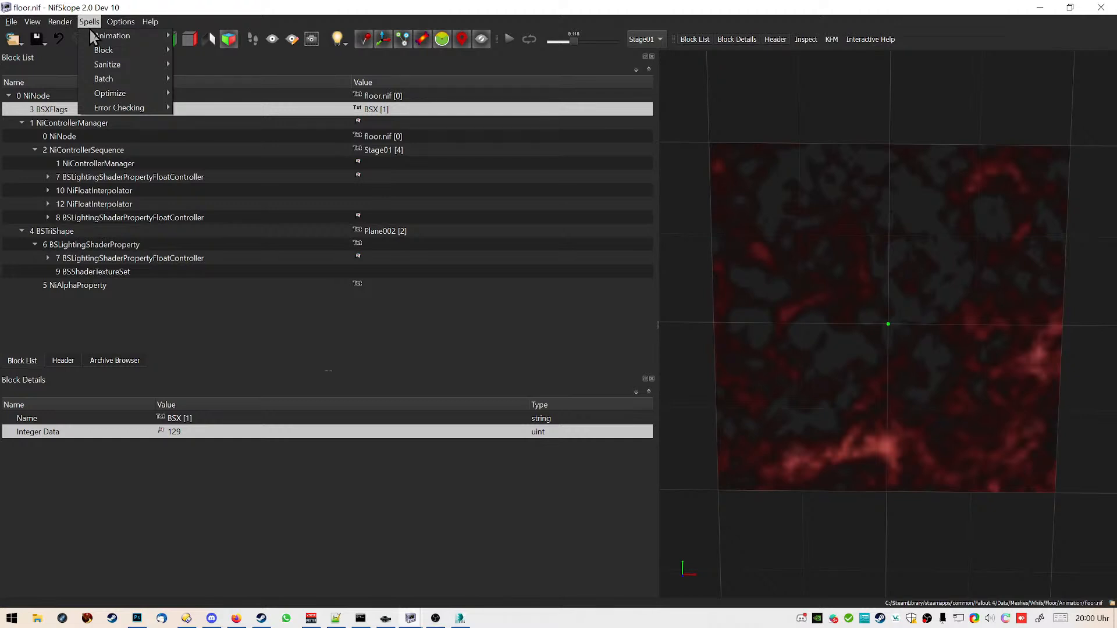
{"action": "mouse_move", "coordinate": [116, 65]}
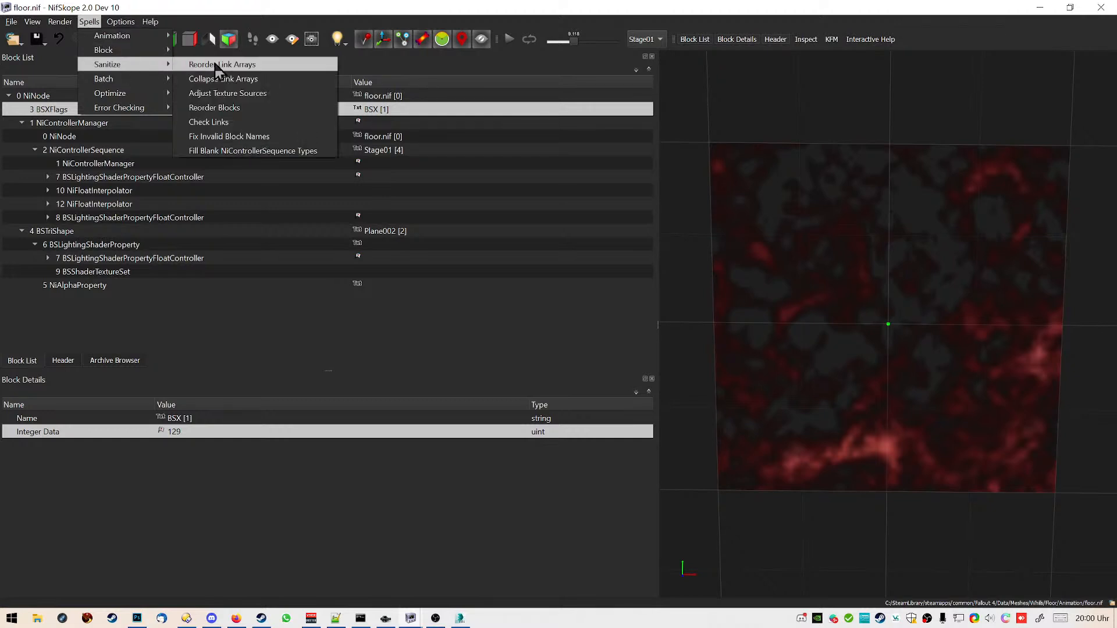
{"action": "left_click", "coordinate": [304, 137]}
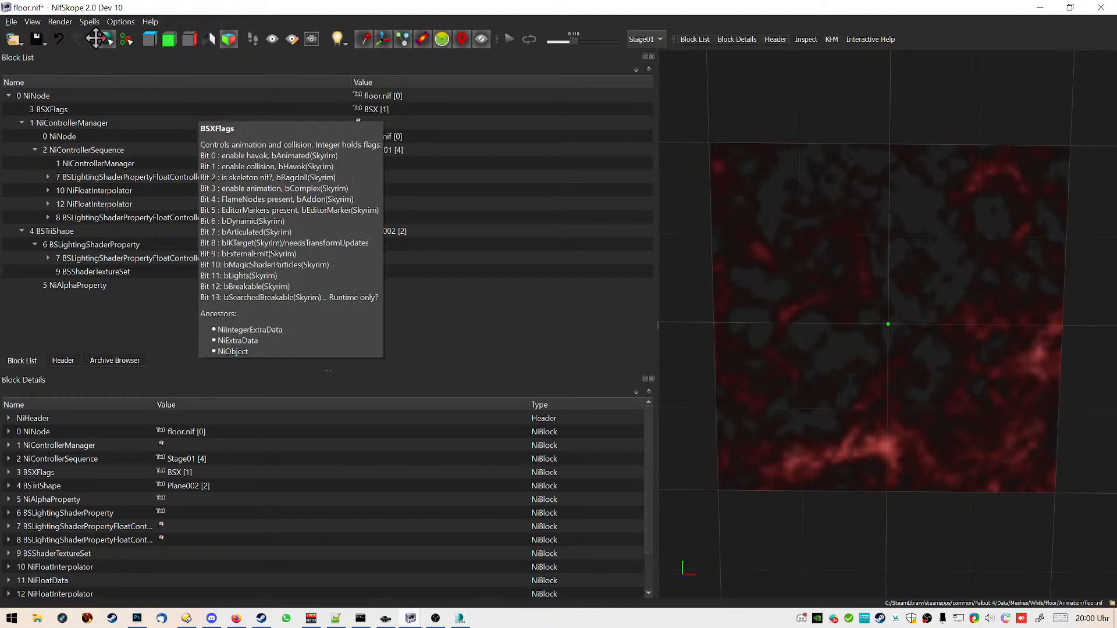
{"action": "left_click", "coordinate": [96, 25]}
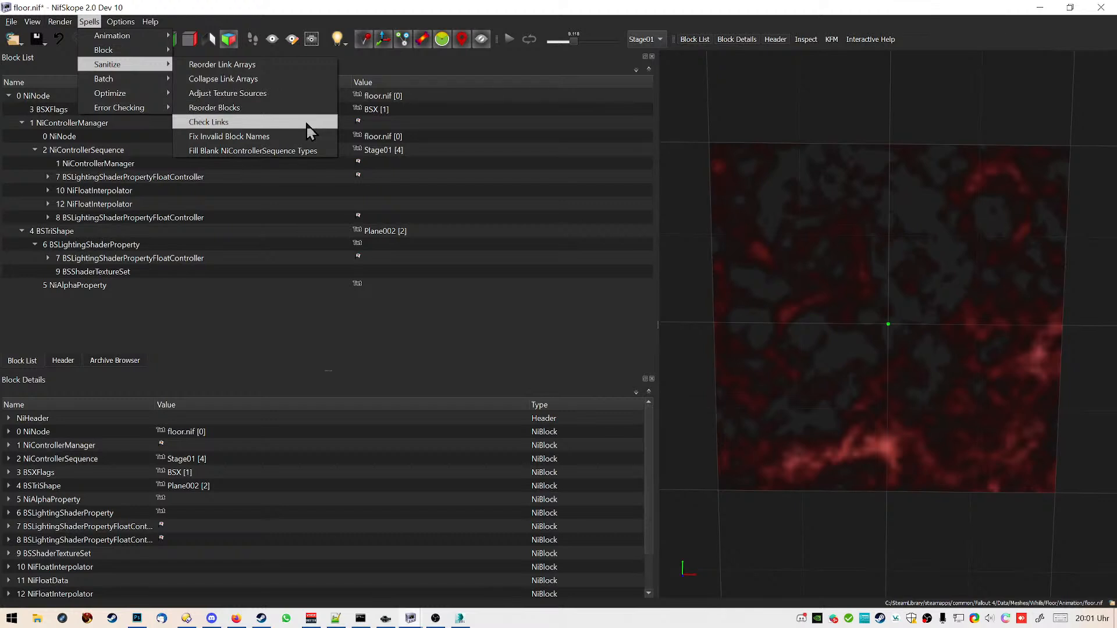
{"action": "left_click", "coordinate": [290, 153]}
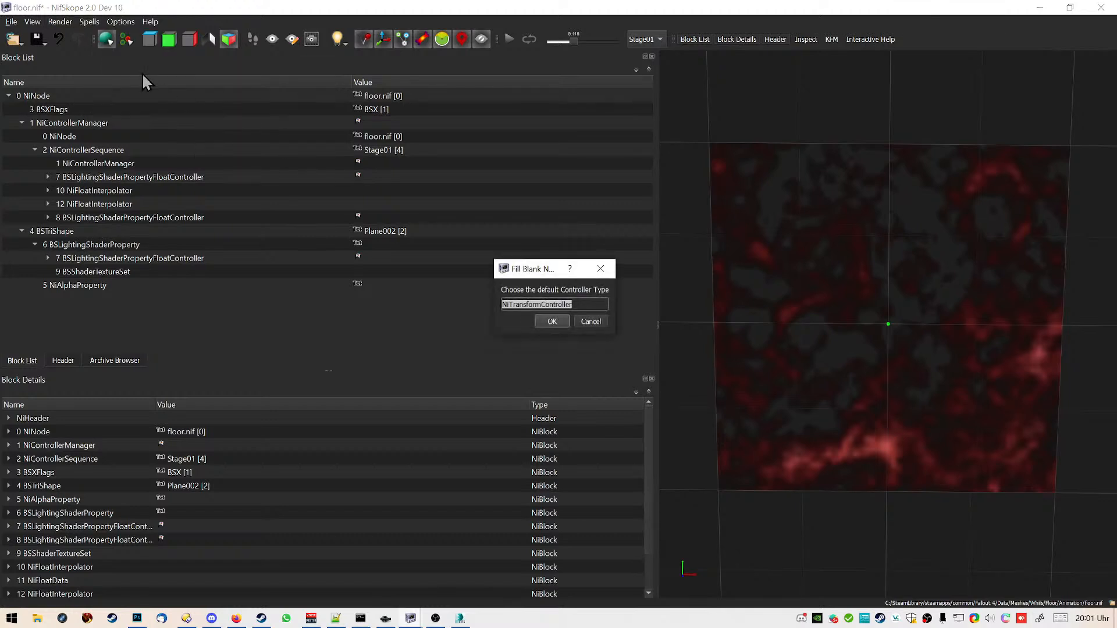
{"action": "left_click", "coordinate": [595, 321]}
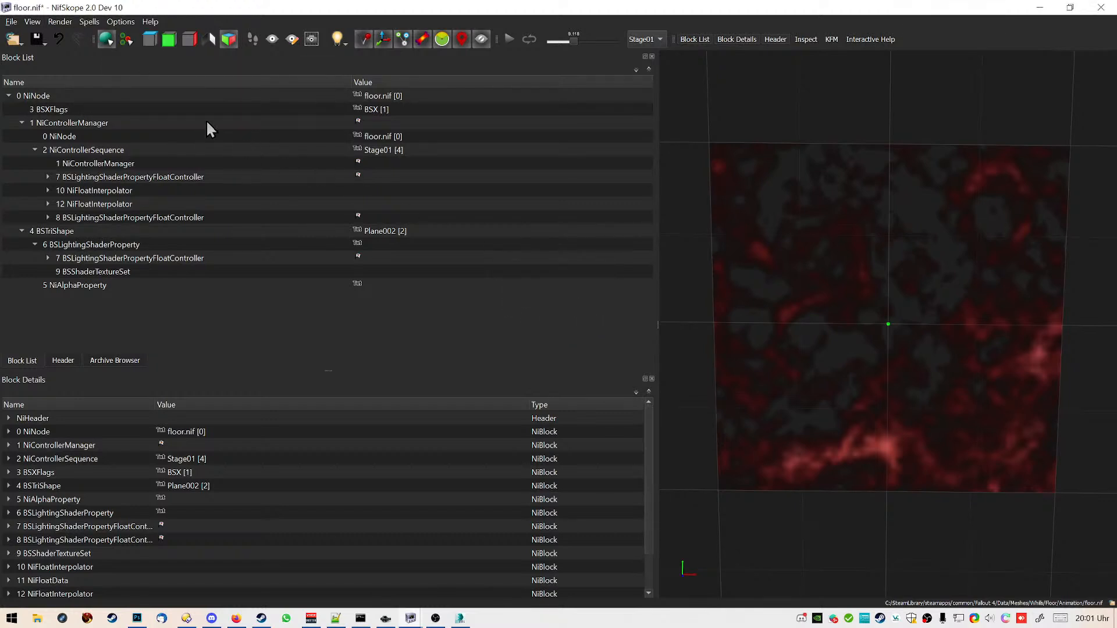
Run the Collapse Link Arrays sanitize spell and save floor.nif
{"action": "left_click", "coordinate": [93, 23]}
{"action": "mouse_move", "coordinate": [117, 66]}
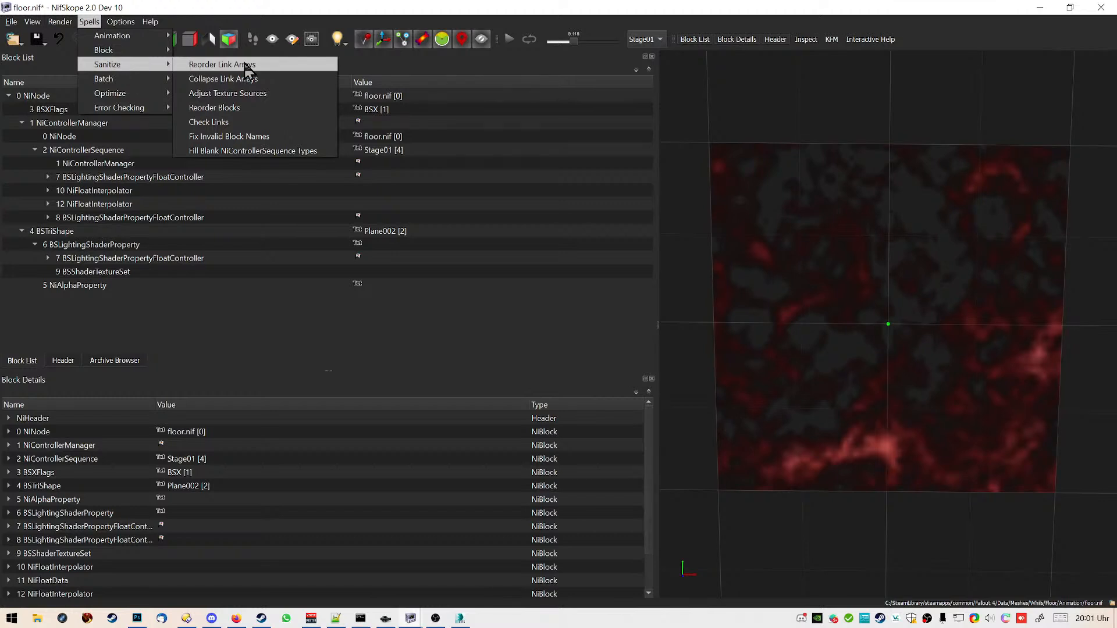
{"action": "mouse_move", "coordinate": [126, 91]}
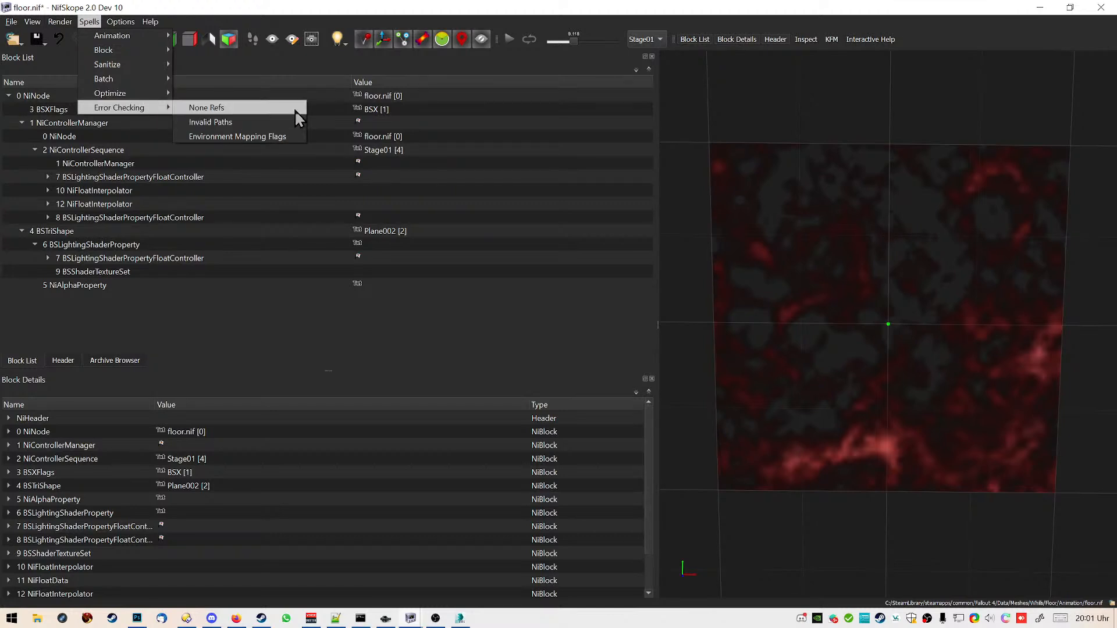
{"action": "mouse_move", "coordinate": [142, 39]}
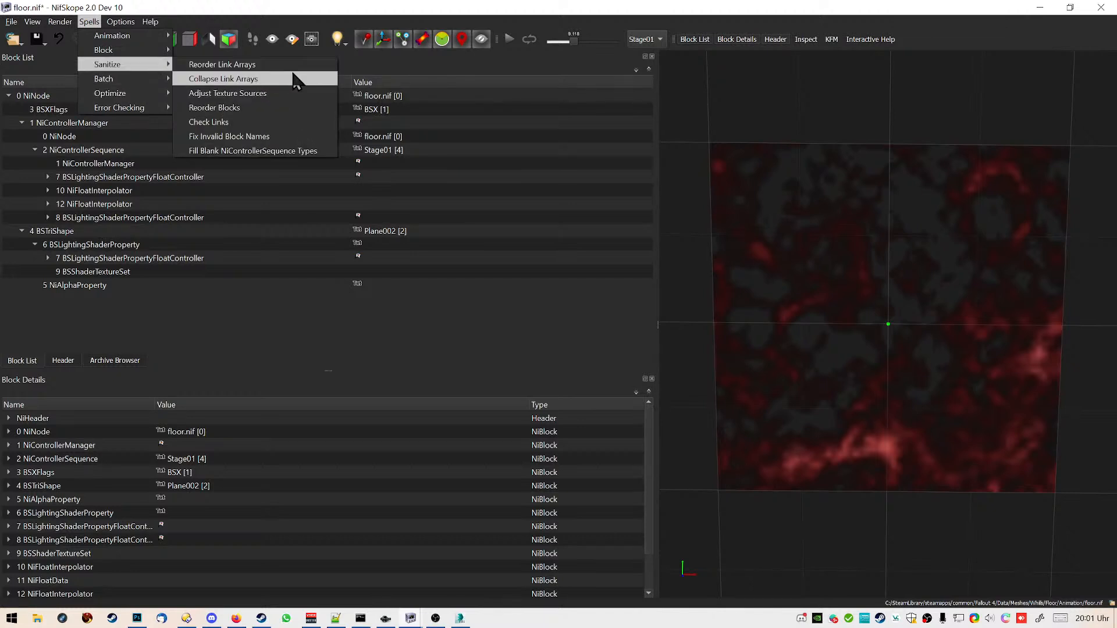
{"action": "left_click", "coordinate": [294, 78]}
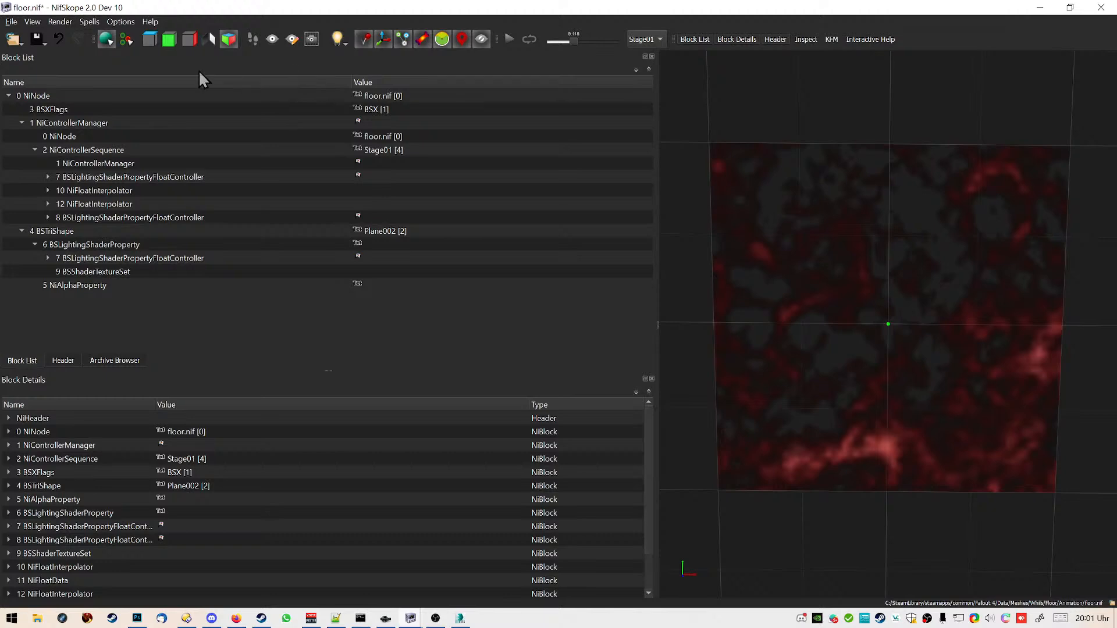
{"action": "left_click", "coordinate": [36, 39]}
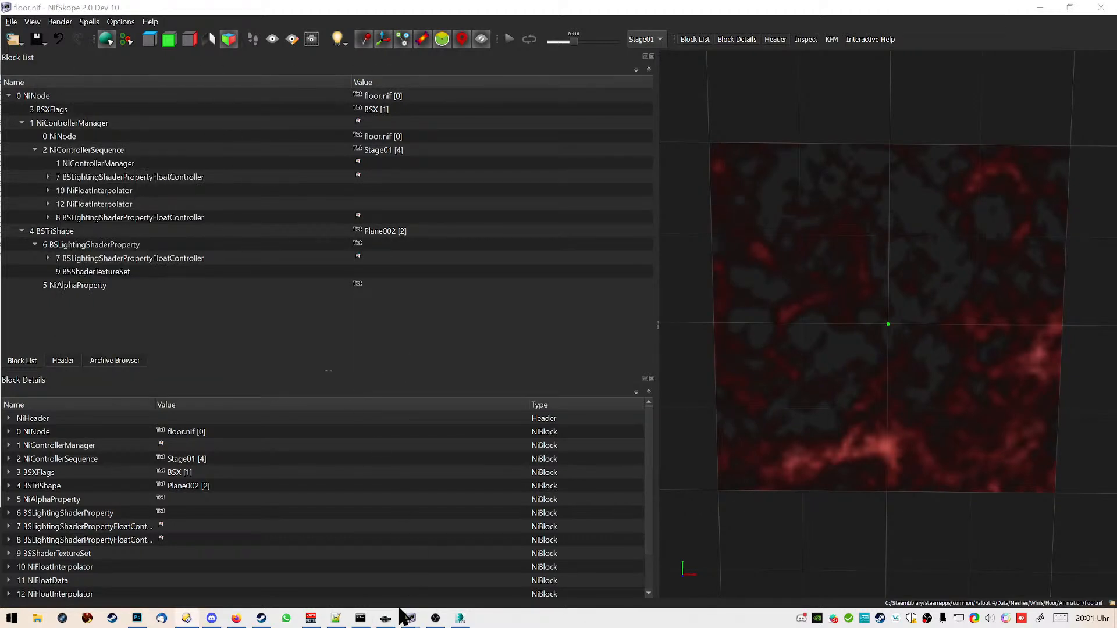
Switch to the Creation Kit, cancel the Static form of wh_hellfloorAnim and save the Whispering Hills.esp plugin
{"action": "left_click", "coordinate": [406, 617]}
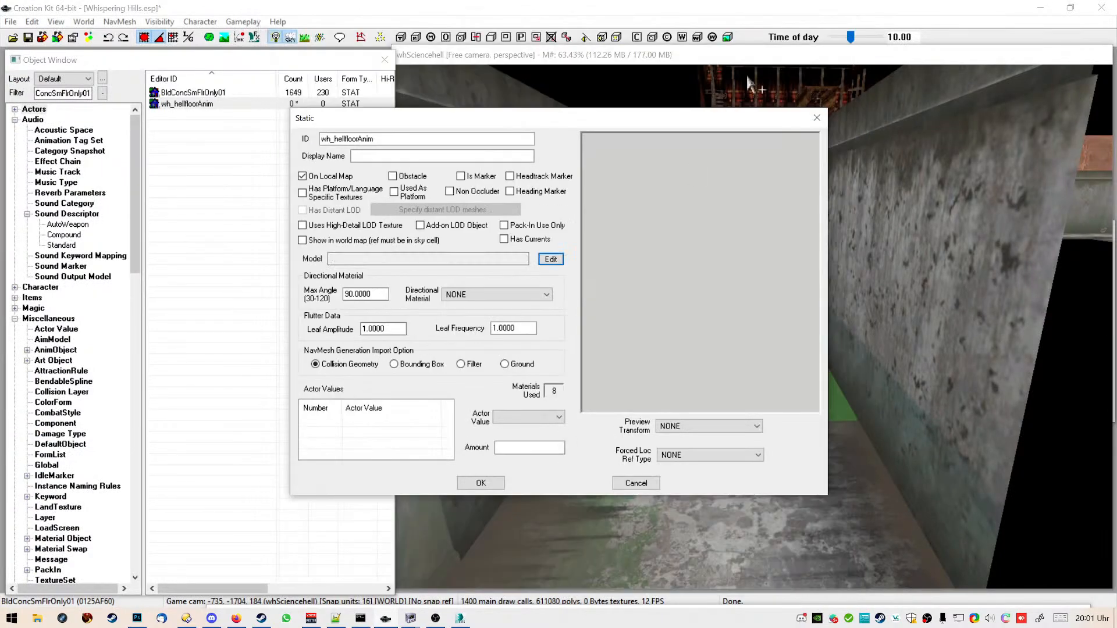
{"action": "left_click", "coordinate": [640, 486]}
{"action": "left_click", "coordinate": [28, 37]}
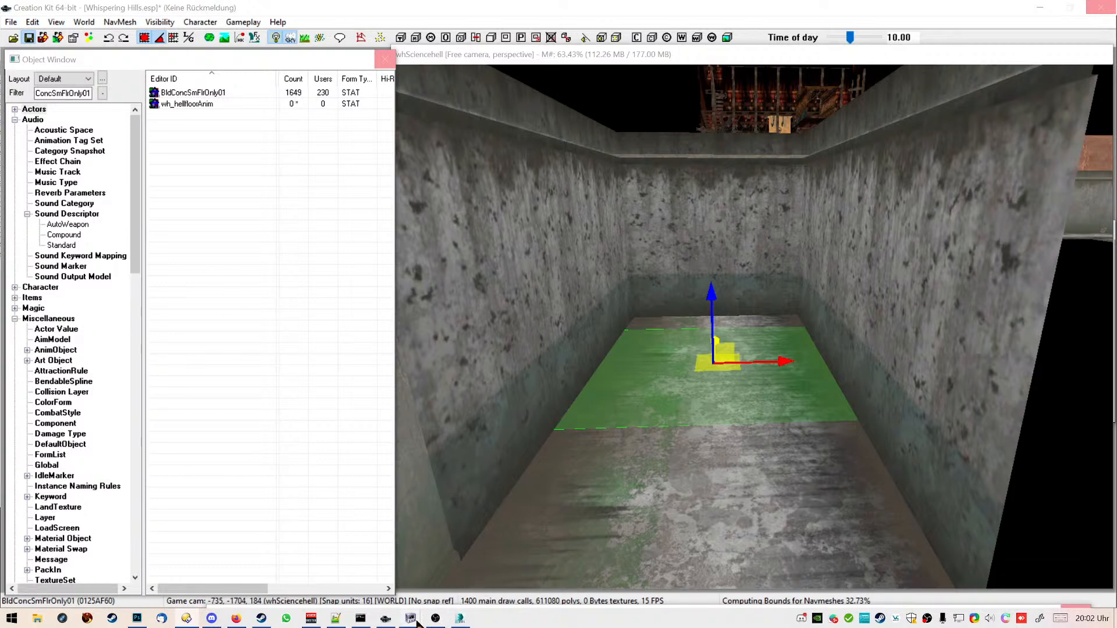
Return to NifSkope and set the Flags of the root NiNode in floor.nif to 14
{"action": "mouse_move", "coordinate": [411, 618]}
{"action": "left_click", "coordinate": [459, 541]}
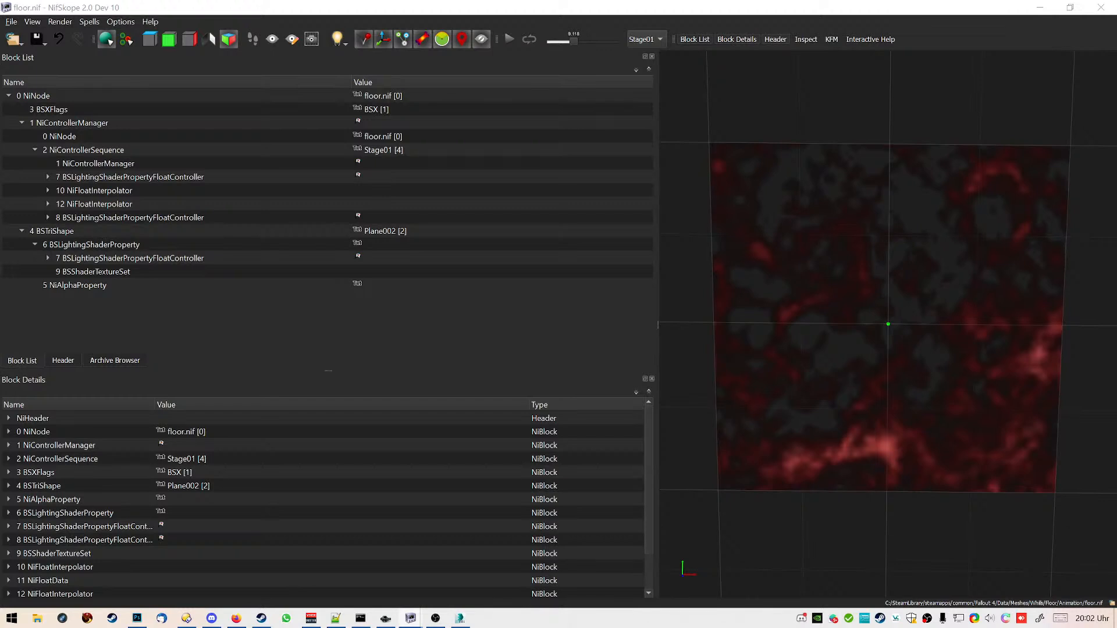
{"action": "left_click", "coordinate": [44, 96]}
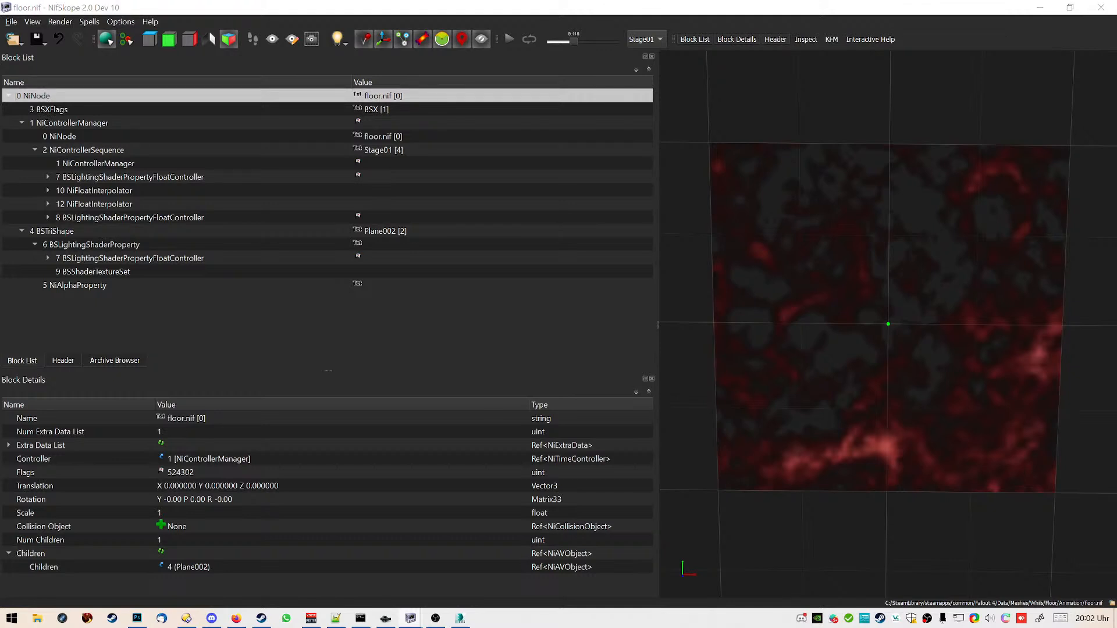
{"action": "double_click", "coordinate": [206, 473]}
{"action": "type", "text": "14"}
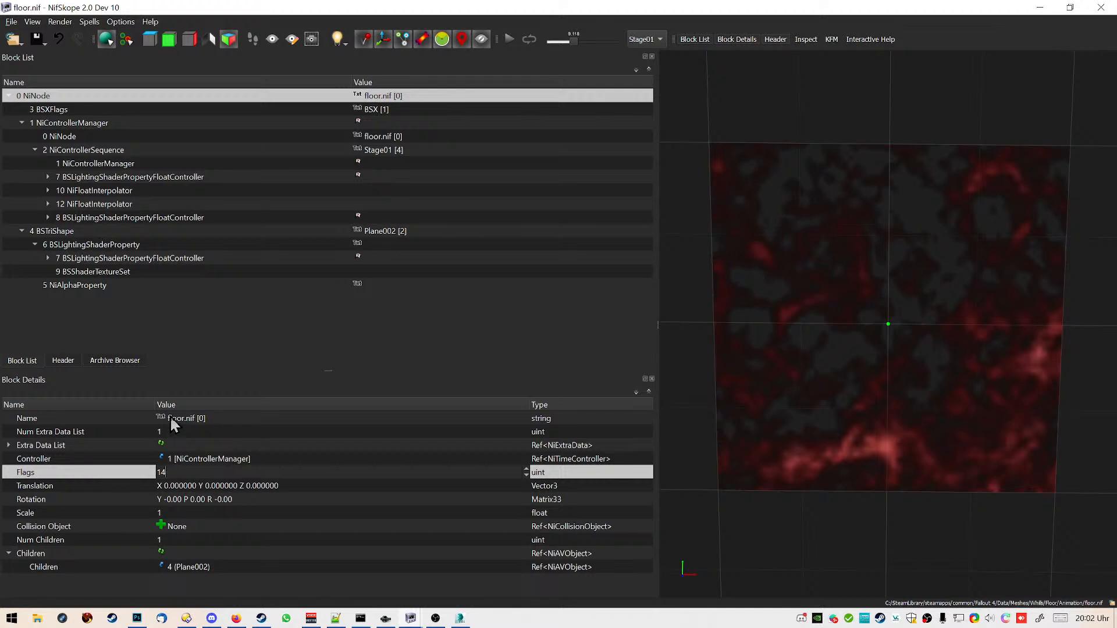
{"action": "key", "text": "Return"}
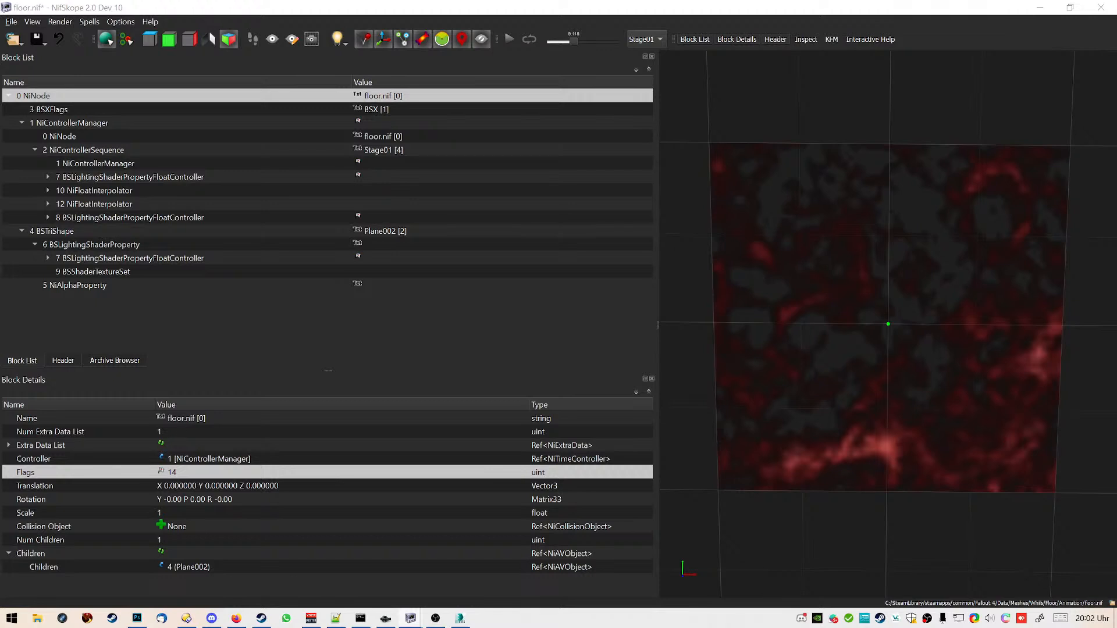
{"action": "left_click", "coordinate": [228, 320]}
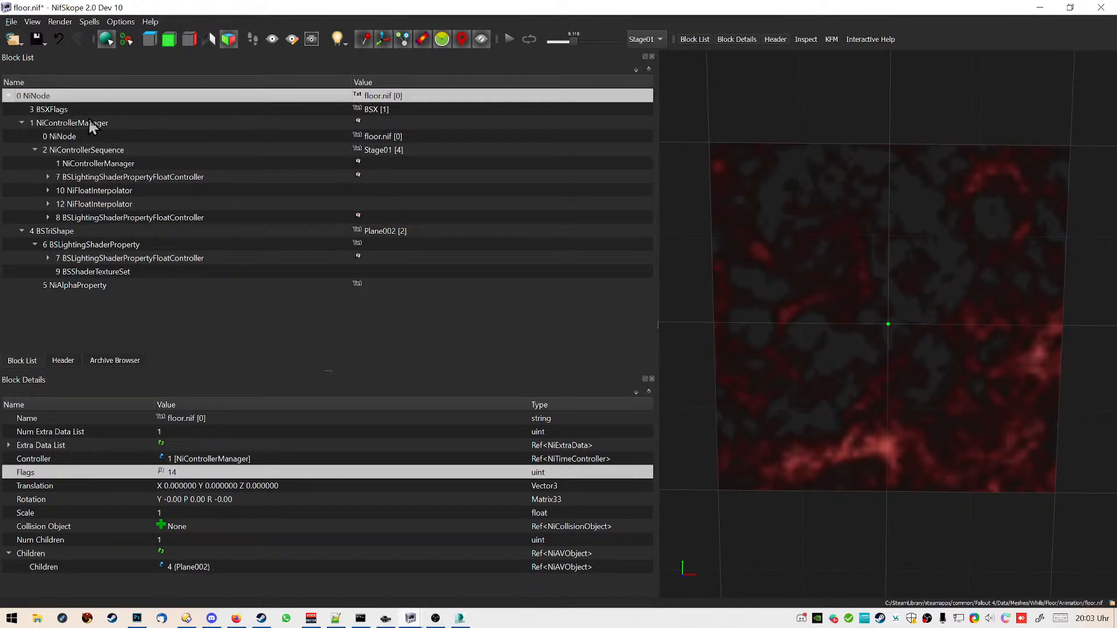
Insert a new NiNode block into floor.nif
{"action": "right_click", "coordinate": [87, 98]}
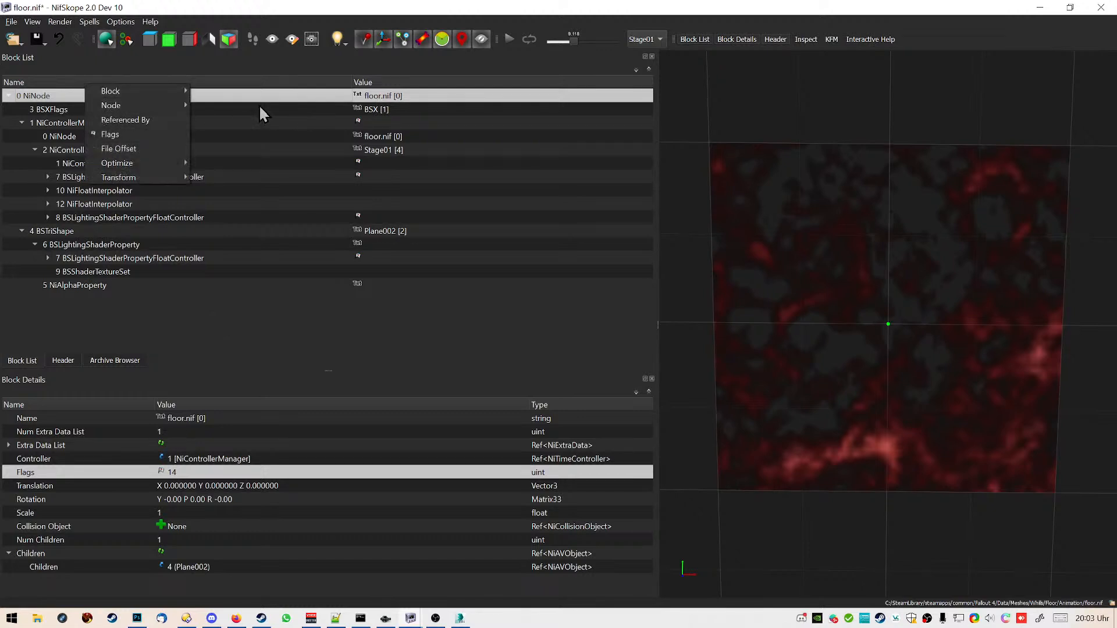
{"action": "mouse_move", "coordinate": [190, 95]}
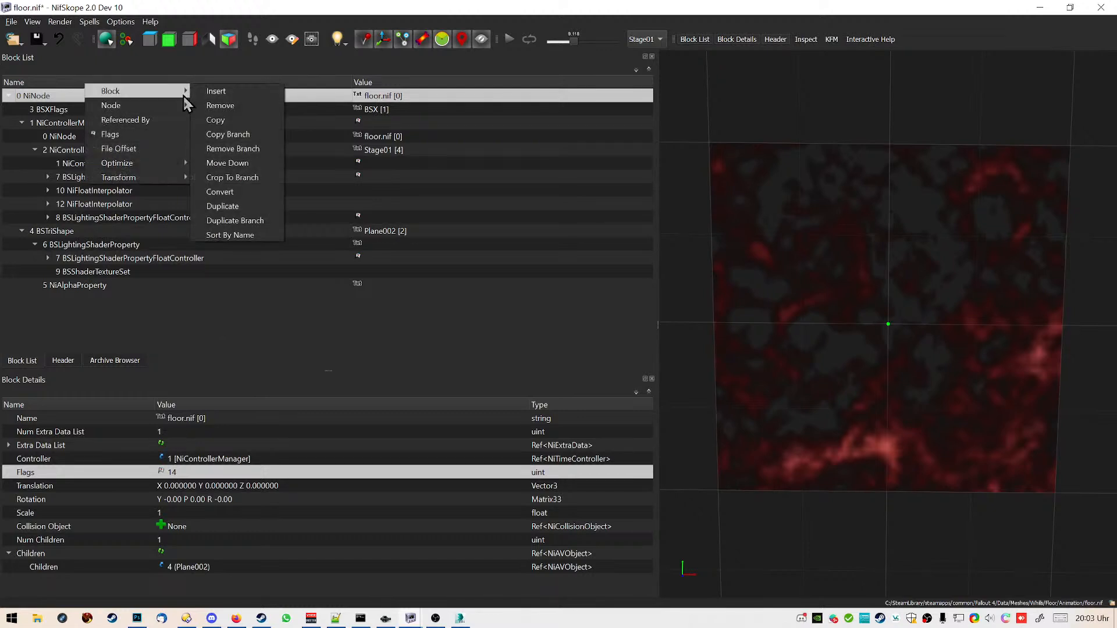
{"action": "left_click", "coordinate": [212, 92]}
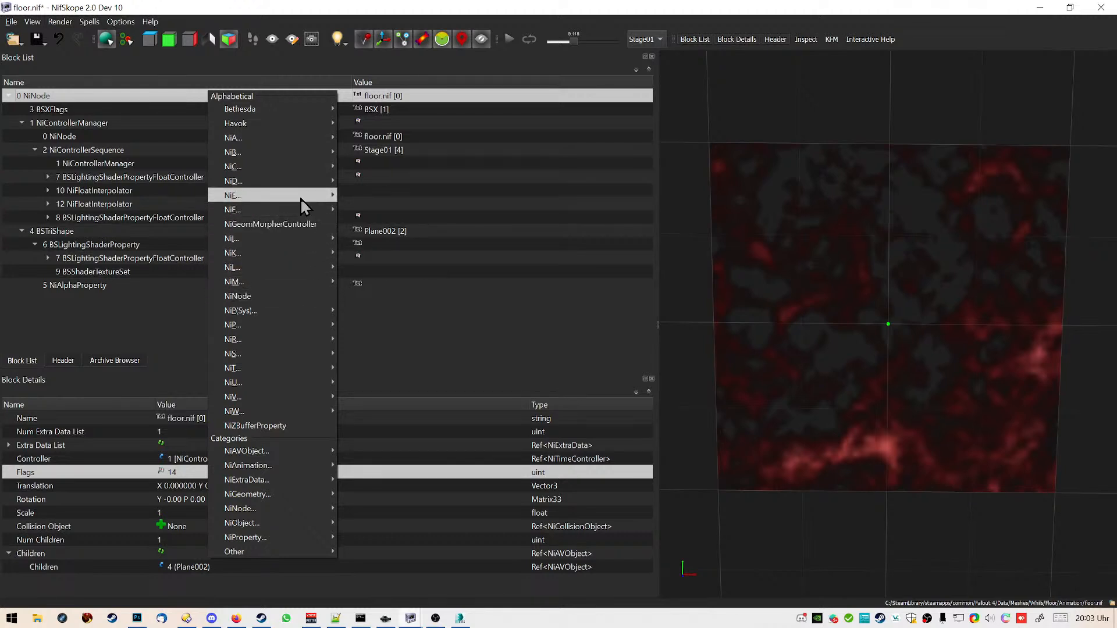
{"action": "left_click", "coordinate": [293, 297]}
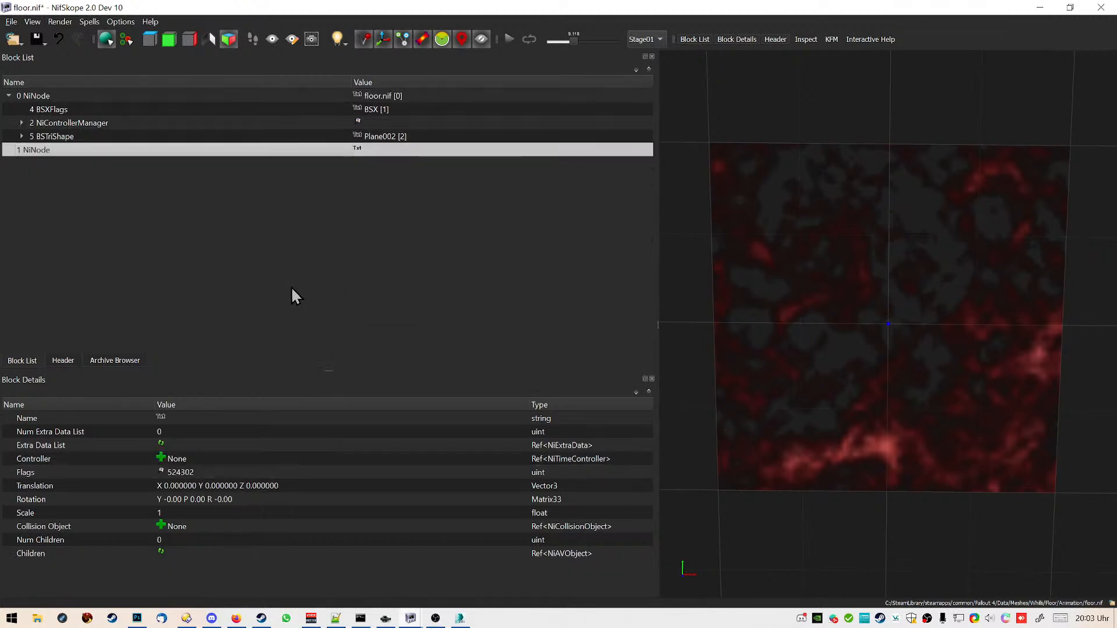
Set the root NiNode's Num Children to 2 and link its second child to block 1, the new NiNode
{"action": "left_click", "coordinate": [41, 96]}
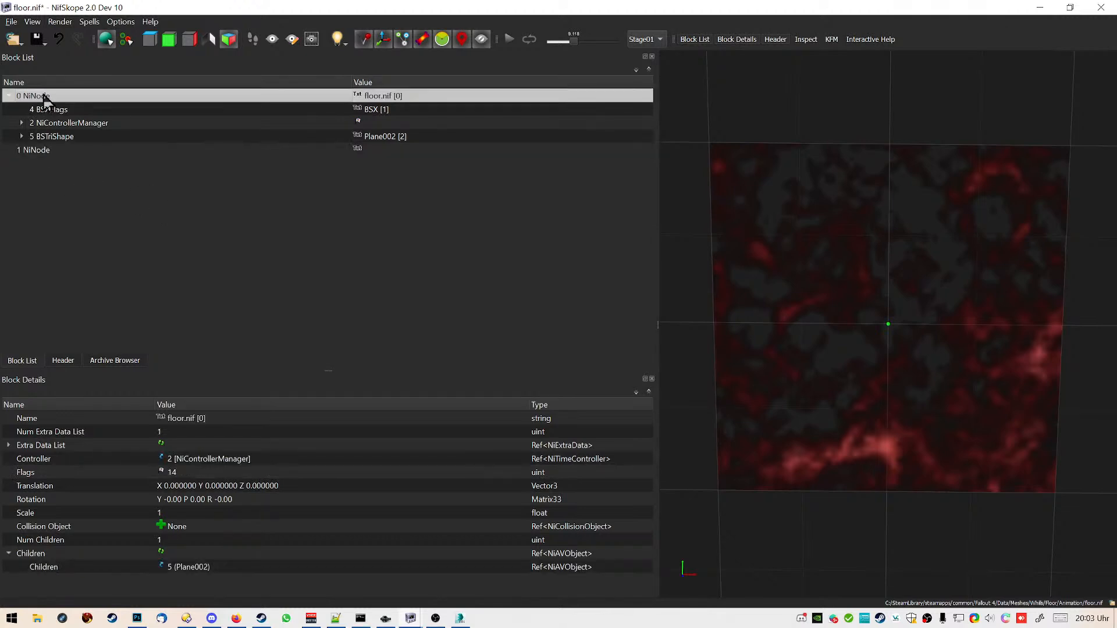
{"action": "double_click", "coordinate": [183, 539]}
{"action": "type", "text": "2"}
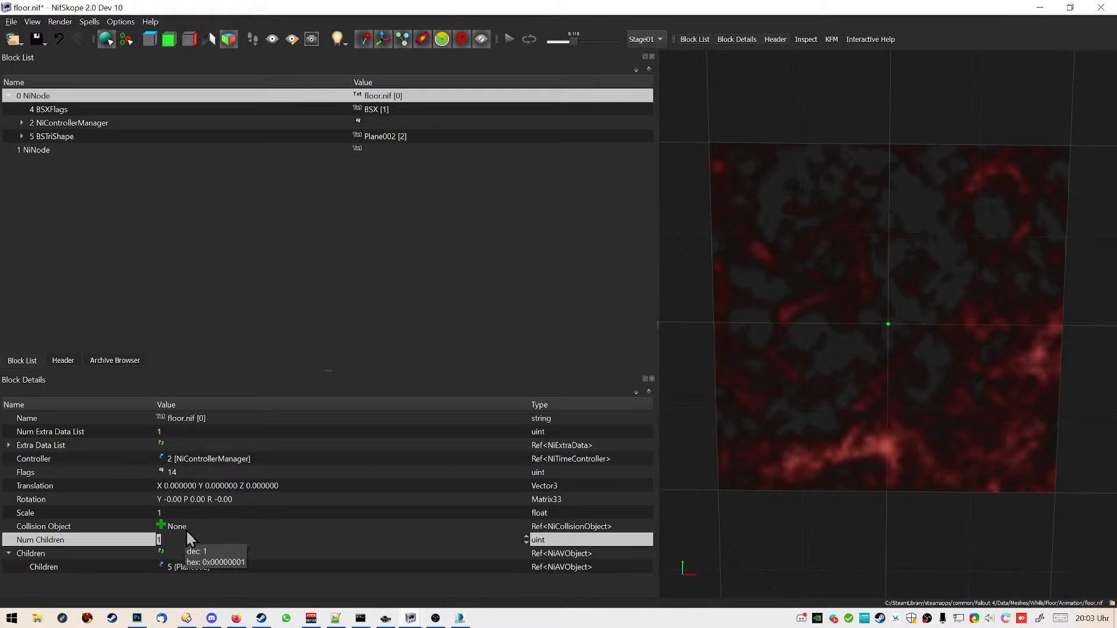
{"action": "key", "text": "Return"}
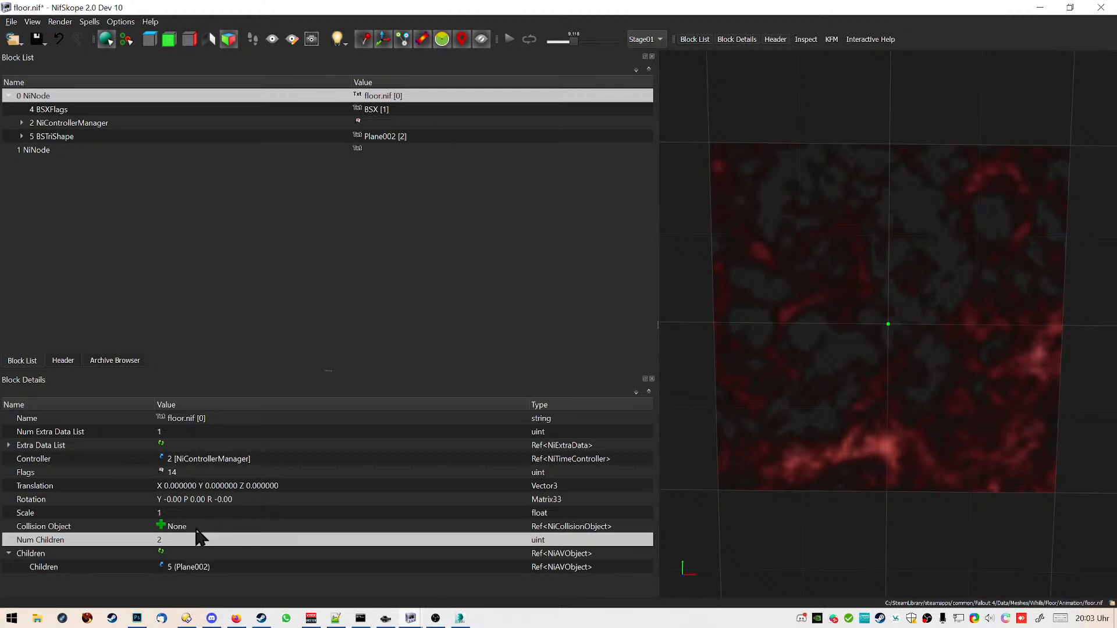
{"action": "left_click", "coordinate": [162, 551]}
{"action": "double_click", "coordinate": [178, 579]}
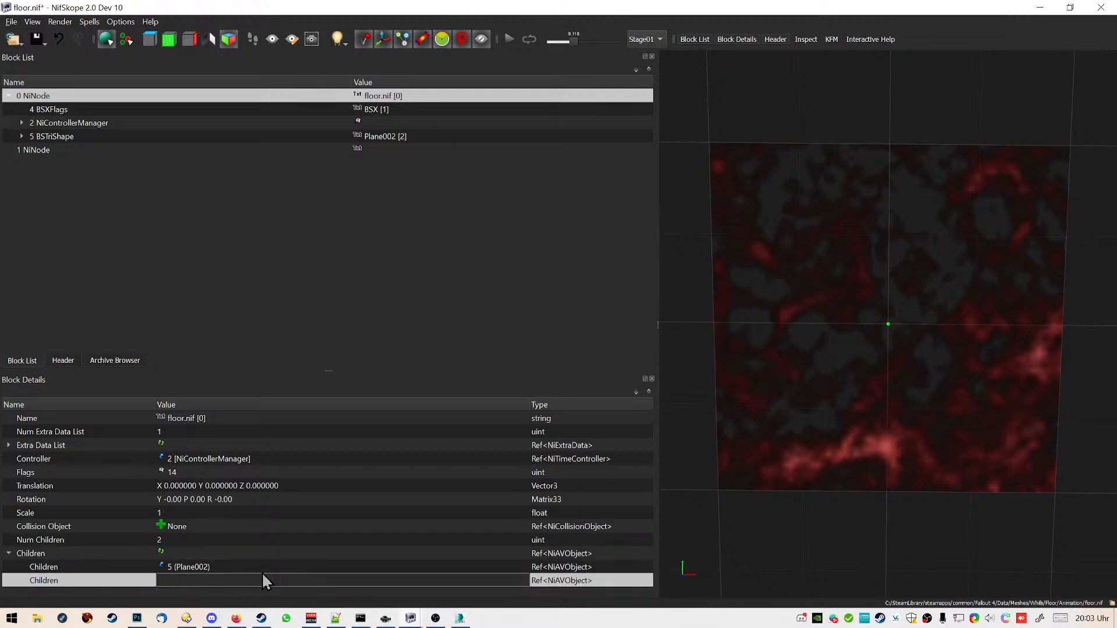
{"action": "type", "text": "1"}
{"action": "key", "text": "Return"}
{"action": "left_click", "coordinate": [268, 532]}
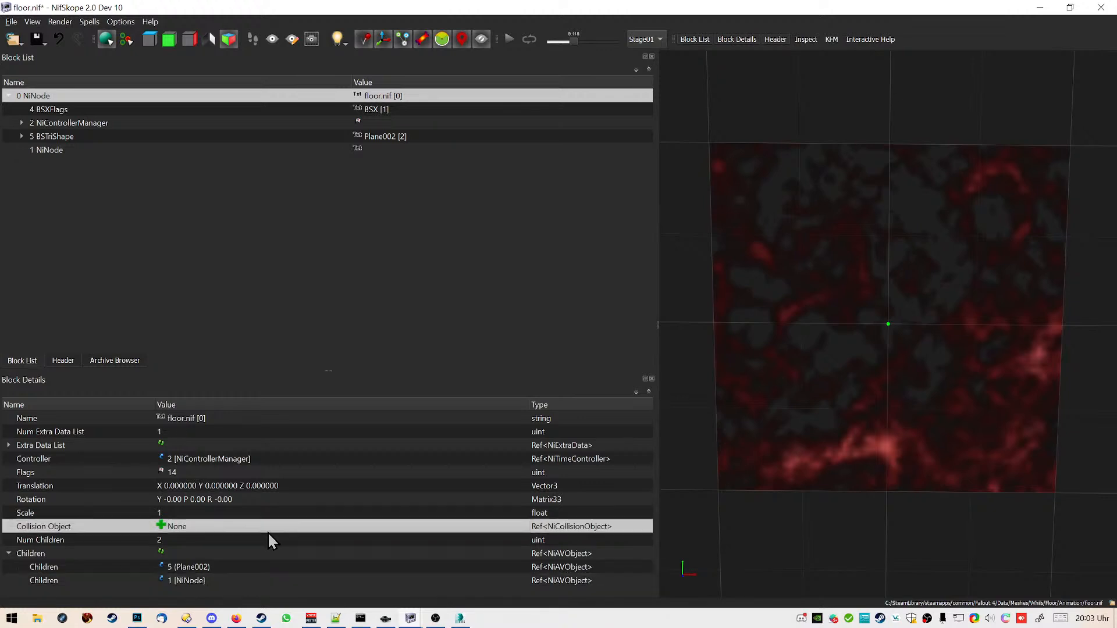
Set the new NiNode's Num Children to 1 and link that child to block 5, the Plane002 BSTriShape
{"action": "left_click", "coordinate": [51, 148]}
{"action": "double_click", "coordinate": [238, 541]}
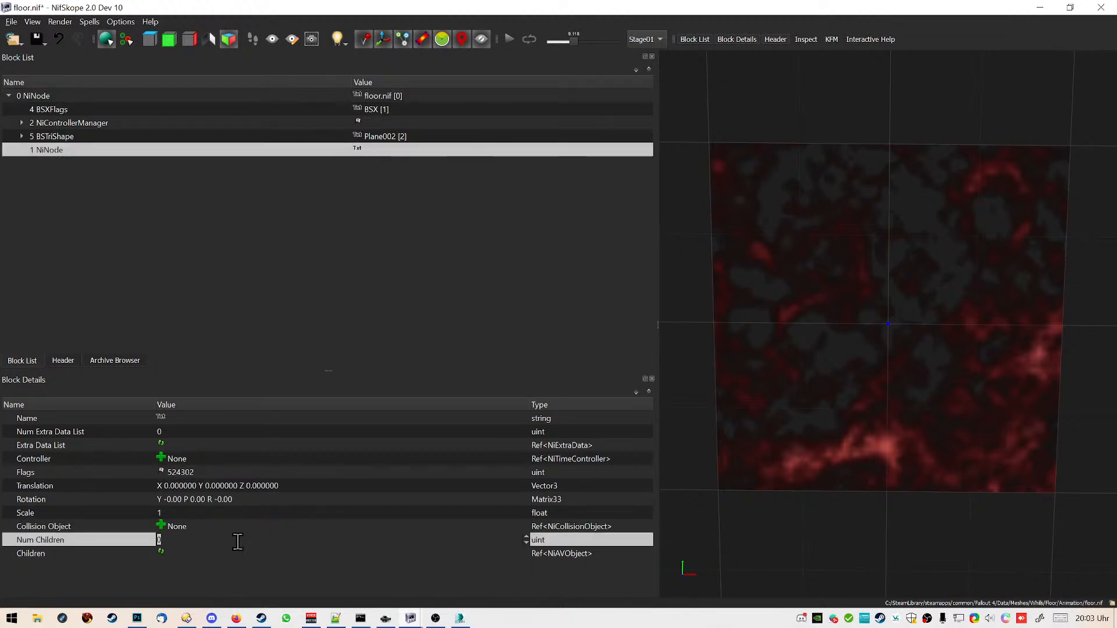
{"action": "type", "text": "1"}
{"action": "key", "text": "Return"}
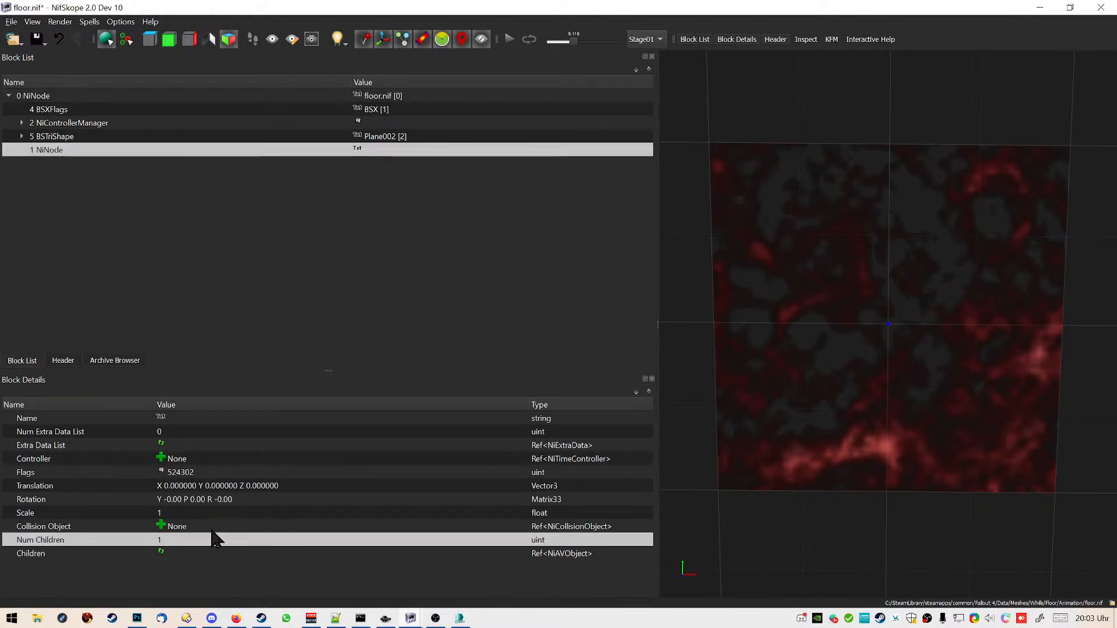
{"action": "double_click", "coordinate": [199, 555]}
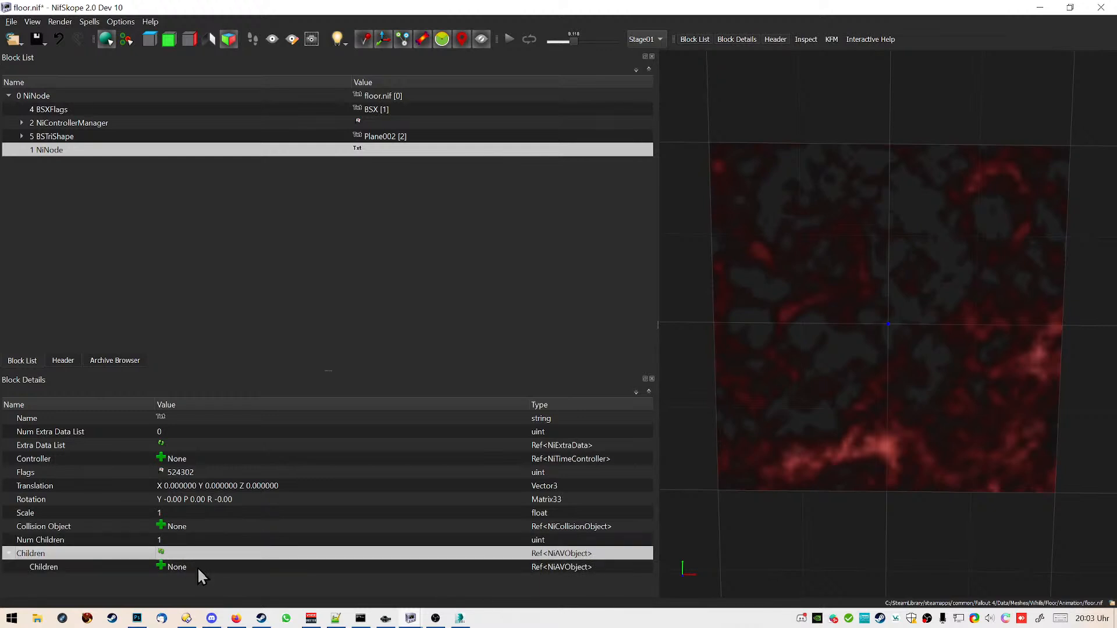
{"action": "double_click", "coordinate": [198, 566]}
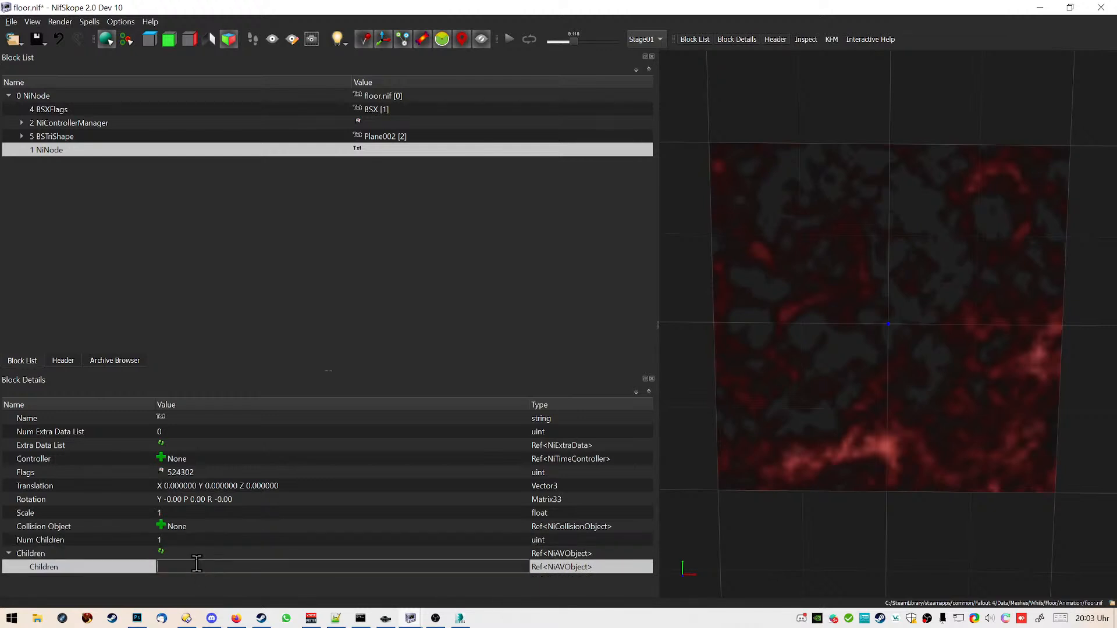
{"action": "type", "text": "6"}
{"action": "key", "text": "BackSpace"}
{"action": "type", "text": "5"}
{"action": "key", "text": "Return"}
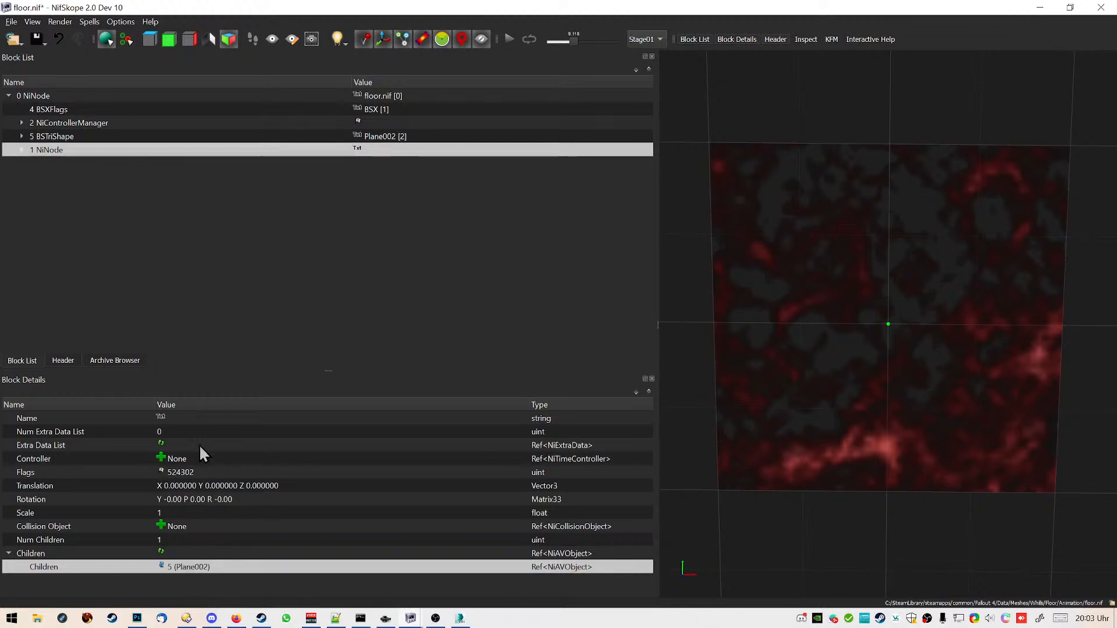
{"action": "left_click", "coordinate": [243, 485]}
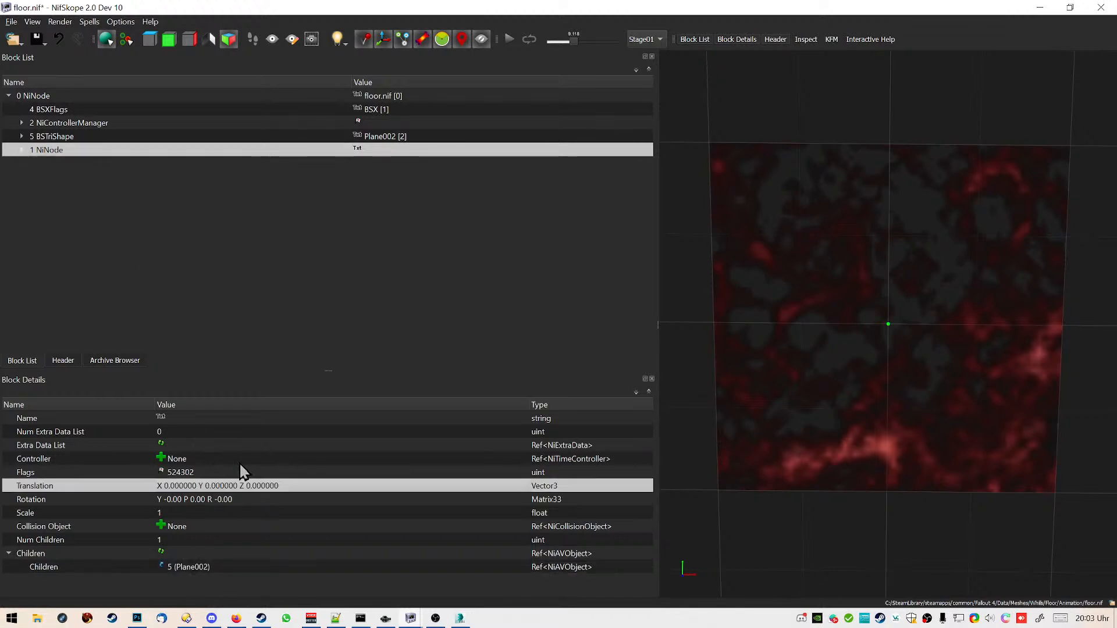
Clear the root NiNode's first child link to the Plane002 BSTriShape
{"action": "left_click", "coordinate": [57, 96]}
{"action": "double_click", "coordinate": [239, 567]}
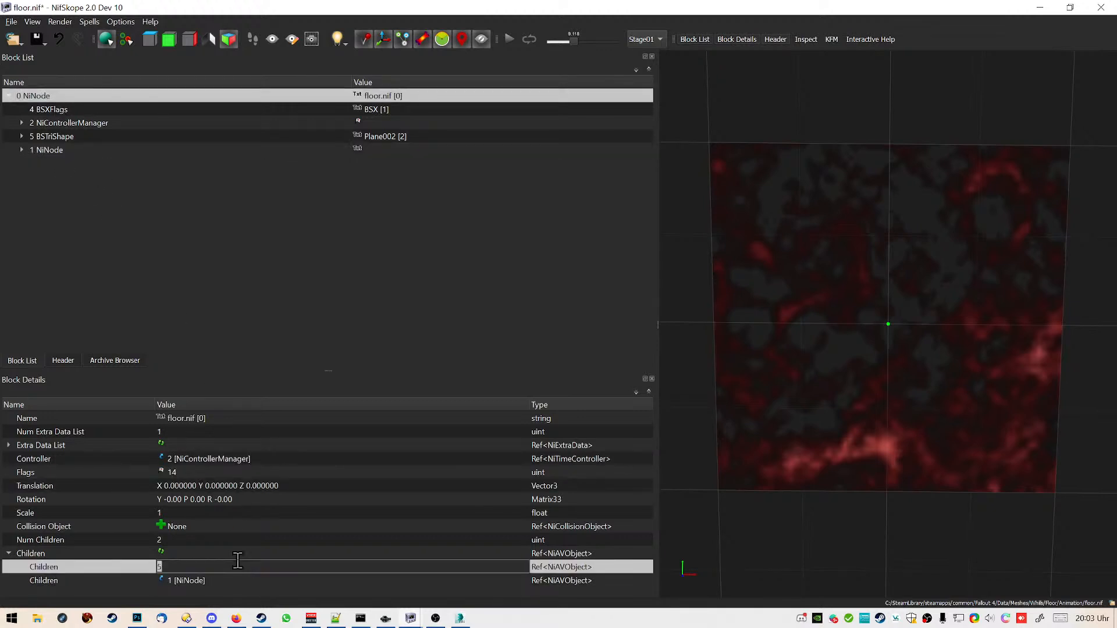
{"action": "key", "text": "BackSpace"}
{"action": "key", "text": "Return"}
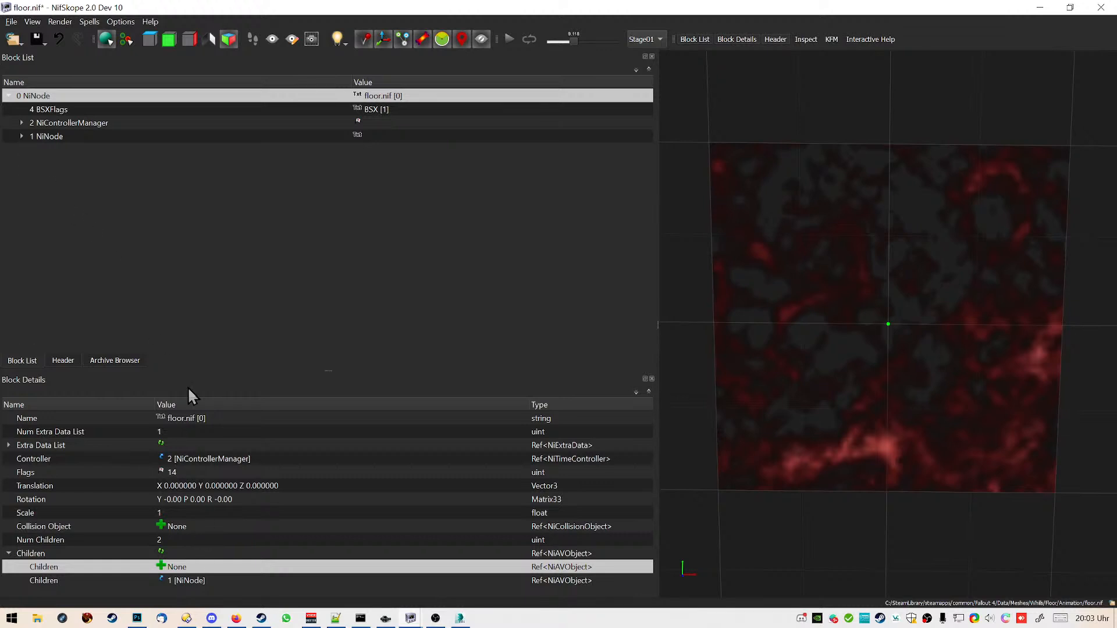
Set the root NiNode's Num Children to 1 and link the remaining child to block 1, the new NiNode
{"action": "double_click", "coordinate": [213, 540]}
{"action": "type", "text": "1"}
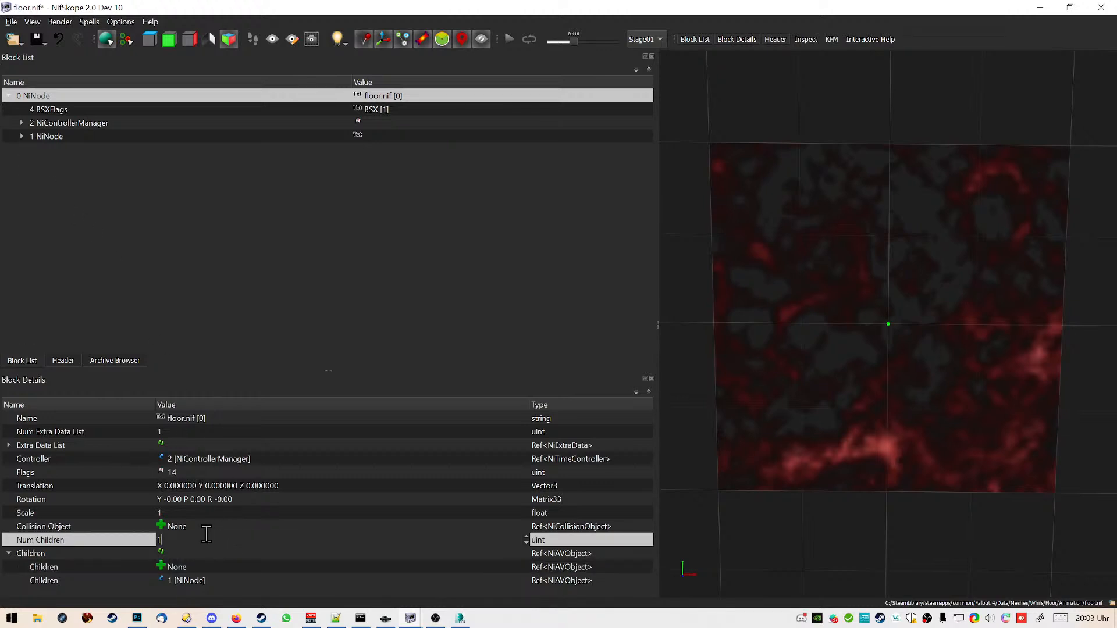
{"action": "key", "text": "Return"}
{"action": "left_click", "coordinate": [163, 550]}
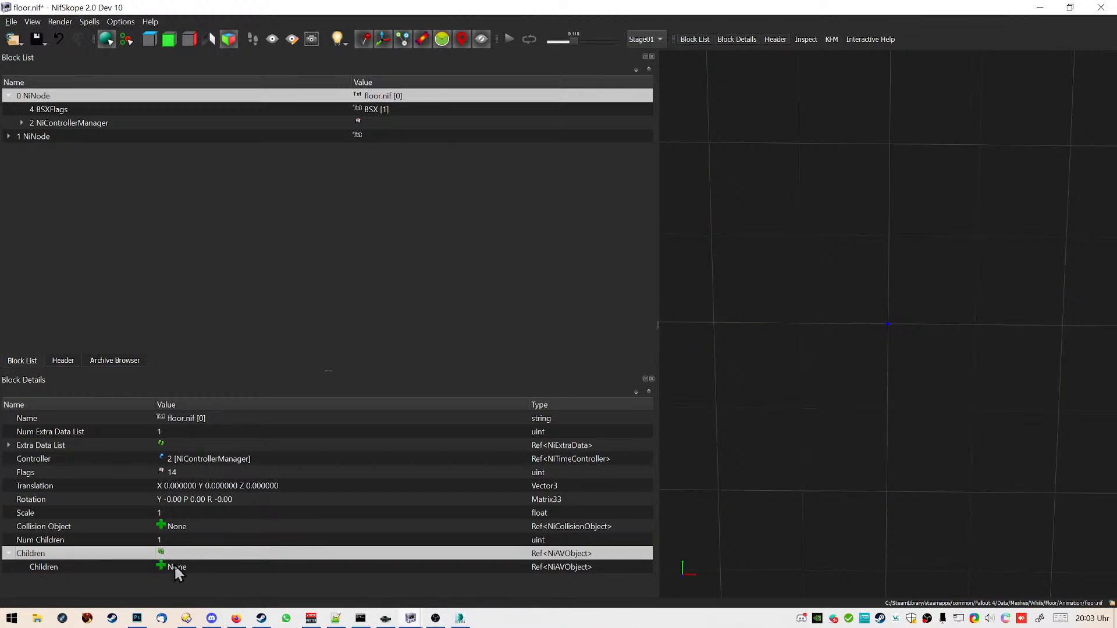
{"action": "double_click", "coordinate": [175, 568]}
{"action": "type", "text": "1"}
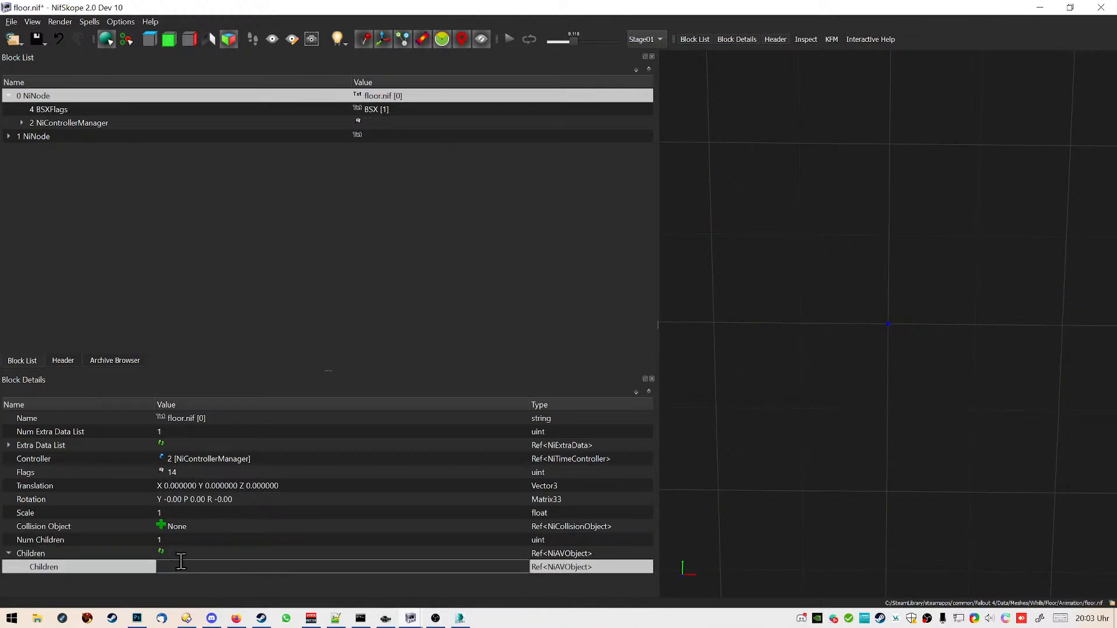
{"action": "key", "text": "Return"}
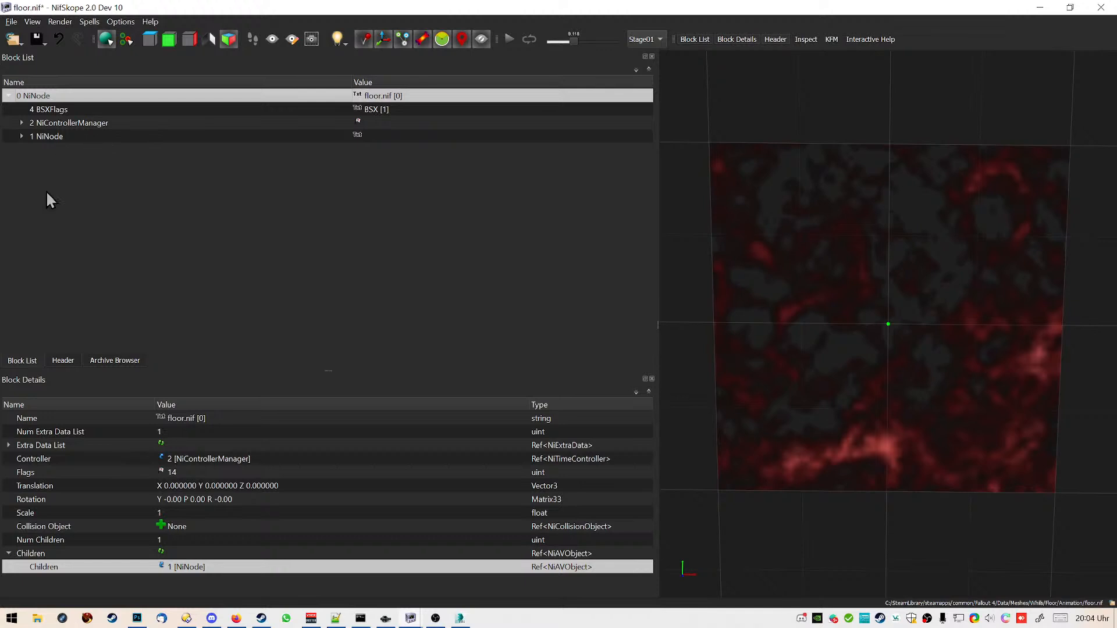
{"action": "left_click", "coordinate": [435, 615]}
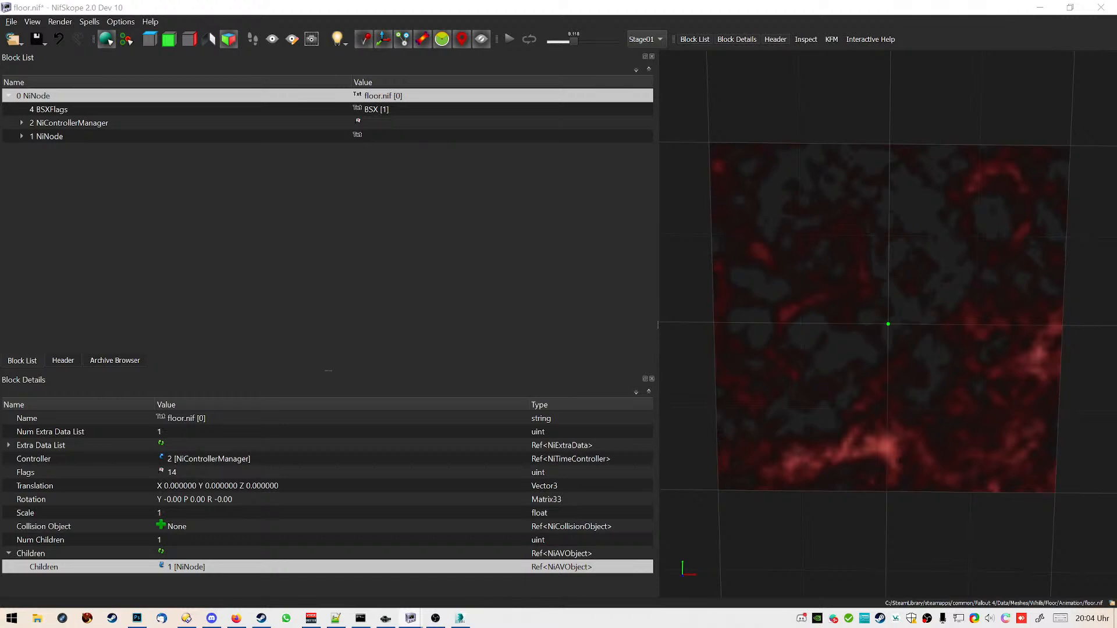
Set the child NiNode's Flags to 14
{"action": "left_click", "coordinate": [51, 135]}
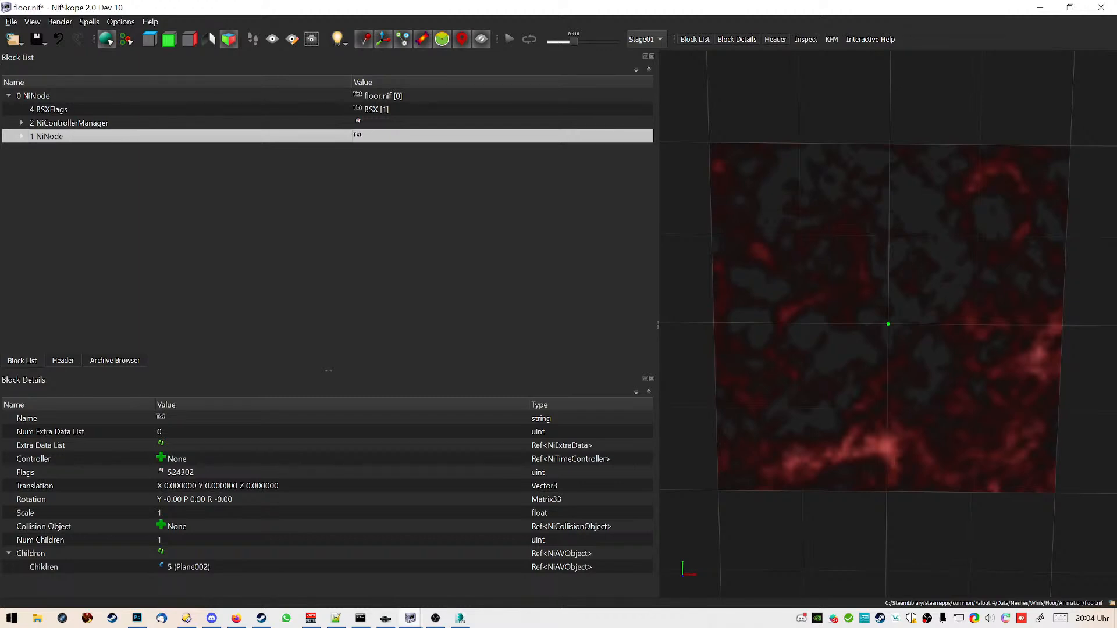
{"action": "double_click", "coordinate": [197, 472]}
{"action": "type", "text": "14"}
{"action": "left_click", "coordinate": [229, 459]}
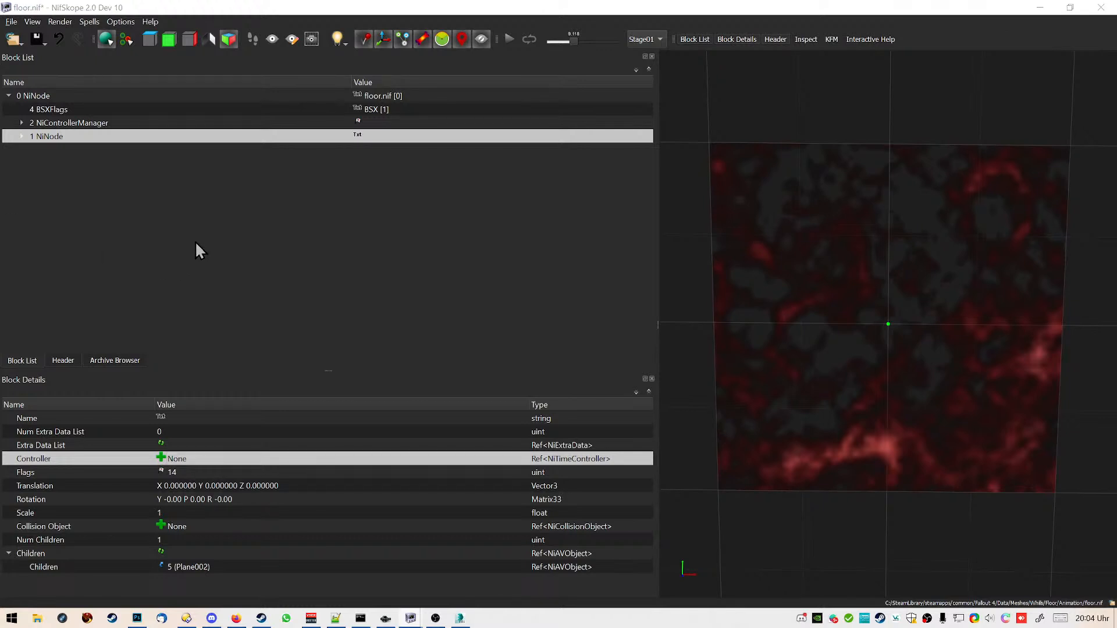
Try setting the NiControllerManager's Target to block 2
{"action": "left_click", "coordinate": [53, 123]}
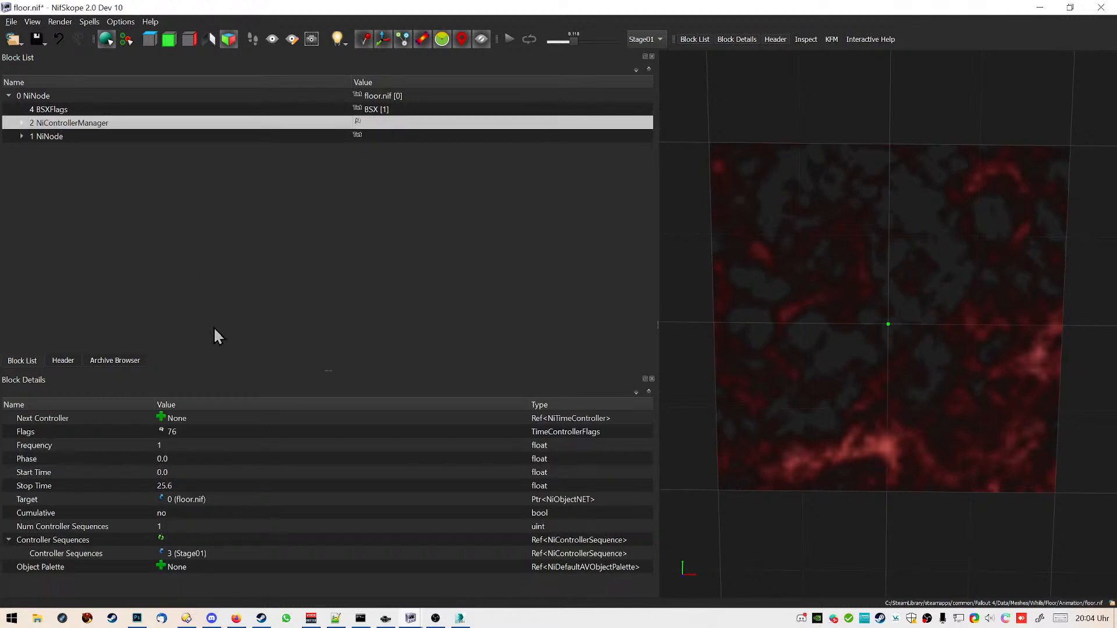
{"action": "left_click", "coordinate": [22, 123]}
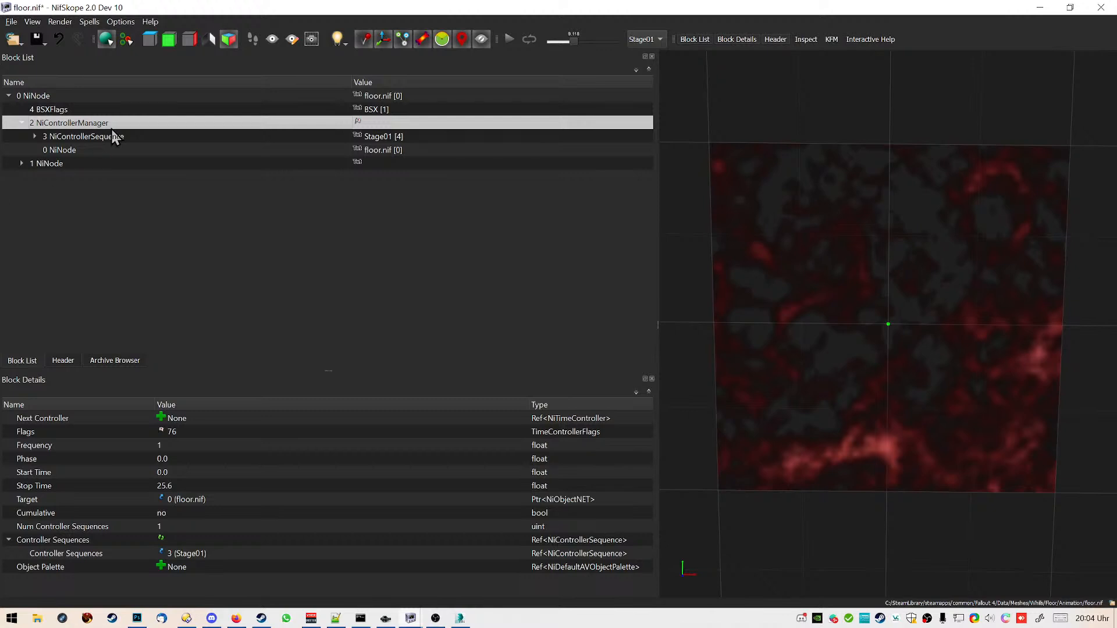
{"action": "left_click", "coordinate": [93, 168]}
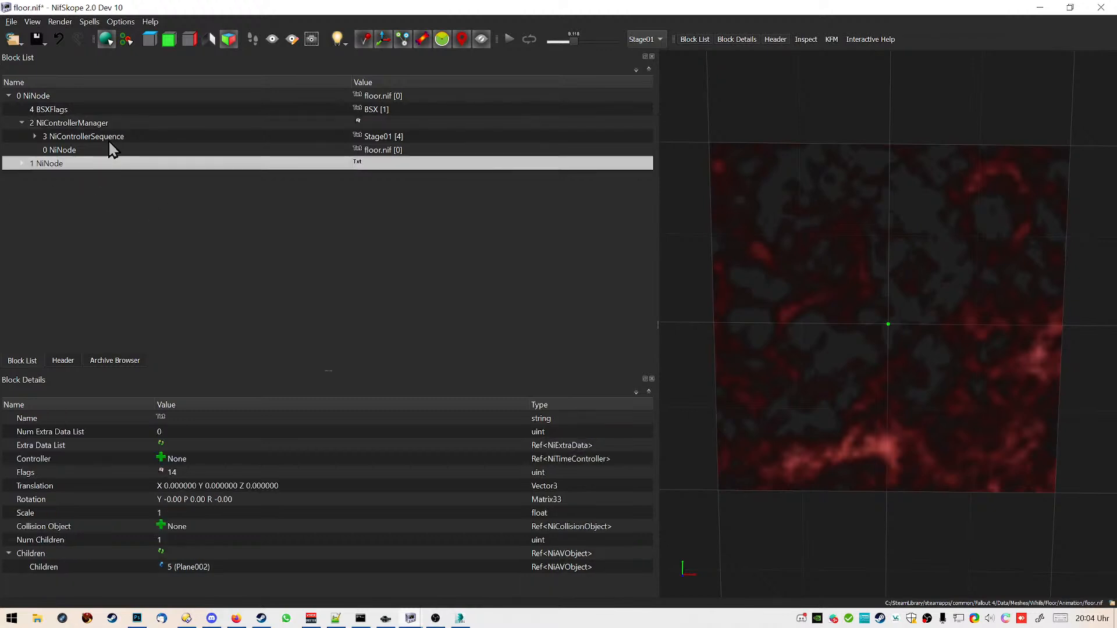
{"action": "left_click", "coordinate": [87, 124]}
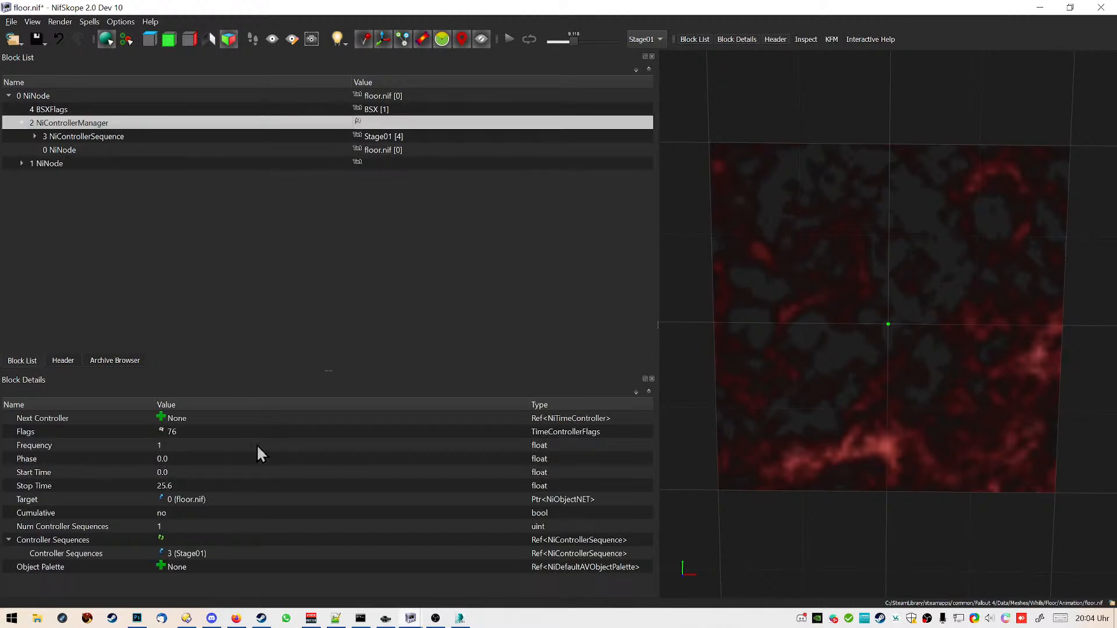
{"action": "double_click", "coordinate": [246, 496]}
{"action": "type", "text": "2"}
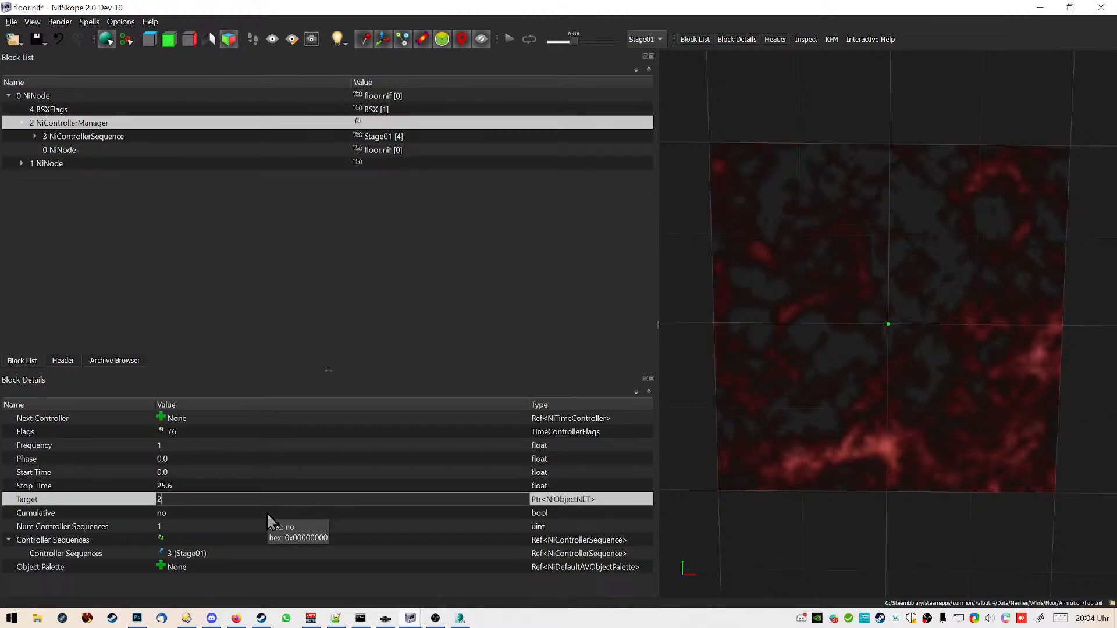
{"action": "left_click", "coordinate": [270, 462]}
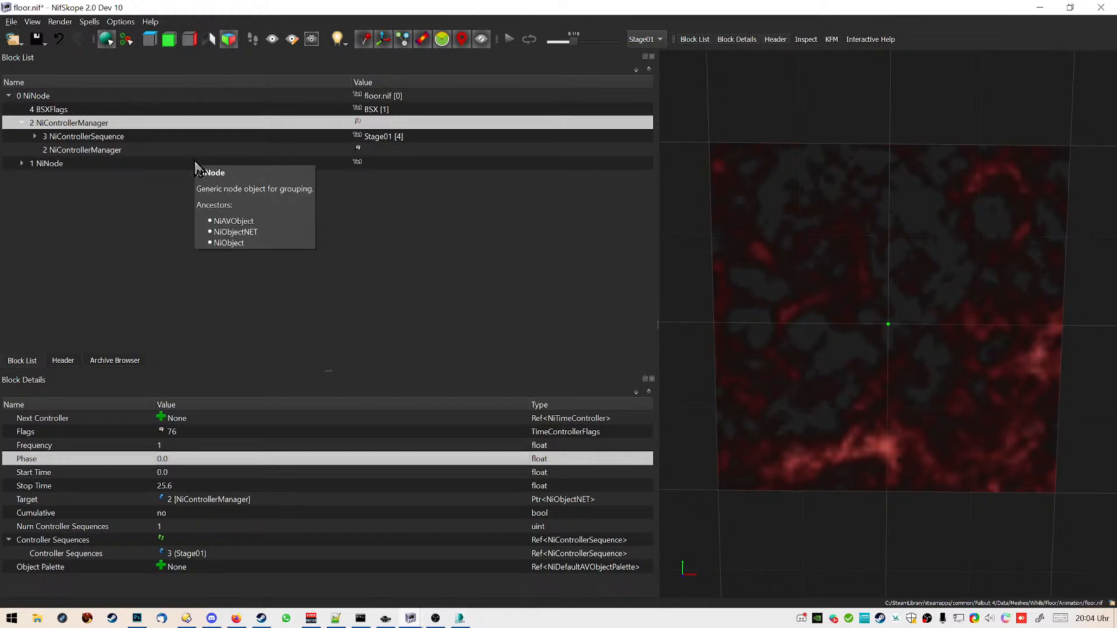
Set the NiControllerManager's Target to block 1, the child NiNode
{"action": "left_click", "coordinate": [82, 150]}
{"action": "left_click", "coordinate": [83, 123]}
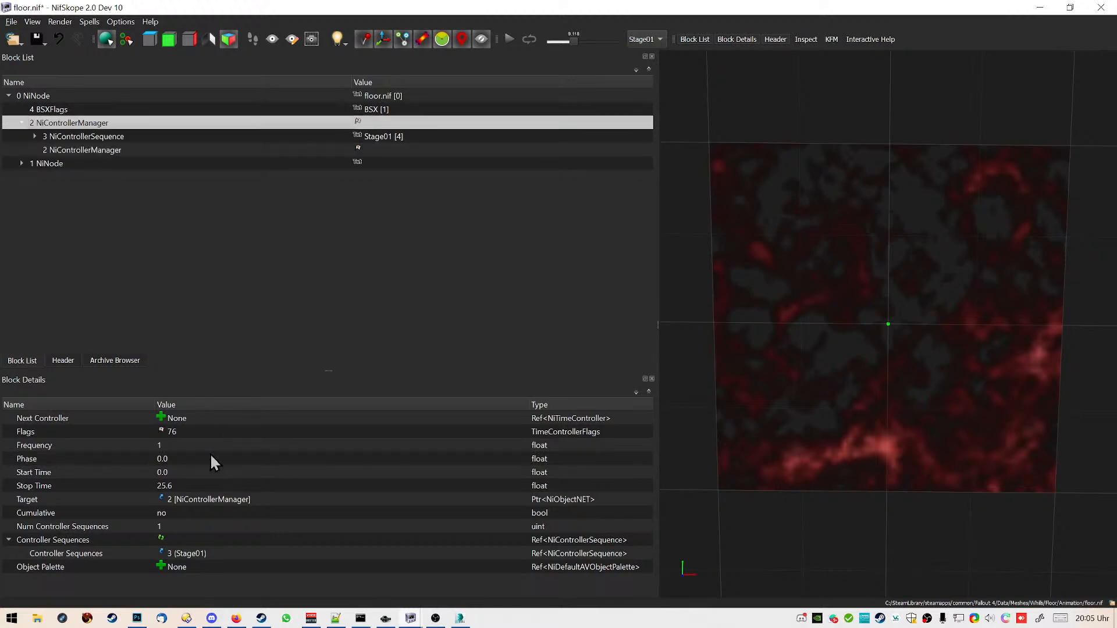
{"action": "double_click", "coordinate": [231, 502]}
{"action": "type", "text": "1"}
{"action": "key", "text": "Return"}
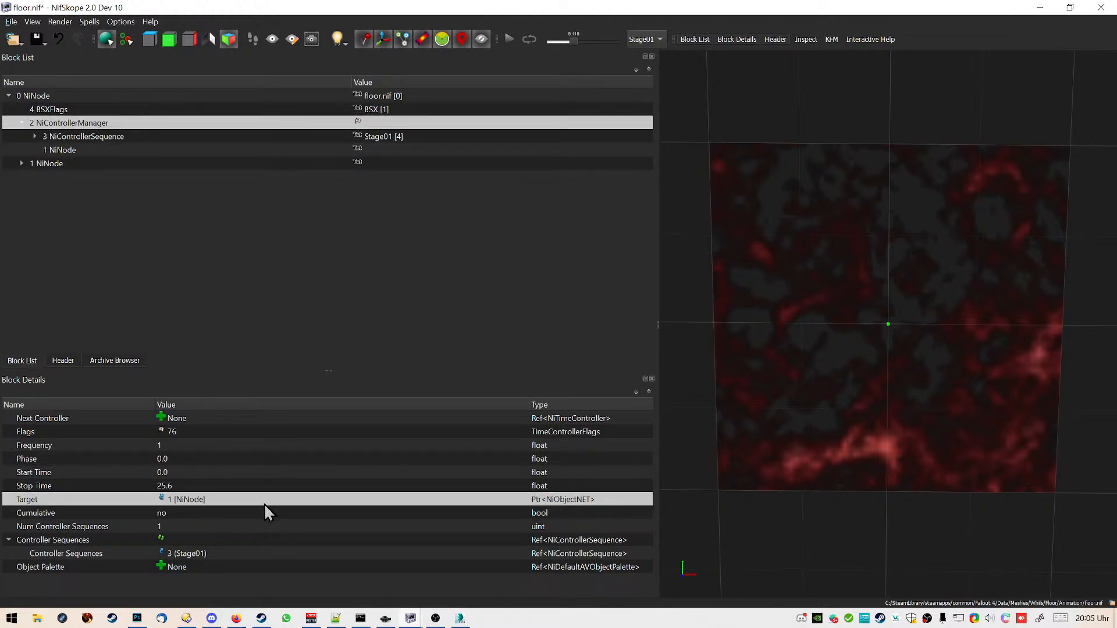
Link the child NiNode's Controller to block 2, the NiControllerManager
{"action": "left_click", "coordinate": [131, 162]}
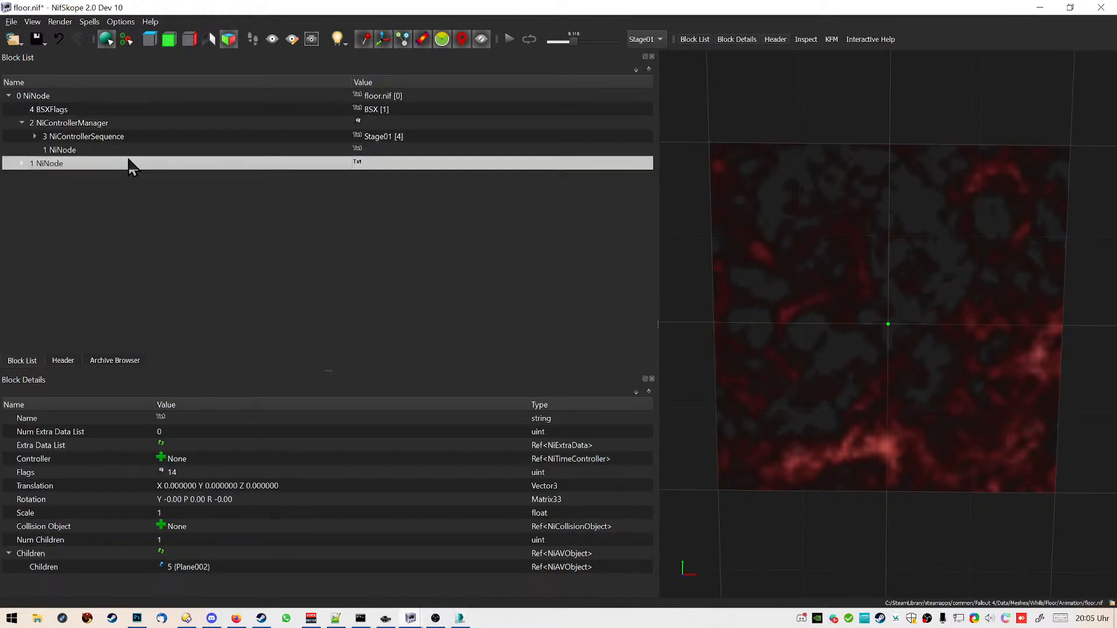
{"action": "double_click", "coordinate": [270, 461]}
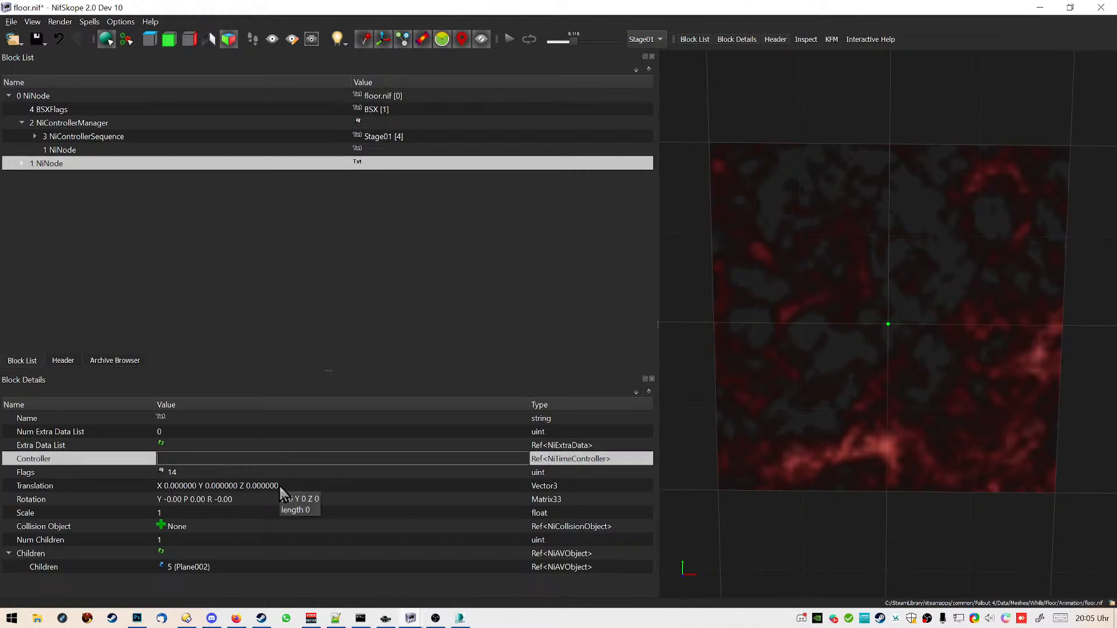
{"action": "type", "text": "2"}
{"action": "key", "text": "Return"}
{"action": "left_click", "coordinate": [304, 501]}
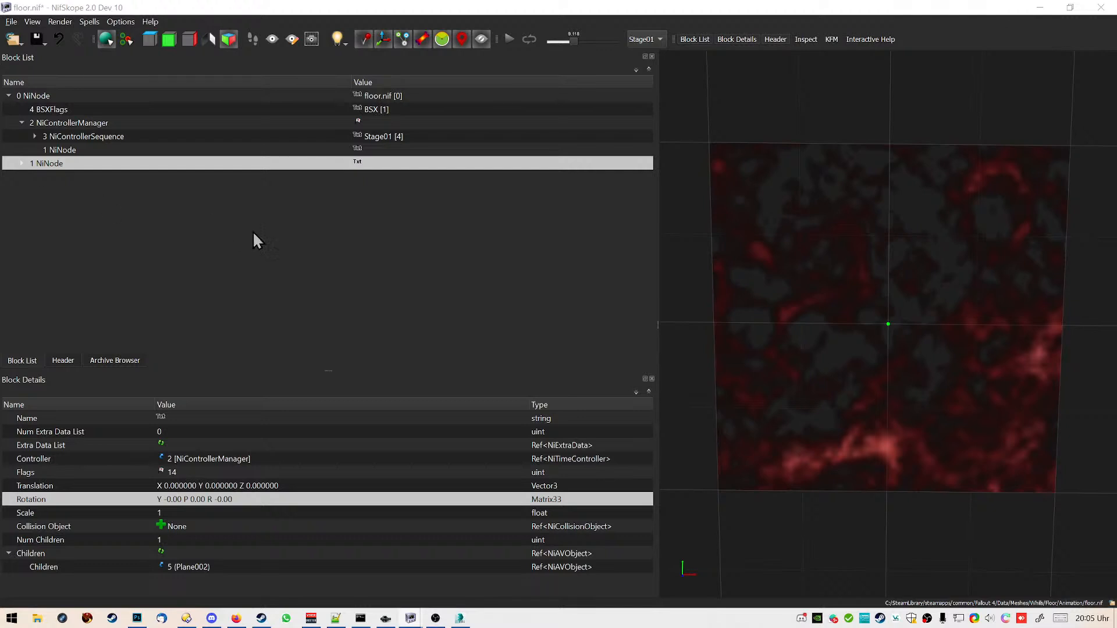
Check the links between the root, controller manager and child node, and save floor.nif
{"action": "left_click", "coordinate": [90, 123]}
{"action": "left_click", "coordinate": [48, 164]}
{"action": "left_click", "coordinate": [71, 123]}
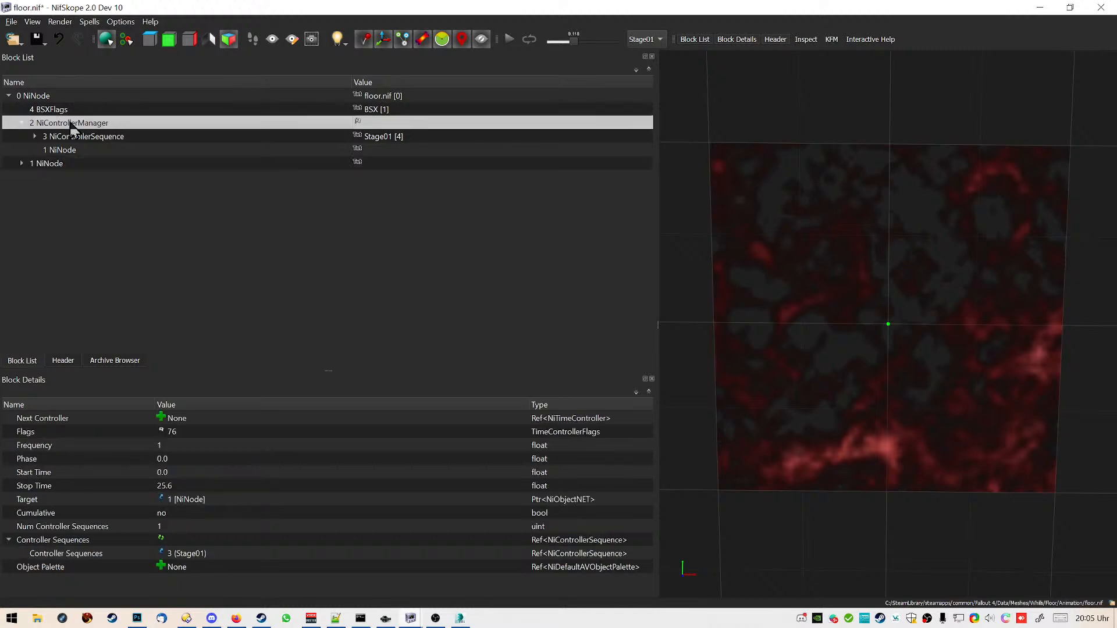
{"action": "left_click", "coordinate": [61, 96]}
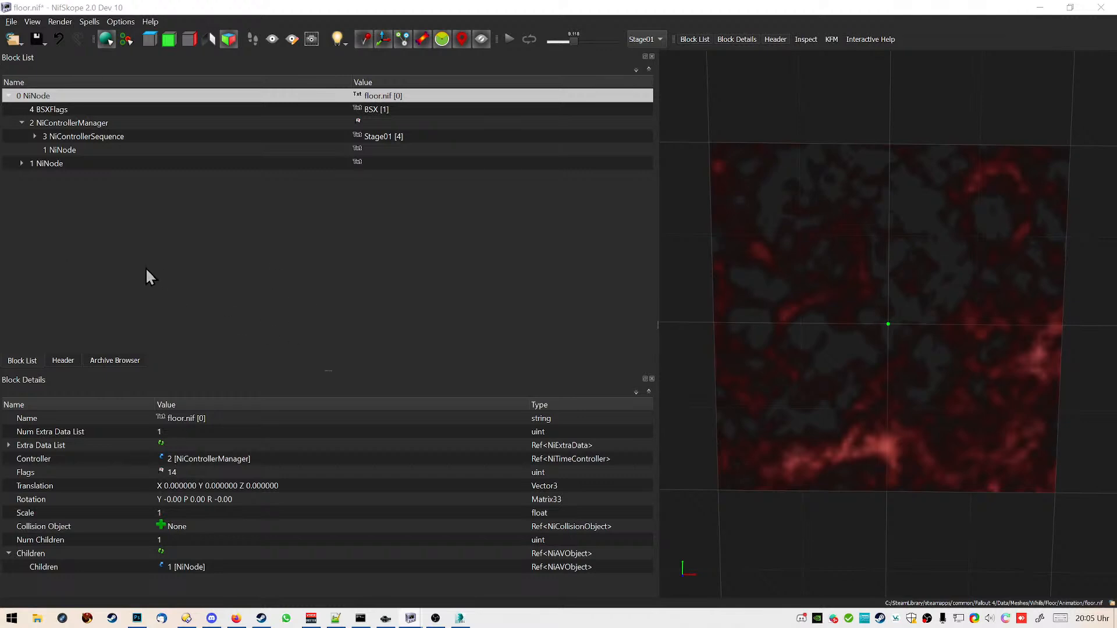
{"action": "left_click", "coordinate": [40, 42]}
{"action": "left_click", "coordinate": [46, 53]}
{"action": "left_click", "coordinate": [186, 619]}
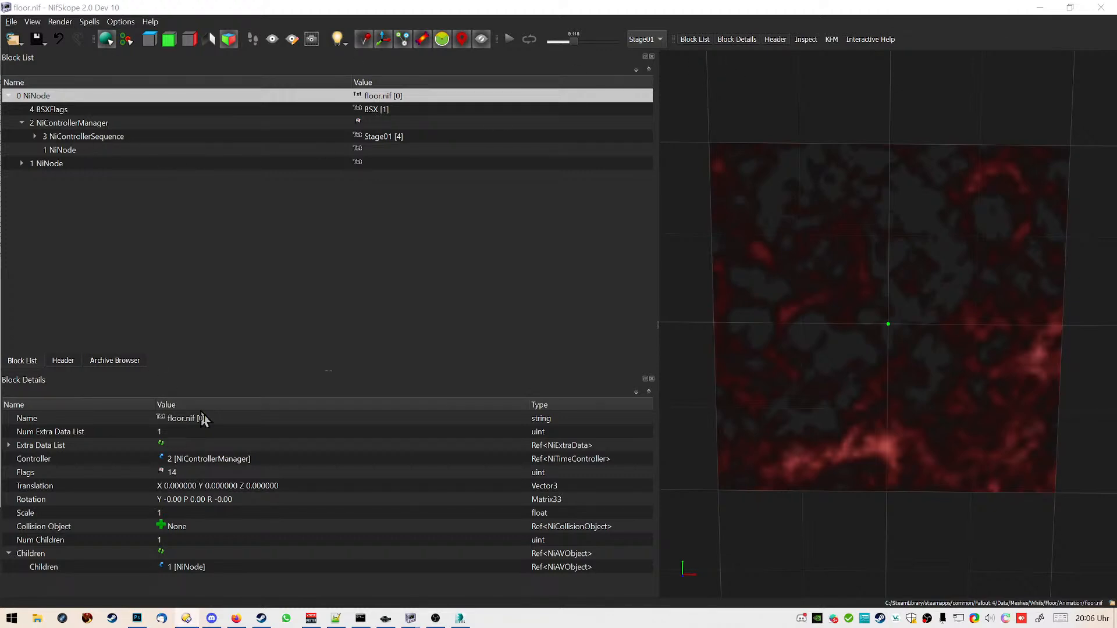
Review the controller, target and child references of floor.nif's controller manager, child NiNode and root node
{"action": "left_click", "coordinate": [74, 127]}
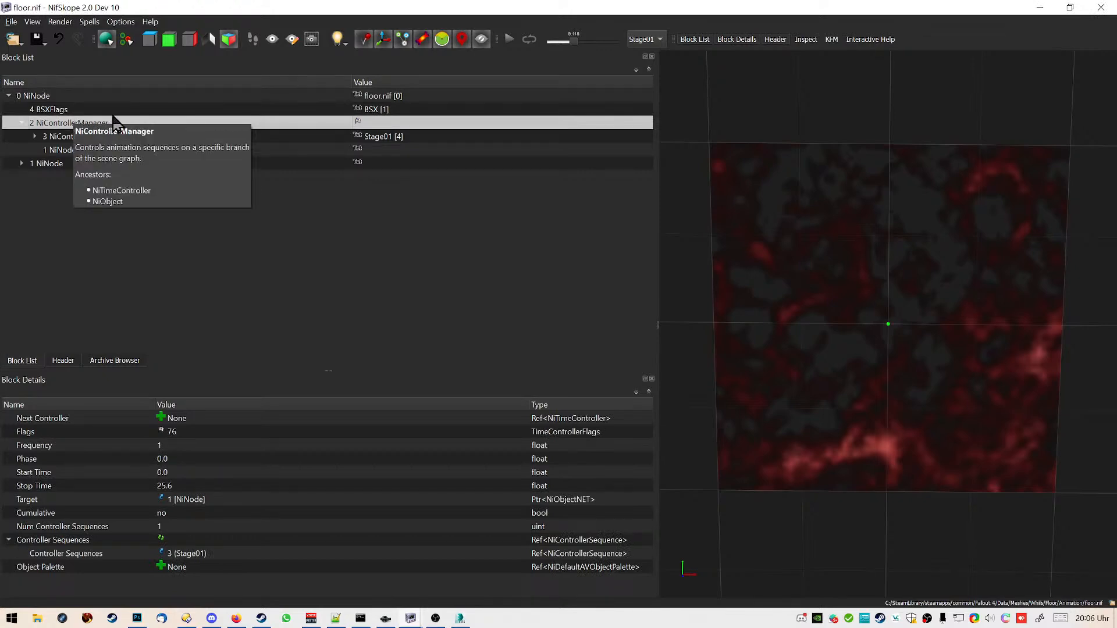
{"action": "left_click", "coordinate": [44, 164]}
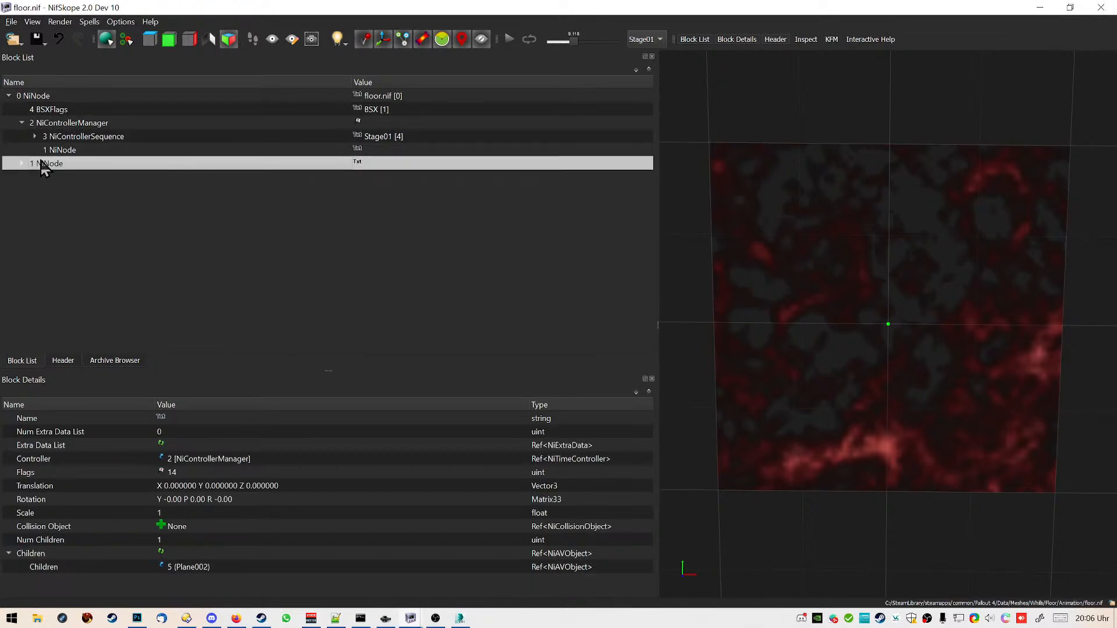
{"action": "left_click", "coordinate": [59, 95]}
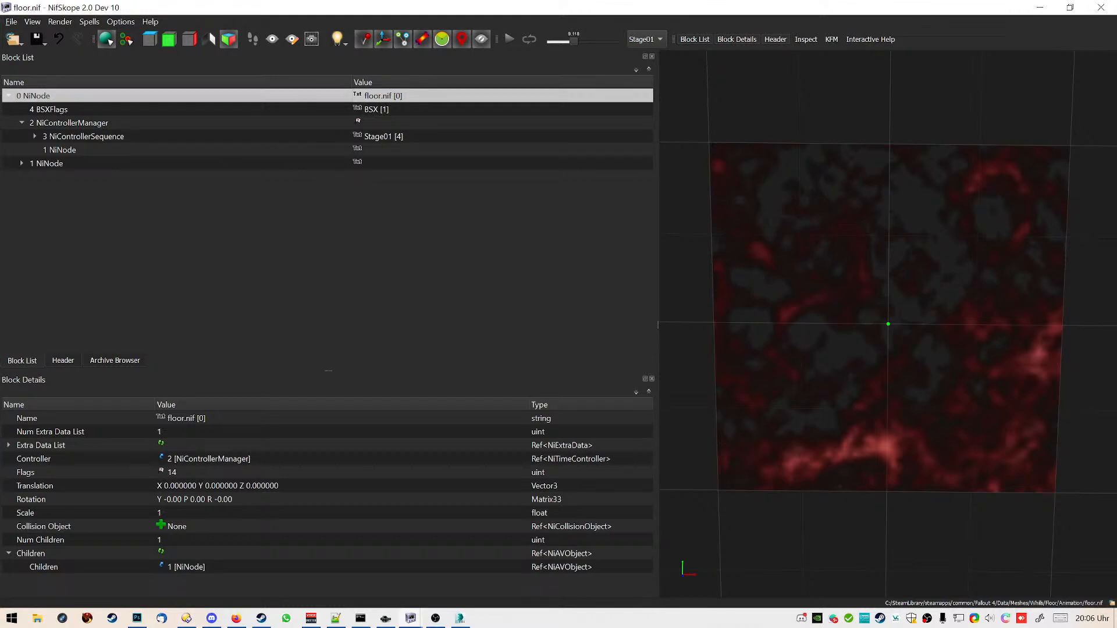
{"action": "left_click", "coordinate": [82, 125]}
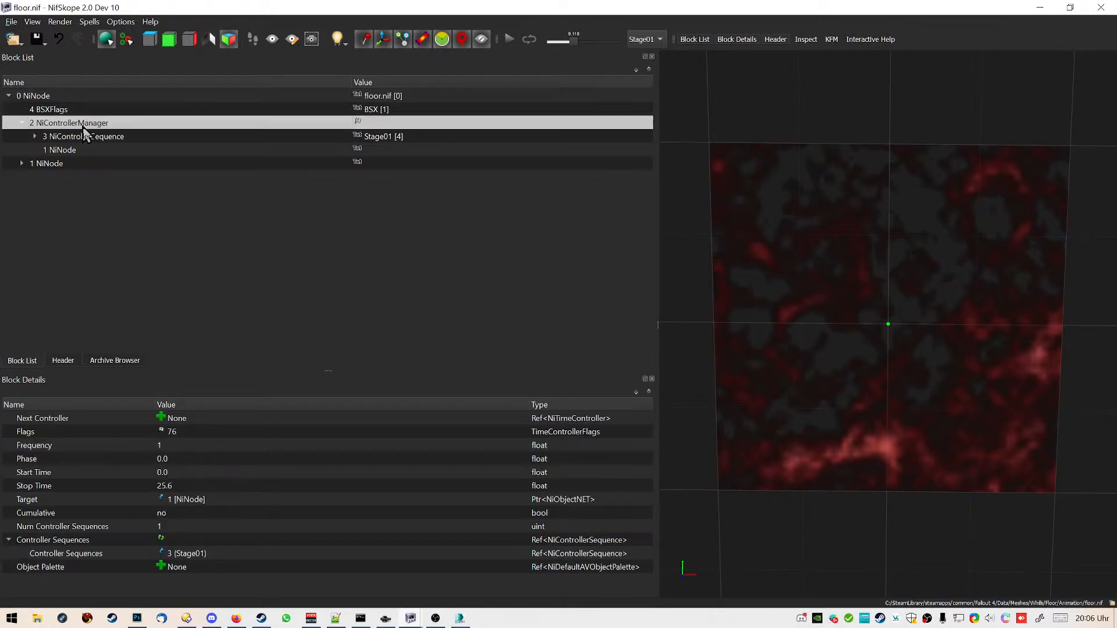
{"action": "left_click", "coordinate": [81, 138]}
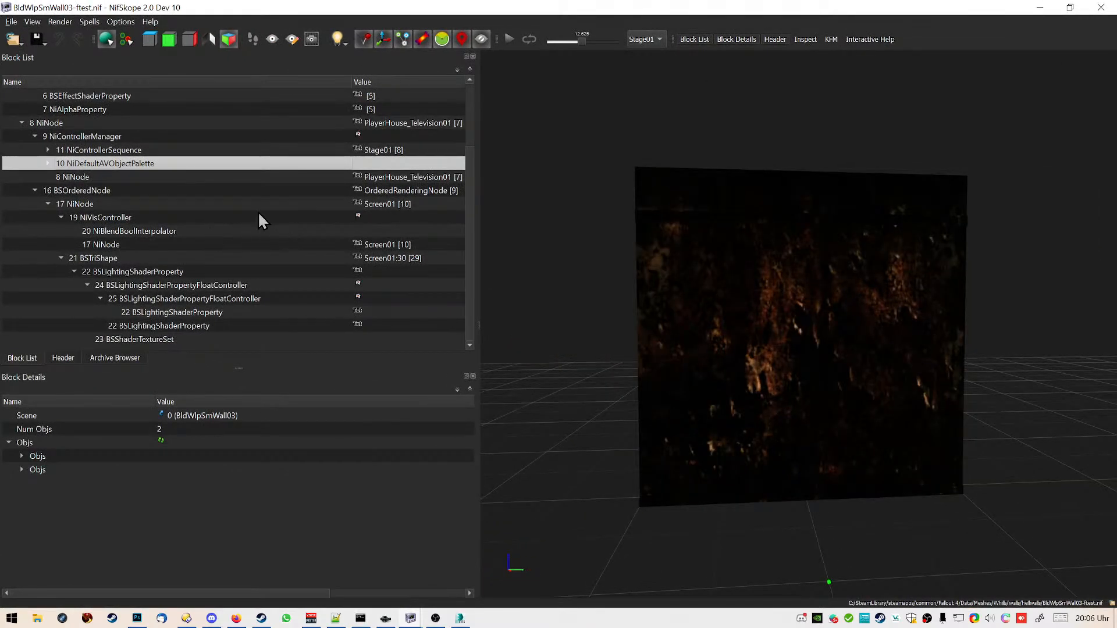
Examine the root-level block structure of BldWlpSmWall03-ftest.nif, including the NiDefaultAVObjectPalette under its root NiControllerManager
{"action": "left_click", "coordinate": [180, 204]}
{"action": "left_click", "coordinate": [103, 152]}
{"action": "left_click", "coordinate": [77, 162]}
{"action": "left_click", "coordinate": [48, 162]}
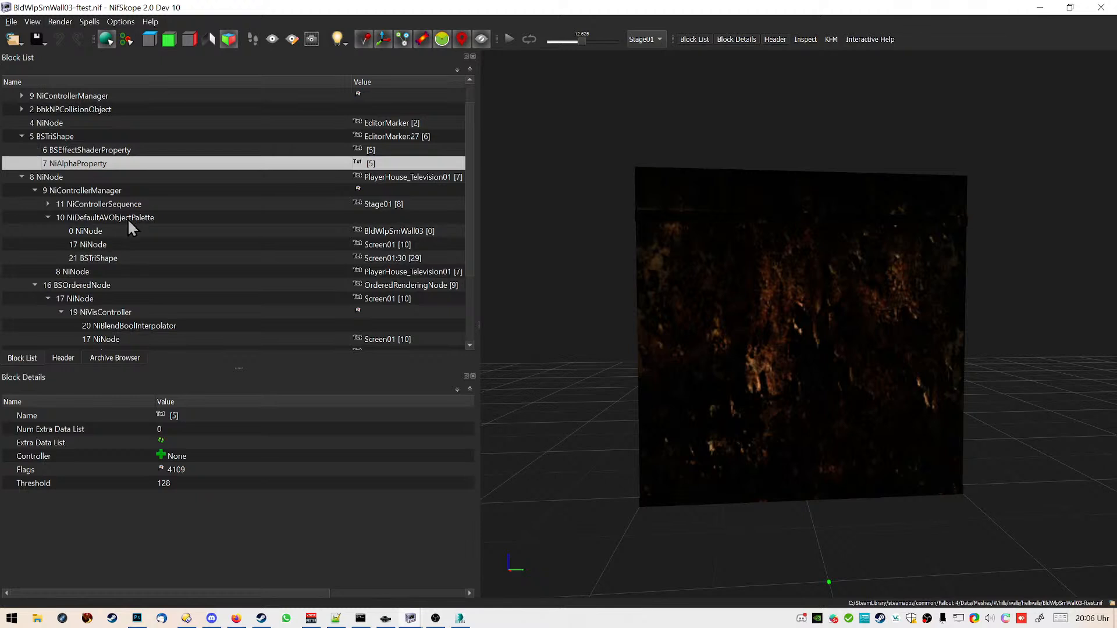
{"action": "scroll", "coordinate": [126, 222], "scroll_direction": "up", "scroll_amount": 1}
{"action": "left_click", "coordinate": [22, 203]}
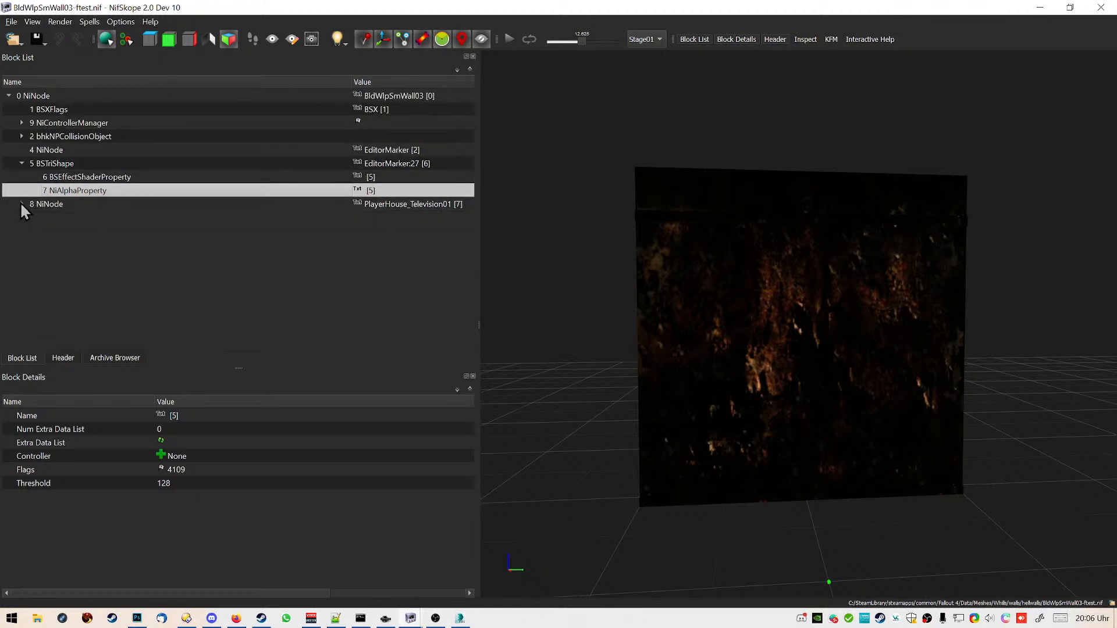
{"action": "left_click", "coordinate": [22, 164]}
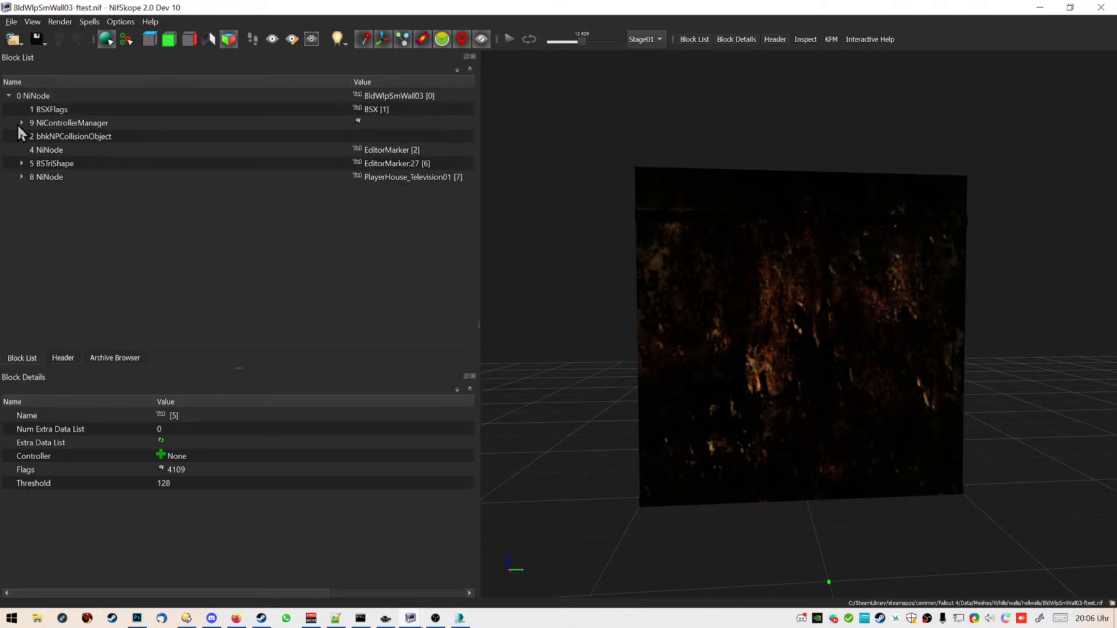
{"action": "left_click", "coordinate": [21, 122]}
{"action": "left_click", "coordinate": [34, 136]}
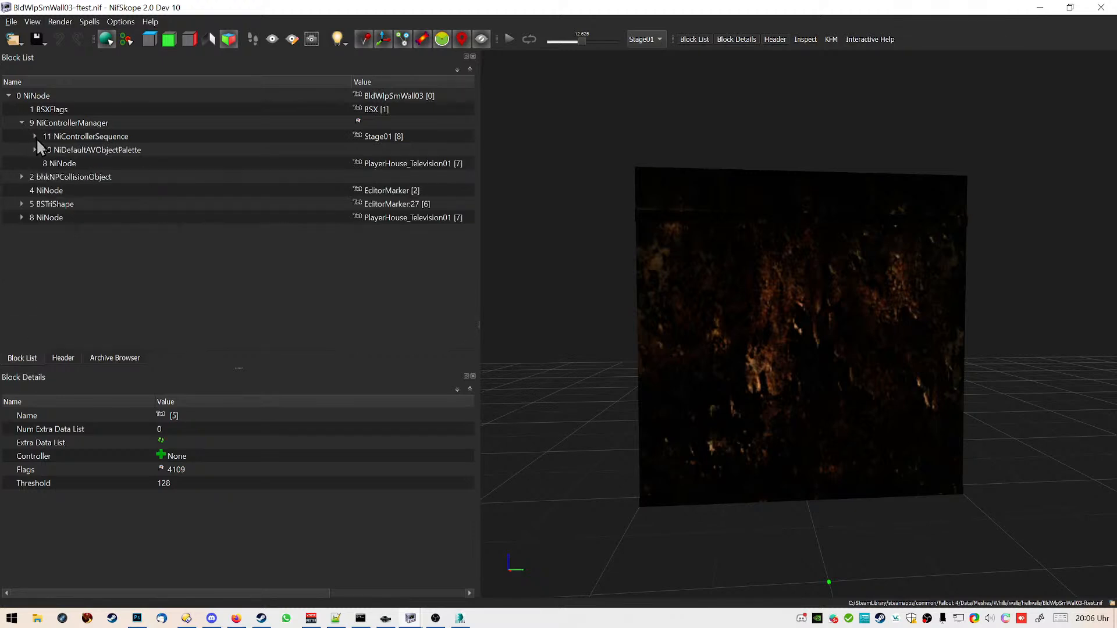
{"action": "left_click", "coordinate": [130, 150]}
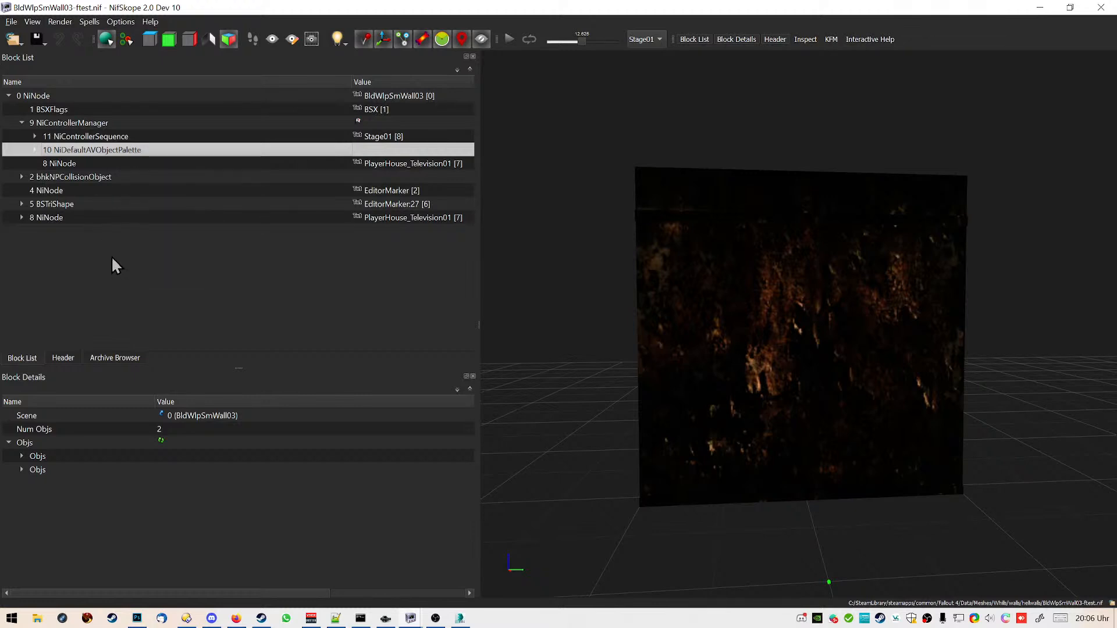
Rewind the wall's animation to 0.000 and inspect the NiDefaultAVObjectPalette inside the PlayerHouse_Television01 NiNode
{"action": "left_click", "coordinate": [564, 41]}
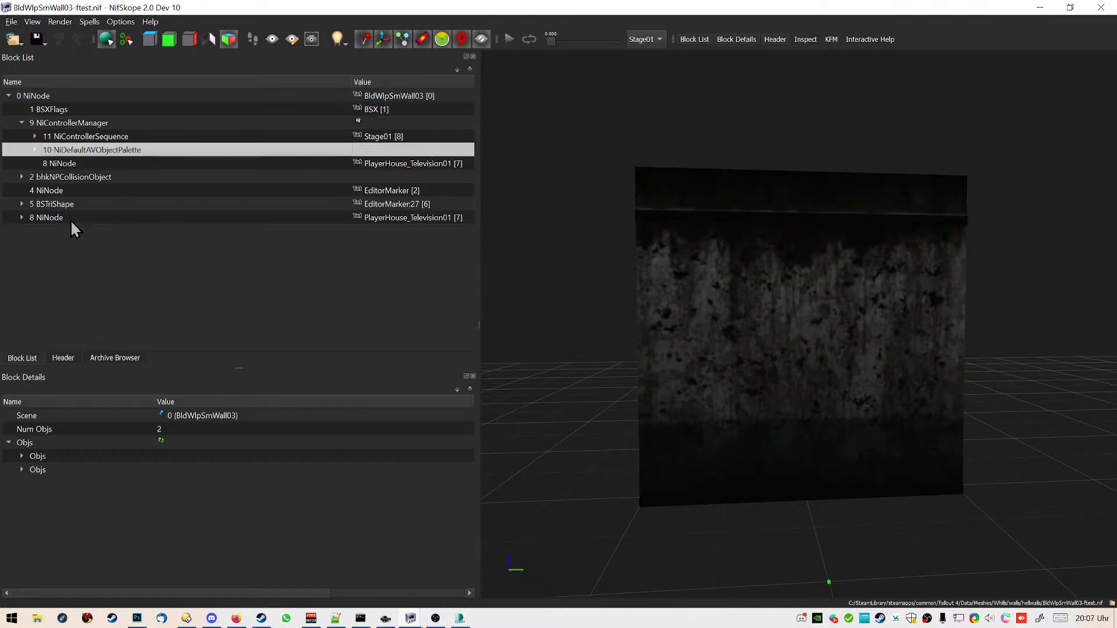
{"action": "left_click", "coordinate": [21, 218]}
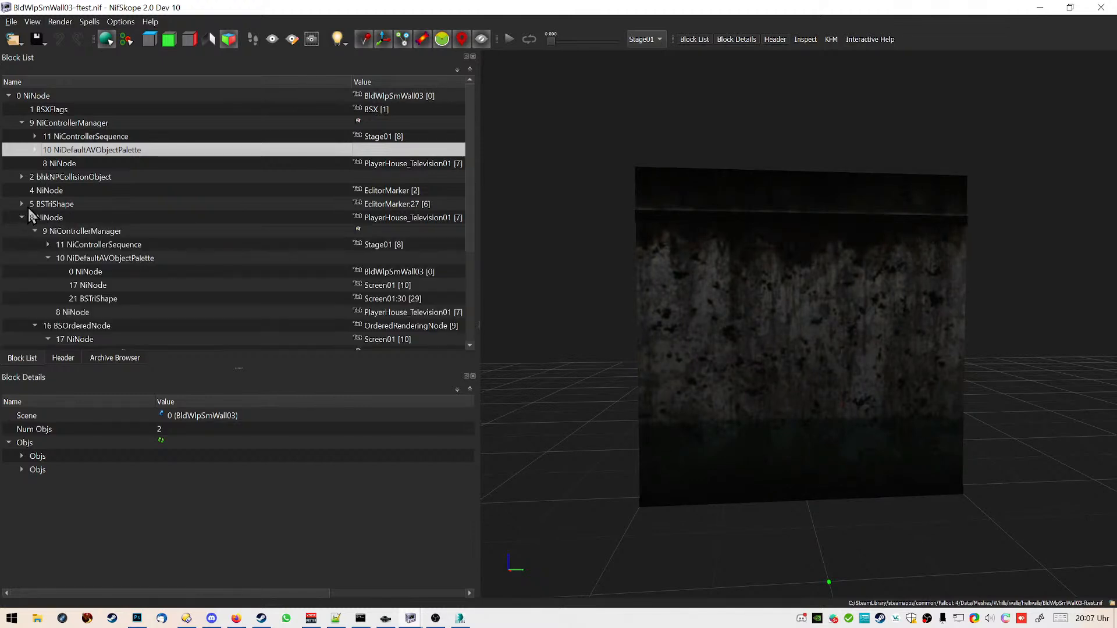
{"action": "scroll", "coordinate": [173, 276], "scroll_direction": "down", "scroll_amount": 1}
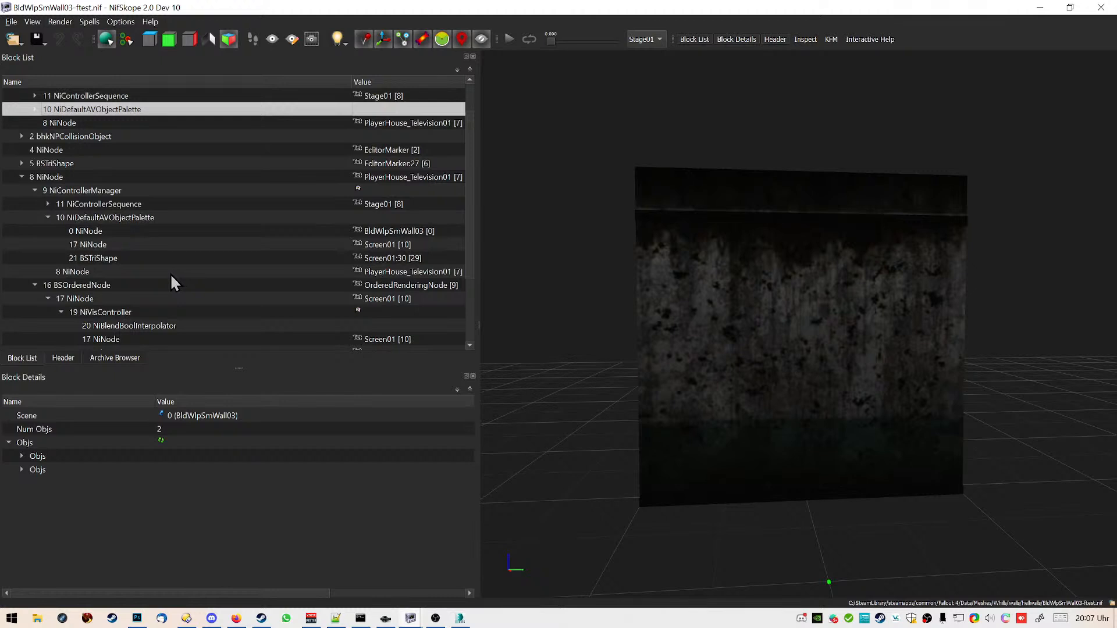
{"action": "left_click", "coordinate": [170, 219]}
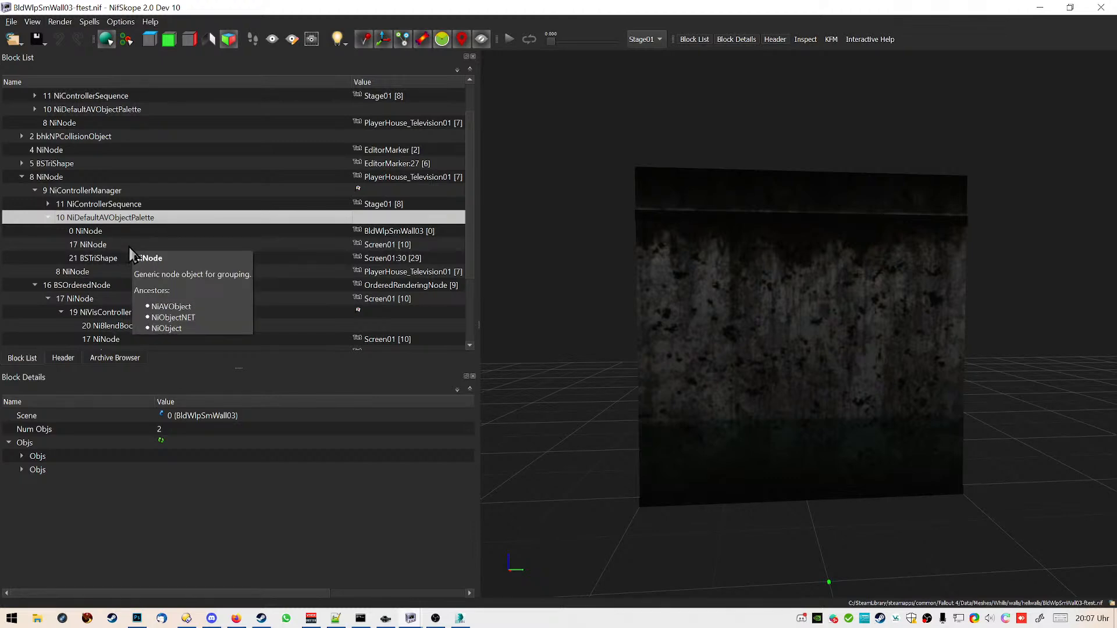
Inspect the BSOrderedNode under PlayerHouse_Television01, collapse the branches of its Screen01 NiNode, and view the NiVisController's properties
{"action": "left_click", "coordinate": [108, 283]}
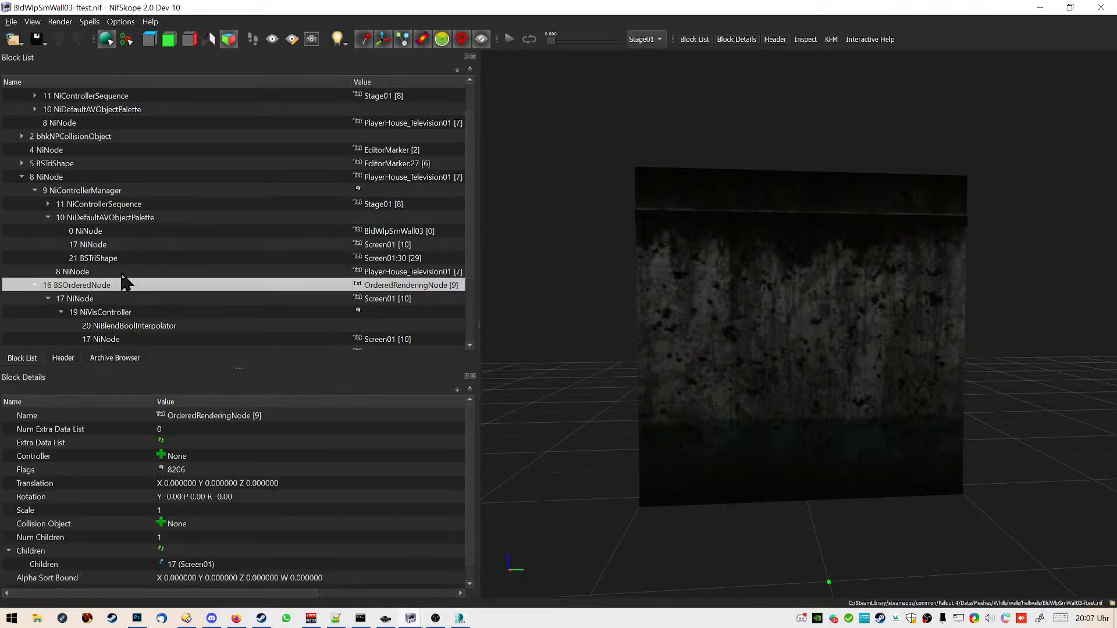
{"action": "scroll", "coordinate": [232, 282], "scroll_direction": "down", "scroll_amount": 3}
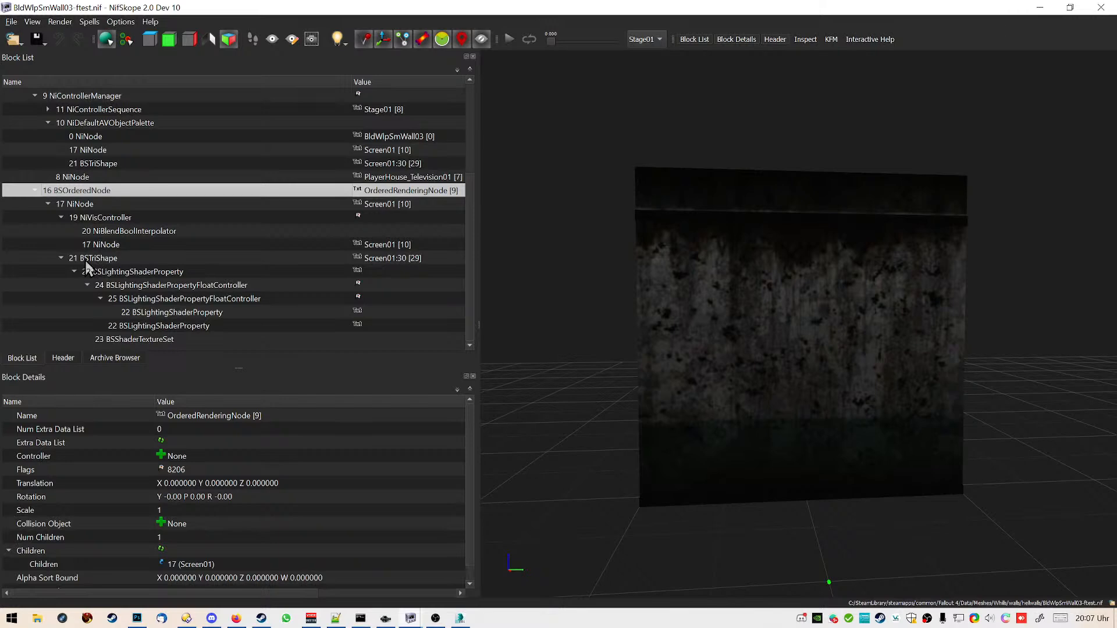
{"action": "left_click", "coordinate": [61, 218]}
{"action": "left_click", "coordinate": [62, 257]}
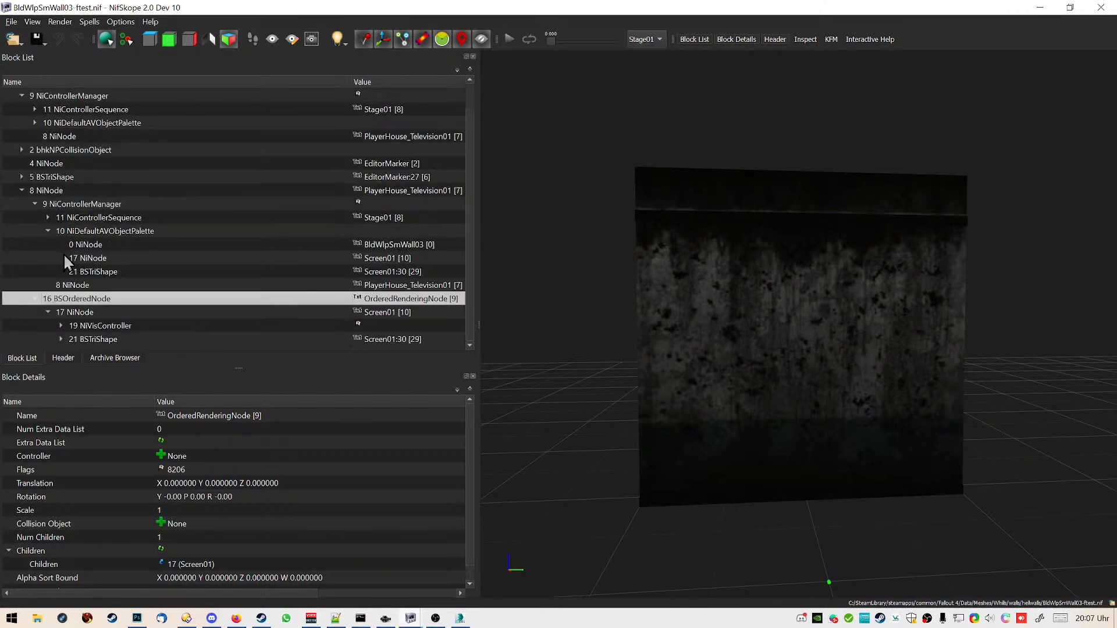
{"action": "left_click", "coordinate": [128, 326]}
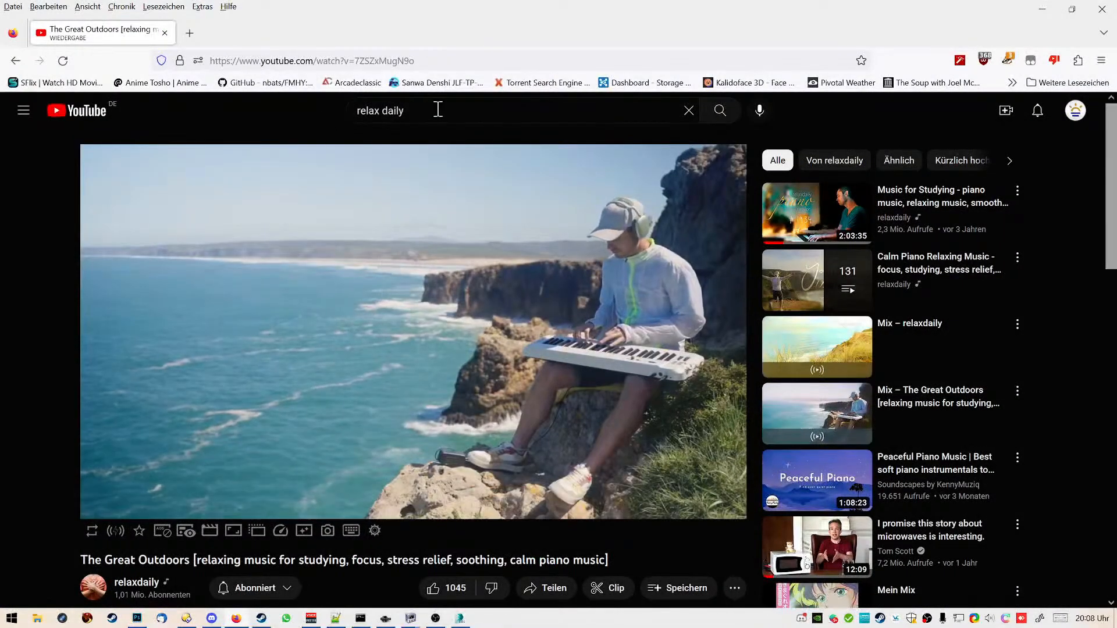
Search YouTube for "PEBBLE STONE VILLAGE SONG" and play "Medieval Music – Cobblestone Village [2 Hour Version]"
{"action": "left_click", "coordinate": [434, 109]}
{"action": "type", "text": "PEBBLE STONE VILLAGE SONG"}
{"action": "key", "text": "Return"}
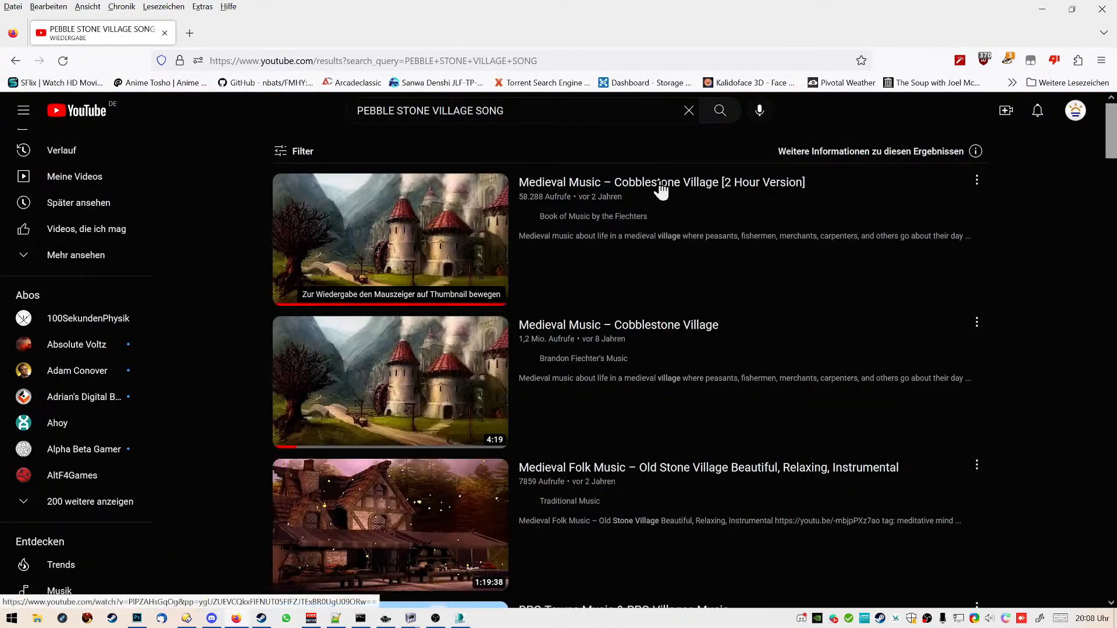
{"action": "left_click", "coordinate": [920, 186]}
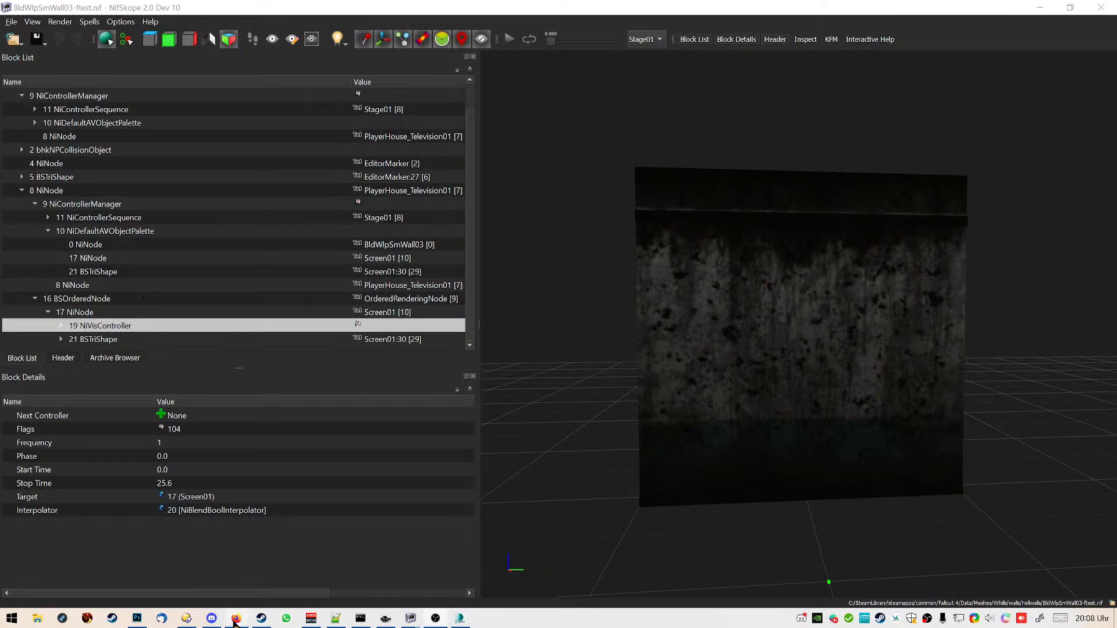
{"action": "mouse_move", "coordinate": [236, 620]}
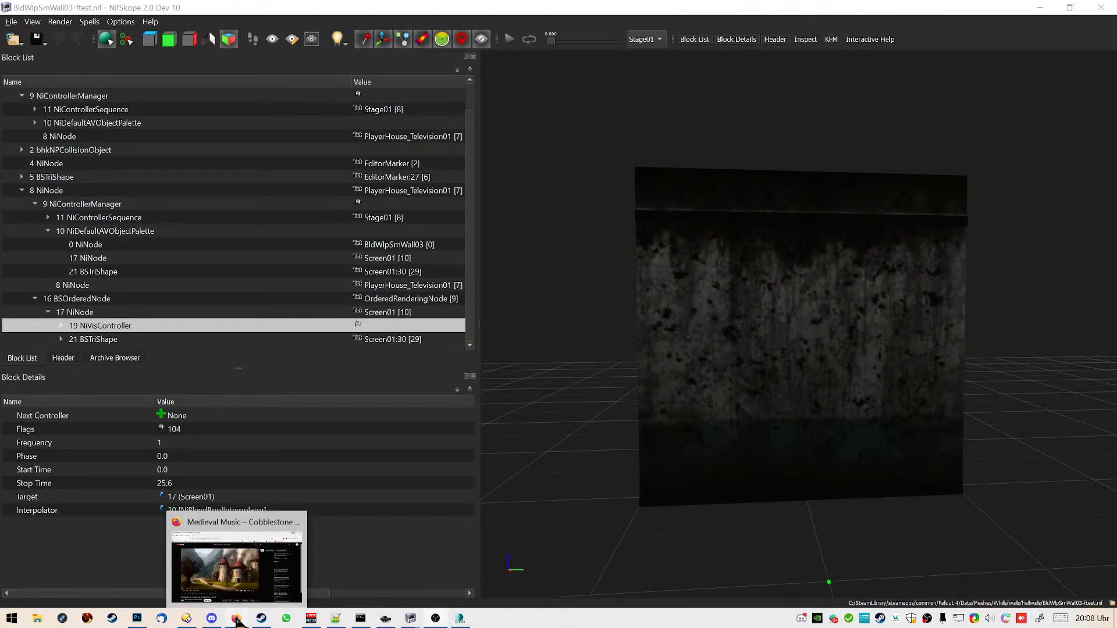
{"action": "left_click", "coordinate": [236, 621]}
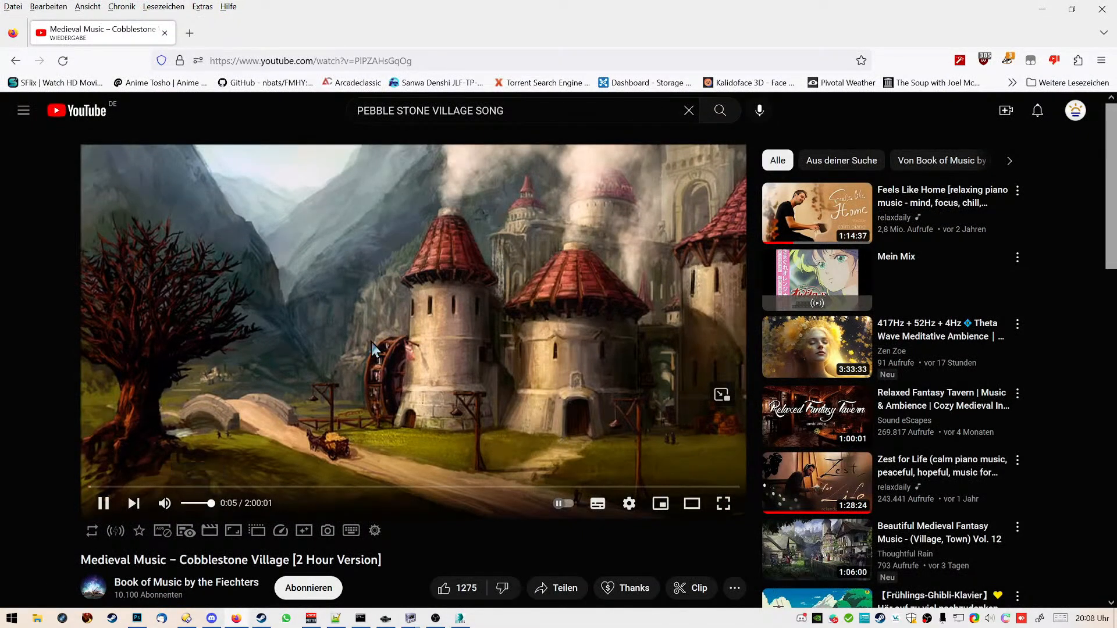
Return to NifSkope and review the properties and child reference of the BSOrderedNode in BldWlpSmWall03-ftest.nif
{"action": "left_click", "coordinate": [1042, 9]}
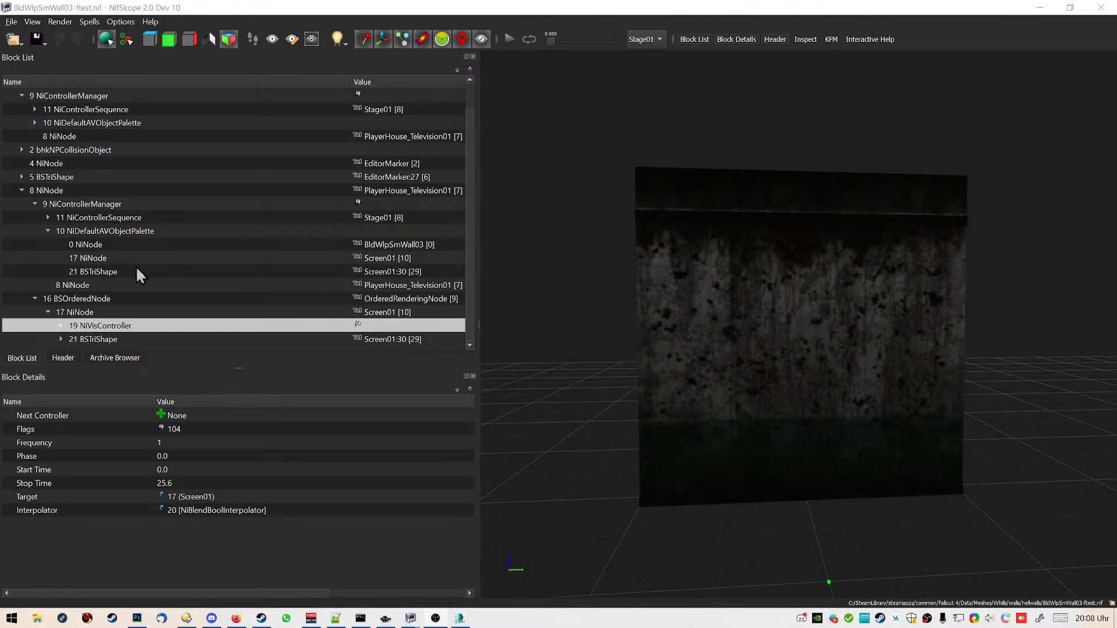
{"action": "left_click", "coordinate": [142, 300]}
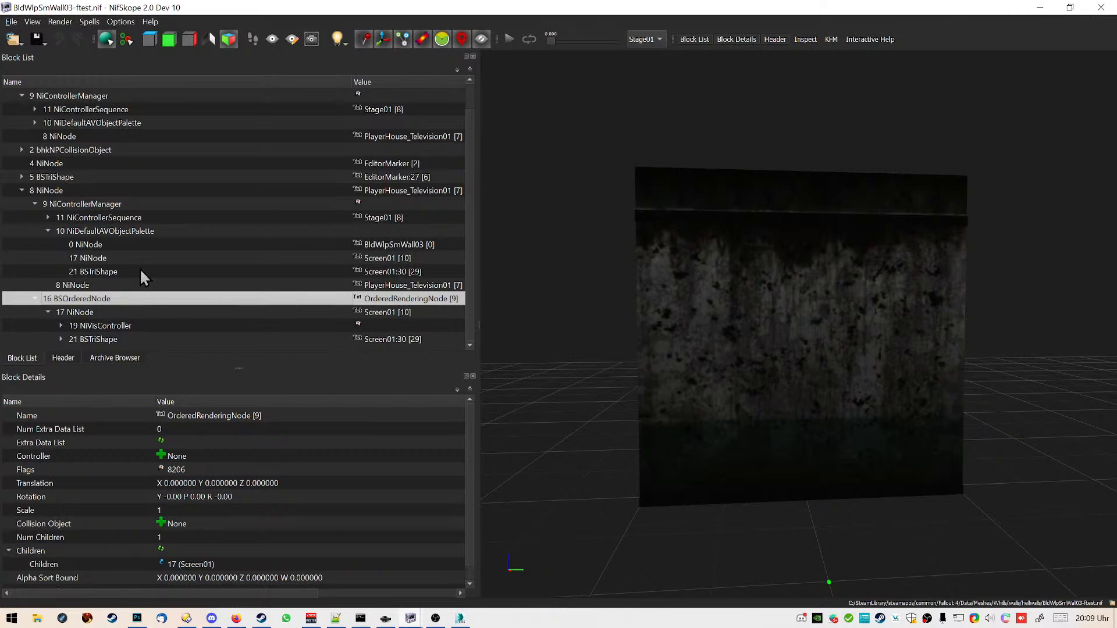
Examine the PlayerHouse_Television01 node and its nested controller manager, OrderedRenderingNode and Screen01 blocks
{"action": "left_click", "coordinate": [58, 189]}
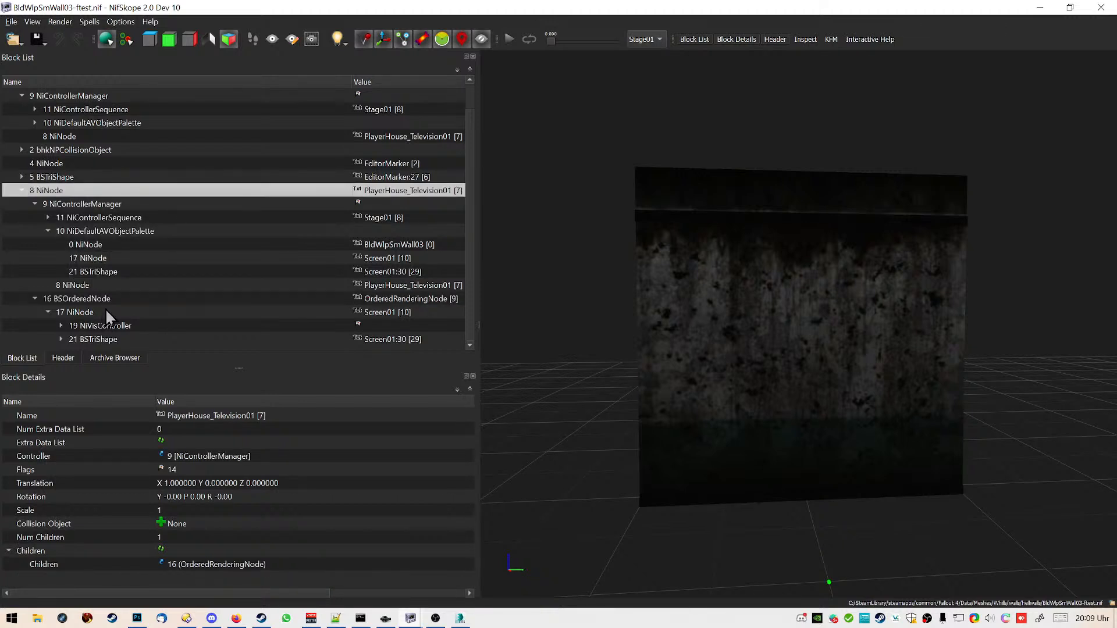
{"action": "mouse_move", "coordinate": [106, 310]}
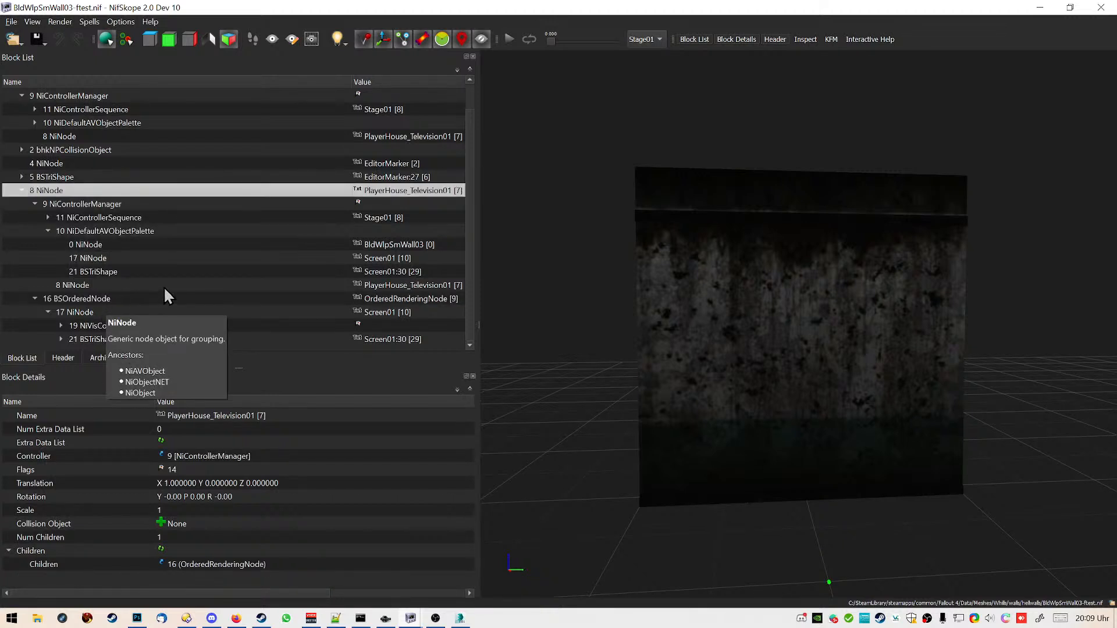
{"action": "left_click", "coordinate": [110, 297]}
{"action": "left_click", "coordinate": [73, 312]}
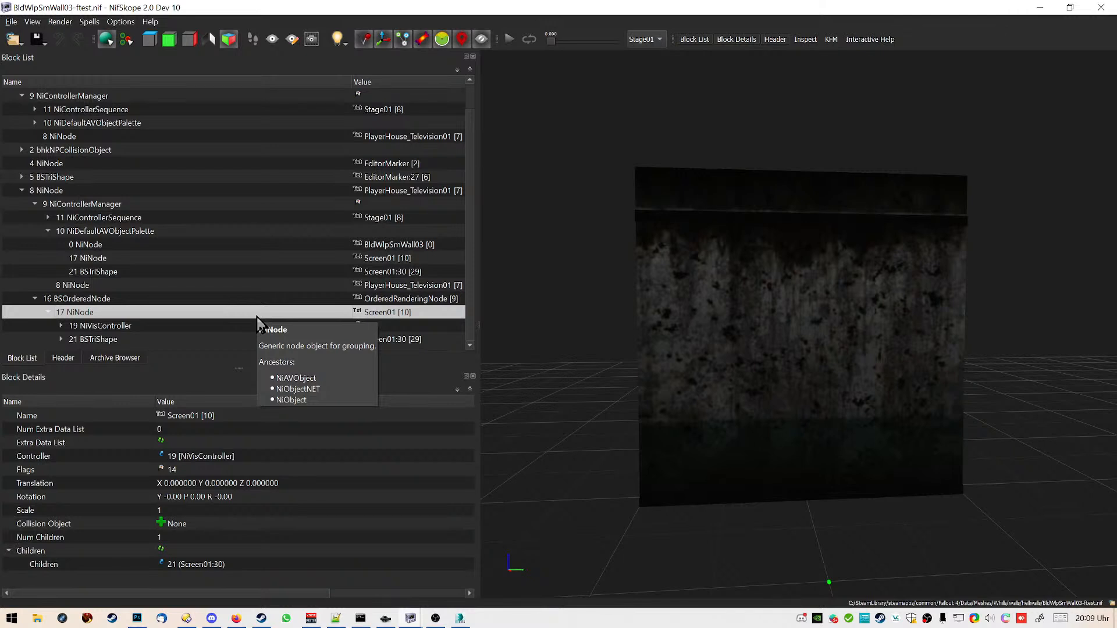
{"action": "double_click", "coordinate": [35, 204]}
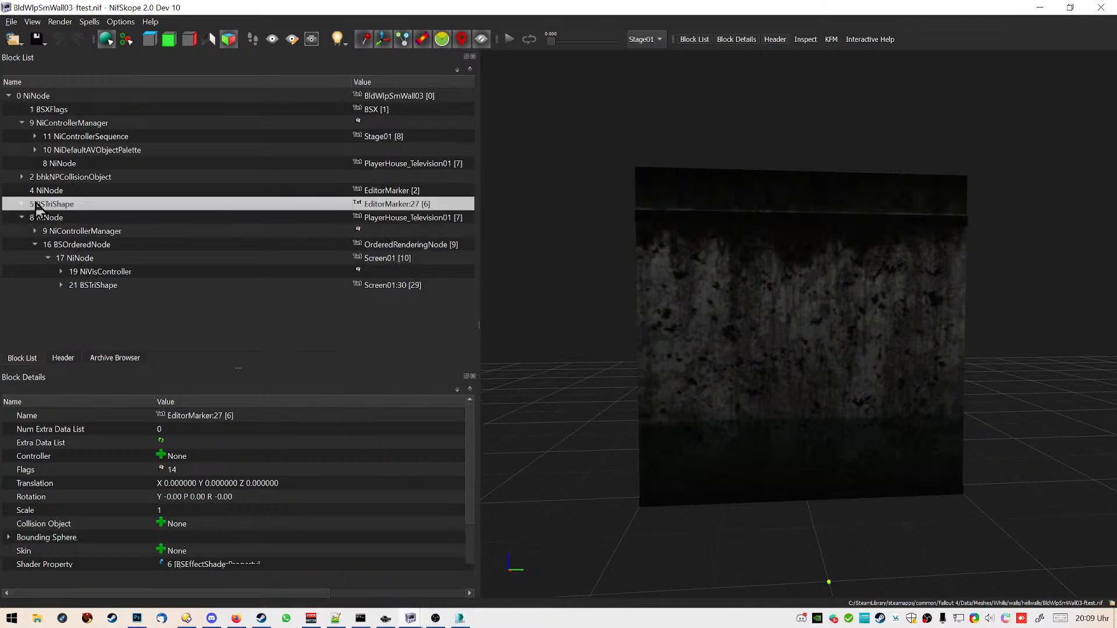
{"action": "left_click", "coordinate": [121, 243]}
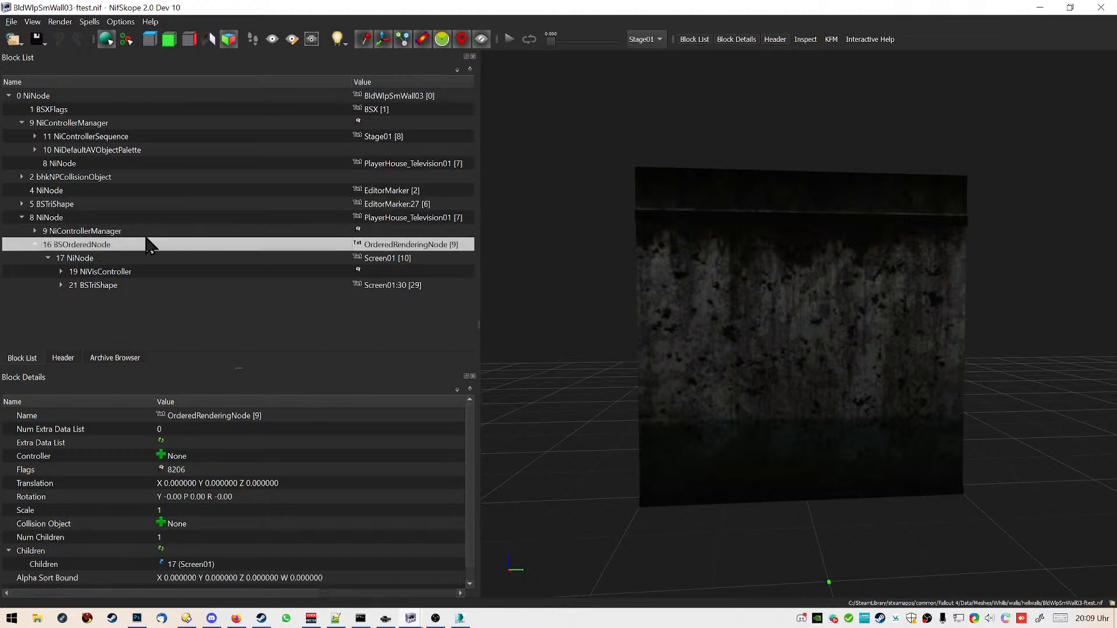
{"action": "left_click", "coordinate": [196, 257]}
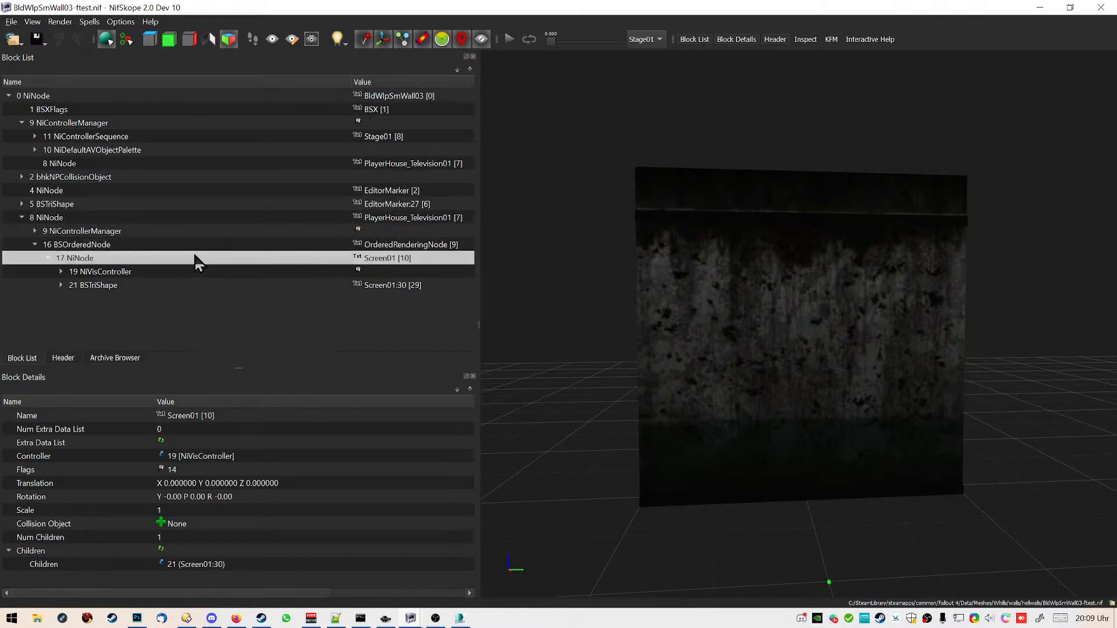
{"action": "left_click", "coordinate": [48, 258]}
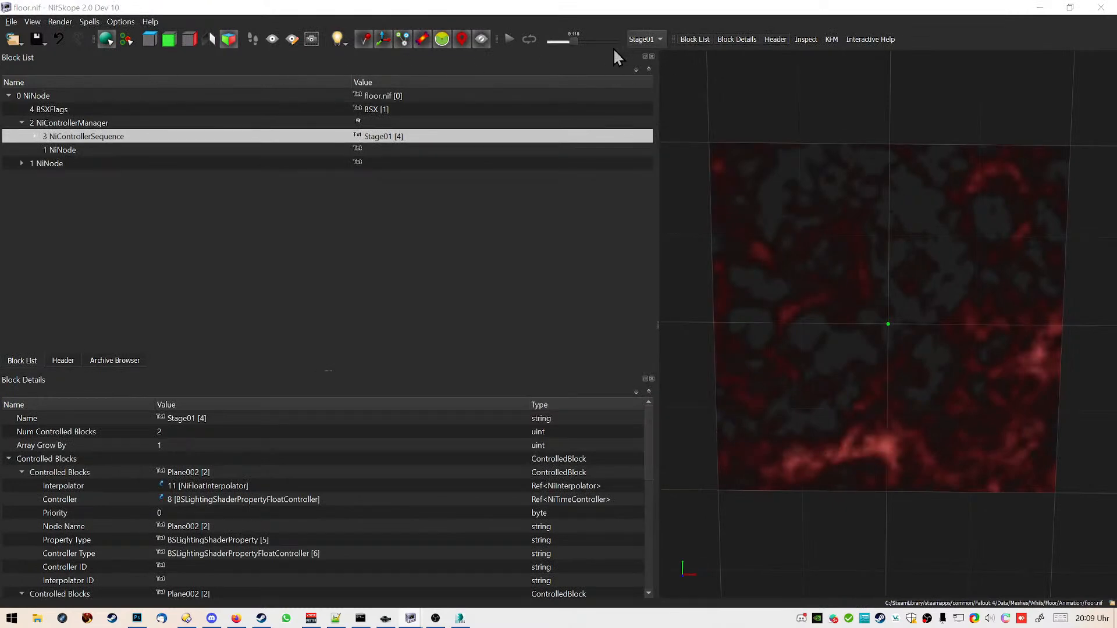
In floor.nif, collapse the root's NiControllerManager and expand the child NiNode down to the Plane002 shape's properties
{"action": "left_click_drag", "start_coordinate": [575, 41], "coordinate": [615, 41]}
{"action": "left_click_drag", "start_coordinate": [658, 85], "coordinate": [569, 82]}
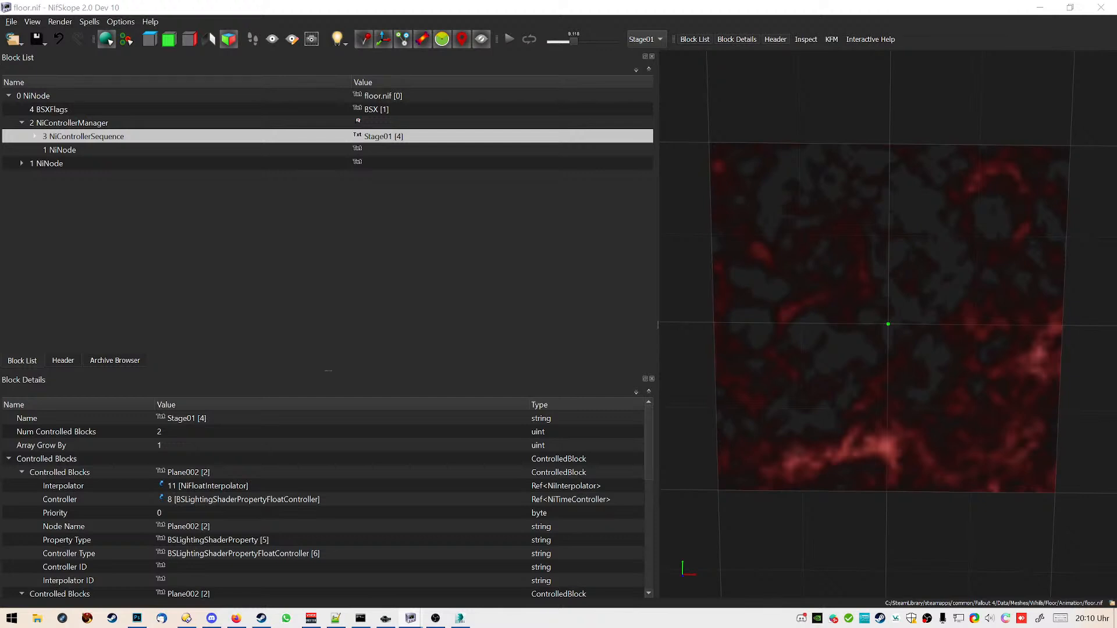
{"action": "left_click", "coordinate": [22, 122]}
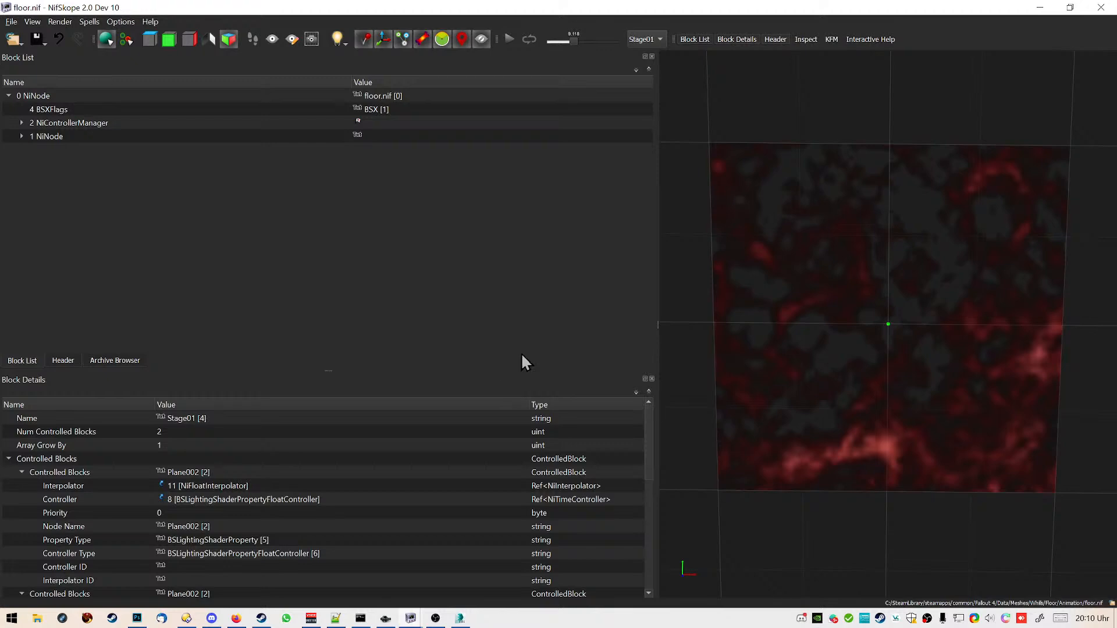
{"action": "left_click", "coordinate": [819, 231]}
{"action": "left_click_drag", "start_coordinate": [692, 284], "coordinate": [692, 236]}
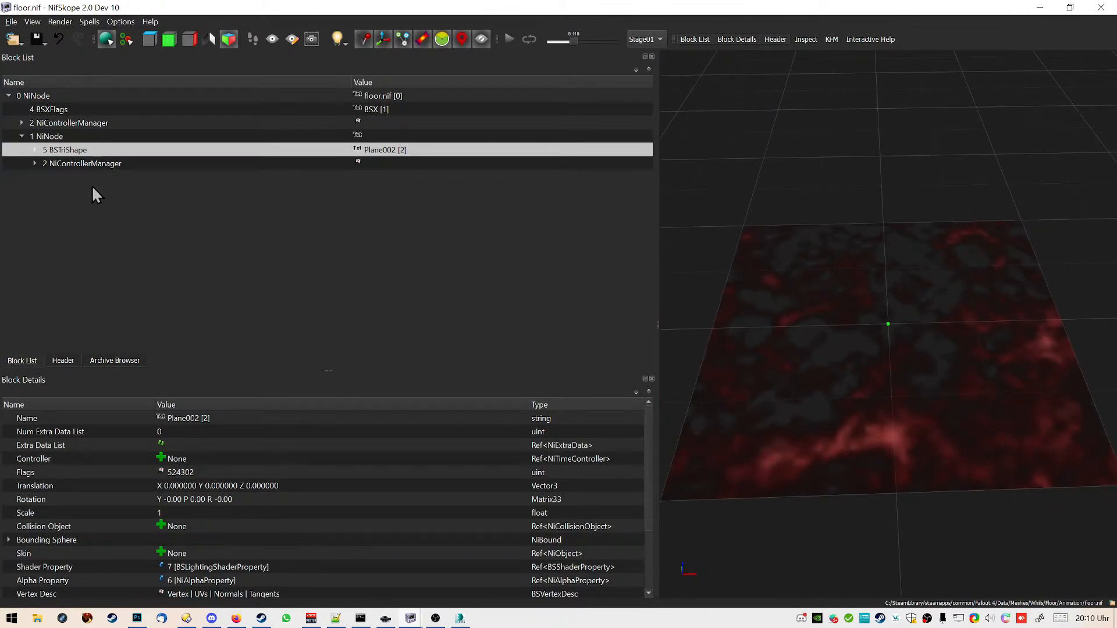
{"action": "left_click", "coordinate": [35, 149]}
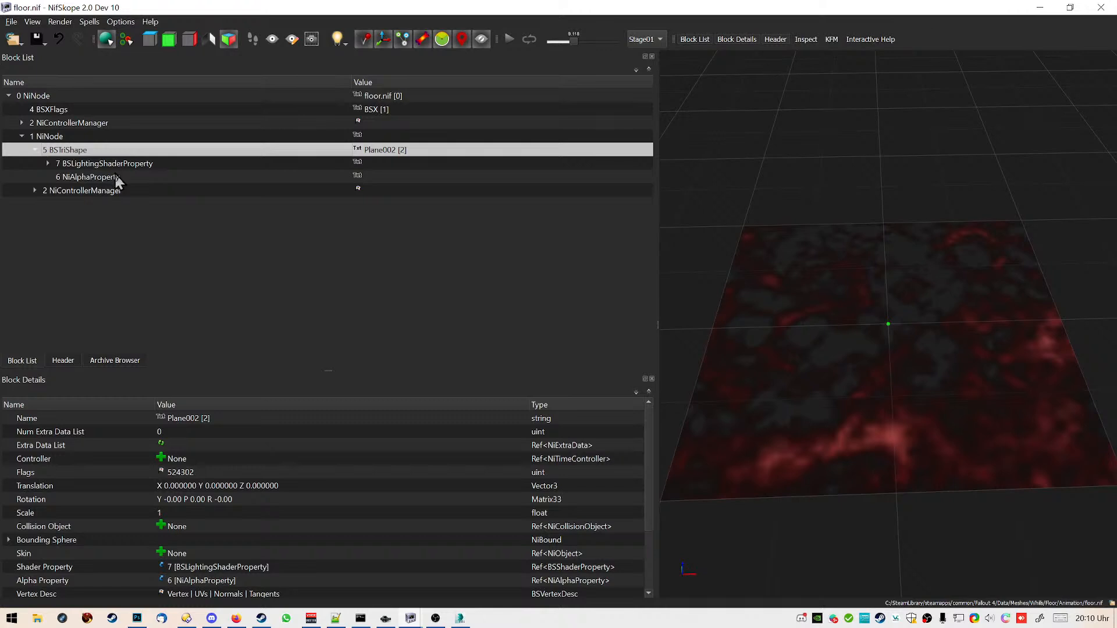
Examine the flags, colours and strength values of Plane002's BSLightingShaderProperty, and expand its float controller
{"action": "left_click", "coordinate": [139, 164]}
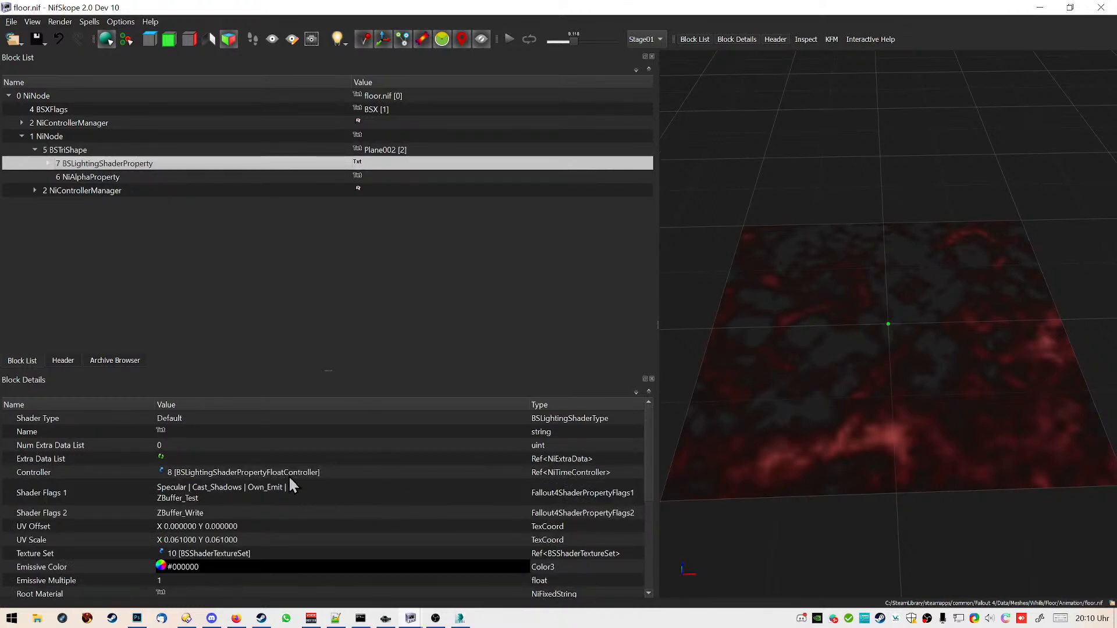
{"action": "left_click", "coordinate": [342, 494]}
{"action": "scroll", "coordinate": [373, 501], "scroll_direction": "down", "scroll_amount": 1}
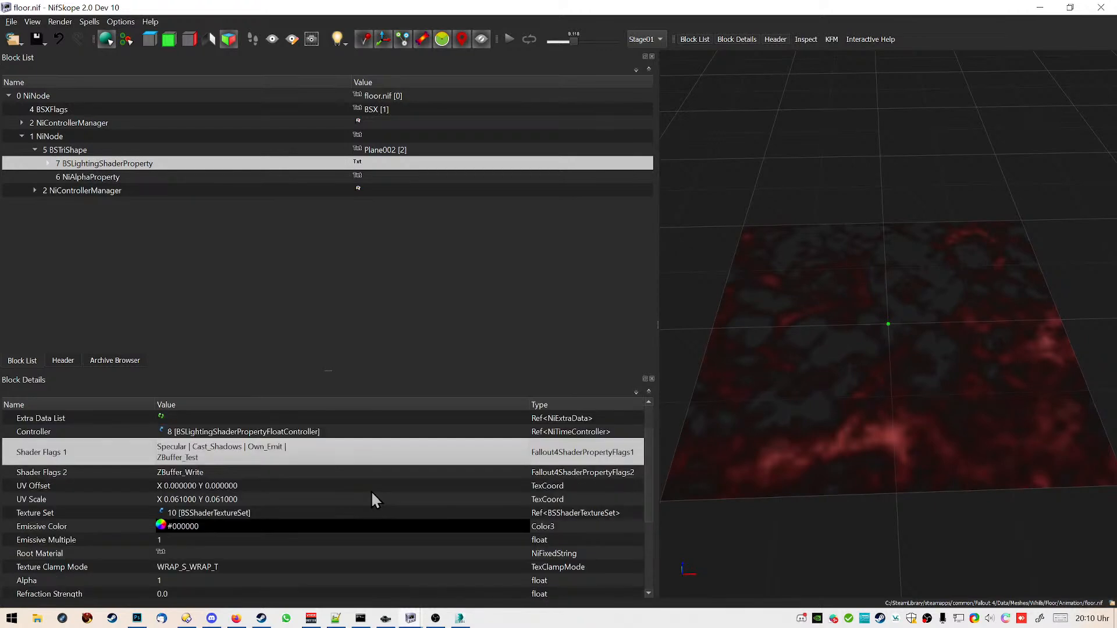
{"action": "double_click", "coordinate": [368, 452]}
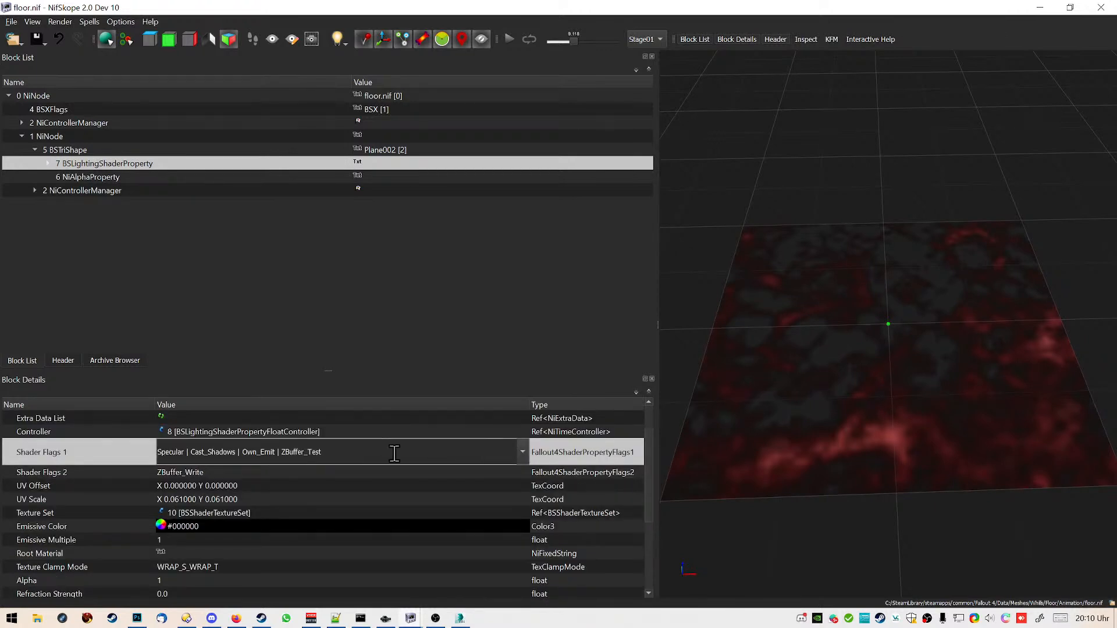
{"action": "left_click", "coordinate": [371, 472]}
{"action": "scroll", "coordinate": [374, 479], "scroll_direction": "down", "scroll_amount": 1}
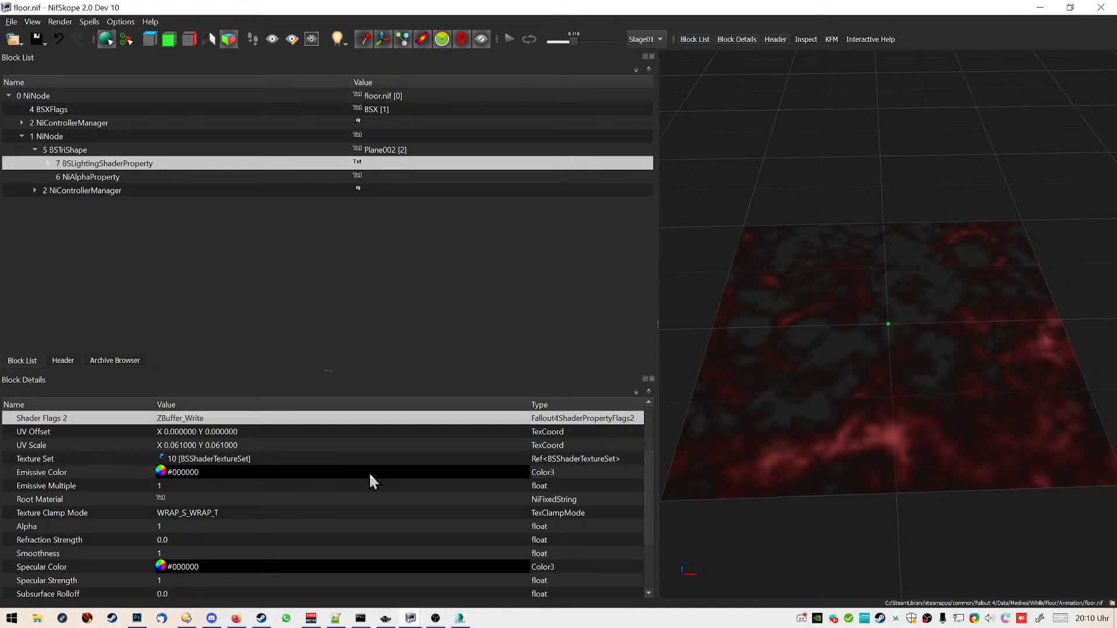
{"action": "scroll", "coordinate": [369, 473], "scroll_direction": "down", "scroll_amount": 2}
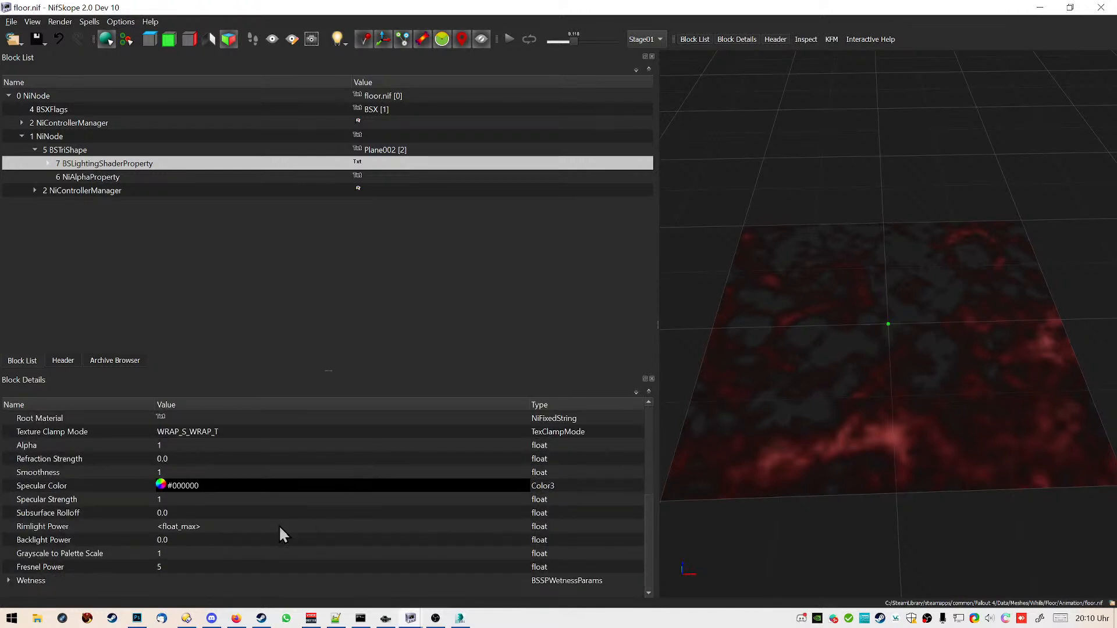
{"action": "scroll", "coordinate": [279, 526], "scroll_direction": "up", "scroll_amount": 1}
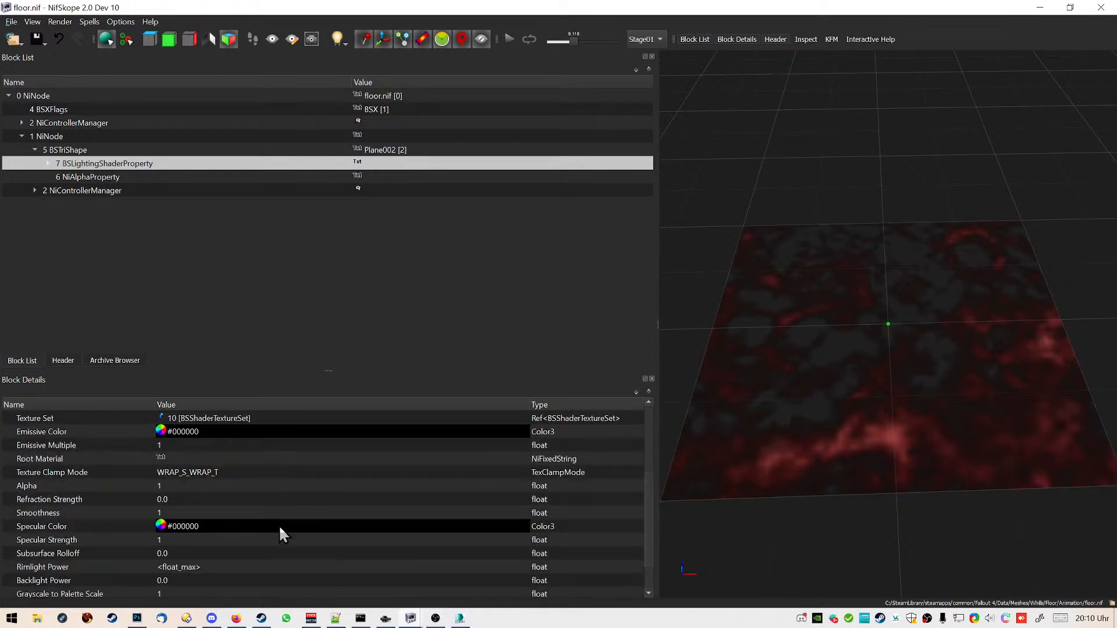
{"action": "scroll", "coordinate": [278, 525], "scroll_direction": "up", "scroll_amount": 3}
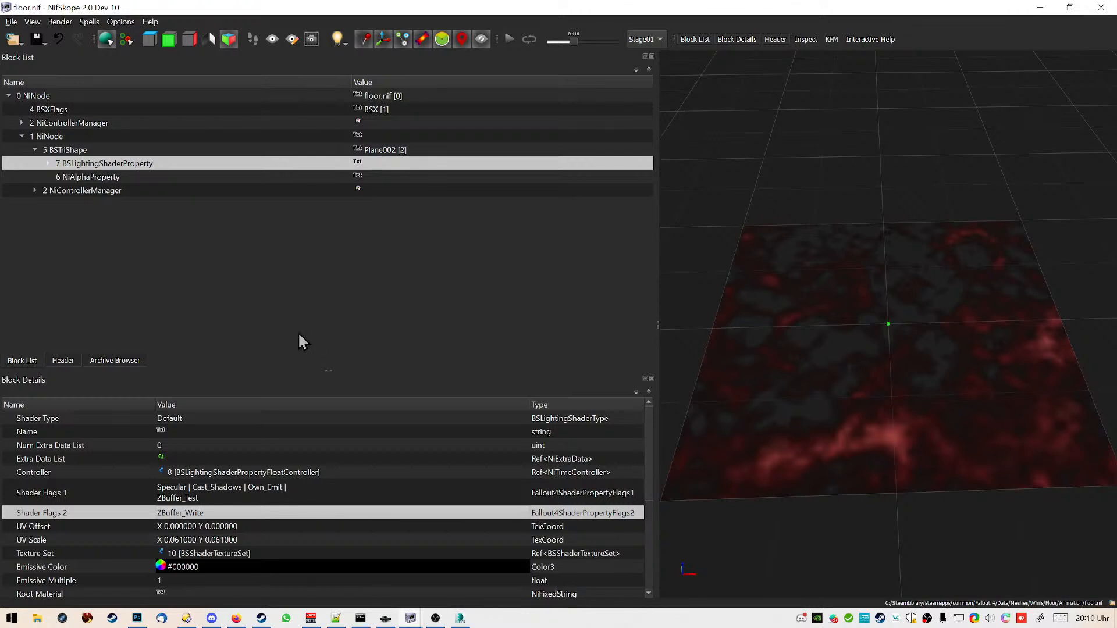
{"action": "left_click", "coordinate": [48, 164]}
{"action": "left_click", "coordinate": [61, 177]}
{"action": "left_click_drag", "start_coordinate": [894, 273], "coordinate": [882, 282]}
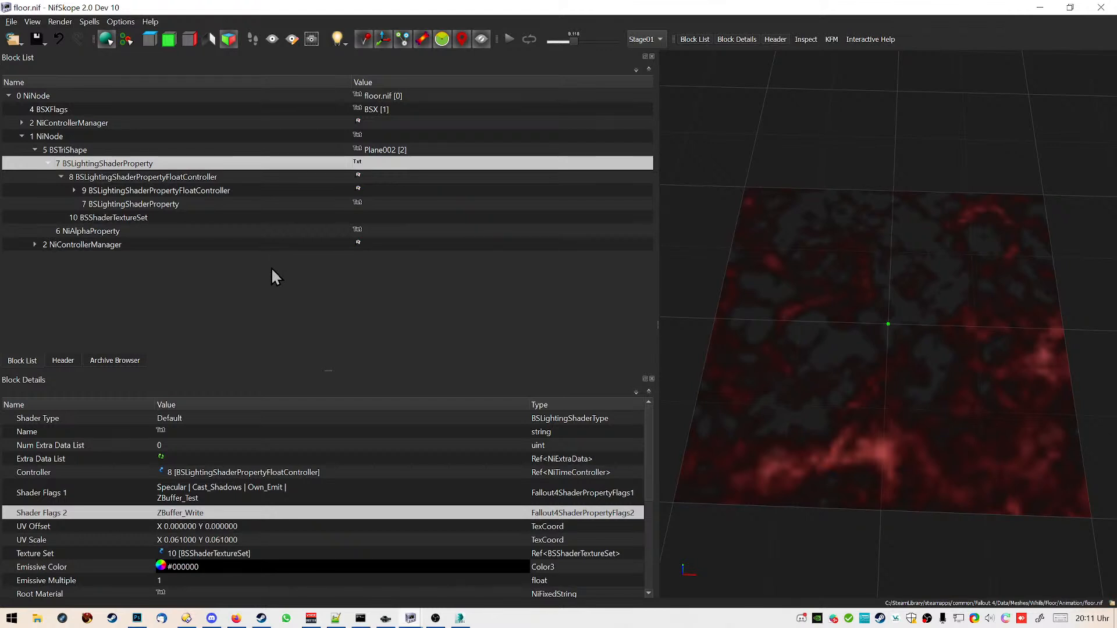
Select the Plane002 shape, run a block operation on it, and save floor.nif
{"action": "left_click", "coordinate": [793, 271]}
{"action": "right_click", "coordinate": [89, 141]}
{"action": "mouse_move", "coordinate": [180, 261]}
{"action": "left_click", "coordinate": [256, 277]}
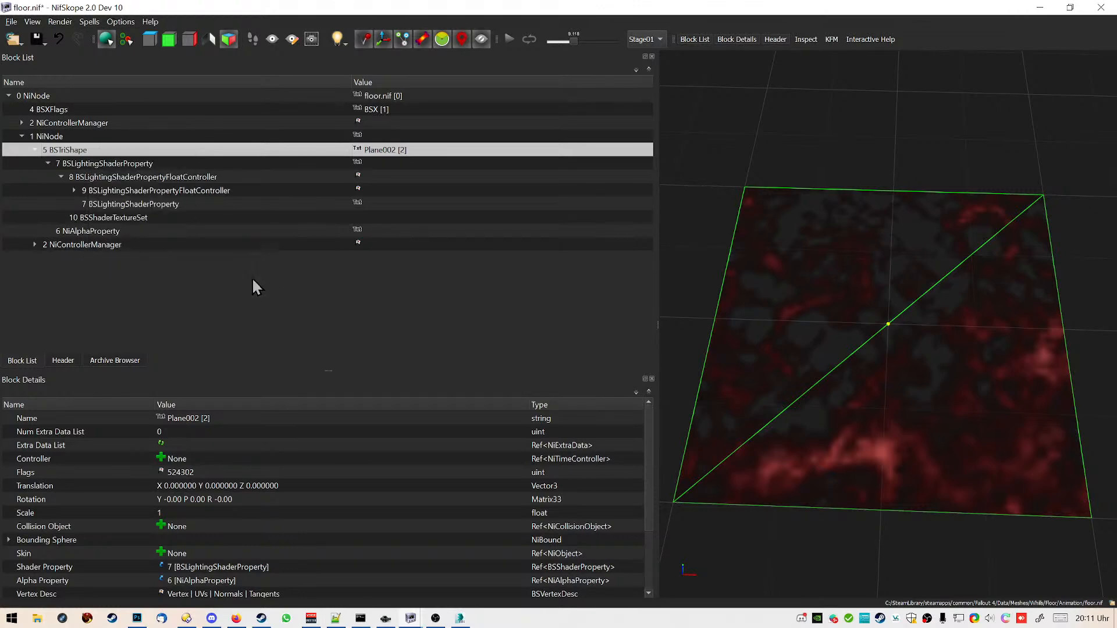
{"action": "left_click", "coordinate": [36, 39]}
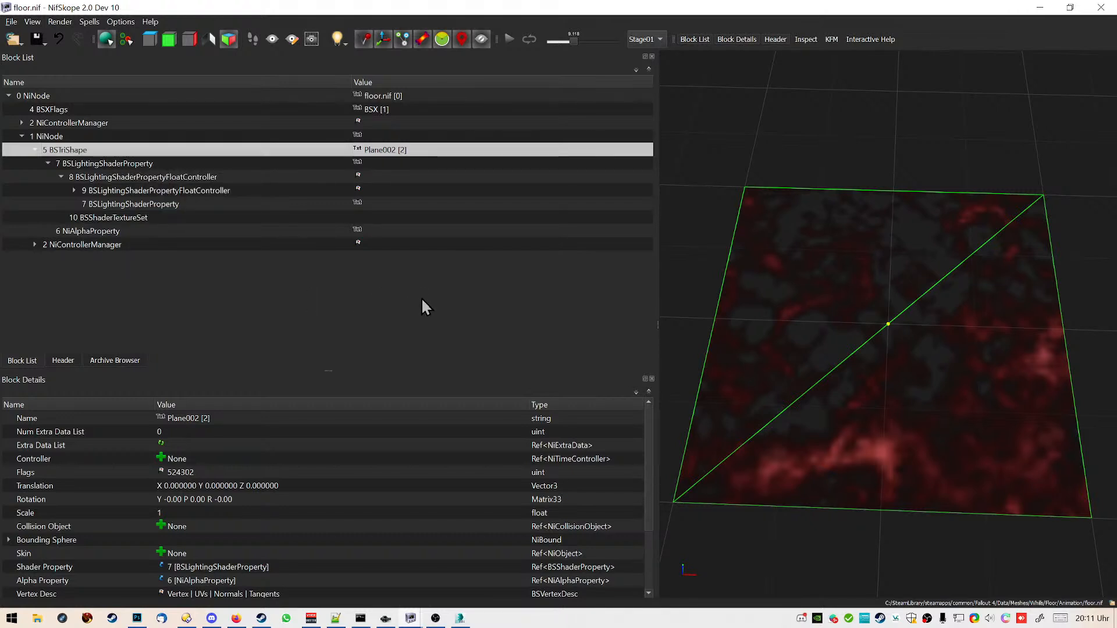
Switch to 3ds Max with plane.max and start exporting the scene as a NIF file
{"action": "left_click", "coordinate": [459, 617]}
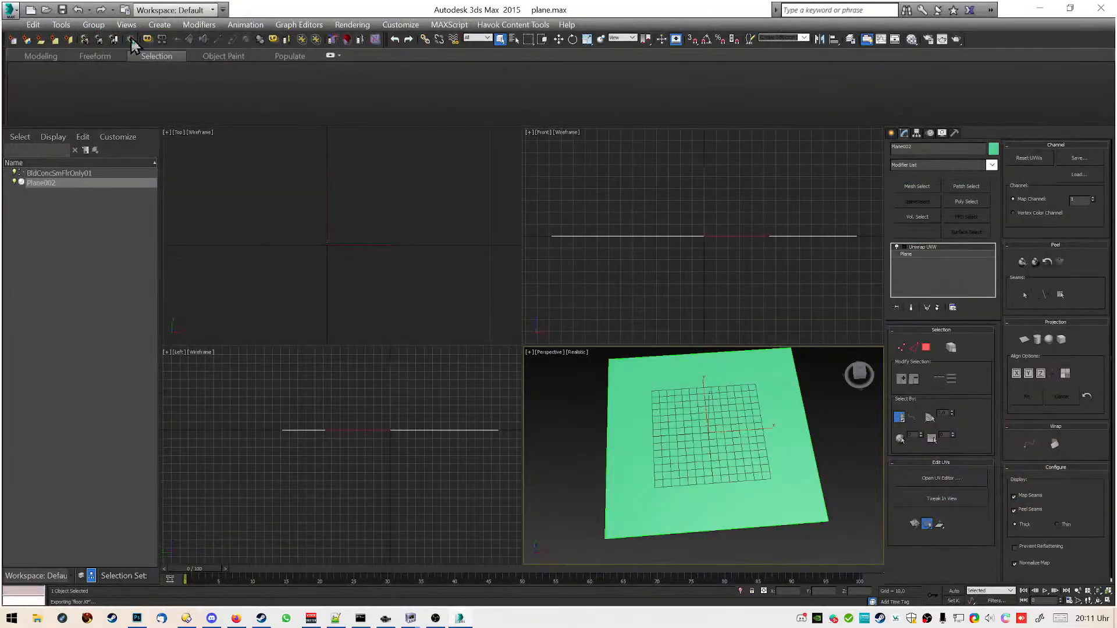
{"action": "left_click", "coordinate": [30, 25]}
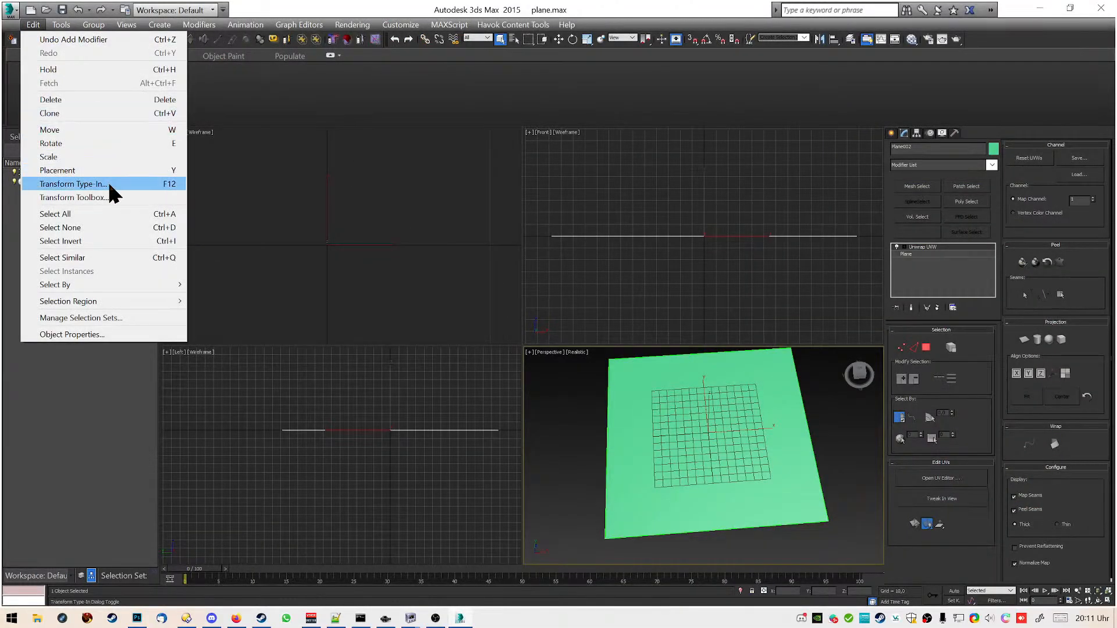
{"action": "left_click", "coordinate": [584, 408]}
{"action": "left_click", "coordinate": [609, 385]}
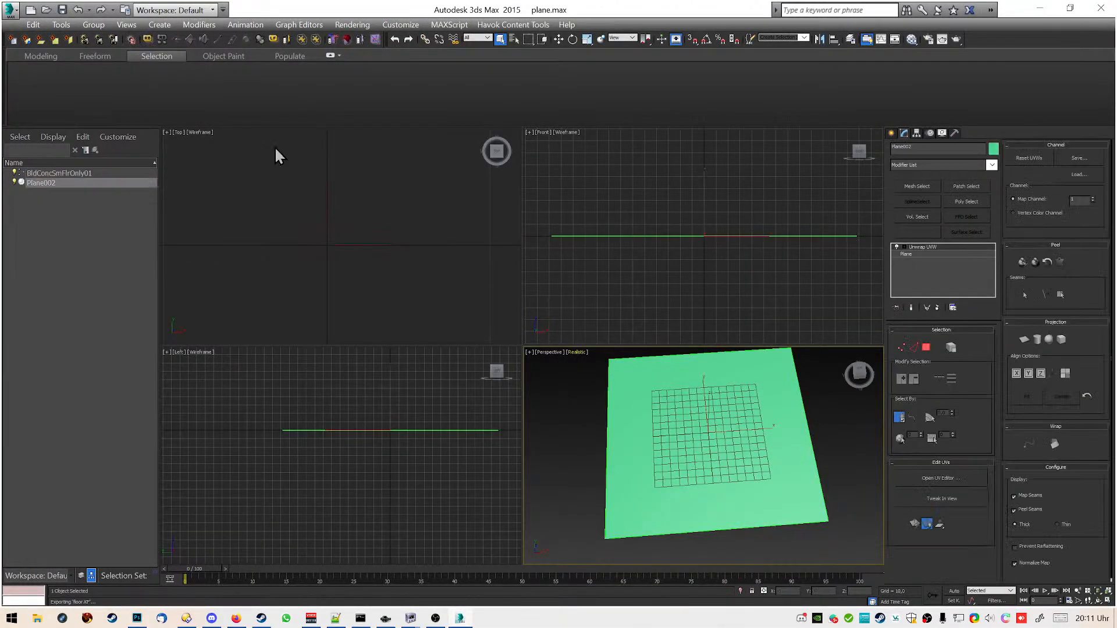
{"action": "left_click", "coordinate": [33, 25]}
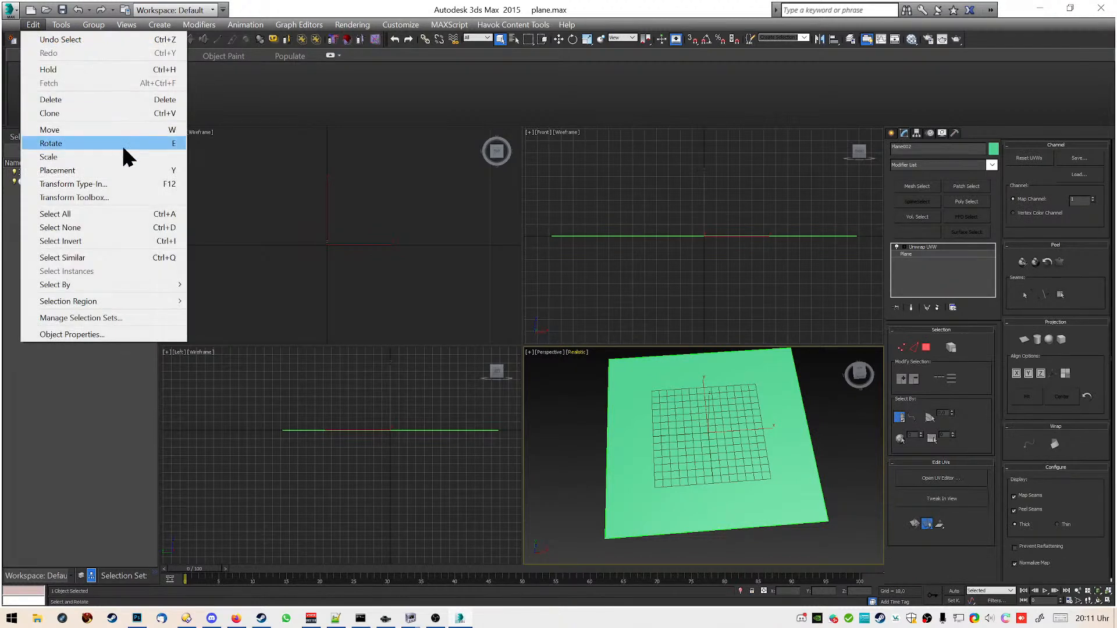
{"action": "left_click", "coordinate": [10, 12]}
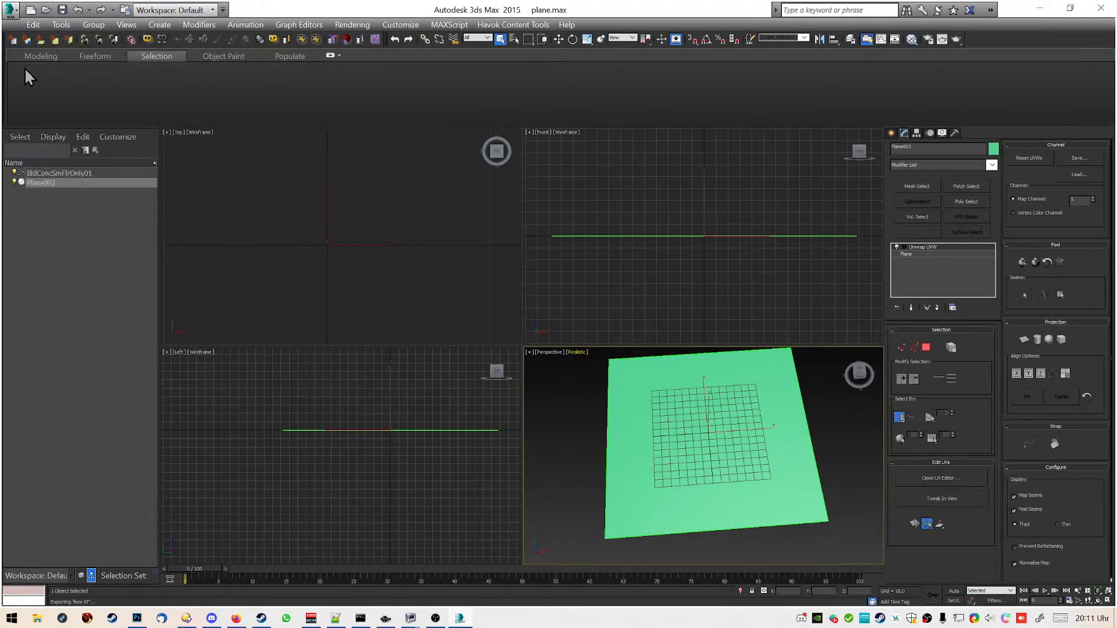
{"action": "left_click", "coordinate": [10, 12]}
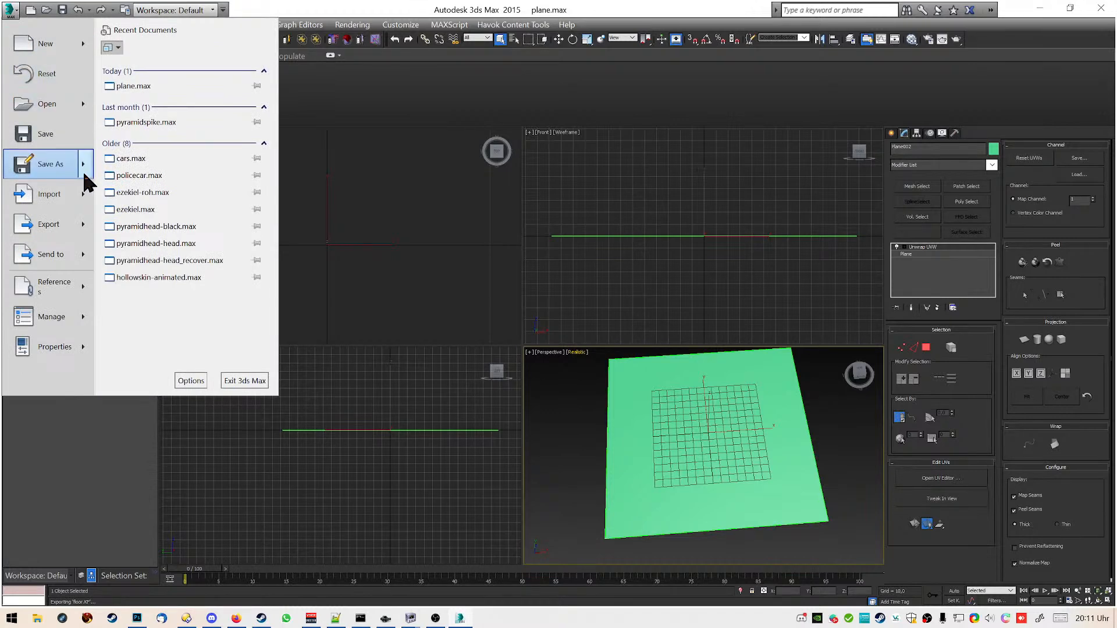
{"action": "left_click", "coordinate": [61, 224]}
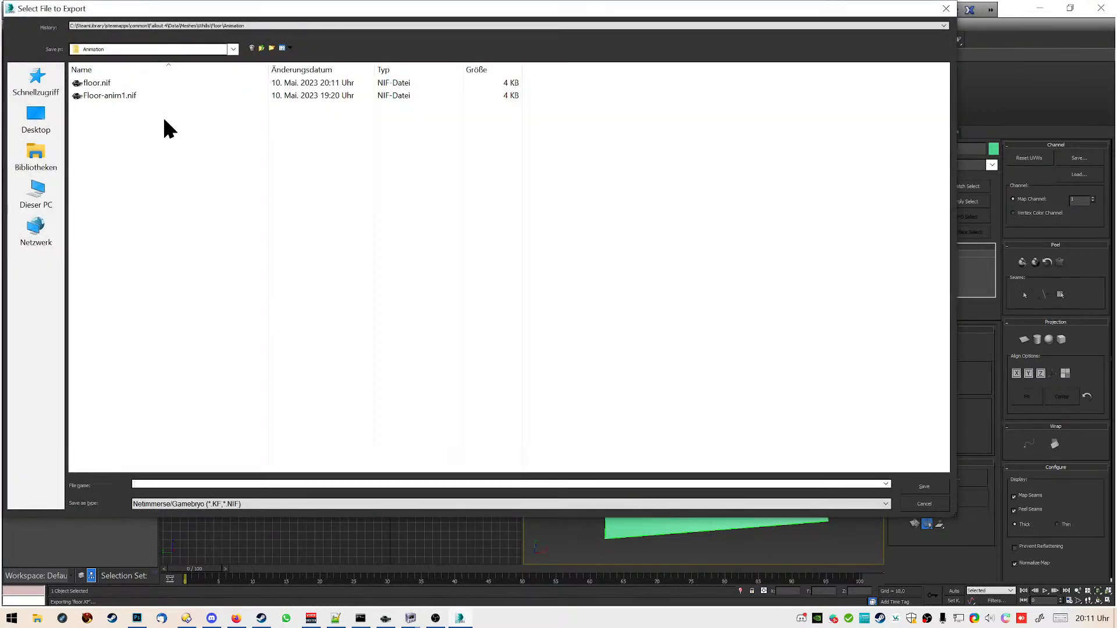
Name the export floor-test.nif, based on floor.nif, and export it with the Fallout 4 NIF settings
{"action": "left_click", "coordinate": [131, 83]}
{"action": "left_click", "coordinate": [143, 485]}
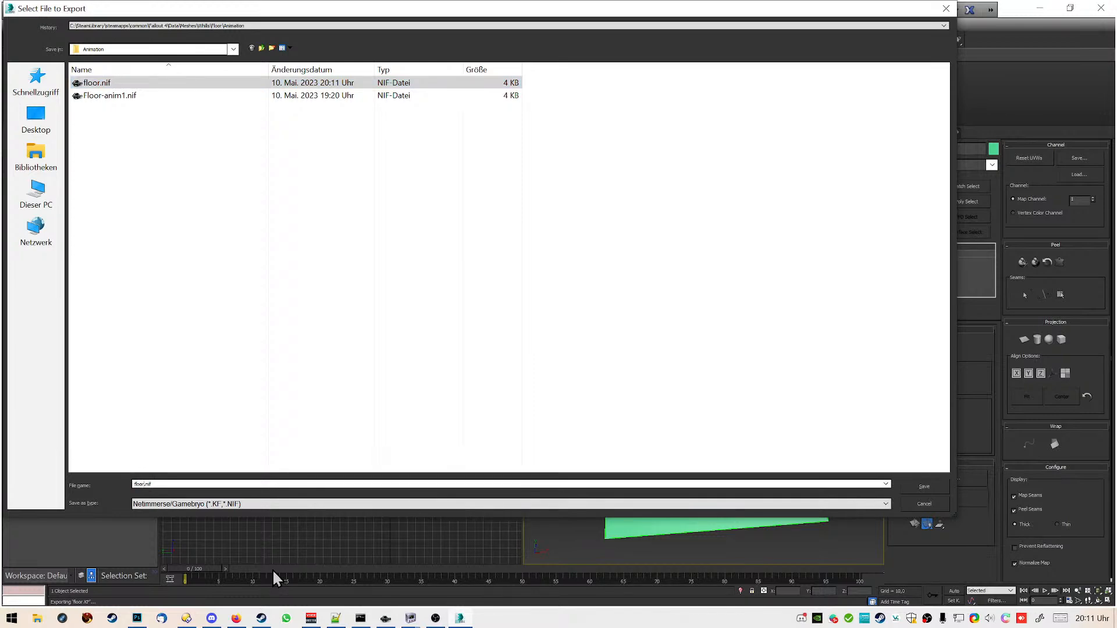
{"action": "type", "text": "-test"}
{"action": "key", "text": "Return"}
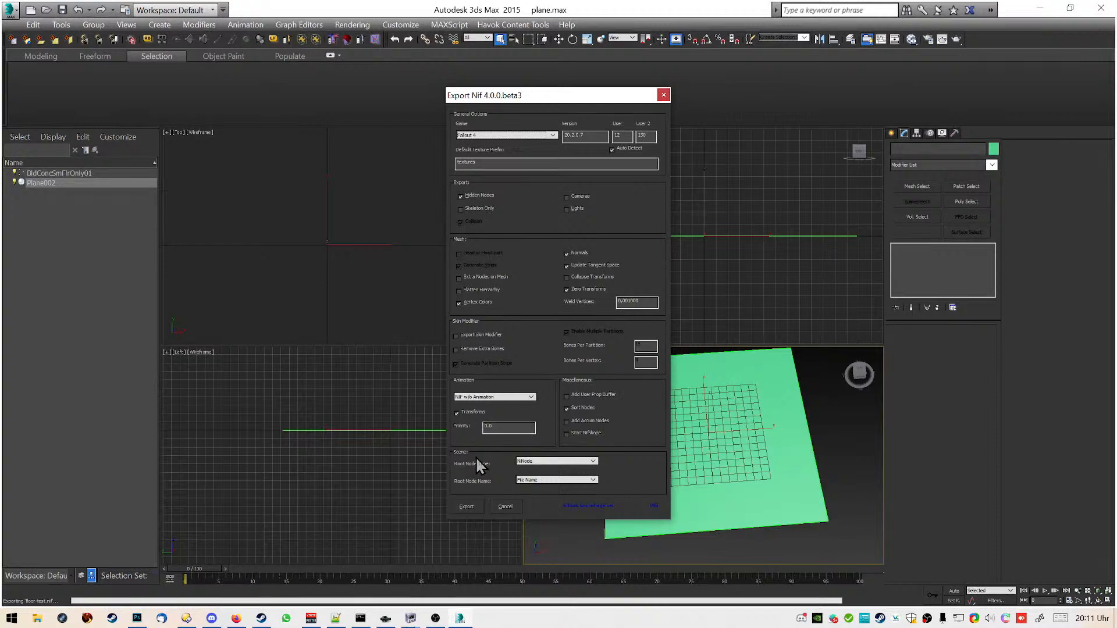
{"action": "left_click", "coordinate": [460, 505]}
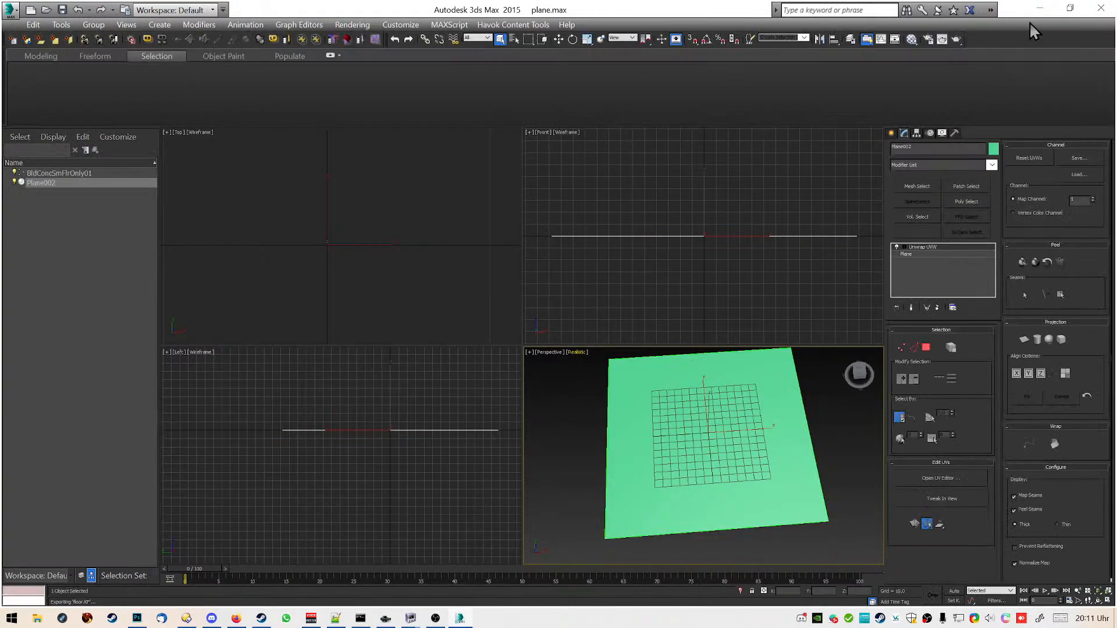
Minimize 3ds Max, switch to the file manager, and open floor-test.nif from the Animation folder with NifSkope.exe
{"action": "left_click", "coordinate": [1040, 8]}
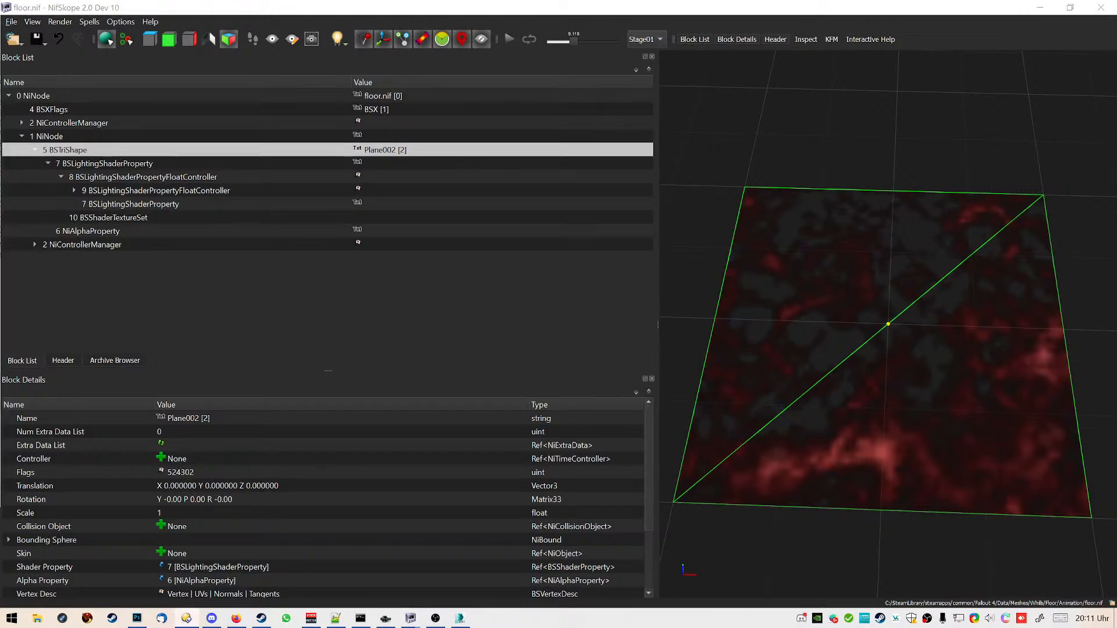
{"action": "left_click", "coordinate": [186, 619]}
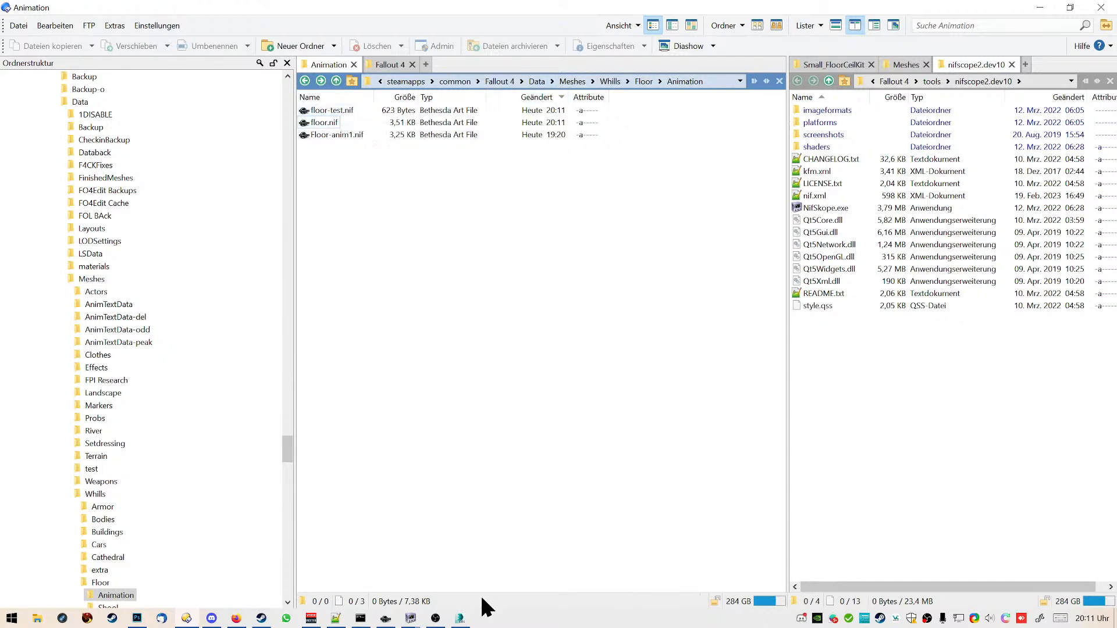
{"action": "left_click_drag", "start_coordinate": [466, 1], "coordinate": [0, 151]}
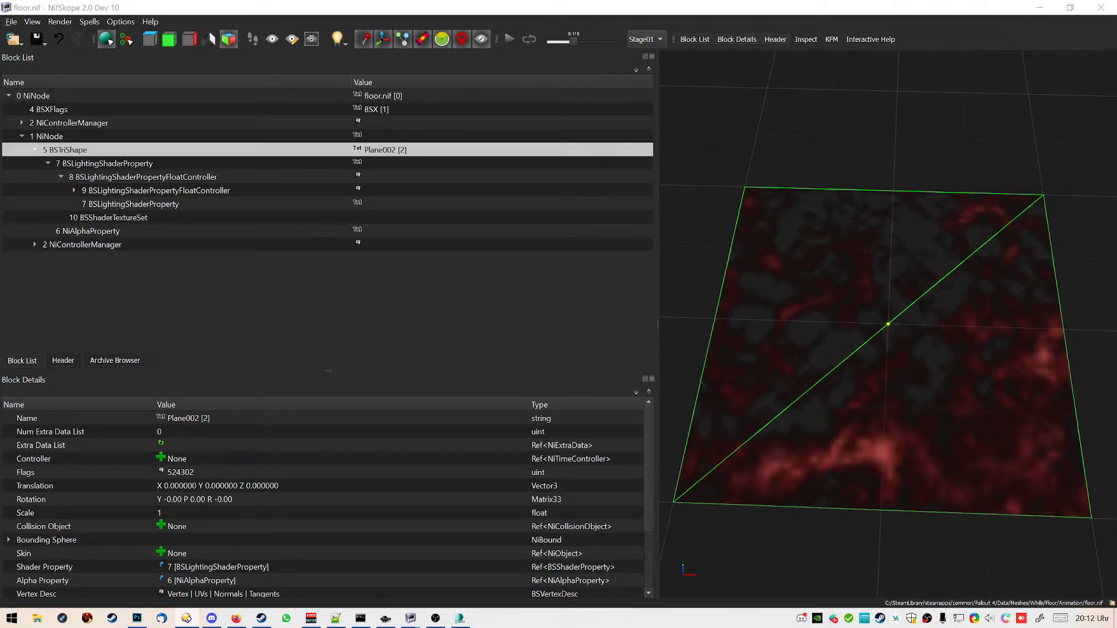
{"action": "left_click", "coordinate": [187, 620]}
{"action": "double_click", "coordinate": [605, 75]}
{"action": "left_click_drag", "start_coordinate": [329, 110], "coordinate": [845, 218]}
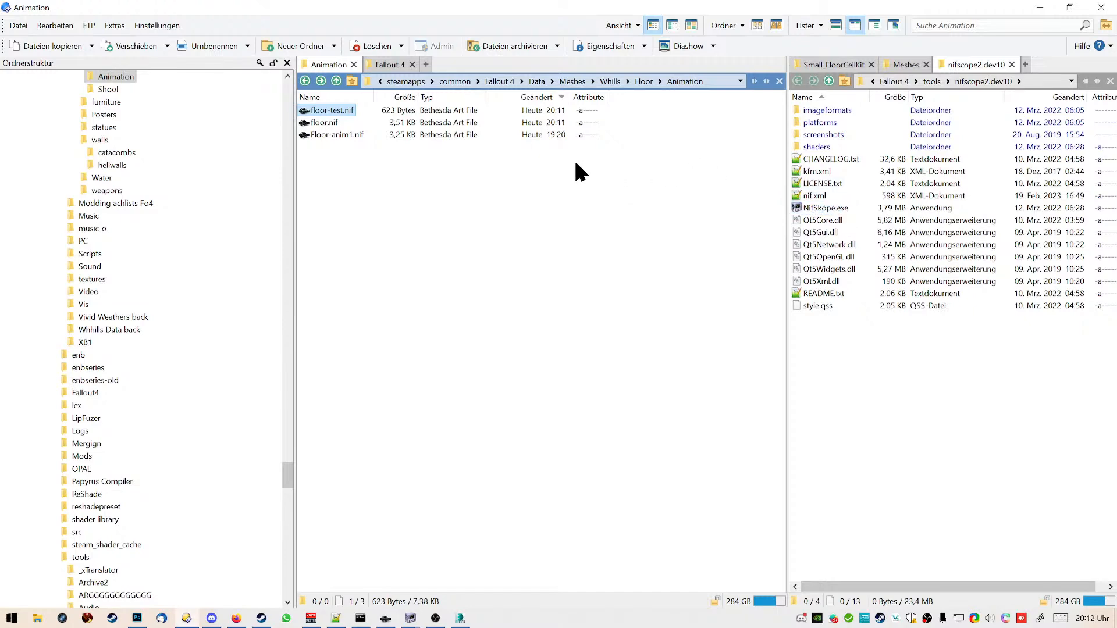
Switch to floor-test.nif in NifSkope and remove the BldConcSmFlrOnly01 block from the root node
{"action": "mouse_move", "coordinate": [415, 616]}
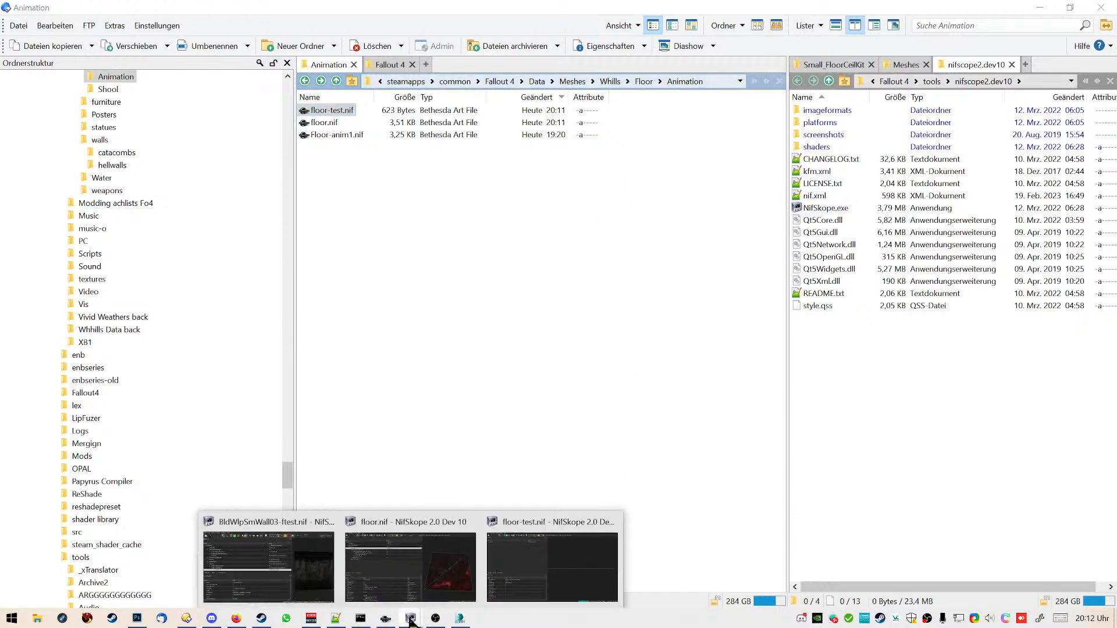
{"action": "left_click", "coordinate": [518, 566]}
{"action": "left_click_drag", "start_coordinate": [721, 260], "coordinate": [734, 341]}
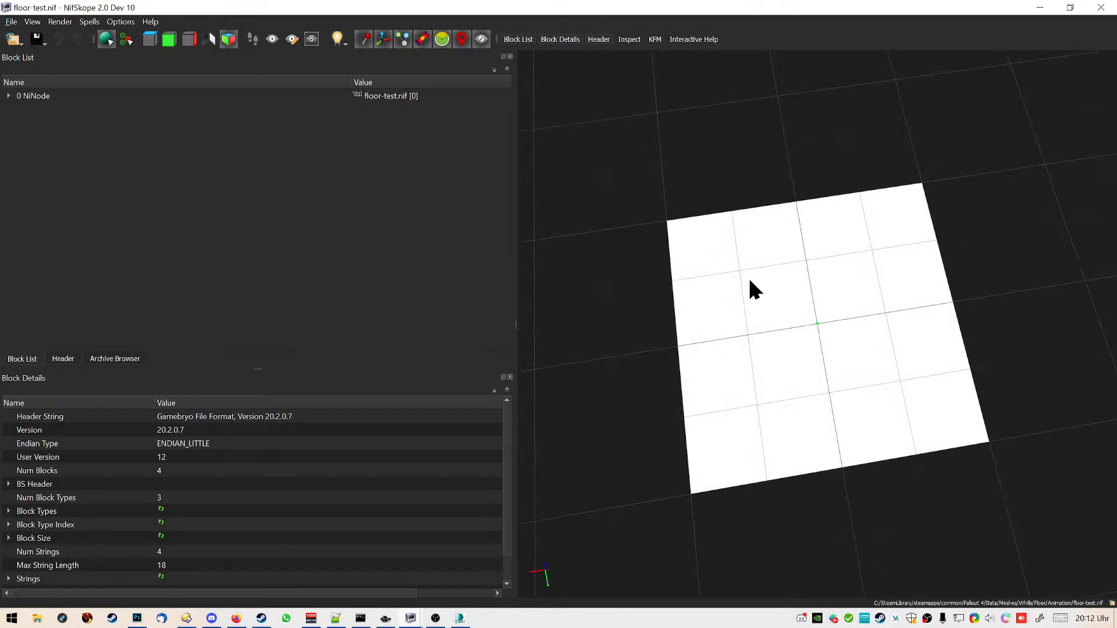
{"action": "left_click", "coordinate": [749, 278]}
{"action": "left_click", "coordinate": [32, 136]}
{"action": "right_click", "coordinate": [36, 137]}
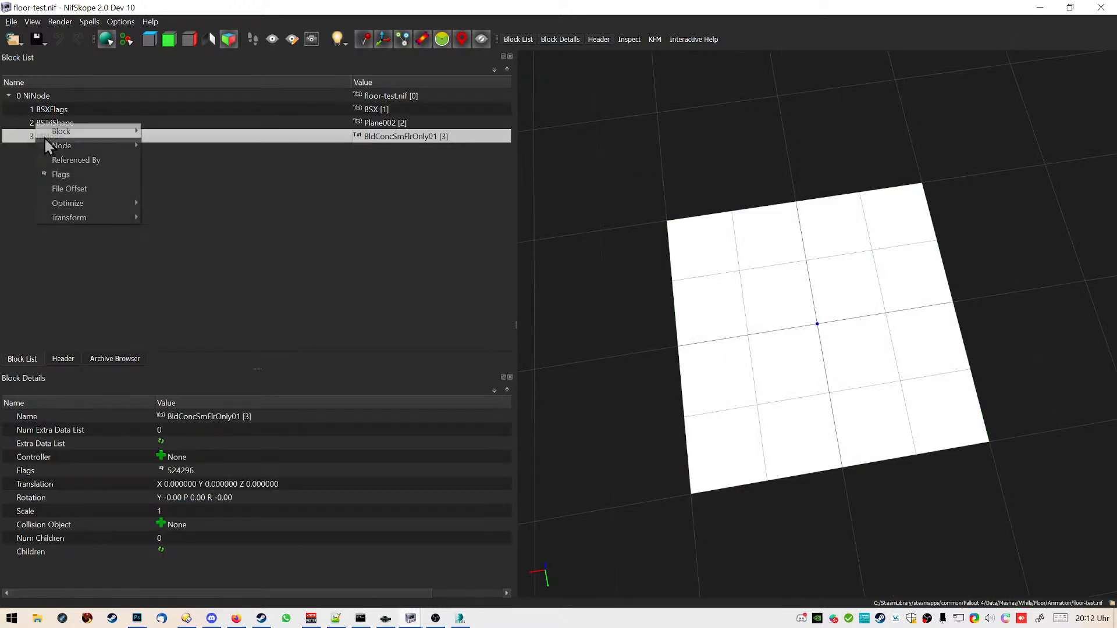
{"action": "mouse_move", "coordinate": [68, 134]}
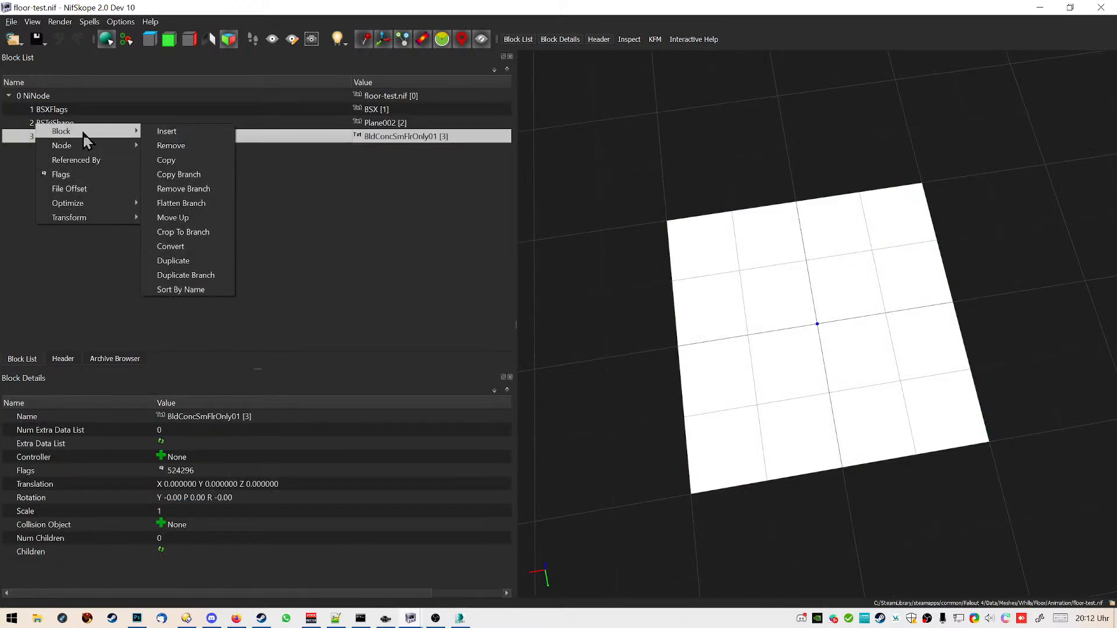
{"action": "left_click", "coordinate": [178, 145]}
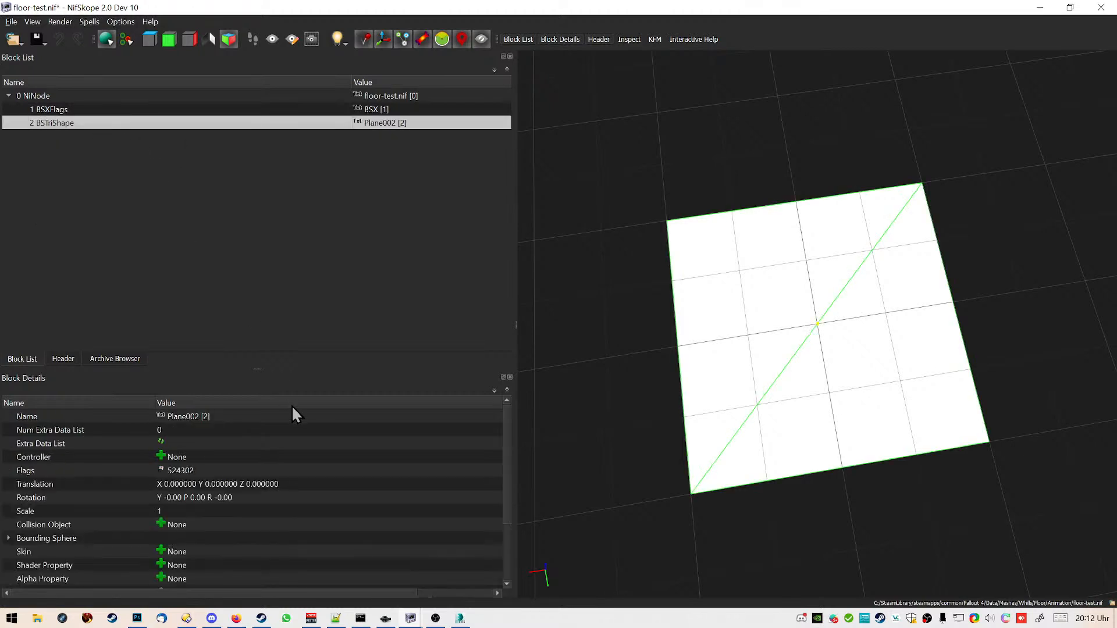
Set the flags of the Plane002 BSTriShape to 14
{"action": "double_click", "coordinate": [180, 471]}
{"action": "type", "text": "14"}
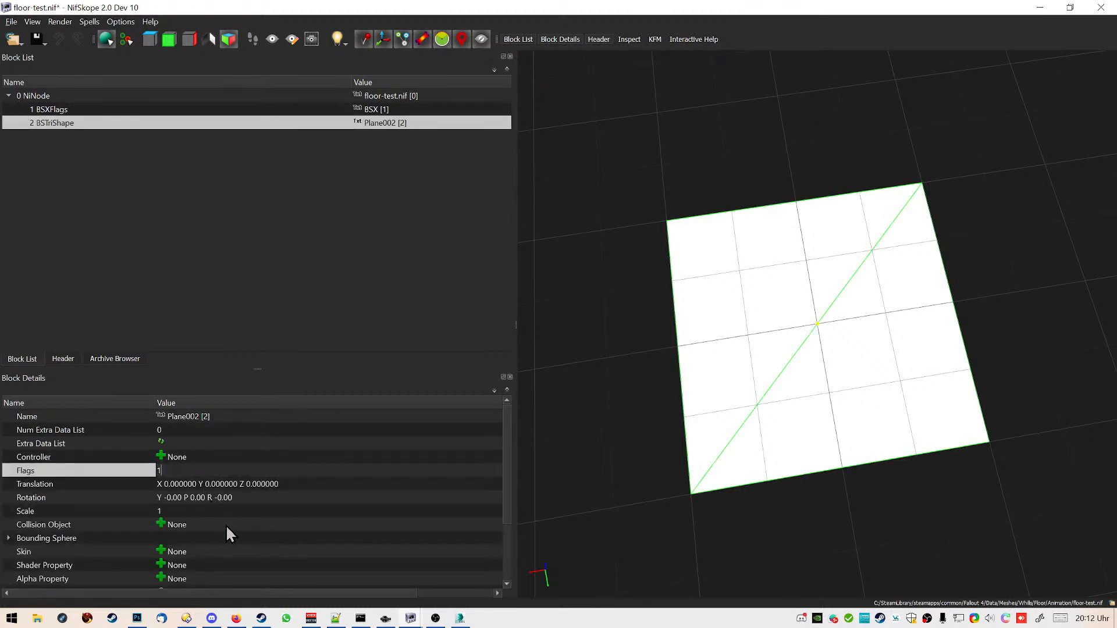
{"action": "key", "text": "Return"}
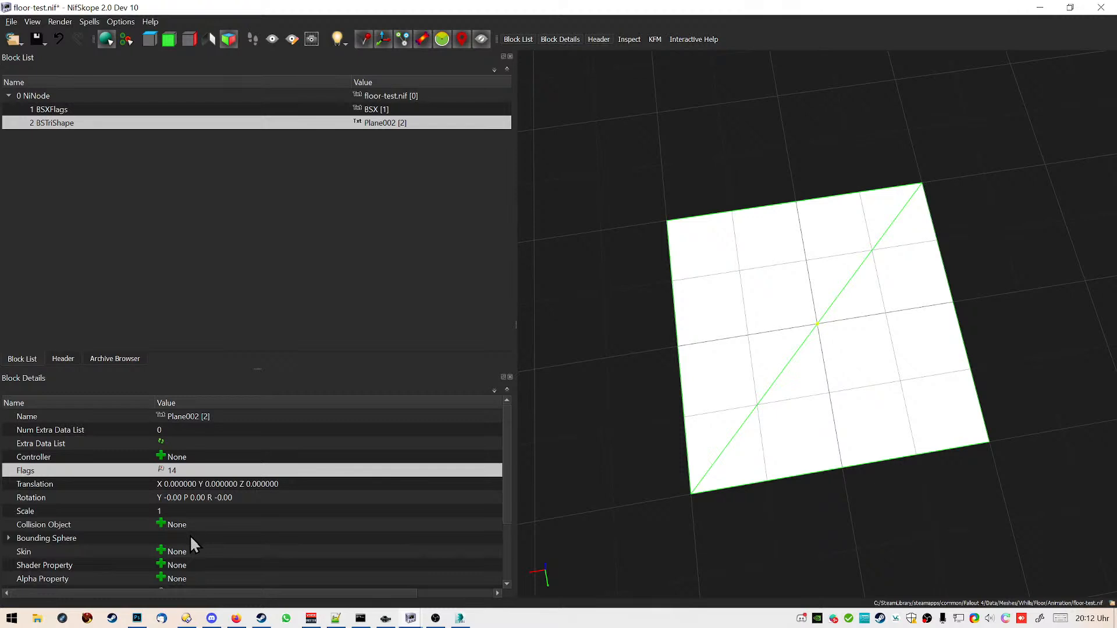
Add a BSLightingShaderProperty as the shader property of the Plane002 shape
{"action": "scroll", "coordinate": [190, 537], "scroll_direction": "down", "scroll_amount": 2}
{"action": "scroll", "coordinate": [170, 489], "scroll_direction": "up", "scroll_amount": 1}
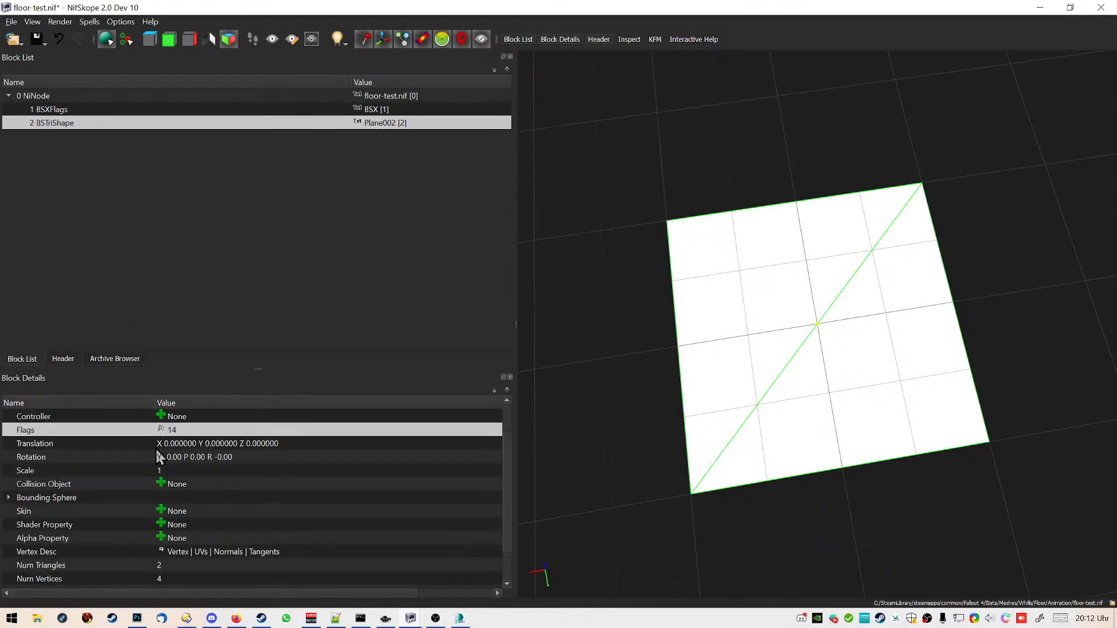
{"action": "left_click", "coordinate": [161, 524]}
{"action": "mouse_move", "coordinate": [197, 526]}
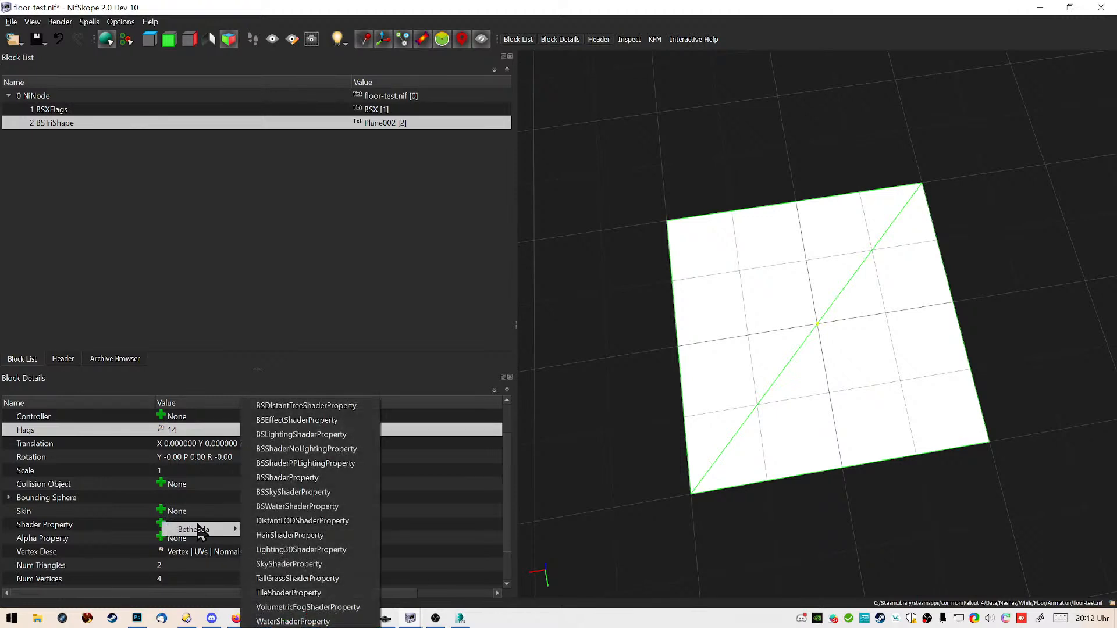
{"action": "left_click", "coordinate": [369, 435]}
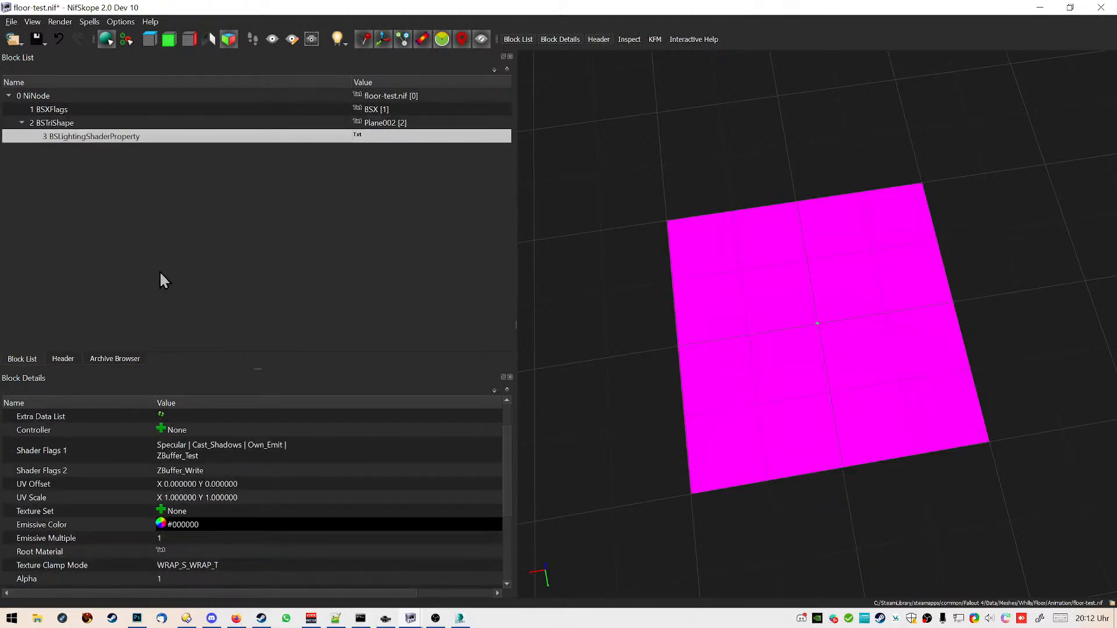
Attach a BSShaderTextureSet to the texture set entry of the BSLightingShaderProperty
{"action": "left_click", "coordinate": [125, 123]}
{"action": "left_click", "coordinate": [122, 137]}
{"action": "left_click", "coordinate": [158, 514]}
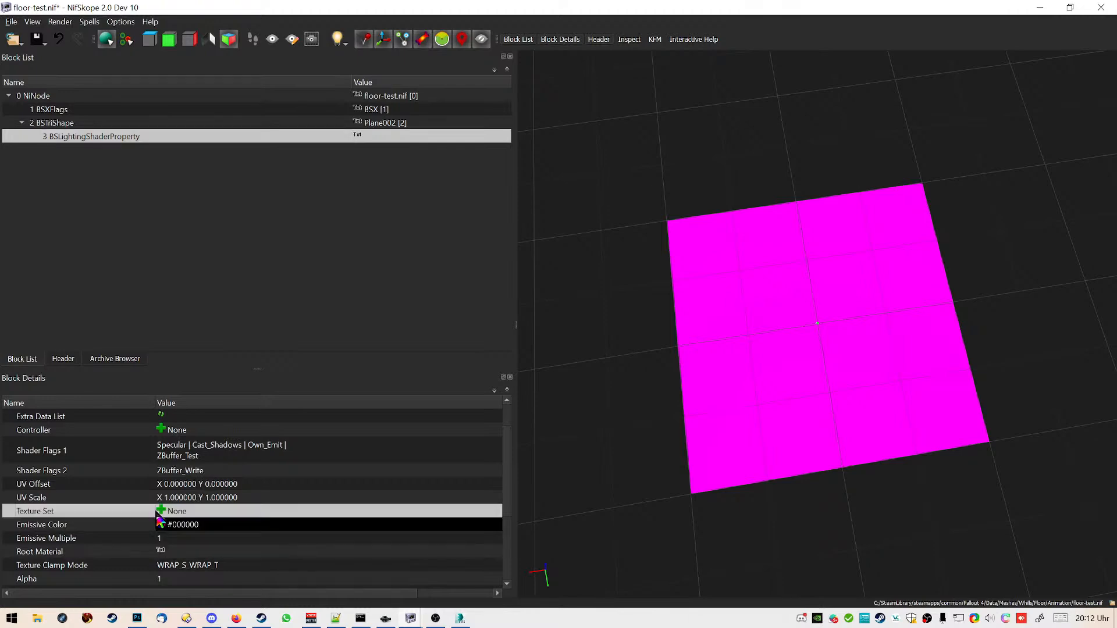
{"action": "left_click", "coordinate": [159, 511]}
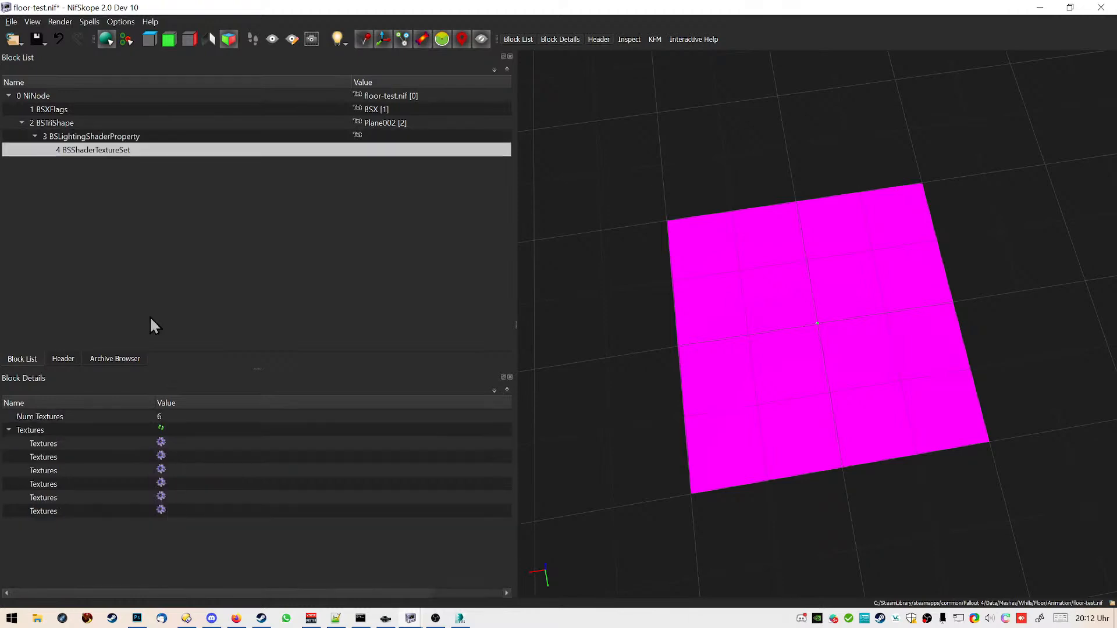
Choose pt_frame.dds from textures\videos\whills as the first texture and save floor-test.nif
{"action": "double_click", "coordinate": [168, 444]}
{"action": "double_click", "coordinate": [426, 135]}
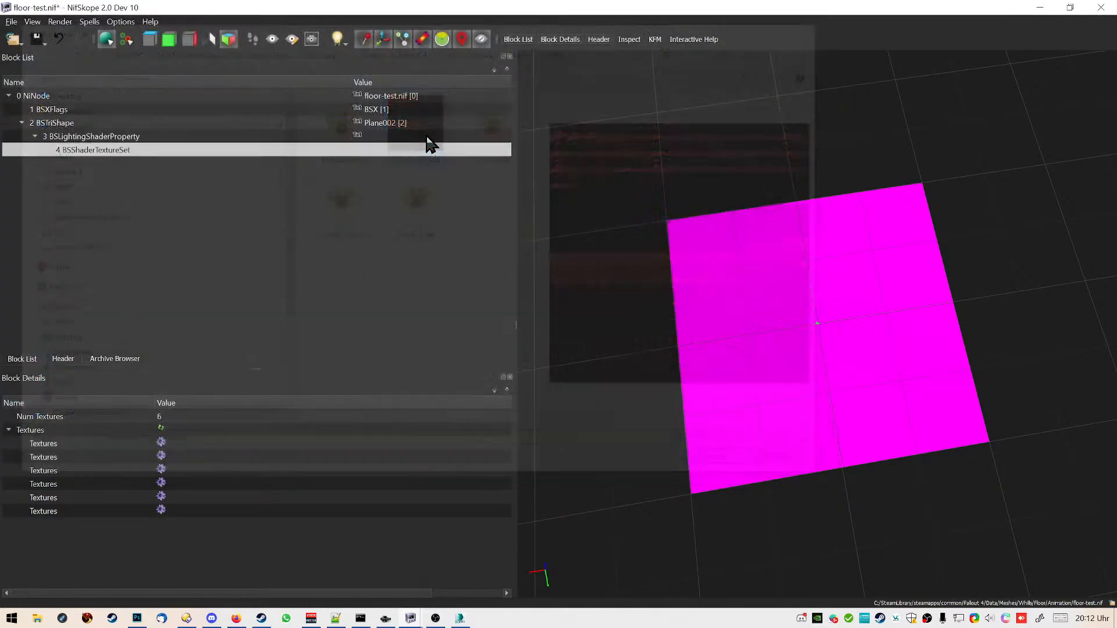
{"action": "left_click", "coordinate": [44, 42]}
{"action": "left_click", "coordinate": [46, 52]}
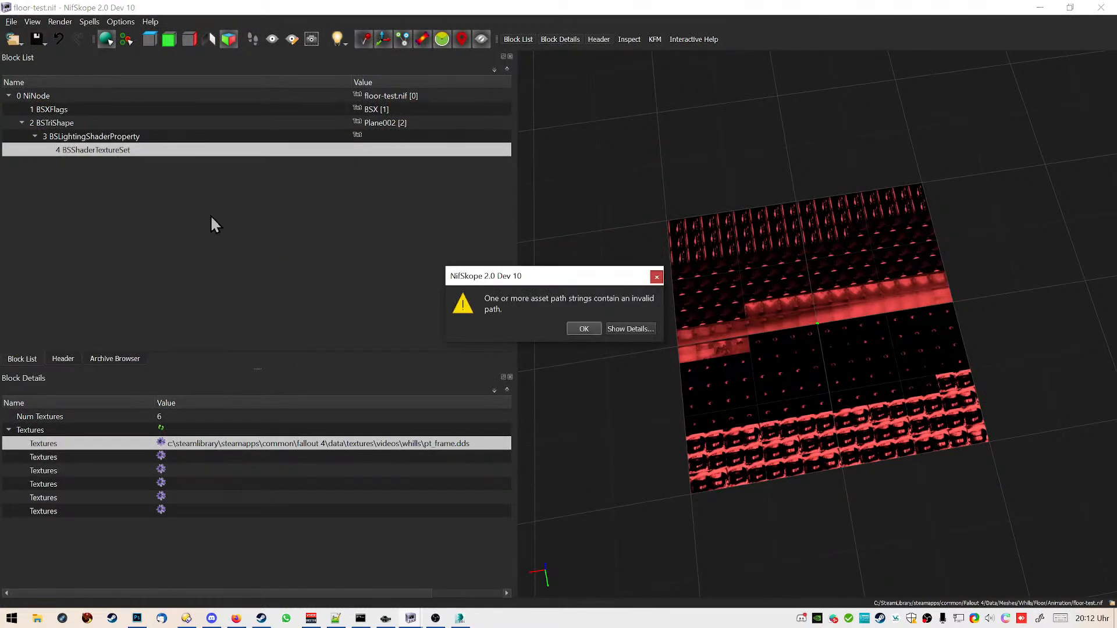
{"action": "left_click", "coordinate": [584, 329]}
Shorten the first texture path to textures\videos\whills\pt_frame.dds and save the file again
{"action": "double_click", "coordinate": [348, 449]}
{"action": "left_click", "coordinate": [327, 449]}
{"action": "left_click_drag", "start_coordinate": [335, 448], "coordinate": [107, 443]}
{"action": "key", "text": "BackSpace"}
{"action": "key", "text": "Delete"}
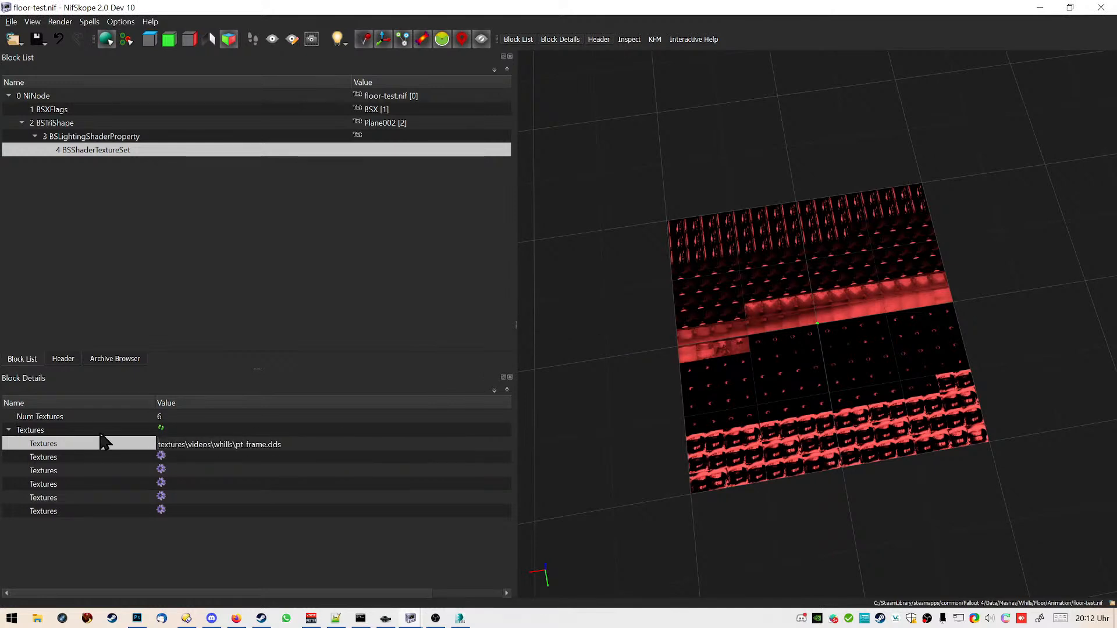
{"action": "key", "text": "Return"}
{"action": "left_click", "coordinate": [36, 40]}
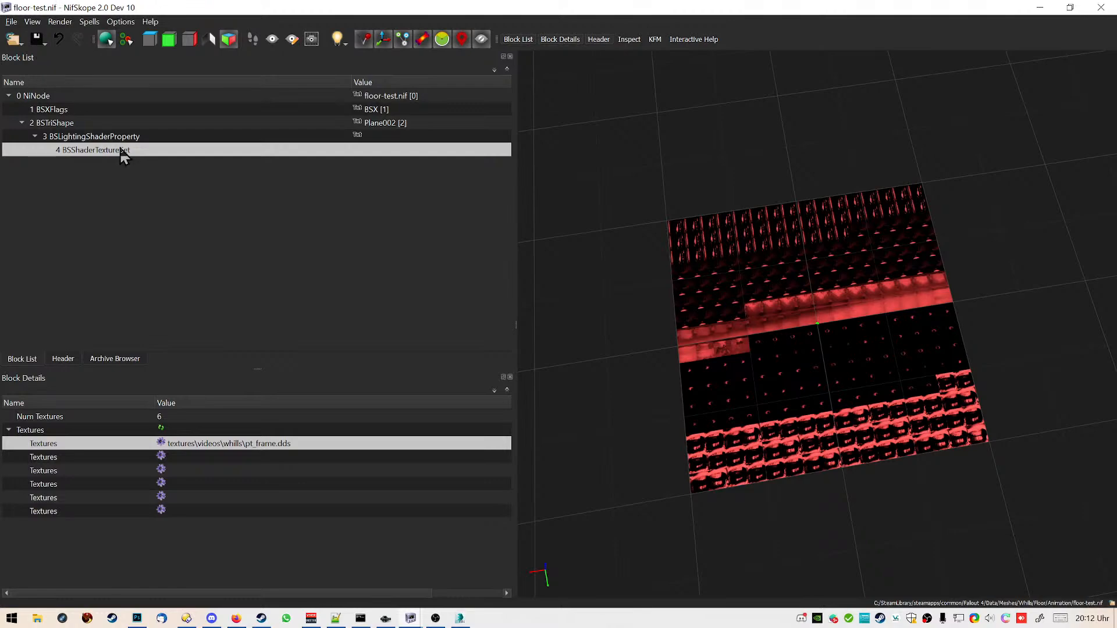
Open floor-test.nif from the file manager in the preview window and inspect the textured plane
{"action": "left_click", "coordinate": [194, 621]}
{"action": "double_click", "coordinate": [347, 108]}
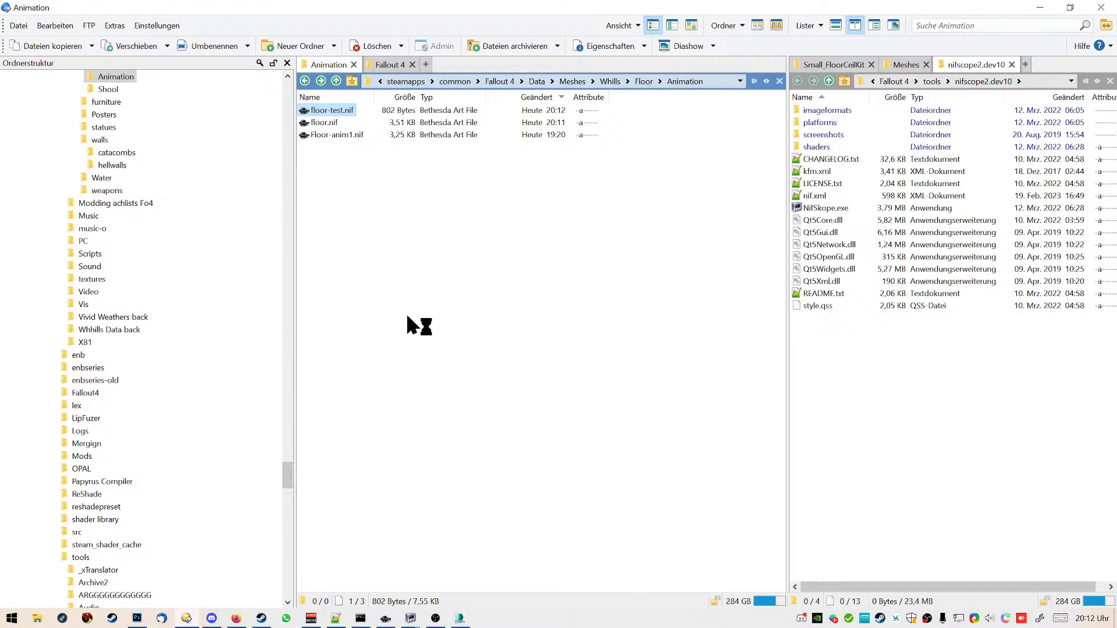
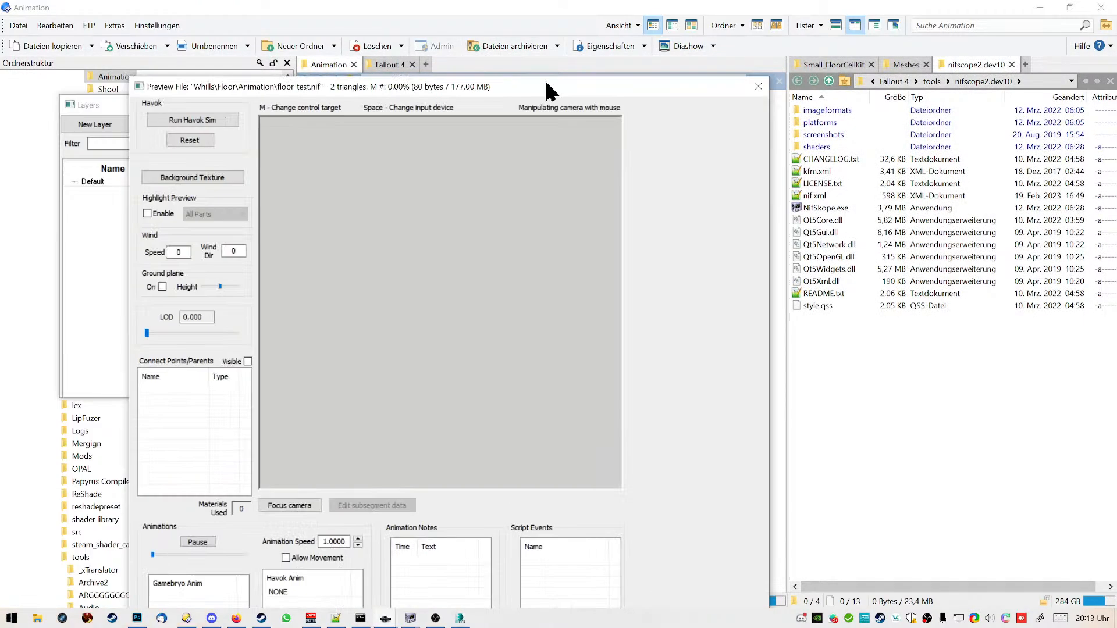
{"action": "left_click_drag", "start_coordinate": [545, 81], "coordinate": [693, 79]}
{"action": "left_click_drag", "start_coordinate": [638, 288], "coordinate": [644, 379]}
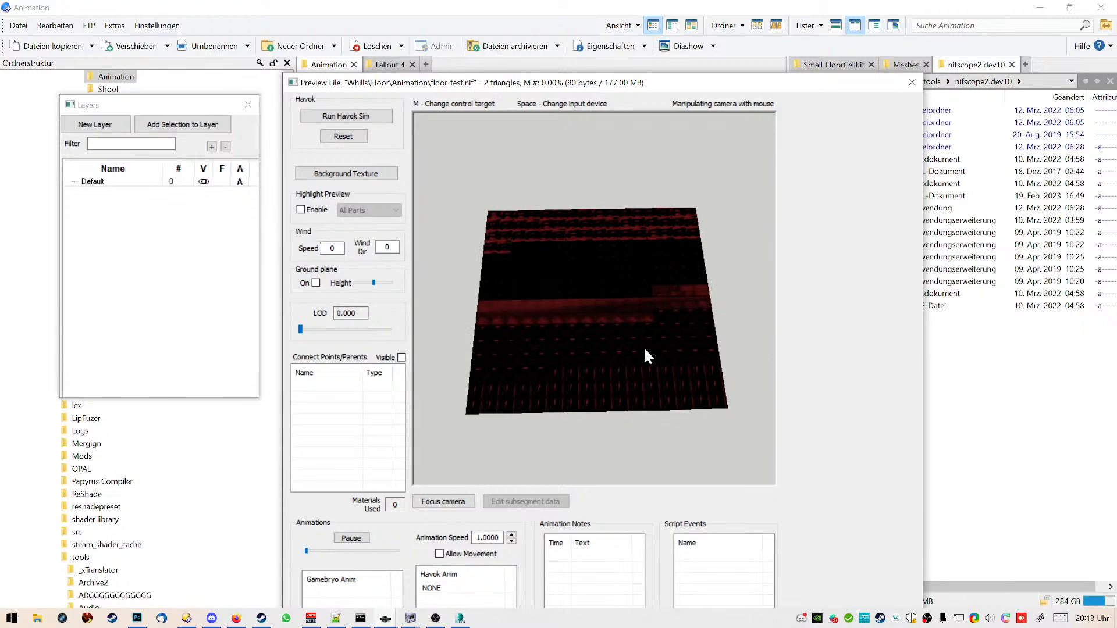
Return to floor-test.nif in NifSkope and choose plasma.dds as the first texture of the texture set
{"action": "mouse_move", "coordinate": [411, 618]}
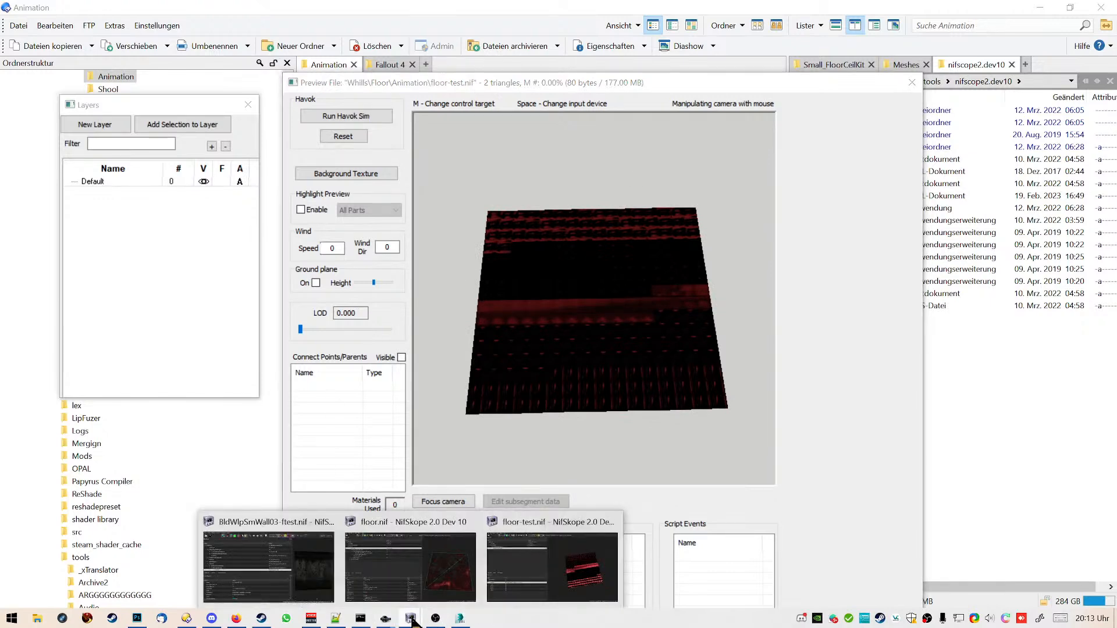
{"action": "left_click", "coordinate": [519, 571]}
{"action": "left_click", "coordinate": [161, 443]}
{"action": "double_click", "coordinate": [324, 137]}
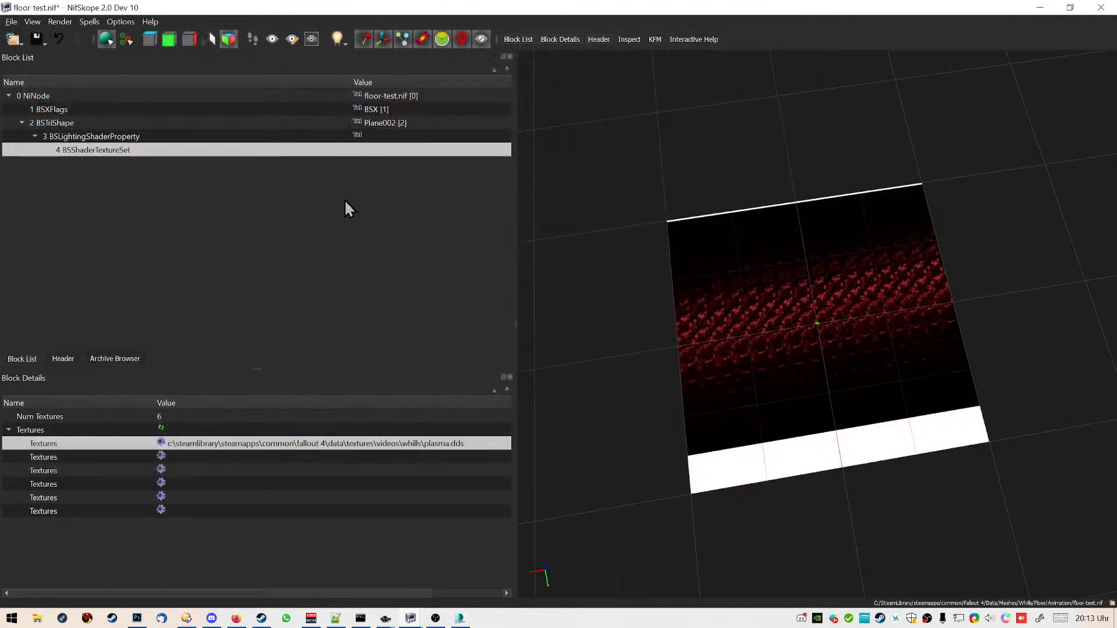
Shorten the first texture path to textures\videos\whills\plasma.dds and save floor-test.nif
{"action": "double_click", "coordinate": [337, 444]}
{"action": "left_click", "coordinate": [336, 444]}
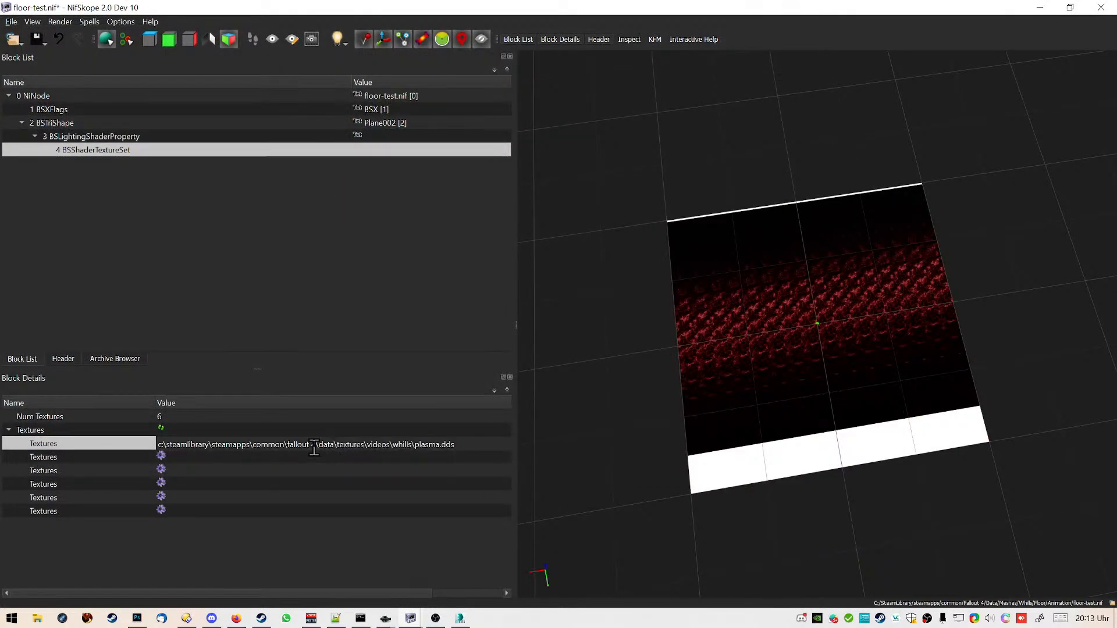
{"action": "left_click_drag", "start_coordinate": [336, 444], "coordinate": [98, 443]}
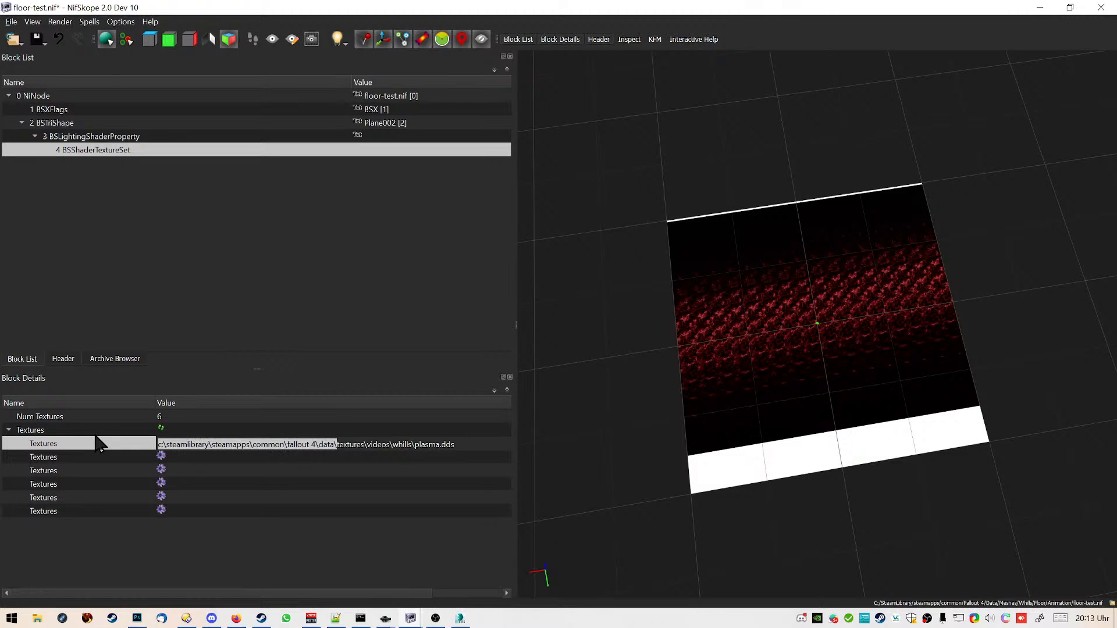
{"action": "key", "text": "Delete"}
{"action": "key", "text": "Delete"}
{"action": "type", "text": "t"}
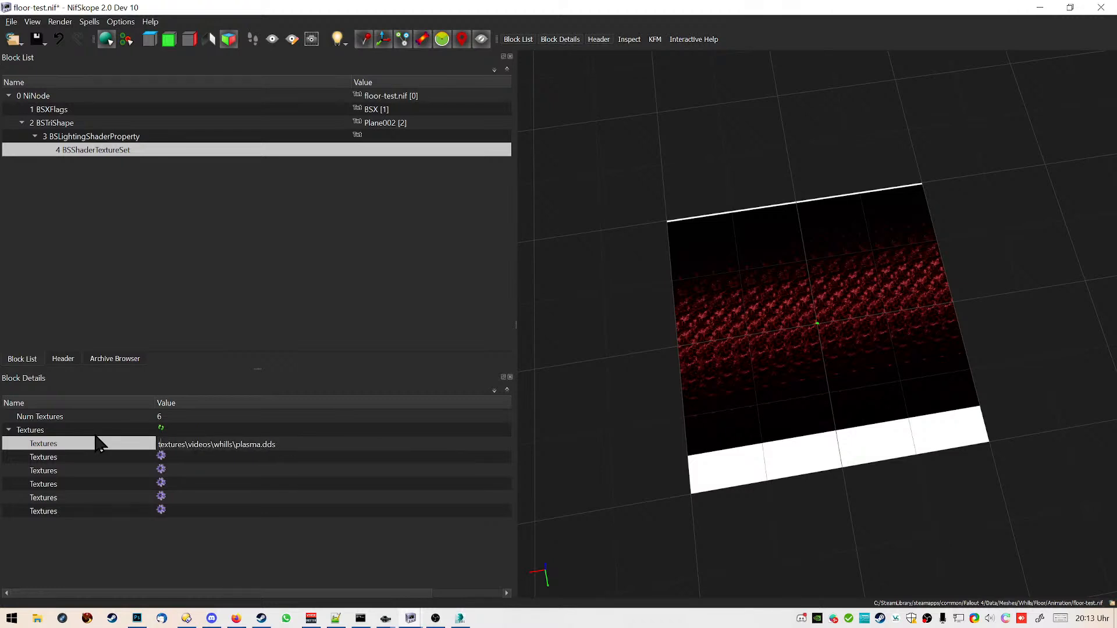
{"action": "key", "text": "Return"}
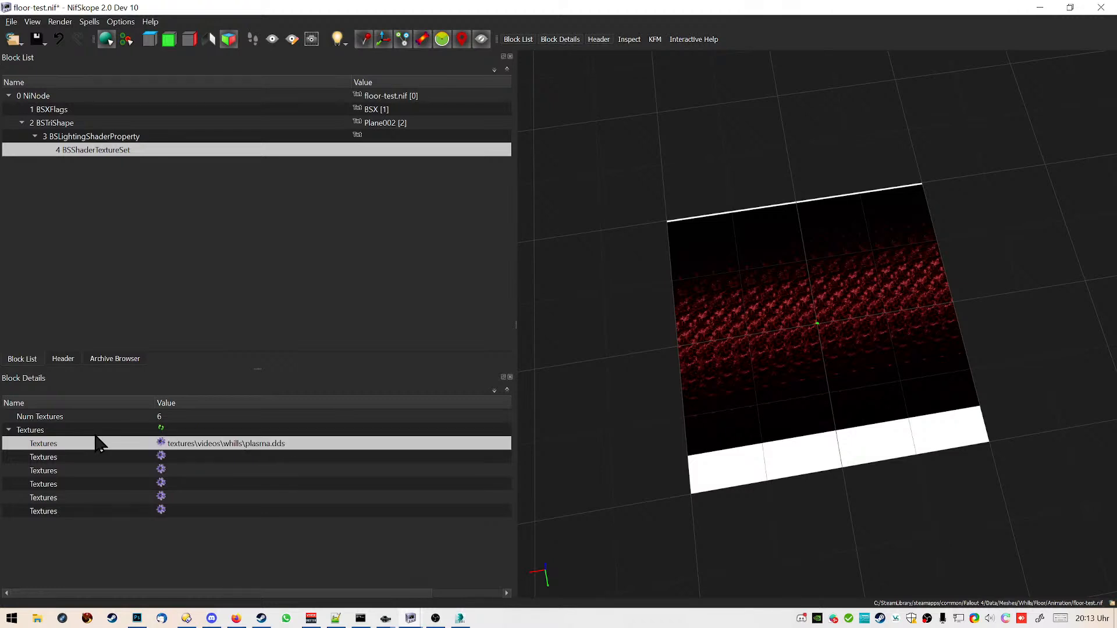
{"action": "left_click", "coordinate": [45, 43]}
{"action": "left_click", "coordinate": [49, 56]}
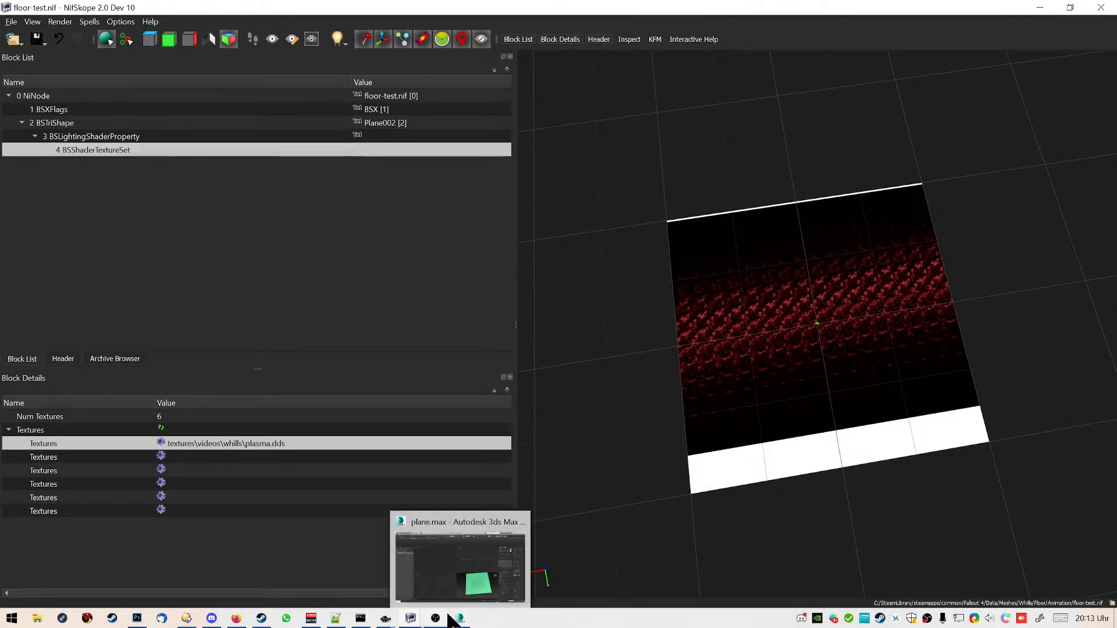
Switch to the preview window, reset it to reload floor-test.nif, and inspect the plasma texture on the plane
{"action": "mouse_move", "coordinate": [410, 618]}
{"action": "left_click", "coordinate": [453, 567]}
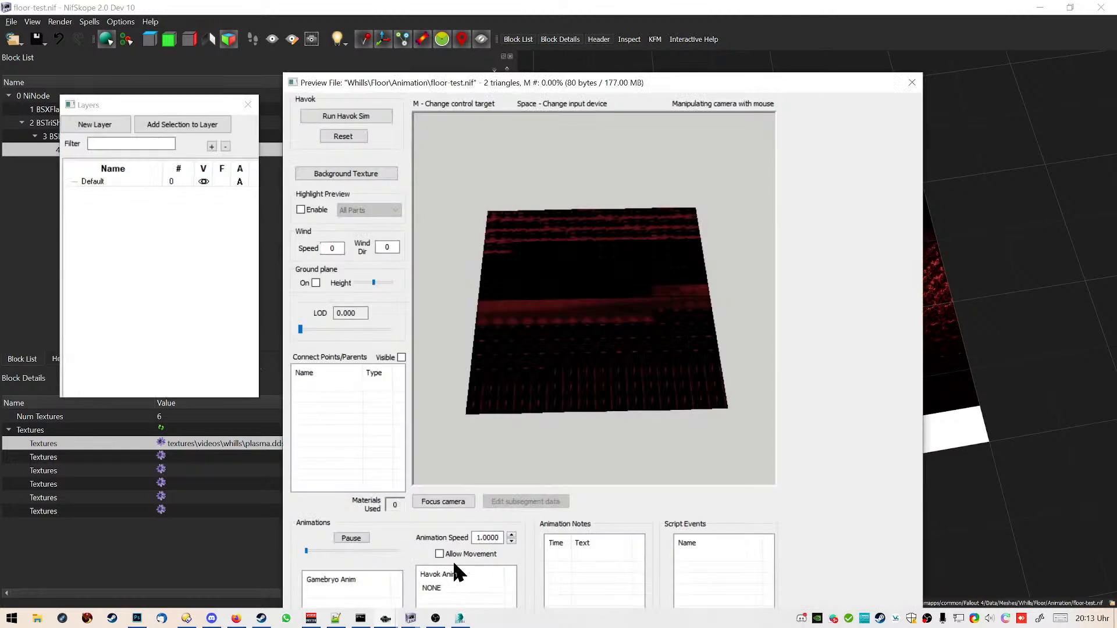
{"action": "left_click", "coordinate": [344, 136]}
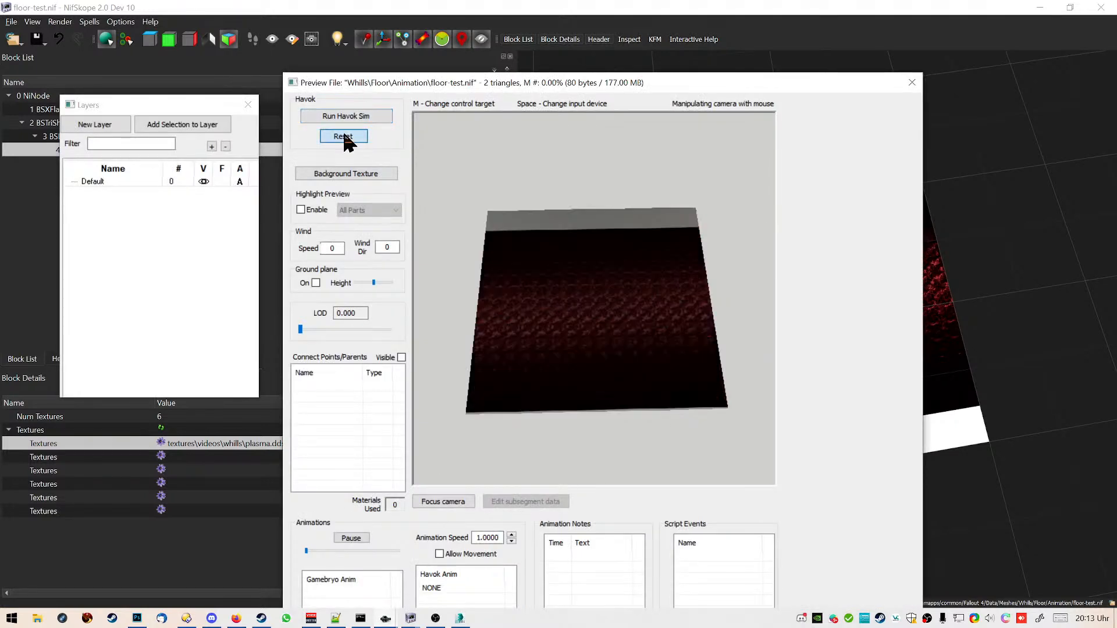
{"action": "left_click_drag", "start_coordinate": [548, 242], "coordinate": [608, 335]}
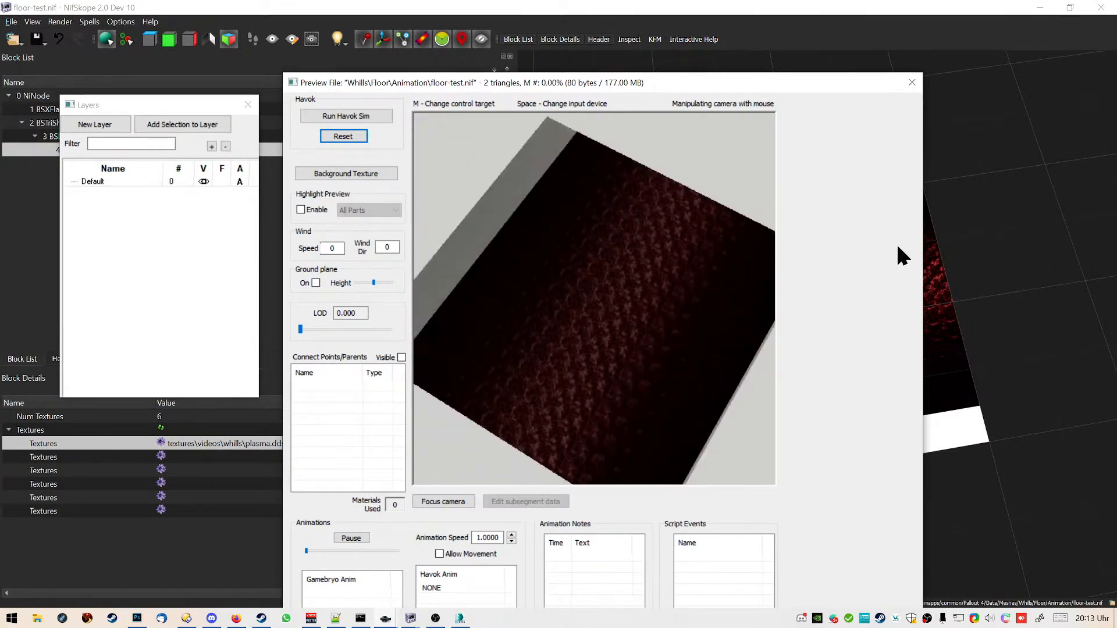
Close the floor-test.nif preview and its NifSkope window
{"action": "left_click", "coordinate": [911, 83]}
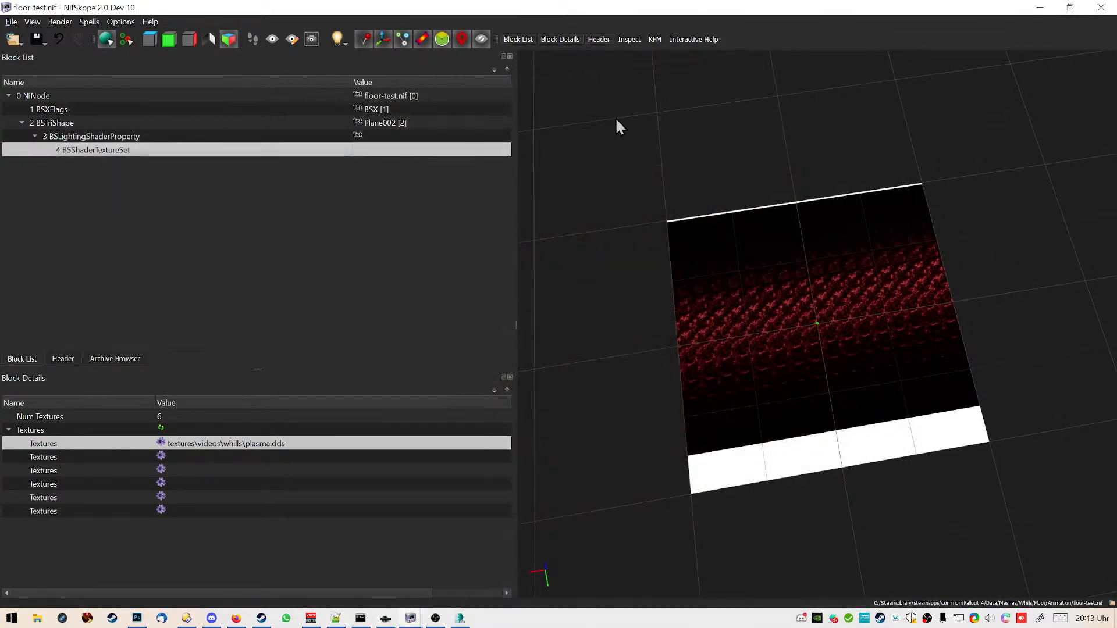
{"action": "left_click", "coordinate": [1101, 8]}
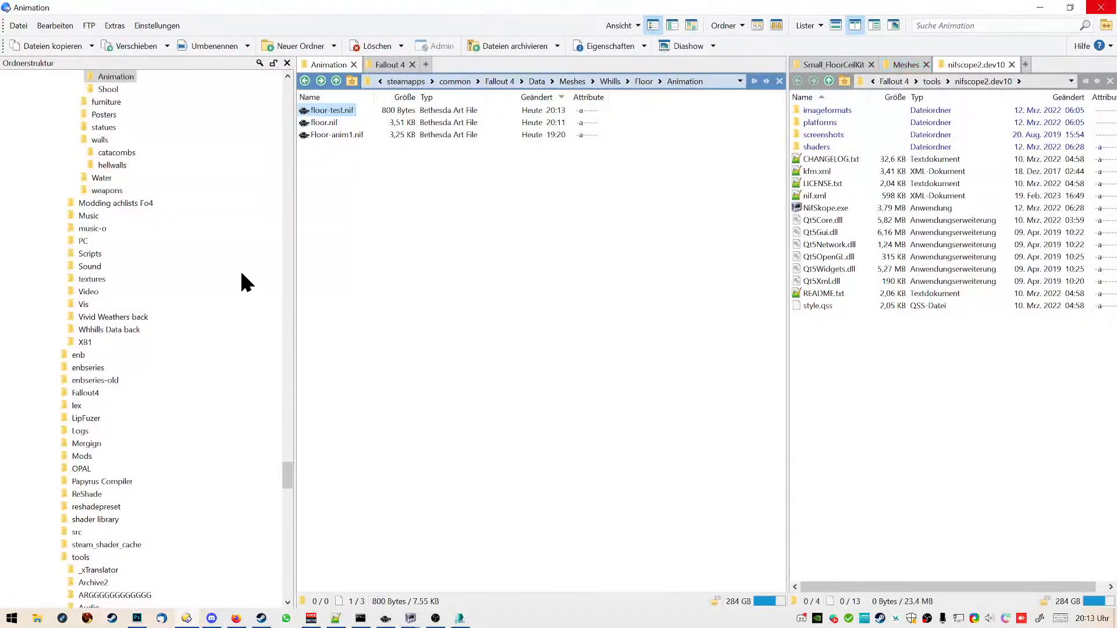
{"action": "left_click", "coordinate": [438, 305]}
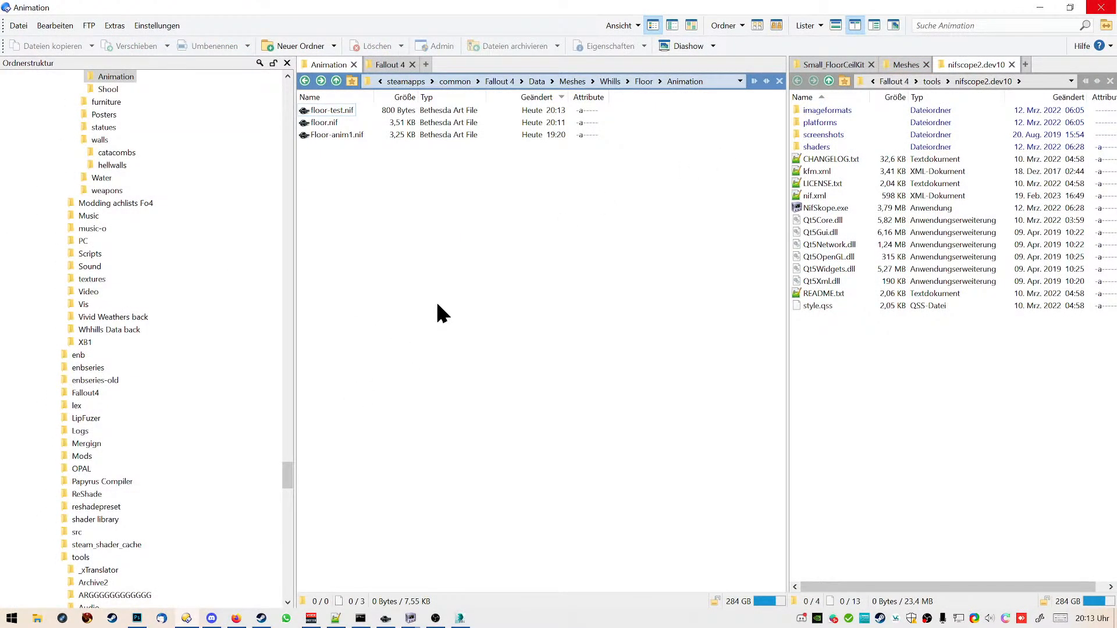
Switch to floor.nif in NifSkope, select the NiControllerManager under the root node, and scrub the Stage01 animation forward
{"action": "mouse_move", "coordinate": [410, 618]}
{"action": "left_click", "coordinate": [446, 575]}
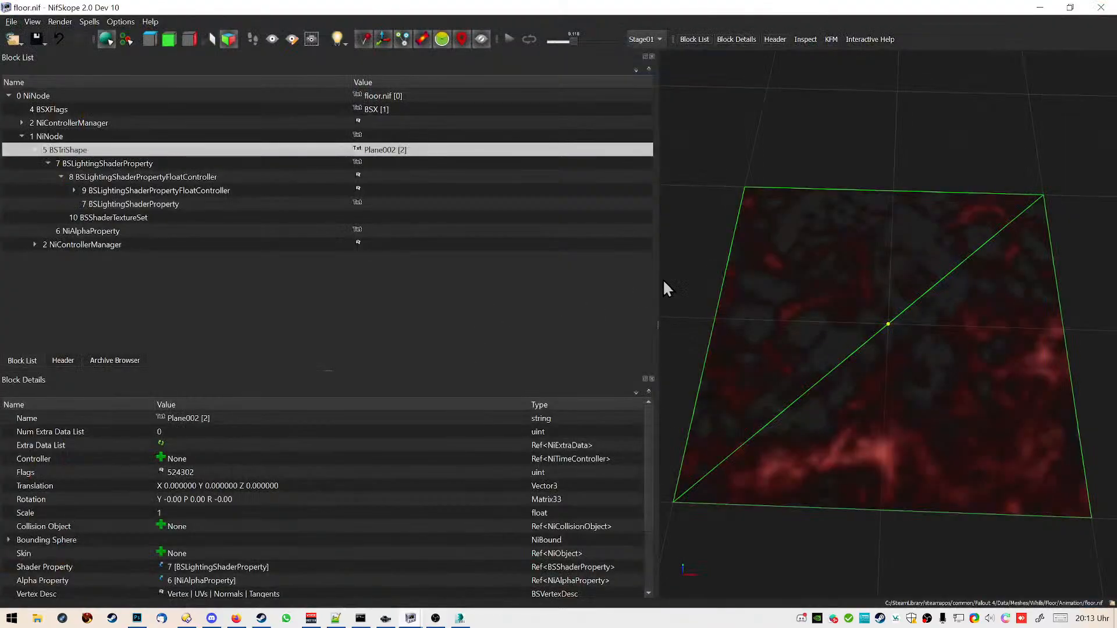
{"action": "left_click", "coordinate": [97, 122]}
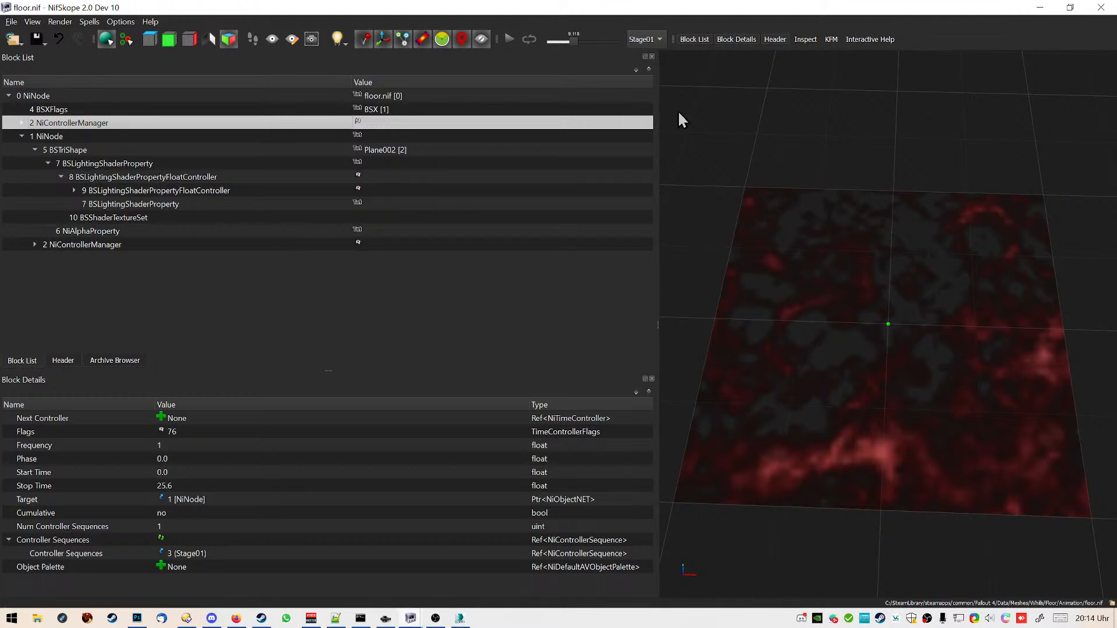
{"action": "mouse_move", "coordinate": [580, 47]}
{"action": "left_mouse_down"}
{"action": "mouse_move", "coordinate": [609, 42]}
{"action": "mouse_move", "coordinate": [540, 42]}
{"action": "mouse_move", "coordinate": [594, 39]}
{"action": "left_mouse_up"}
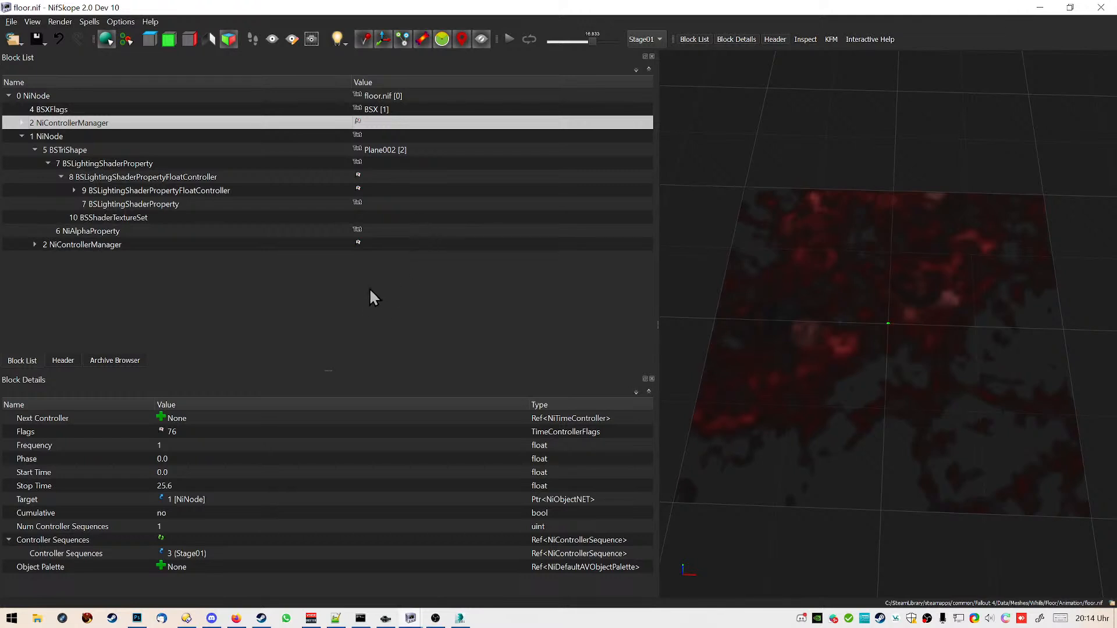
Examine the NiControllerManager's flags and its target NiNode in floor.nif, and briefly play the Stage01 animation
{"action": "mouse_move", "coordinate": [779, 173]}
{"action": "left_mouse_down"}
{"action": "mouse_move", "coordinate": [796, 180]}
{"action": "mouse_move", "coordinate": [780, 176]}
{"action": "left_mouse_up"}
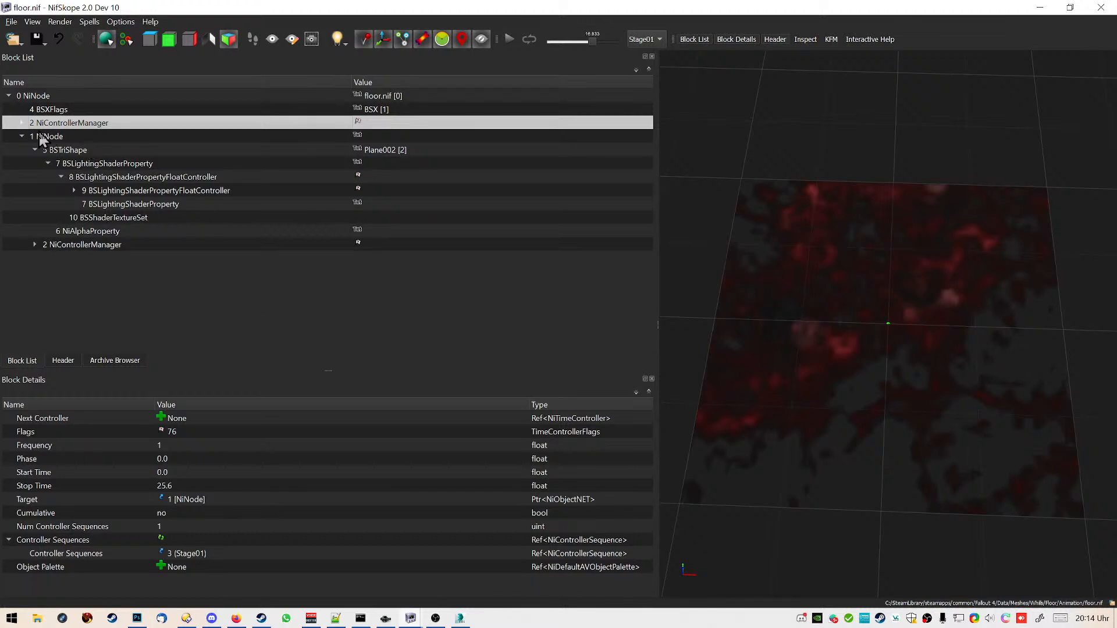
{"action": "left_click", "coordinate": [163, 435]}
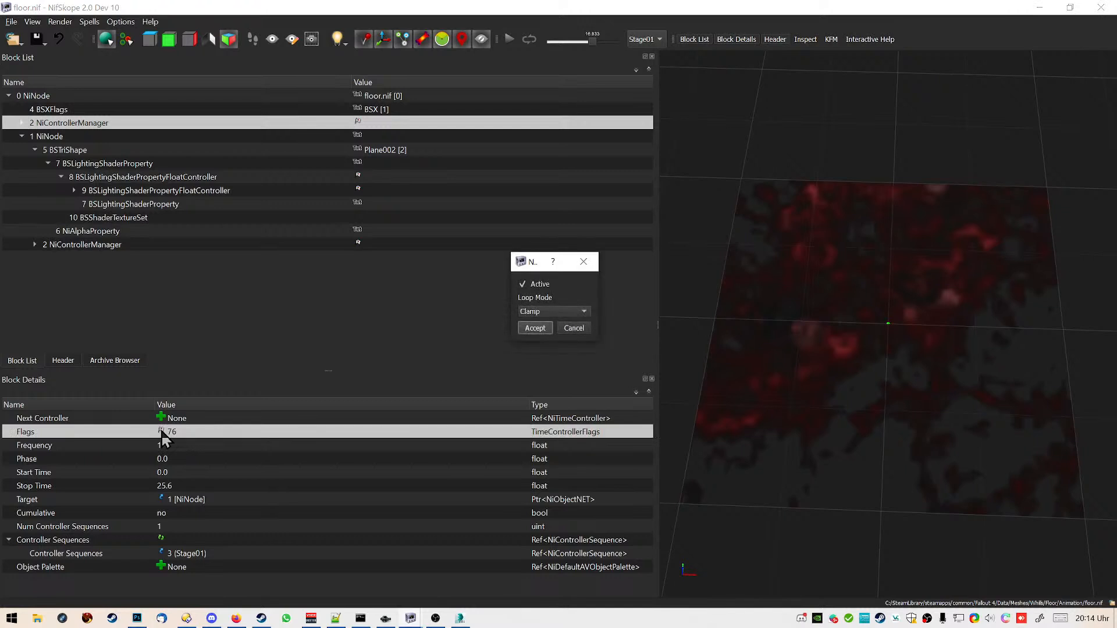
{"action": "left_click", "coordinate": [574, 328]}
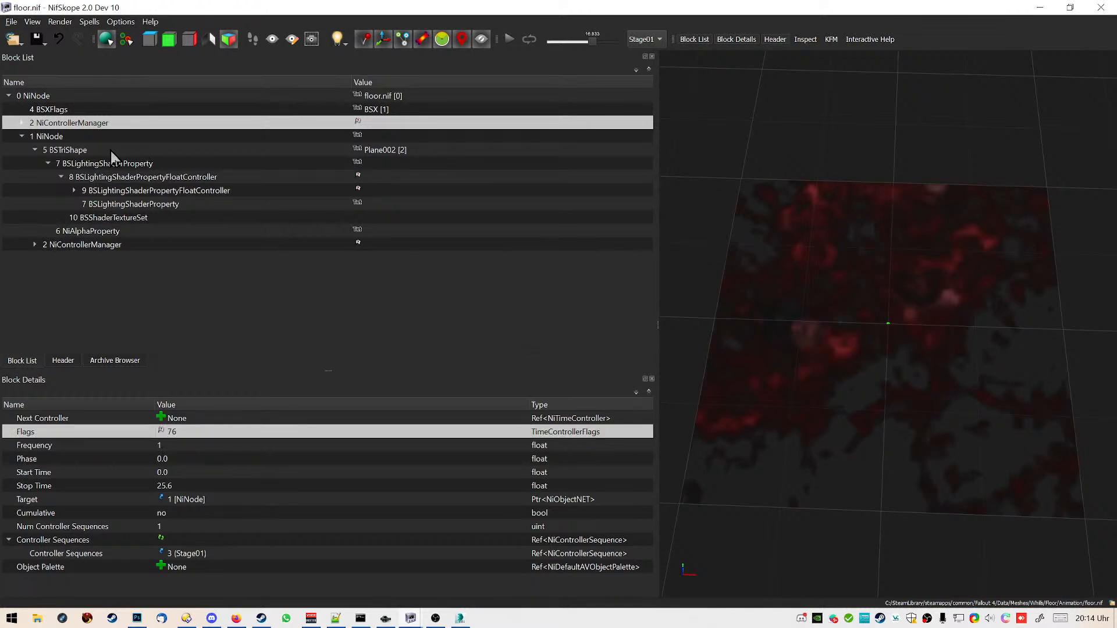
{"action": "left_click", "coordinate": [511, 40]}
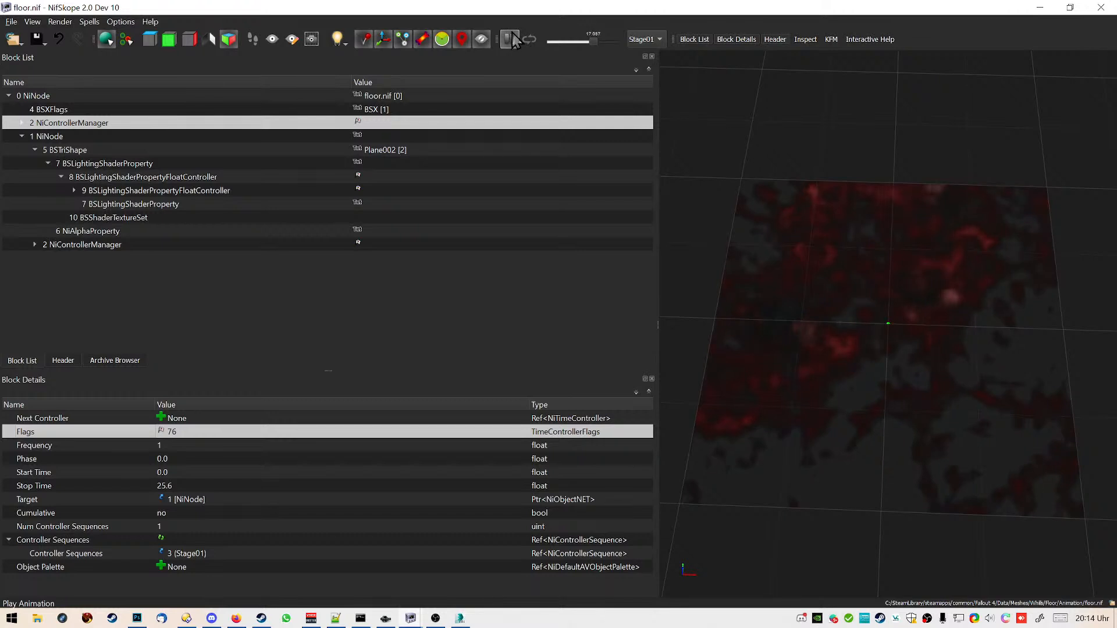
{"action": "left_click", "coordinate": [511, 40]}
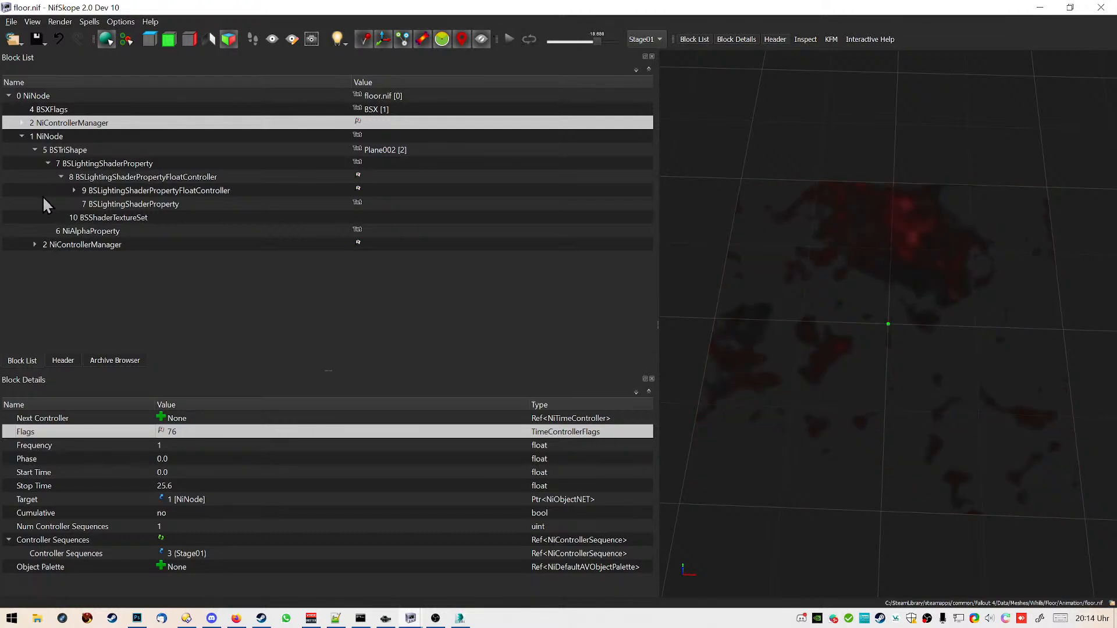
{"action": "left_click", "coordinate": [67, 138]}
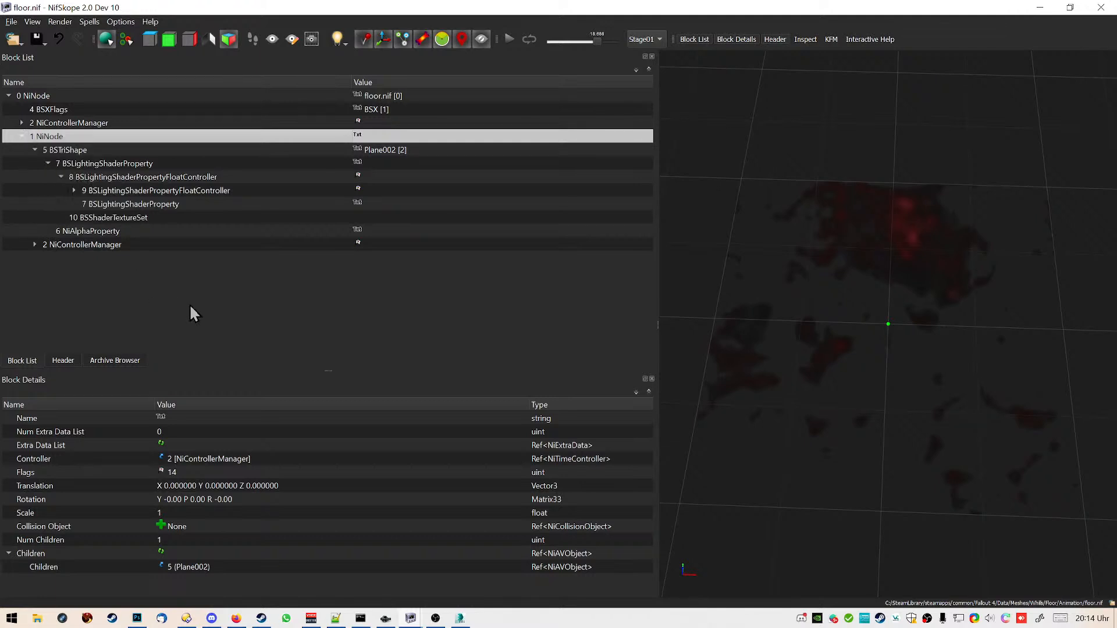
{"action": "left_click", "coordinate": [35, 150]}
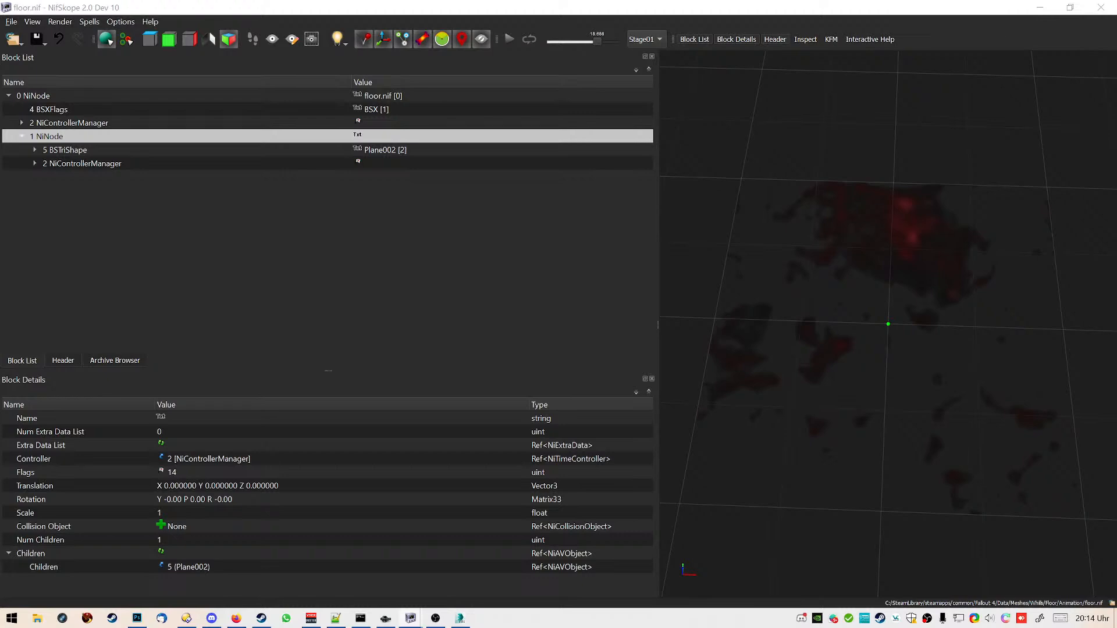
Switch to the BldWlpSmWall03-ftest.nif window and examine both Objs entries of its NiDefaultAVObjectPalette
{"action": "left_click_drag", "start_coordinate": [0, 82], "coordinate": [325, 1]}
{"action": "mouse_move", "coordinate": [551, 41]}
{"action": "left_mouse_down"}
{"action": "mouse_move", "coordinate": [583, 41]}
{"action": "mouse_move", "coordinate": [588, 55]}
{"action": "left_mouse_up"}
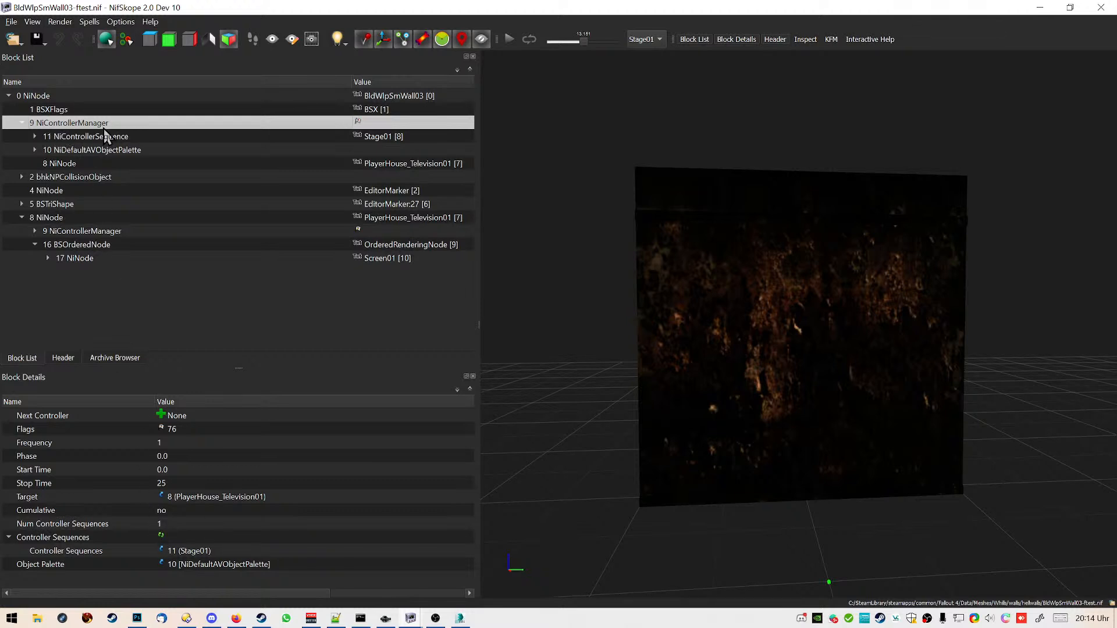
{"action": "left_click", "coordinate": [127, 149]}
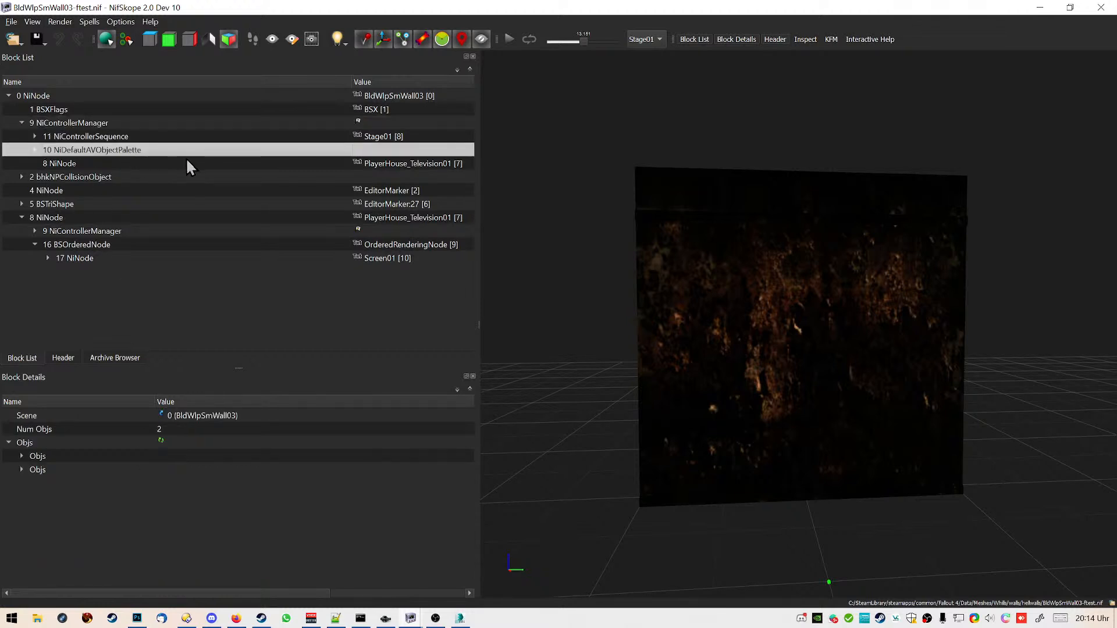
{"action": "left_click", "coordinate": [21, 457]}
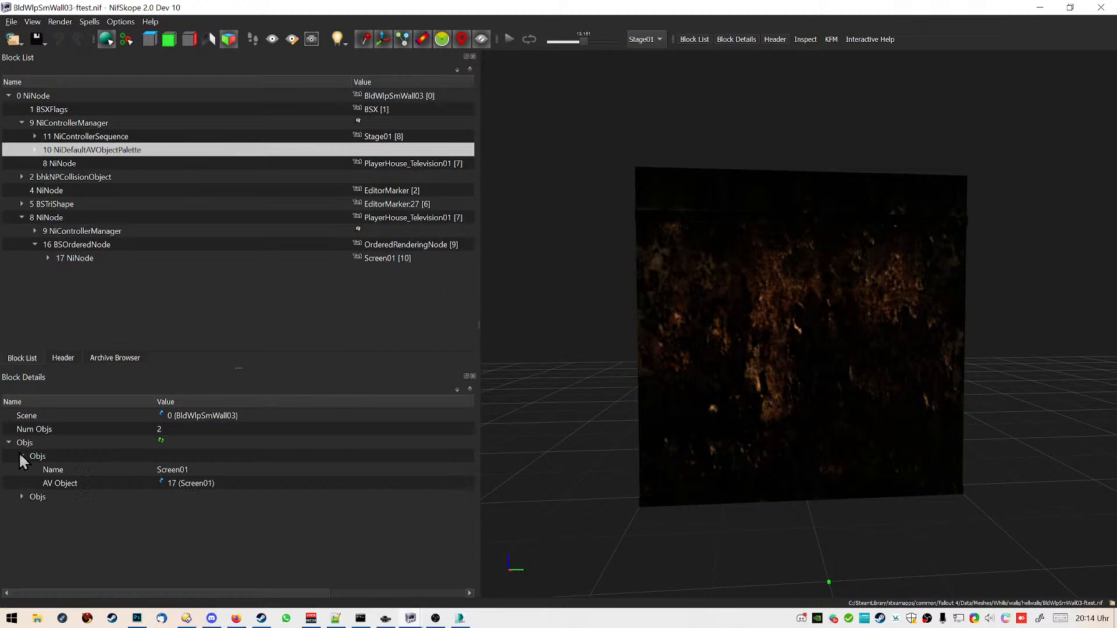
{"action": "left_click", "coordinate": [21, 496]}
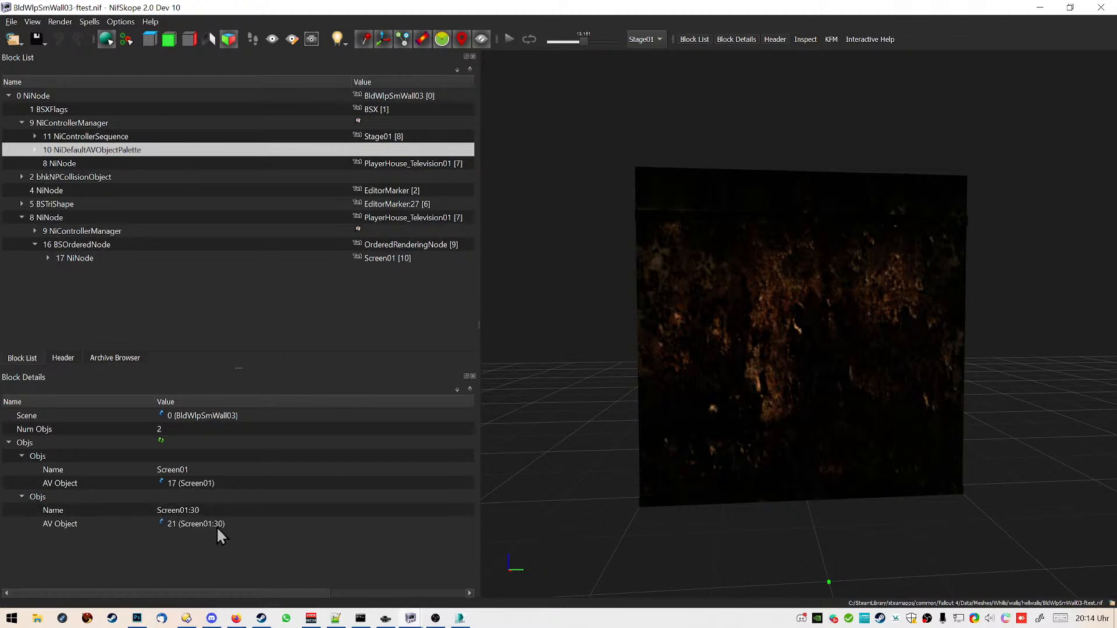
{"action": "left_click", "coordinate": [233, 471]}
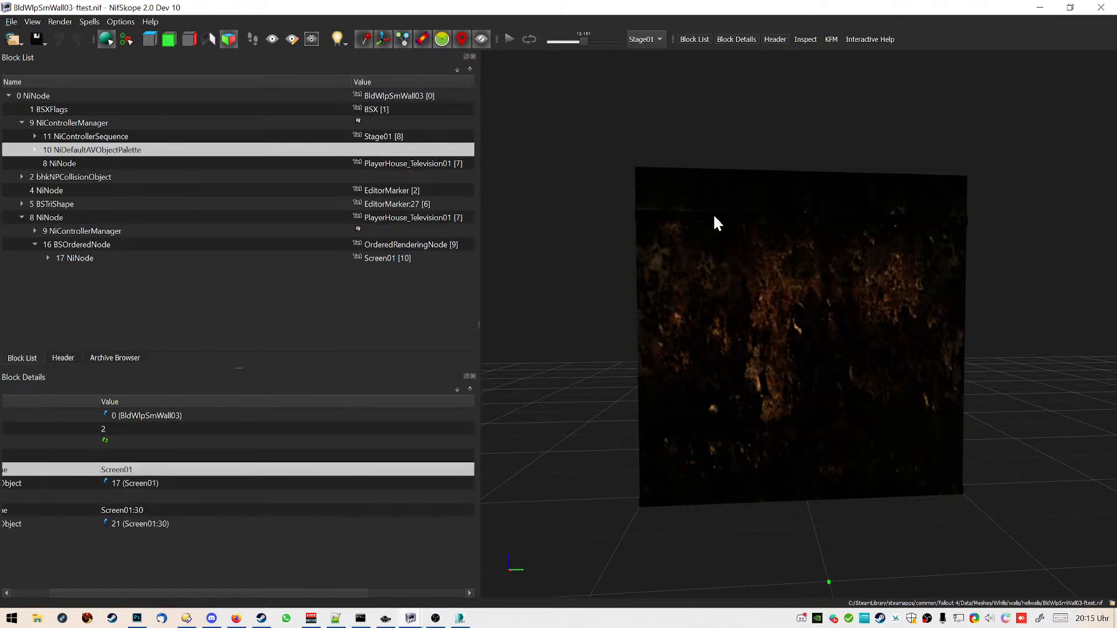
{"action": "left_click", "coordinate": [43, 593]}
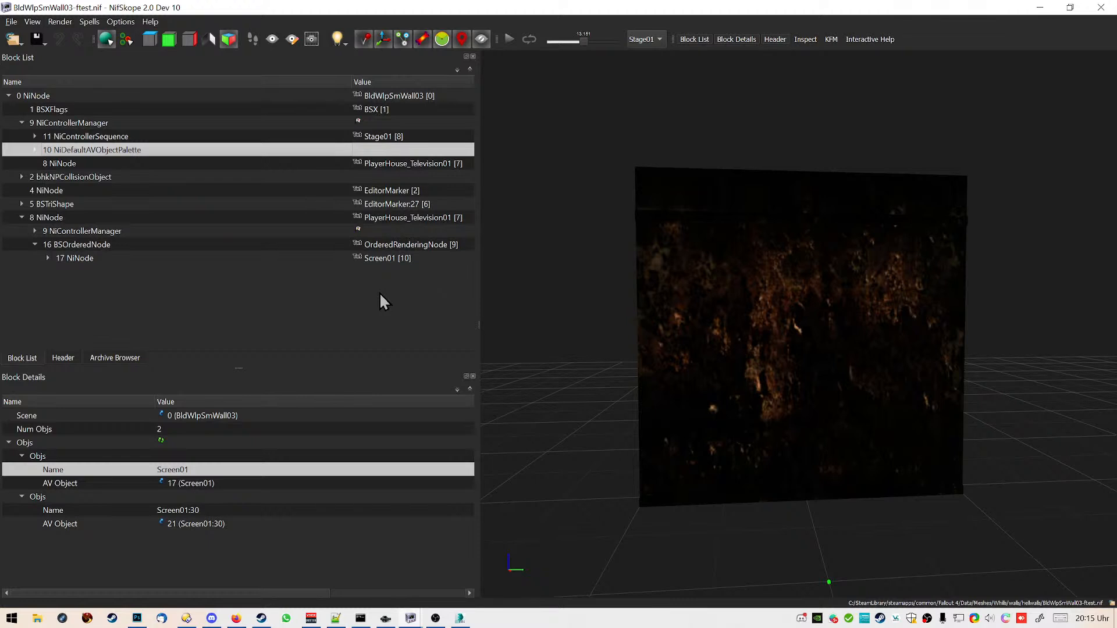
Copy the NiDefaultAVObjectPalette branch of the wall mesh and check which blocks it references
{"action": "right_click", "coordinate": [142, 146]}
{"action": "mouse_move", "coordinate": [206, 160]}
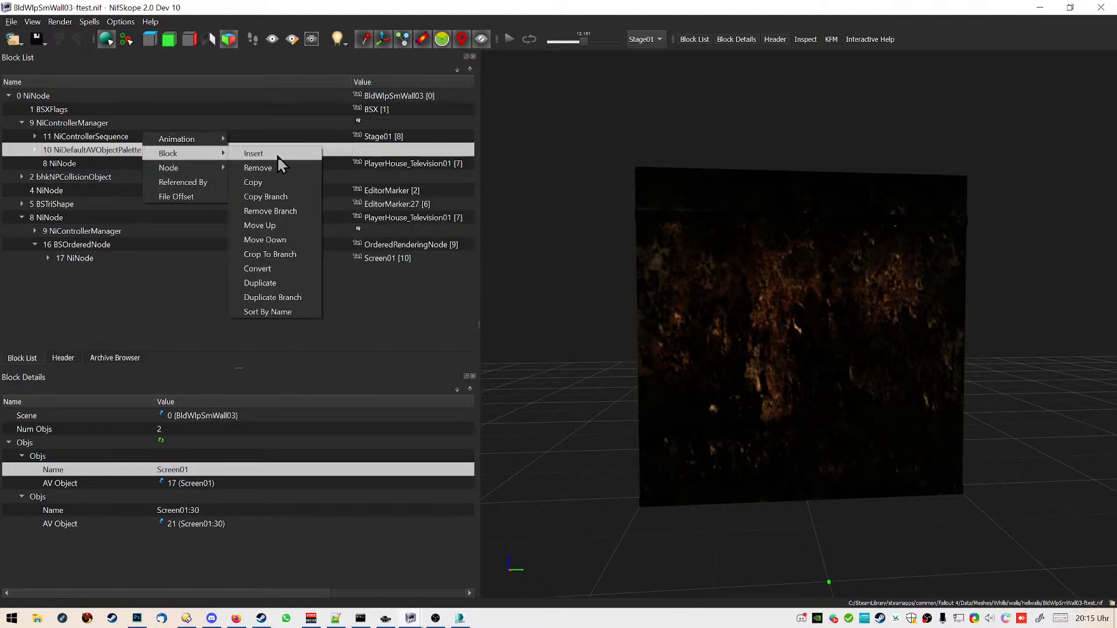
{"action": "left_click", "coordinate": [310, 195]}
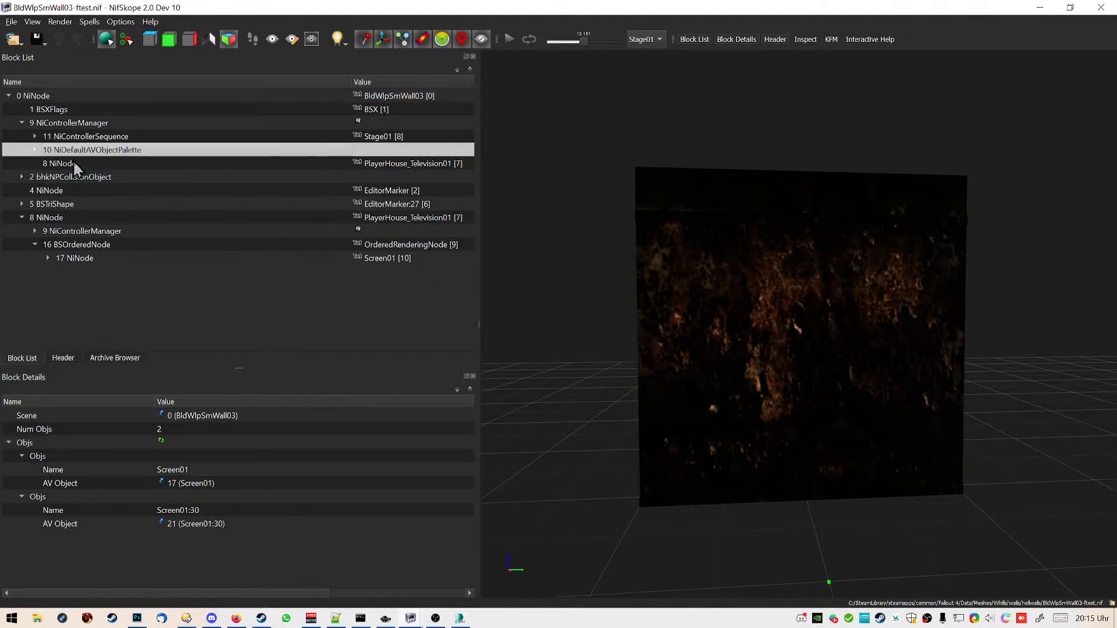
{"action": "left_click", "coordinate": [36, 150]}
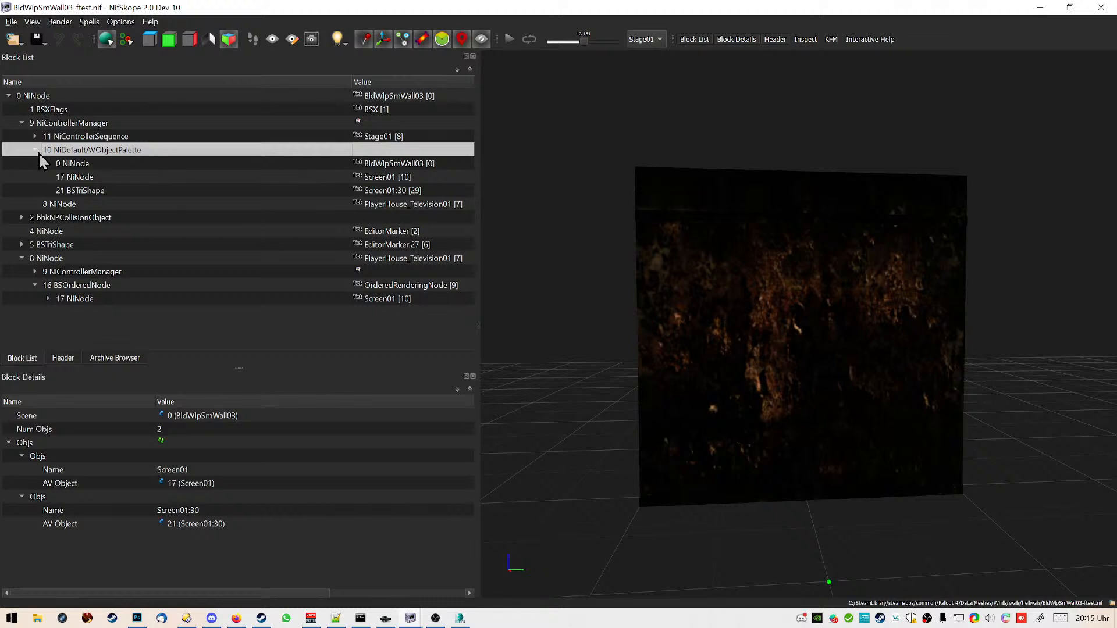
{"action": "left_click", "coordinate": [37, 151]}
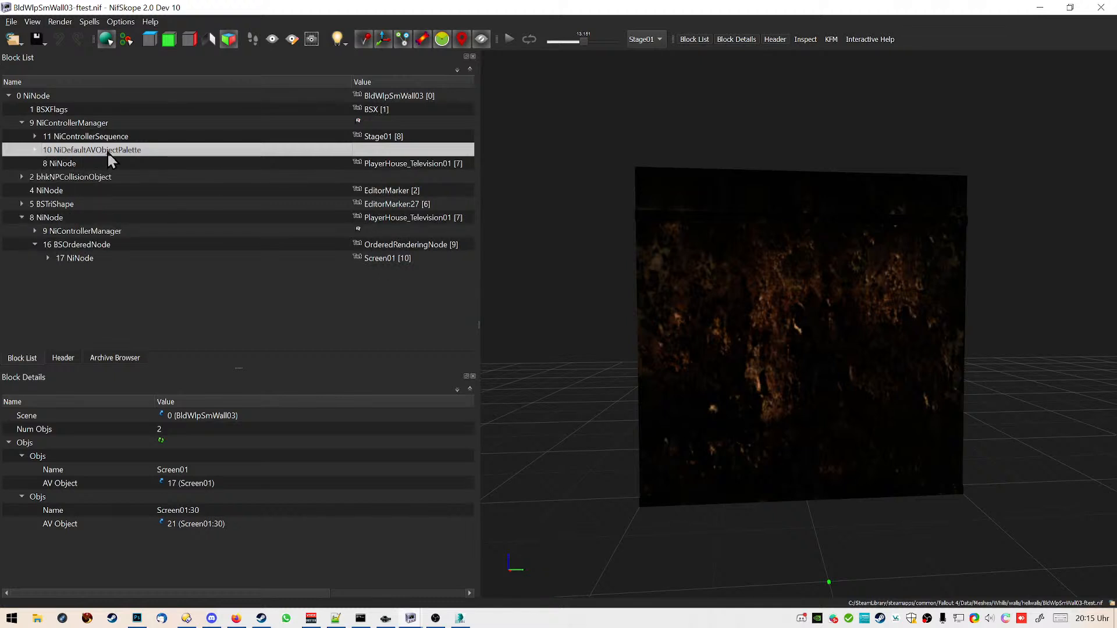
Switch back to floor.nif and create a NiDefaultAVObjectPalette as the NiControllerManager's Object Palette
{"action": "left_click", "coordinate": [103, 124]}
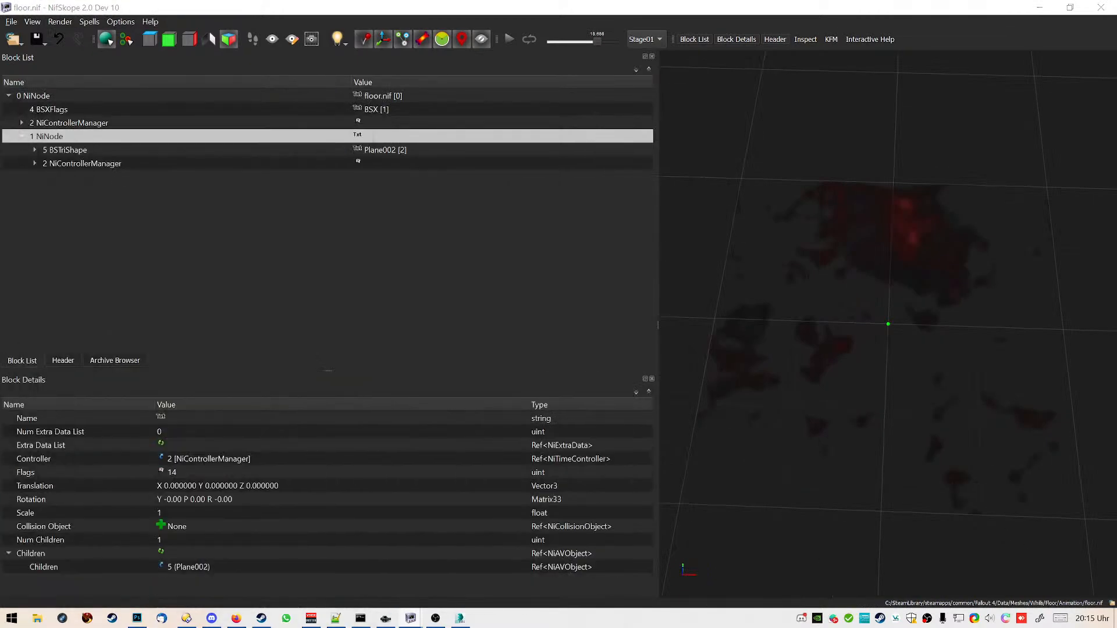
{"action": "left_click", "coordinate": [100, 123]}
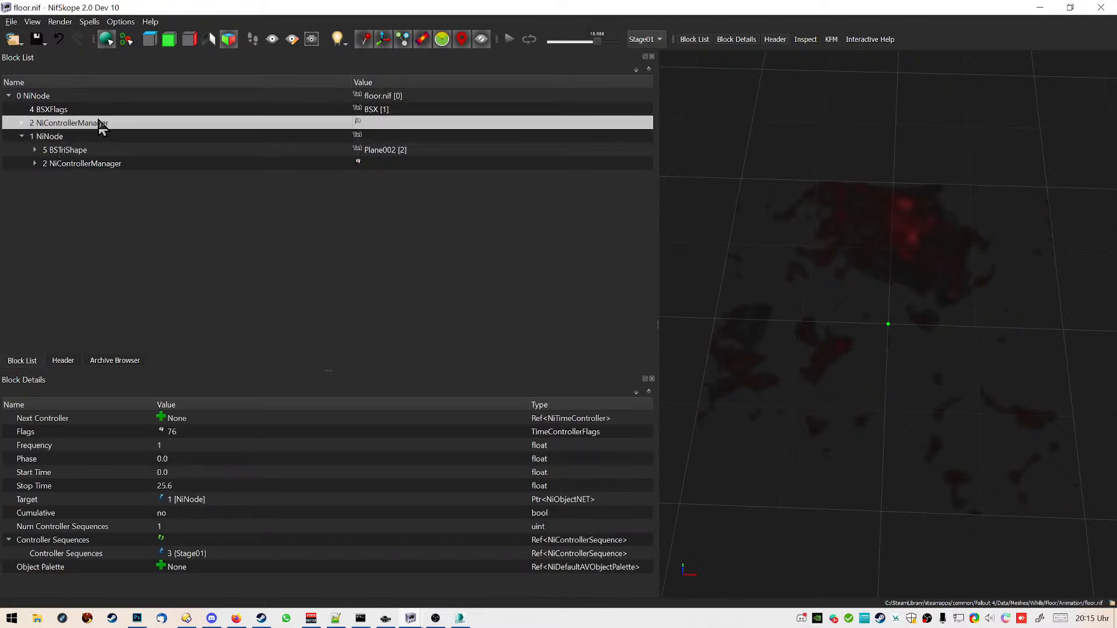
{"action": "left_click", "coordinate": [160, 565]}
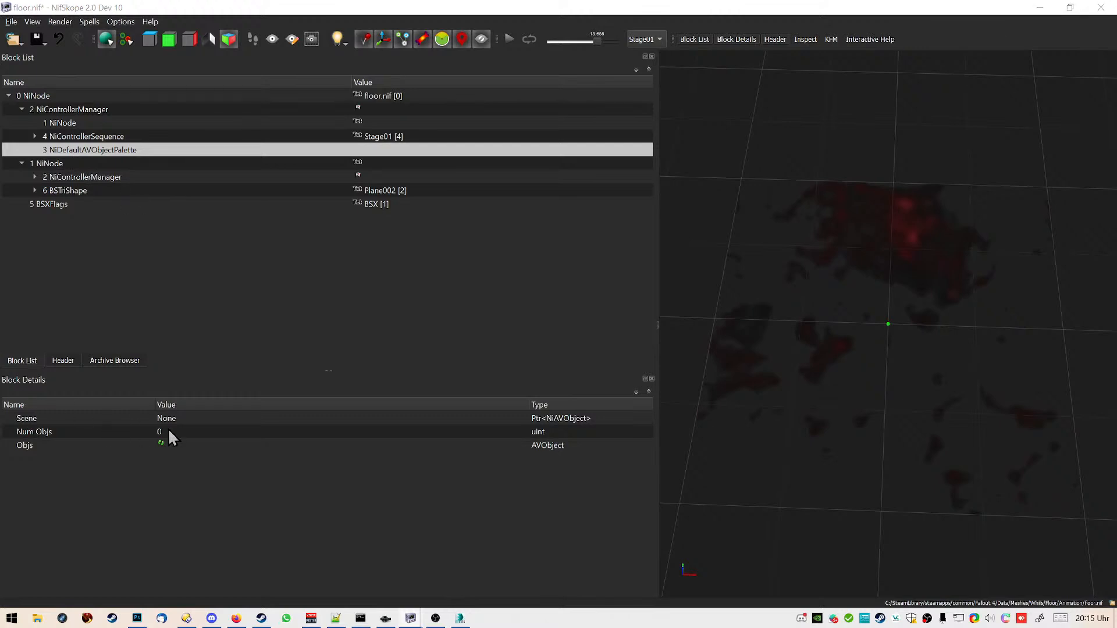
Set the new palette's Num Objs to 2, update the Objs array, and expand both entries
{"action": "double_click", "coordinate": [194, 432]}
{"action": "type", "text": "2"}
{"action": "key", "text": "Return"}
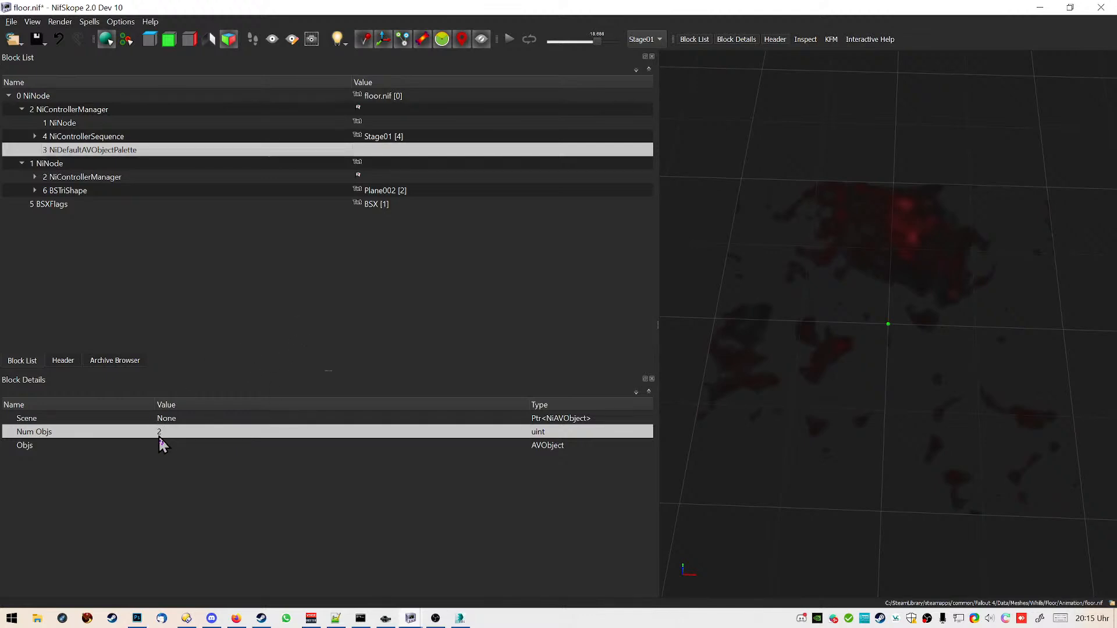
{"action": "double_click", "coordinate": [163, 444]}
{"action": "left_click", "coordinate": [23, 458]}
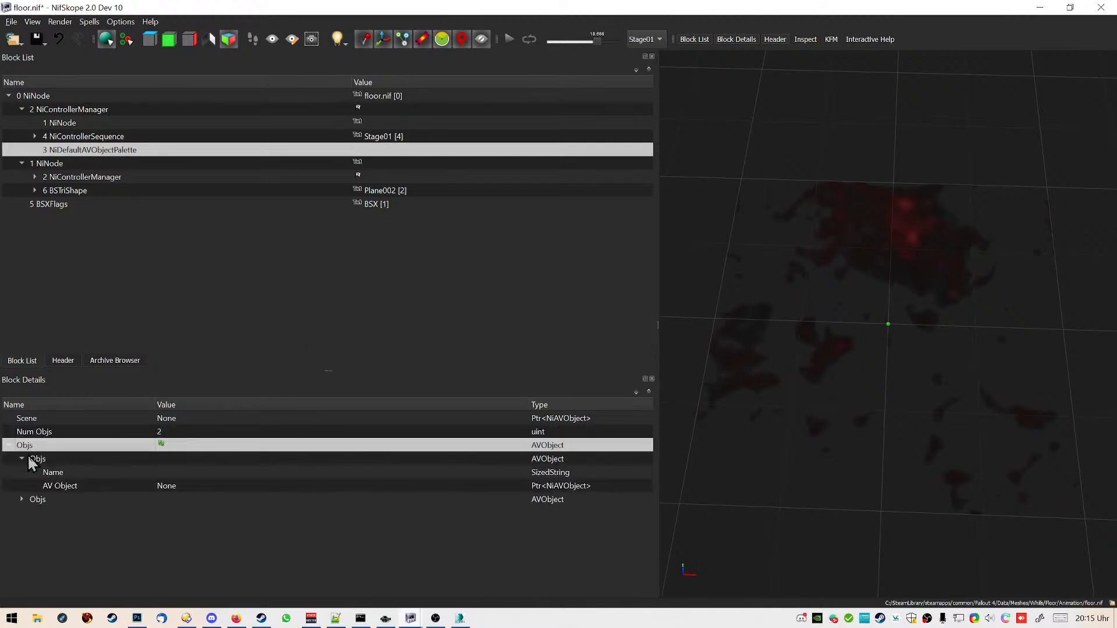
{"action": "left_click", "coordinate": [23, 498]}
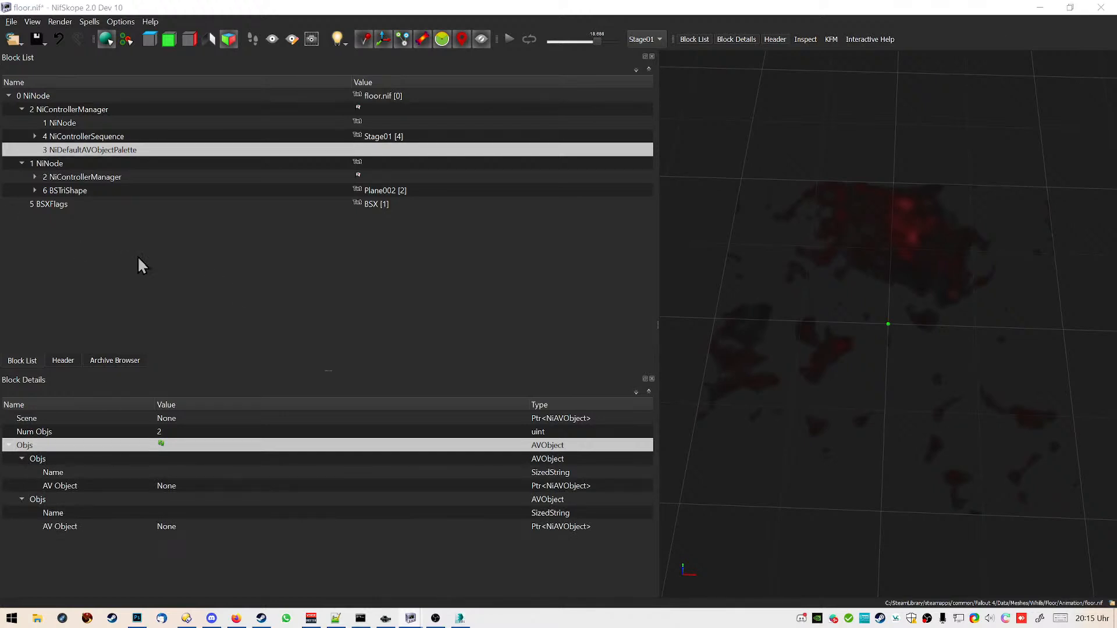
Review the child NiNode with its controller manager and BSTriShape, and insert a BSOrderedNode block after that NiNode
{"action": "left_click", "coordinate": [79, 164]}
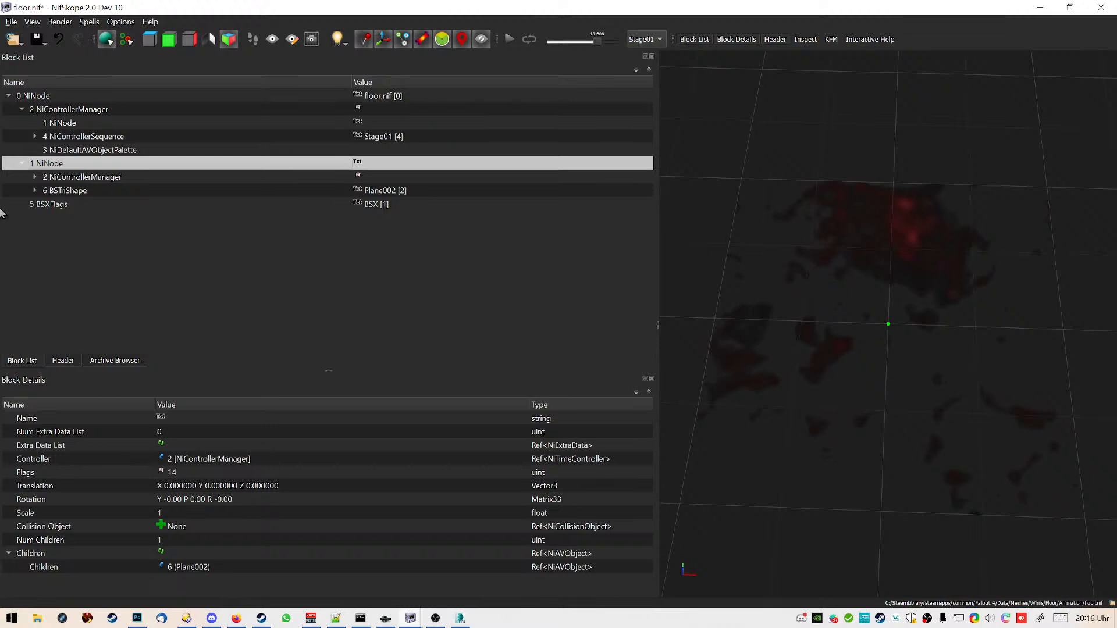
{"action": "left_click", "coordinate": [88, 176]}
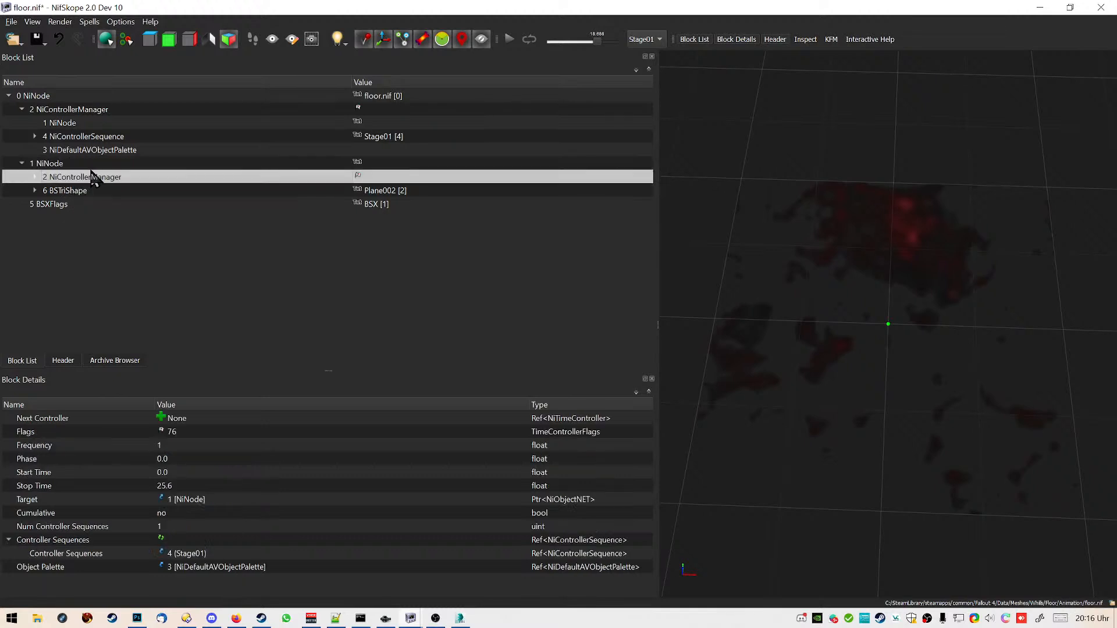
{"action": "left_click", "coordinate": [96, 191]}
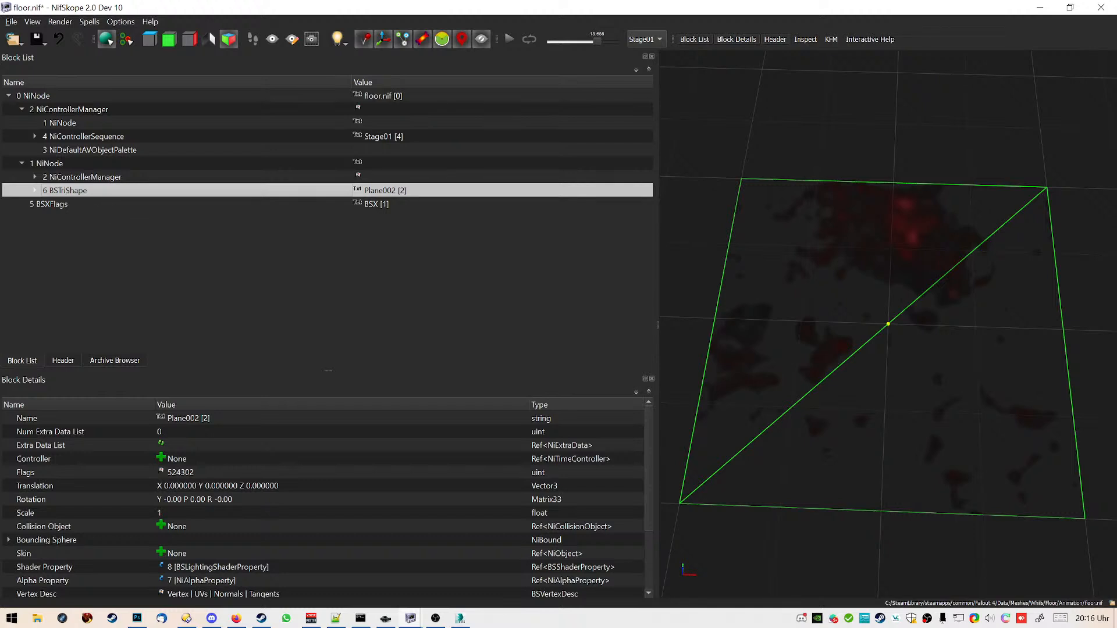
{"action": "left_click", "coordinate": [55, 164]}
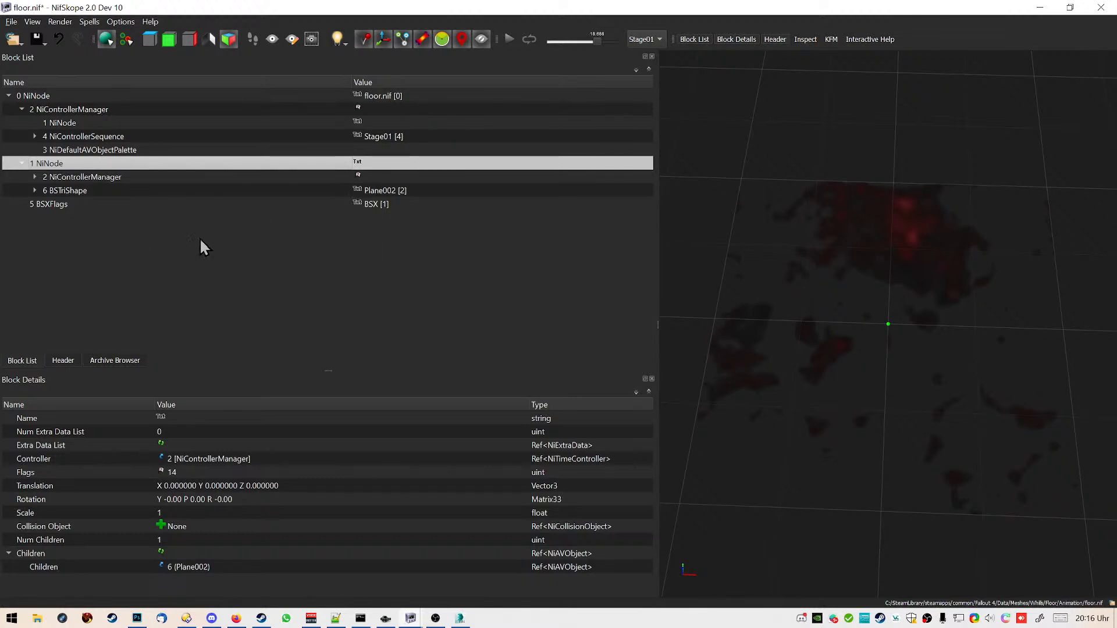
{"action": "right_click", "coordinate": [42, 163]}
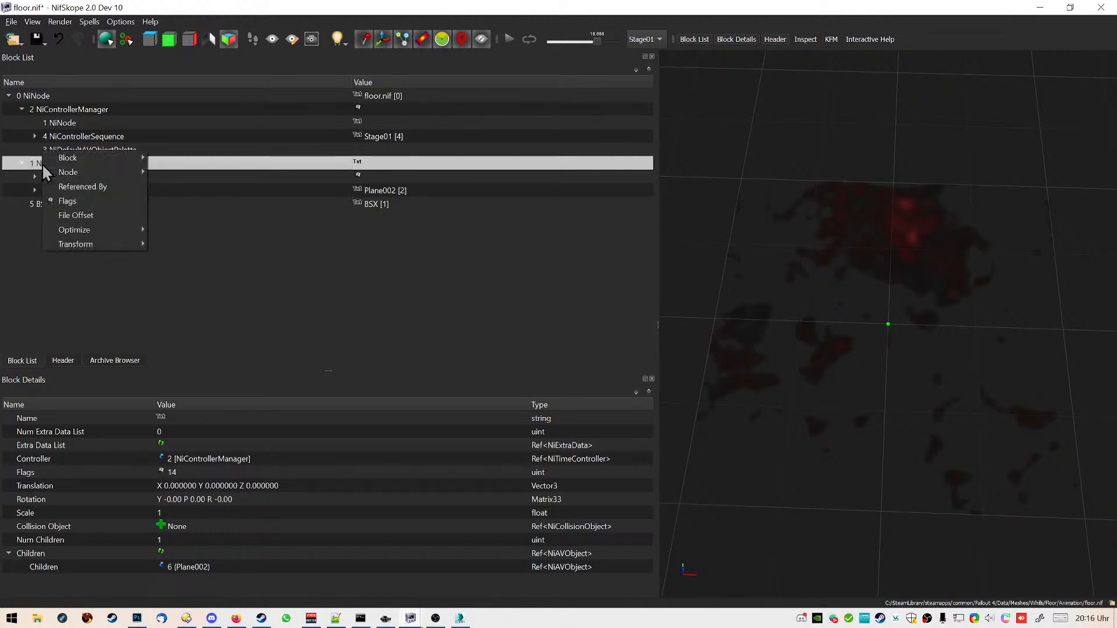
{"action": "mouse_move", "coordinate": [68, 159]}
{"action": "left_click", "coordinate": [201, 162]}
{"action": "mouse_move", "coordinate": [210, 163]}
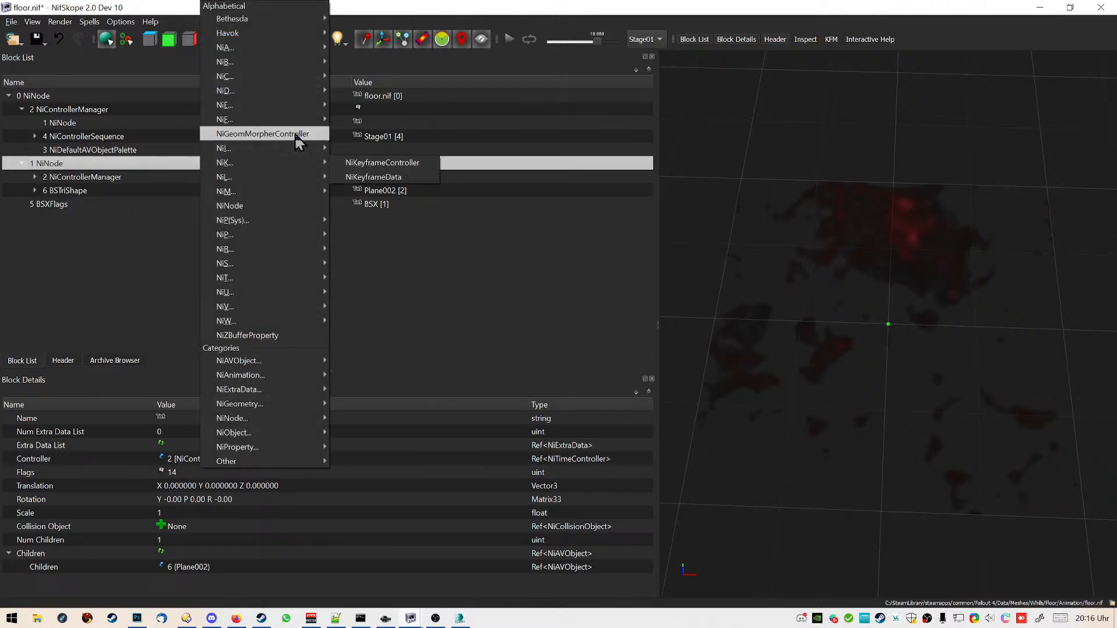
{"action": "mouse_move", "coordinate": [314, 20]}
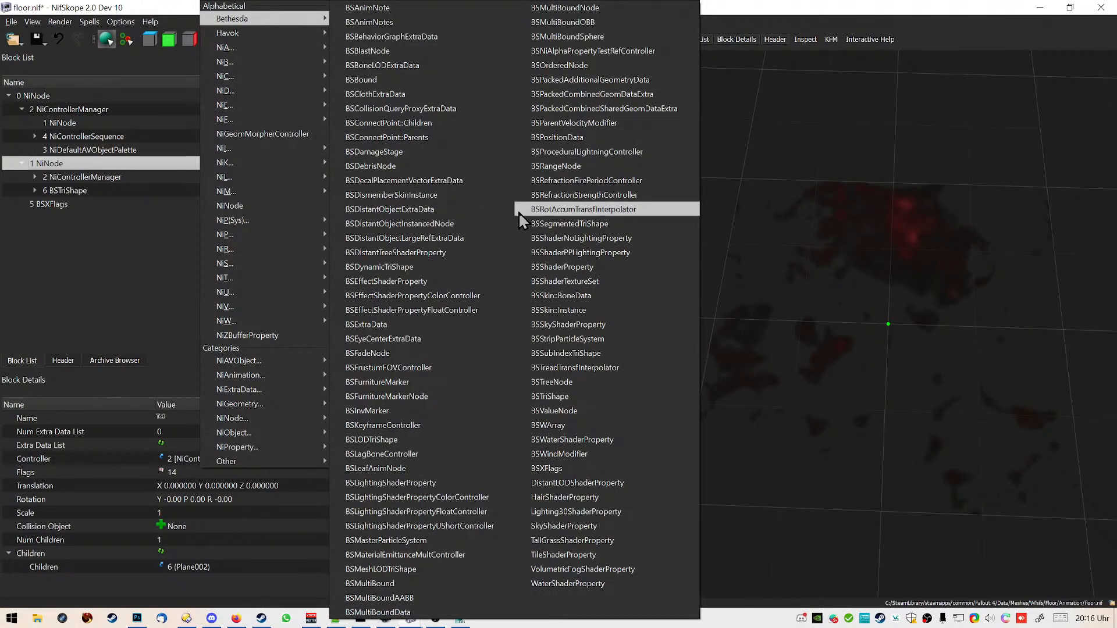
{"action": "left_click", "coordinate": [665, 65]}
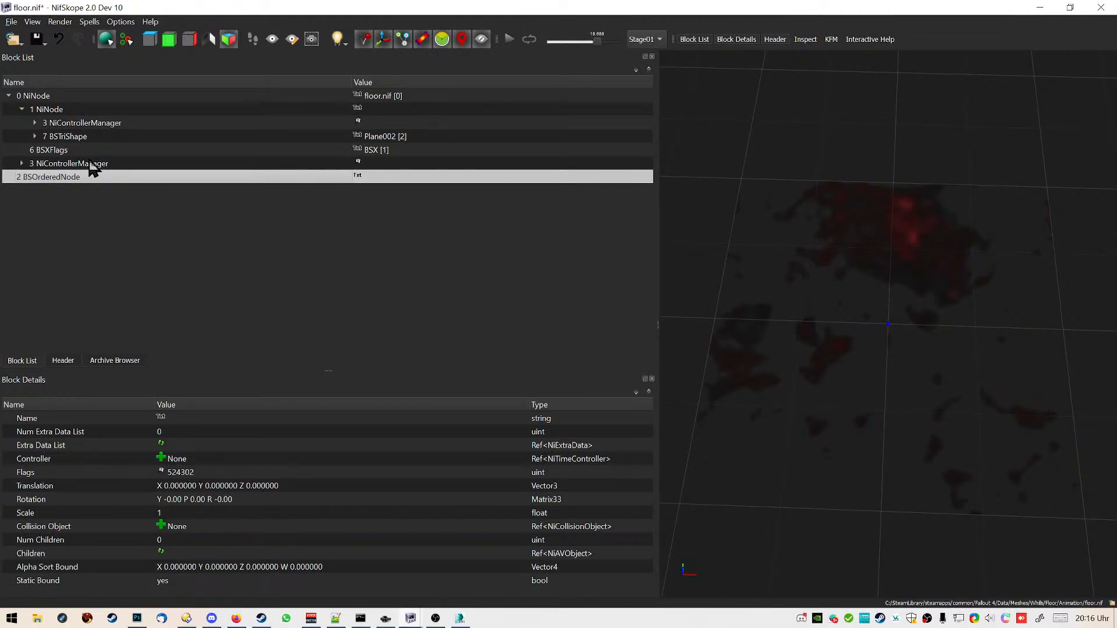
Set the child NiNode's Children reference to 2, linking the BSOrderedNode in place of the Plane002 shape
{"action": "left_click", "coordinate": [62, 110]}
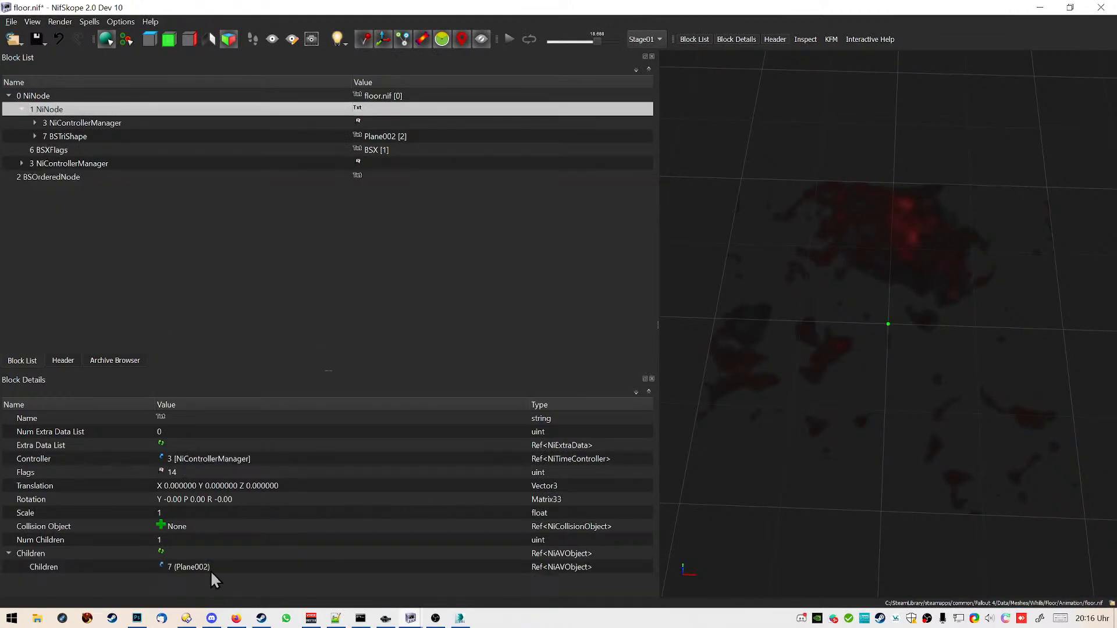
{"action": "double_click", "coordinate": [184, 540]}
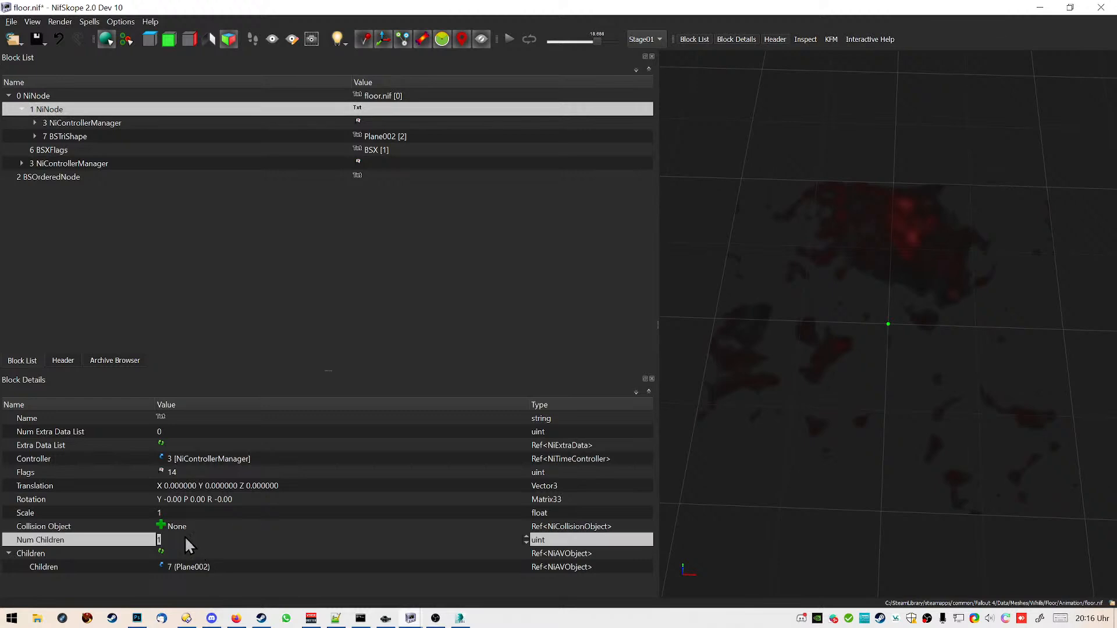
{"action": "double_click", "coordinate": [319, 565]}
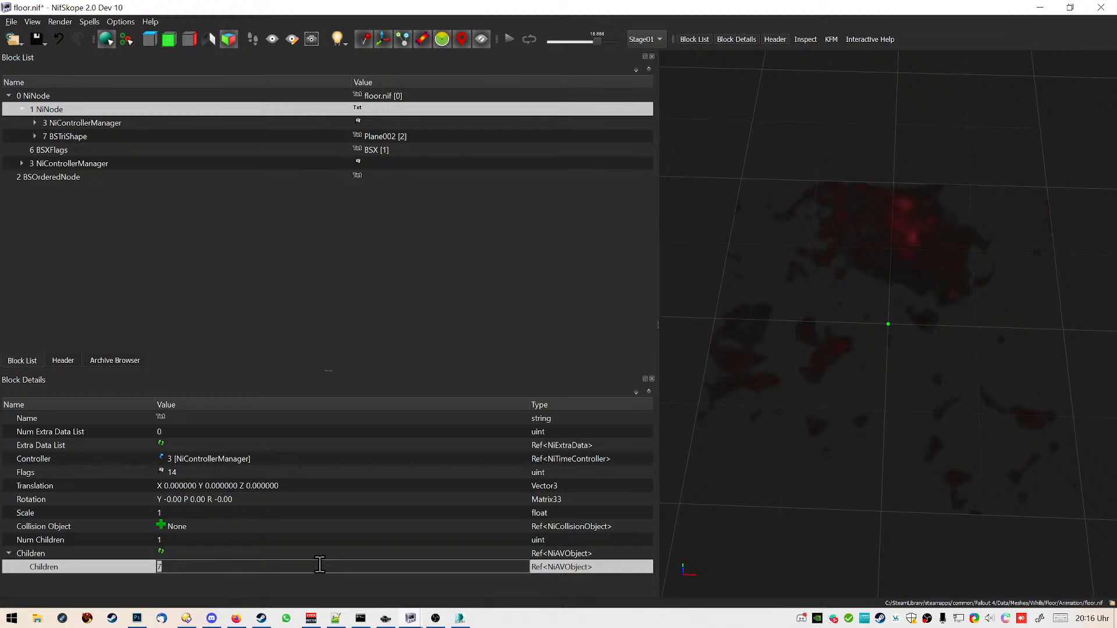
{"action": "type", "text": "2"}
{"action": "key", "text": "Return"}
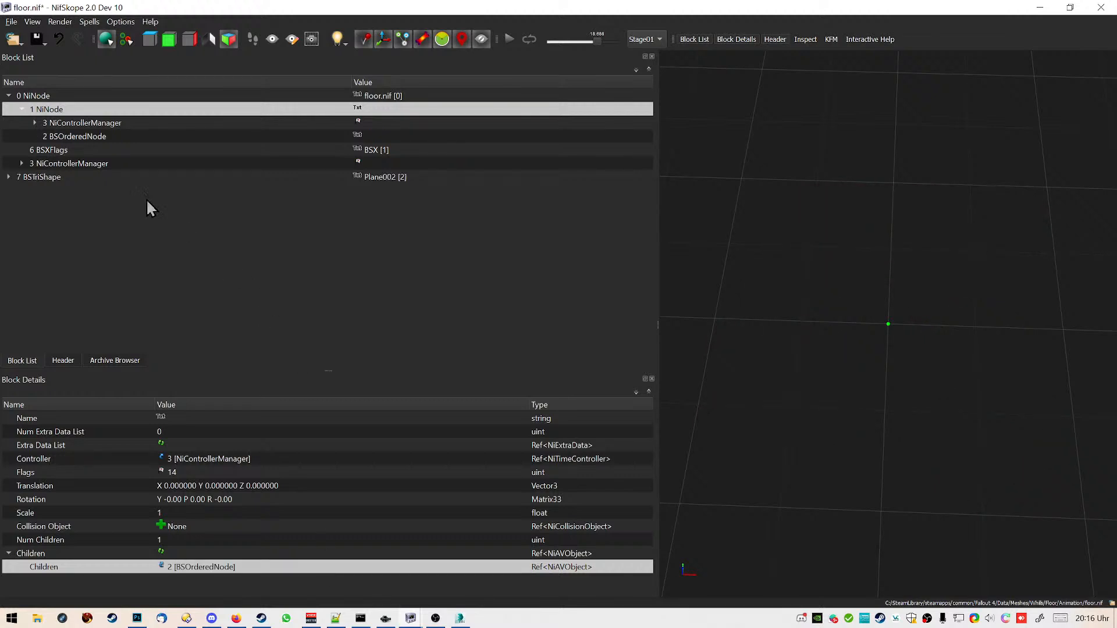
Set the BSOrderedNode's Num Children to 1
{"action": "left_click", "coordinate": [56, 137]}
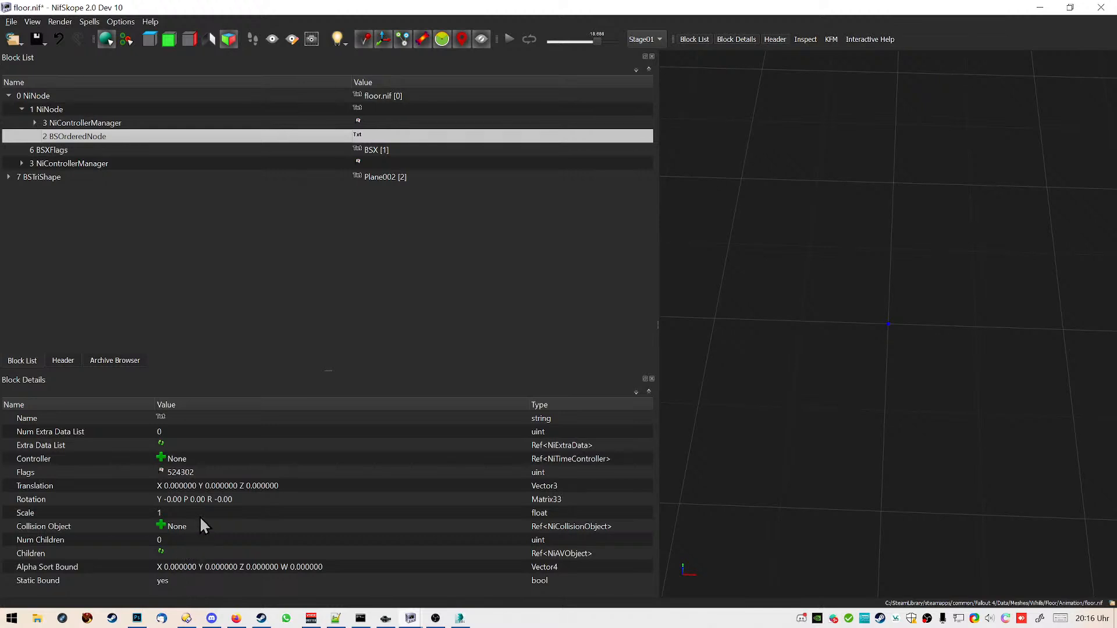
{"action": "left_click", "coordinate": [177, 532]}
{"action": "double_click", "coordinate": [177, 536]}
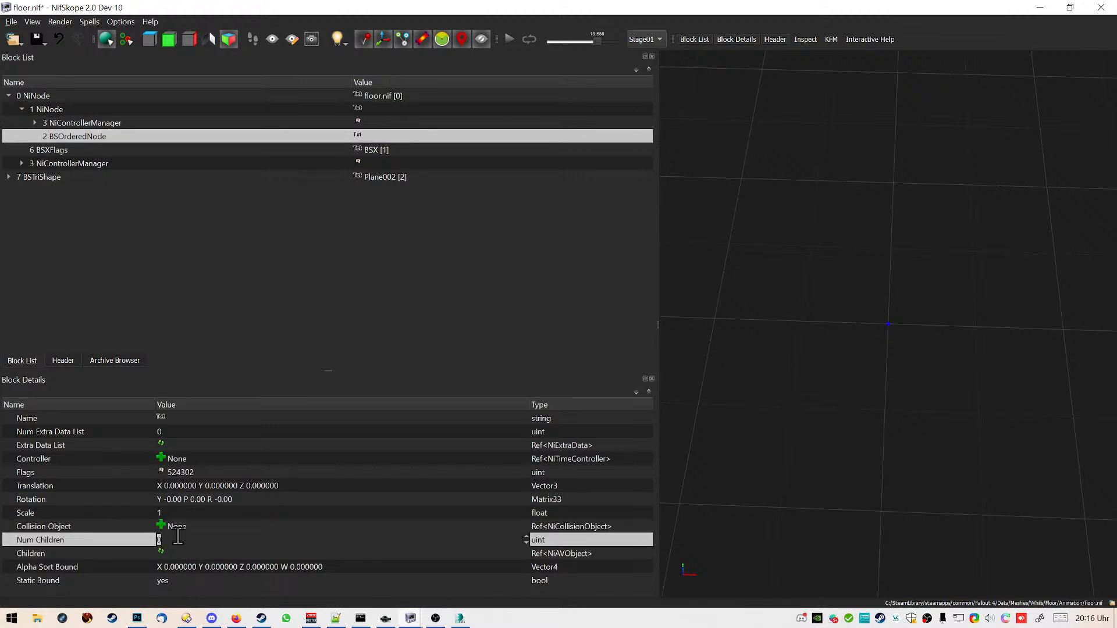
{"action": "type", "text": "1"}
{"action": "key", "text": "Return"}
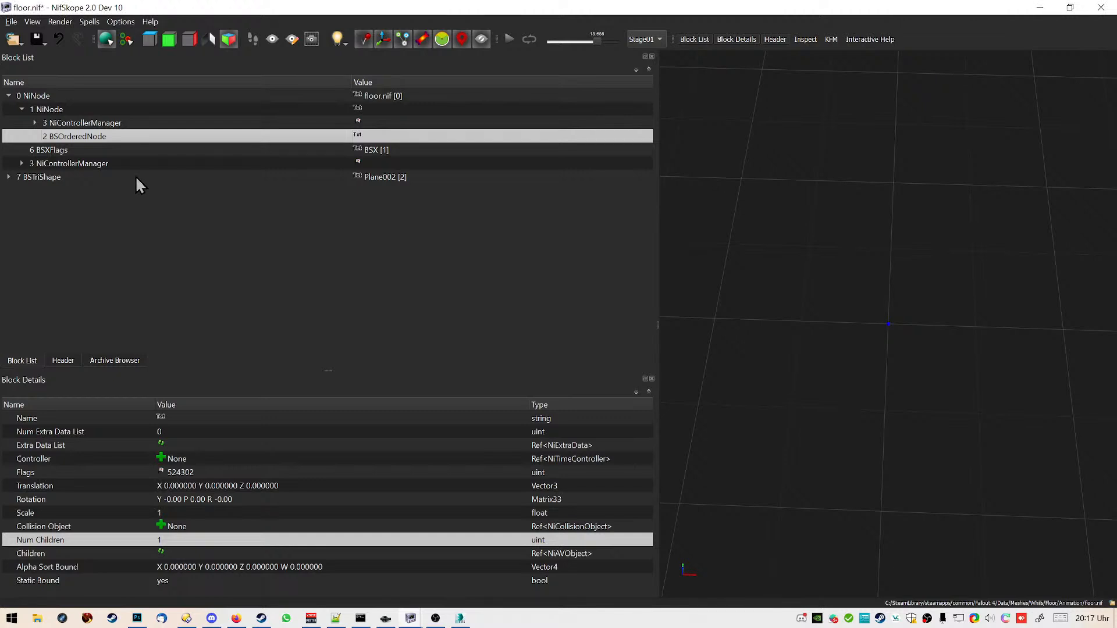
Insert a new NiNode block after the BSOrderedNode
{"action": "left_click", "coordinate": [106, 124]}
{"action": "left_click", "coordinate": [108, 136]}
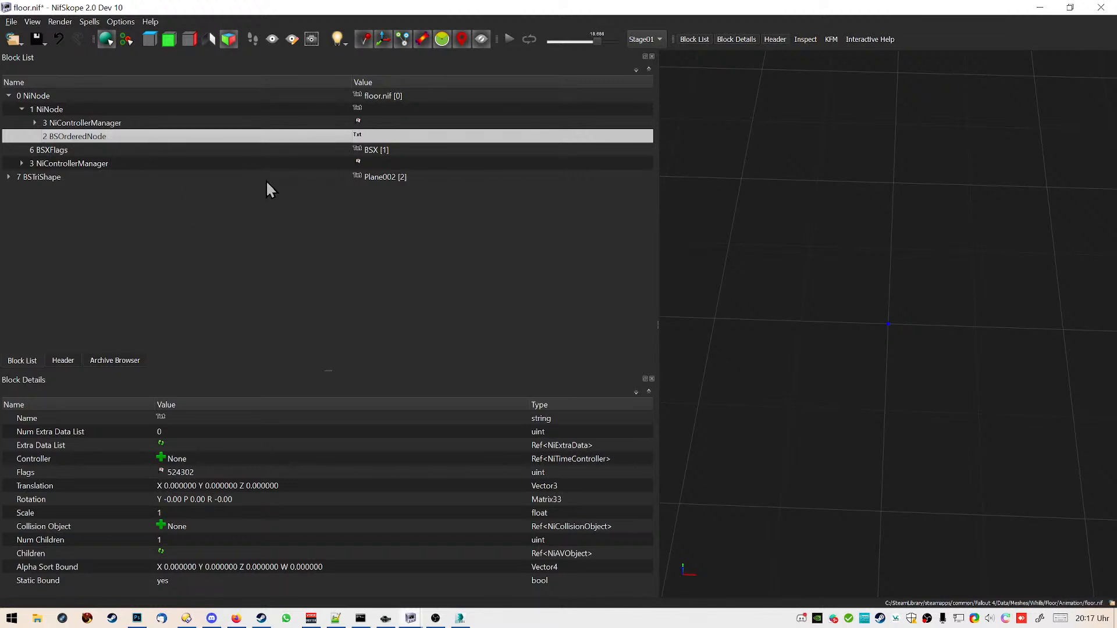
{"action": "right_click", "coordinate": [112, 137]}
{"action": "mouse_move", "coordinate": [135, 127]}
{"action": "mouse_move", "coordinate": [242, 131]}
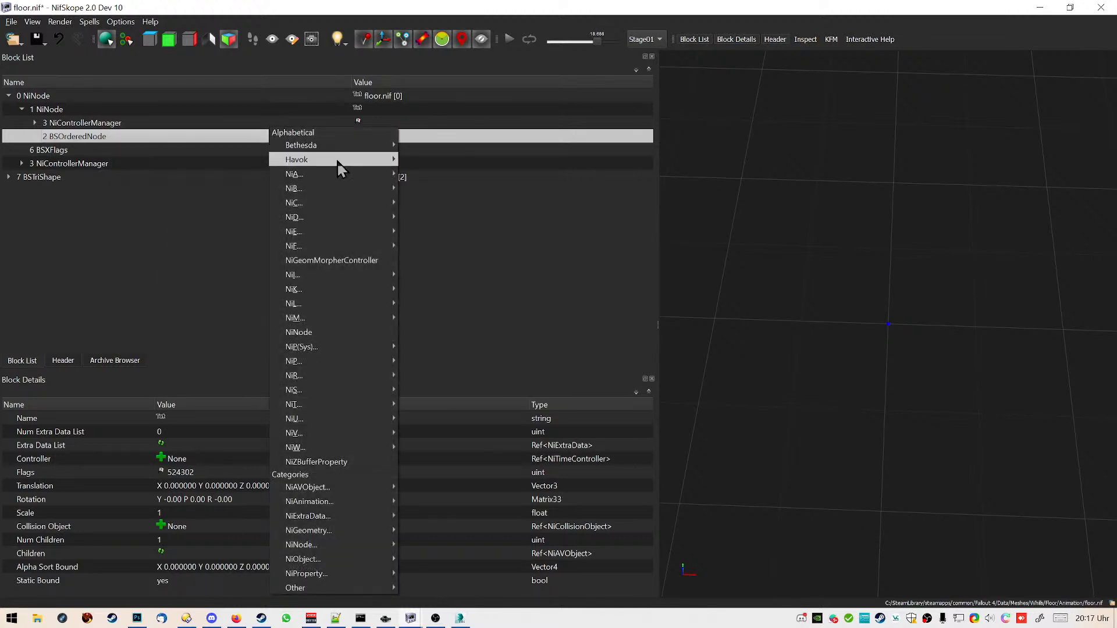
{"action": "left_click", "coordinate": [384, 332]}
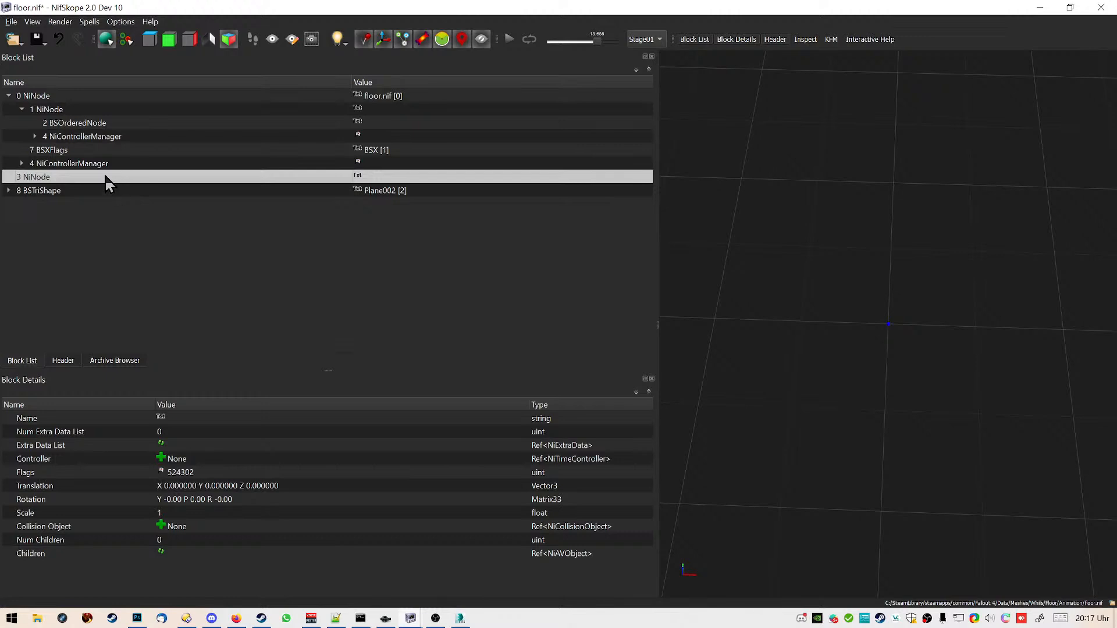
Set the BSOrderedNode's Children reference to 3, linking the new NiNode, and expand the BSOrderedNode
{"action": "left_click", "coordinate": [113, 123]}
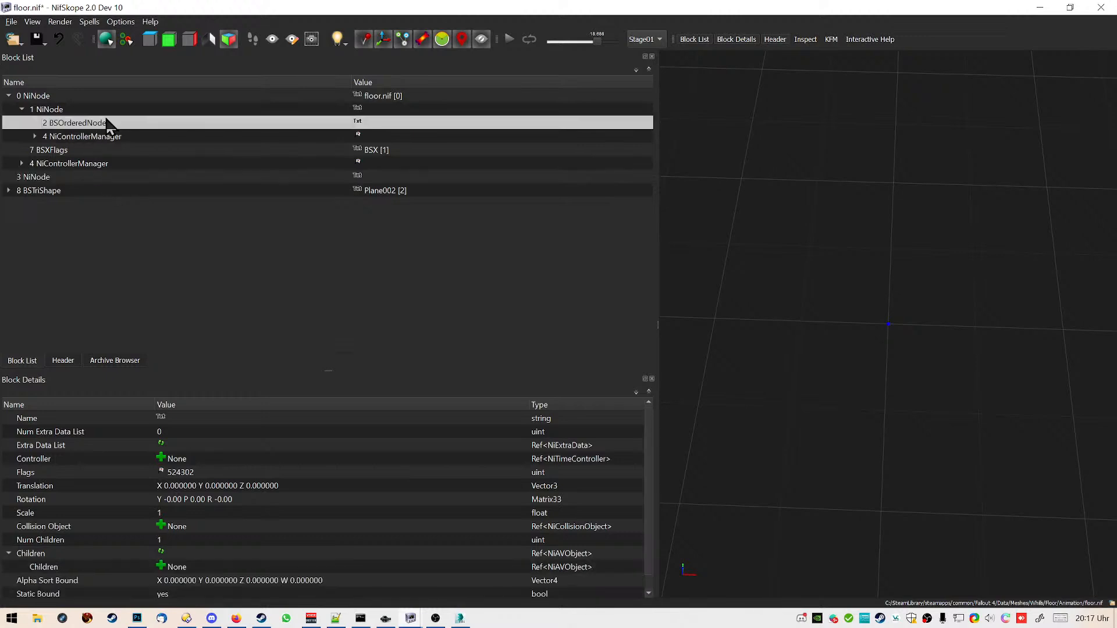
{"action": "double_click", "coordinate": [200, 561]}
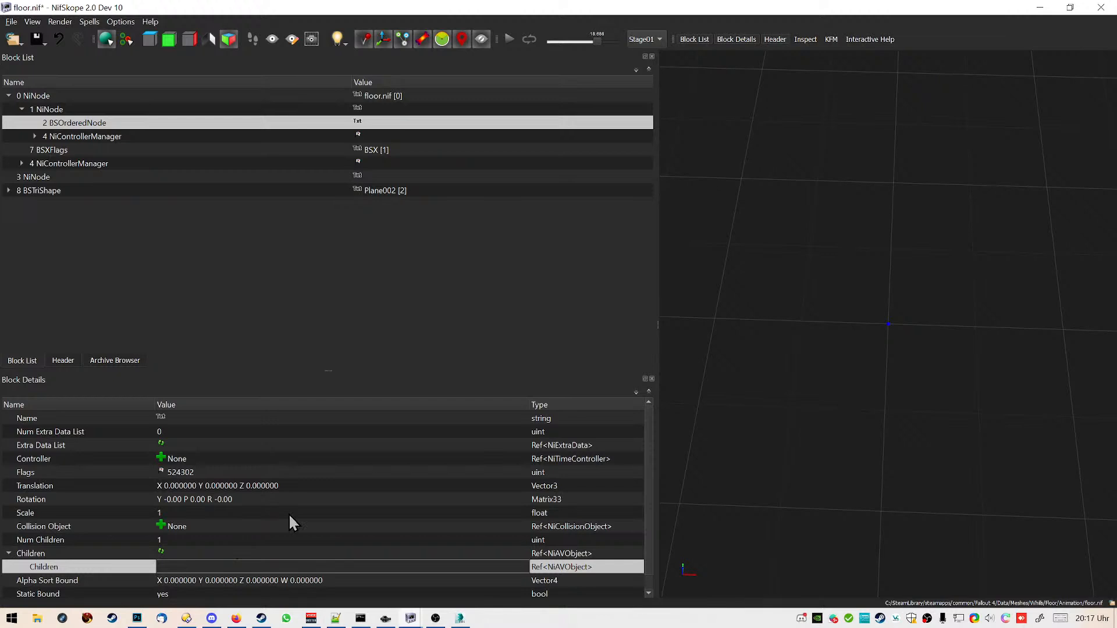
{"action": "type", "text": "3"}
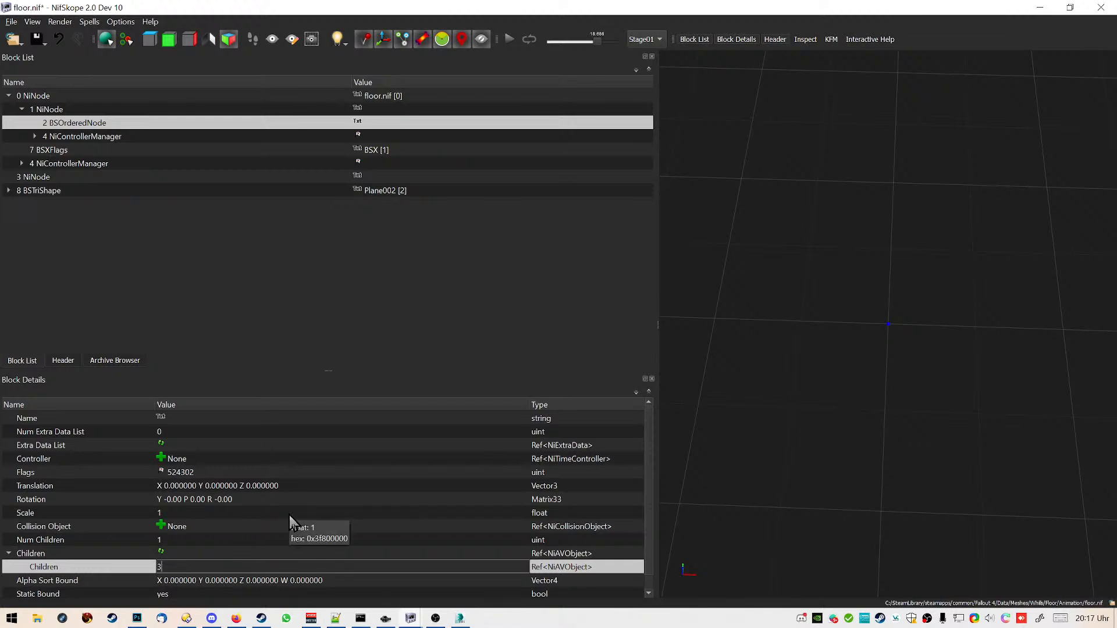
{"action": "key", "text": "Return"}
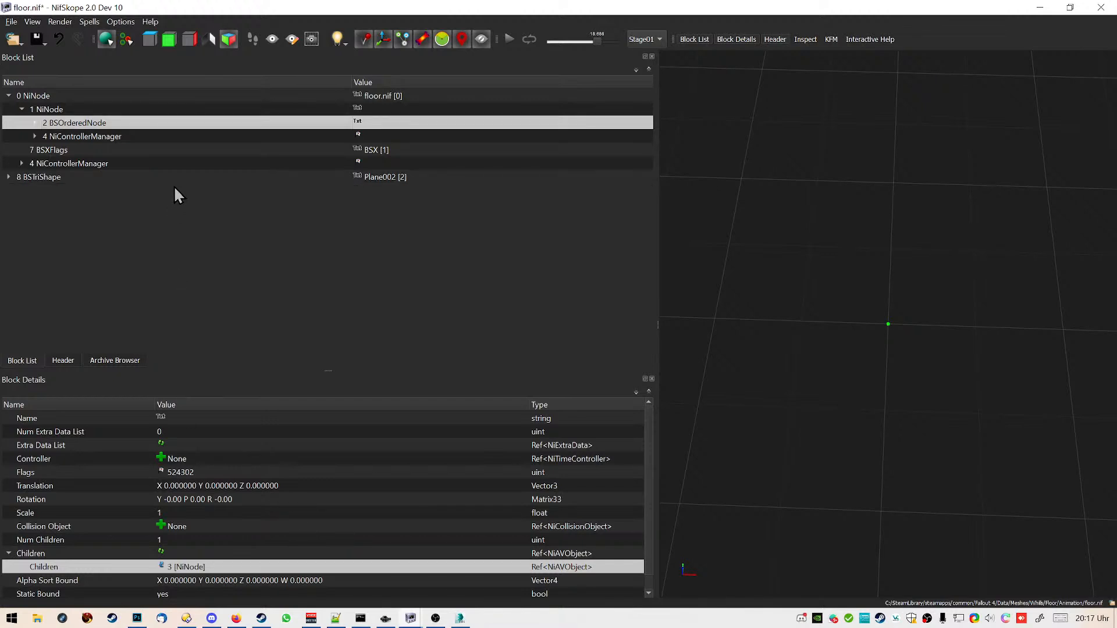
{"action": "double_click", "coordinate": [44, 125]}
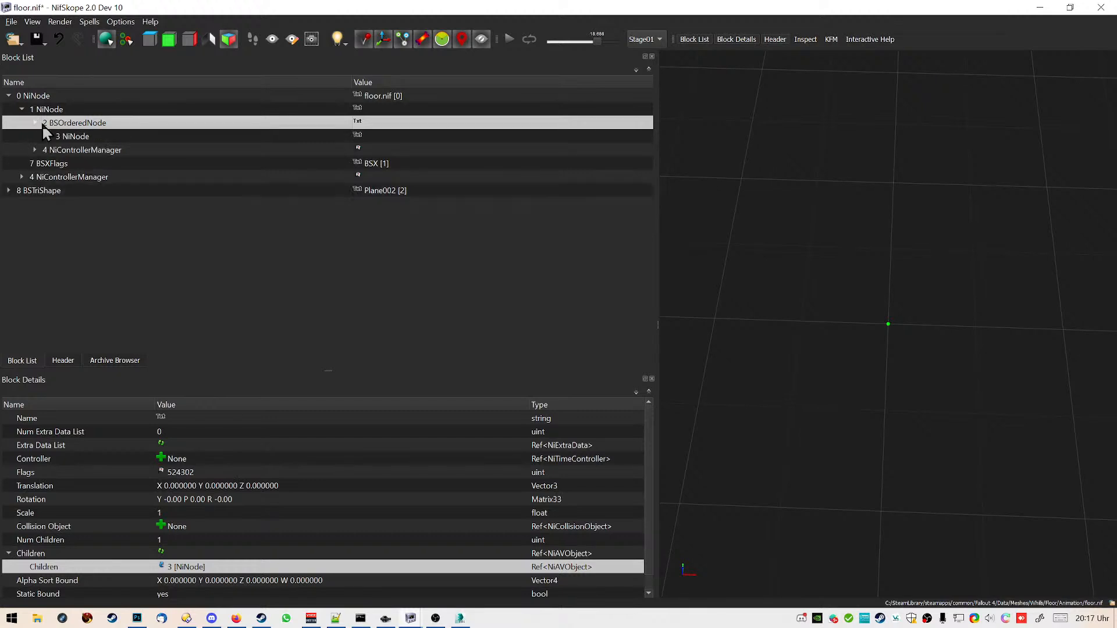
Name the NiNode under the BSOrderedNode Plane0
{"action": "left_click", "coordinate": [73, 137]}
{"action": "right_click", "coordinate": [214, 414]}
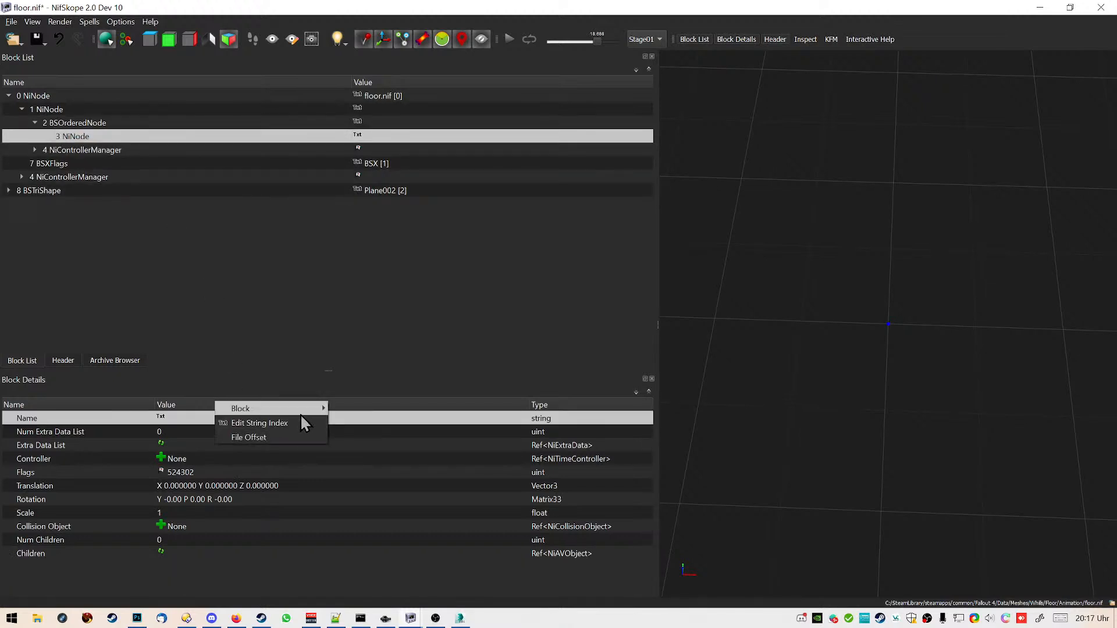
{"action": "left_click", "coordinate": [311, 424]}
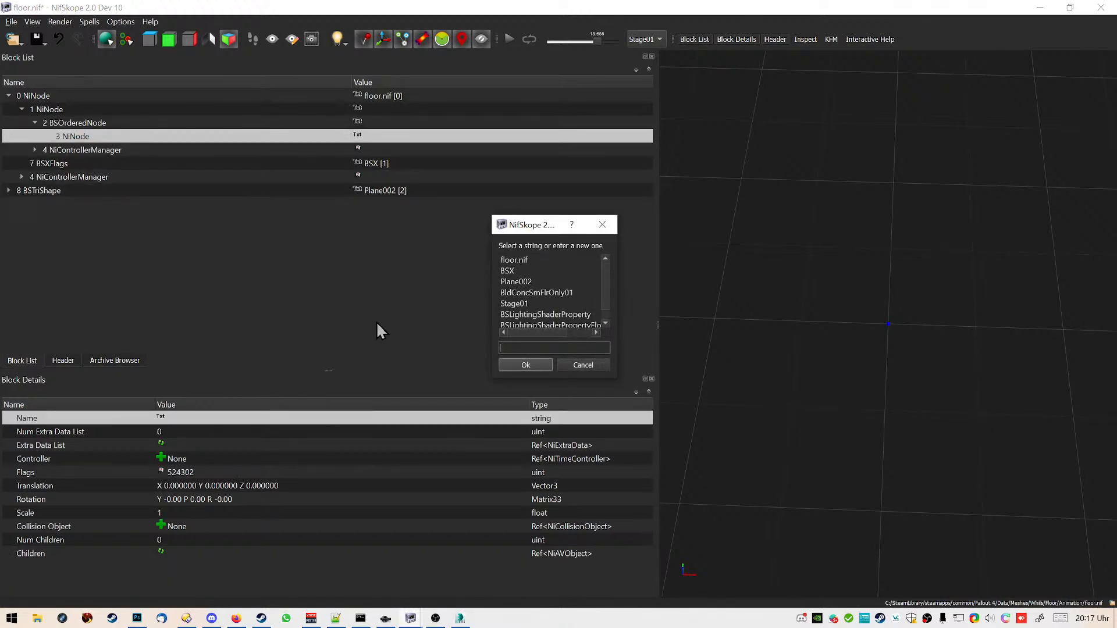
{"action": "type", "text": "Plane002"}
{"action": "key", "text": "BackSpace"}
{"action": "key", "text": "BackSpace"}
{"action": "left_click", "coordinate": [527, 369]}
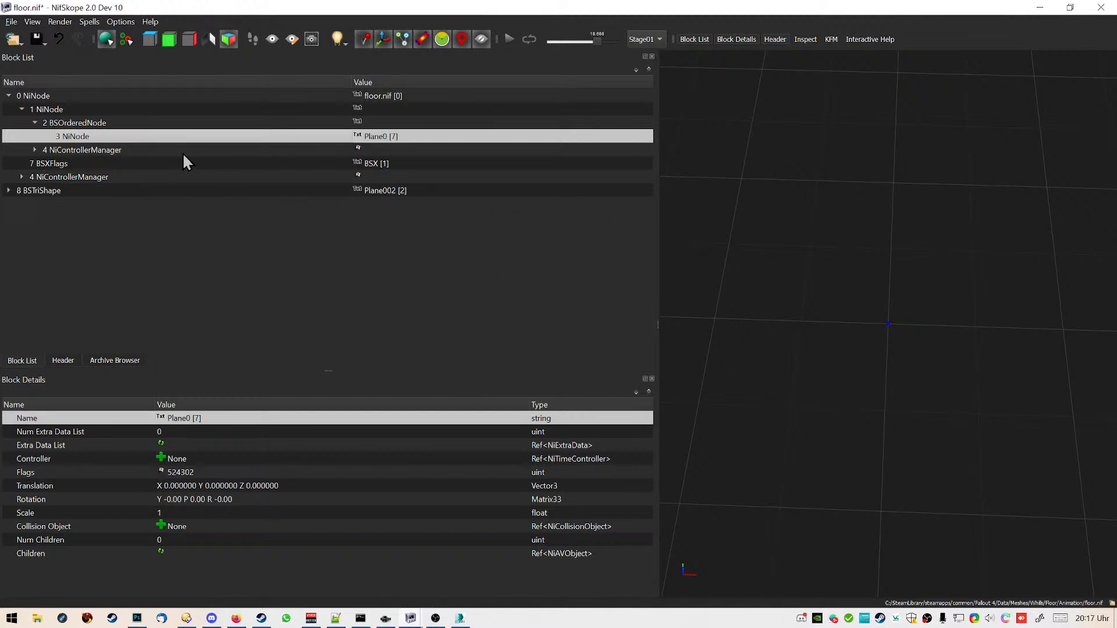
Set the Plane0 node's Num Children to 1, update its Children array, and link child 8, the Plane002 BSTriShape
{"action": "double_click", "coordinate": [186, 538]}
{"action": "type", "text": "1"}
{"action": "key", "text": "Return"}
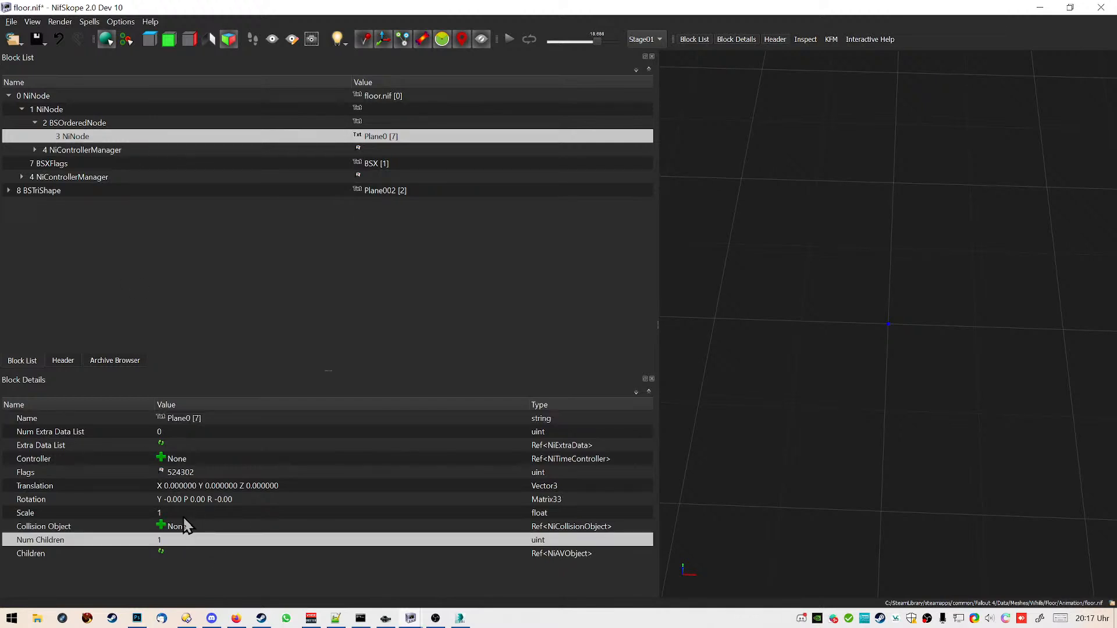
{"action": "left_click", "coordinate": [215, 554]}
{"action": "double_click", "coordinate": [163, 555]}
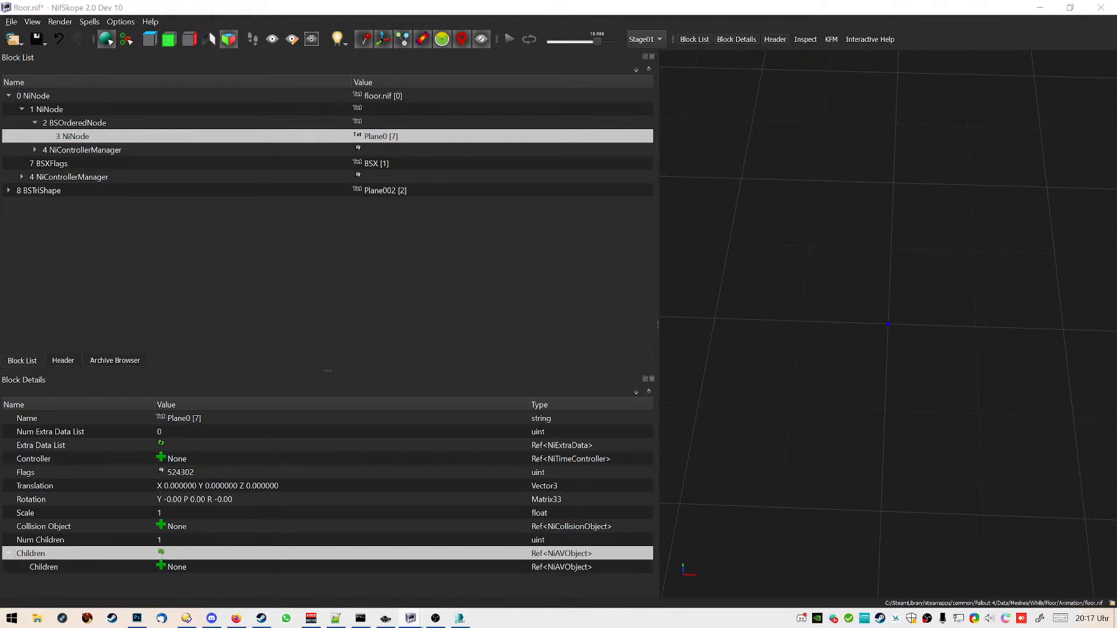
{"action": "double_click", "coordinate": [256, 565]}
{"action": "type", "text": "8"}
{"action": "key", "text": "Return"}
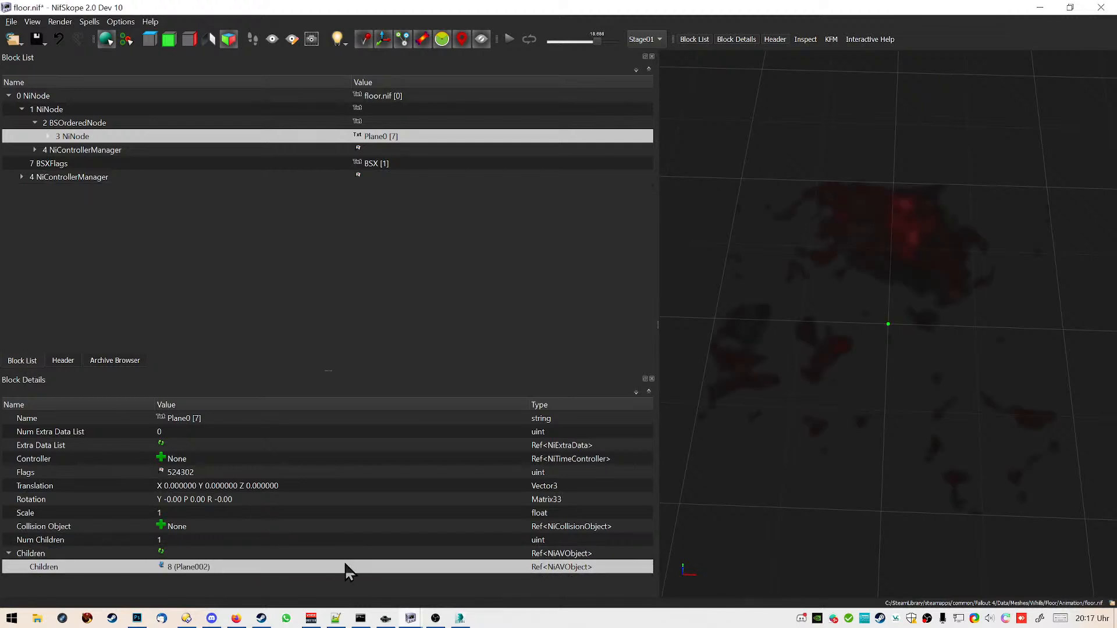
{"action": "left_click", "coordinate": [49, 137]}
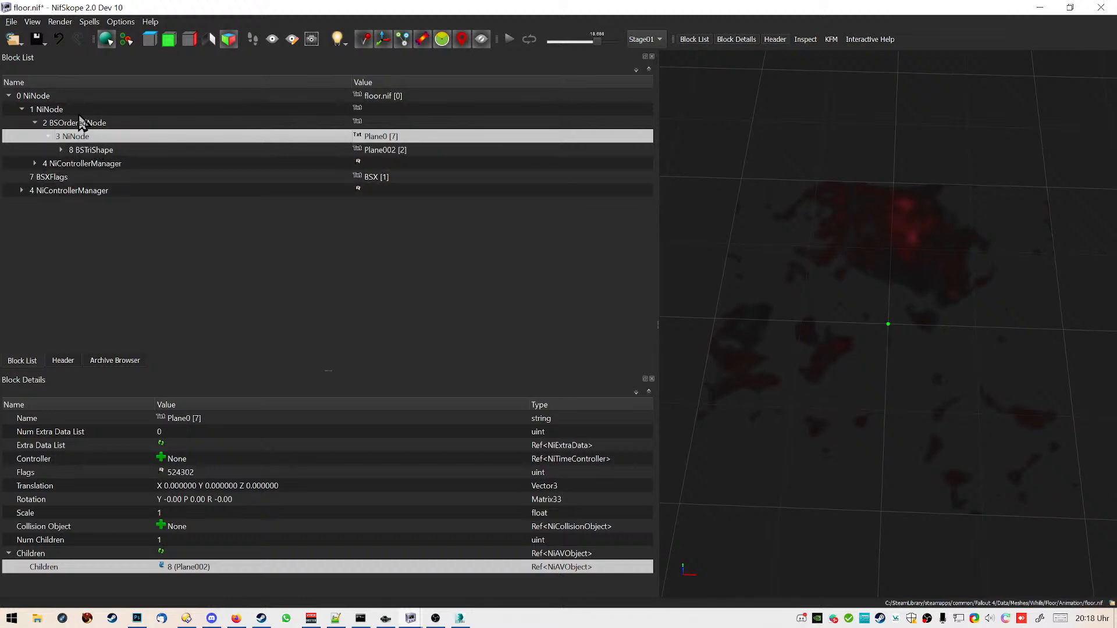
In the NiDefaultAVObjectPalette, name the first Objs entry Plane0 and set its AV Object to 3
{"action": "left_click", "coordinate": [81, 111]}
{"action": "left_click", "coordinate": [96, 136]}
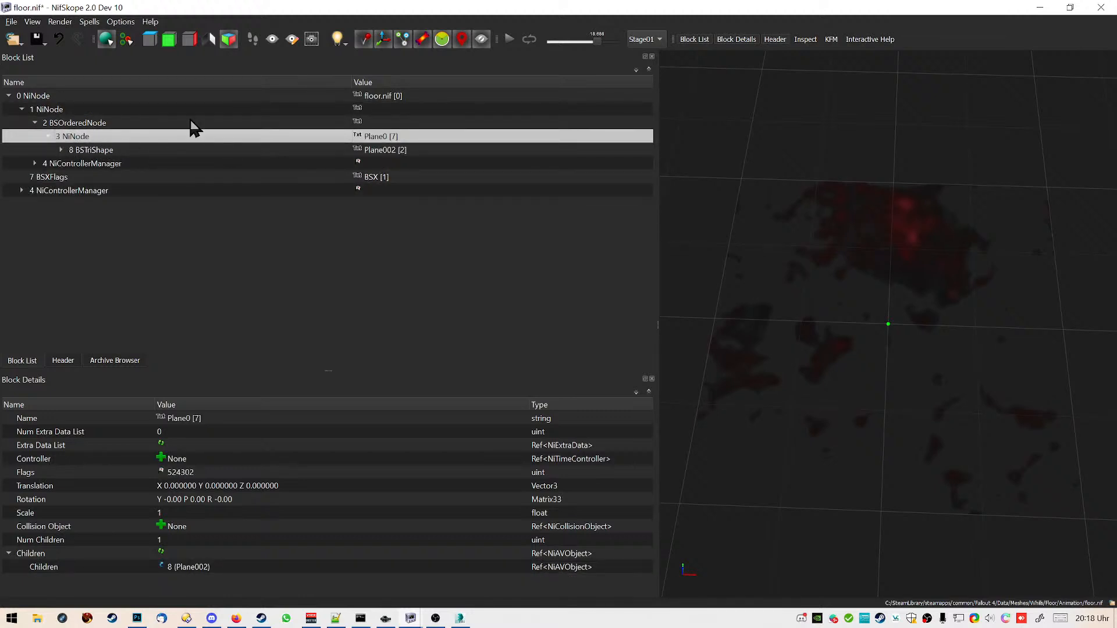
{"action": "left_click", "coordinate": [21, 190]}
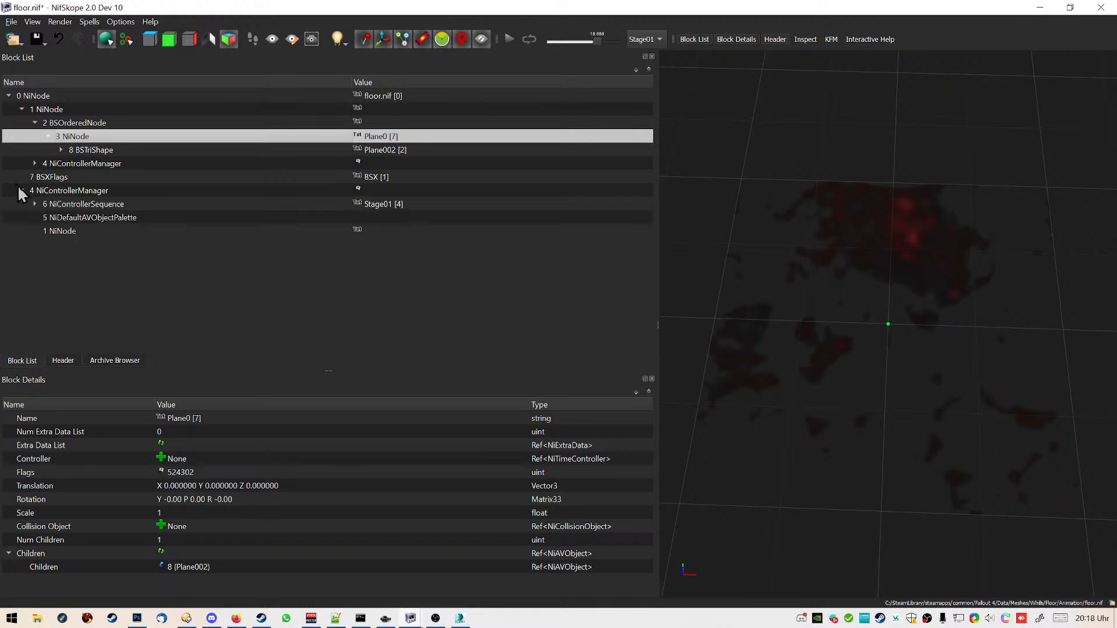
{"action": "left_click", "coordinate": [124, 215]}
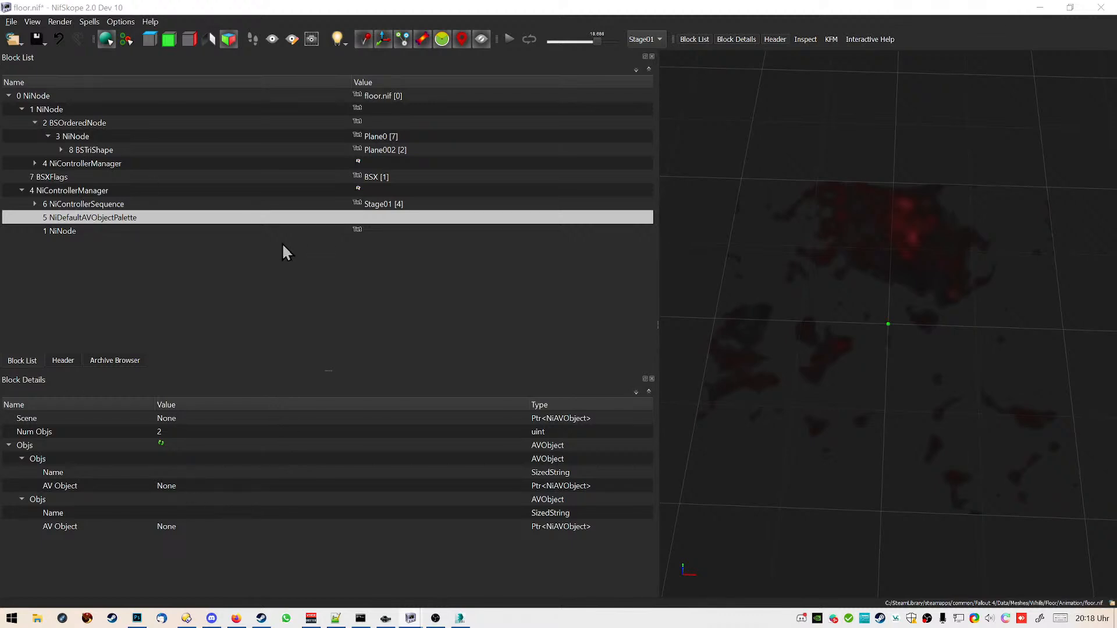
{"action": "double_click", "coordinate": [178, 472]}
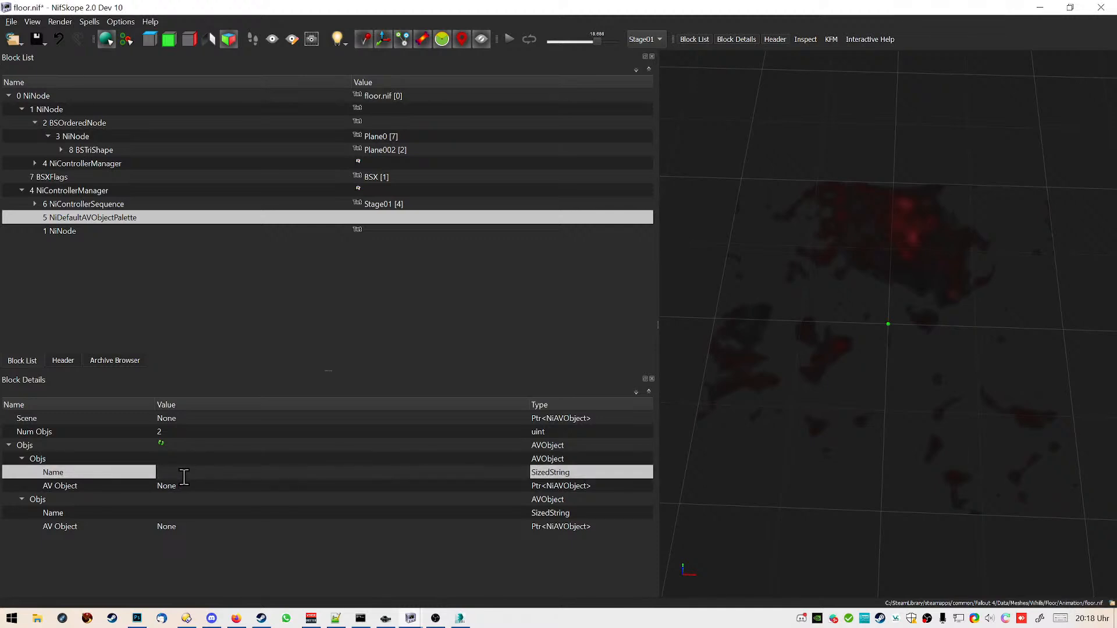
{"action": "type", "text": "Plane0"}
{"action": "left_click", "coordinate": [189, 485]}
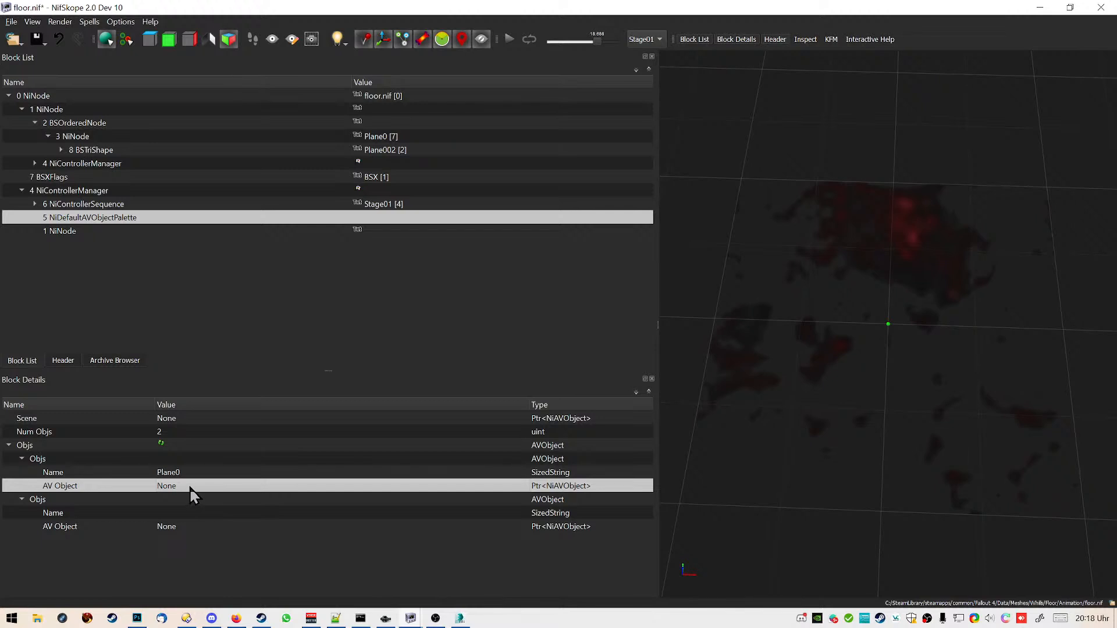
{"action": "double_click", "coordinate": [190, 488]}
{"action": "type", "text": "3"}
{"action": "left_click", "coordinate": [259, 518]}
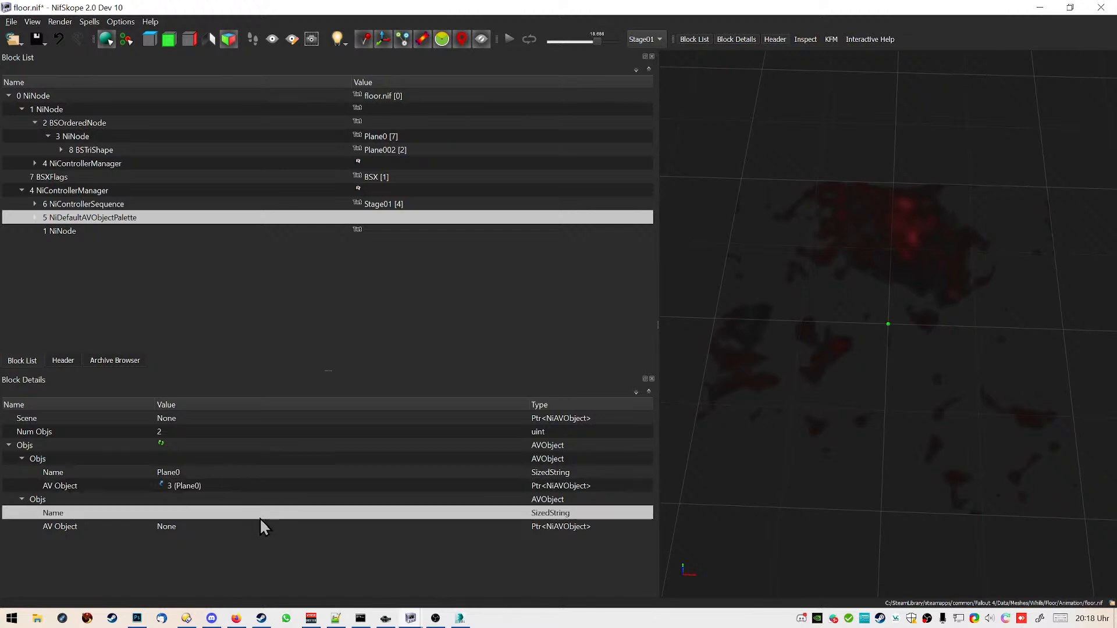
Name the palette's second Objs entry Plane002 and set its AV Object to 8
{"action": "double_click", "coordinate": [220, 518]}
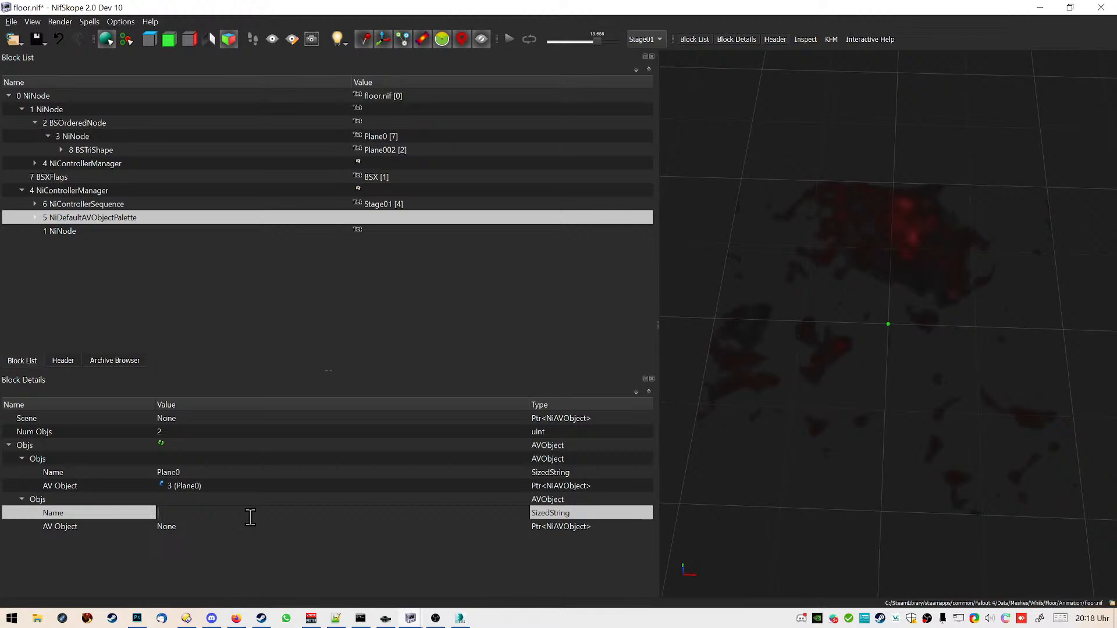
{"action": "type", "text": "Plane002"}
{"action": "double_click", "coordinate": [215, 527]}
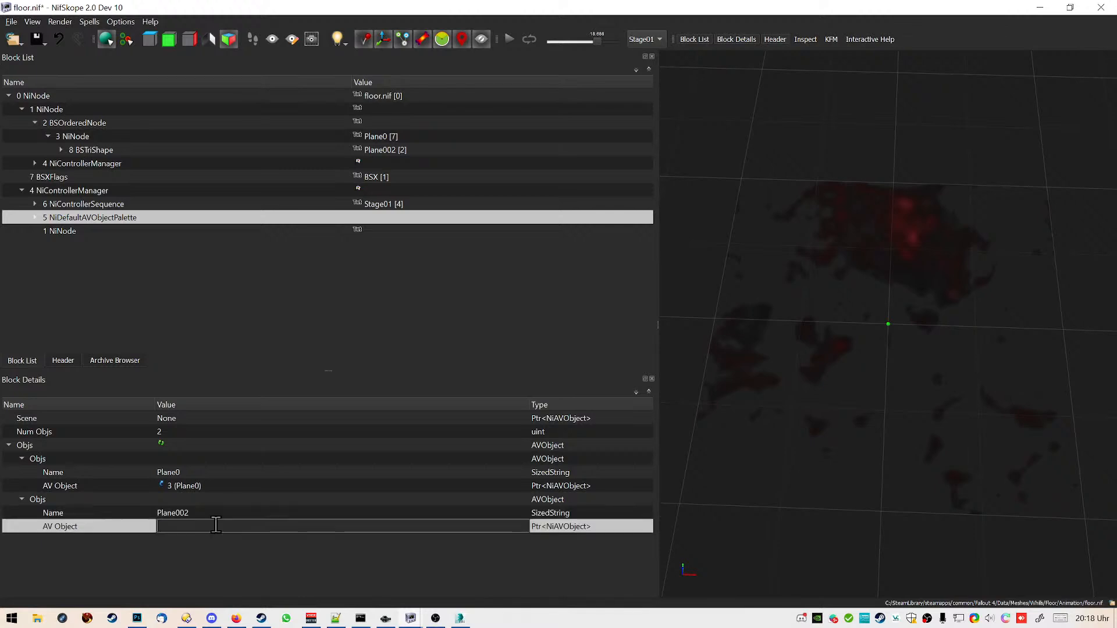
{"action": "type", "text": "8"}
{"action": "left_click", "coordinate": [232, 500]}
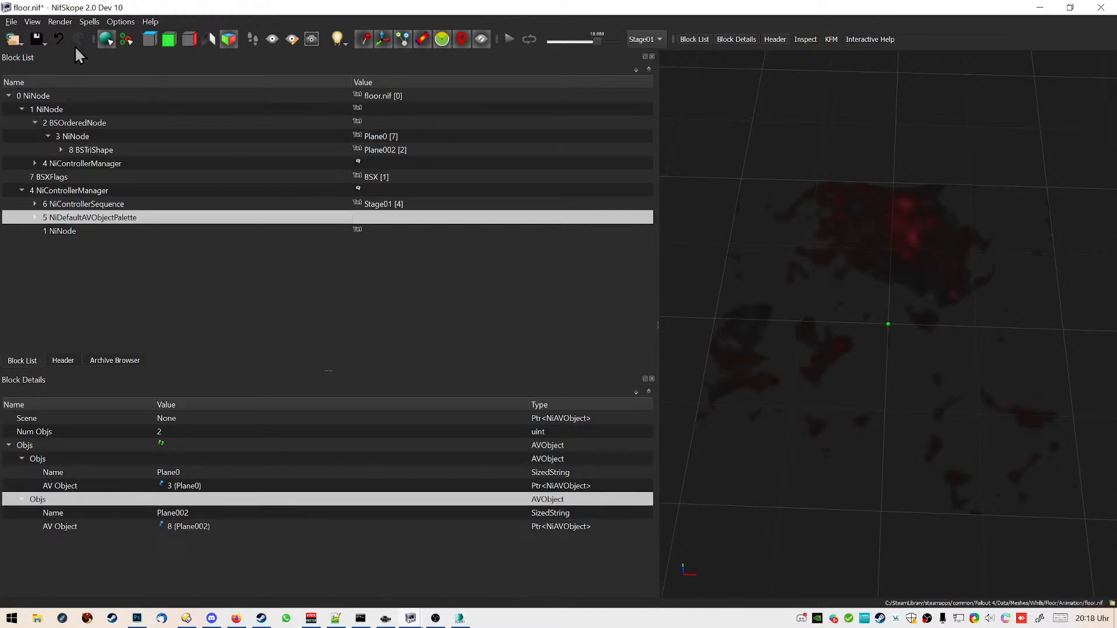
Save floor.nif and dismiss the name notice
{"action": "left_click", "coordinate": [120, 164]}
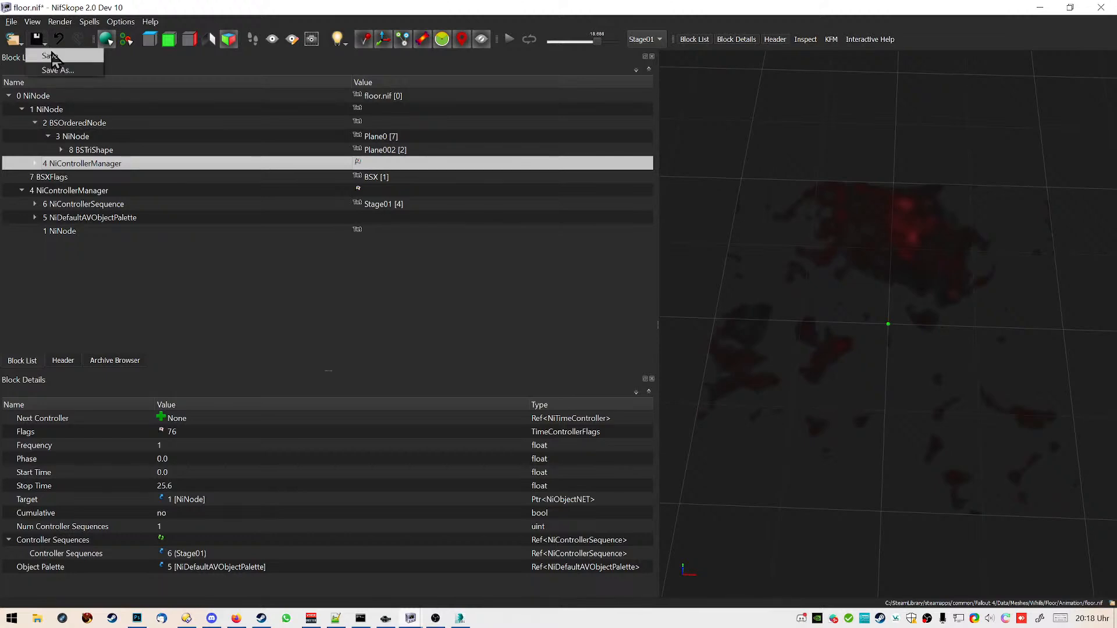
{"action": "left_click", "coordinate": [37, 39]}
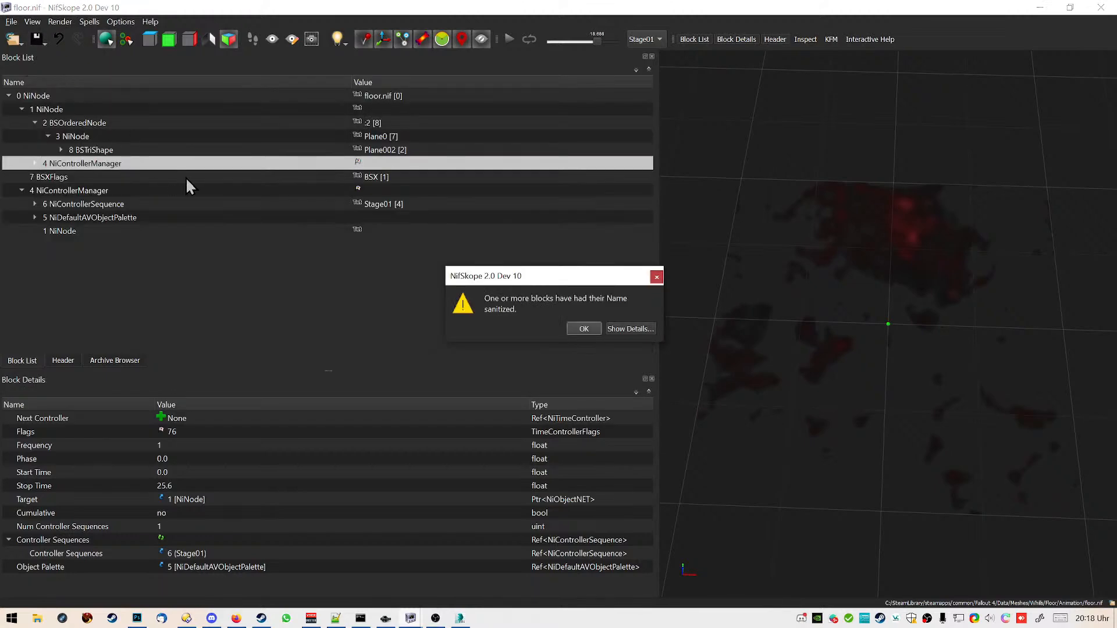
{"action": "left_click", "coordinate": [582, 329]}
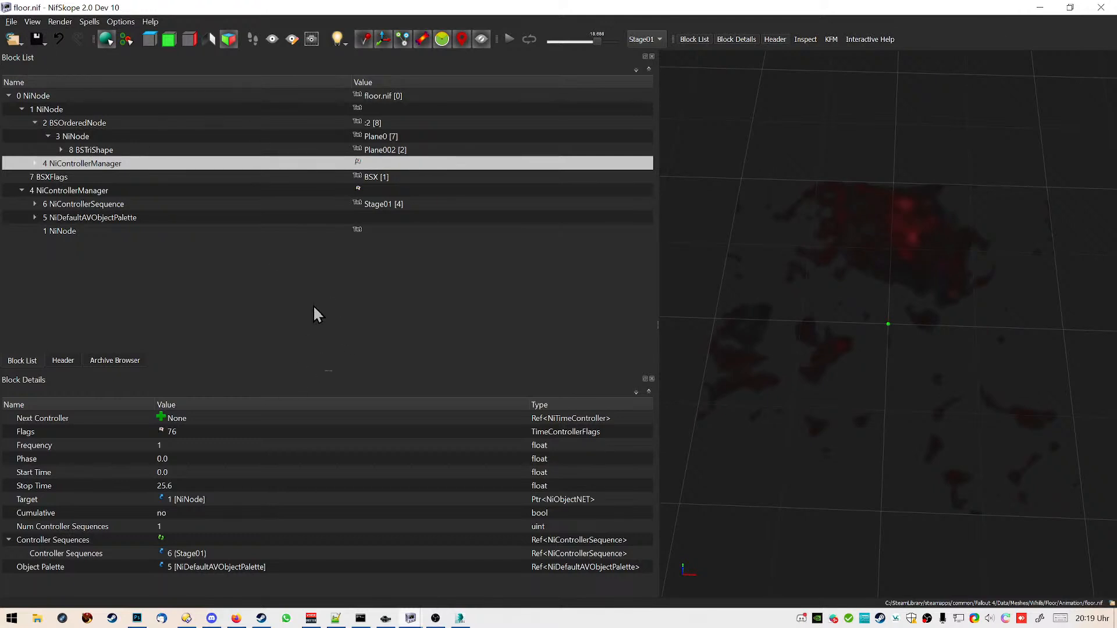
Examine the saved file's block tree, including the child NiNode's controller manager, its object palette entries, and the root's controller manager
{"action": "left_click", "coordinate": [35, 123]}
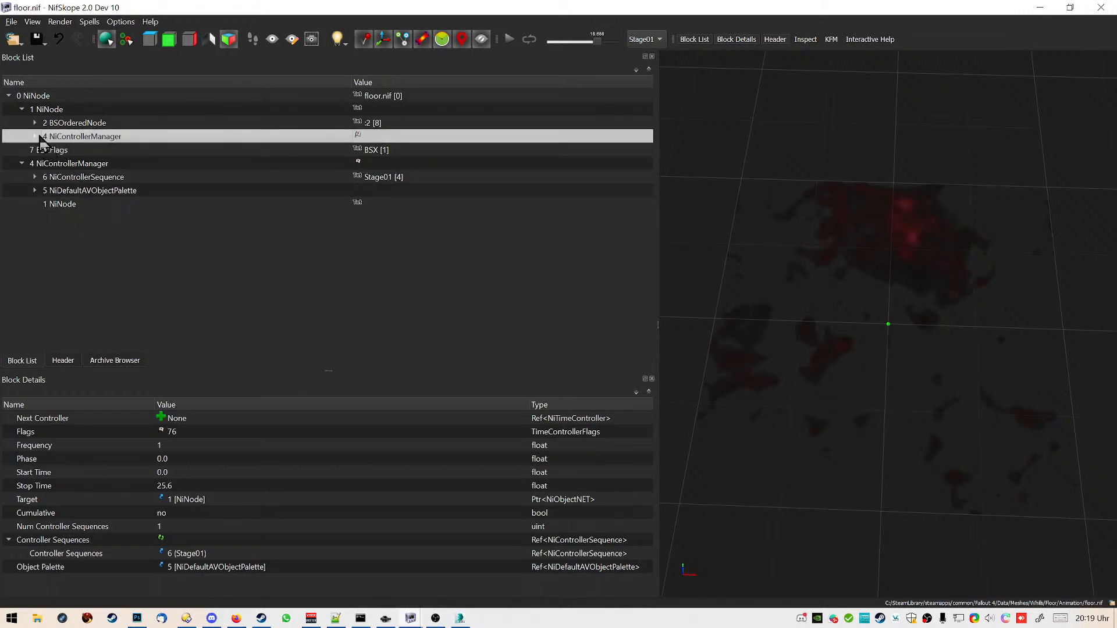
{"action": "left_click", "coordinate": [34, 137]}
{"action": "left_click", "coordinate": [88, 164]}
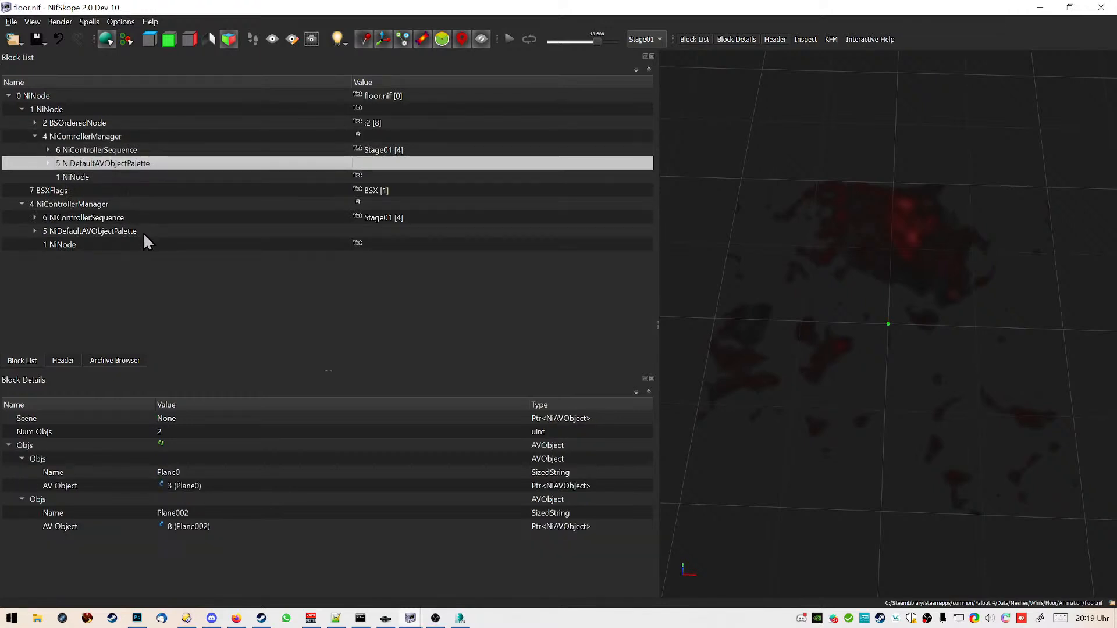
{"action": "left_click", "coordinate": [568, 474]}
{"action": "left_click", "coordinate": [563, 501]}
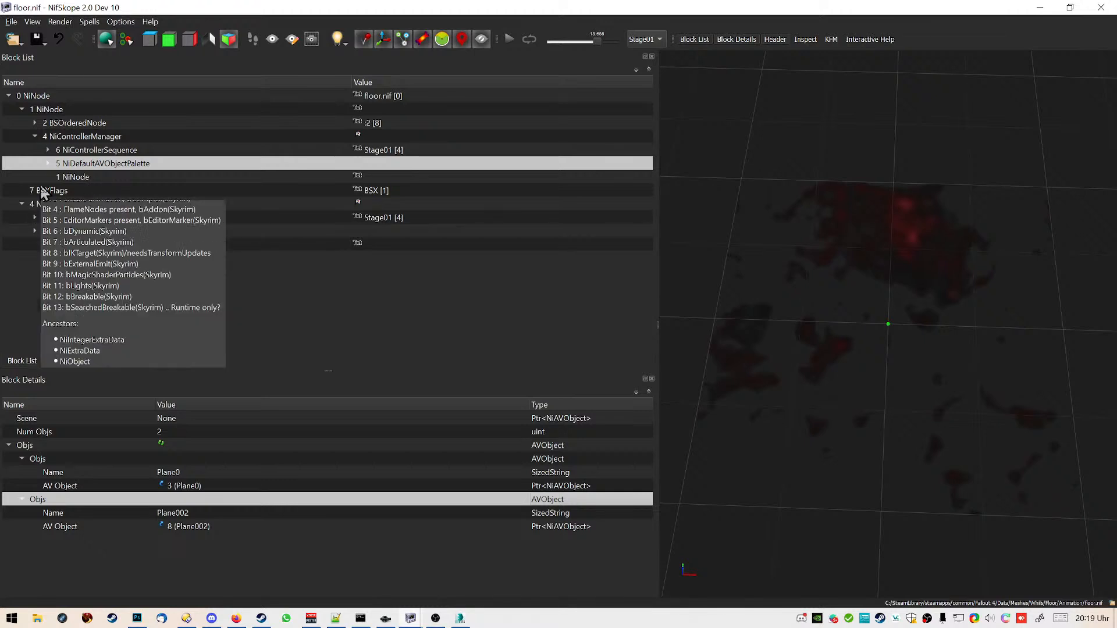
{"action": "left_click", "coordinate": [12, 245]}
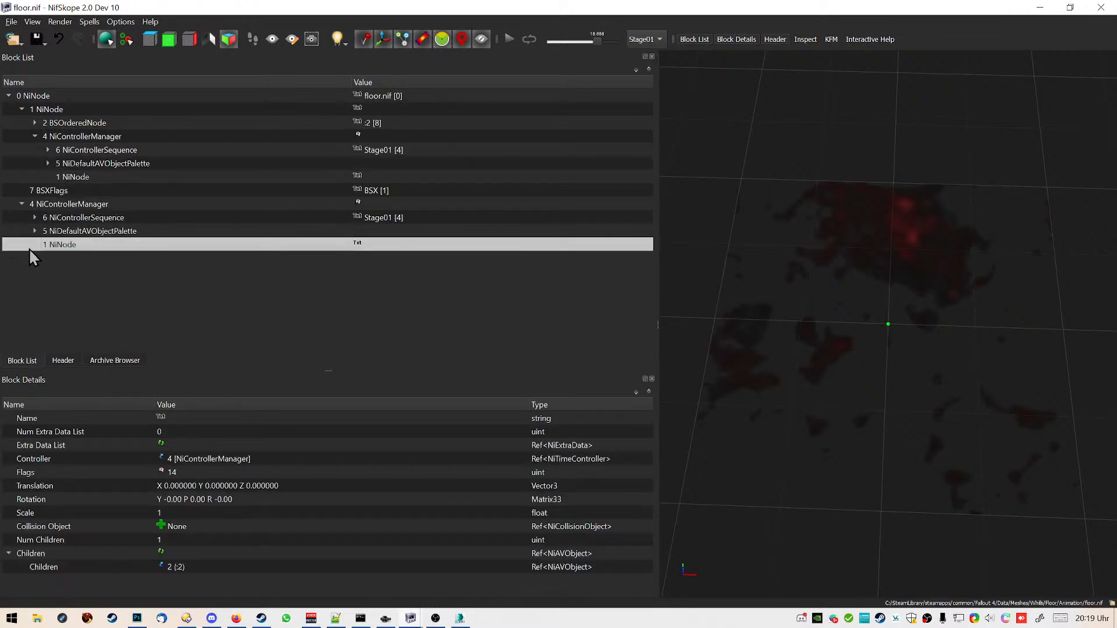
{"action": "left_click", "coordinate": [21, 204]}
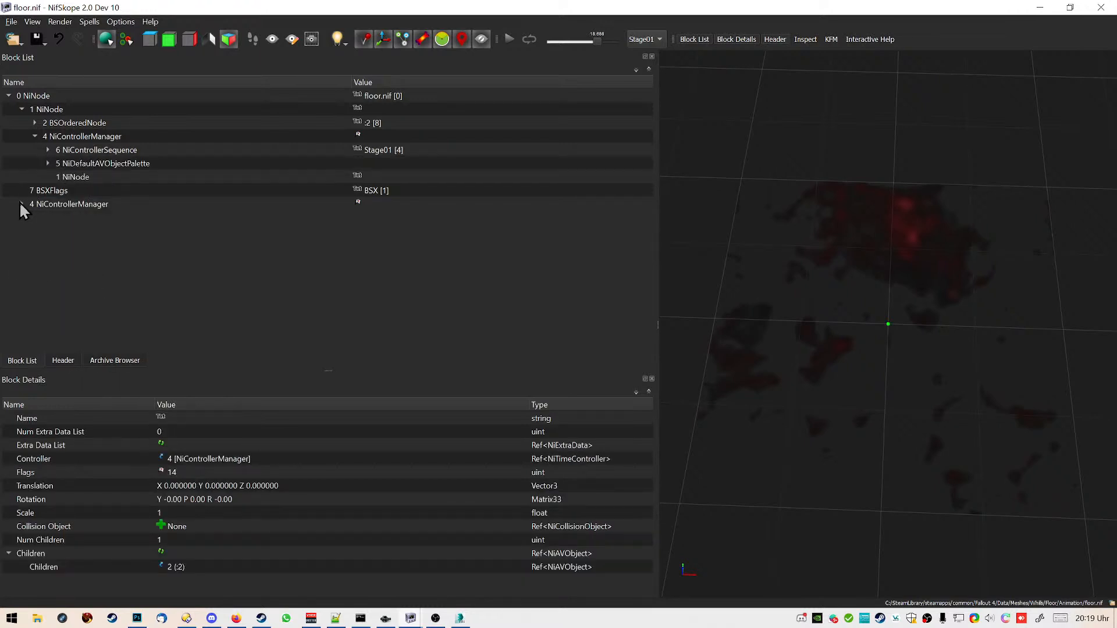
Examine both controller managers' object palettes, the Stage01 NiControllerSequence and the BSOrderedNode's children in the block tree
{"action": "left_click", "coordinate": [22, 205]}
{"action": "left_click", "coordinate": [35, 231]}
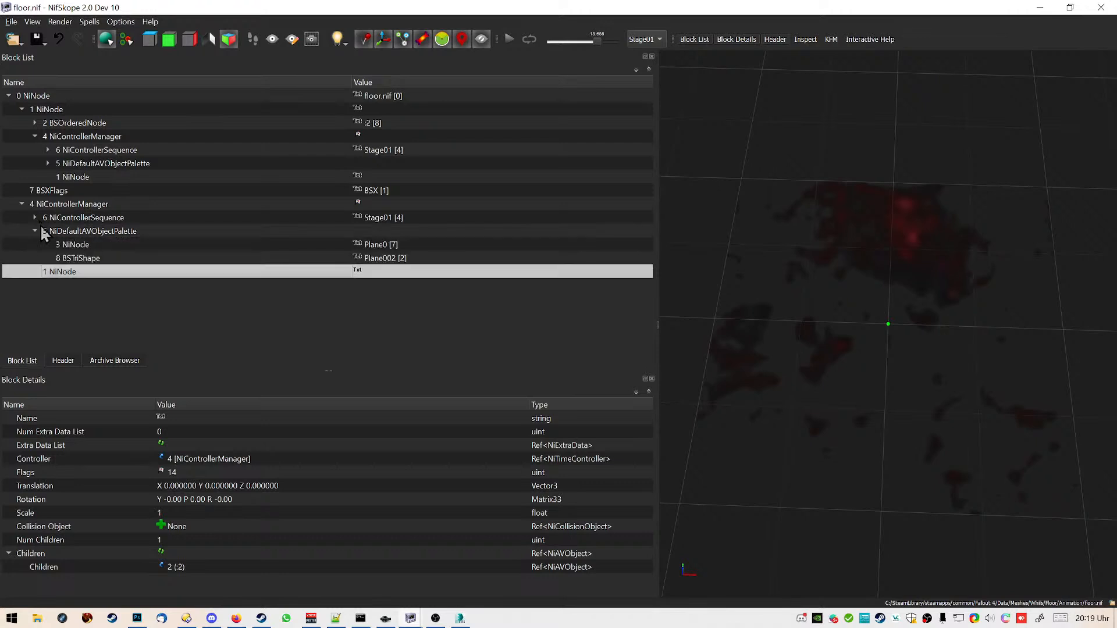
{"action": "left_click", "coordinate": [90, 260]}
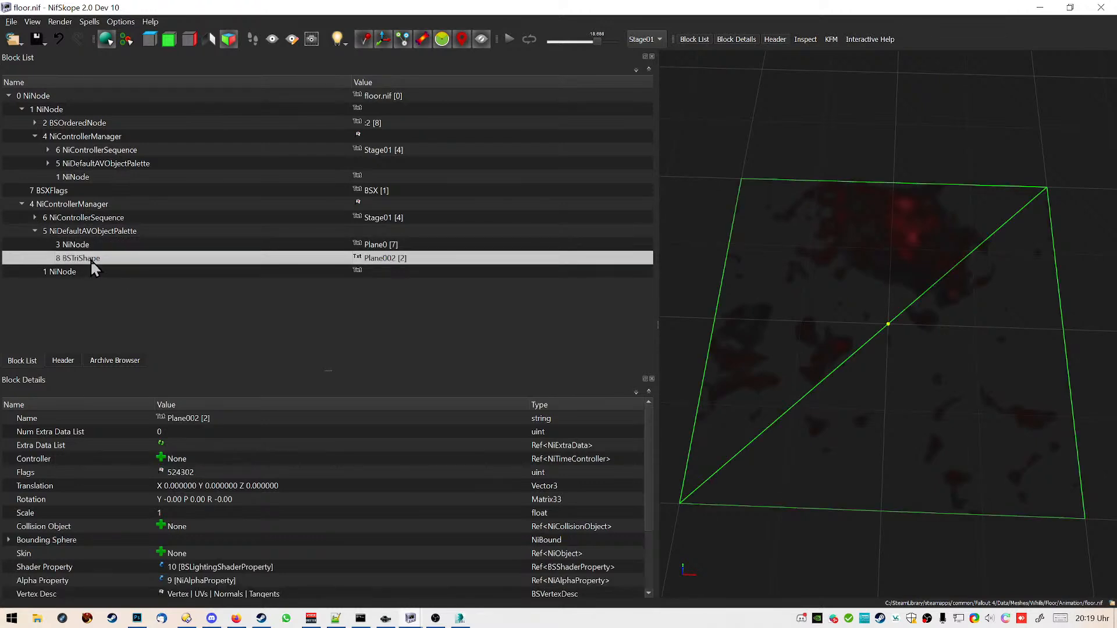
{"action": "left_click", "coordinate": [48, 163]}
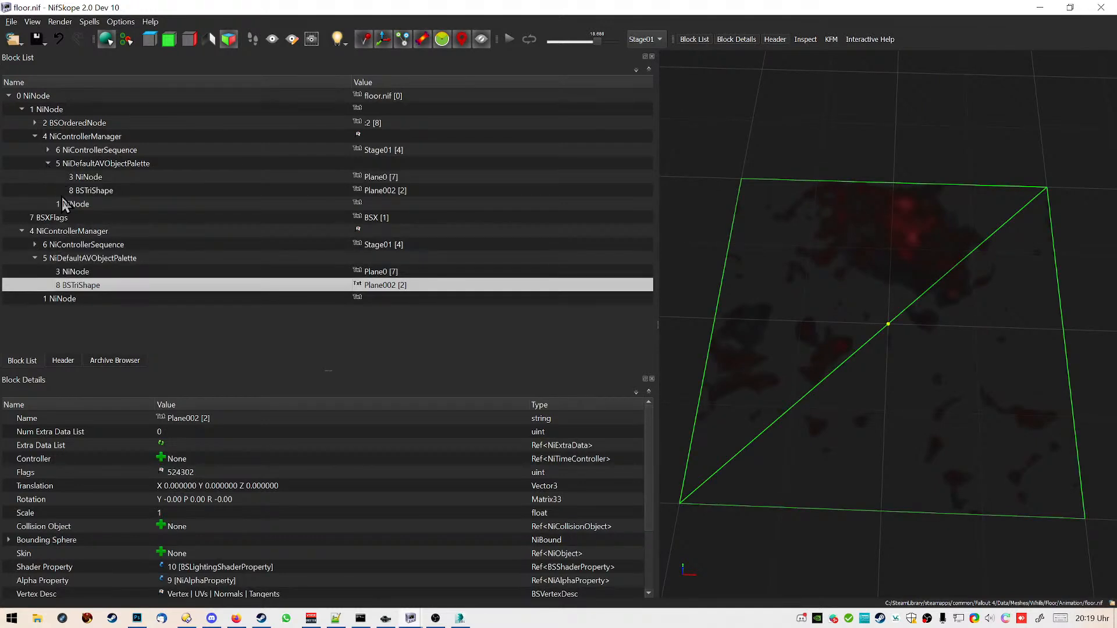
{"action": "left_click", "coordinate": [145, 150]}
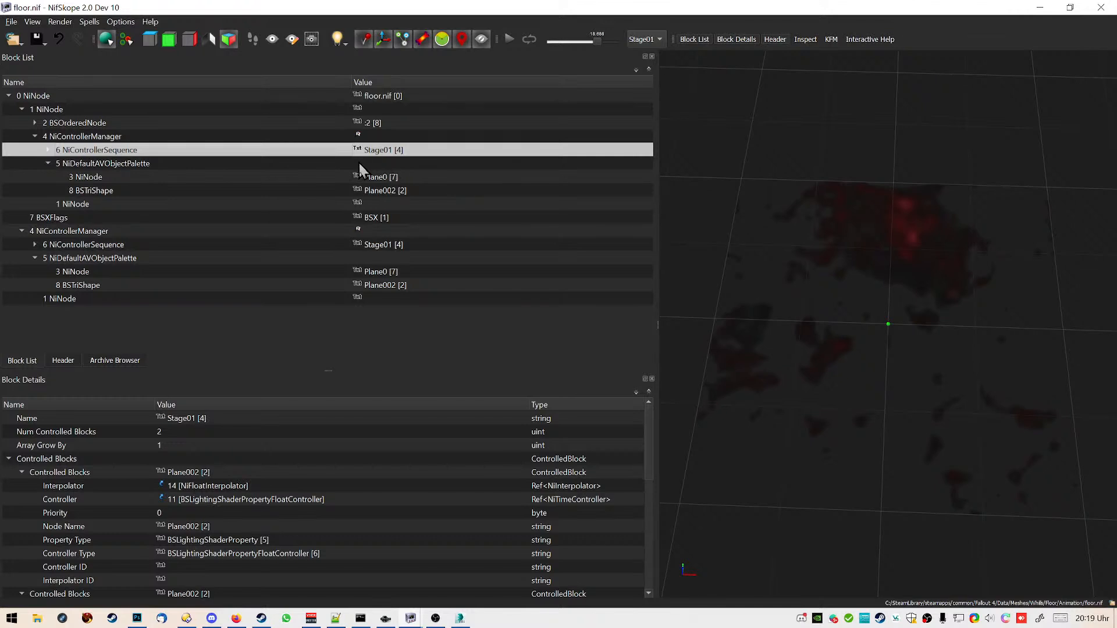
{"action": "left_click", "coordinate": [21, 110]}
{"action": "left_click", "coordinate": [22, 136]}
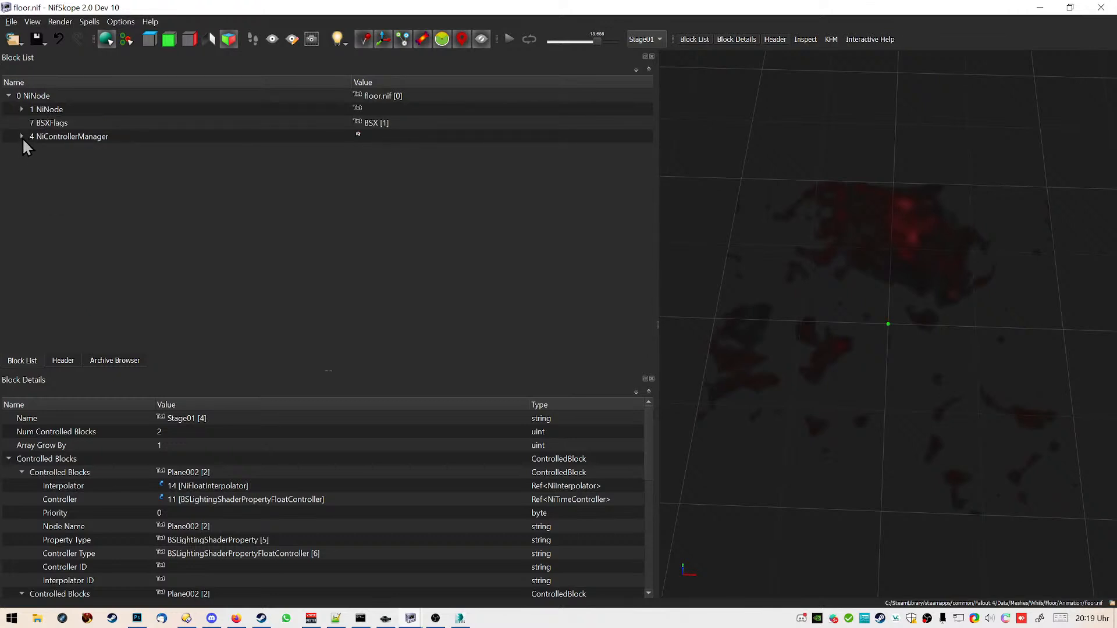
{"action": "left_click", "coordinate": [21, 110]}
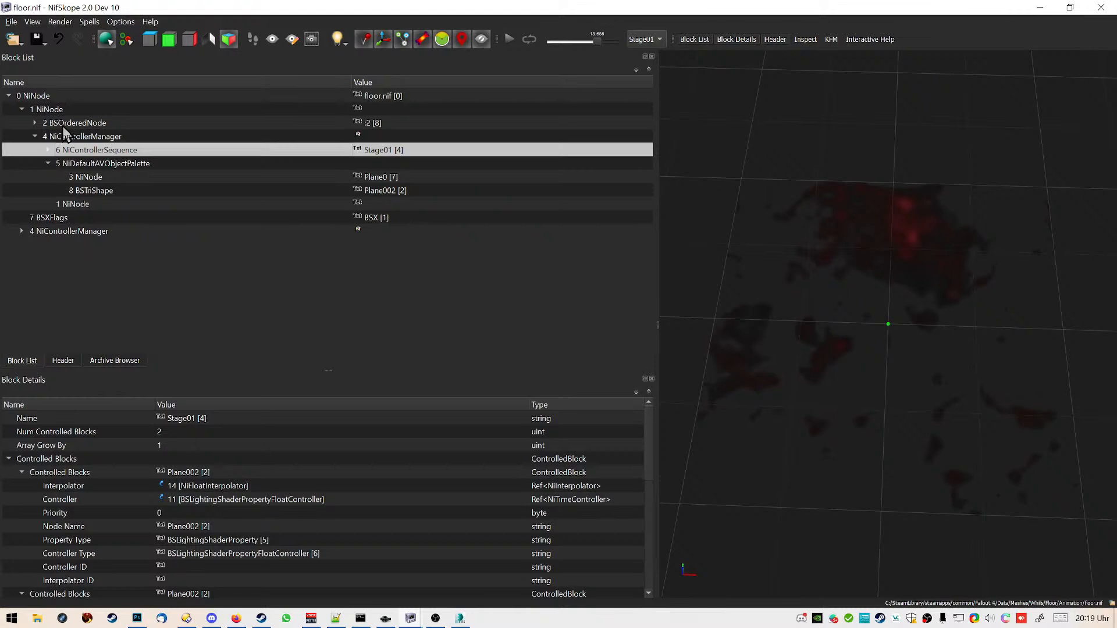
{"action": "left_click", "coordinate": [35, 122]}
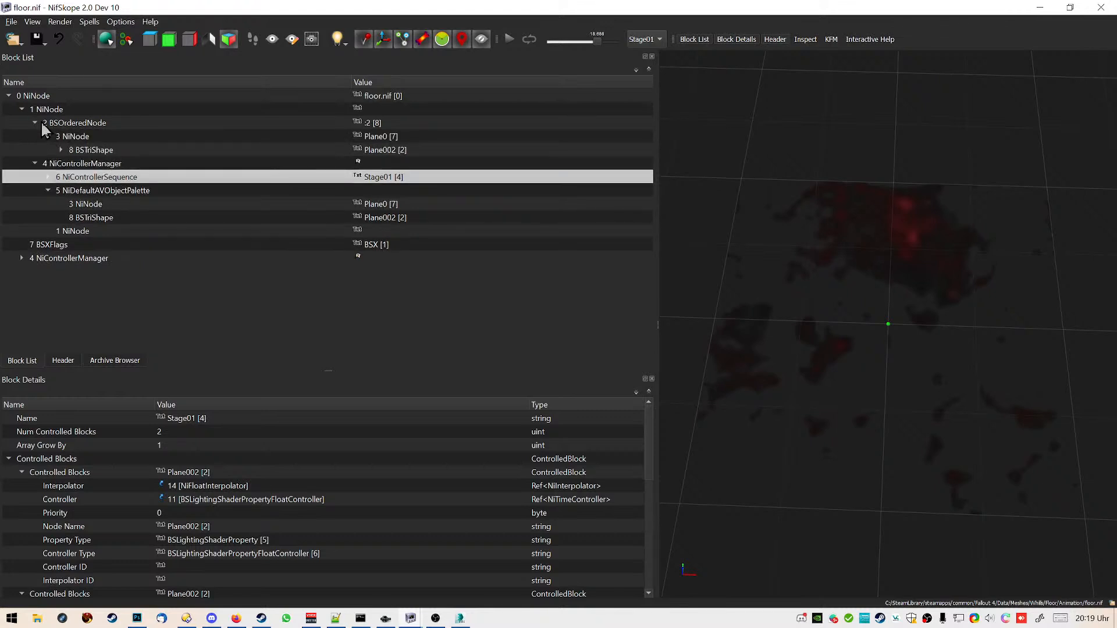
{"action": "left_click", "coordinate": [36, 121]}
Save floor.nif again and switch to the file manager's Animation folder
{"action": "left_click", "coordinate": [42, 41]}
{"action": "left_click", "coordinate": [46, 57]}
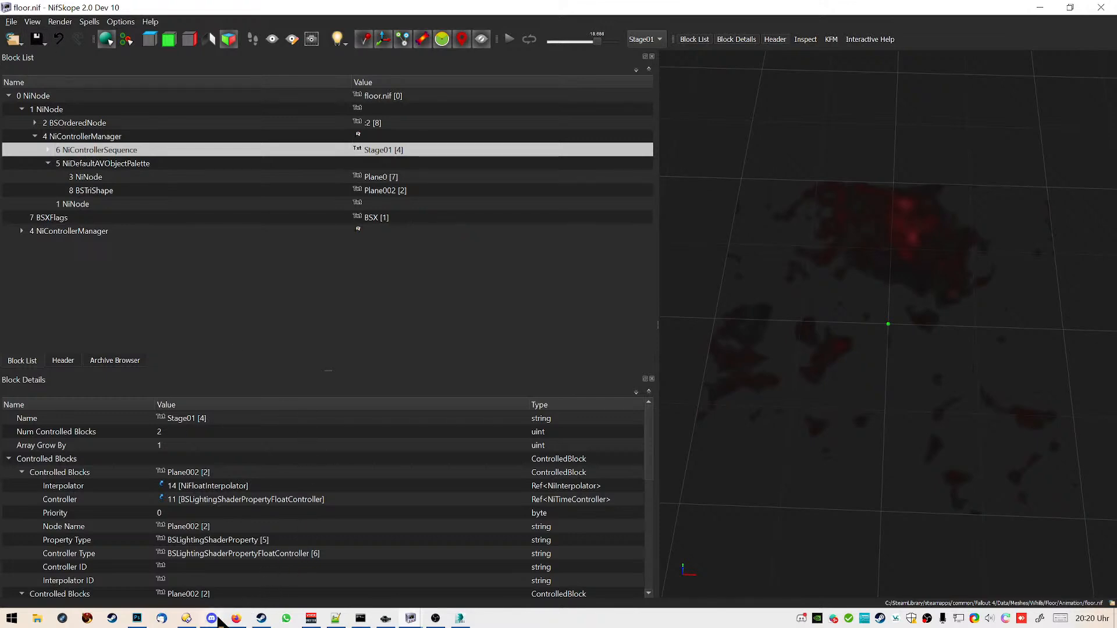
{"action": "mouse_move", "coordinate": [187, 618]}
{"action": "left_click", "coordinate": [193, 563]}
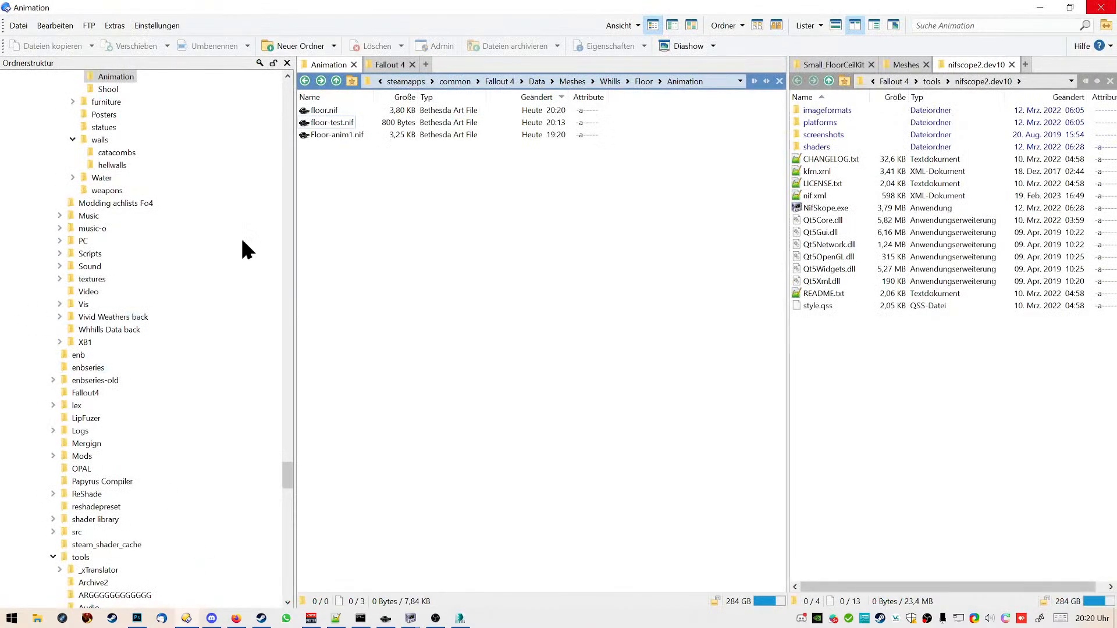
{"action": "left_click_drag", "start_coordinate": [318, 3], "coordinate": [352, 1]}
{"action": "double_click", "coordinate": [333, 122]}
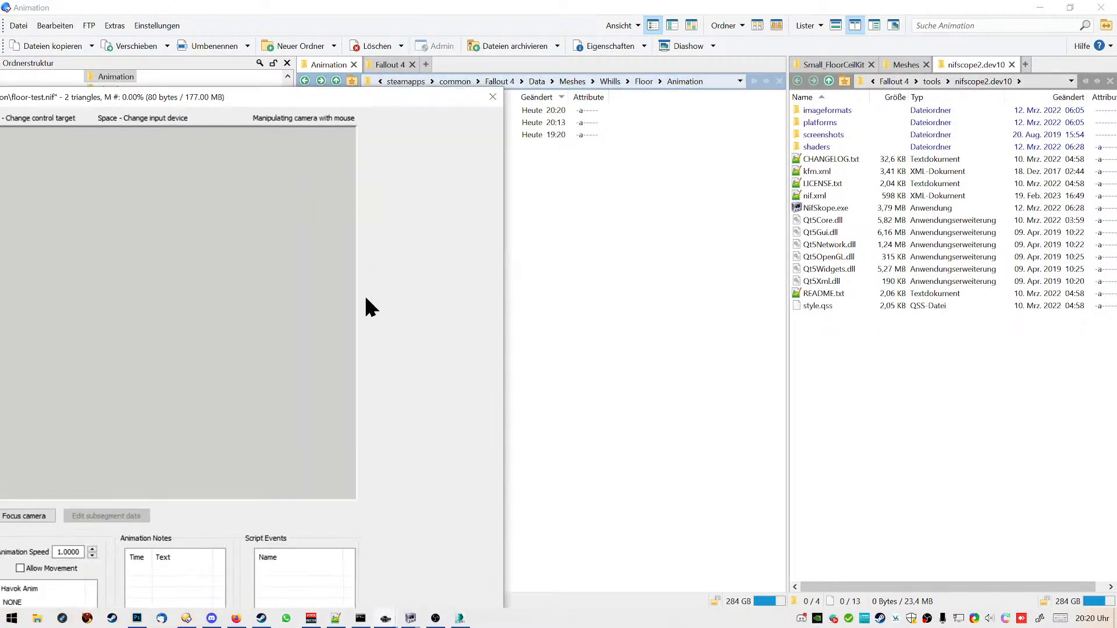
{"action": "left_click", "coordinate": [493, 97]}
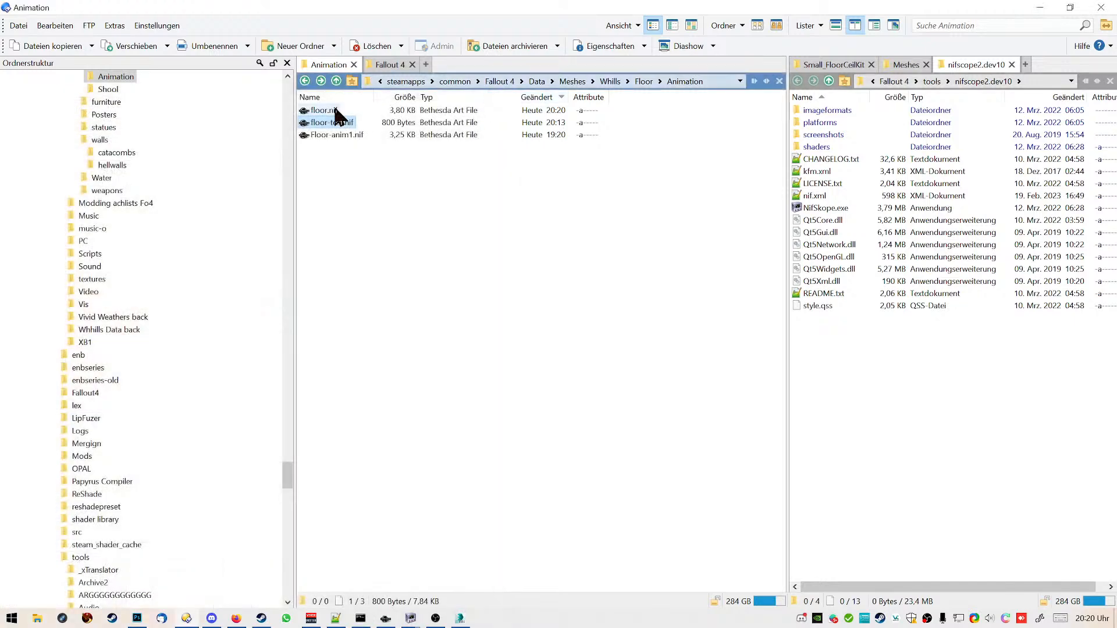
Preview floor.nif in the Creation Kit, play and scrub its Stage01 animation, focus the camera on the mesh, and close the preview
{"action": "left_click", "coordinate": [321, 111]}
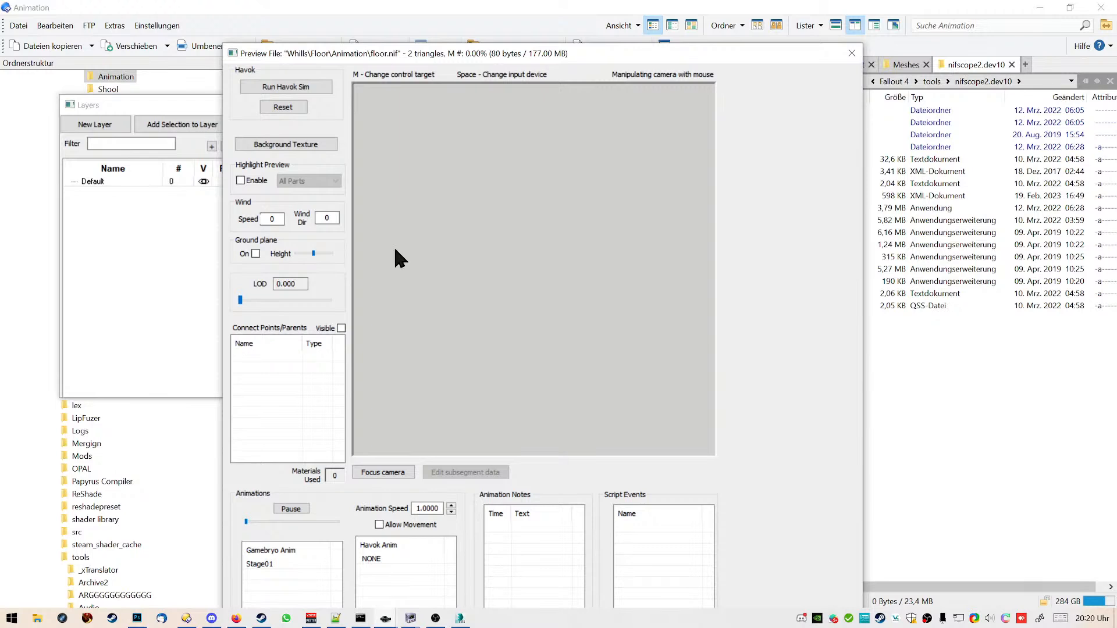
{"action": "left_click", "coordinate": [261, 564]}
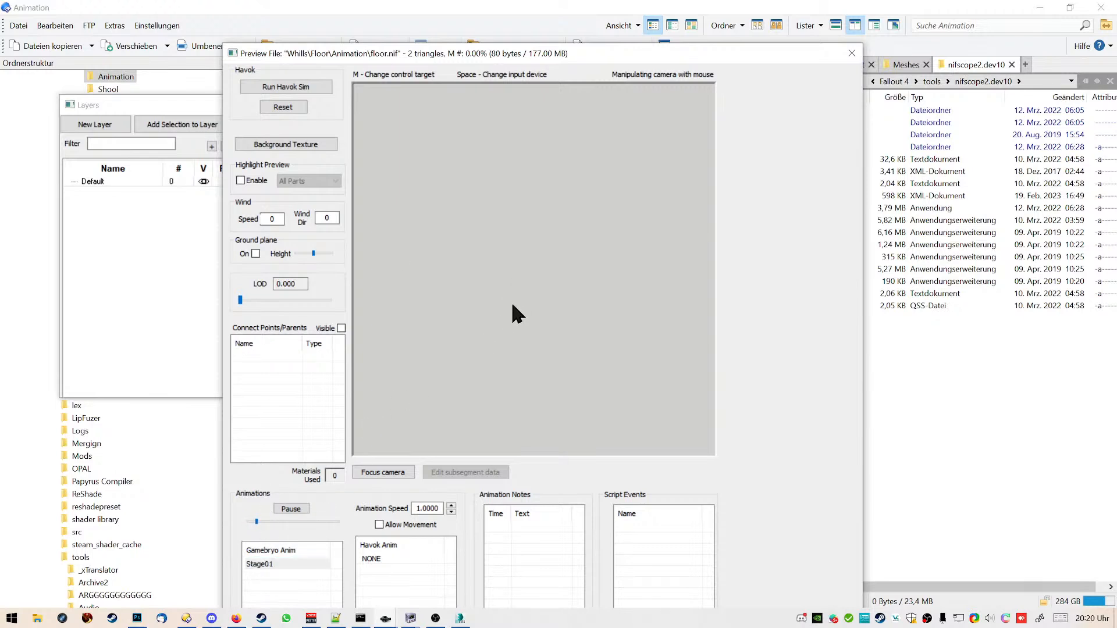
{"action": "left_click", "coordinate": [291, 508]}
{"action": "left_click_drag", "start_coordinate": [266, 521], "coordinate": [295, 522]}
{"action": "left_click", "coordinate": [392, 472]}
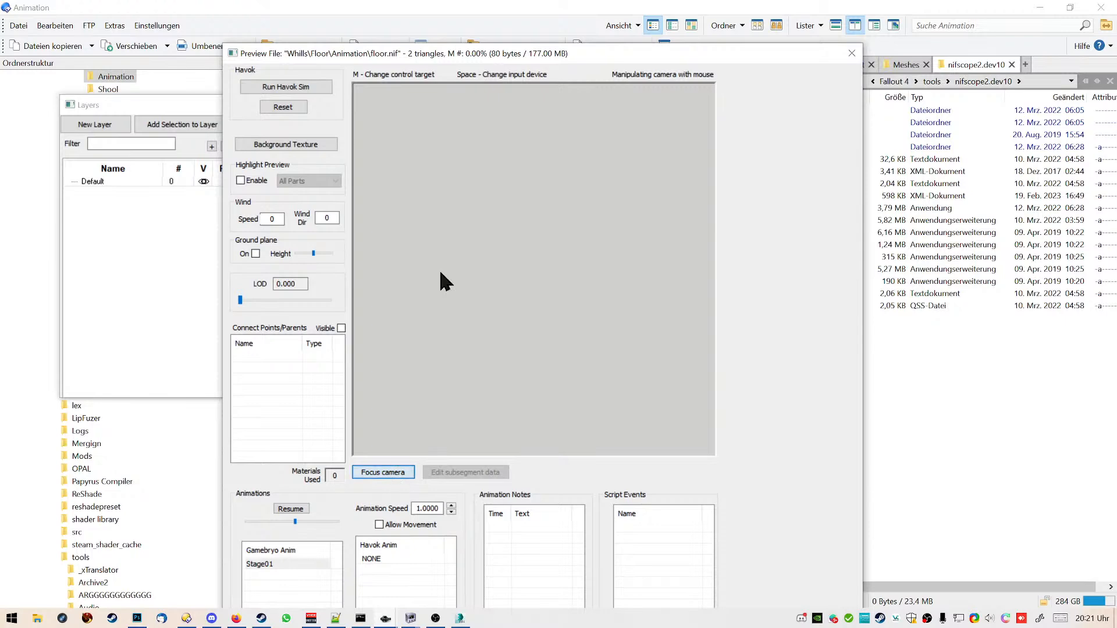
{"action": "mouse_move", "coordinate": [380, 54]}
{"action": "left_mouse_down"}
{"action": "mouse_move", "coordinate": [775, 35]}
{"action": "mouse_move", "coordinate": [370, 67]}
{"action": "left_mouse_up"}
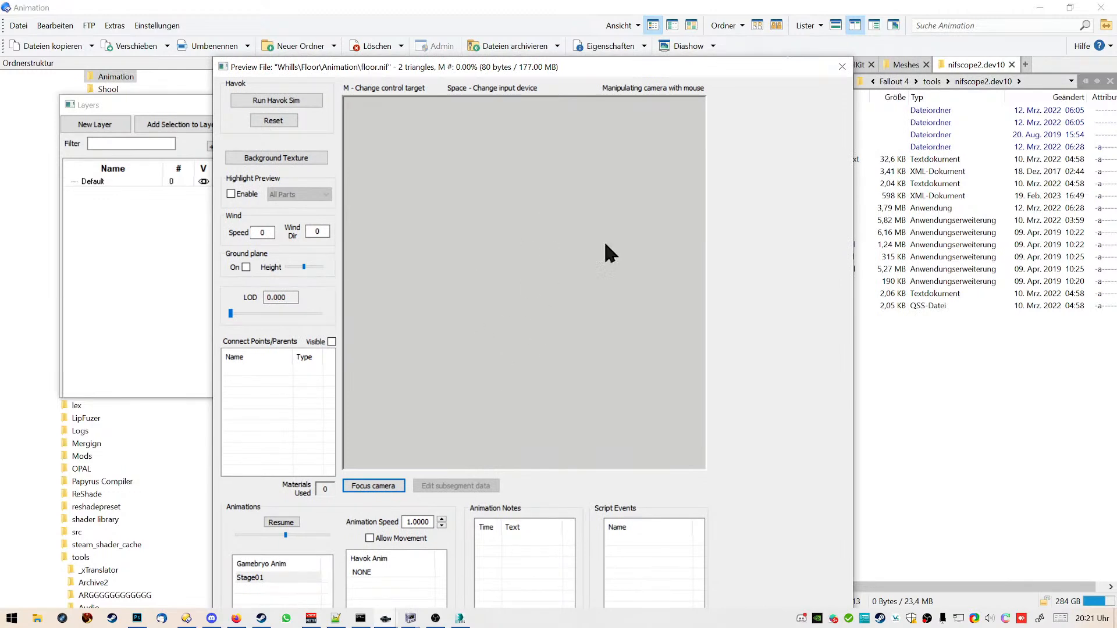
{"action": "left_click", "coordinate": [842, 67]}
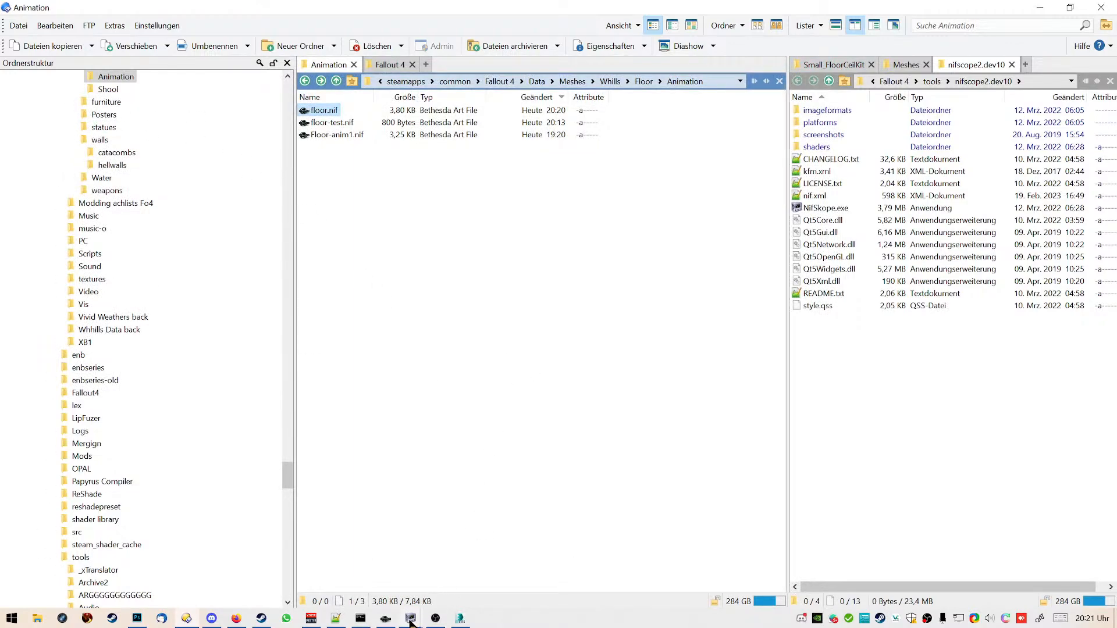
Return to NifSkope and compare the NiDefaultAVObjectPalette under the child NiNode's controller manager with the root's
{"action": "mouse_move", "coordinate": [410, 618]}
{"action": "left_click", "coordinate": [486, 603]}
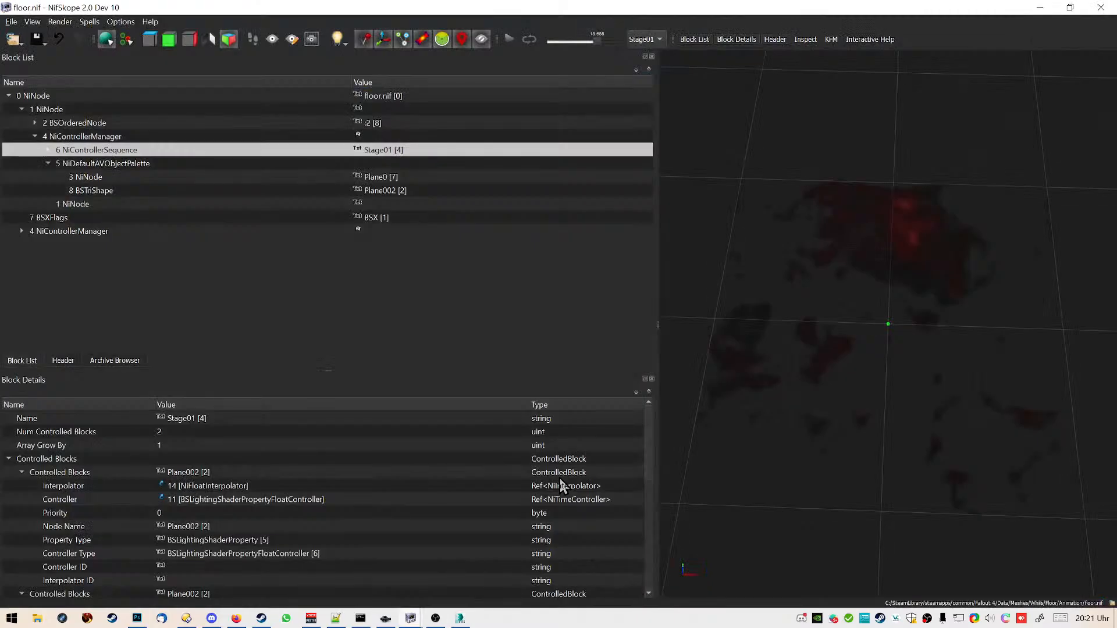
{"action": "left_click", "coordinate": [108, 166]}
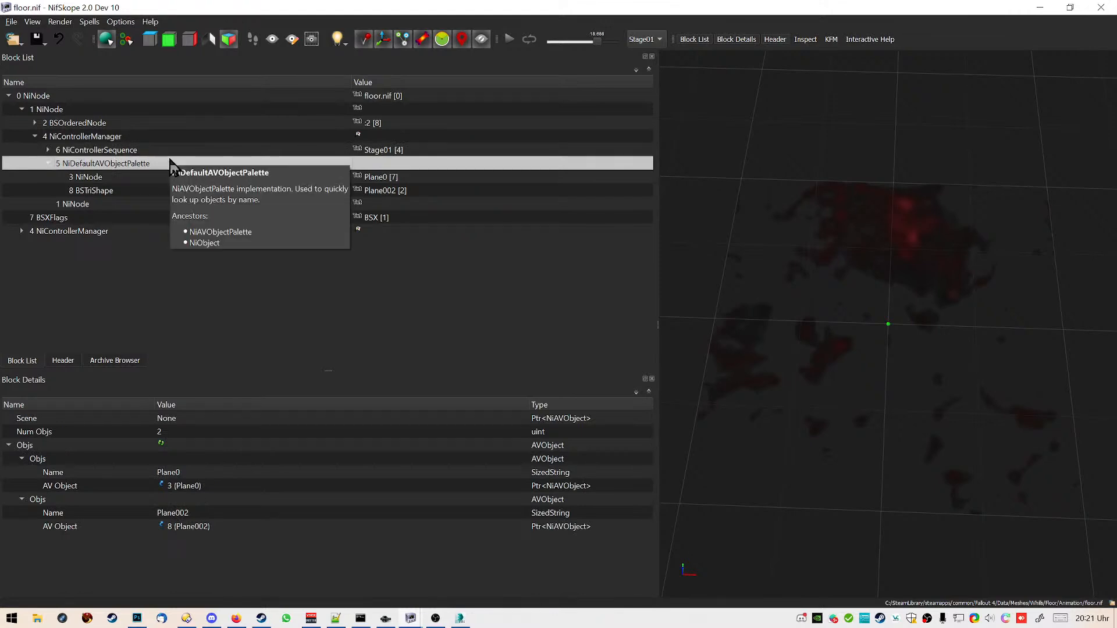
{"action": "left_click", "coordinate": [35, 231]}
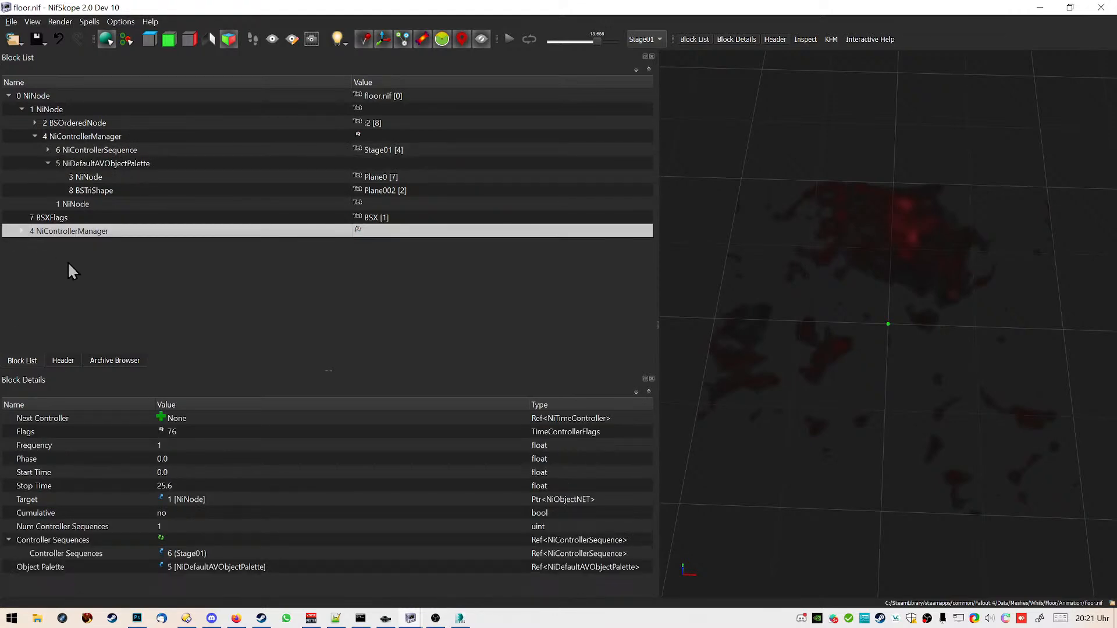
{"action": "double_click", "coordinate": [28, 233]}
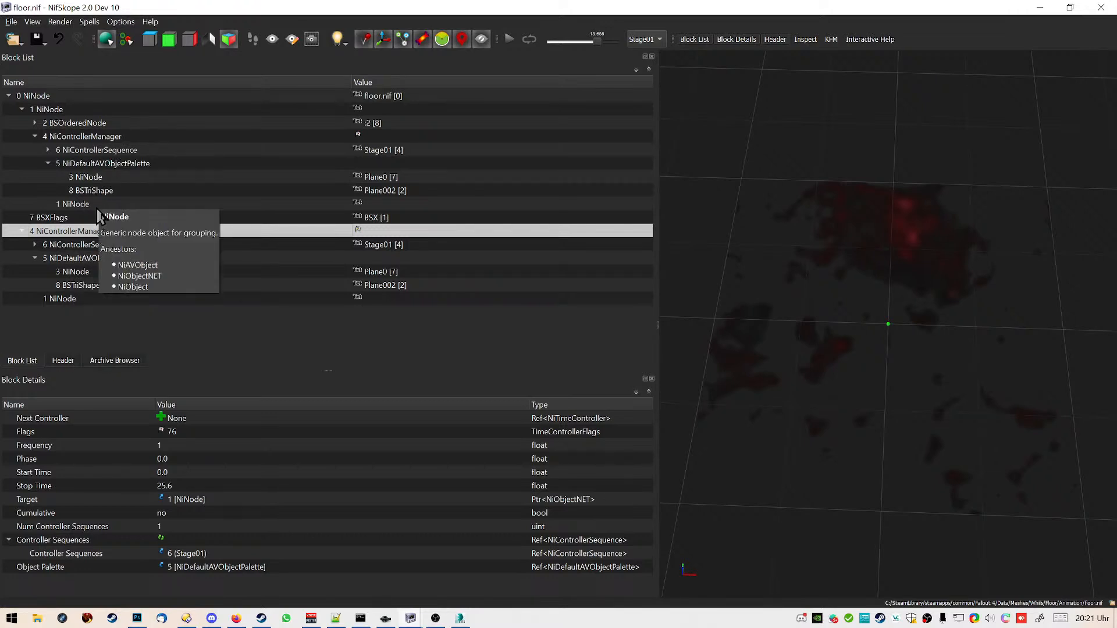
{"action": "left_click", "coordinate": [116, 192]}
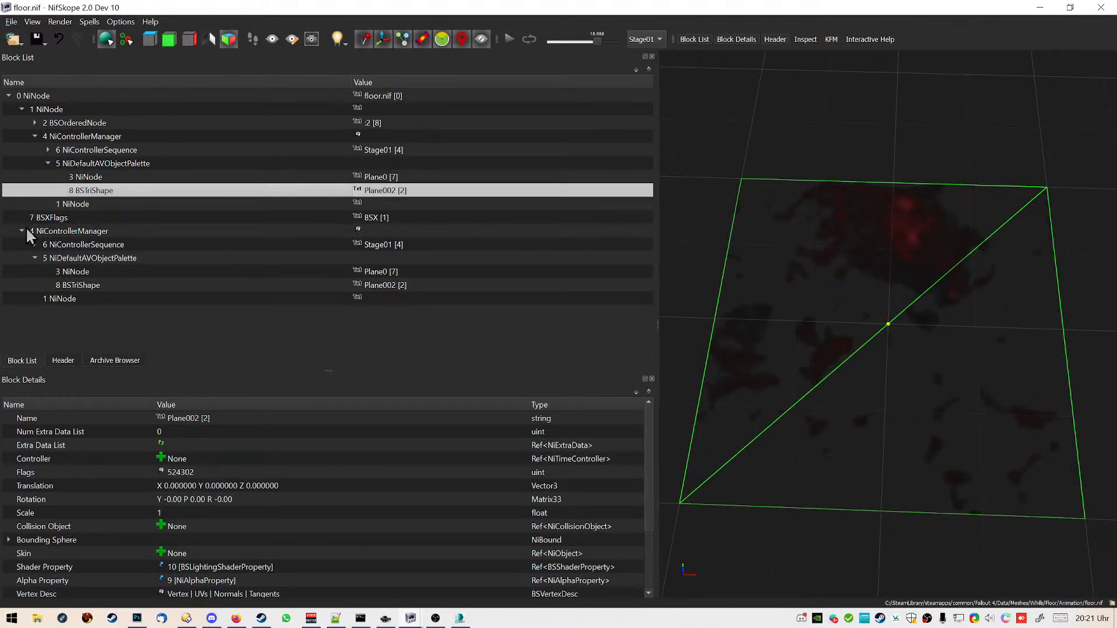
{"action": "left_click", "coordinate": [69, 258]}
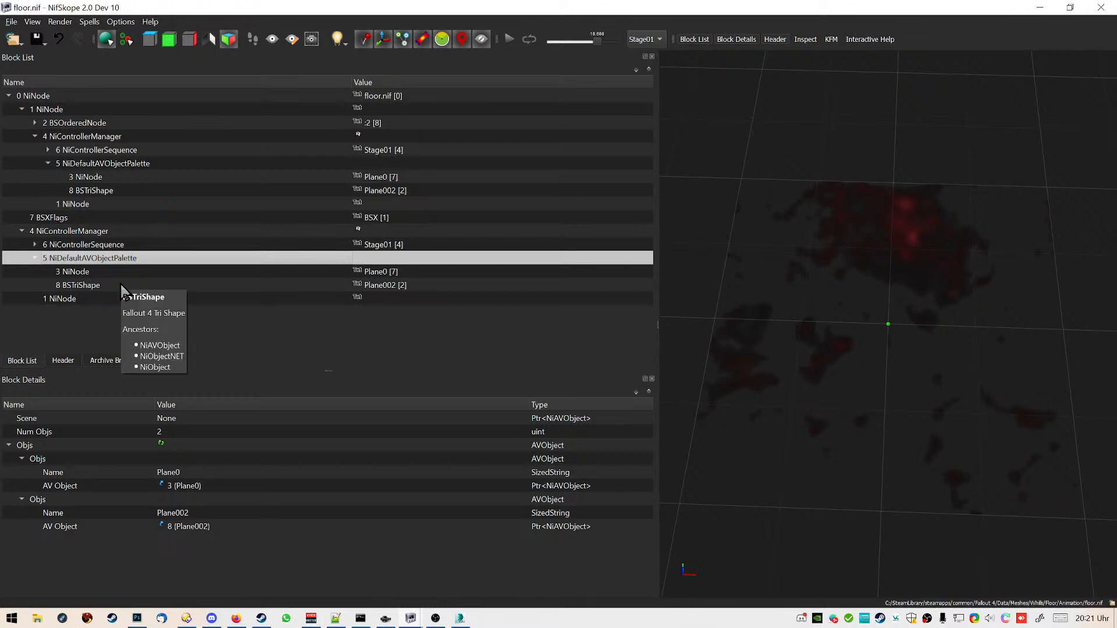
Set the Flags of the Plane002 shape's NiAlphaProperty to 4332 and save floor.nif
{"action": "left_click", "coordinate": [35, 123]}
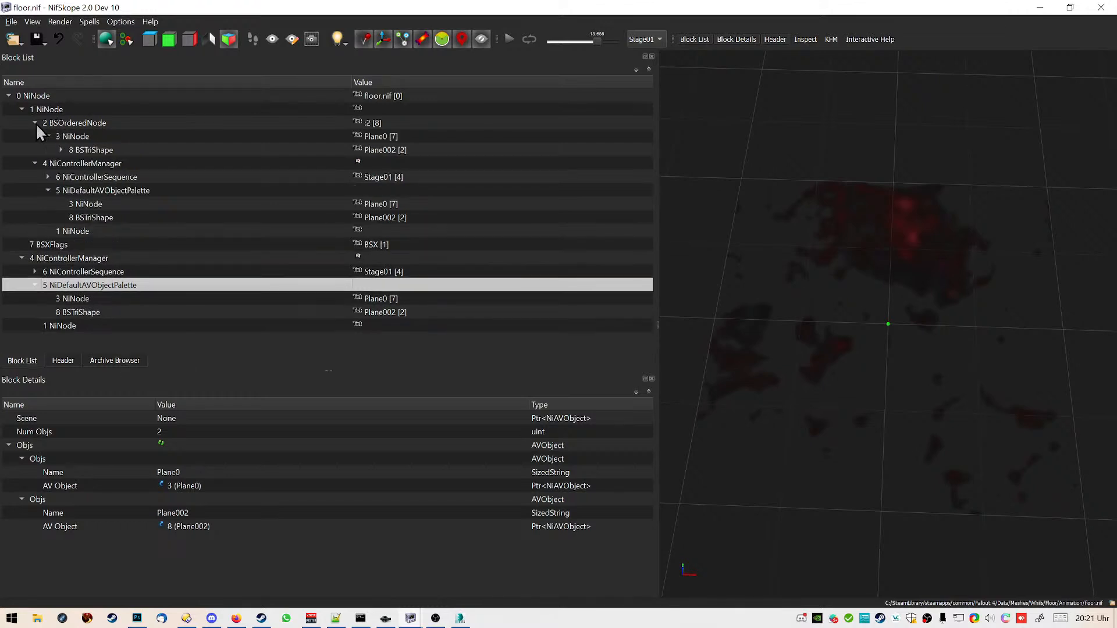
{"action": "left_click", "coordinate": [60, 149]}
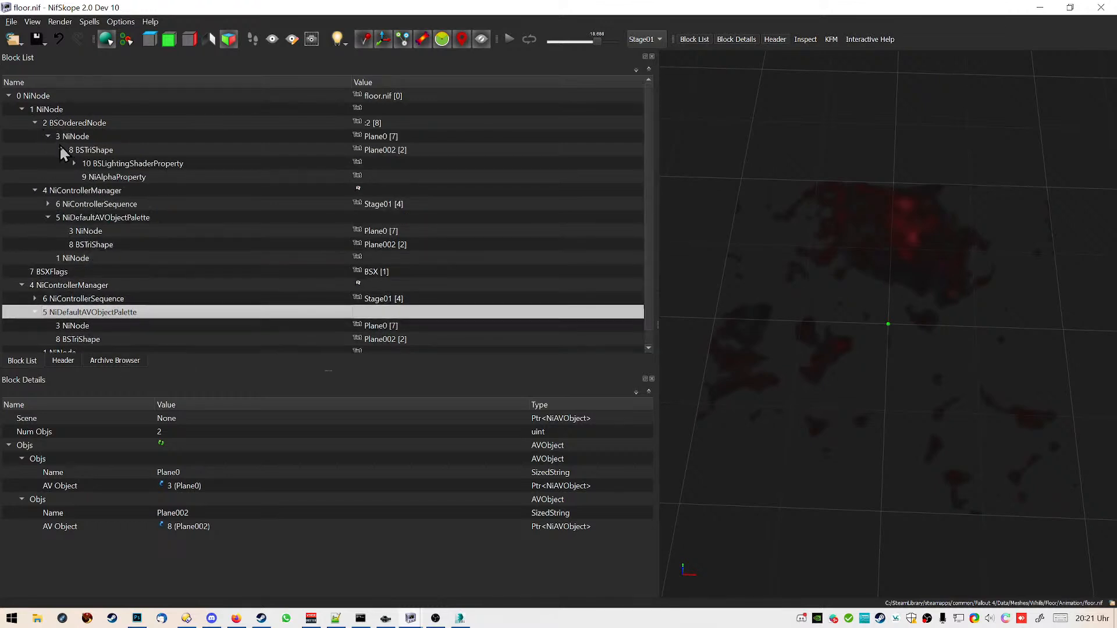
{"action": "left_click", "coordinate": [132, 163]}
{"action": "left_click", "coordinate": [130, 178]}
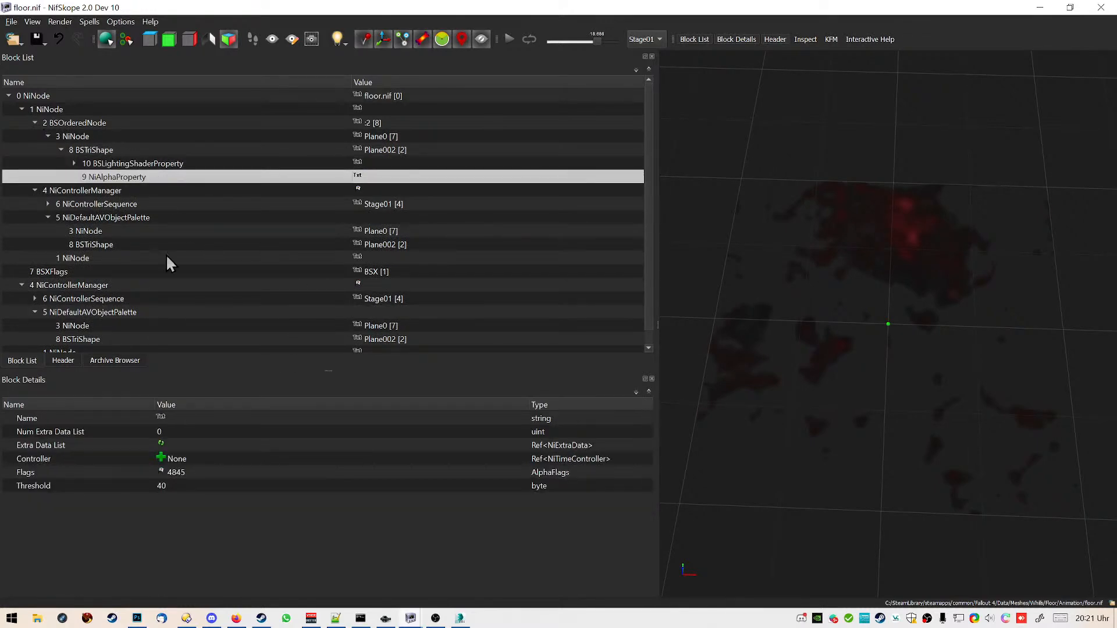
{"action": "right_click", "coordinate": [146, 177]}
{"action": "mouse_move", "coordinate": [192, 167]}
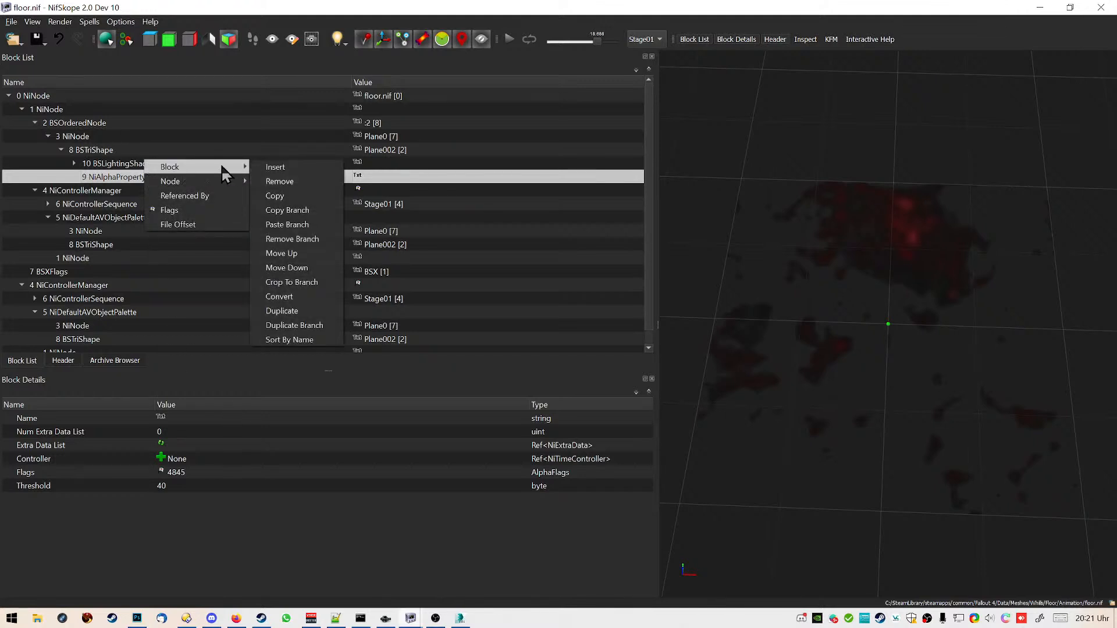
{"action": "left_click", "coordinate": [201, 511]}
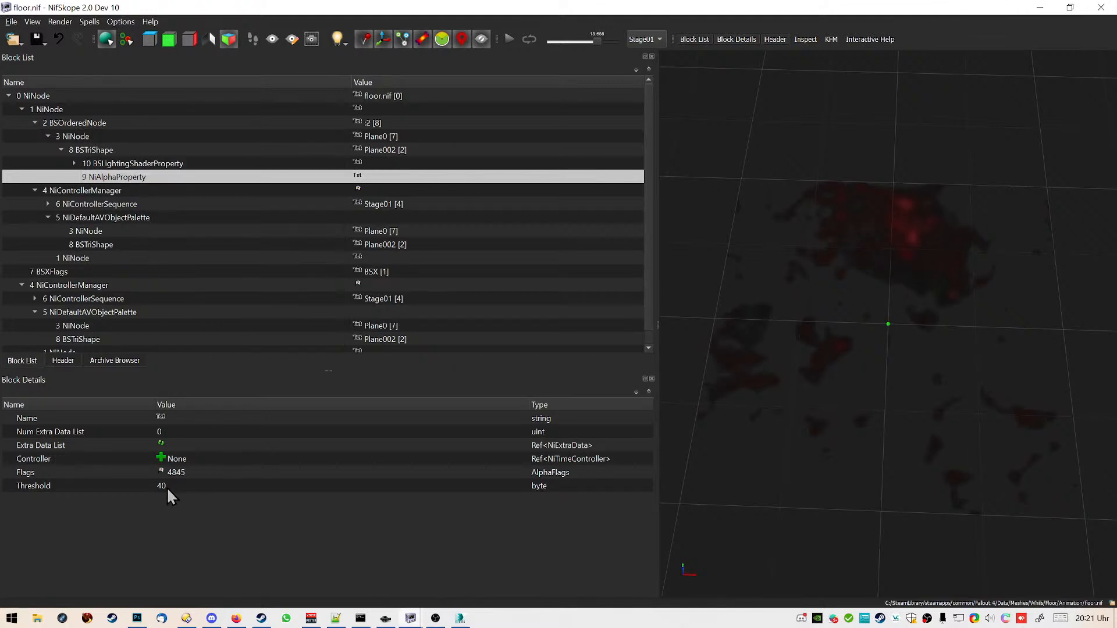
{"action": "double_click", "coordinate": [163, 474]}
{"action": "left_click", "coordinate": [524, 226]}
{"action": "left_click", "coordinate": [546, 299]}
{"action": "left_click", "coordinate": [546, 382]}
{"action": "mouse_move", "coordinate": [780, 285]}
{"action": "left_mouse_down"}
{"action": "mouse_move", "coordinate": [773, 302]}
{"action": "mouse_move", "coordinate": [792, 293]}
{"action": "mouse_move", "coordinate": [782, 291]}
{"action": "left_mouse_up"}
{"action": "mouse_move", "coordinate": [596, 42]}
{"action": "left_mouse_down"}
{"action": "mouse_move", "coordinate": [554, 44]}
{"action": "mouse_move", "coordinate": [596, 45]}
{"action": "left_mouse_up"}
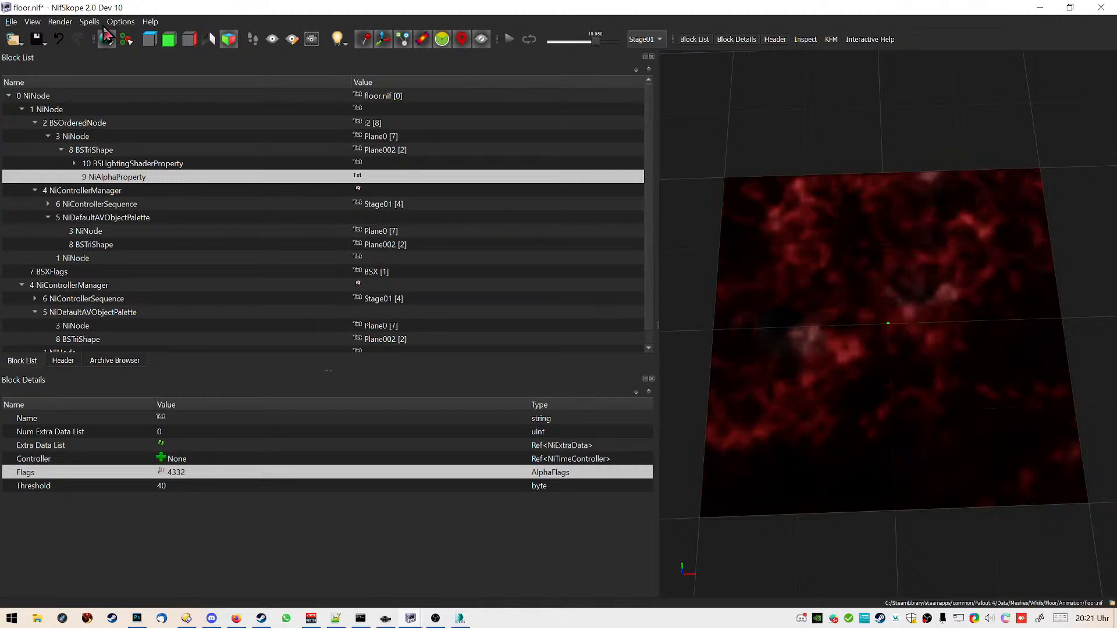
{"action": "left_click", "coordinate": [37, 39]}
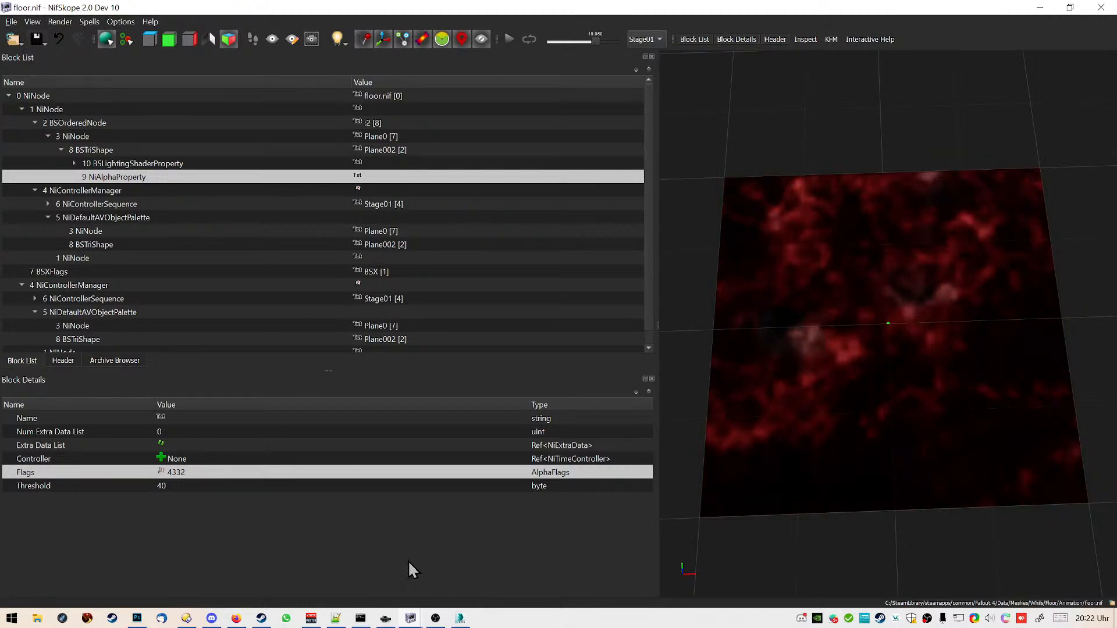
Switch to the file manager, reopen floor.nif in the Creation Kit preview and play its Stage01 animation
{"action": "left_click", "coordinate": [386, 619]}
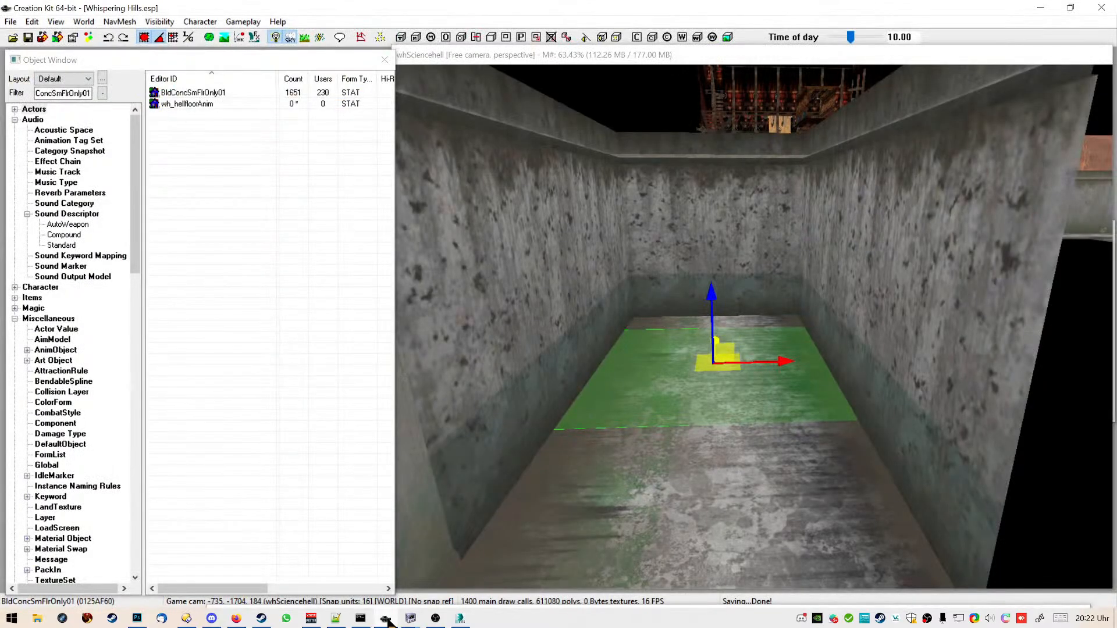
{"action": "left_click", "coordinate": [386, 619]}
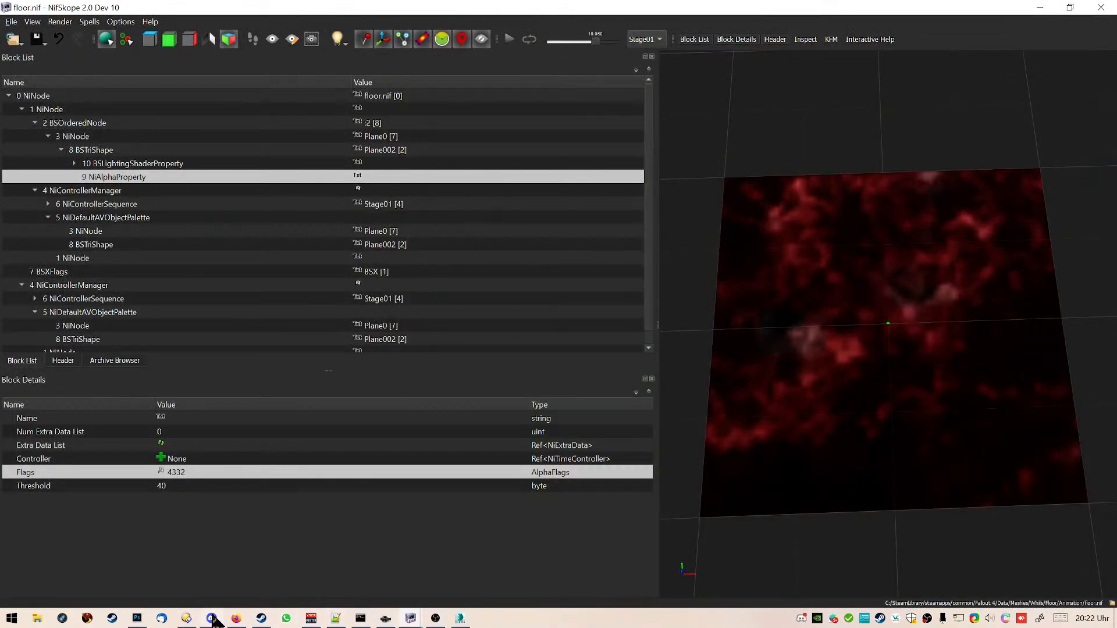
{"action": "left_click", "coordinate": [186, 618]}
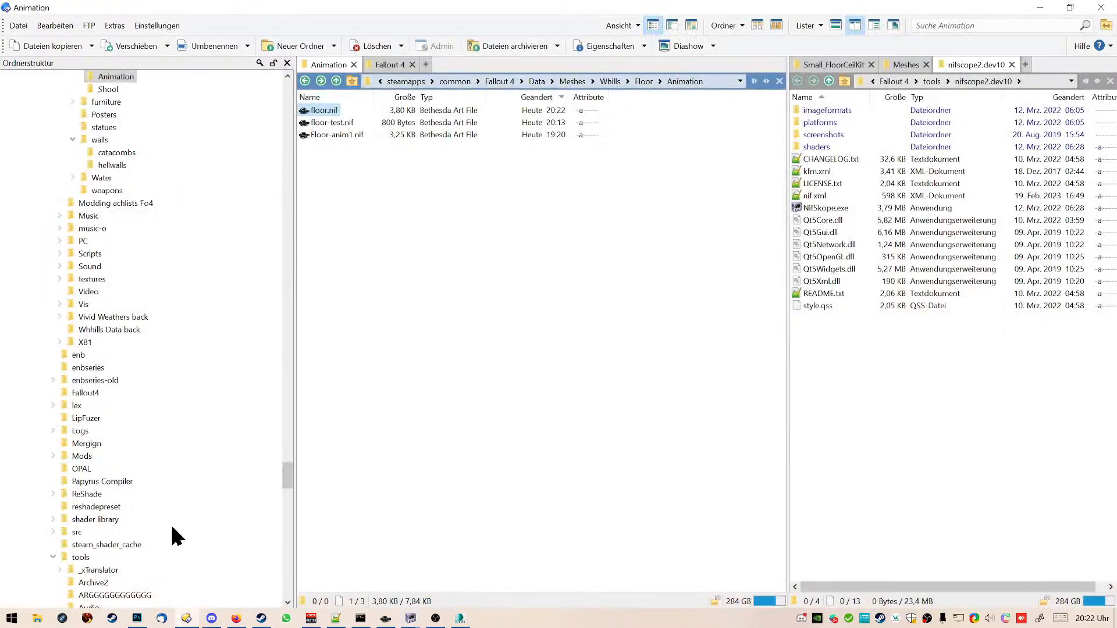
{"action": "double_click", "coordinate": [332, 112]}
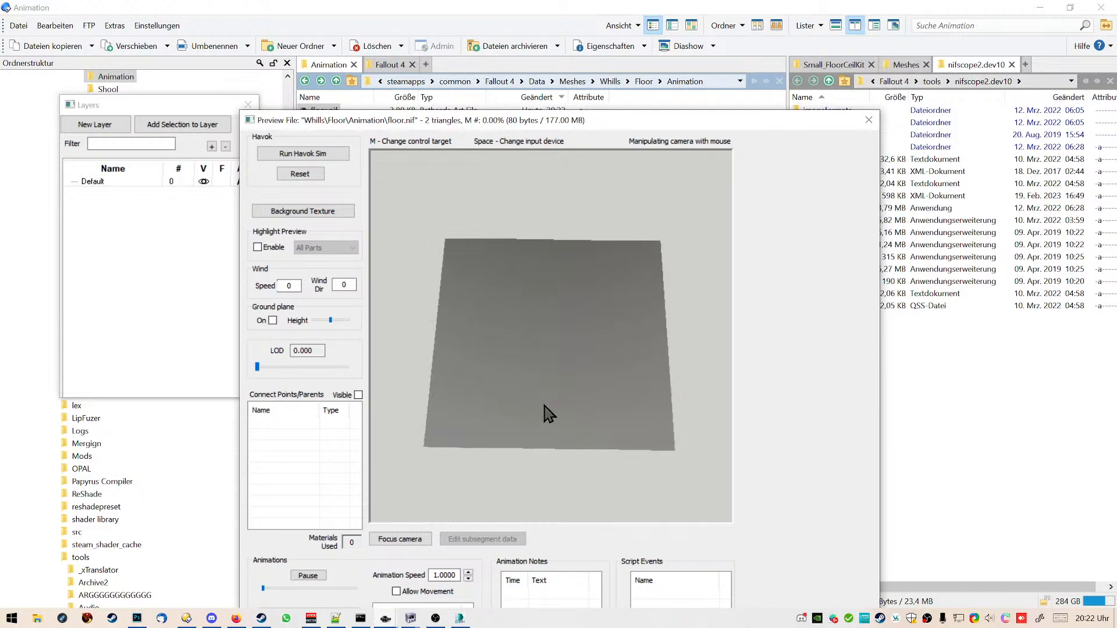
{"action": "left_click_drag", "start_coordinate": [438, 119], "coordinate": [427, 55]}
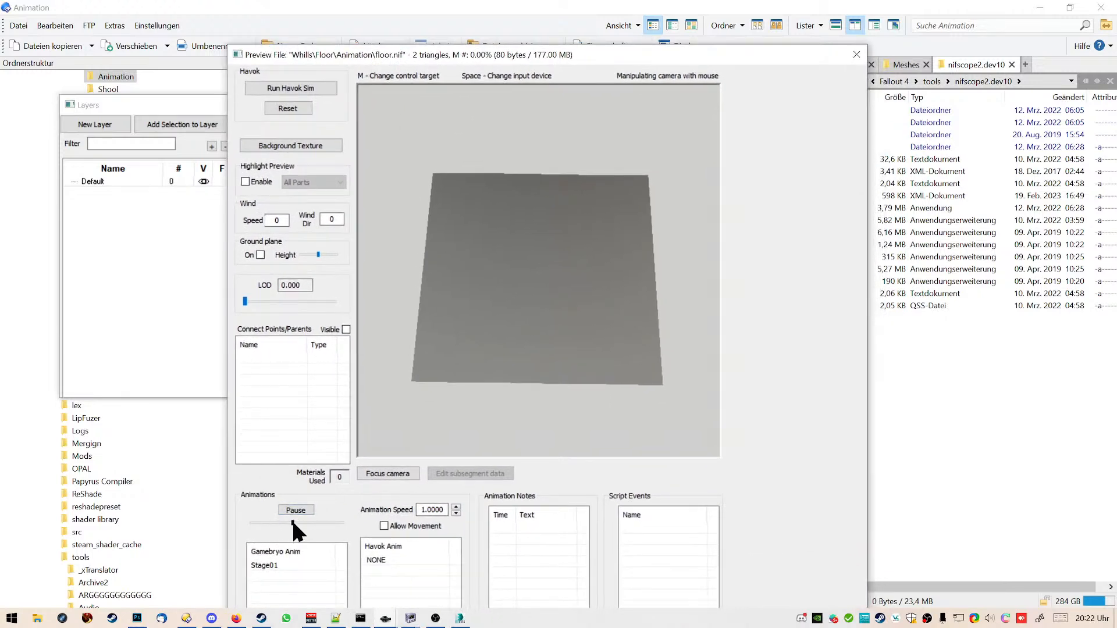
{"action": "left_click", "coordinate": [275, 565]}
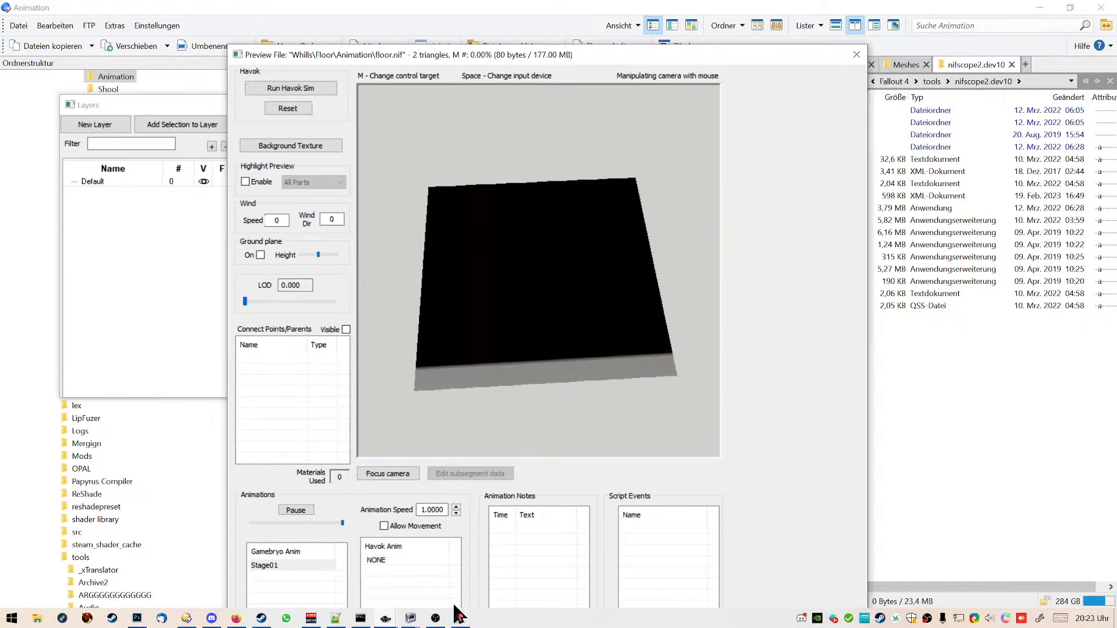
Return to NifSkope, collapse the root's NiControllerManager branch, and inspect the BSXFlags block and the Plane002 BSTriShape
{"action": "left_click", "coordinate": [410, 618]}
{"action": "left_click", "coordinate": [434, 574]}
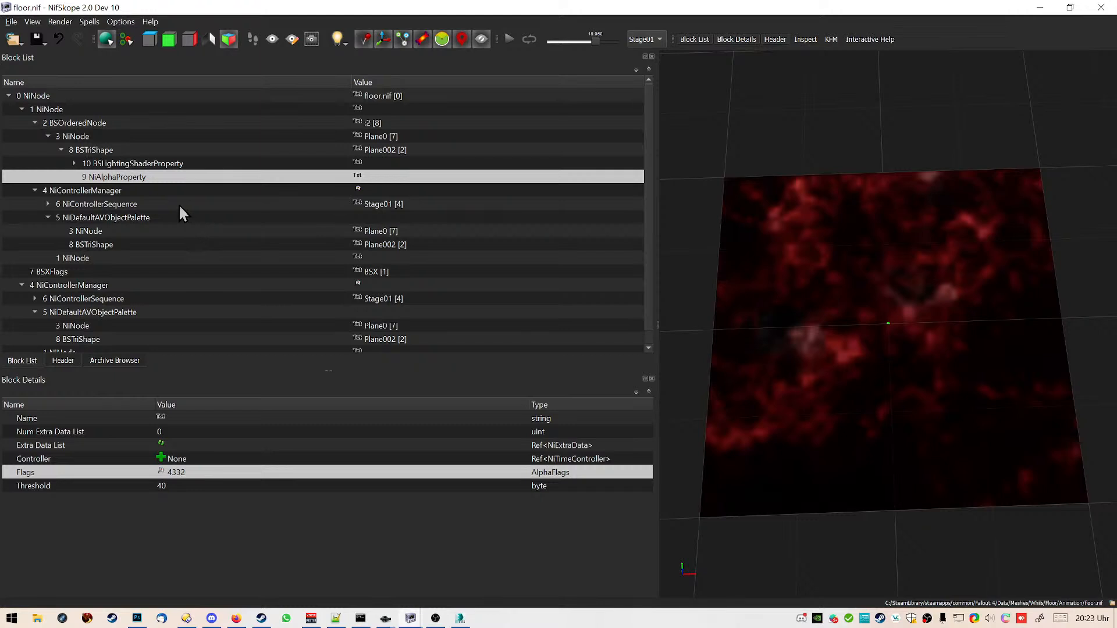
{"action": "scroll", "coordinate": [174, 206], "scroll_direction": "down", "scroll_amount": 1}
{"action": "scroll", "coordinate": [165, 203], "scroll_direction": "up", "scroll_amount": 1}
{"action": "scroll", "coordinate": [197, 299], "scroll_direction": "down", "scroll_amount": 1}
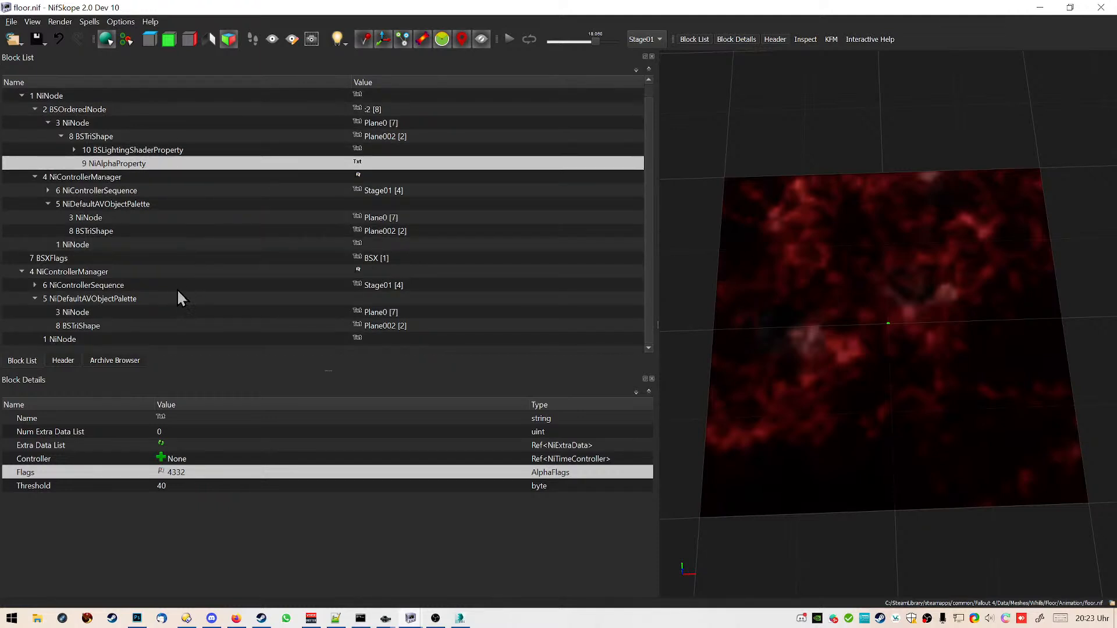
{"action": "left_click", "coordinate": [178, 257]}
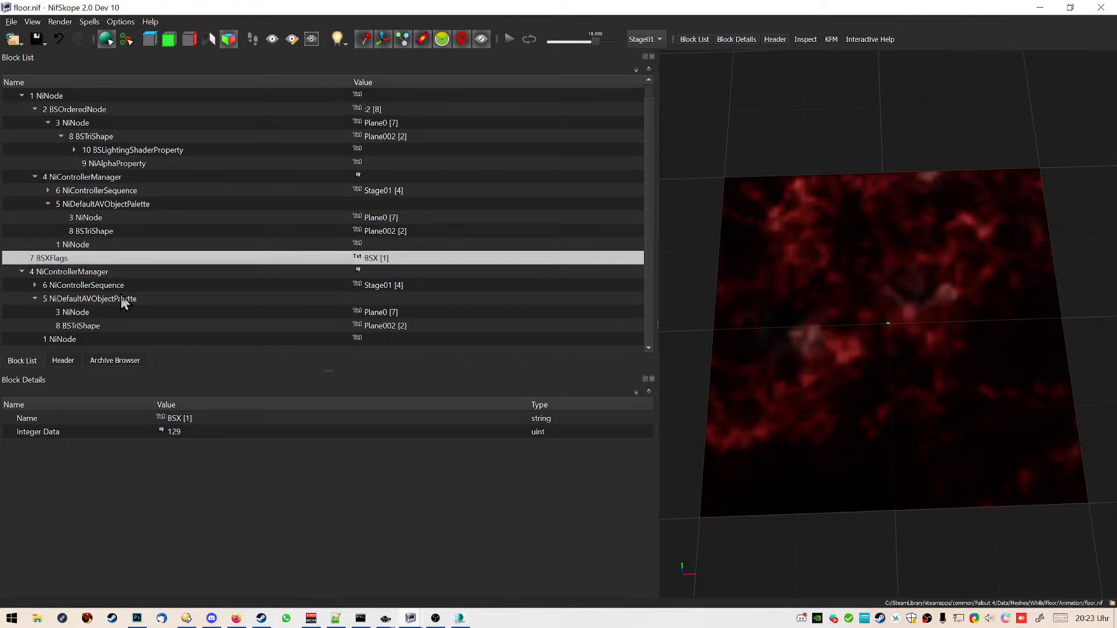
{"action": "left_click", "coordinate": [35, 299]}
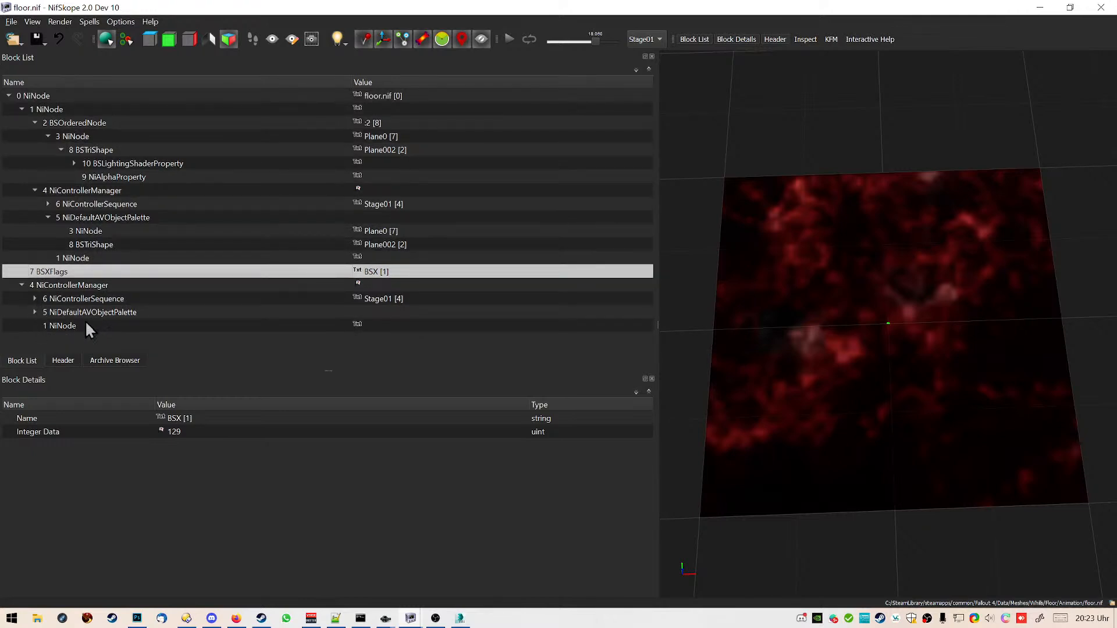
{"action": "left_click", "coordinate": [22, 285]}
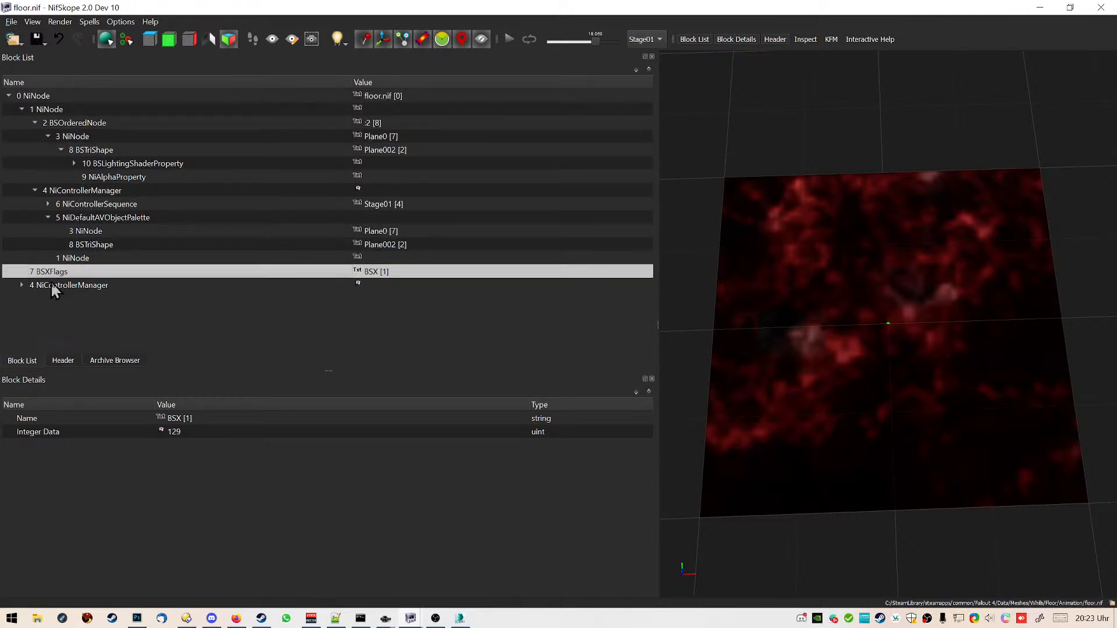
{"action": "mouse_move", "coordinate": [146, 177]}
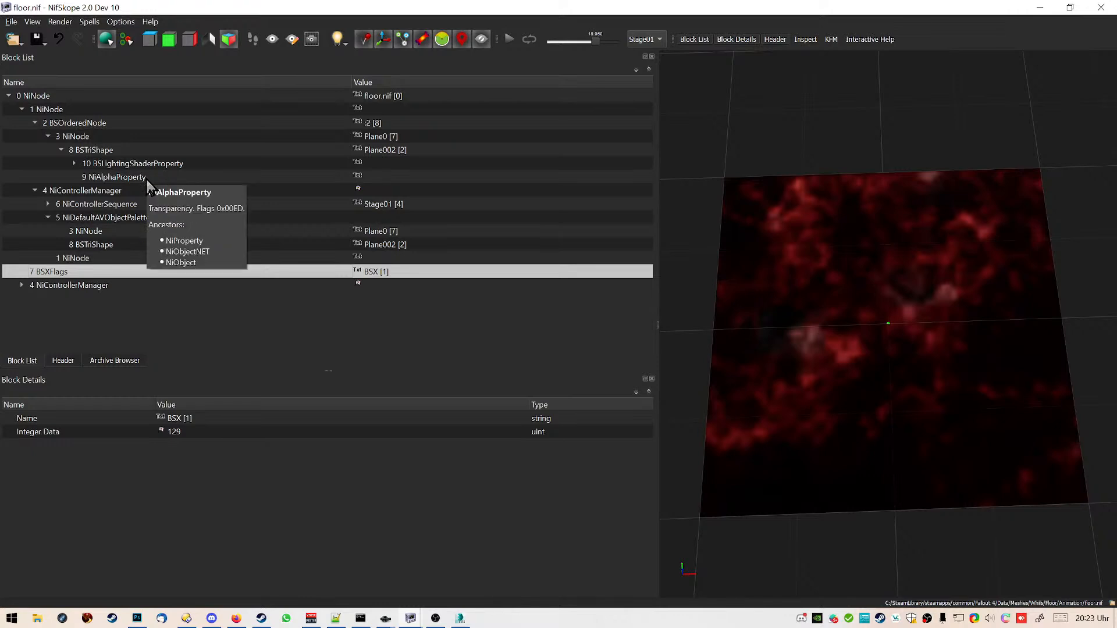
{"action": "left_click", "coordinate": [178, 150]}
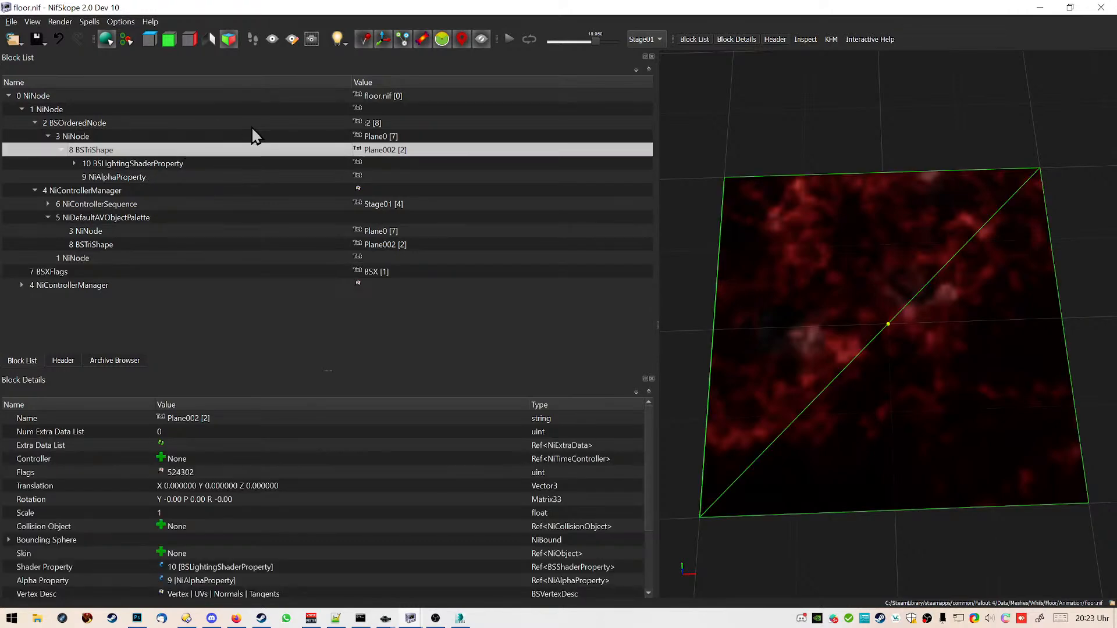
{"action": "left_click_drag", "start_coordinate": [697, 242], "coordinate": [694, 256]}
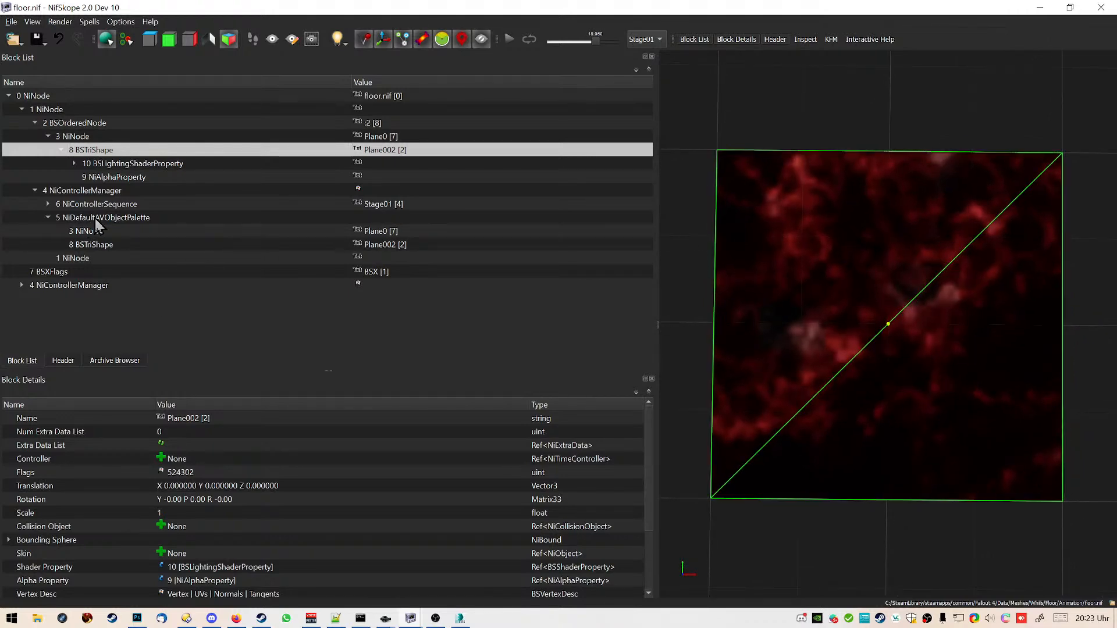
Enable blending in the alpha flags of Plane002's NiAlphaProperty and save floor.nif
{"action": "left_click", "coordinate": [150, 177]}
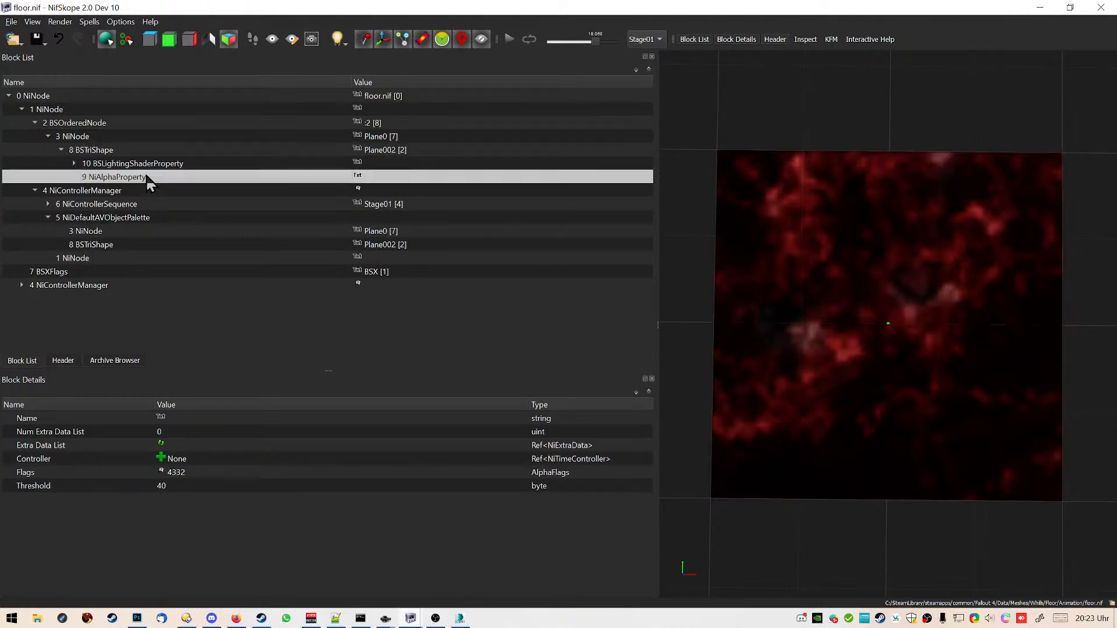
{"action": "left_click", "coordinate": [160, 471]}
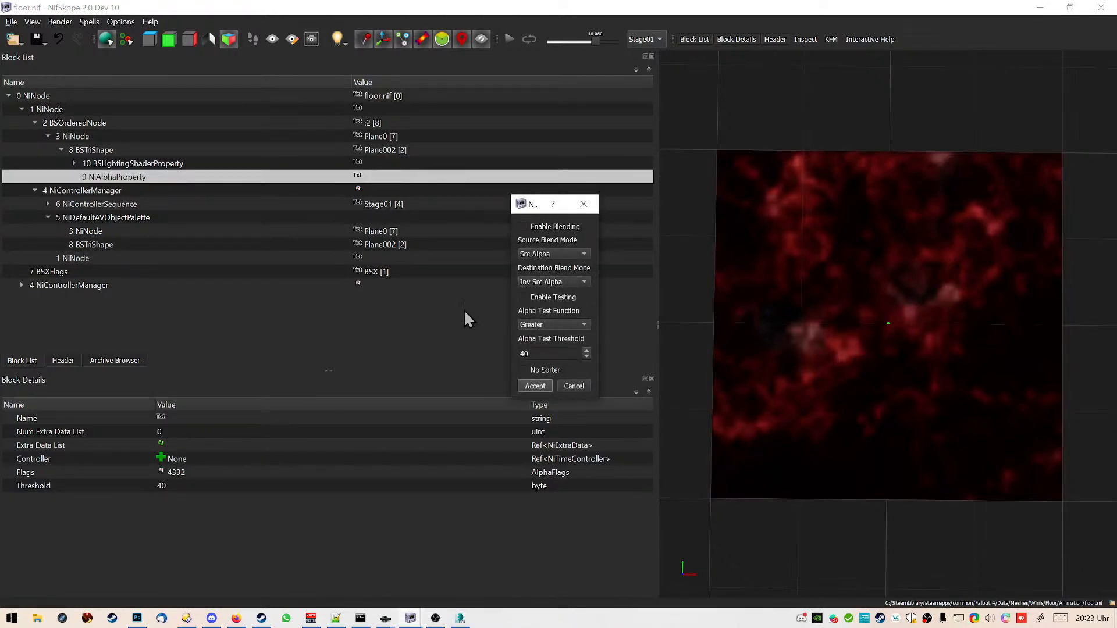
{"action": "left_click", "coordinate": [556, 227]}
{"action": "left_click", "coordinate": [549, 385]}
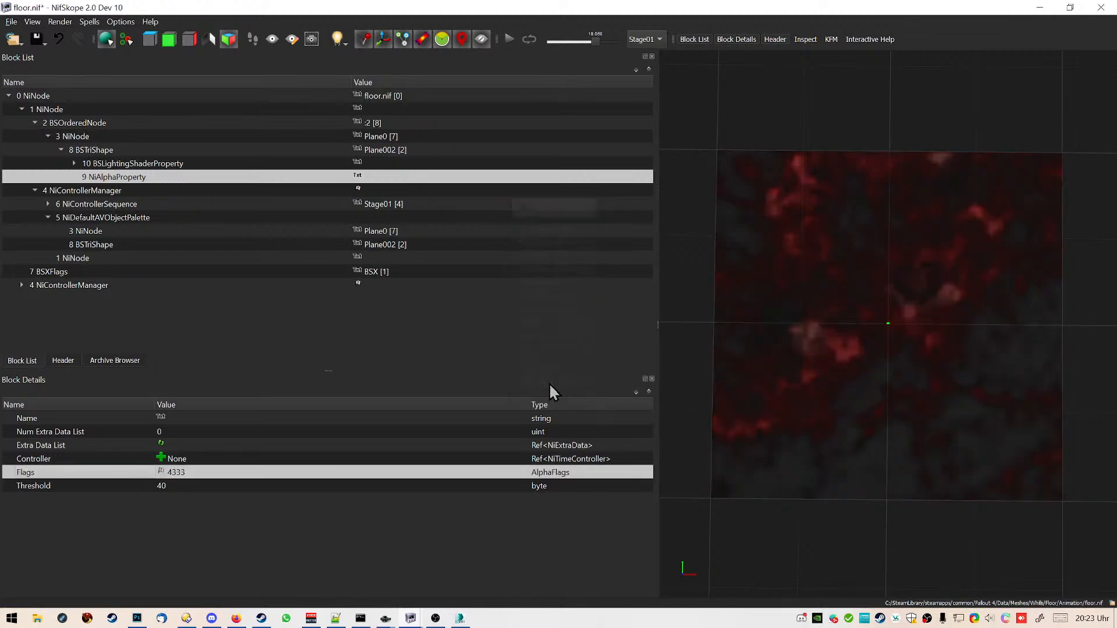
{"action": "left_click", "coordinate": [44, 43]}
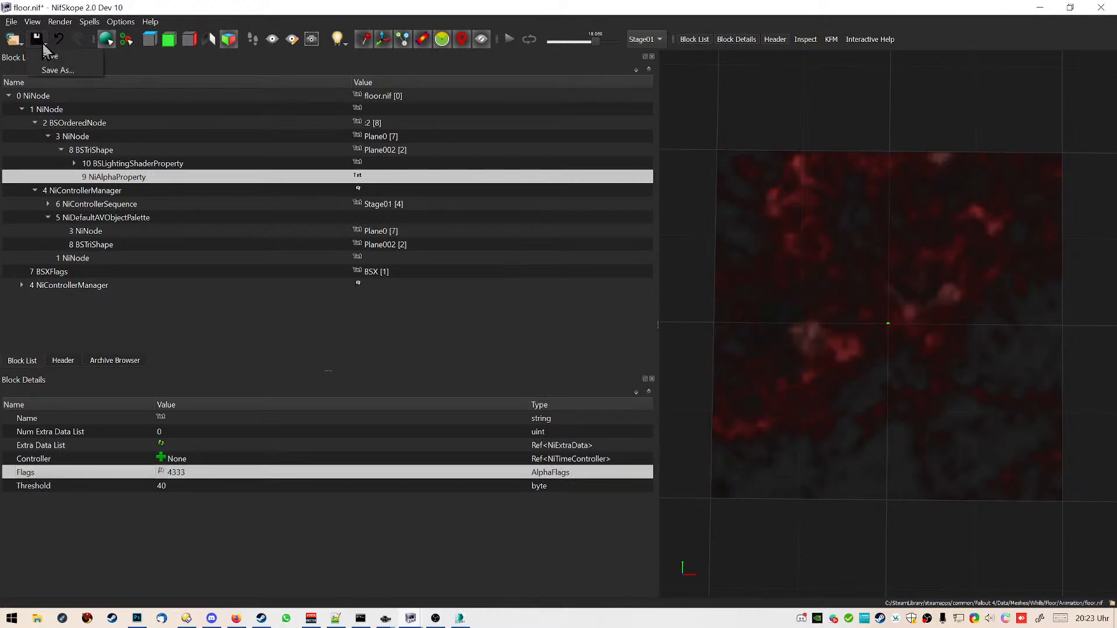
{"action": "left_click", "coordinate": [48, 57]}
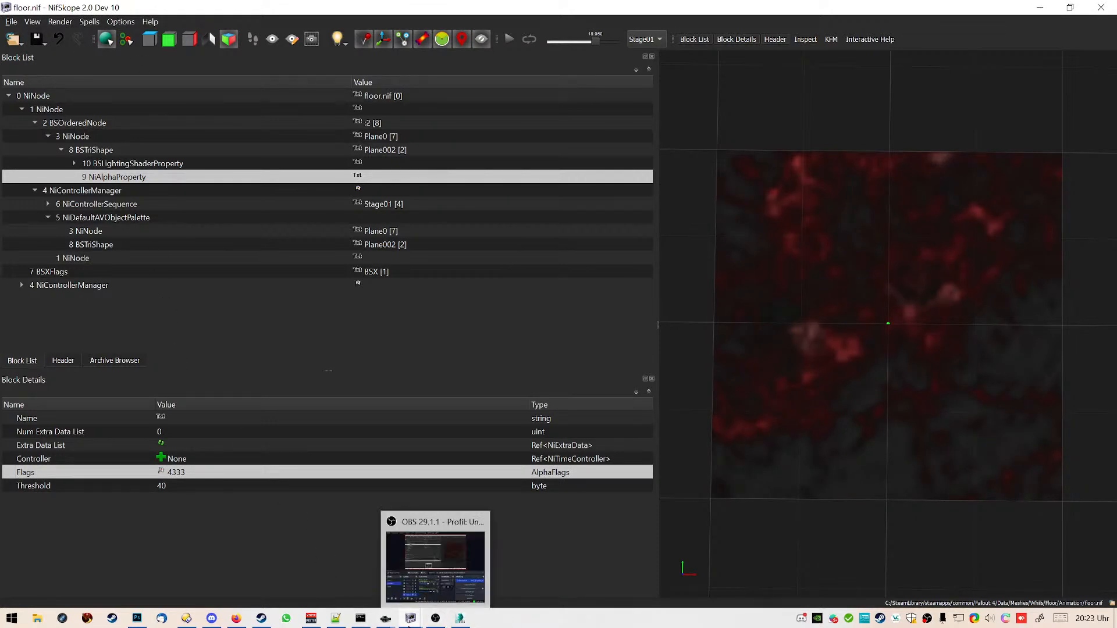
Switch to the Creation Kit preview, reset it, play floor.nif's Stage01 animation and pause it
{"action": "mouse_move", "coordinate": [391, 622]}
{"action": "left_click", "coordinate": [451, 589]}
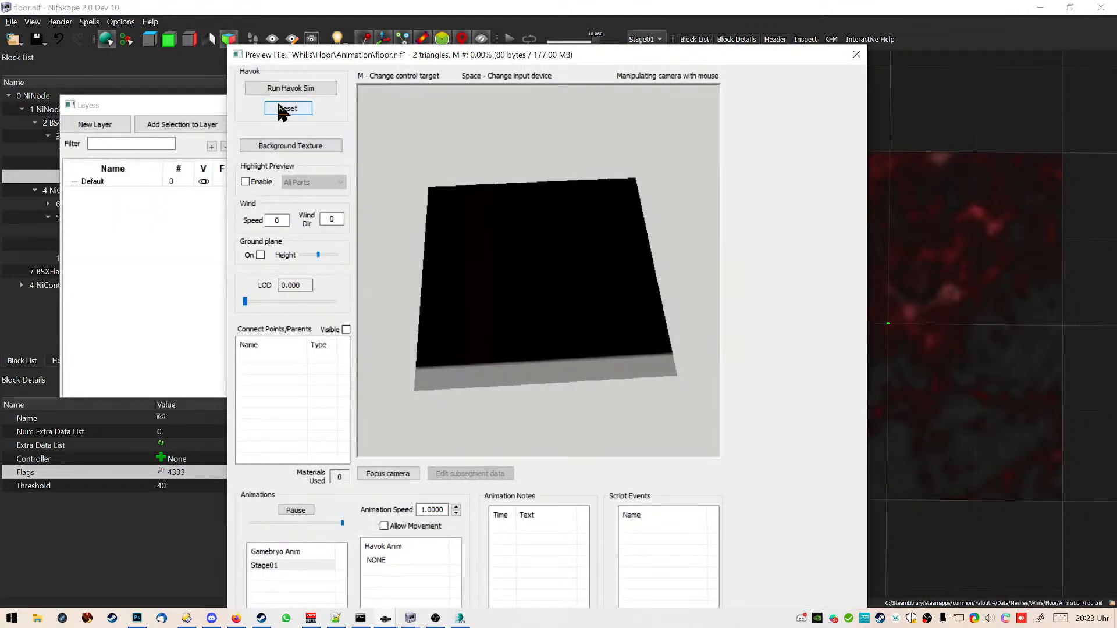
{"action": "left_click", "coordinate": [283, 110]}
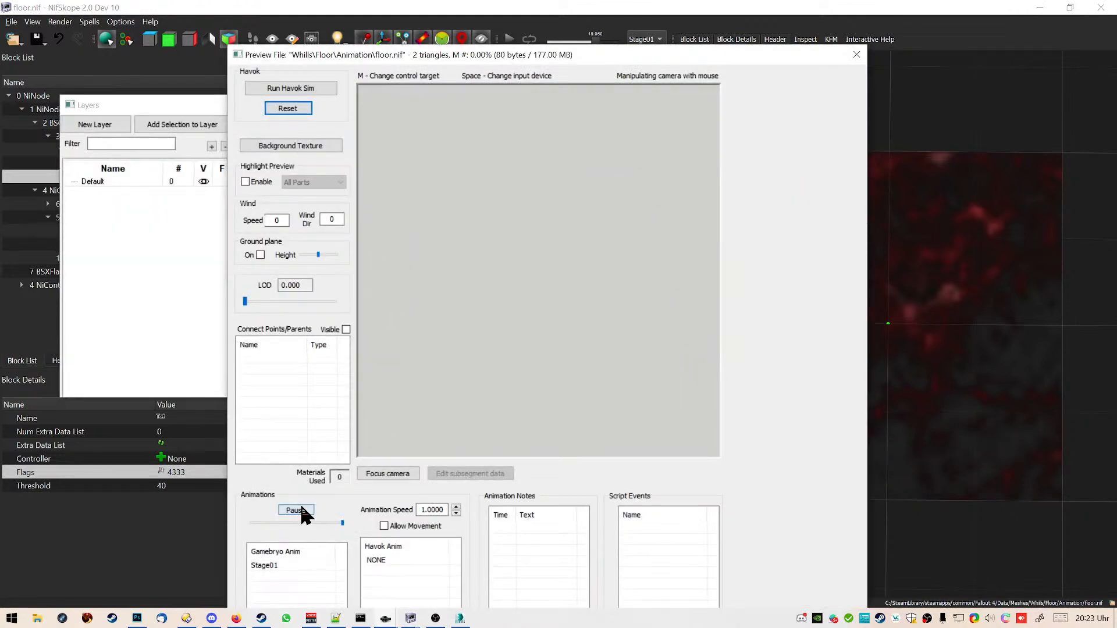
{"action": "left_click", "coordinate": [273, 561]}
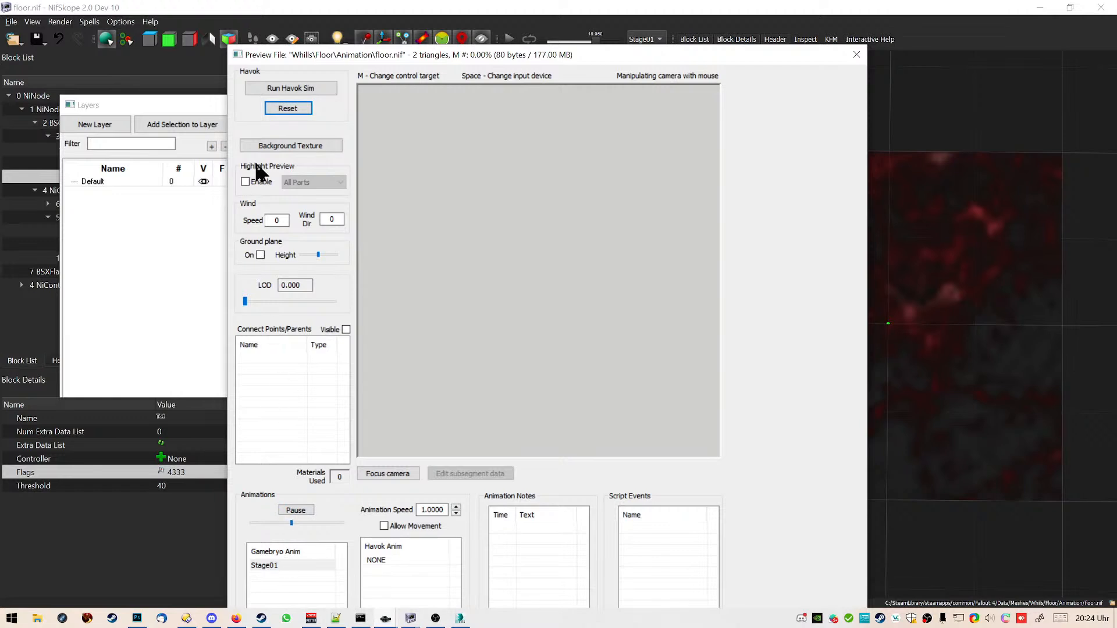
{"action": "left_click", "coordinate": [302, 511]}
Back in NifSkope, set the NiAlphaProperty's destination blend mode to Dst Alpha, keeping Src Alpha as source, and save floor.nif
{"action": "left_click", "coordinate": [135, 528]}
{"action": "double_click", "coordinate": [165, 473]}
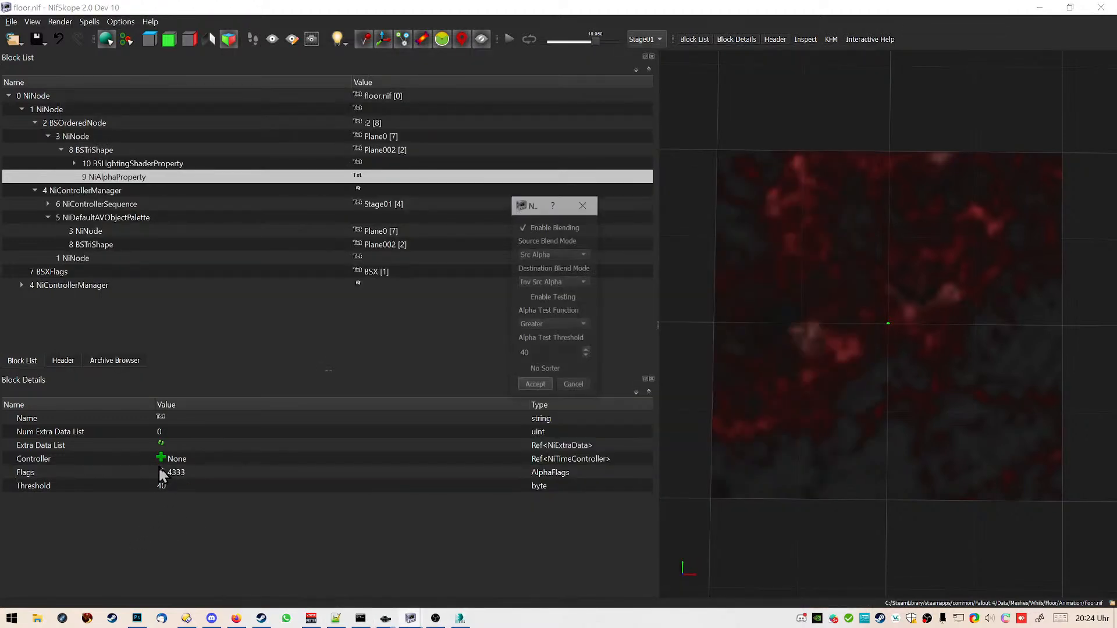
{"action": "left_click", "coordinate": [564, 255]}
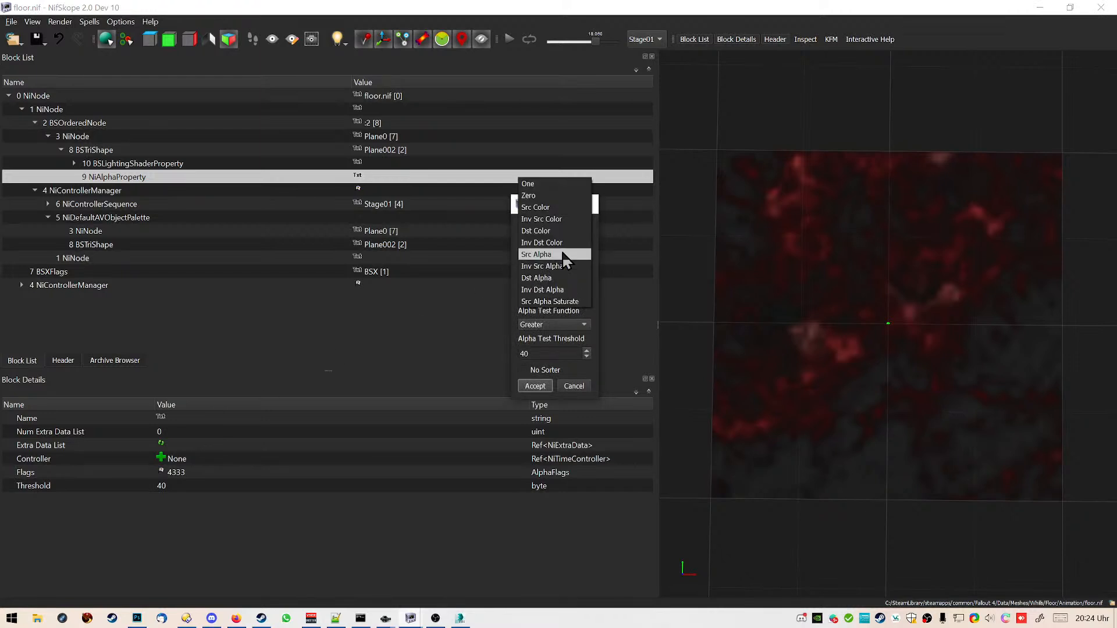
{"action": "left_click", "coordinate": [563, 255]}
{"action": "left_click", "coordinate": [567, 283]}
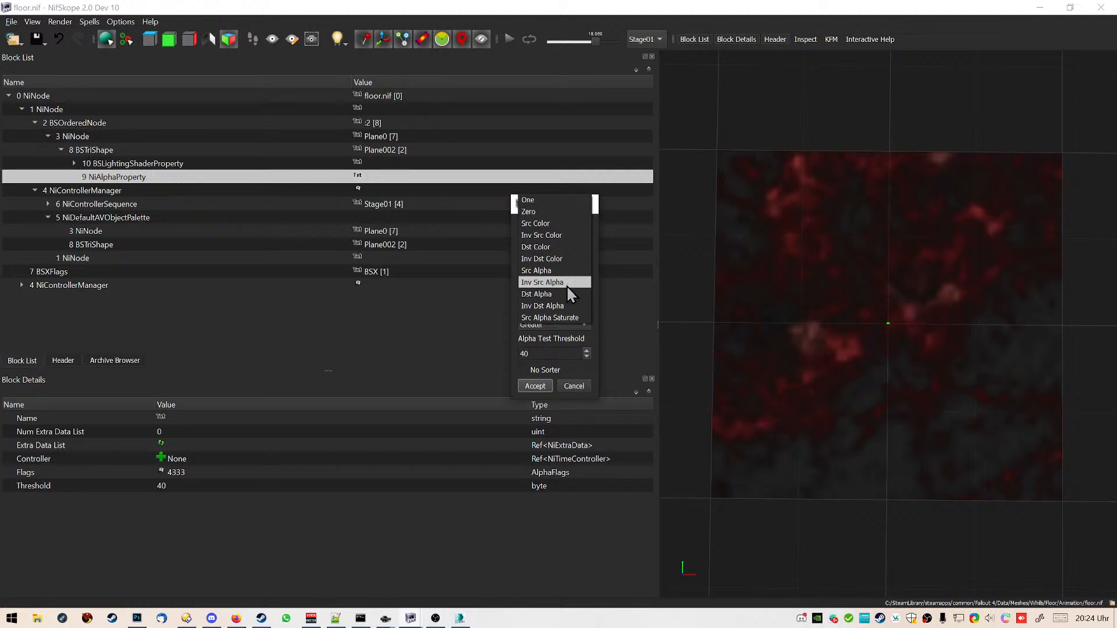
{"action": "left_click", "coordinate": [568, 294]}
{"action": "left_click", "coordinate": [527, 386]}
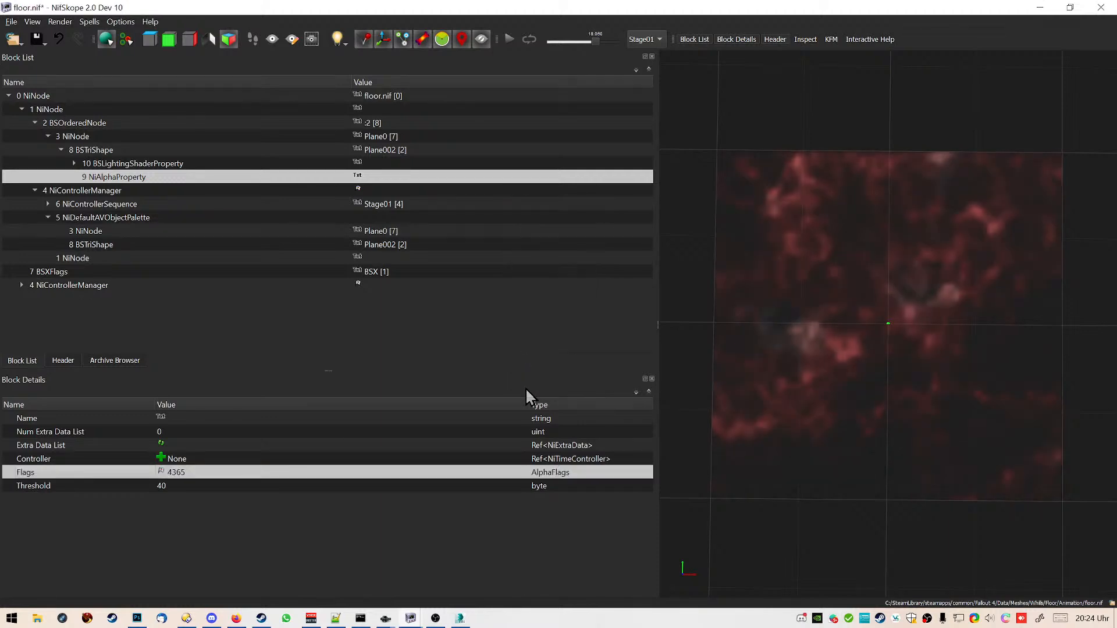
{"action": "left_click", "coordinate": [36, 39]}
Return to the Creation Kit preview, reset it, then play, scrub and pause the Stage01 animation
{"action": "left_click", "coordinate": [386, 618]}
{"action": "left_click", "coordinate": [423, 586]}
{"action": "left_click", "coordinate": [283, 106]}
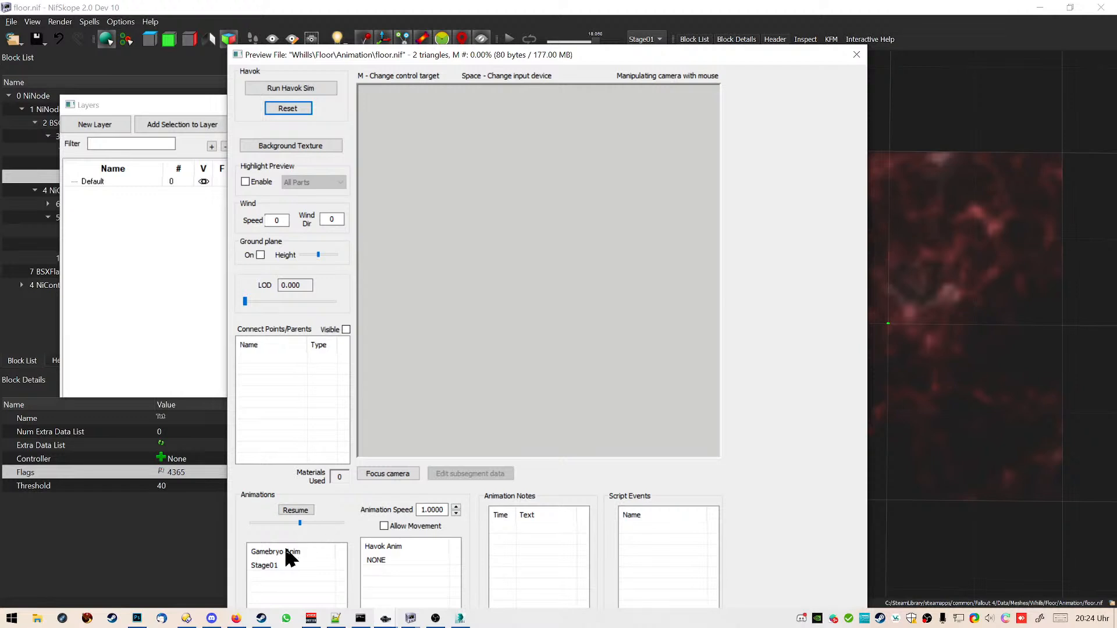
{"action": "left_click", "coordinate": [282, 562]}
{"action": "left_click", "coordinate": [287, 522]}
{"action": "left_click", "coordinate": [260, 566]}
{"action": "left_click", "coordinate": [301, 510]}
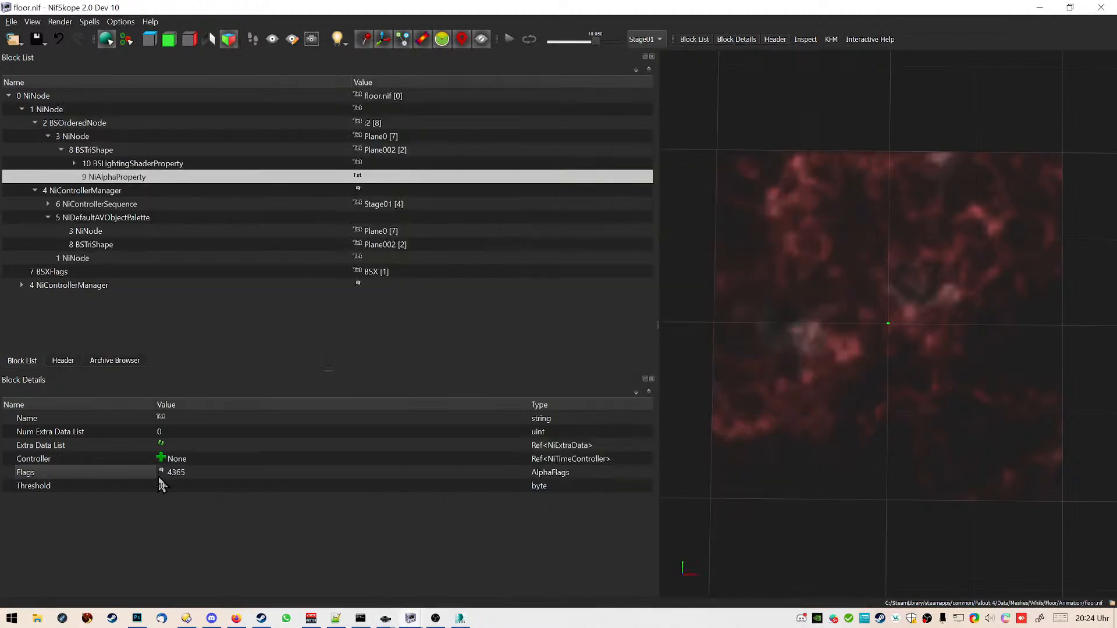
In NifSkope, enable alpha testing and disable blending in the NiAlphaProperty's flags, and save floor.nif
{"action": "left_click", "coordinate": [161, 471]}
{"action": "left_click", "coordinate": [546, 298]}
{"action": "left_click", "coordinate": [541, 227]}
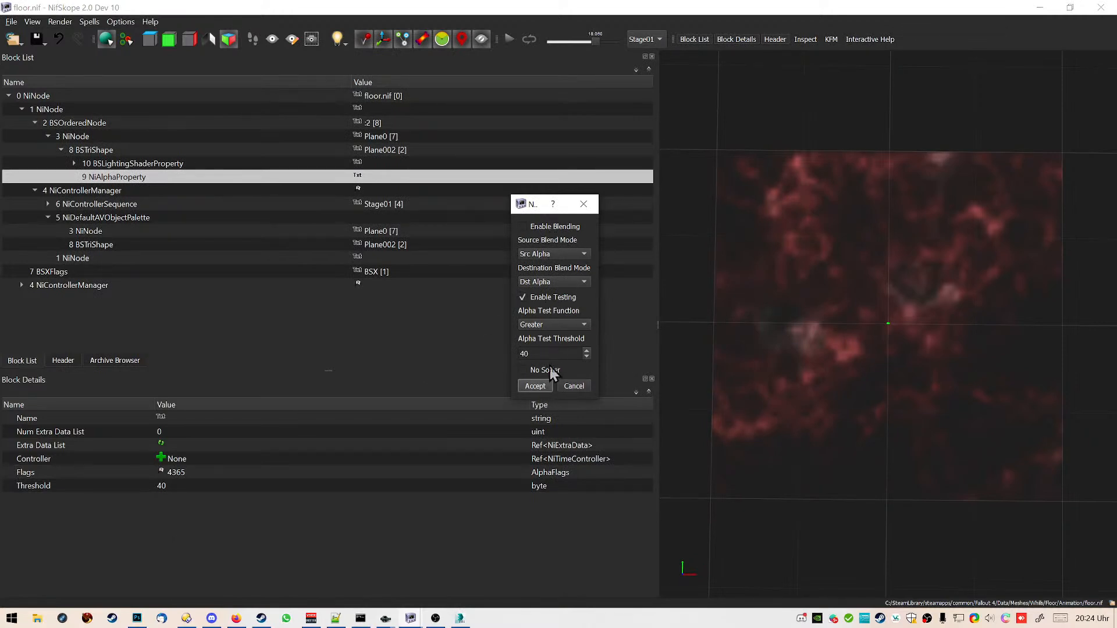
{"action": "left_click", "coordinate": [535, 386]}
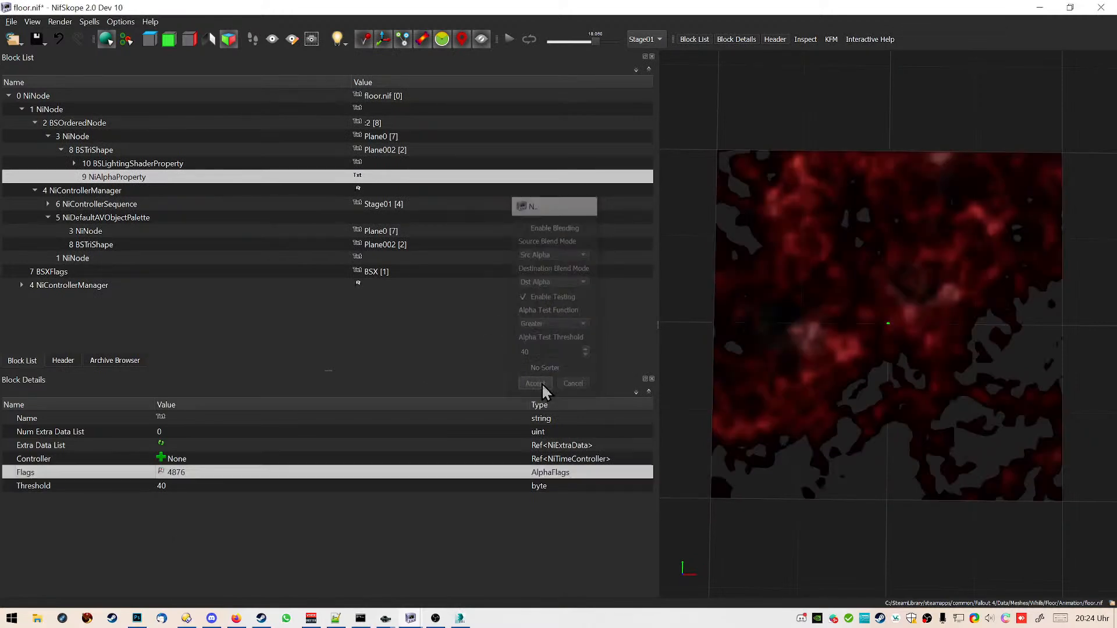
{"action": "left_click", "coordinate": [38, 40]}
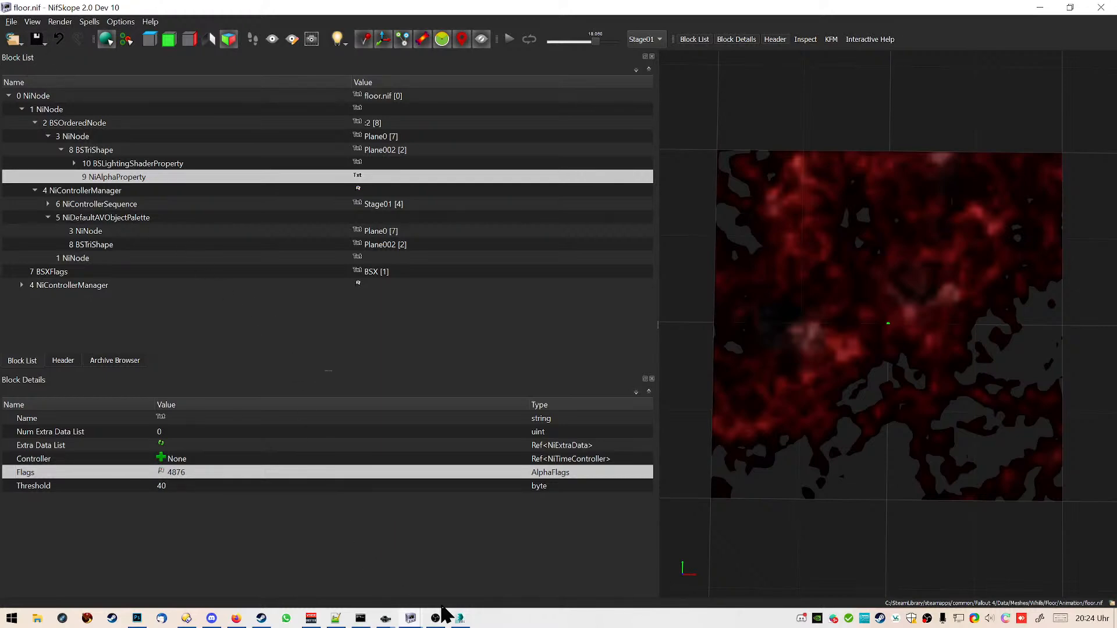
Switch to the Creation Kit preview, scrub the animation timeline and play Stage01 on floor.nif
{"action": "mouse_move", "coordinate": [414, 621]}
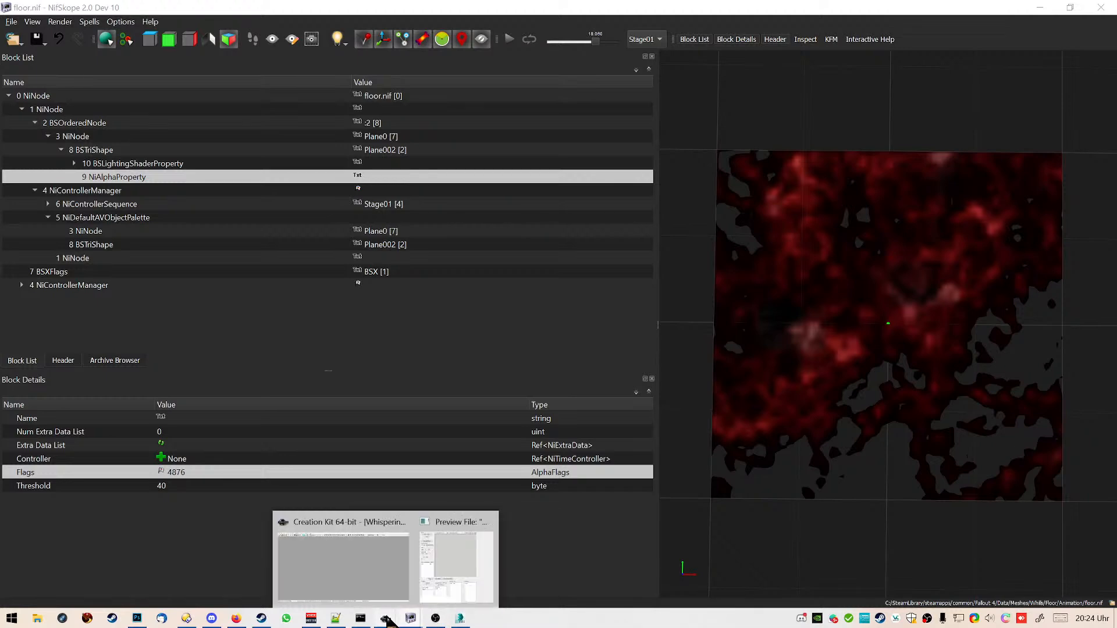
{"action": "left_click", "coordinate": [460, 572]}
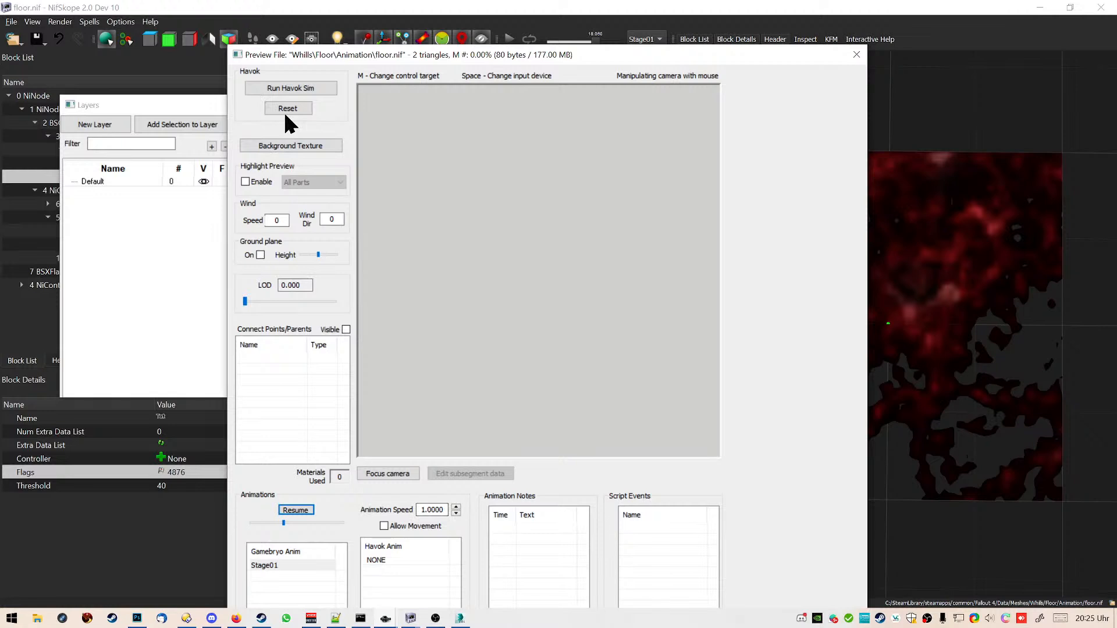
{"action": "left_click_drag", "start_coordinate": [283, 522], "coordinate": [296, 522]}
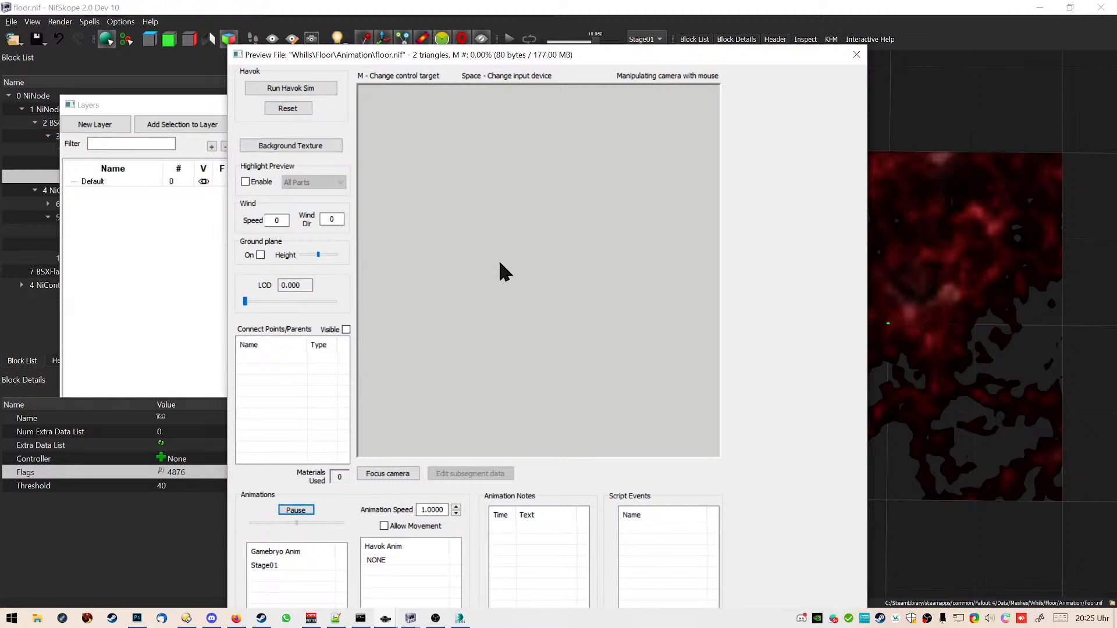
{"action": "left_click", "coordinate": [285, 565]}
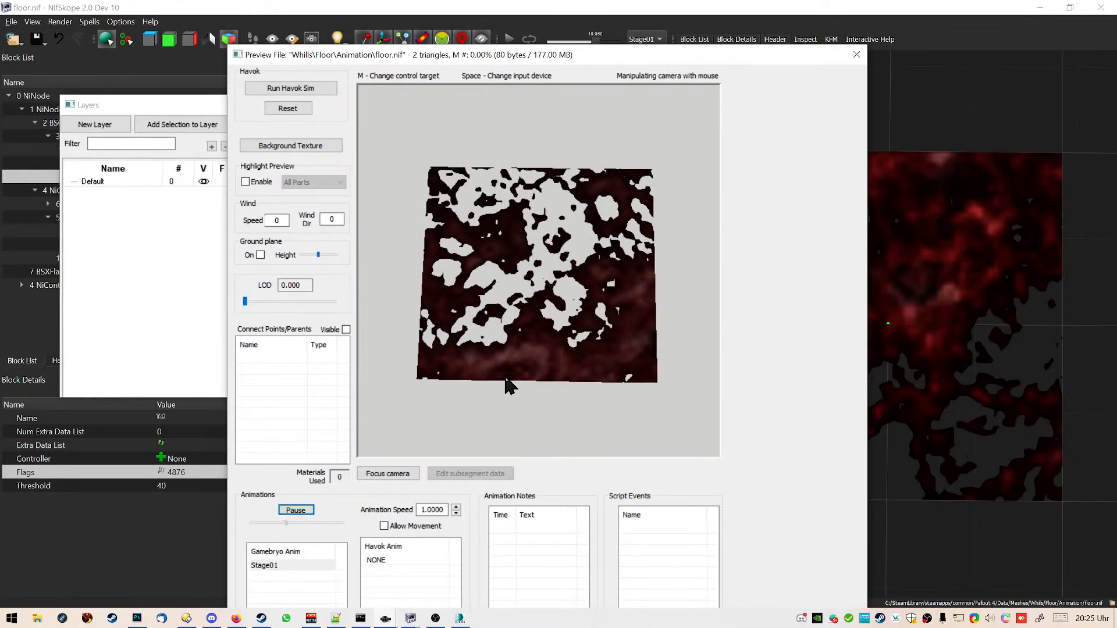
Reset the preview, refocus the camera on the mesh, replay Stage01 and close the preview
{"action": "left_click", "coordinate": [301, 113]}
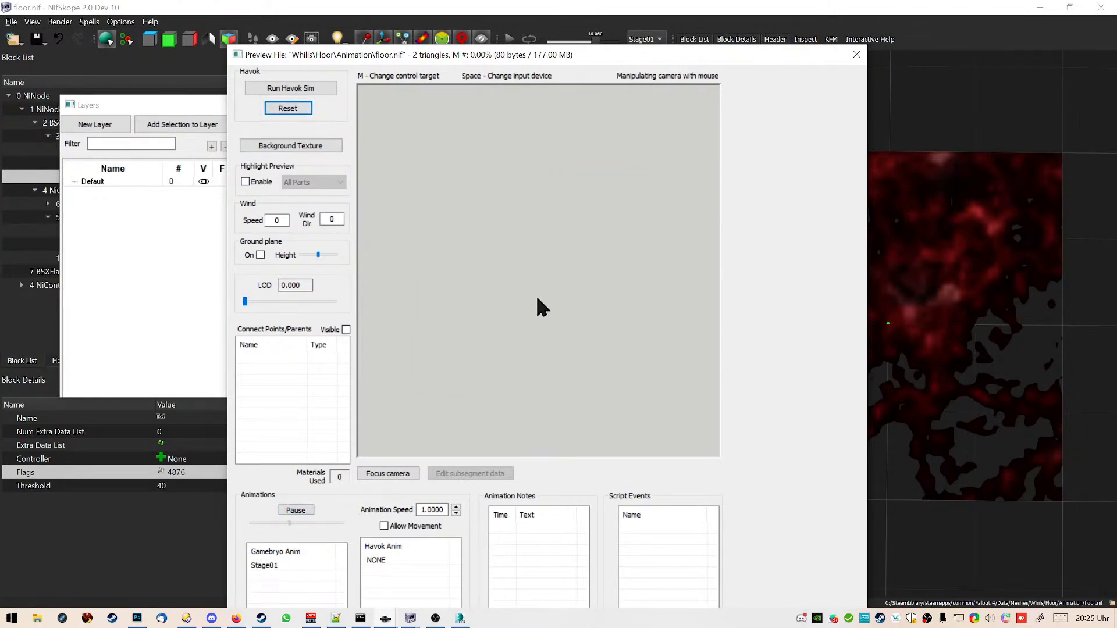
{"action": "left_click", "coordinate": [298, 110]}
{"action": "left_click", "coordinate": [302, 109]}
{"action": "left_click", "coordinate": [393, 475]}
{"action": "left_click", "coordinate": [280, 107]}
{"action": "left_click", "coordinate": [269, 563]}
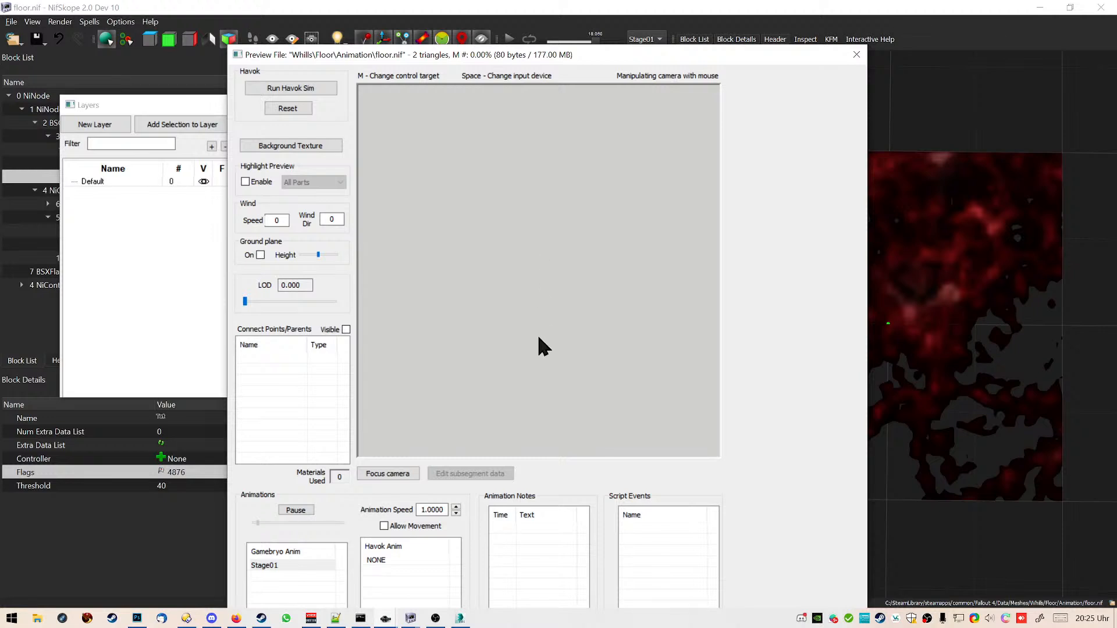
{"action": "left_click", "coordinate": [387, 474]}
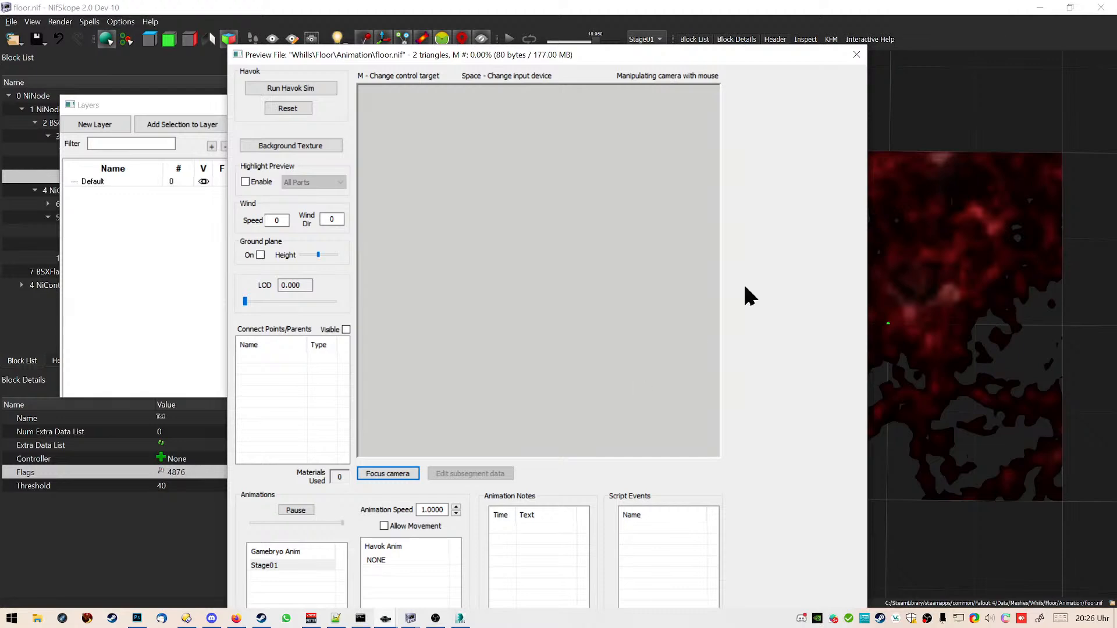
{"action": "left_click", "coordinate": [856, 54]}
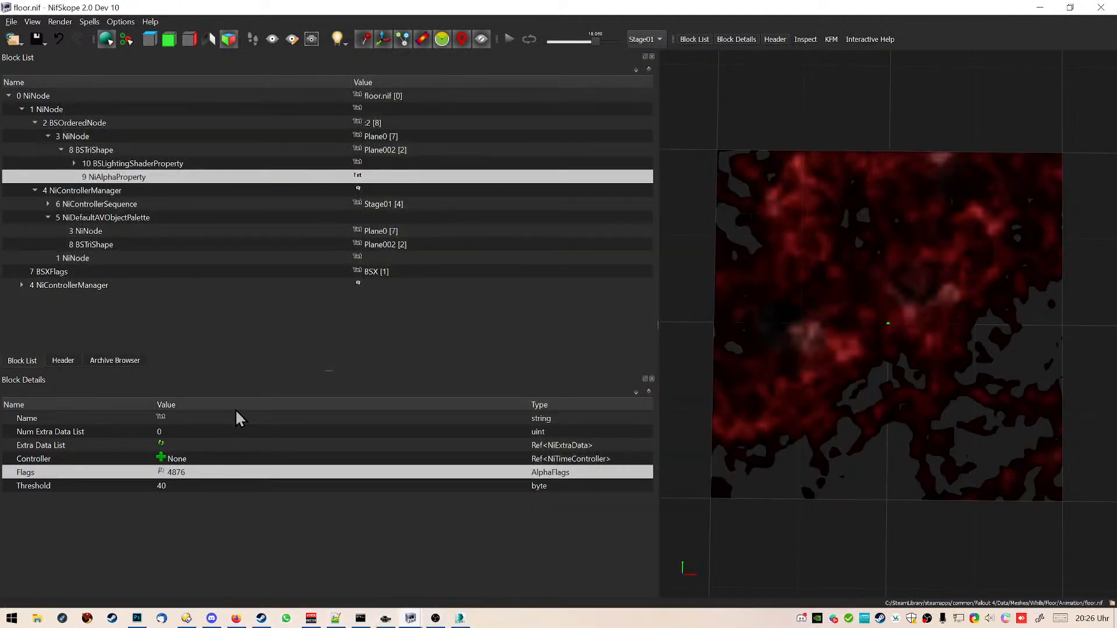
{"action": "left_click", "coordinate": [314, 547]}
{"action": "left_click", "coordinate": [41, 40]}
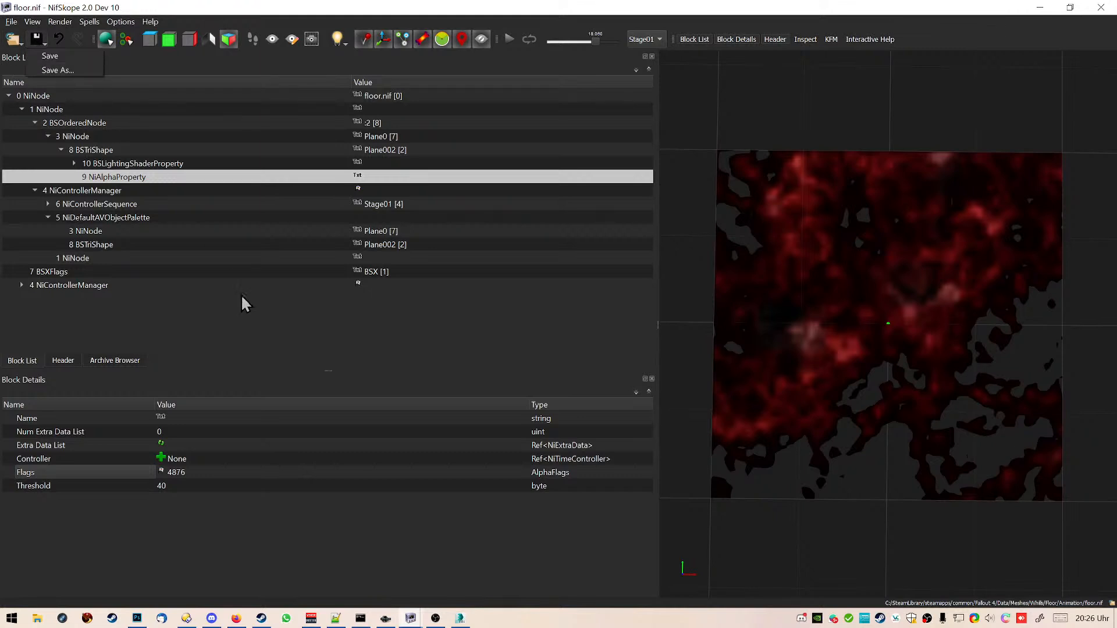
{"action": "left_click", "coordinate": [238, 327]}
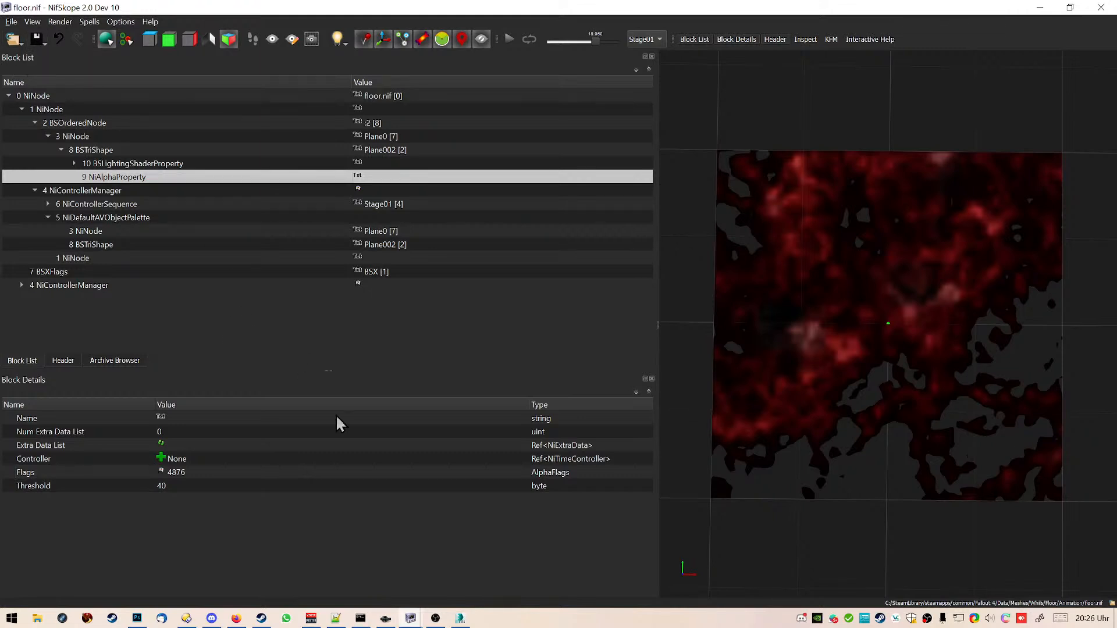
Switch to the Creation Kit and open the model data of the wh_hellfloorAnim static
{"action": "left_click", "coordinate": [378, 621]}
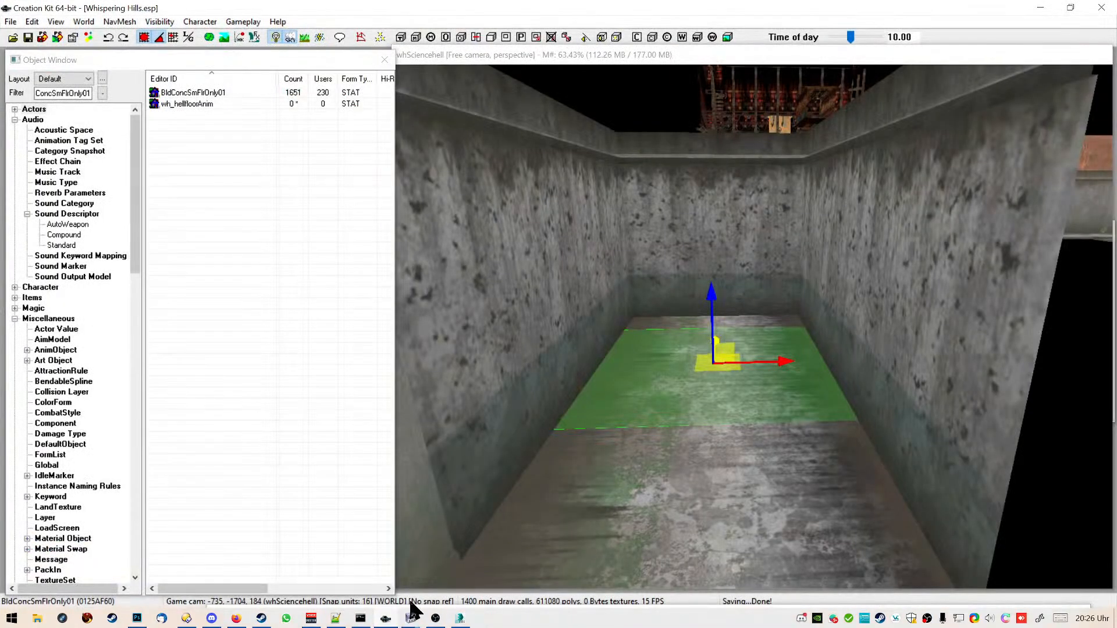
{"action": "left_click", "coordinate": [797, 483]}
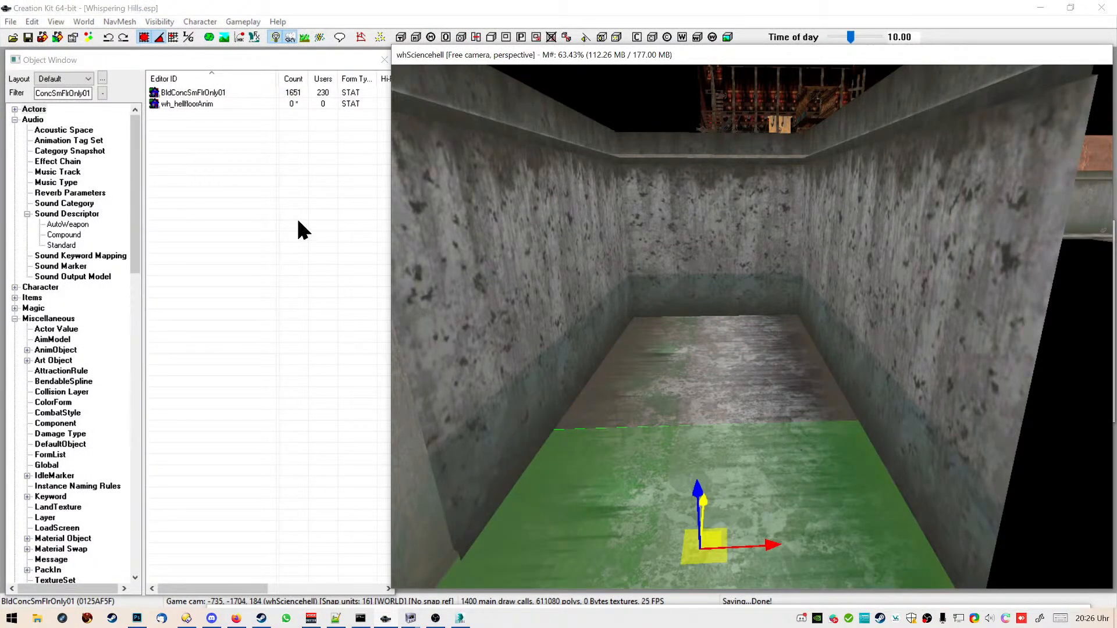
{"action": "left_click", "coordinate": [193, 104]}
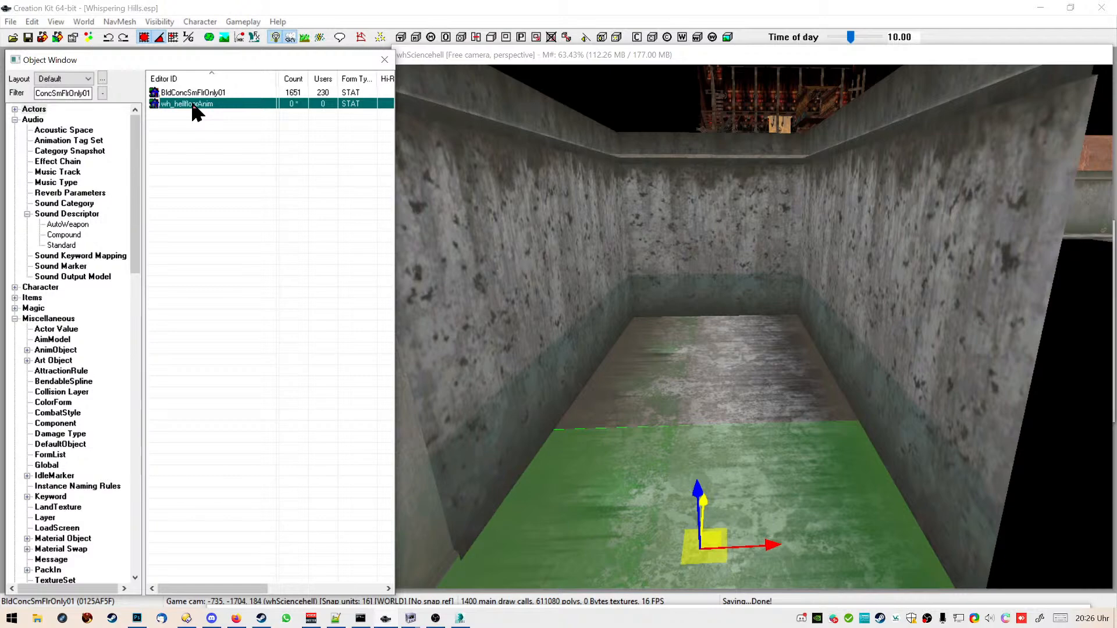
{"action": "key", "text": "Return"}
{"action": "left_click", "coordinate": [550, 259]}
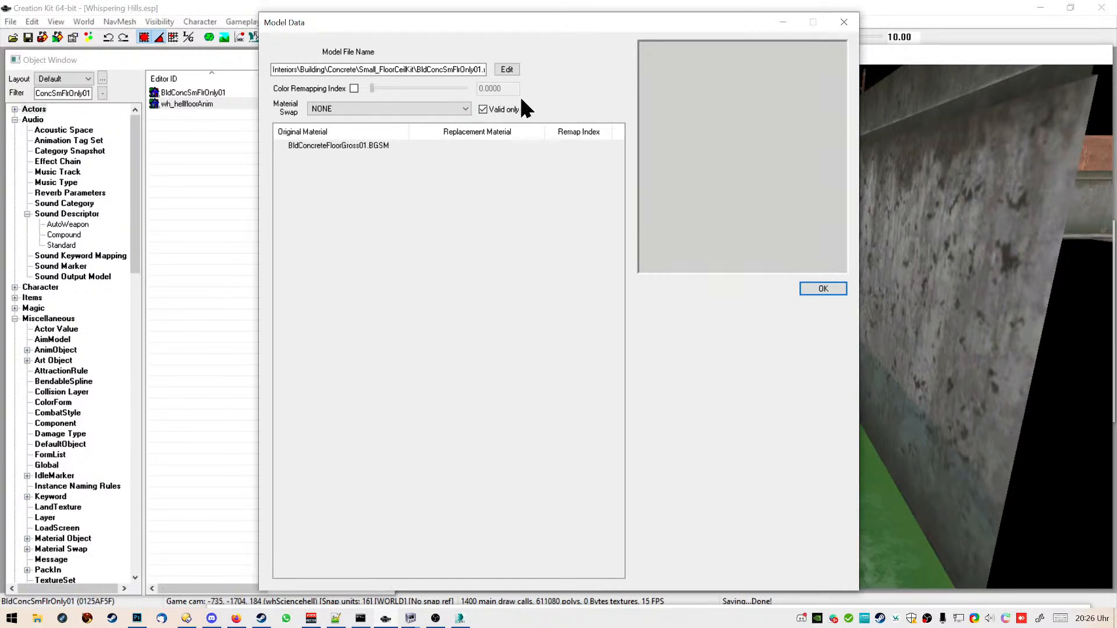
Start choosing a new model file for wh_hellfloorAnim and browse to the Whills\Floor\Animation folder
{"action": "left_click", "coordinate": [506, 69]}
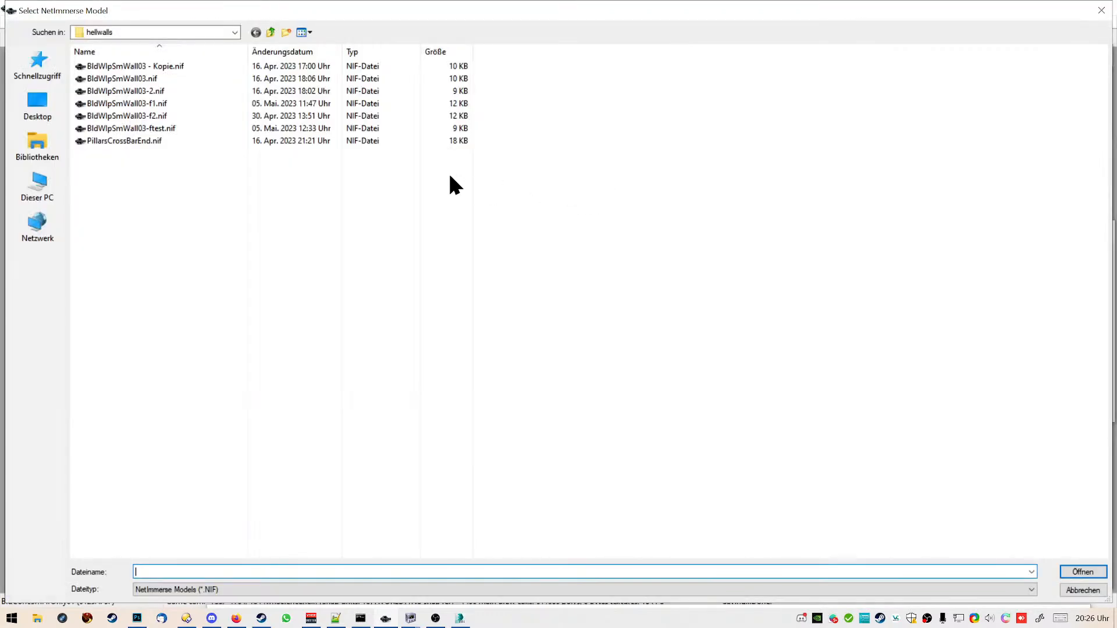
{"action": "left_click", "coordinate": [236, 32]}
{"action": "left_click", "coordinate": [237, 35]}
{"action": "left_click", "coordinate": [271, 32]}
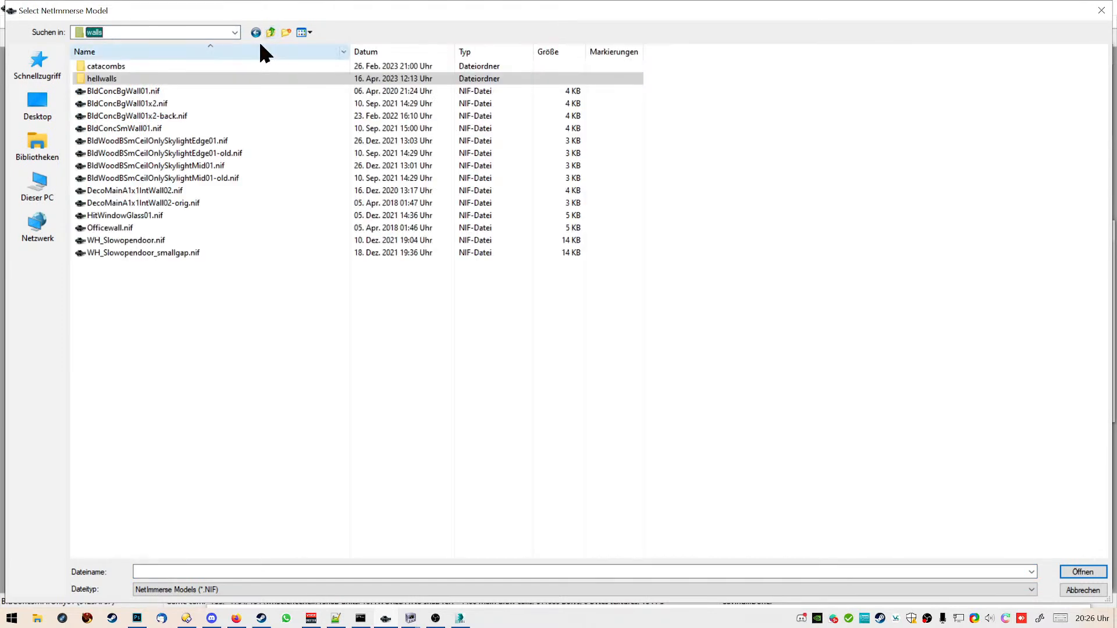
{"action": "left_click", "coordinate": [272, 33]}
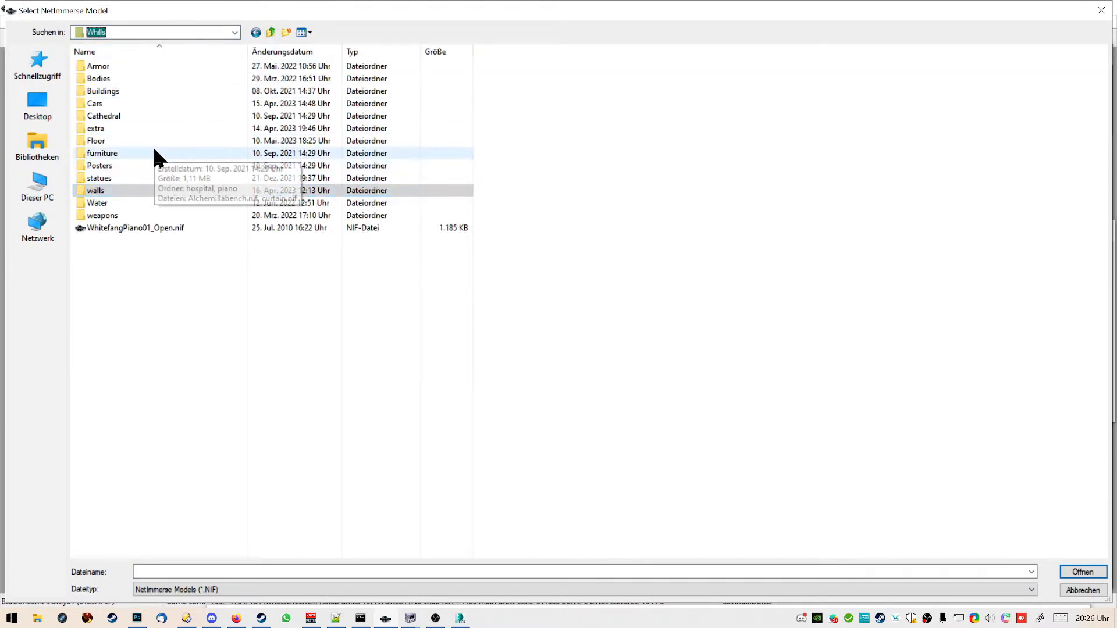
{"action": "double_click", "coordinate": [136, 141]}
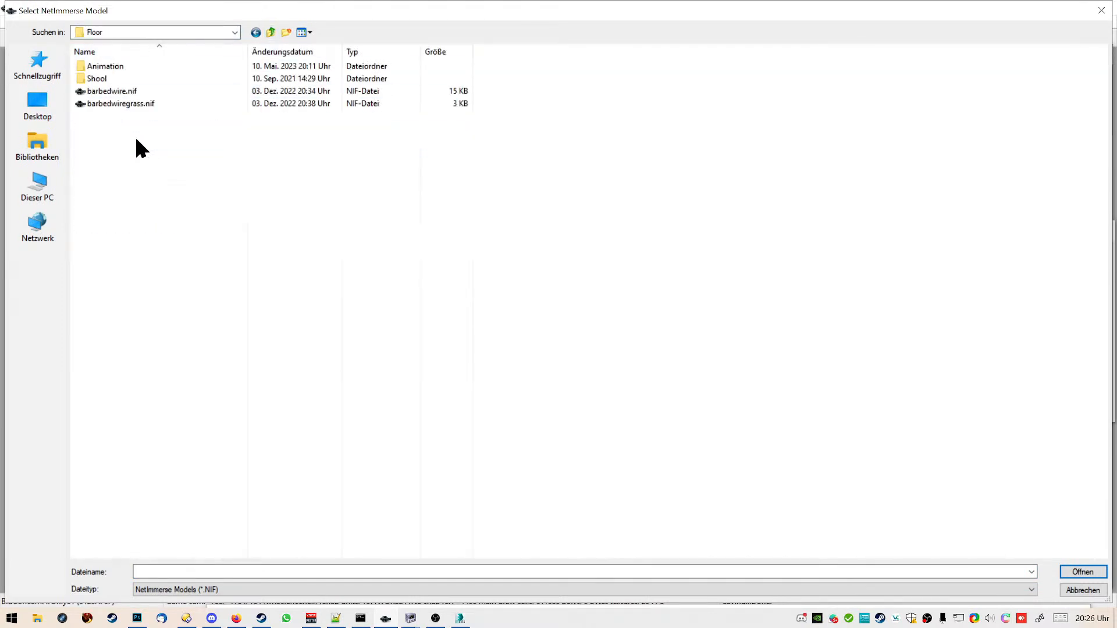
{"action": "double_click", "coordinate": [165, 68]}
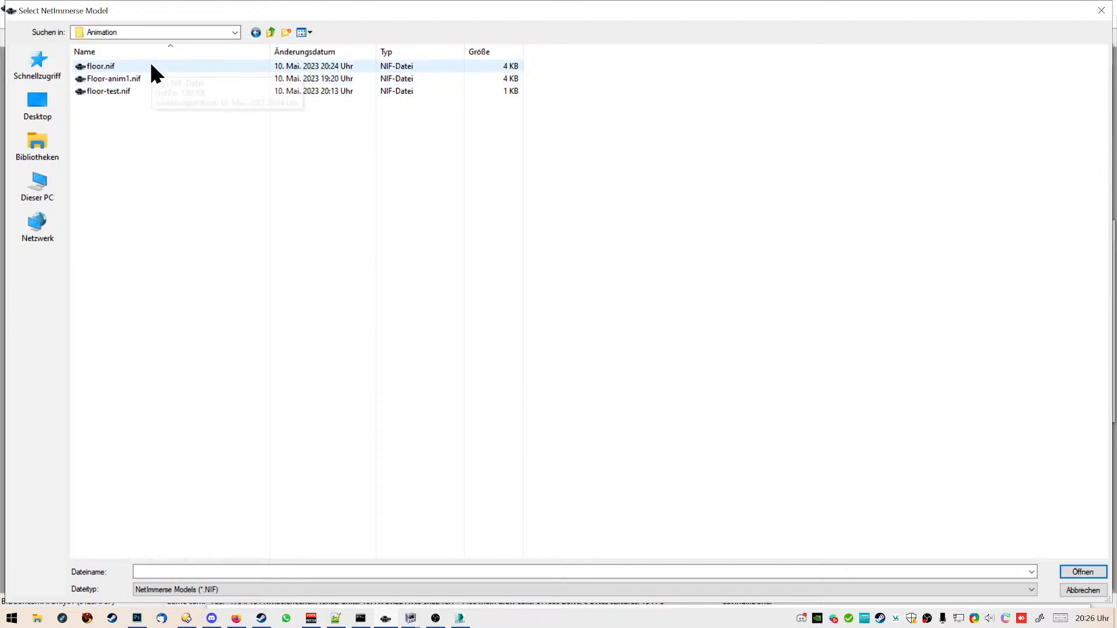
Check the file name and path of the open floor.nif in NifSkope, and return to the model selection
{"action": "left_click", "coordinate": [414, 611]}
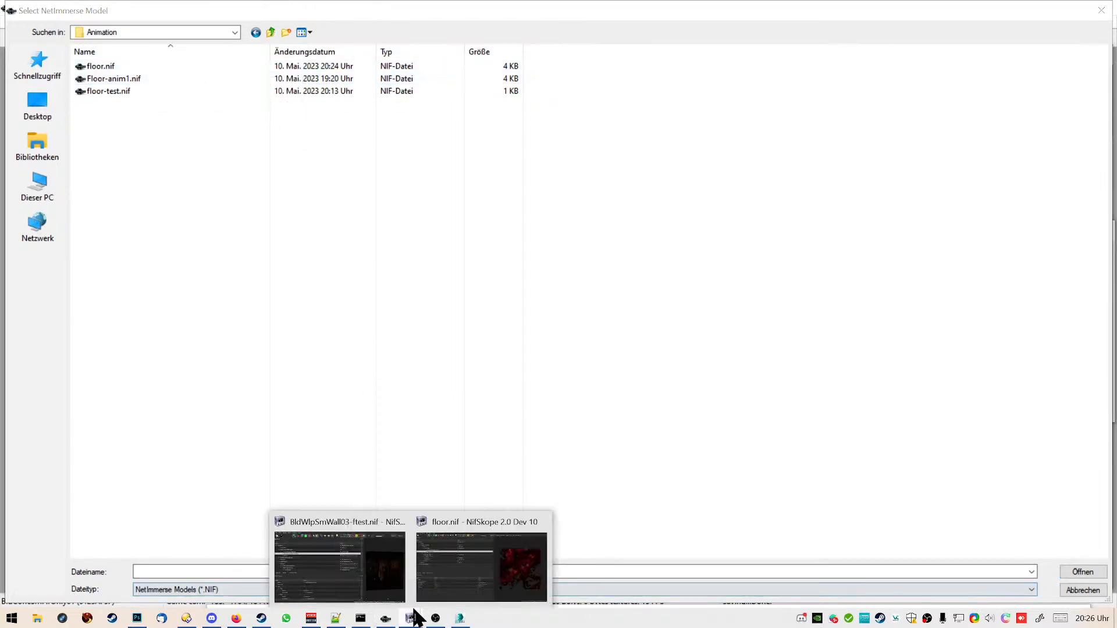
{"action": "left_click", "coordinate": [449, 568]}
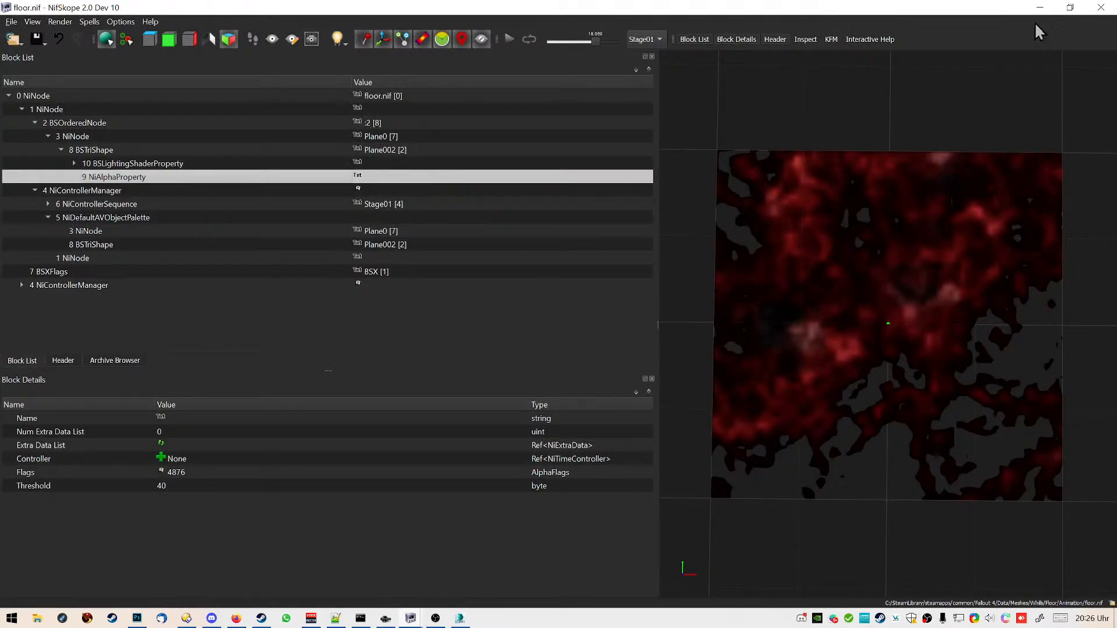
{"action": "left_click", "coordinate": [1041, 8]}
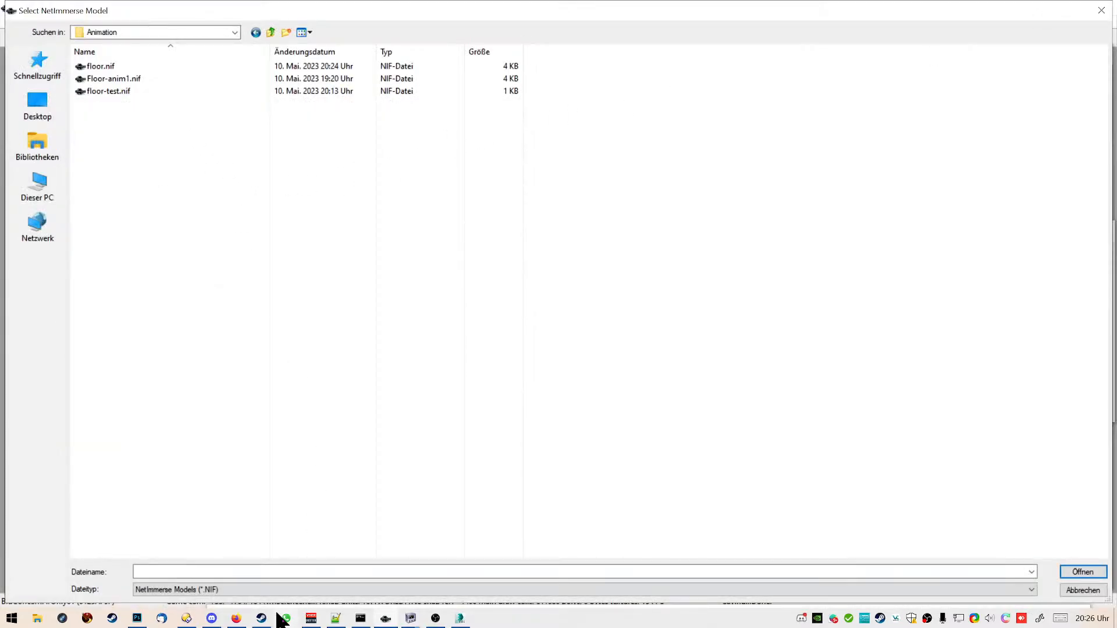
Switch to Firefox, search YouTube for "cat march song", play the MitchiriNeko March video and minimize the browser
{"action": "left_click", "coordinate": [236, 618]}
{"action": "left_click", "coordinate": [524, 111]}
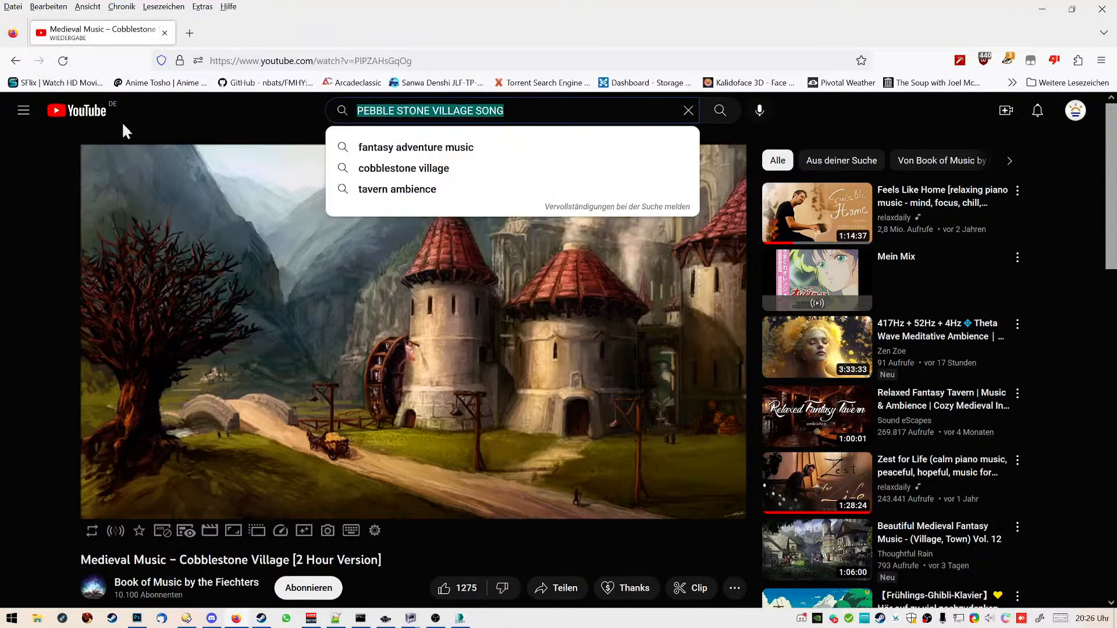
{"action": "type", "text": "cat mar"}
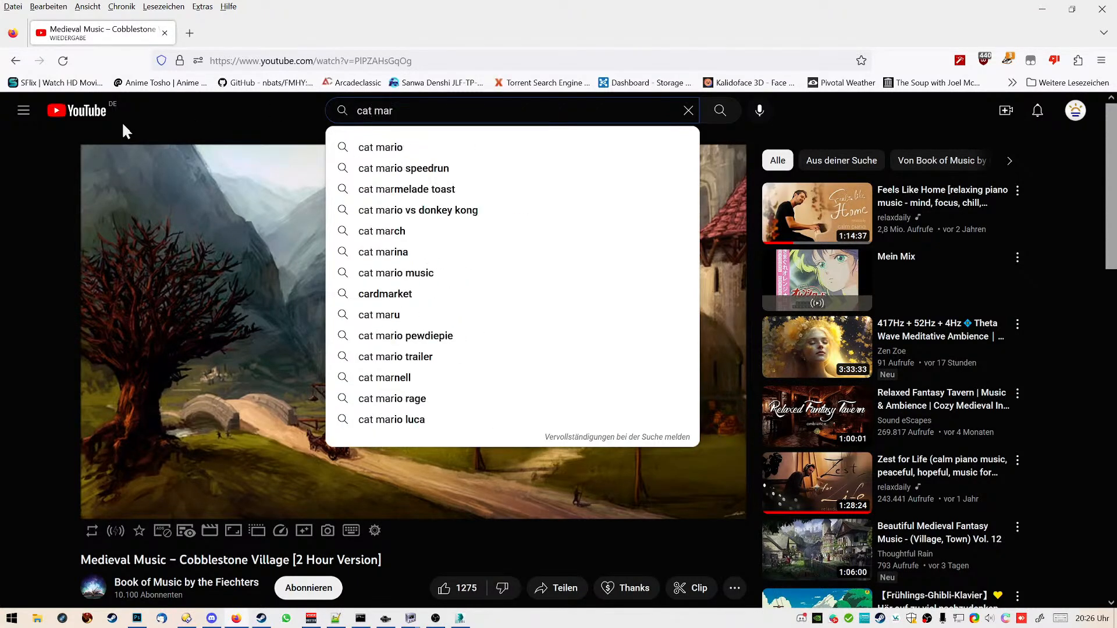
{"action": "type", "text": "ch song"}
{"action": "key", "text": "Return"}
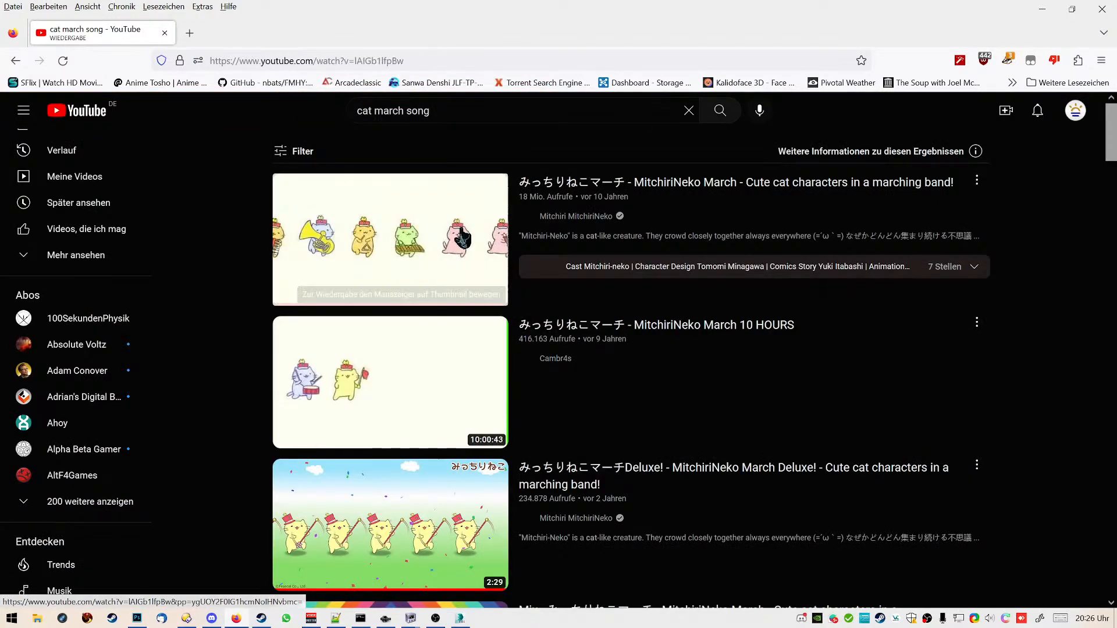
{"action": "left_click", "coordinate": [443, 259]}
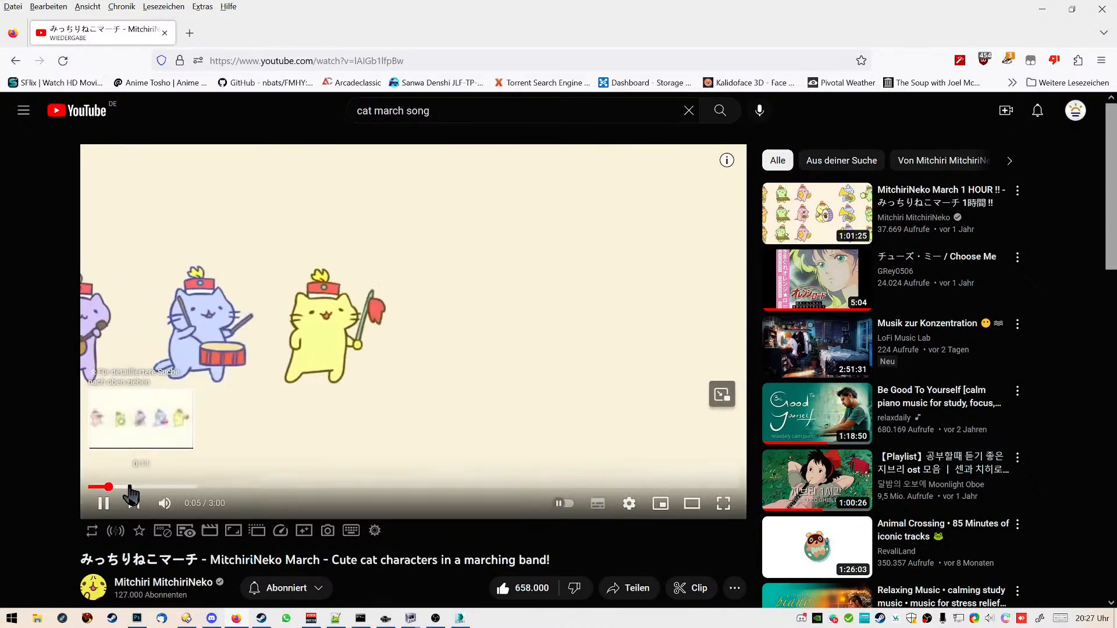
{"action": "key", "text": "XF86AudioLowerVolume"}
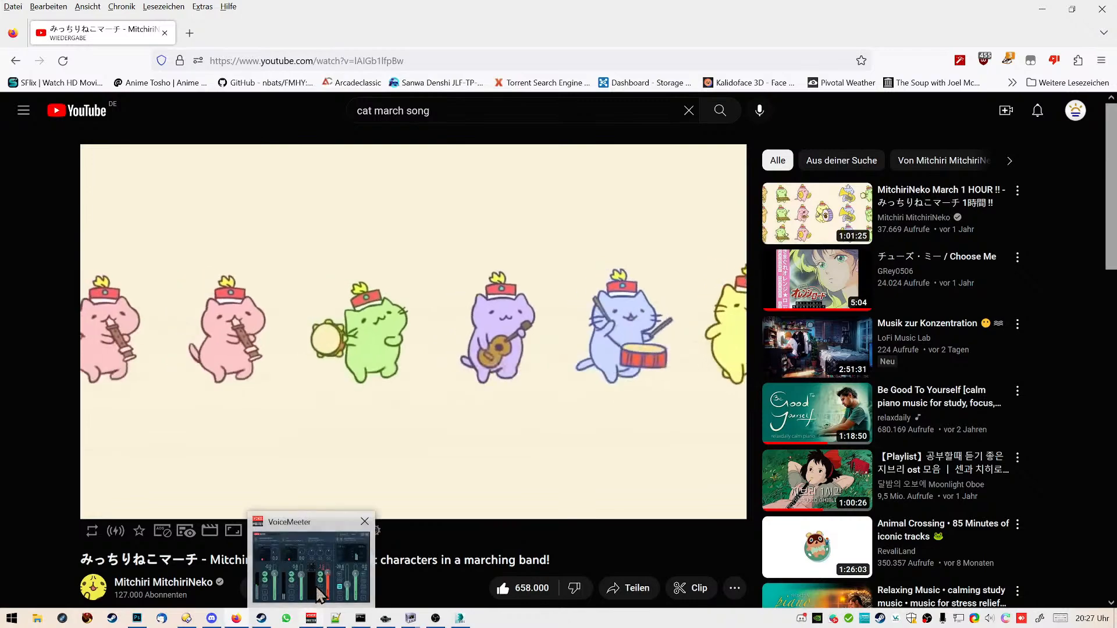
{"action": "left_click", "coordinate": [1042, 9]}
Assign floor.nif as the model of wh_hellfloorAnim and save the static's settings
{"action": "left_click", "coordinate": [106, 67]}
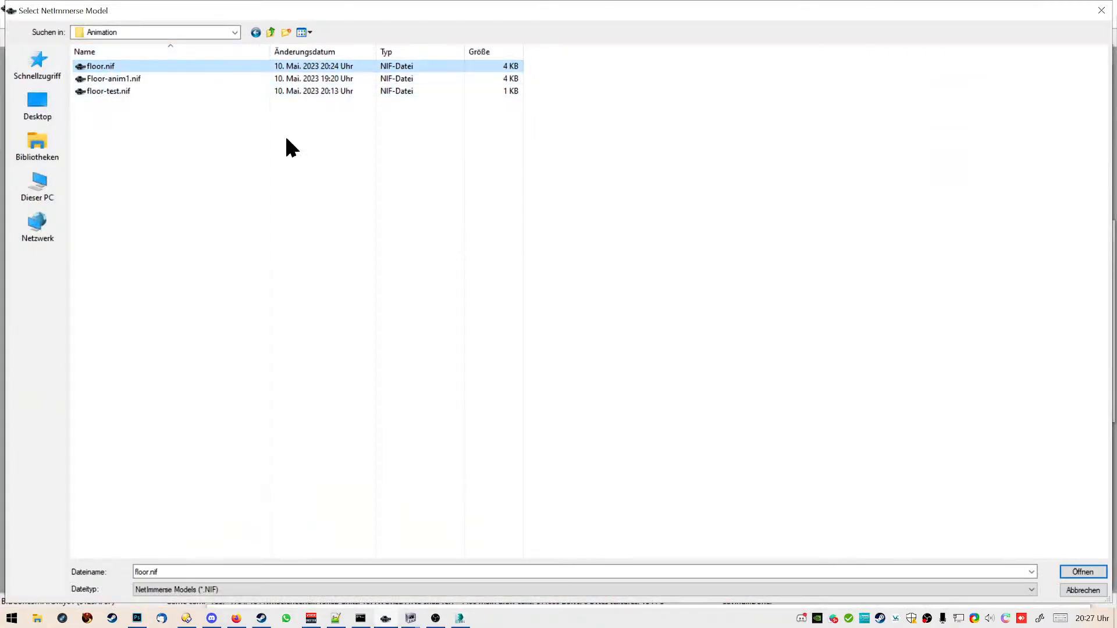
{"action": "left_click", "coordinate": [1097, 574]}
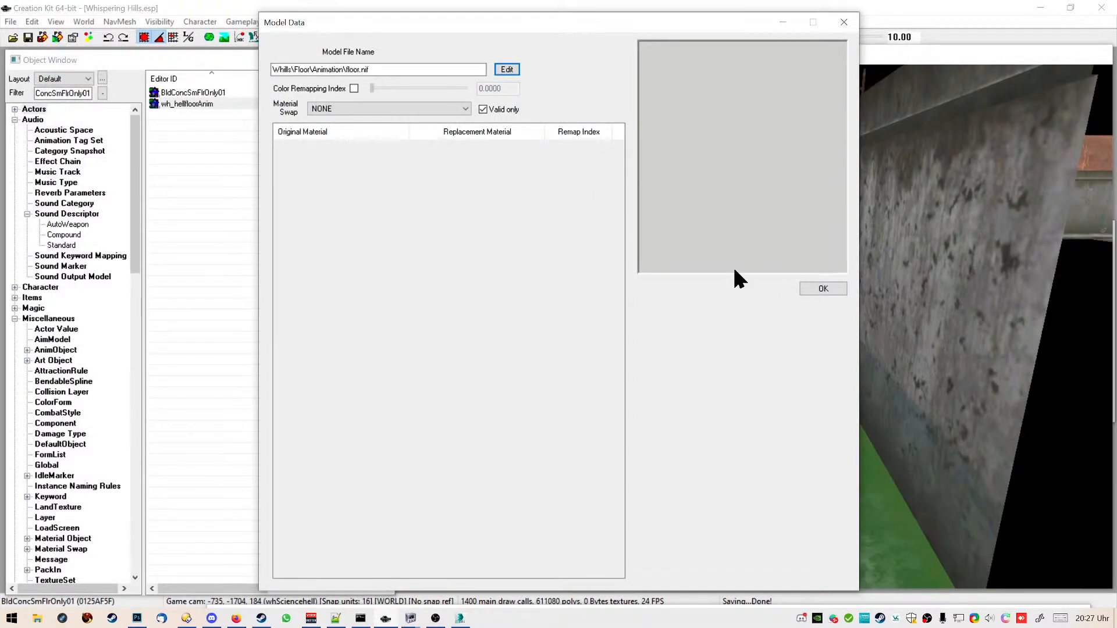
{"action": "left_click", "coordinate": [826, 288]}
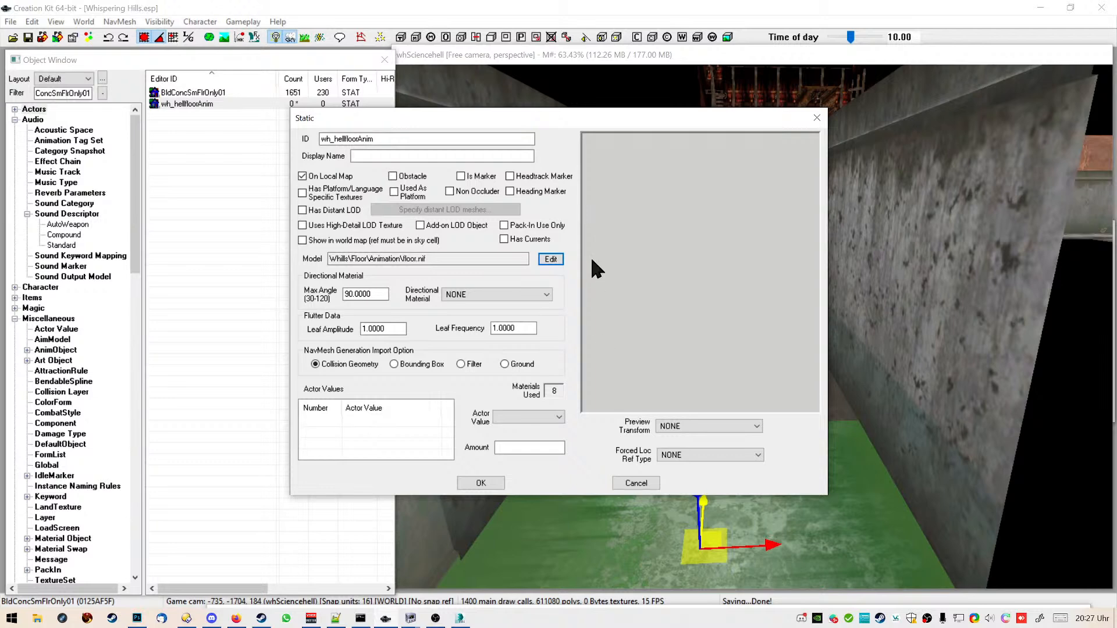
{"action": "left_click", "coordinate": [481, 483]}
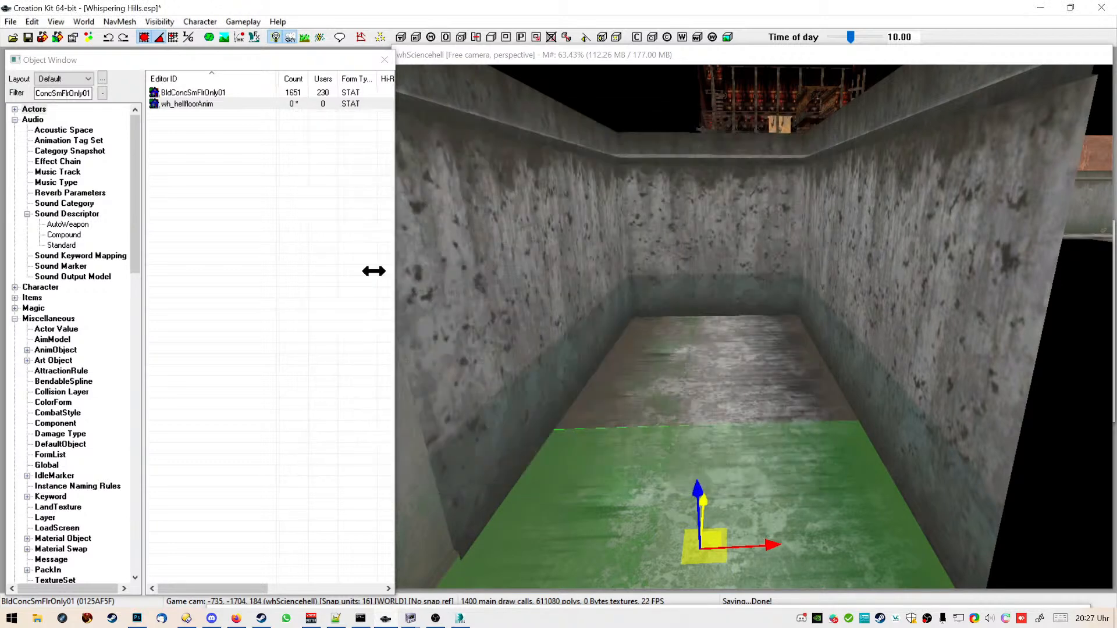
Place wh_hellfloorAnim on the corridor floor in the whSciencehell cell and move it against the end wall
{"action": "left_click_drag", "start_coordinate": [198, 103], "coordinate": [701, 401]}
{"action": "key", "text": "w"}
{"action": "key", "text": "e"}
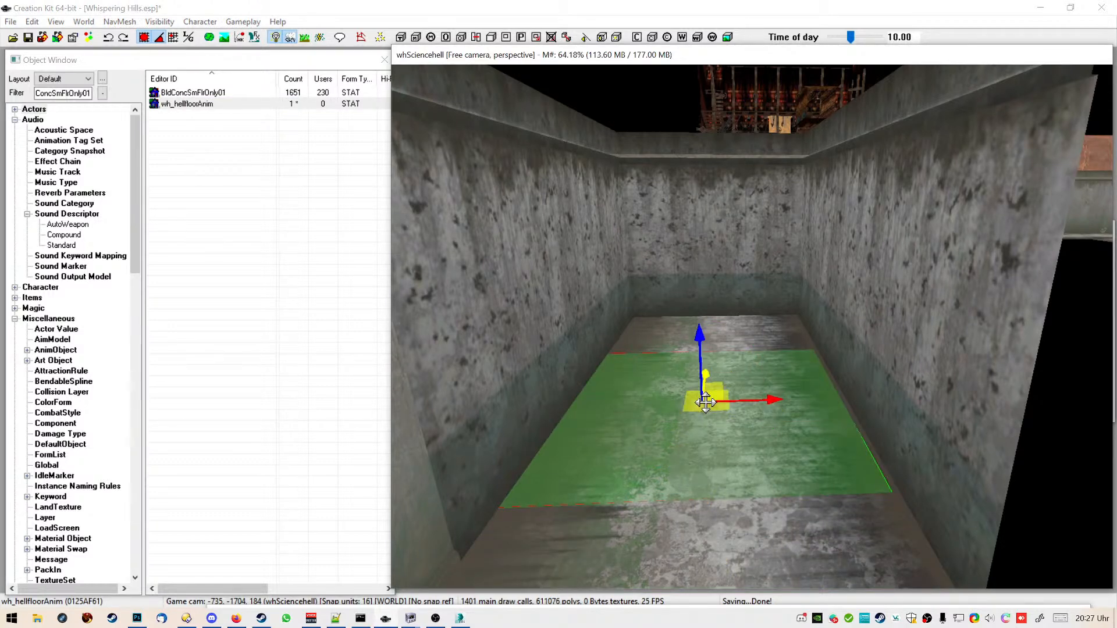
{"action": "mouse_move", "coordinate": [706, 355]}
{"action": "left_mouse_down"}
{"action": "mouse_move", "coordinate": [709, 340]}
{"action": "mouse_move", "coordinate": [709, 357]}
{"action": "left_mouse_up"}
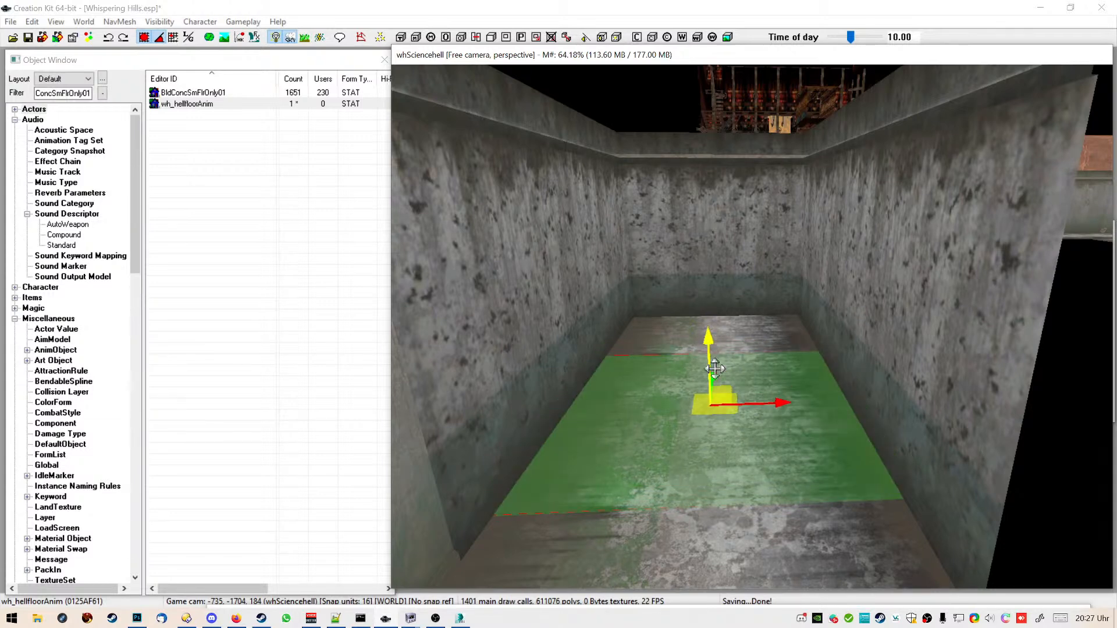
{"action": "middle_click_drag", "start_coordinate": [584, 277], "coordinate": [703, 370], "text": "shift"}
{"action": "middle_click_drag", "start_coordinate": [642, 399], "coordinate": [775, 388]}
{"action": "left_click_drag", "start_coordinate": [838, 337], "coordinate": [658, 344]}
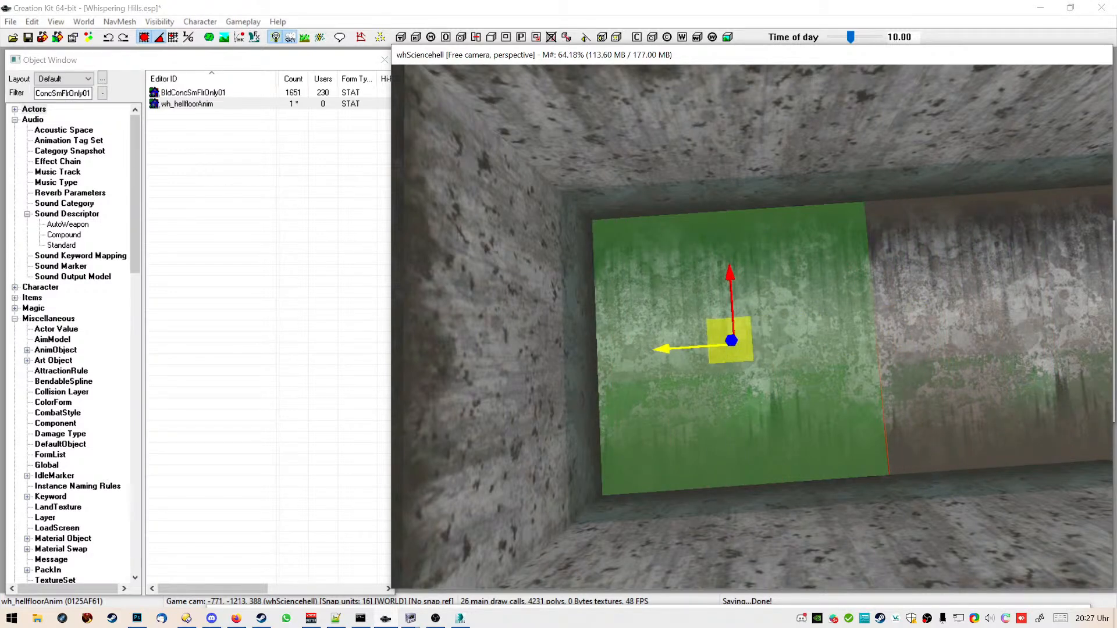
Attach the wh_self_animate_onGlobal script to the placed wh_hellfloorAnim reference and set its Globalcheck property to wh_Helltime
{"action": "double_click", "coordinate": [627, 290]}
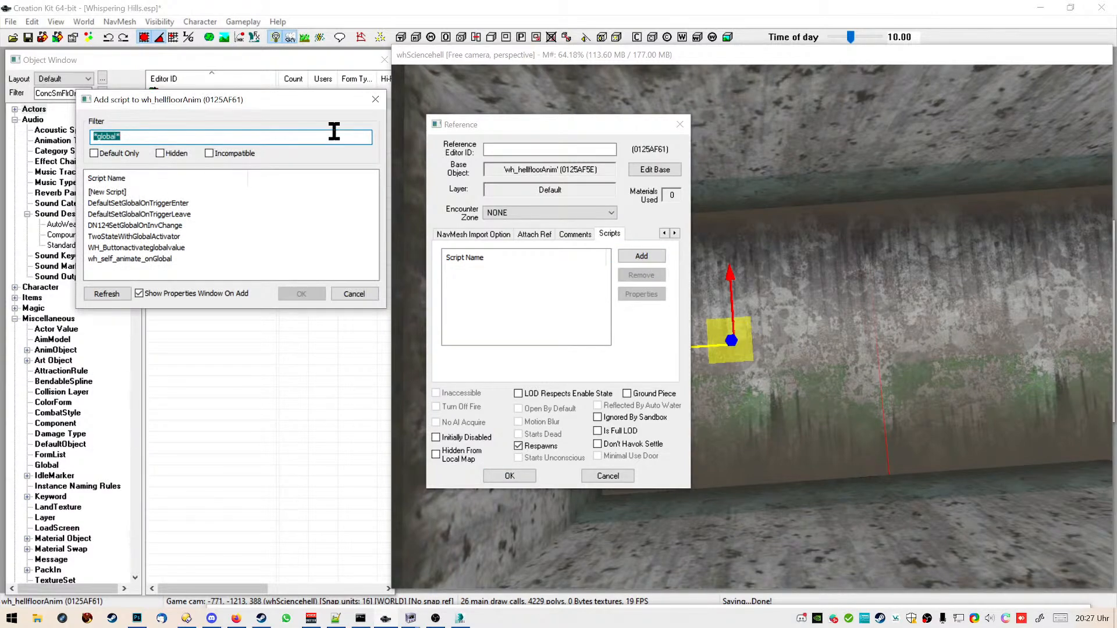
{"action": "double_click", "coordinate": [192, 259]}
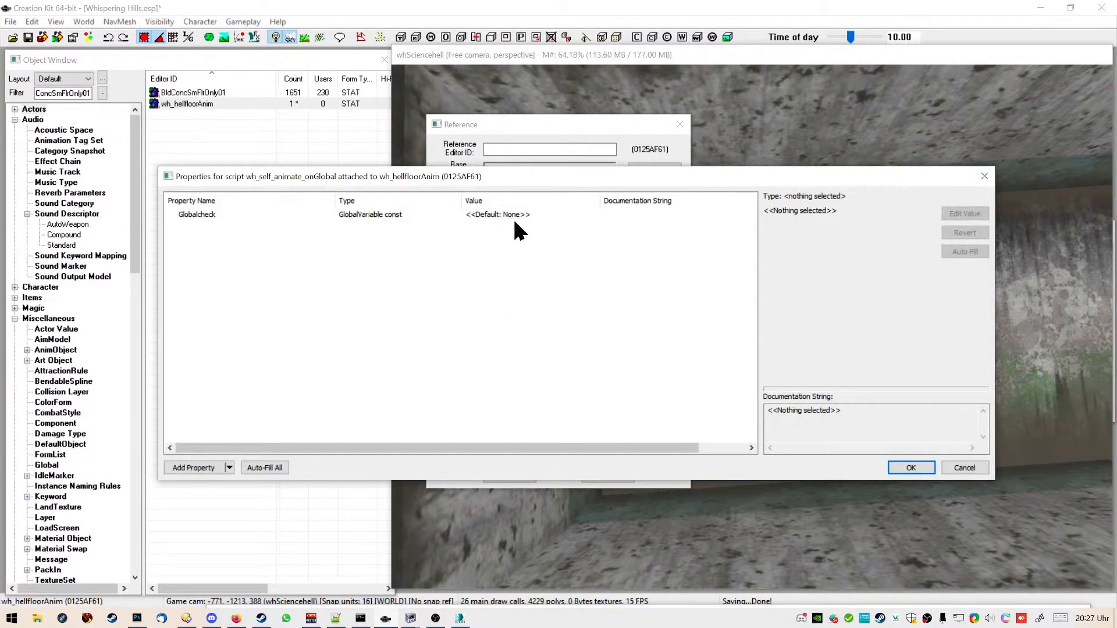
{"action": "left_click", "coordinate": [576, 216]}
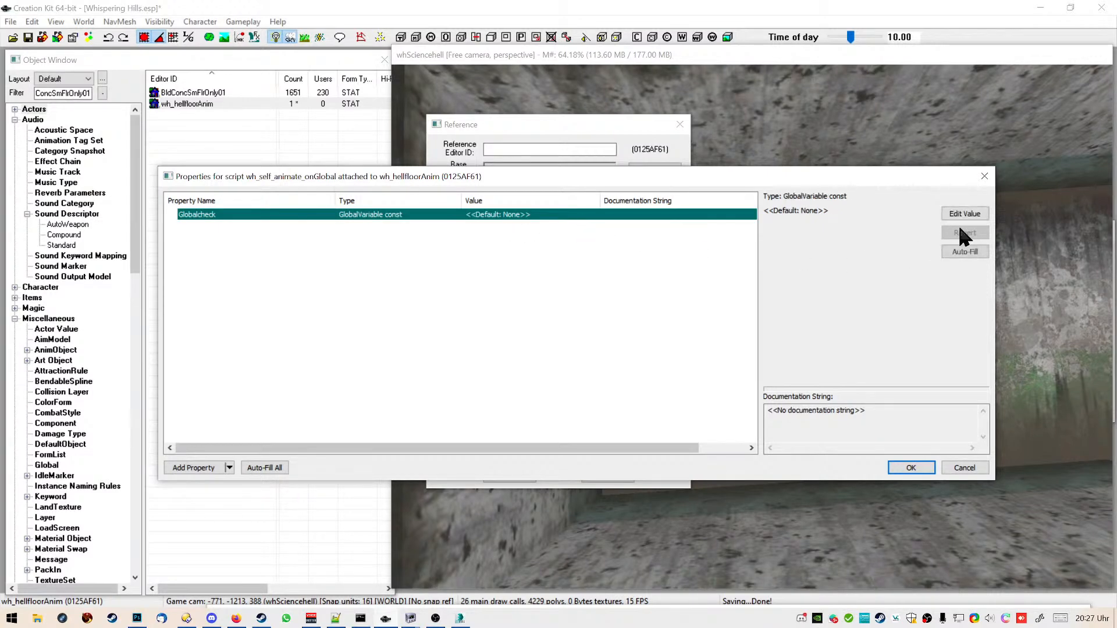
{"action": "left_click", "coordinate": [962, 214]}
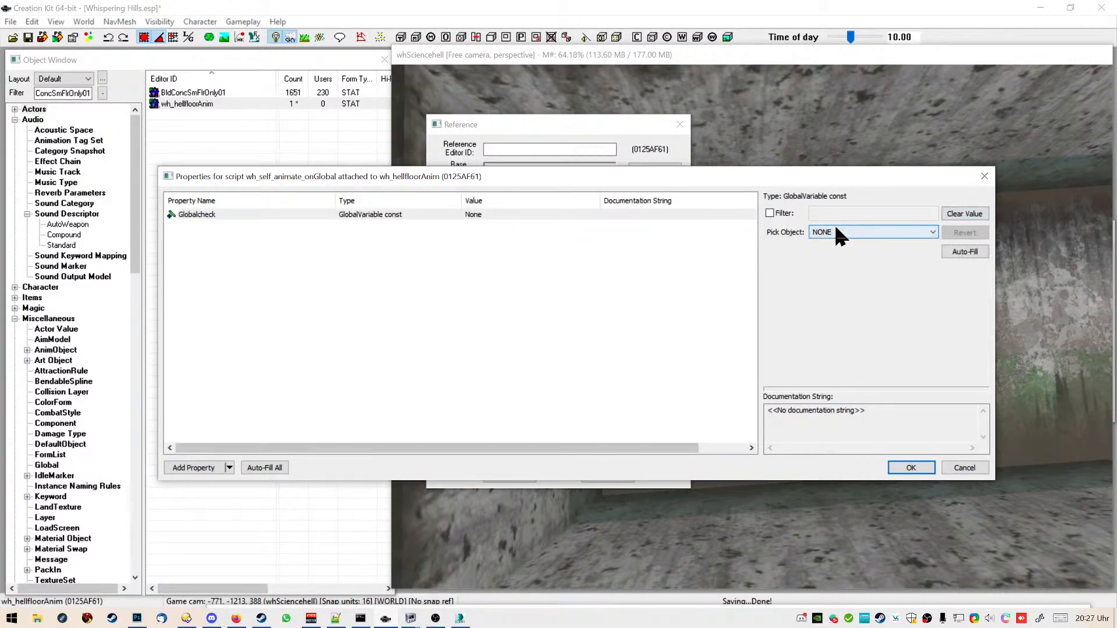
{"action": "left_click", "coordinate": [839, 233]}
{"action": "scroll", "coordinate": [885, 361], "scroll_direction": "down", "scroll_amount": 5}
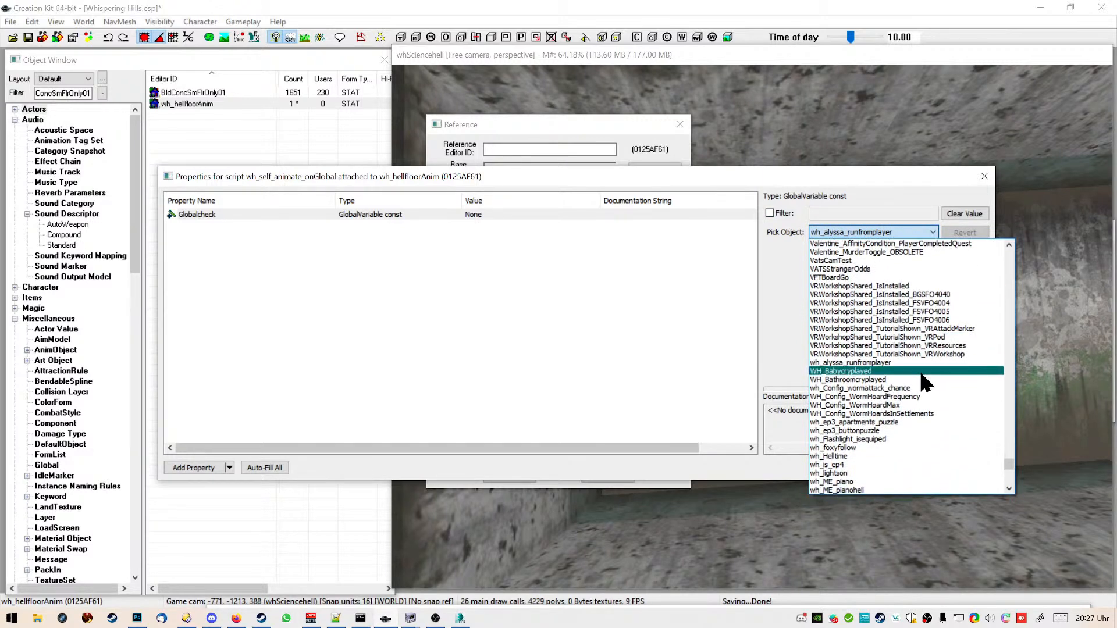
{"action": "left_click", "coordinate": [883, 456]}
{"action": "left_click", "coordinate": [909, 469]}
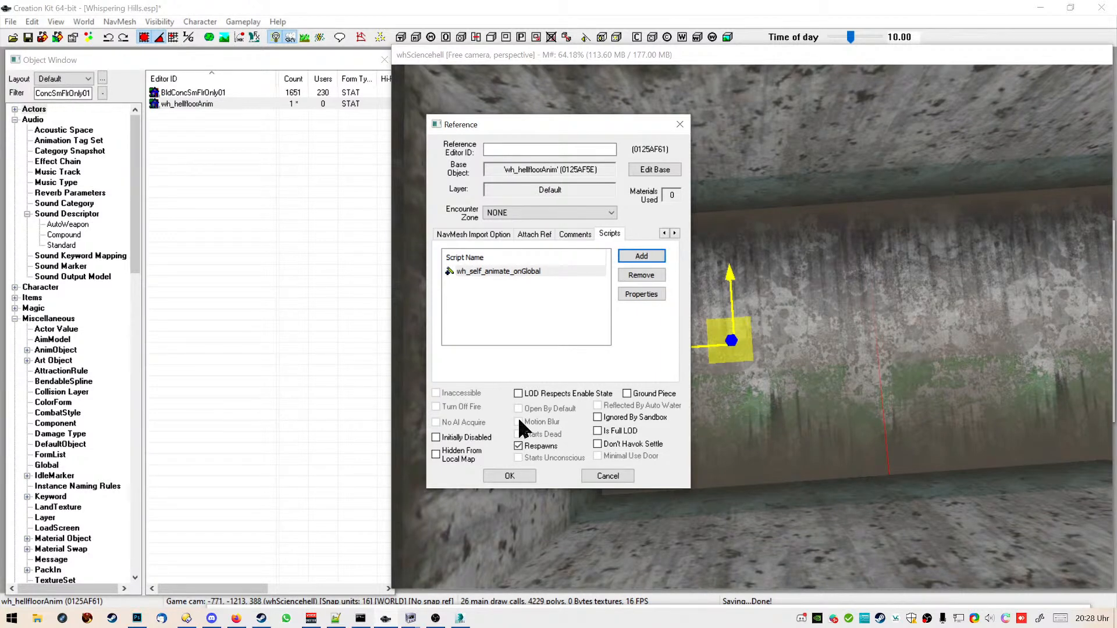
{"action": "left_click", "coordinate": [515, 476]}
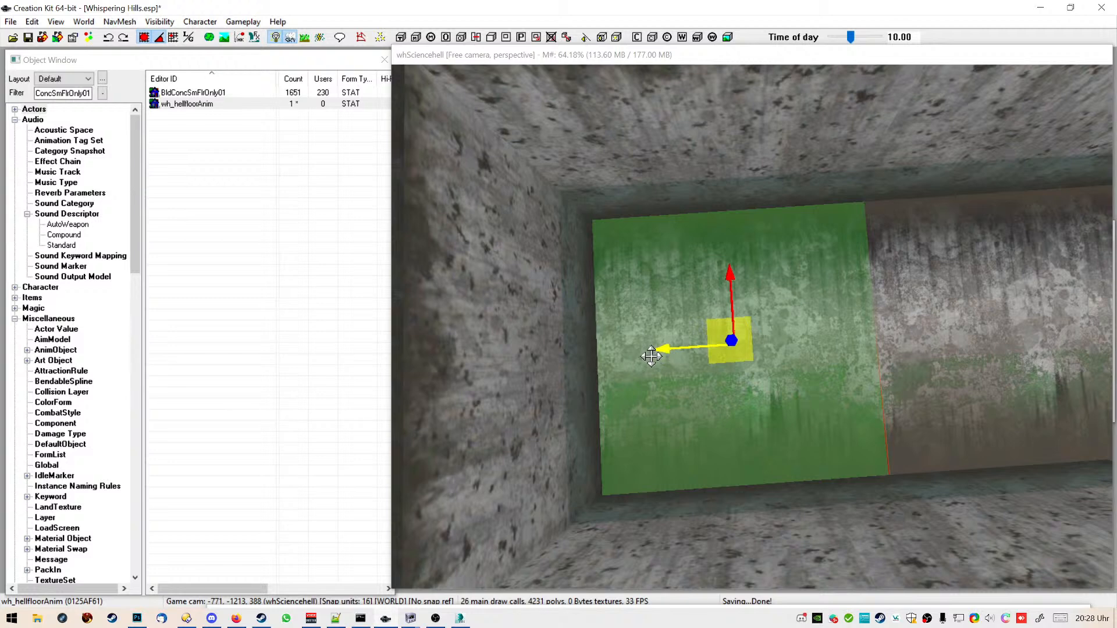
Nudge wh_hellfloorAnim on the corridor floor and select both neighbouring BldConcSmFlrOnly01 floor tiles together
{"action": "left_click_drag", "start_coordinate": [668, 347], "coordinate": [627, 332]}
{"action": "left_click", "coordinate": [731, 351]}
{"action": "middle_click_drag", "start_coordinate": [729, 344], "coordinate": [669, 302], "text": "shift"}
{"action": "left_click", "coordinate": [672, 264]}
{"action": "middle_click_drag", "start_coordinate": [736, 276], "coordinate": [582, 320], "text": "shift"}
{"action": "left_click", "coordinate": [622, 255]}
{"action": "left_click", "coordinate": [621, 407]}
{"action": "left_click", "coordinate": [602, 368]}
{"action": "left_click", "coordinate": [621, 405], "text": "ctrl"}
{"action": "middle_click_drag", "start_coordinate": [616, 399], "coordinate": [563, 312], "text": "shift"}
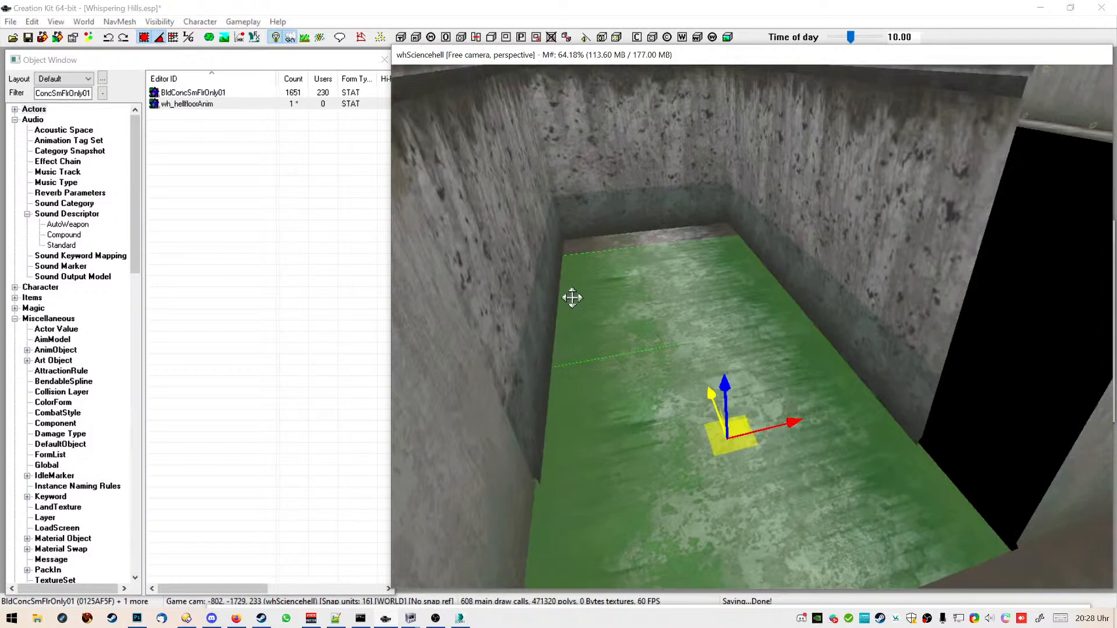
Clear the selection, select only the far BldConcSmFlrOnly01 floor tile and shift the render window aside
{"action": "left_click", "coordinate": [605, 244]}
{"action": "key", "text": "d"}
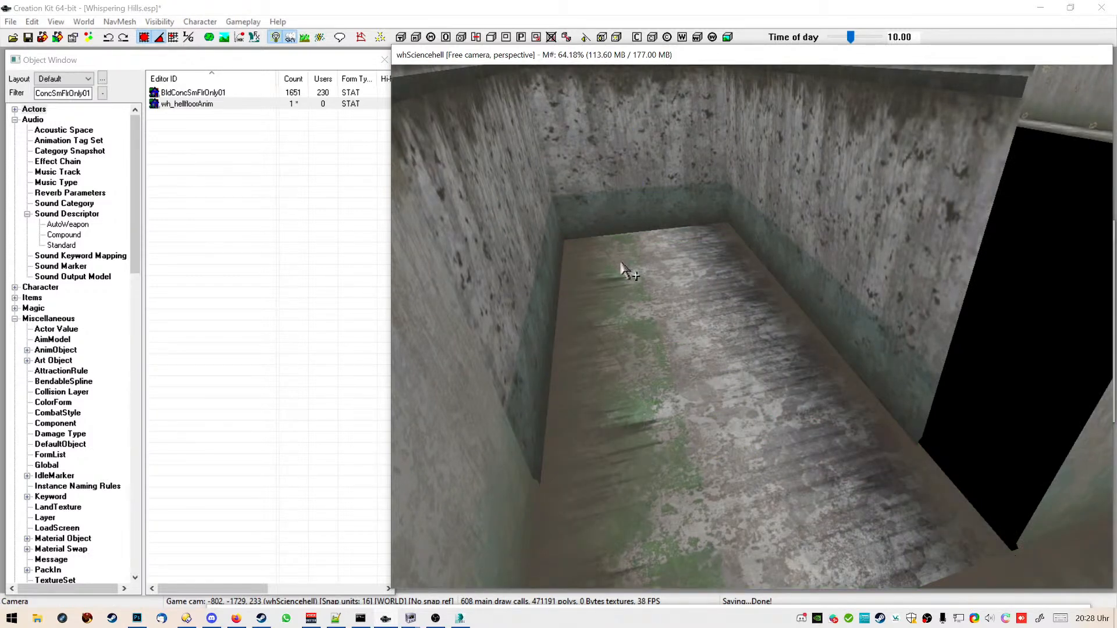
{"action": "left_click", "coordinate": [624, 269]}
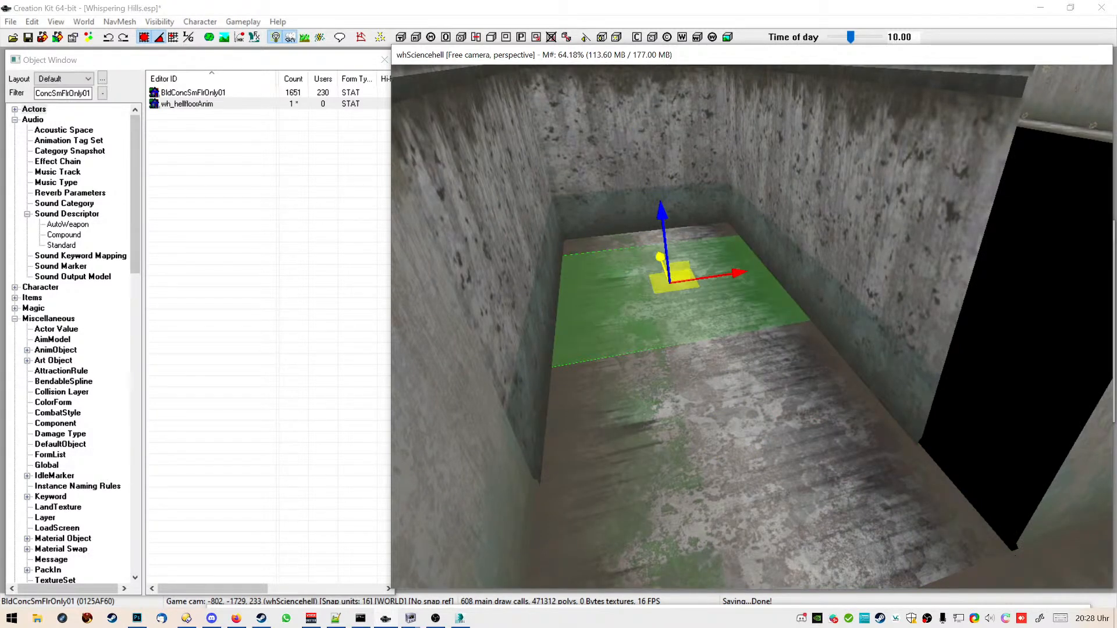
{"action": "left_click_drag", "start_coordinate": [451, 58], "coordinate": [438, 73]}
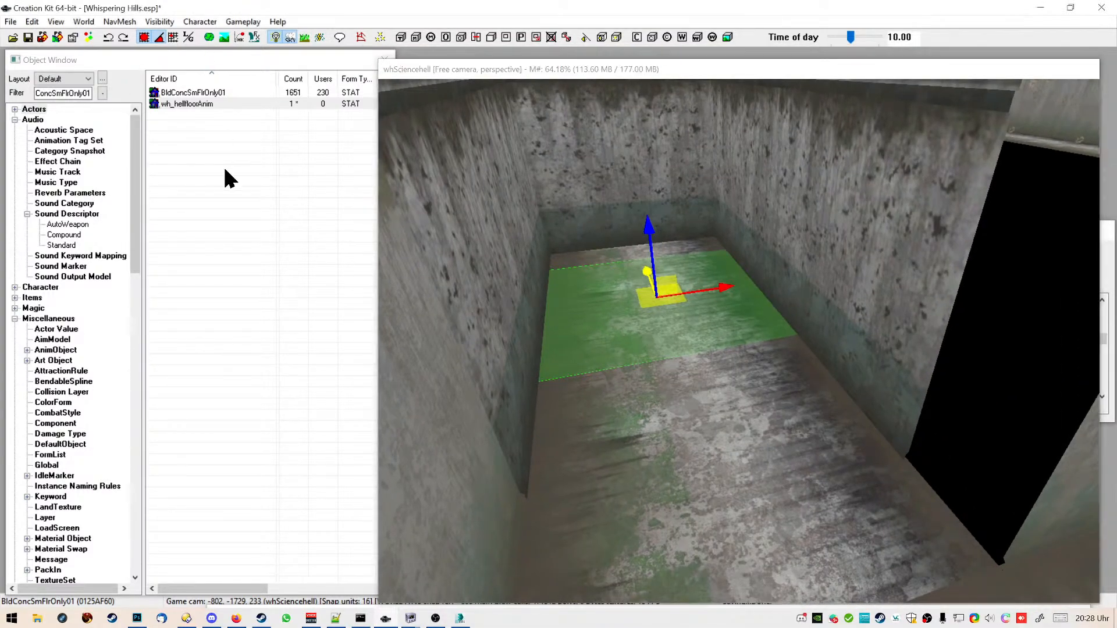
Reopen and enlarge the Cell View window, and filter the whSciencehell objects by wh_h
{"action": "mouse_move", "coordinate": [161, 57]}
{"action": "left_mouse_down"}
{"action": "mouse_move", "coordinate": [229, 151]}
{"action": "mouse_move", "coordinate": [250, 85]}
{"action": "mouse_move", "coordinate": [167, 42]}
{"action": "mouse_move", "coordinate": [163, 51]}
{"action": "left_mouse_up"}
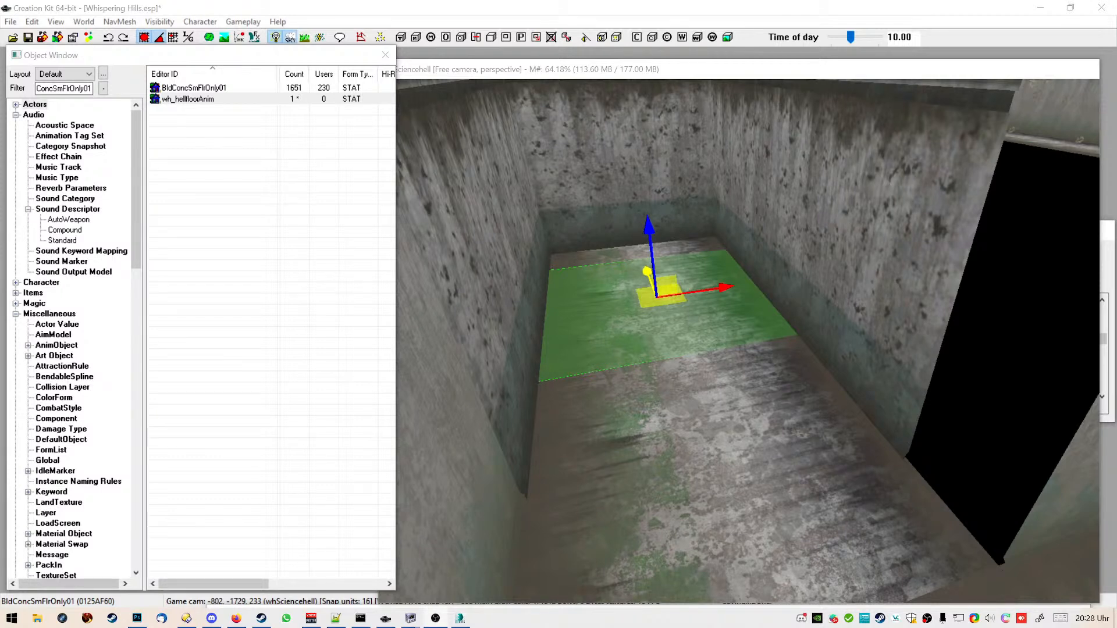
{"action": "left_click", "coordinate": [56, 21]}
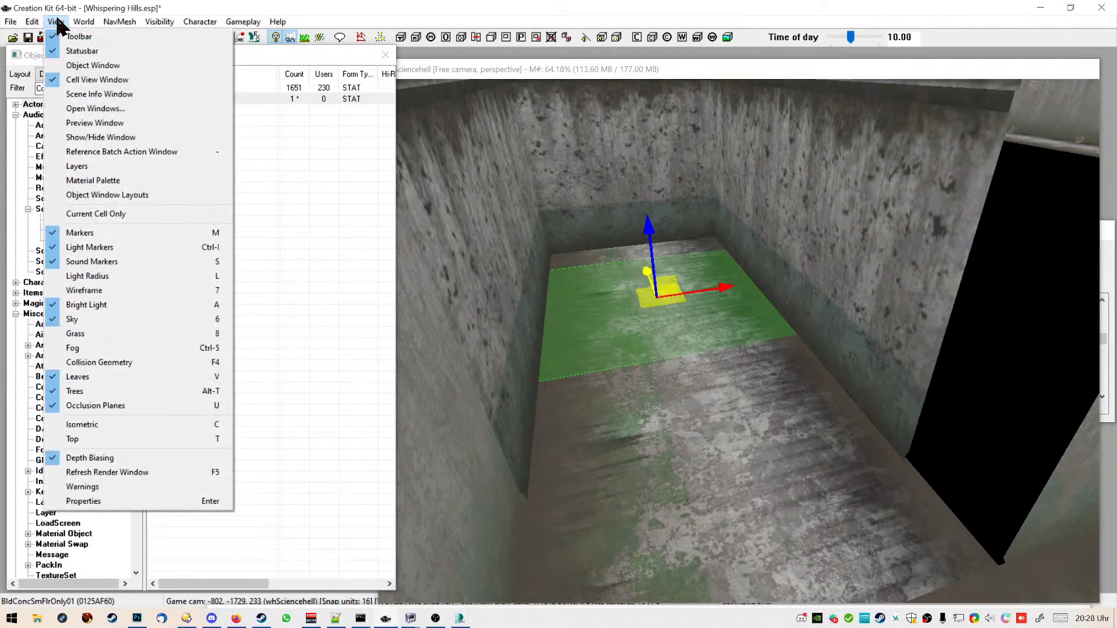
{"action": "left_click", "coordinate": [76, 80]}
{"action": "left_click", "coordinate": [58, 22]}
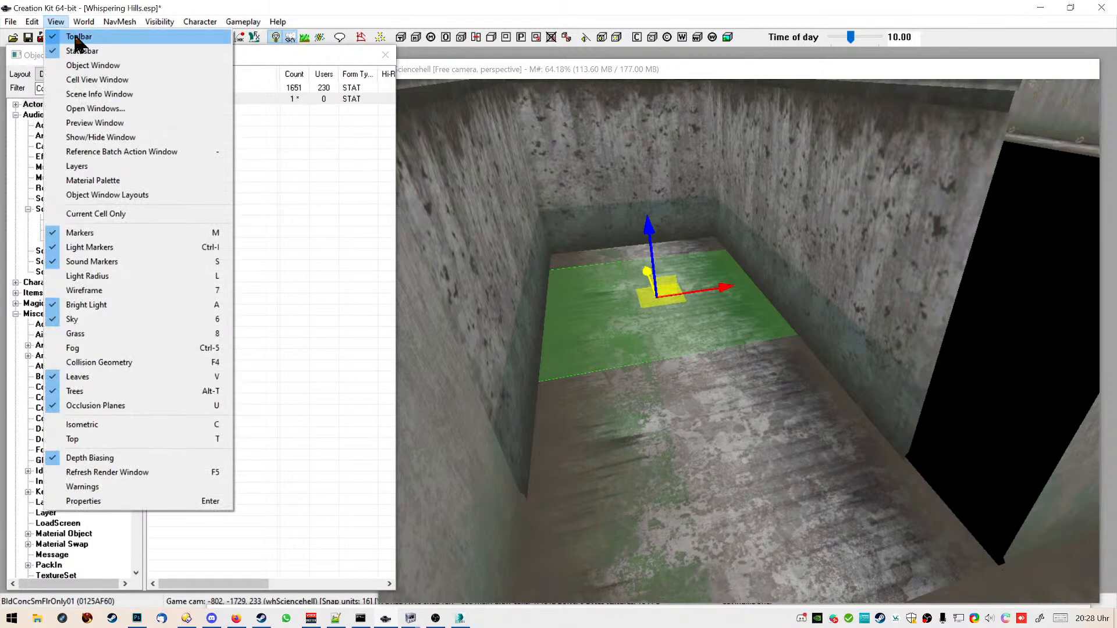
{"action": "left_click", "coordinate": [118, 72]}
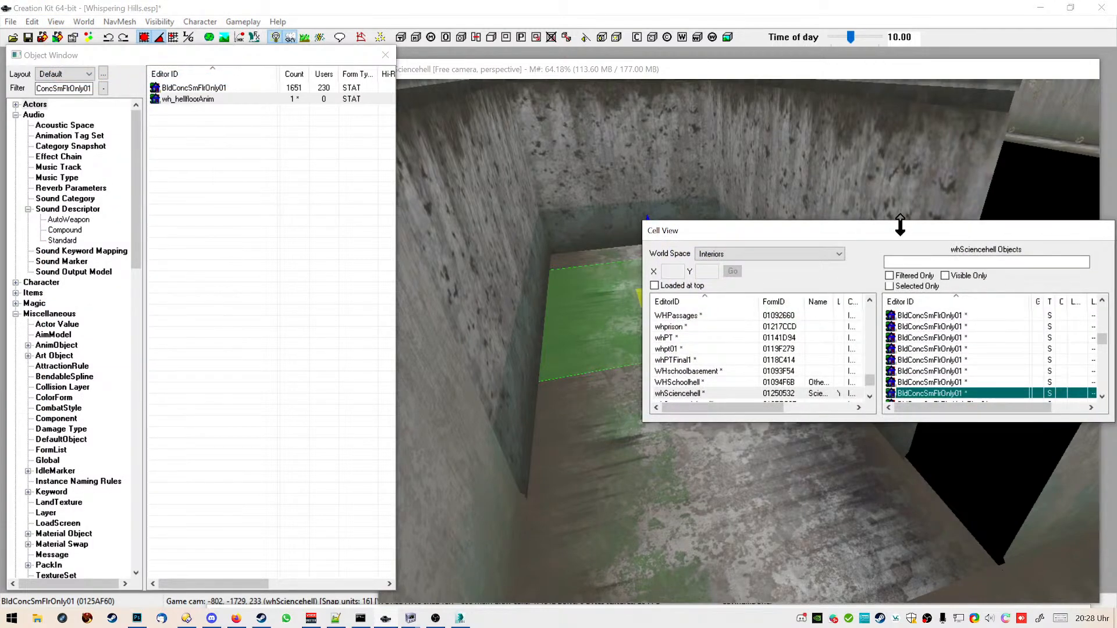
{"action": "left_click_drag", "start_coordinate": [900, 224], "coordinate": [900, 146]}
{"action": "left_click", "coordinate": [959, 183]}
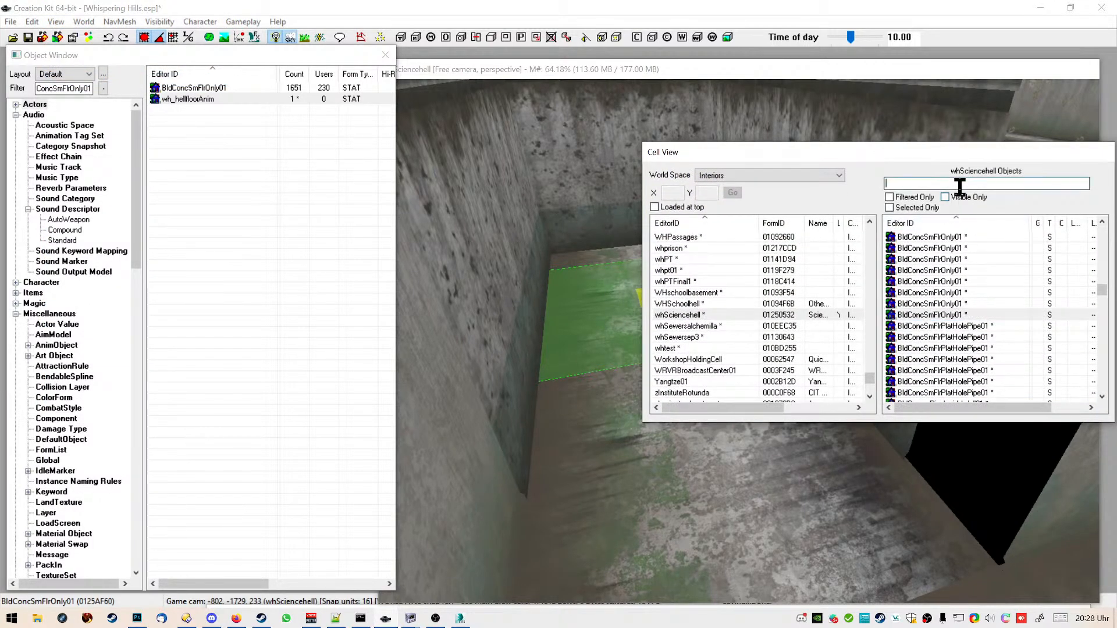
{"action": "type", "text": "wh_h"}
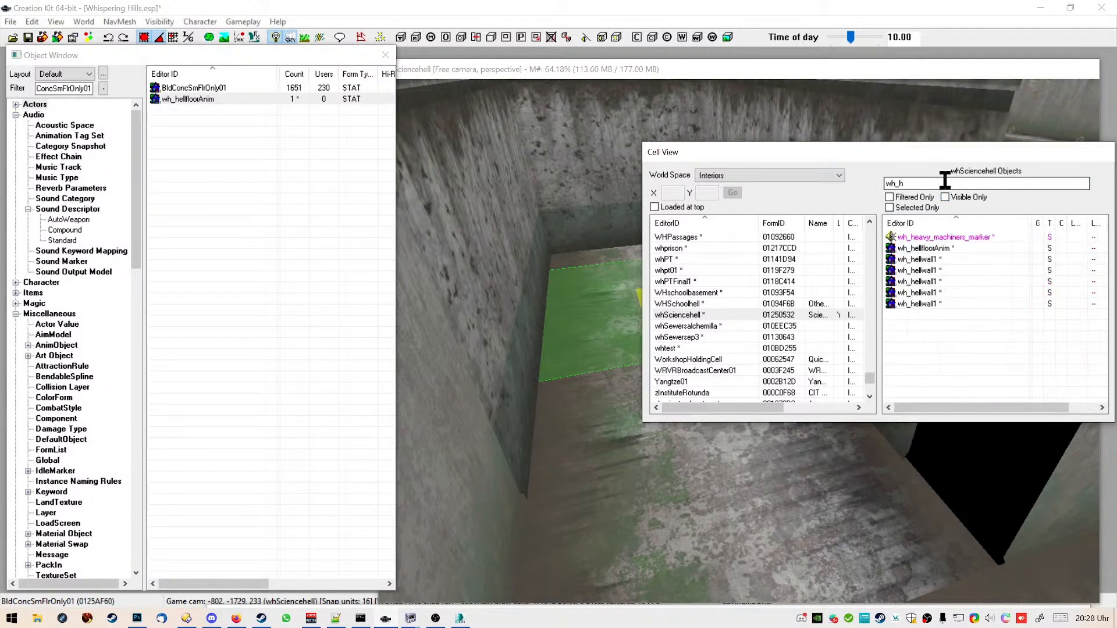
Jump to the placed wh_hellfloorAnim reference and open its properties to check the attached script
{"action": "left_click", "coordinate": [976, 248]}
{"action": "double_click", "coordinate": [977, 248]}
{"action": "left_click_drag", "start_coordinate": [870, 146], "coordinate": [208, 132]}
{"action": "double_click", "coordinate": [703, 361]}
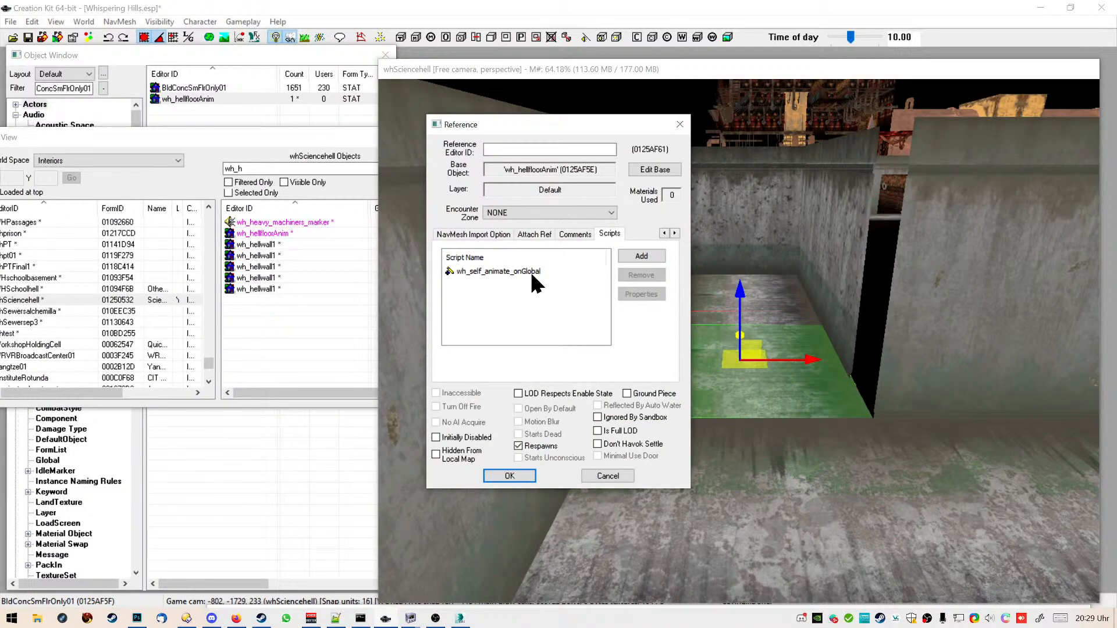
{"action": "left_click", "coordinate": [680, 124]}
Try to slide the near BldConcSmFlrOnly01 floor tile along the corridor toward the end wall
{"action": "middle_click_drag", "start_coordinate": [740, 314], "coordinate": [839, 382]}
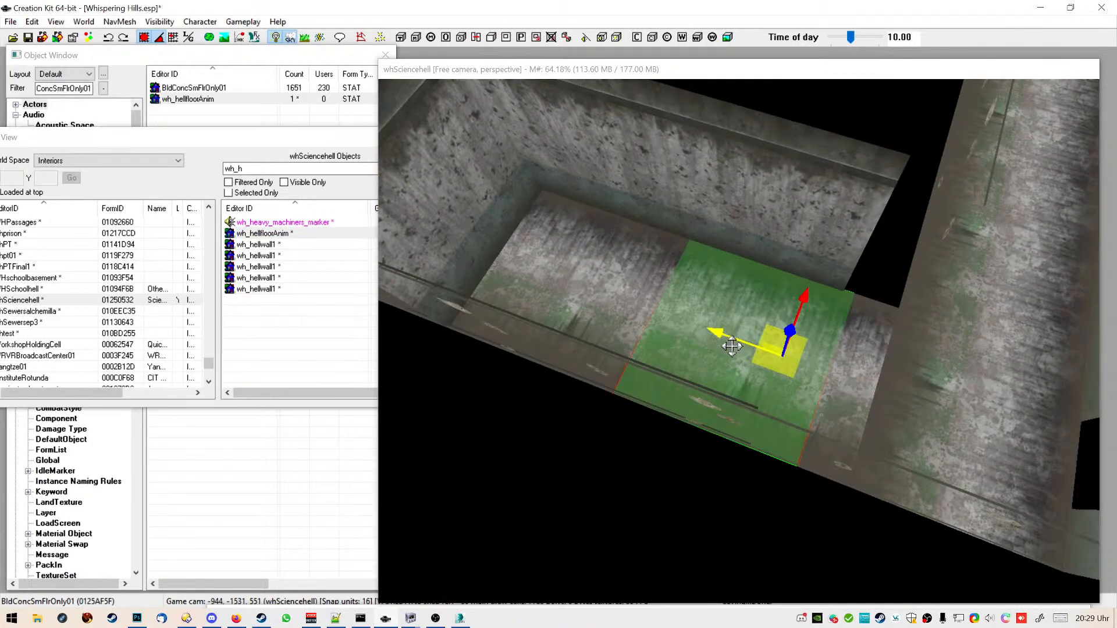
{"action": "left_click_drag", "start_coordinate": [724, 336], "coordinate": [519, 284]}
{"action": "left_click", "coordinate": [256, 306]}
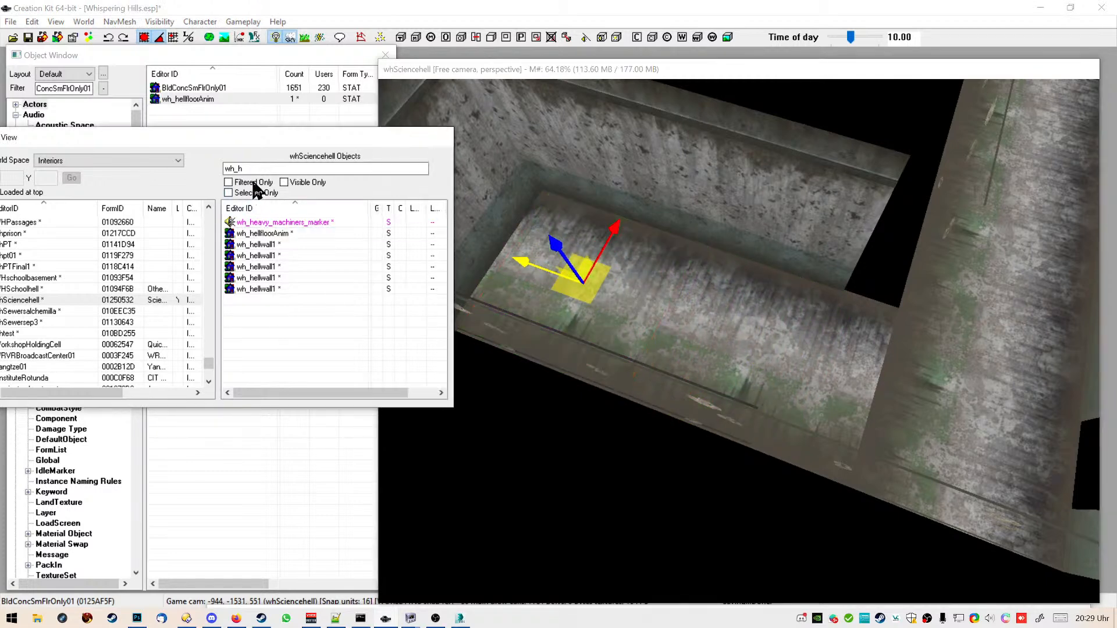
Check where wh_hellfloorAnim lies among the corridor's floor and wall pieces by locating it from the whSciencehell object list
{"action": "left_click", "coordinate": [294, 233]}
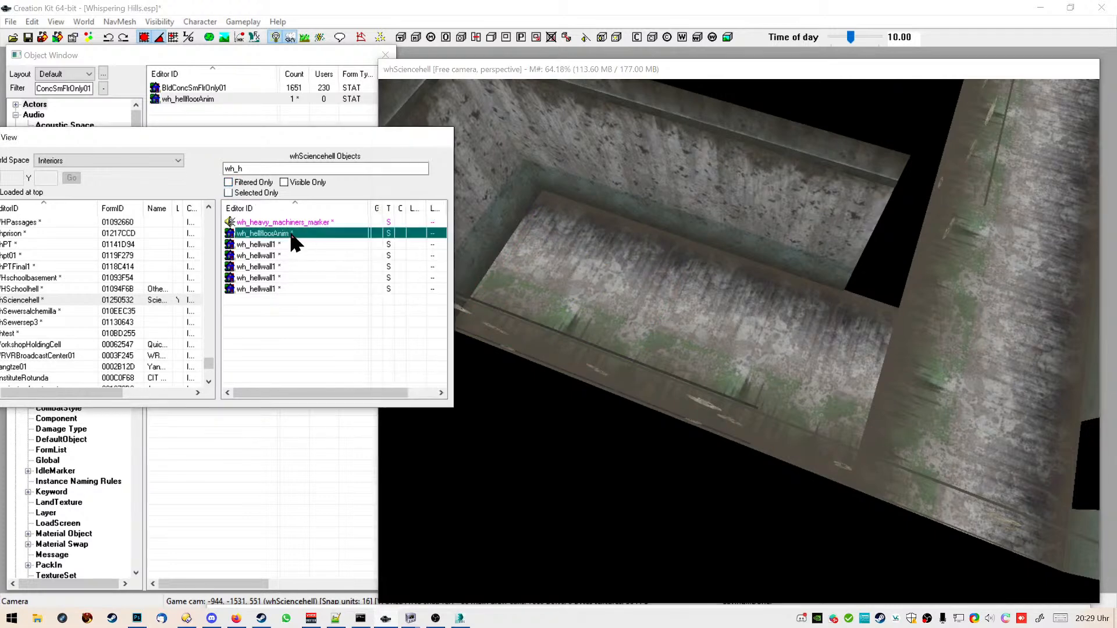
{"action": "right_click", "coordinate": [294, 233]}
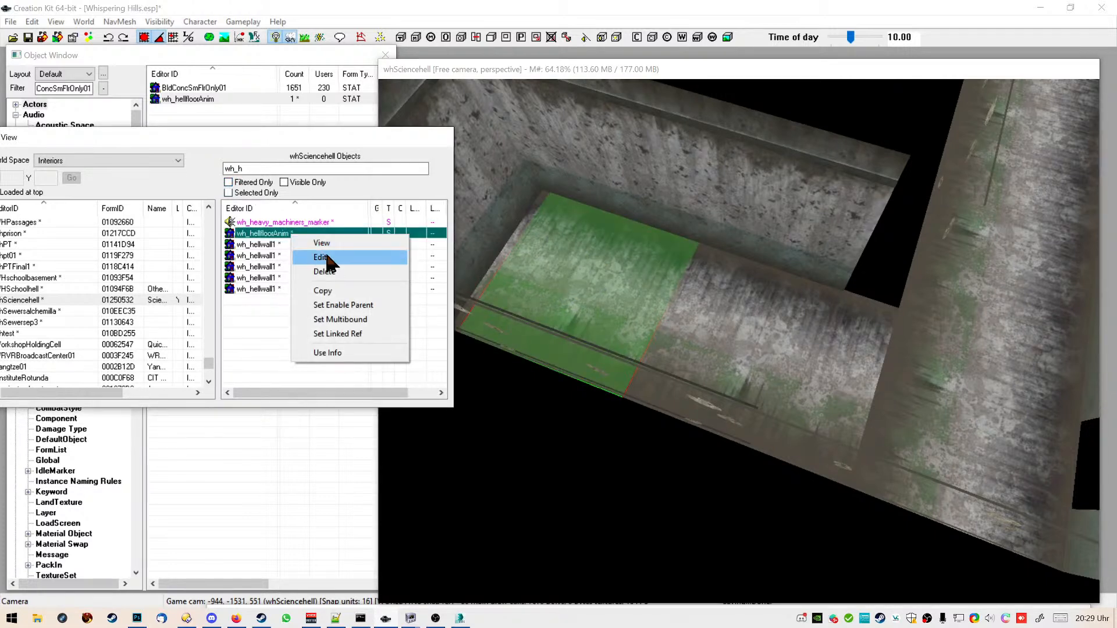
{"action": "left_click", "coordinate": [322, 244]}
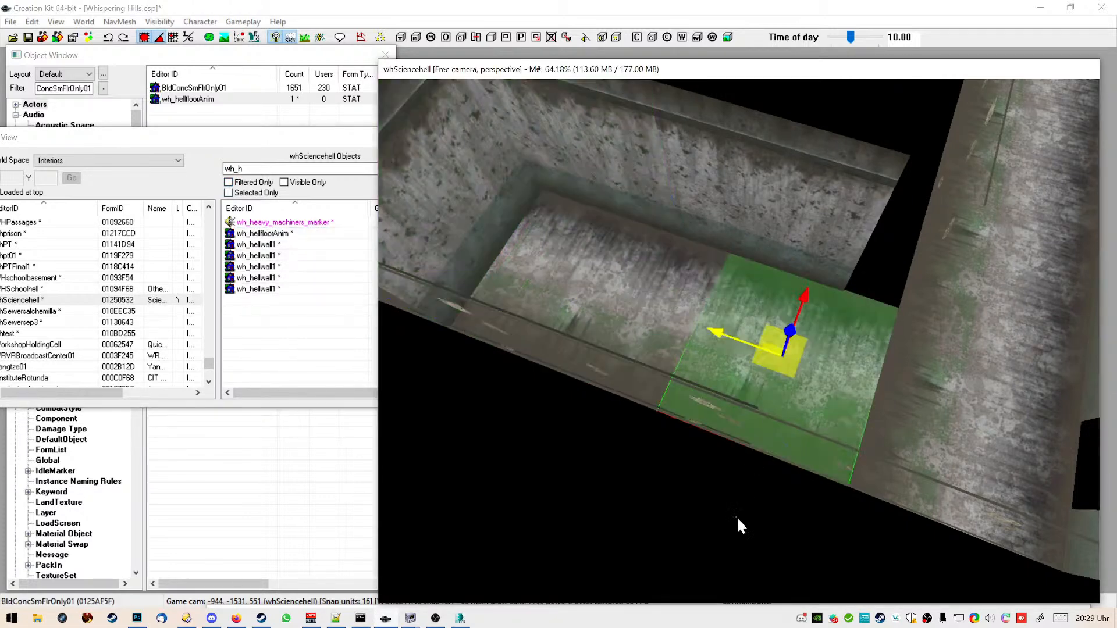
{"action": "left_click_drag", "start_coordinate": [736, 516], "coordinate": [556, 320]}
{"action": "left_click_drag", "start_coordinate": [814, 513], "coordinate": [493, 186]}
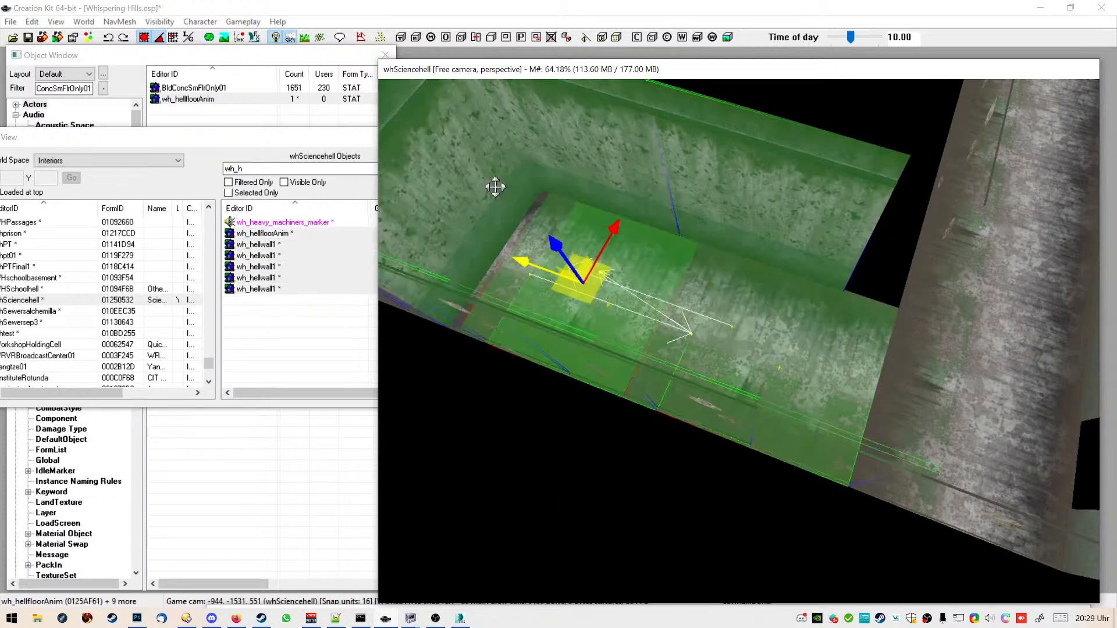
{"action": "middle_click_drag", "start_coordinate": [561, 308], "coordinate": [616, 401], "text": "shift"}
{"action": "left_click", "coordinate": [701, 492]}
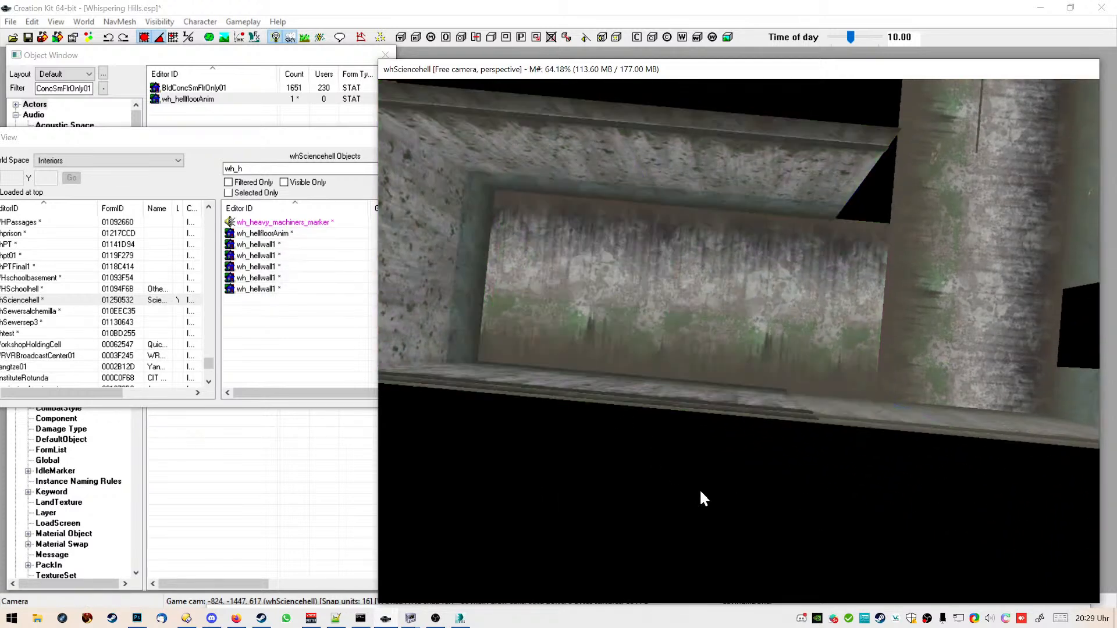
{"action": "left_click", "coordinate": [594, 310]}
{"action": "double_click", "coordinate": [289, 236]}
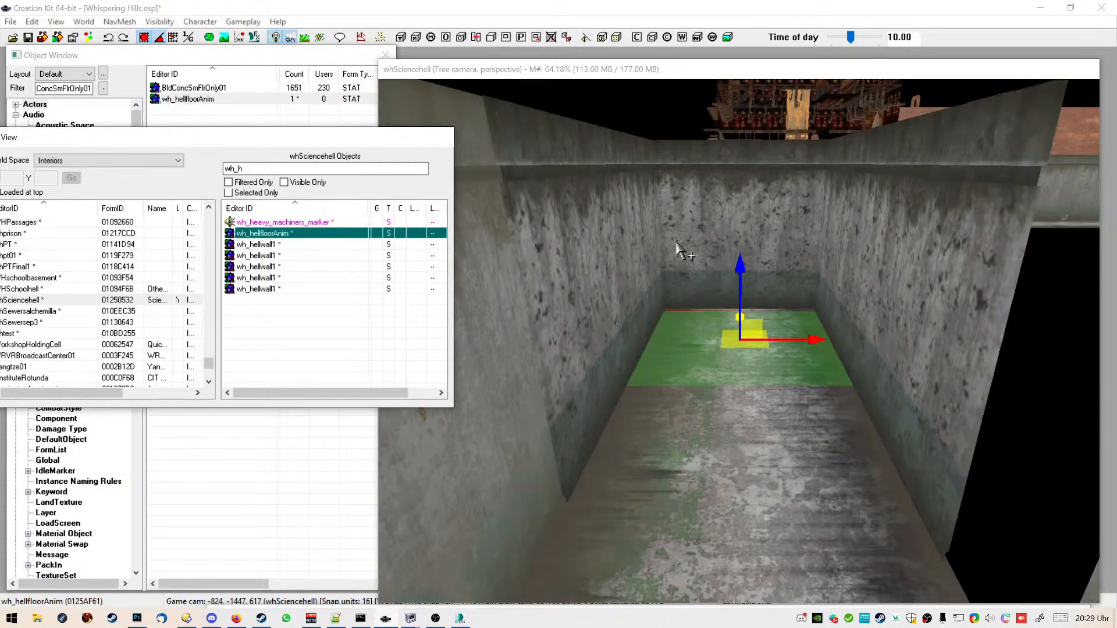
Copy the wh_hellfloorAnim reference at the end wall and paste a second instance on the corridor floor beside it
{"action": "left_click", "coordinate": [783, 362]}
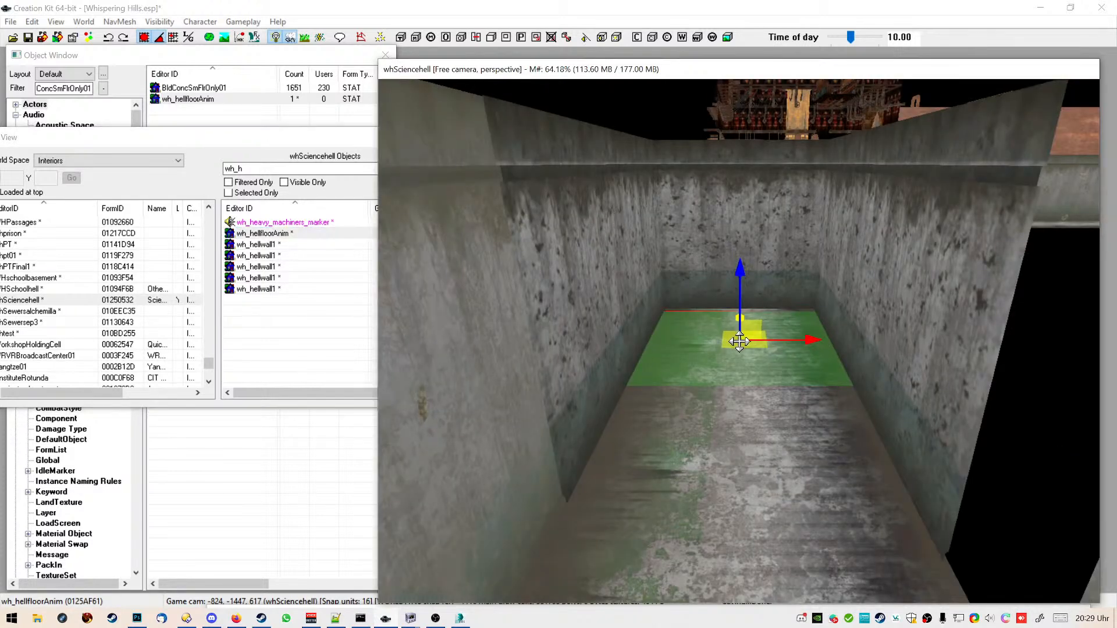
{"action": "left_click", "coordinate": [263, 233]}
{"action": "left_click", "coordinate": [211, 99]}
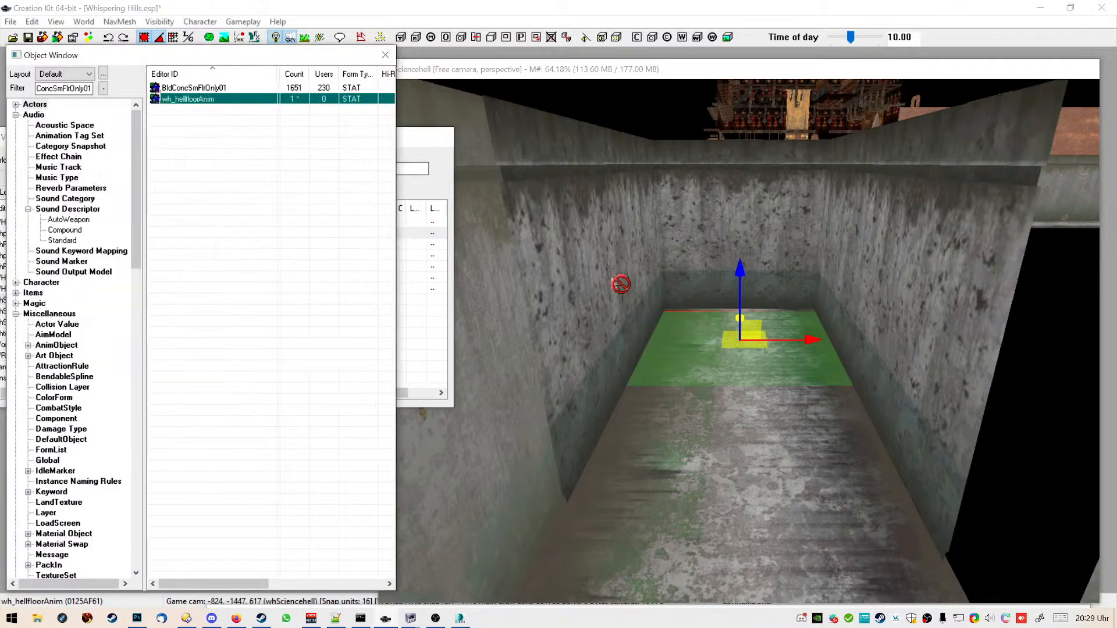
{"action": "right_click", "coordinate": [692, 344]}
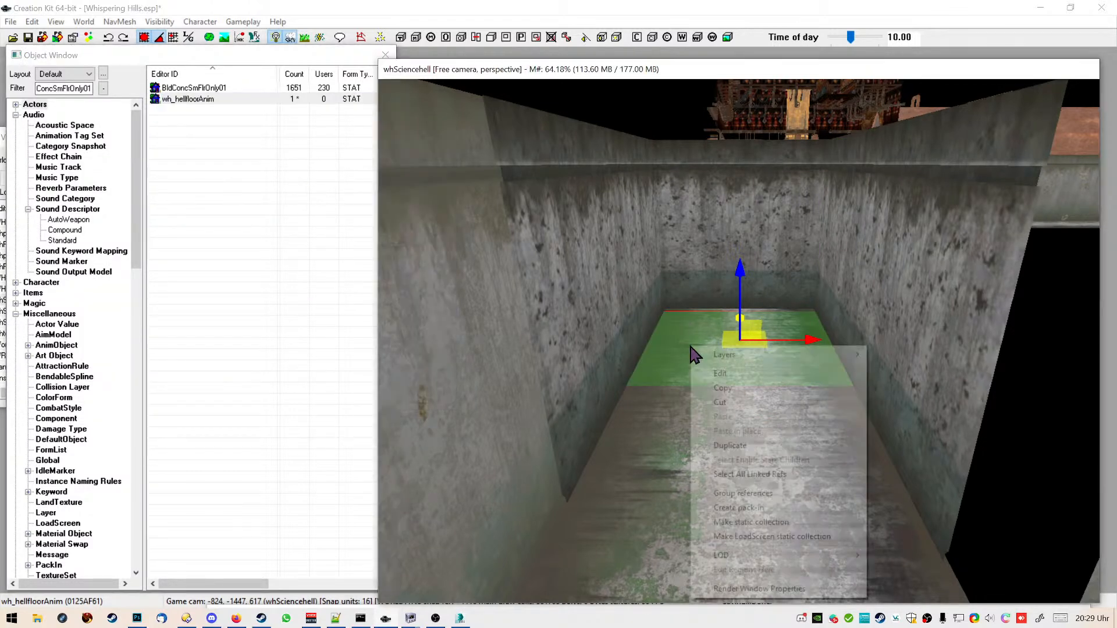
{"action": "left_click", "coordinate": [763, 384]}
{"action": "right_click", "coordinate": [687, 414]}
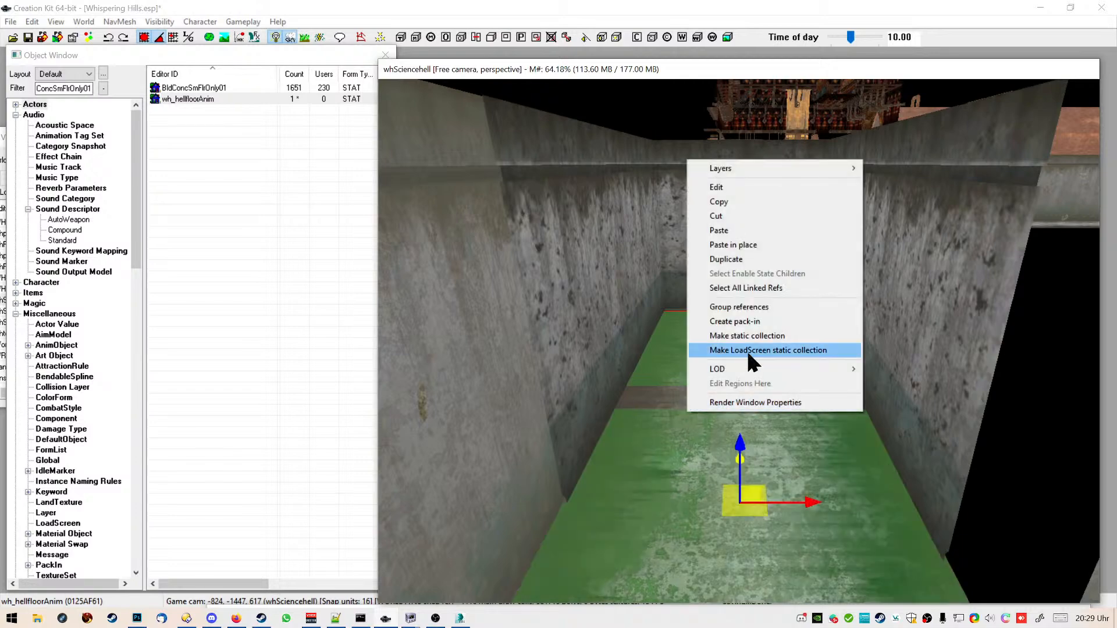
{"action": "left_click", "coordinate": [745, 224]}
{"action": "left_click_drag", "start_coordinate": [755, 298], "coordinate": [808, 314]}
{"action": "middle_click_drag", "start_coordinate": [764, 432], "coordinate": [248, 176], "text": "shift"}
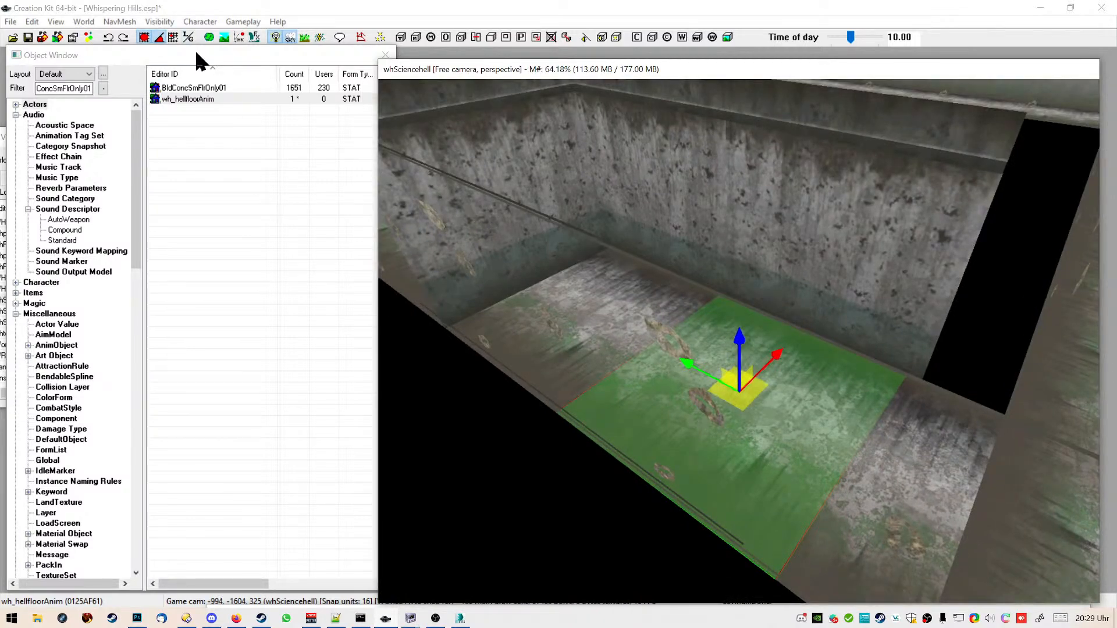
Move the Object Window out of the way and highlight both wh_hellfloorAnim references from the cell's object list
{"action": "left_click_drag", "start_coordinate": [195, 51], "coordinate": [209, 240]}
{"action": "left_click", "coordinate": [240, 138]}
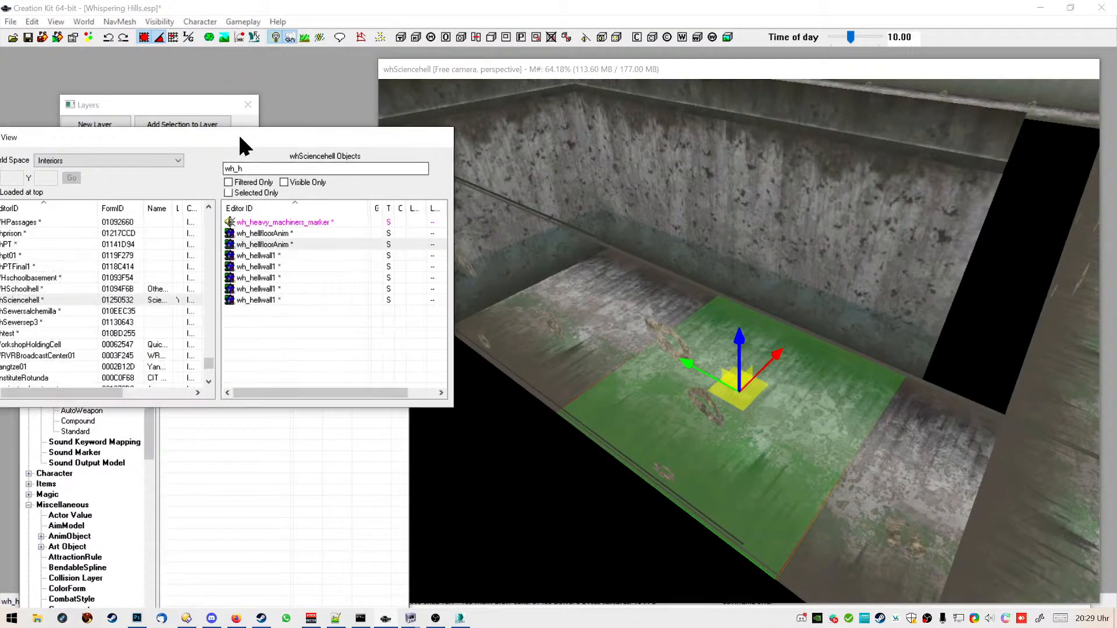
{"action": "left_click", "coordinate": [282, 236], "text": "ctrl"}
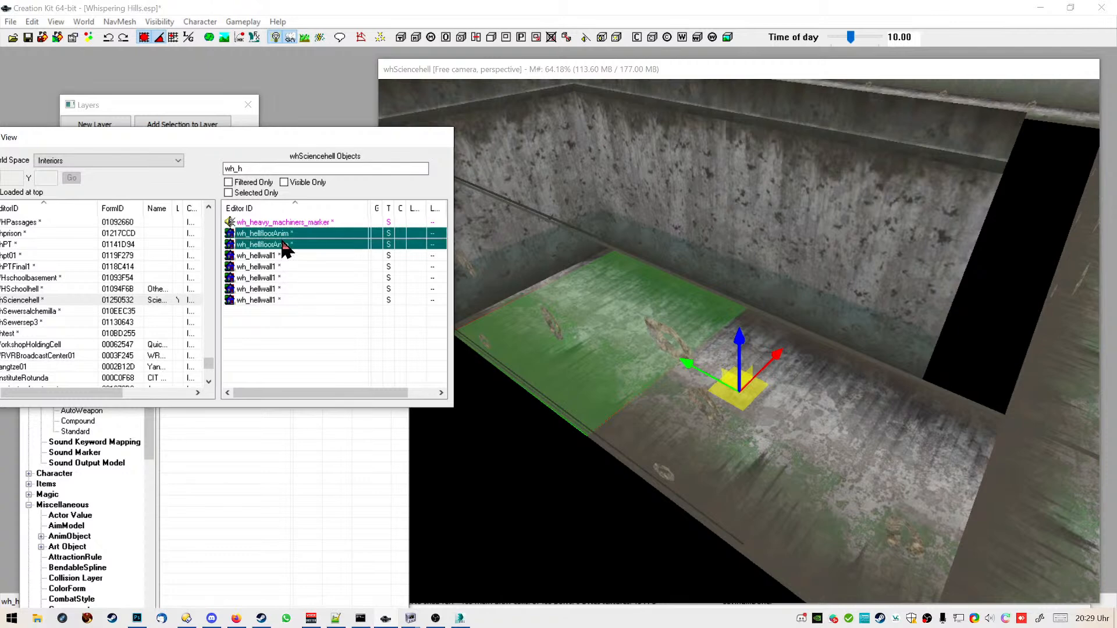
{"action": "left_click", "coordinate": [618, 468]}
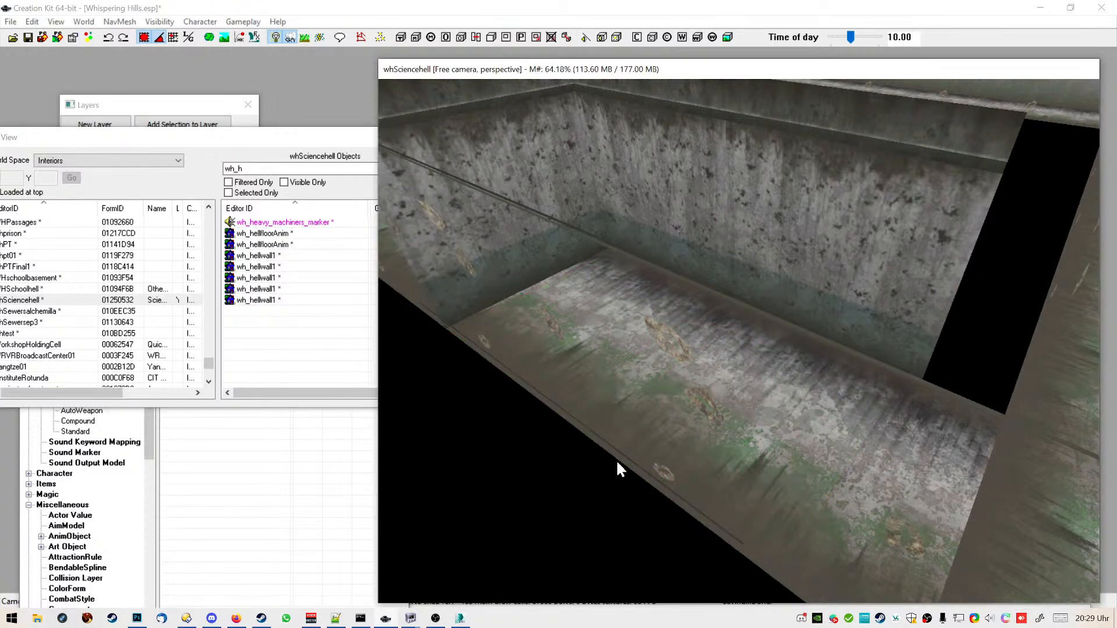
Try to shift the second wh_hellfloorAnim and the far BldConcSmFlrOnly01 tile along the corridor floor
{"action": "left_click", "coordinate": [696, 435]}
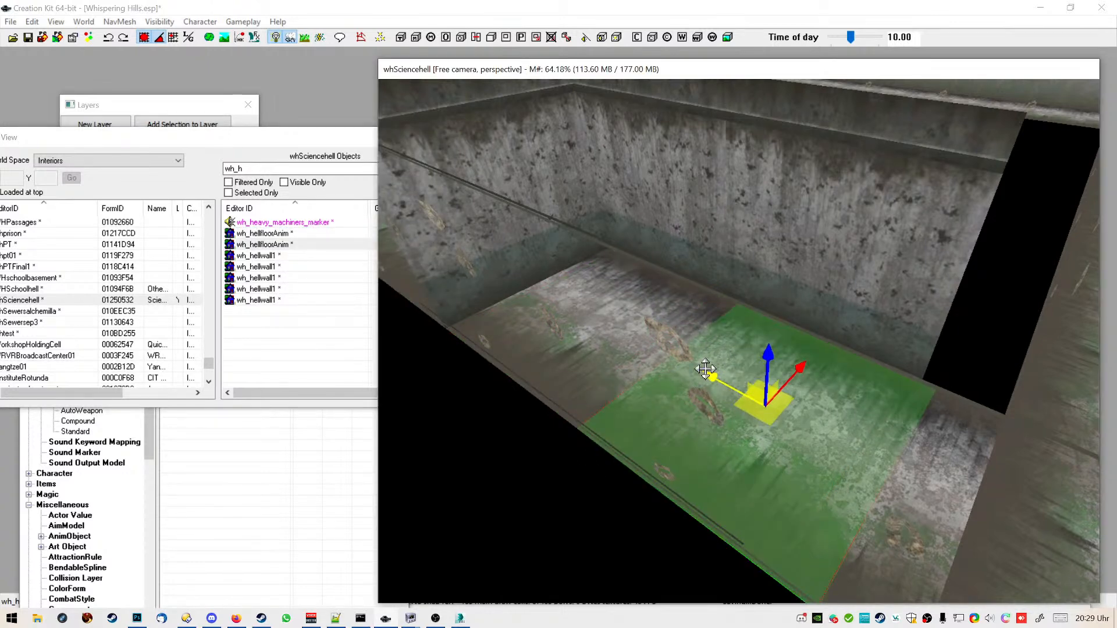
{"action": "left_click_drag", "start_coordinate": [711, 370], "coordinate": [573, 338]}
{"action": "left_click", "coordinate": [279, 250]}
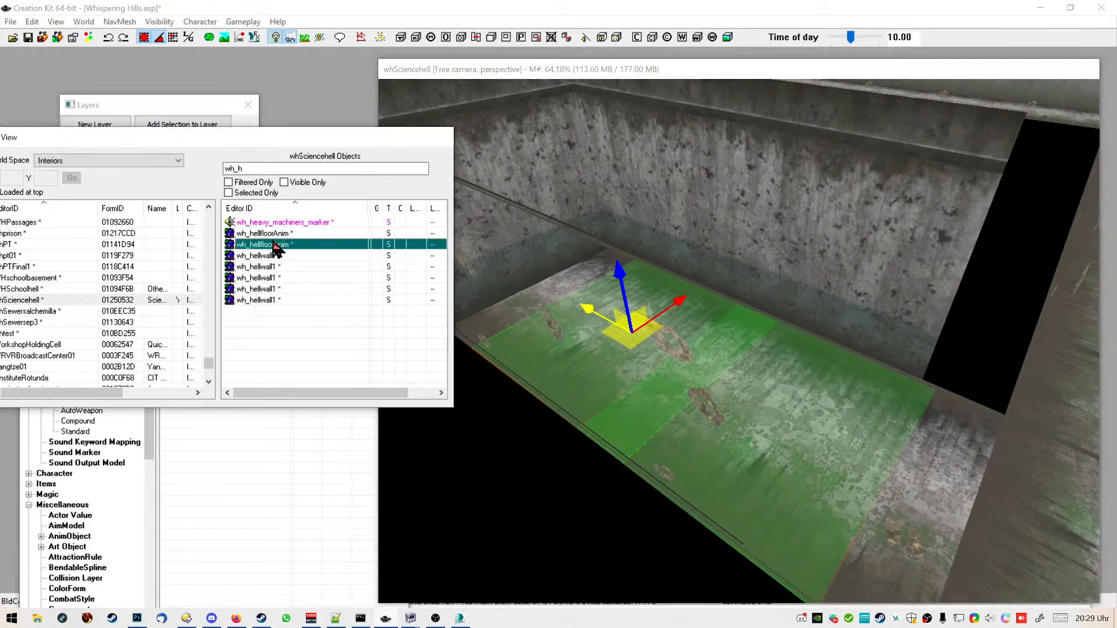
{"action": "left_click", "coordinate": [489, 441]}
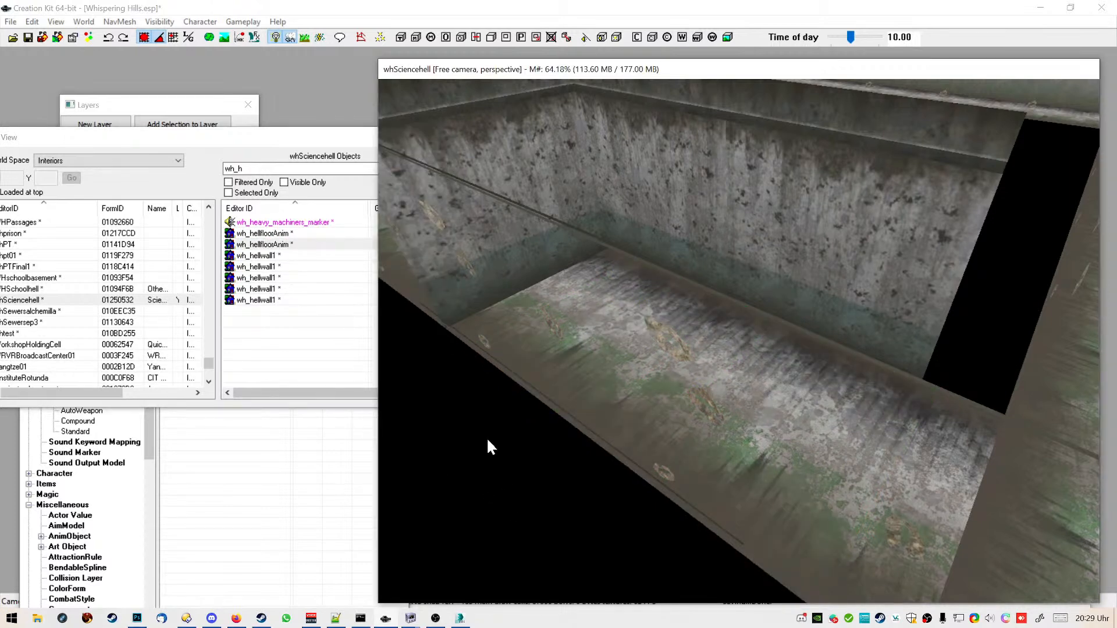
Compare the positions of both wh_hellfloorAnim references with the BldConcSmFlrOnly01 tiles by highlighting and selecting them individually
{"action": "left_click", "coordinate": [273, 246]}
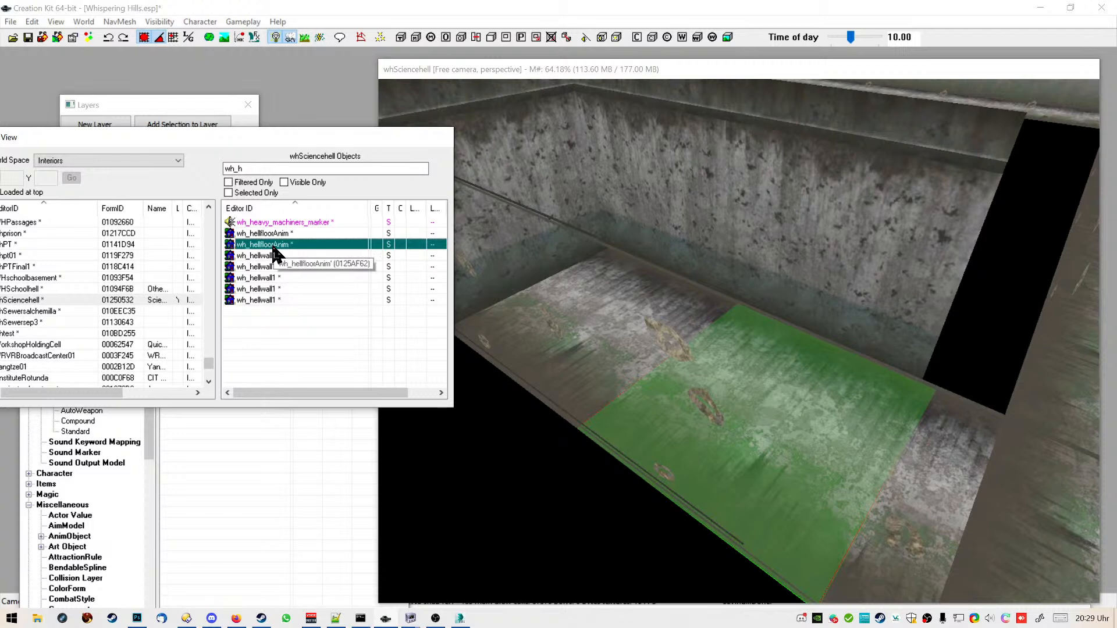
{"action": "left_click", "coordinate": [273, 233], "text": "ctrl"}
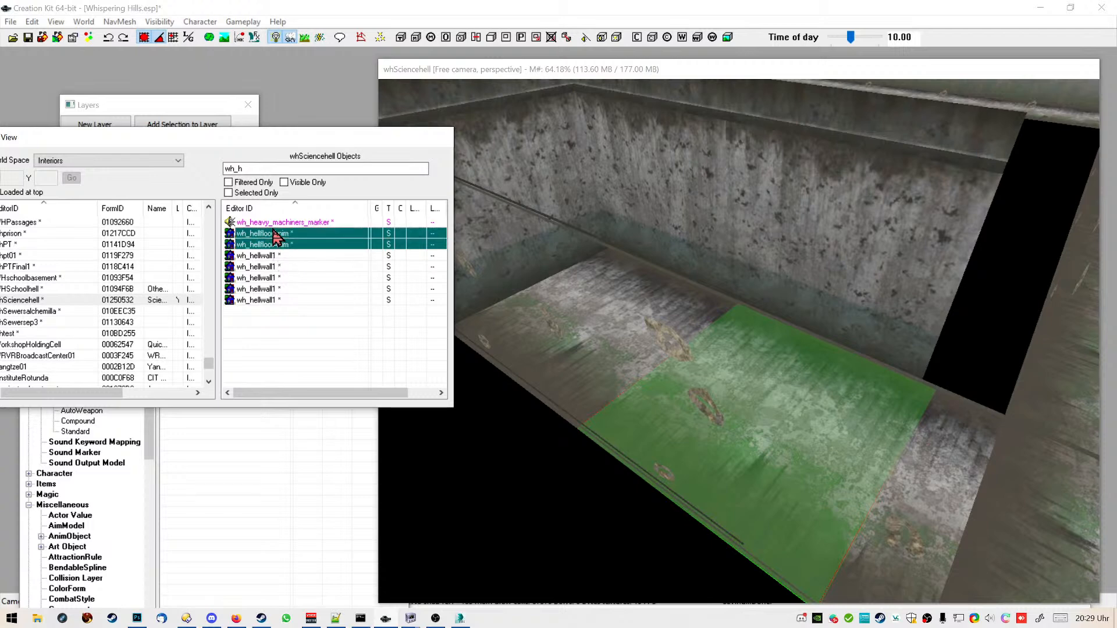
{"action": "left_click", "coordinate": [331, 492]}
{"action": "left_click", "coordinate": [573, 476]}
{"action": "left_click", "coordinate": [649, 451]}
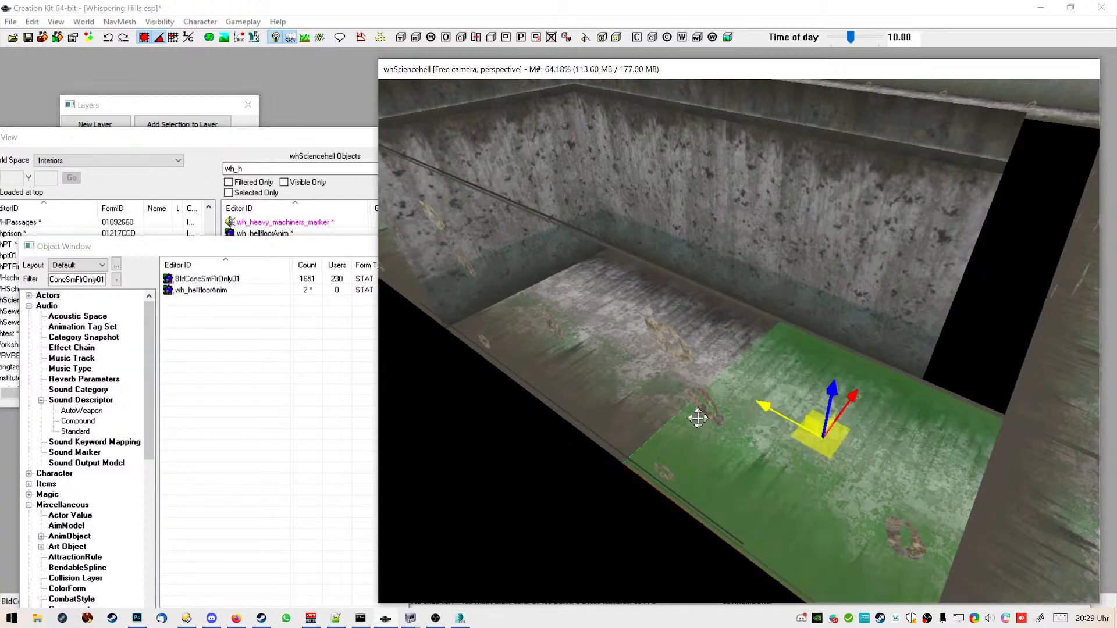
{"action": "left_click", "coordinate": [268, 232]}
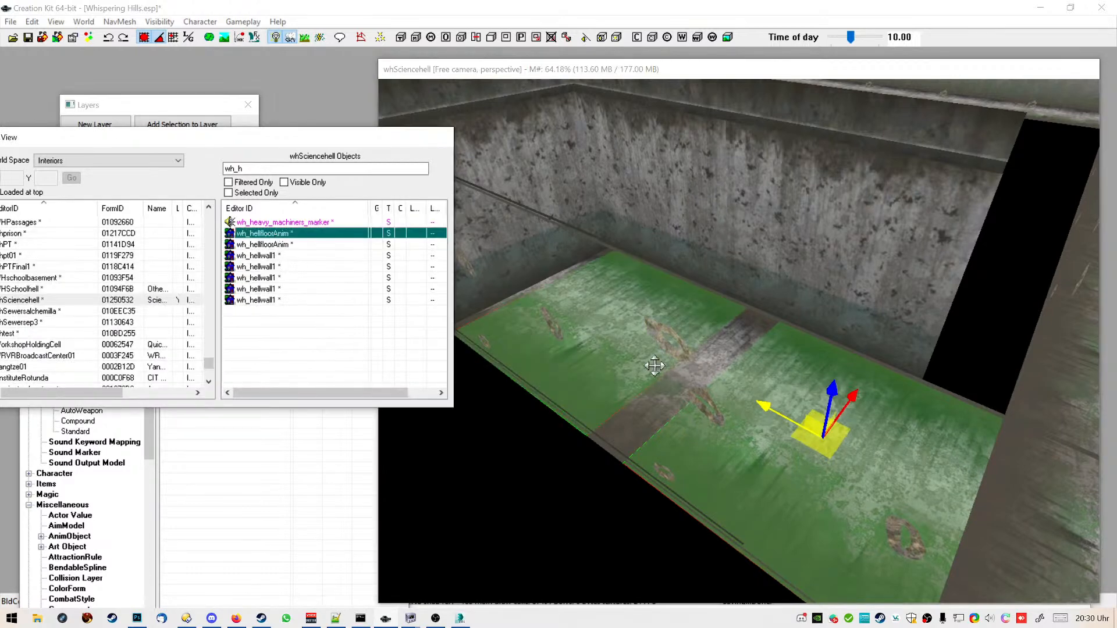
{"action": "left_click", "coordinate": [584, 443]}
{"action": "left_click", "coordinate": [575, 373]}
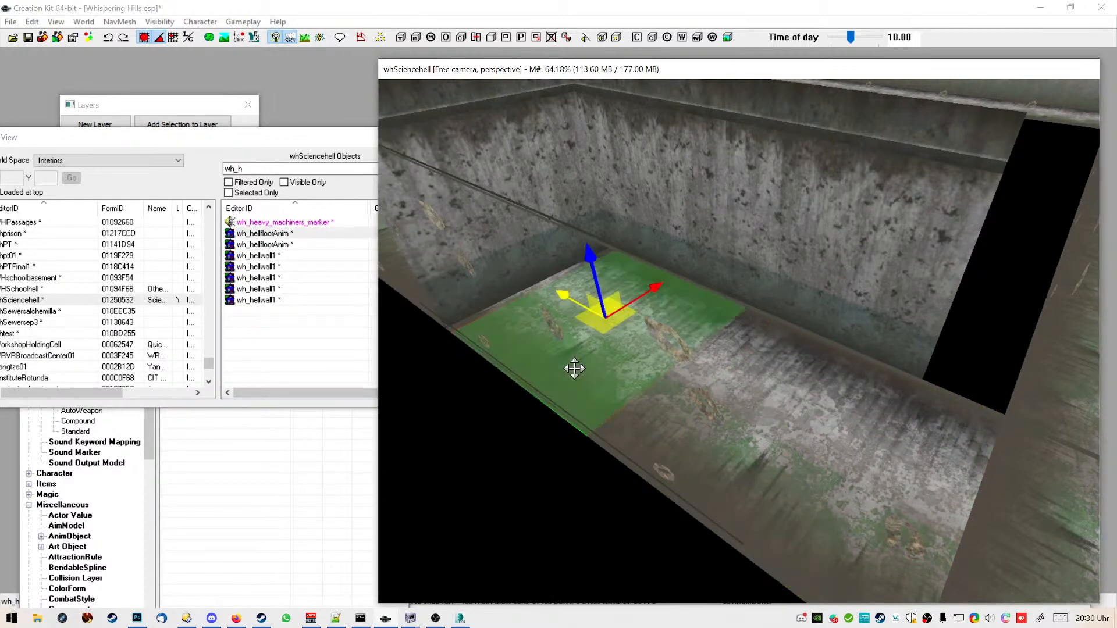
Move the second wh_hellfloorAnim toward the end wall beside the first one and clear the selection
{"action": "left_click", "coordinate": [283, 232]}
{"action": "left_click", "coordinate": [286, 244]}
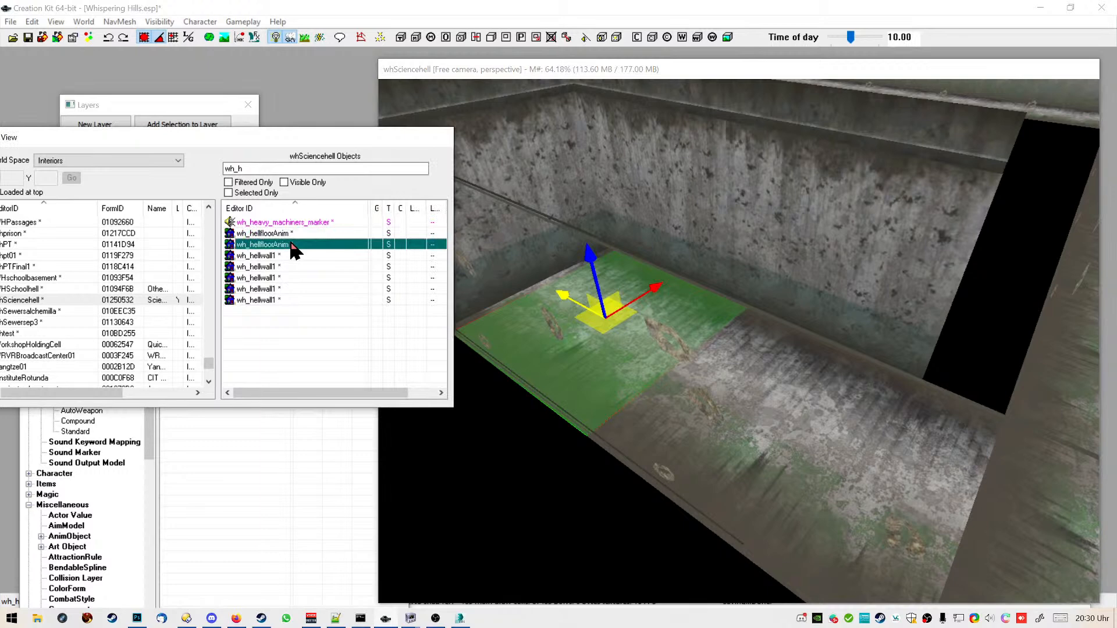
{"action": "left_click_drag", "start_coordinate": [561, 294], "coordinate": [536, 281]}
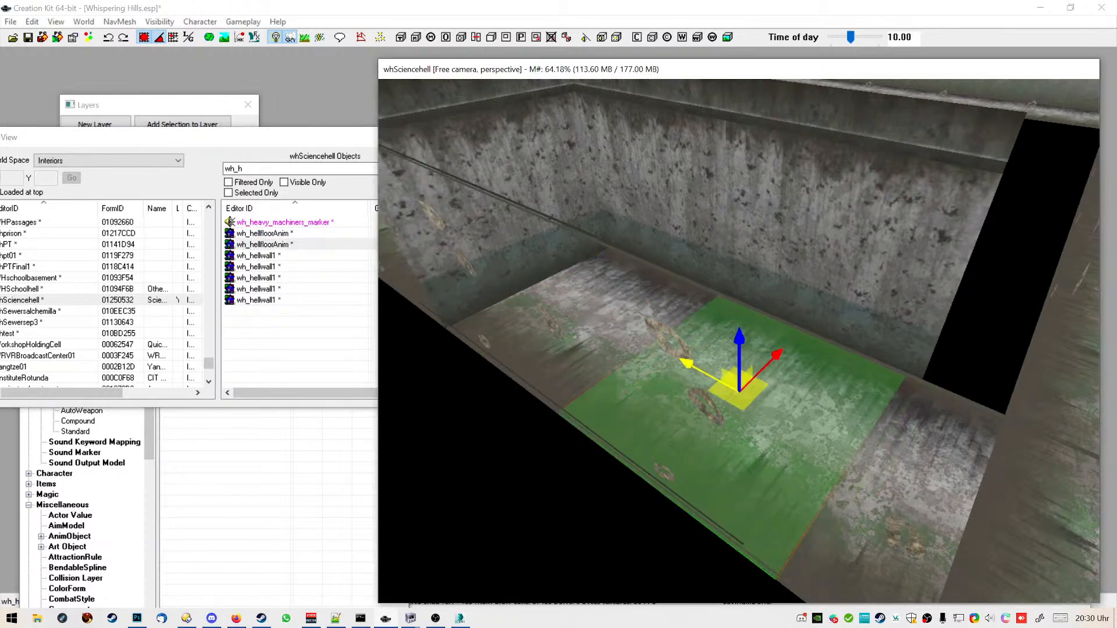
{"action": "left_click", "coordinate": [259, 233]}
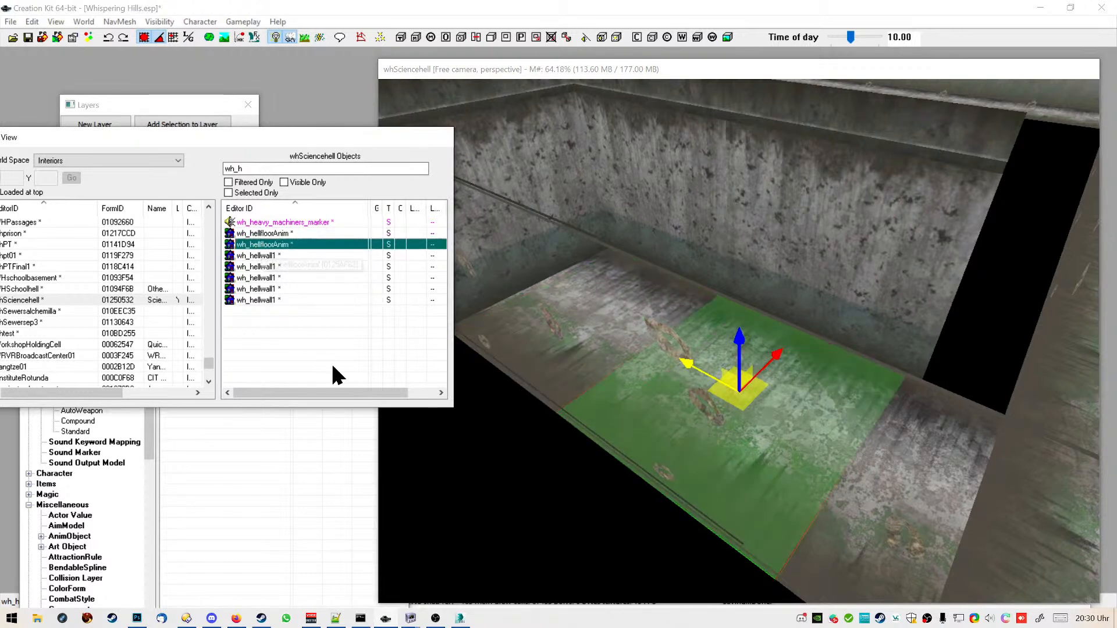
{"action": "left_click", "coordinate": [478, 470]}
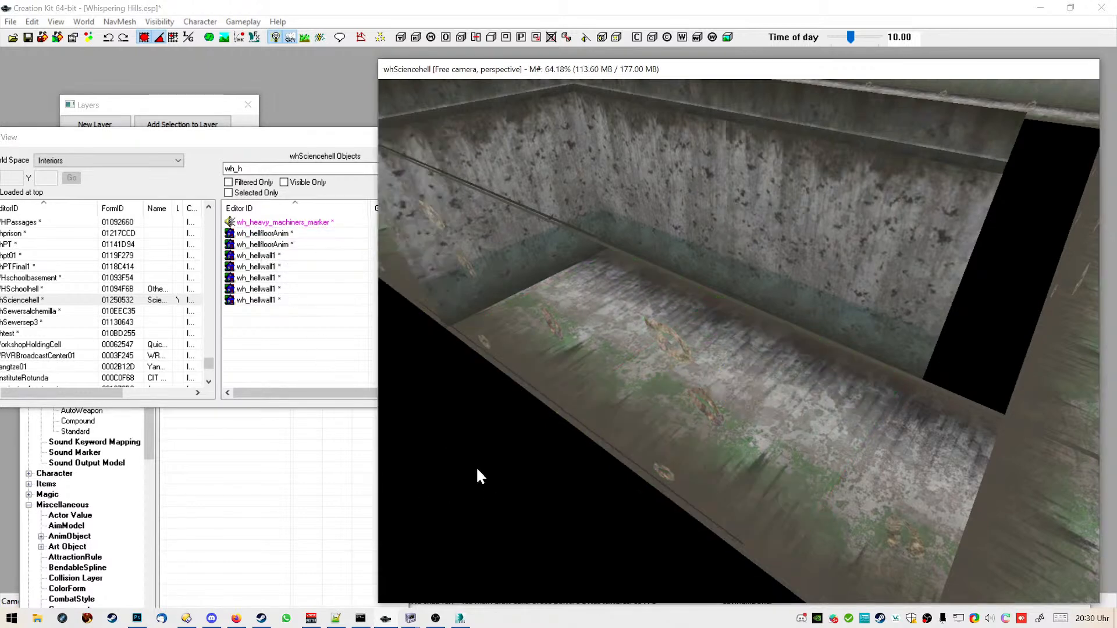
Save the plugin and check the wh_self_animate_onGlobal script properties of the second wh_hellfloorAnim reference
{"action": "left_click", "coordinate": [28, 38]}
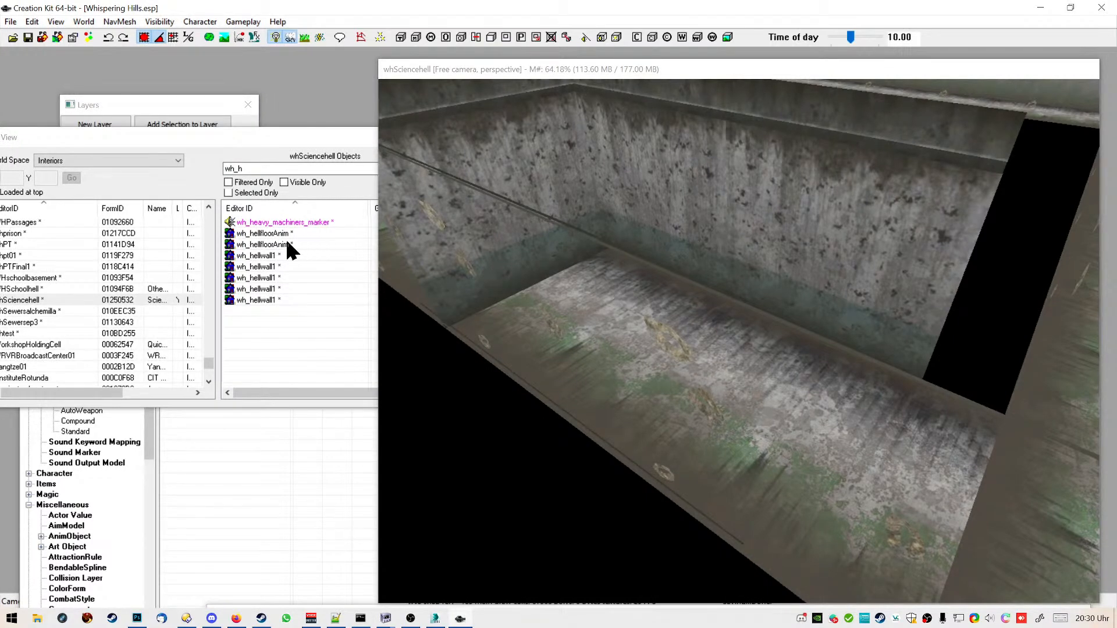
{"action": "left_click", "coordinate": [287, 243]}
{"action": "right_click", "coordinate": [287, 244]}
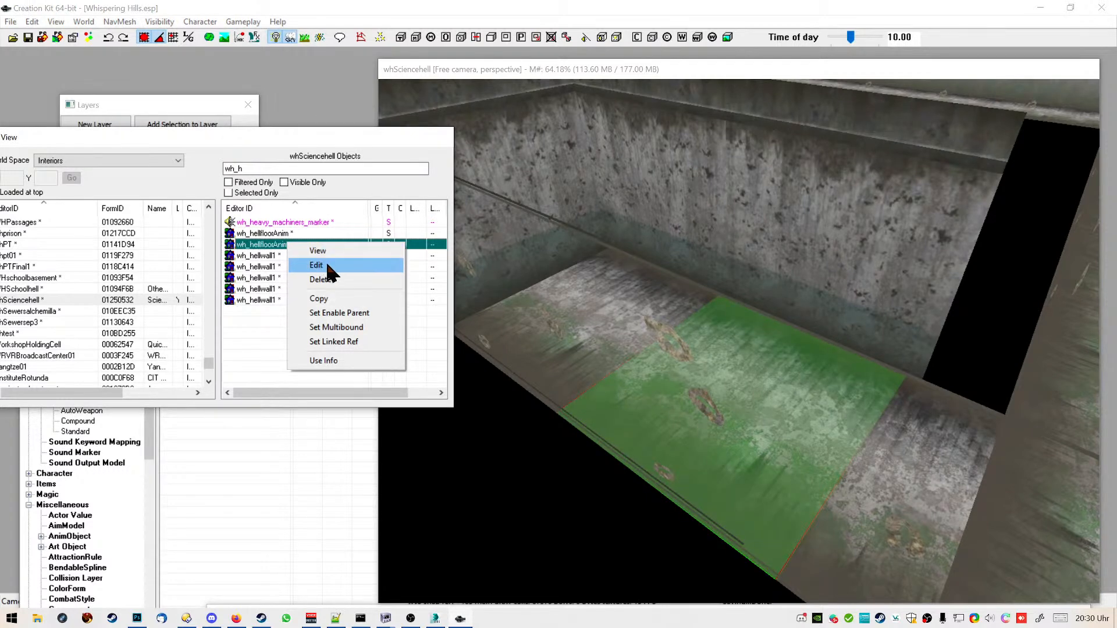
{"action": "left_click", "coordinate": [326, 260]}
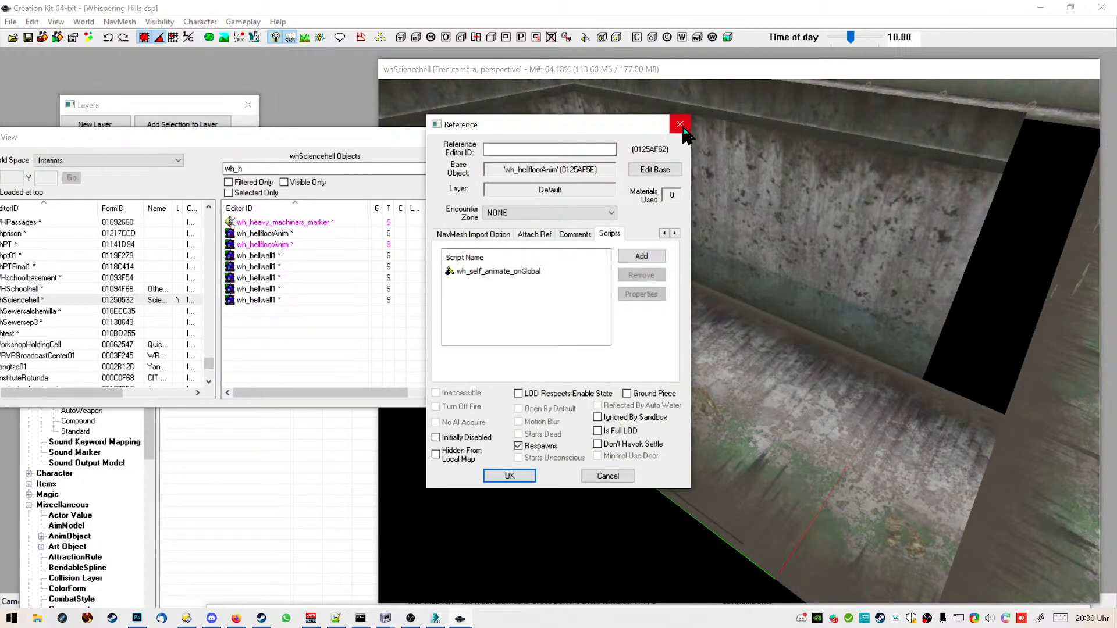
{"action": "left_click", "coordinate": [528, 271]}
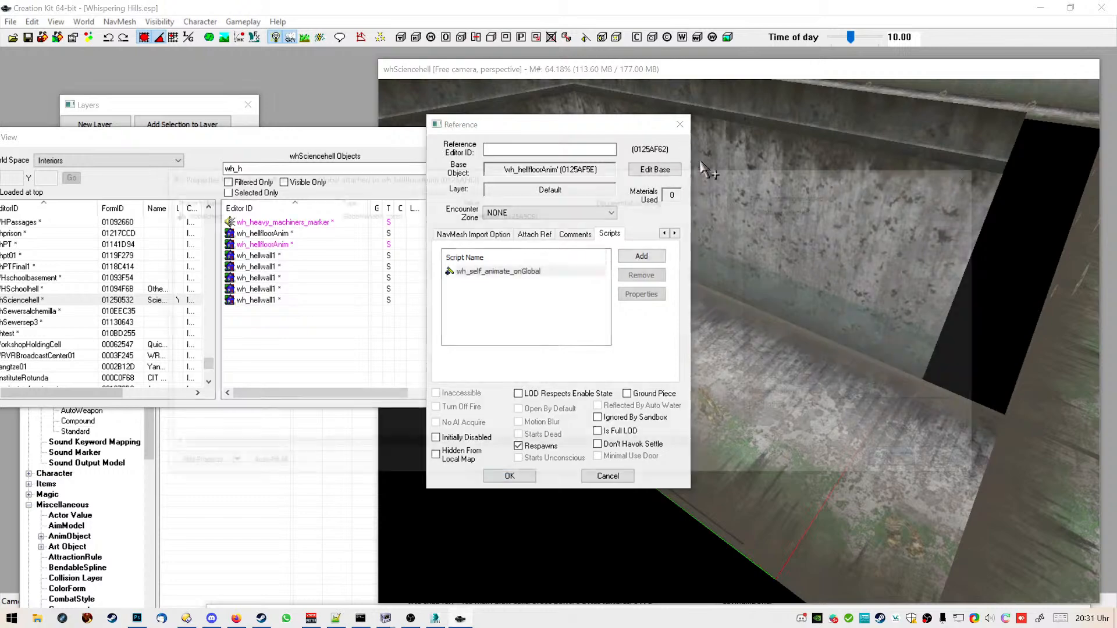
{"action": "left_click", "coordinate": [984, 175]}
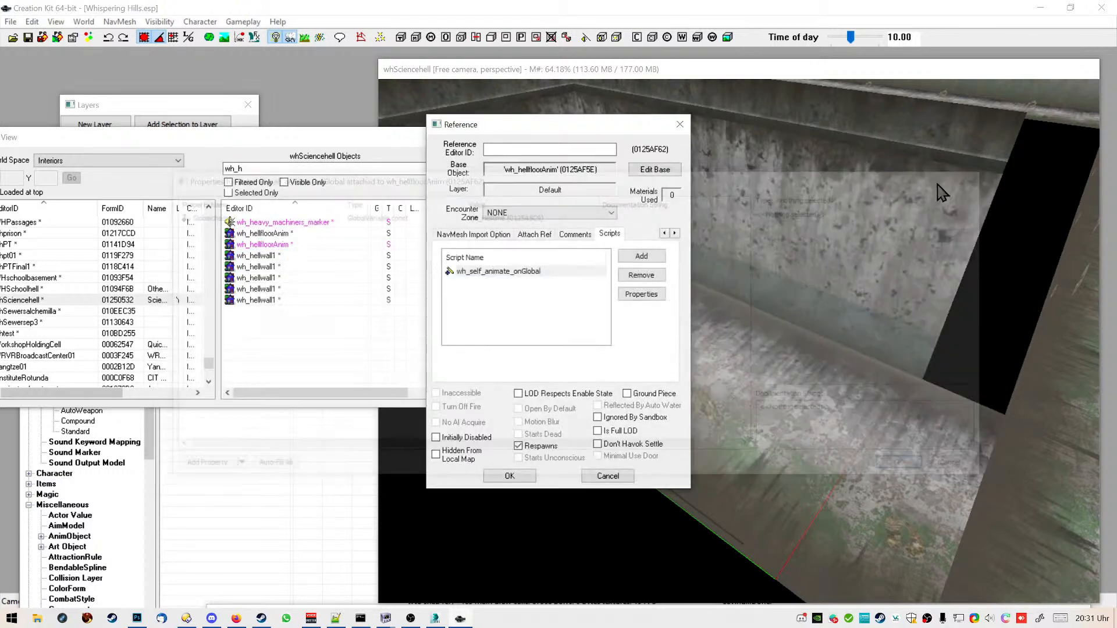
{"action": "left_click", "coordinate": [680, 124]}
Inspect the wh_self_animate_onGlobal script properties on the first wh_hellfloorAnim reference, closing them without changes
{"action": "right_click", "coordinate": [264, 236]}
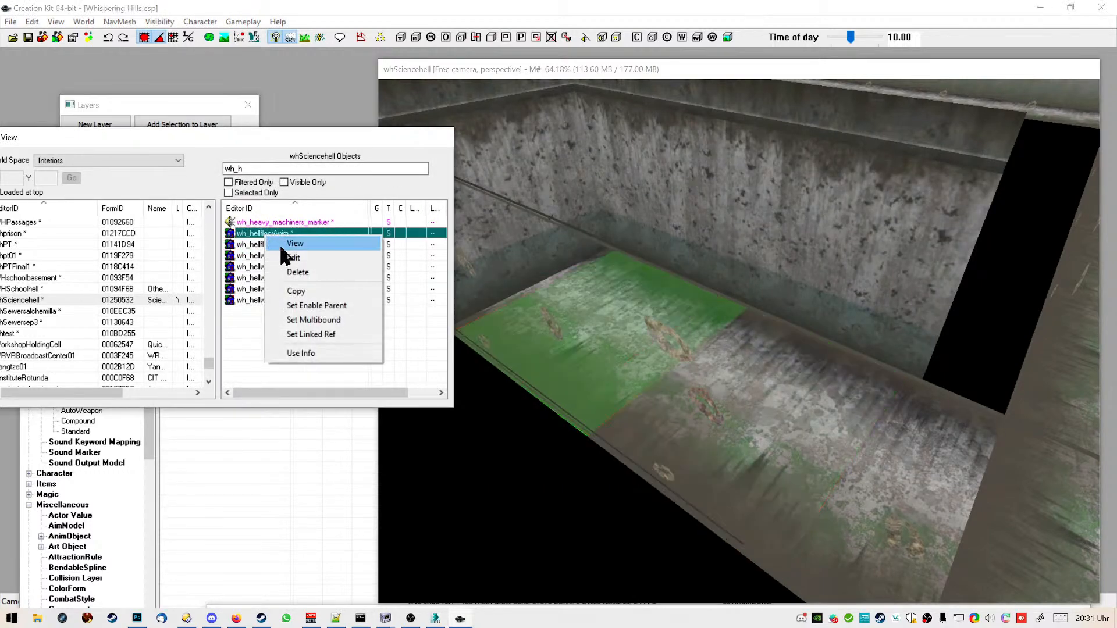
{"action": "left_click", "coordinate": [283, 240]}
{"action": "double_click", "coordinate": [529, 269]}
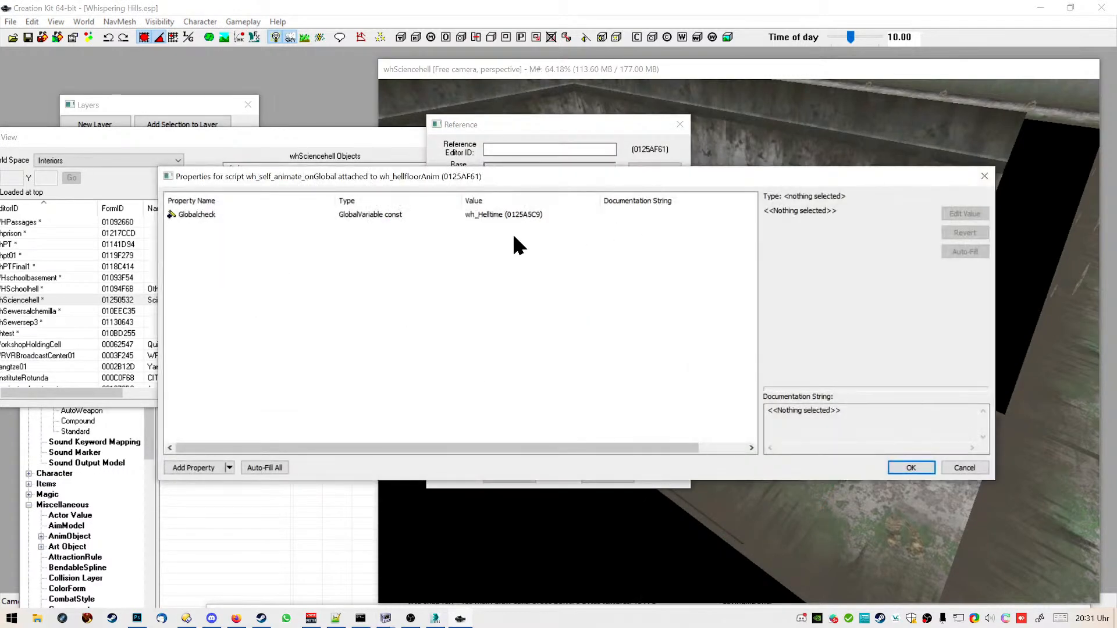
{"action": "left_click", "coordinate": [984, 176]}
{"action": "left_click", "coordinate": [680, 124]}
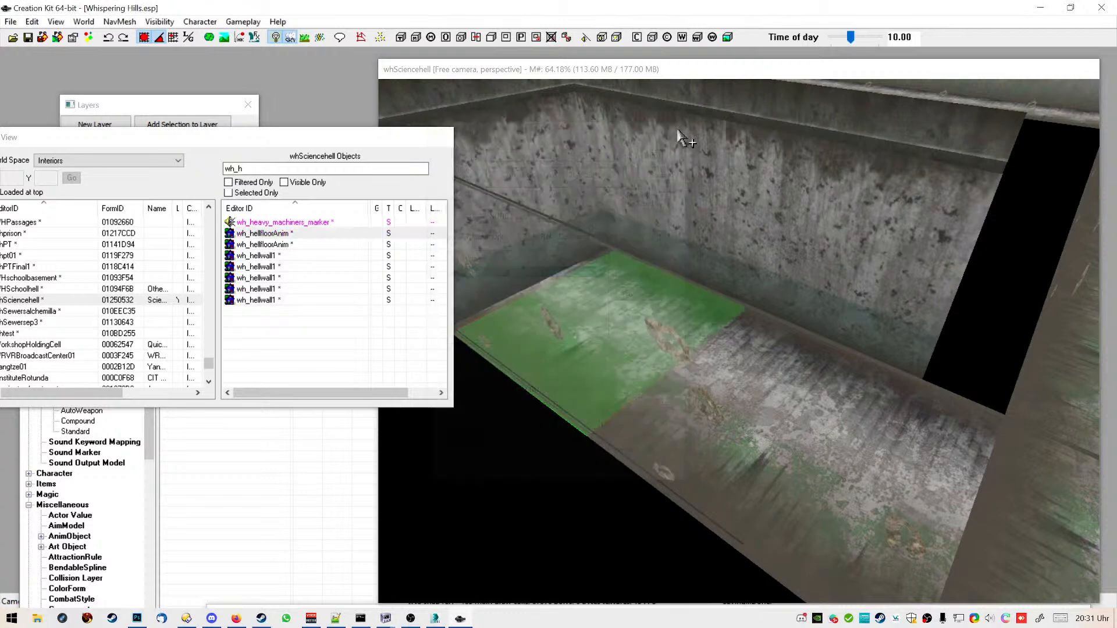
Start Fallout 4, load the test cell with the console command coc whsciencehell, and dismiss the Cheat Terminal notice
{"action": "left_click", "coordinate": [294, 208]}
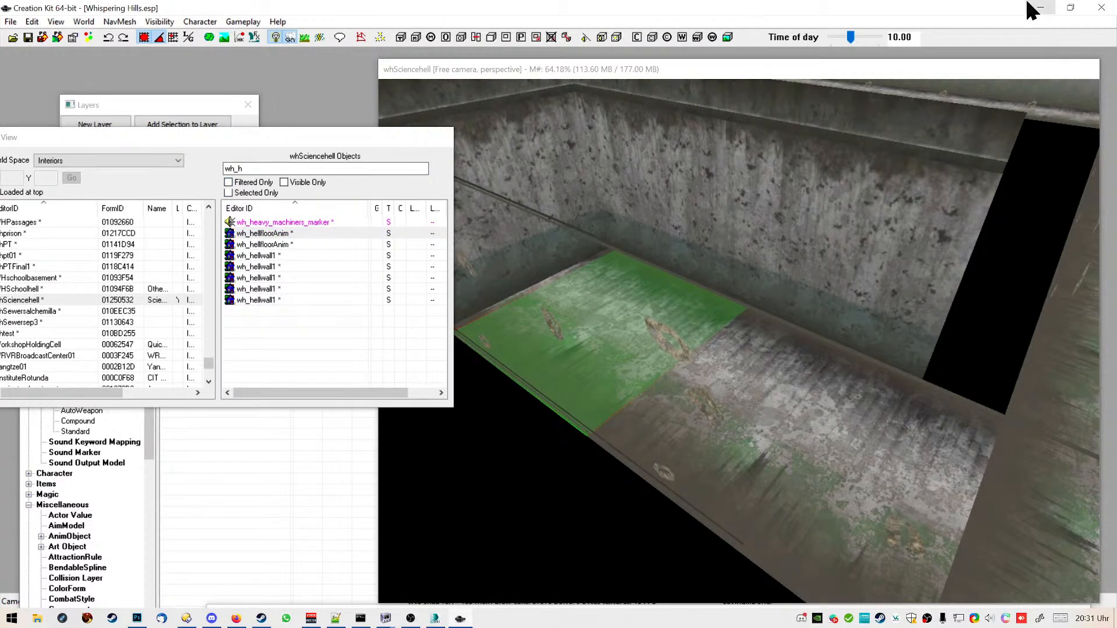
{"action": "left_click", "coordinate": [12, 619]}
{"action": "left_click", "coordinate": [11, 619]}
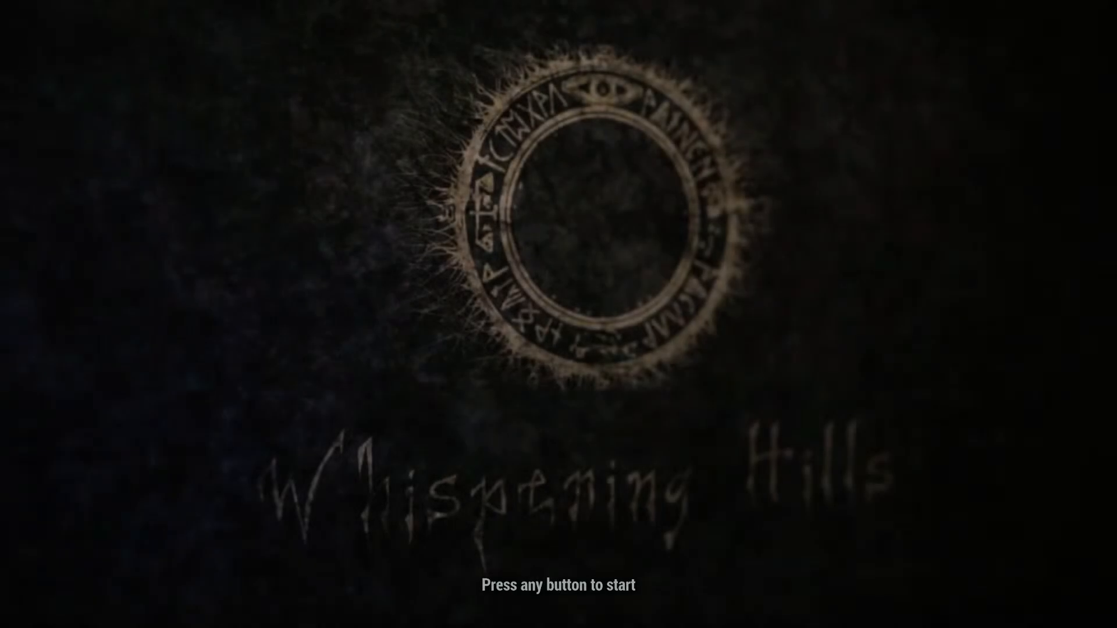
{"action": "type", "text": "coc whsciencehell"}
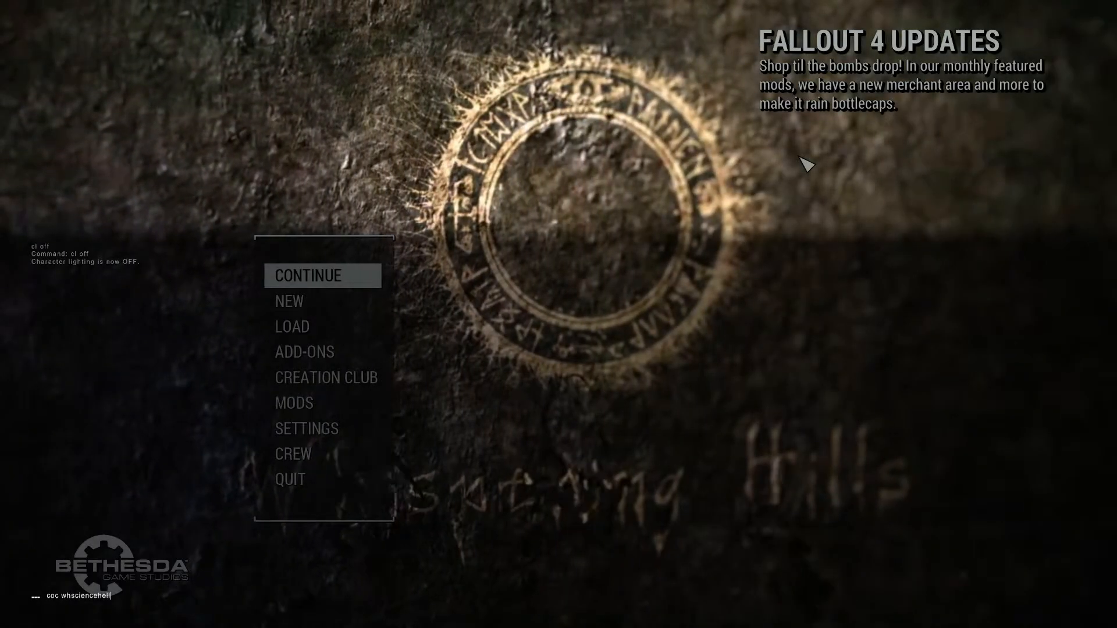
{"action": "key", "text": "Return"}
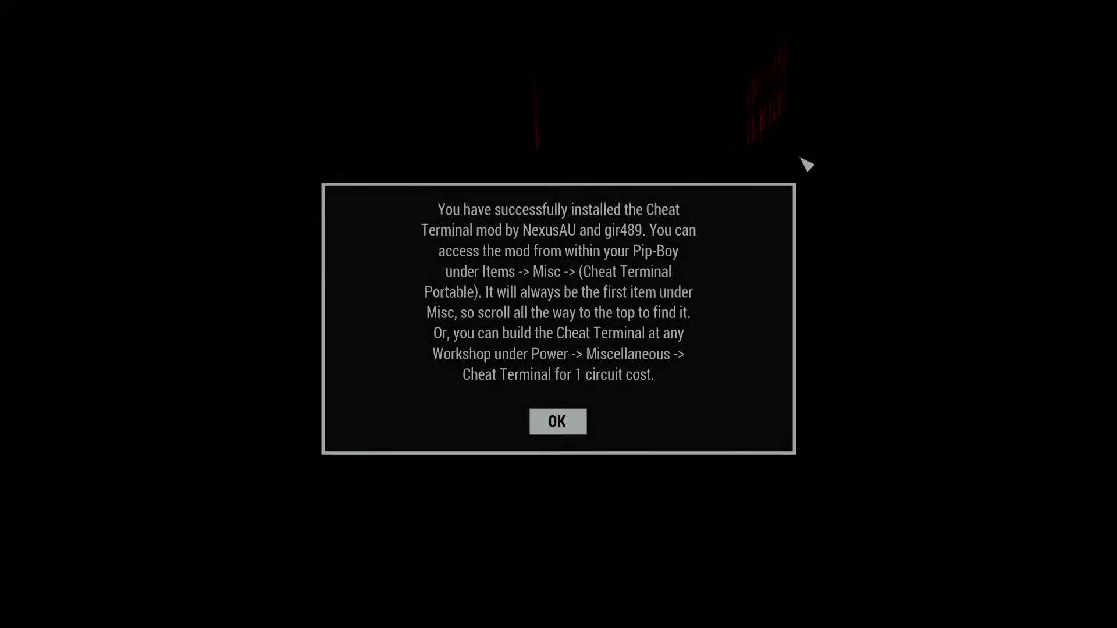
{"action": "left_click", "coordinate": [557, 422]}
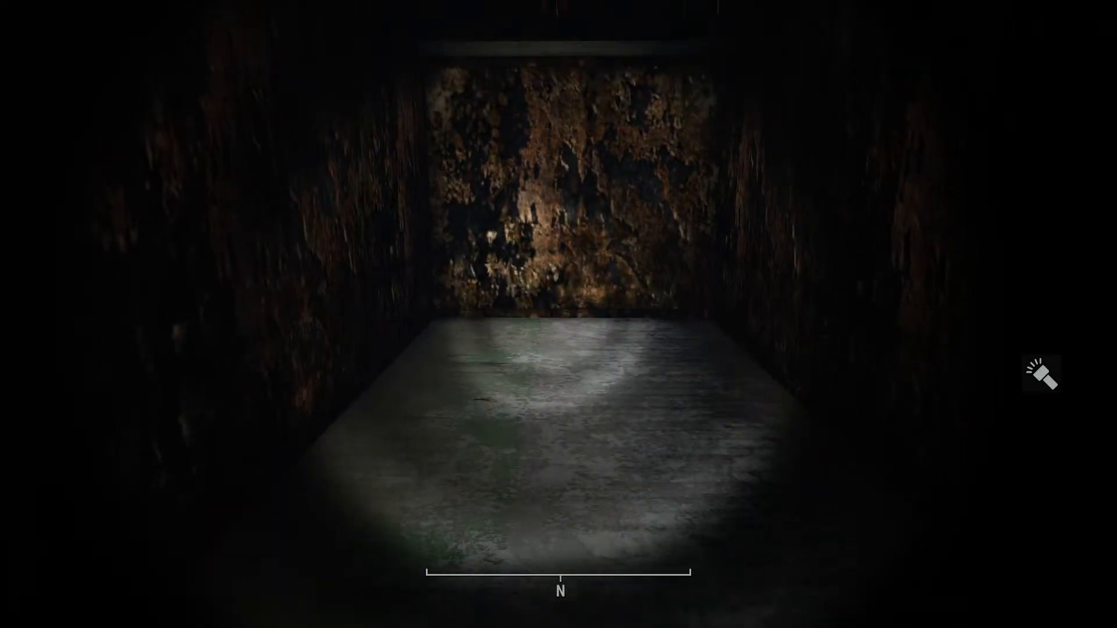
Quit the running game with the console command qqq
{"action": "key", "text": "grave"}
{"action": "type", "text": "qqq"}
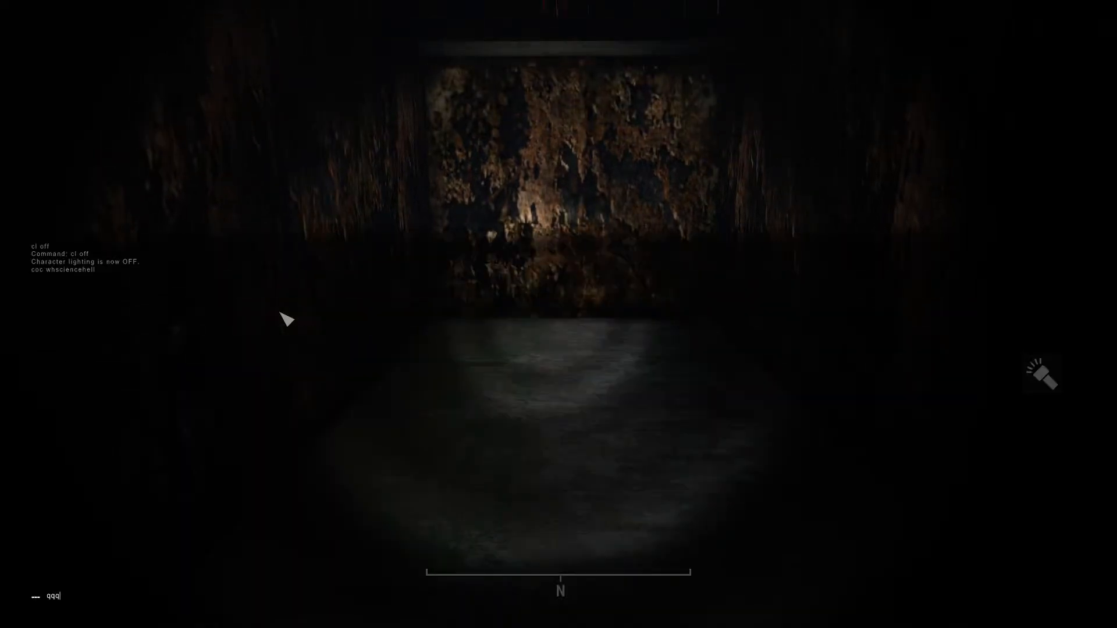
{"action": "key", "text": "Return"}
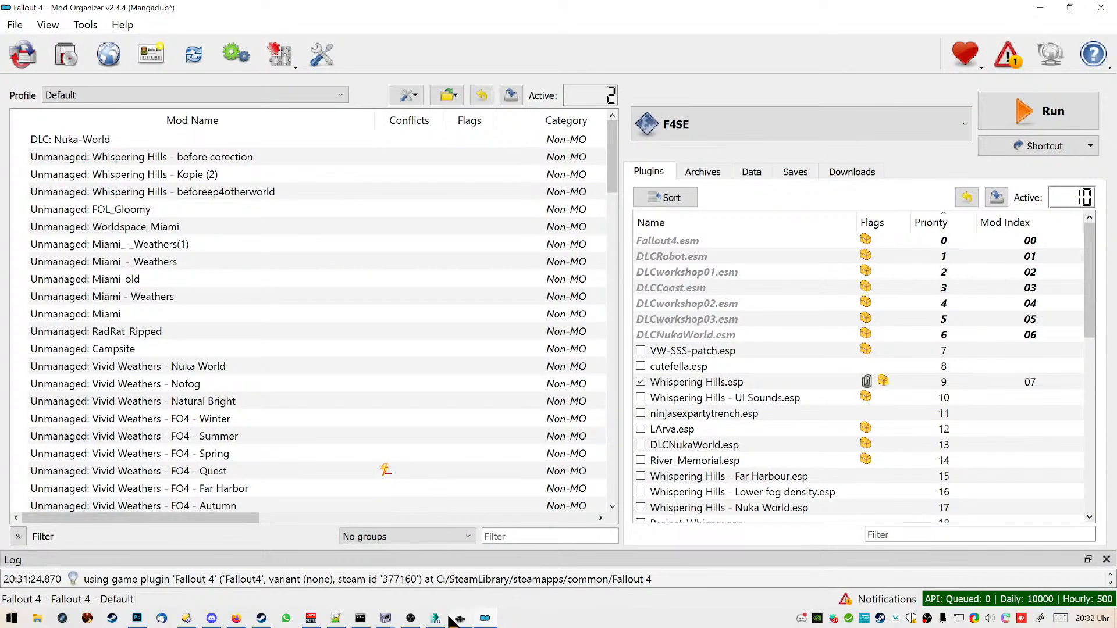
Switch to floor.nif in NifSkope and set the Plane002 BSTriShape's Z translation to 10
{"action": "left_click", "coordinate": [450, 564]}
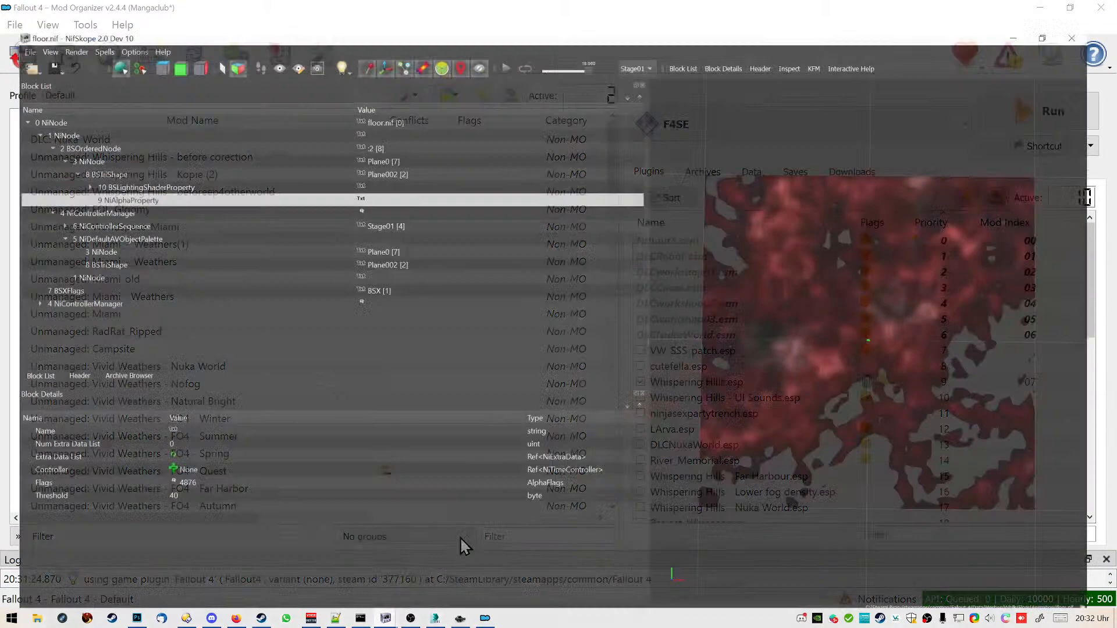
{"action": "left_click", "coordinate": [793, 369]}
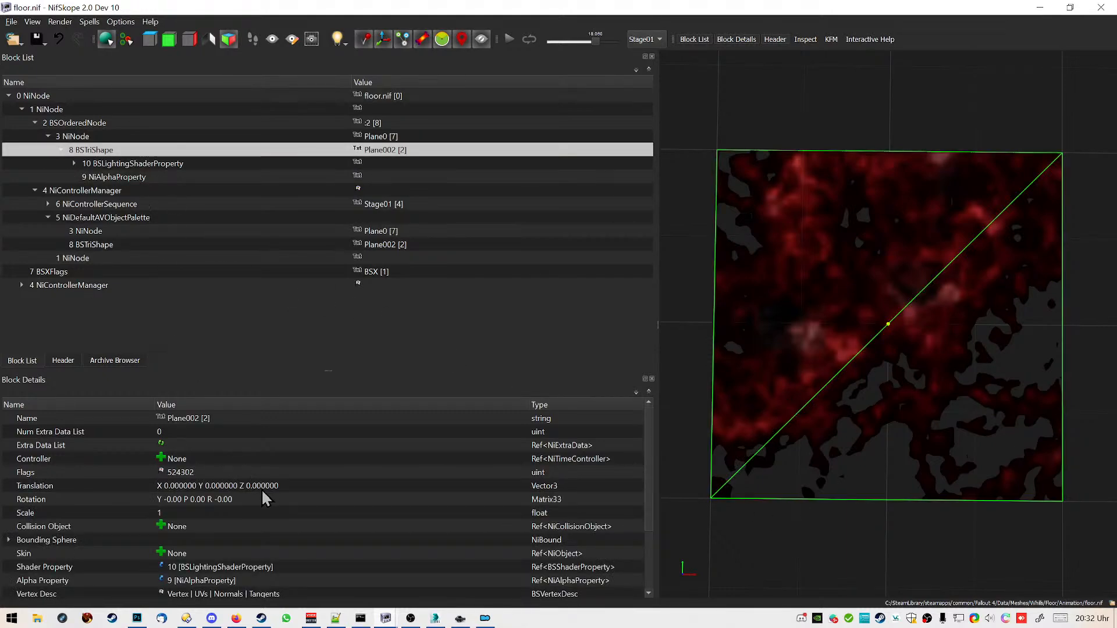
{"action": "left_click_drag", "start_coordinate": [841, 524], "coordinate": [854, 461]}
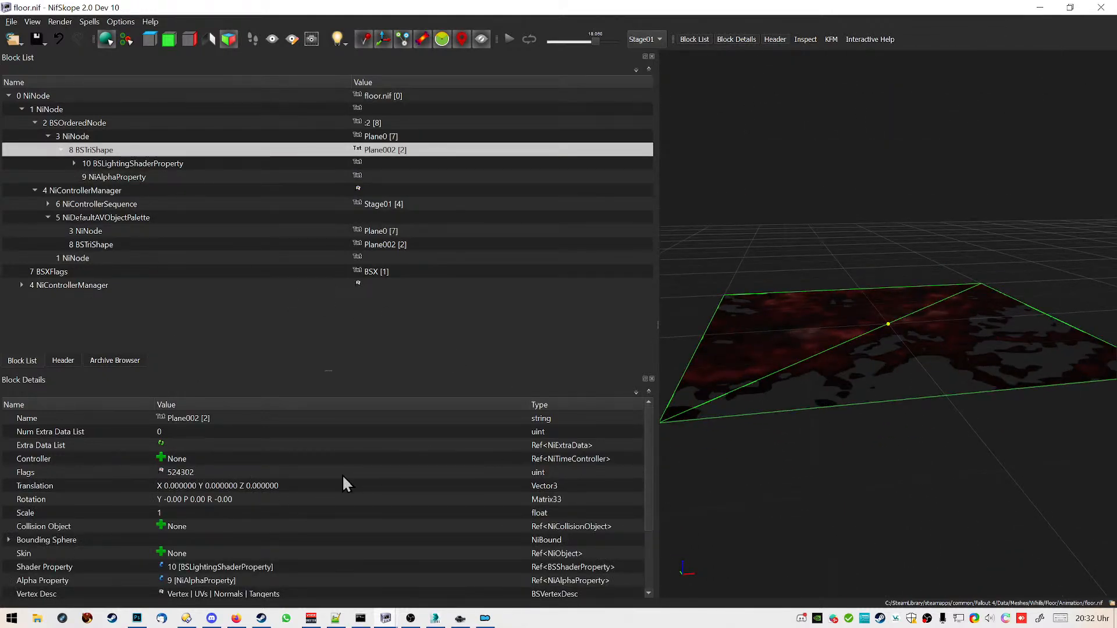
{"action": "left_click", "coordinate": [386, 486]}
{"action": "left_click", "coordinate": [491, 486]}
{"action": "key", "text": "ctrl+a"}
{"action": "type", "text": "10"}
{"action": "key", "text": "Return"}
Set the Plane002 BSTriShape's Z translation to 2 and save floor.nif
{"action": "left_click", "coordinate": [299, 486]}
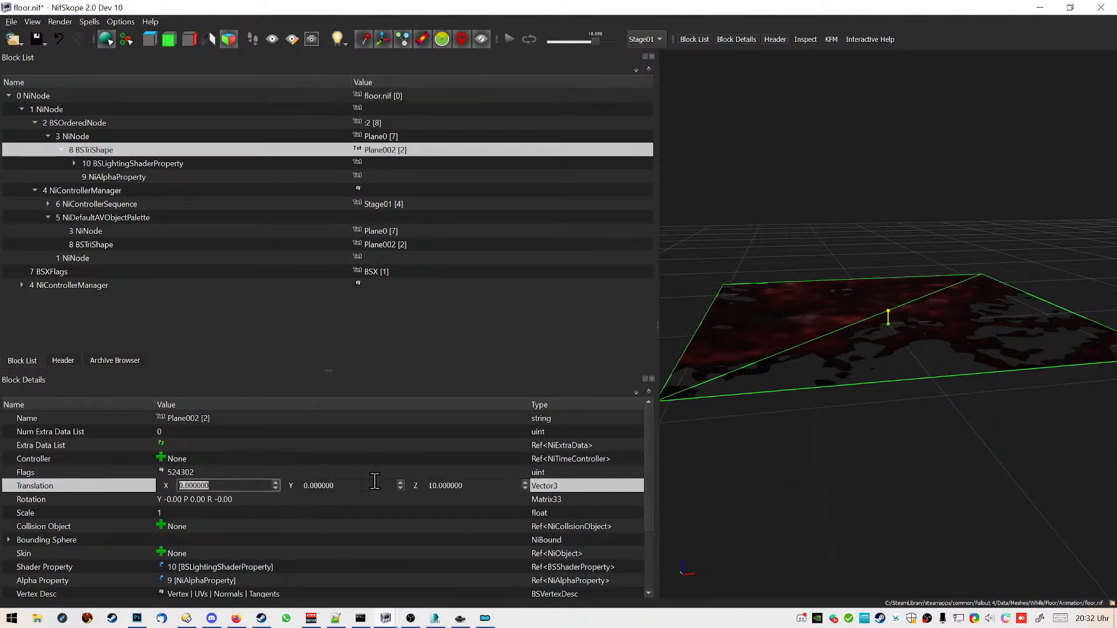
{"action": "key", "text": "ctrl+a"}
{"action": "type", "text": "2"}
{"action": "key", "text": "Return"}
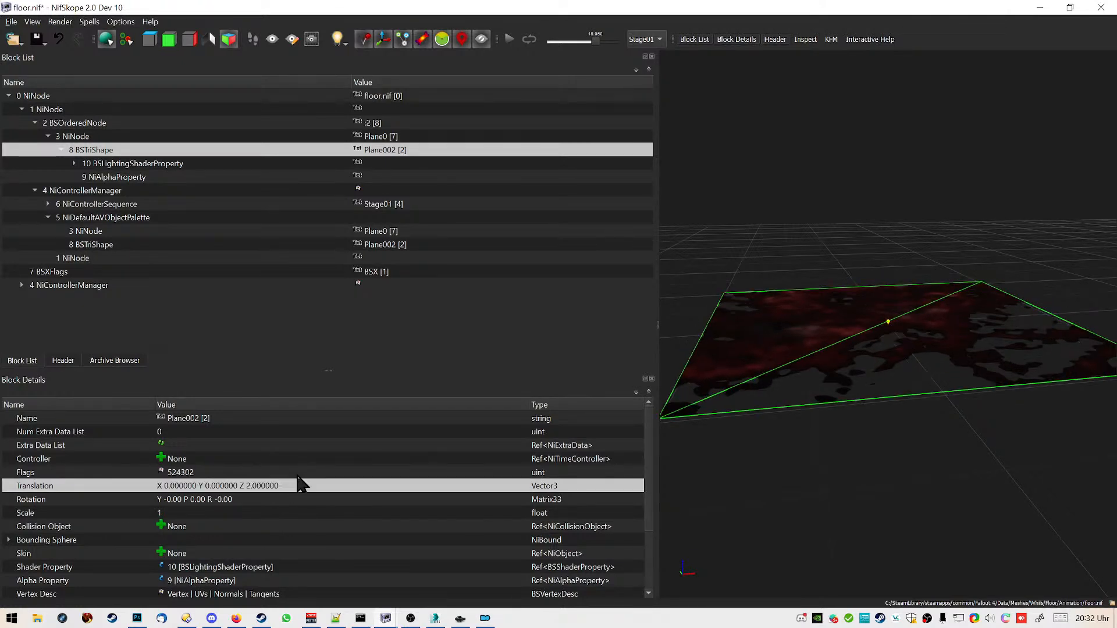
{"action": "left_click", "coordinate": [849, 494]}
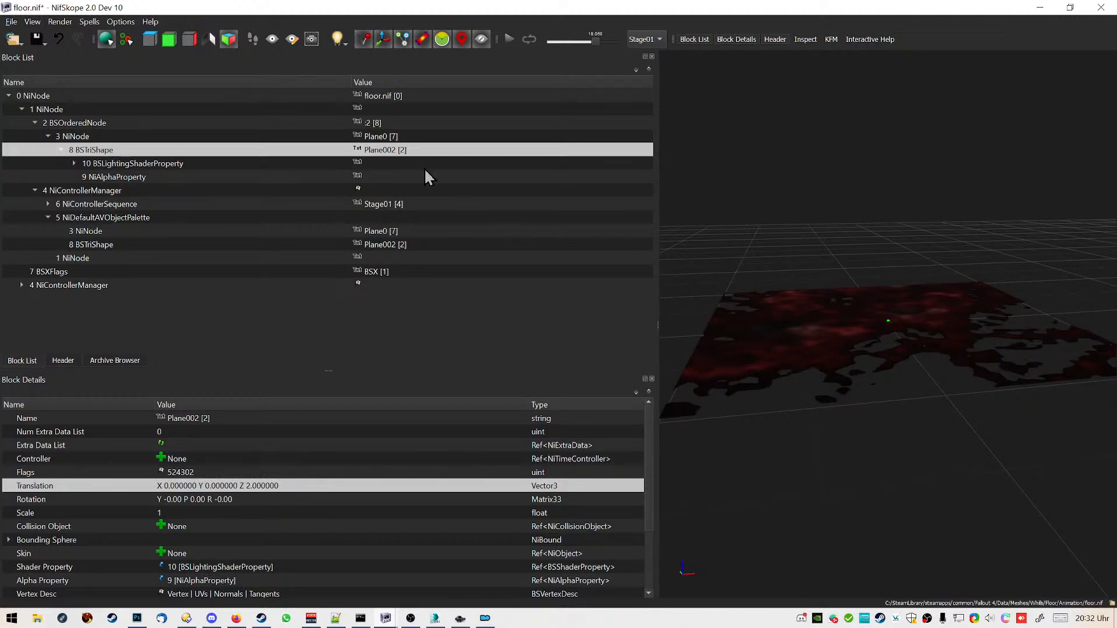
{"action": "left_click", "coordinate": [37, 39]}
Remove Specular and Cast_Shadows from Shader Flags 1 of the floor's BSLightingShaderProperty and save floor.nif
{"action": "left_click", "coordinate": [134, 166]}
{"action": "double_click", "coordinate": [281, 480]}
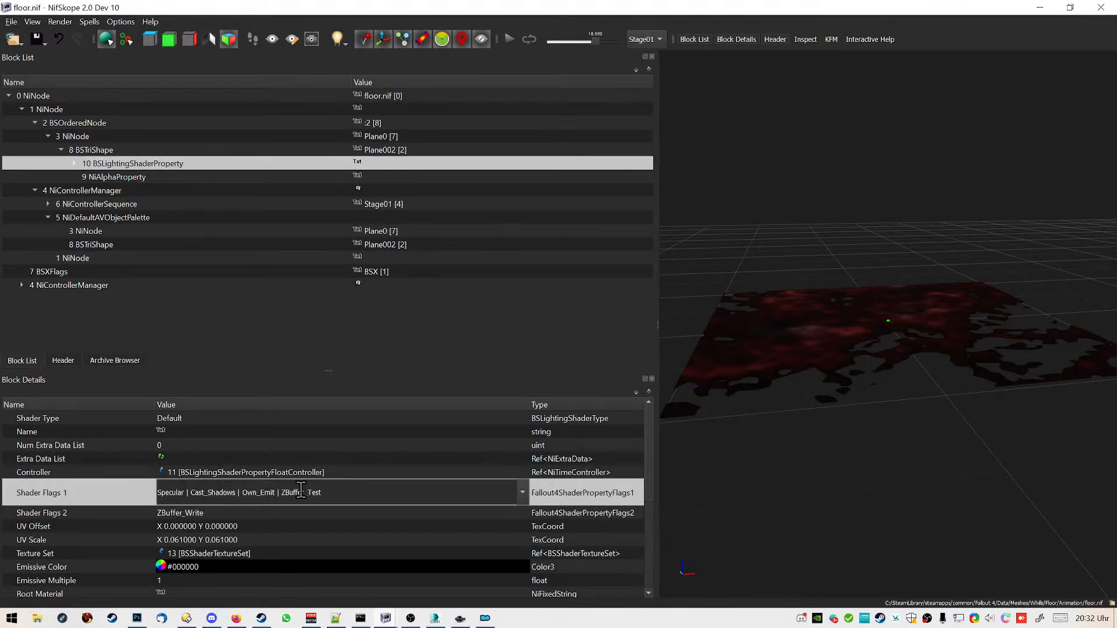
{"action": "left_click", "coordinate": [522, 493]}
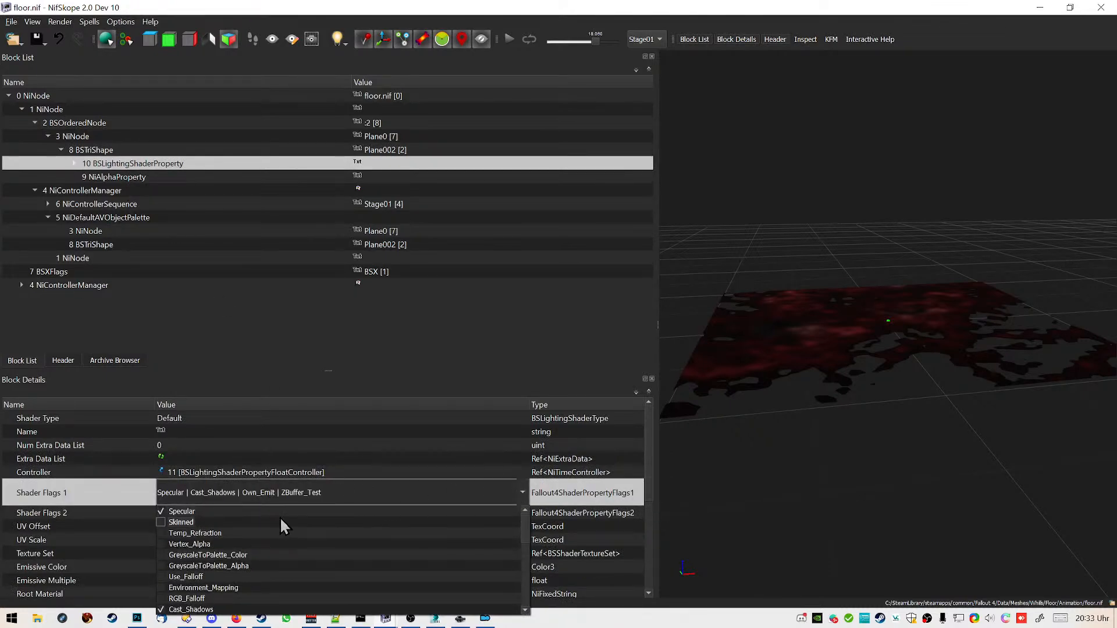
{"action": "left_click", "coordinate": [181, 512]}
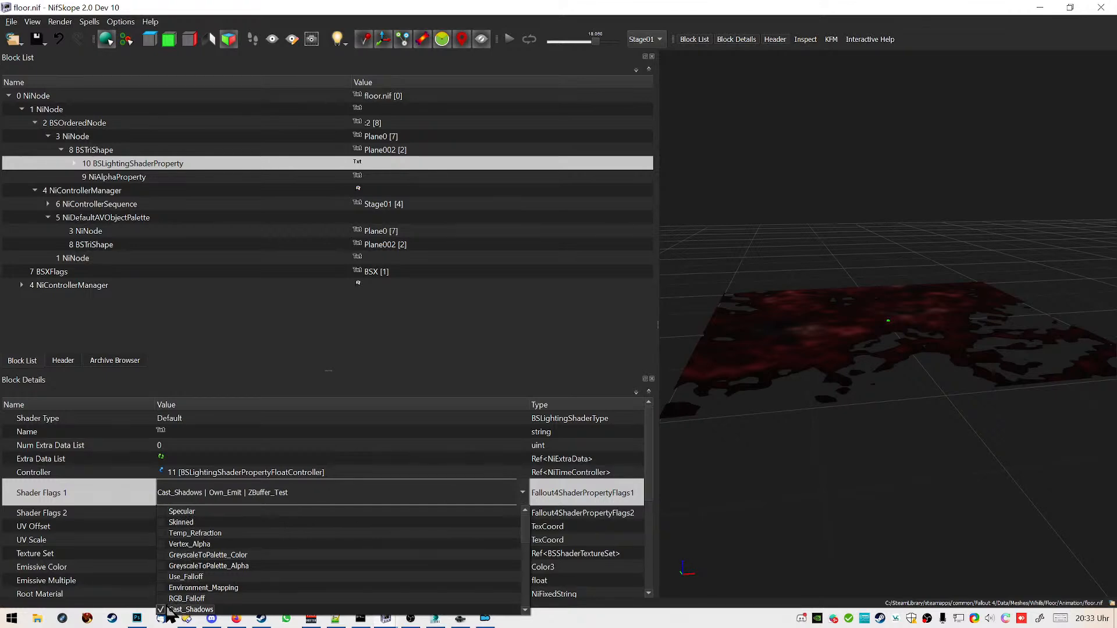
{"action": "left_click", "coordinate": [191, 609]}
{"action": "left_click", "coordinate": [317, 448]}
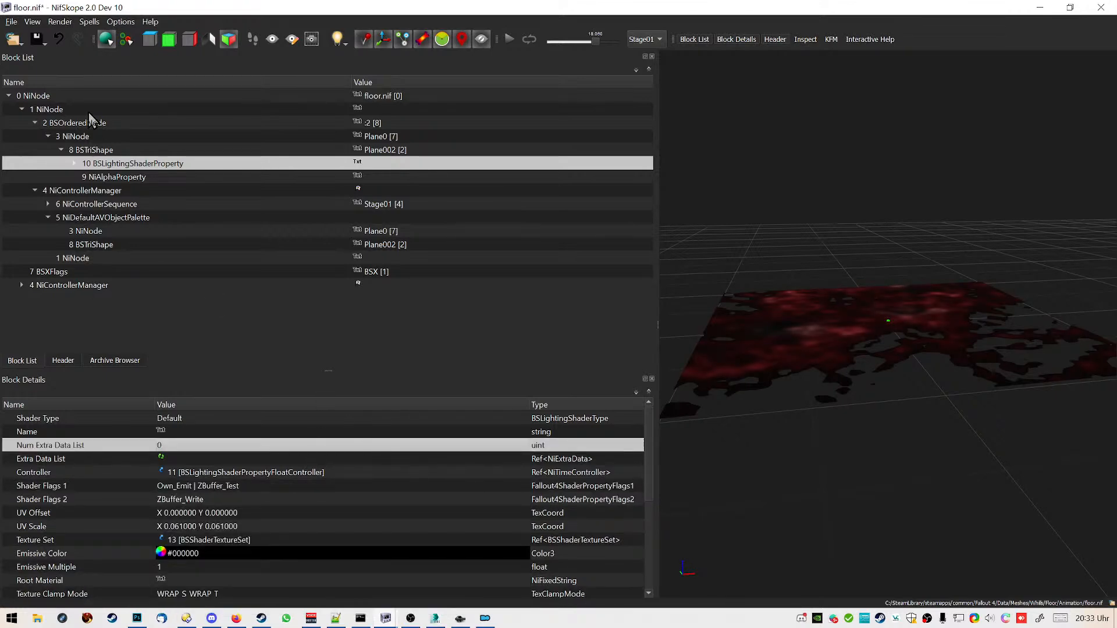
{"action": "left_click", "coordinate": [43, 40]}
{"action": "left_click", "coordinate": [50, 56]}
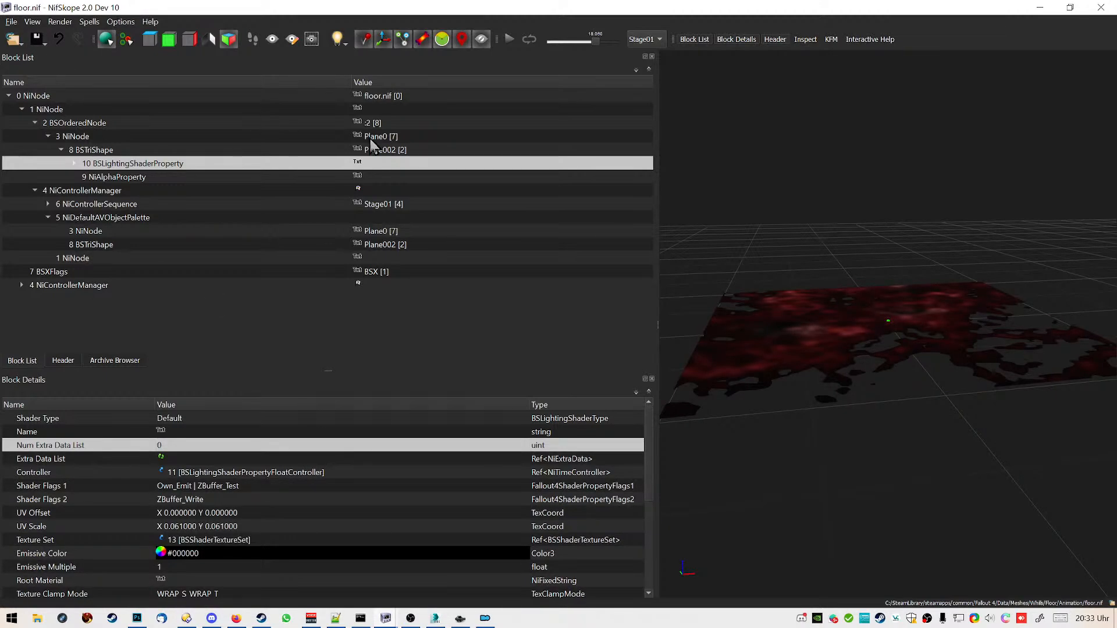
Switch to Mod Organizer, launch the game through F4SE, load the whsciencehell cell from the console, and dismiss the startup notice
{"action": "left_click_drag", "start_coordinate": [858, 469], "coordinate": [826, 343]}
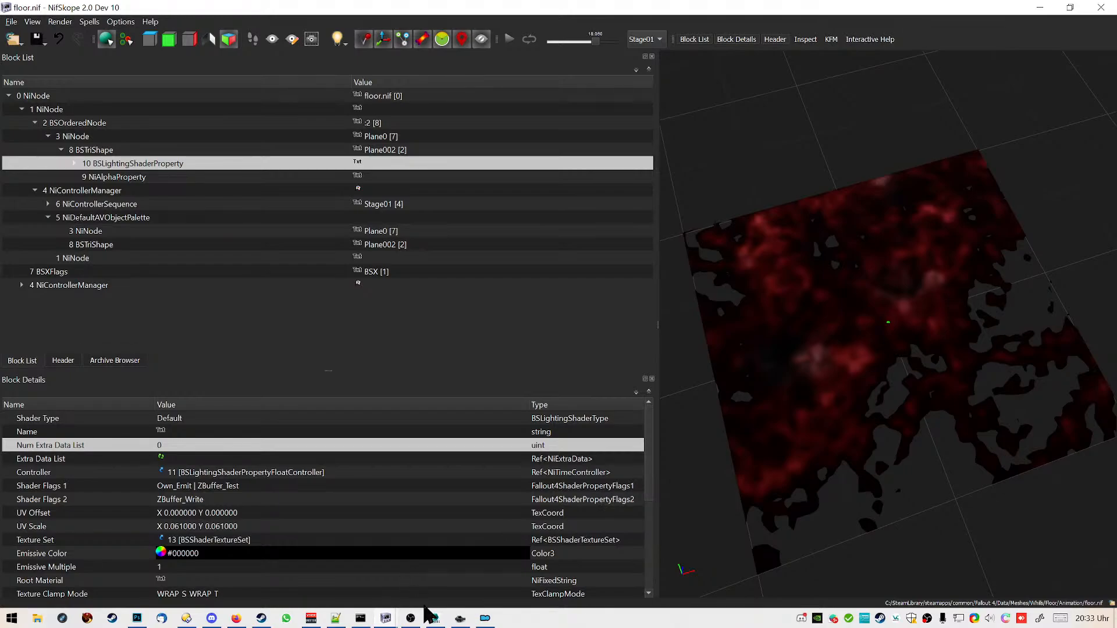
{"action": "left_click", "coordinate": [485, 619]}
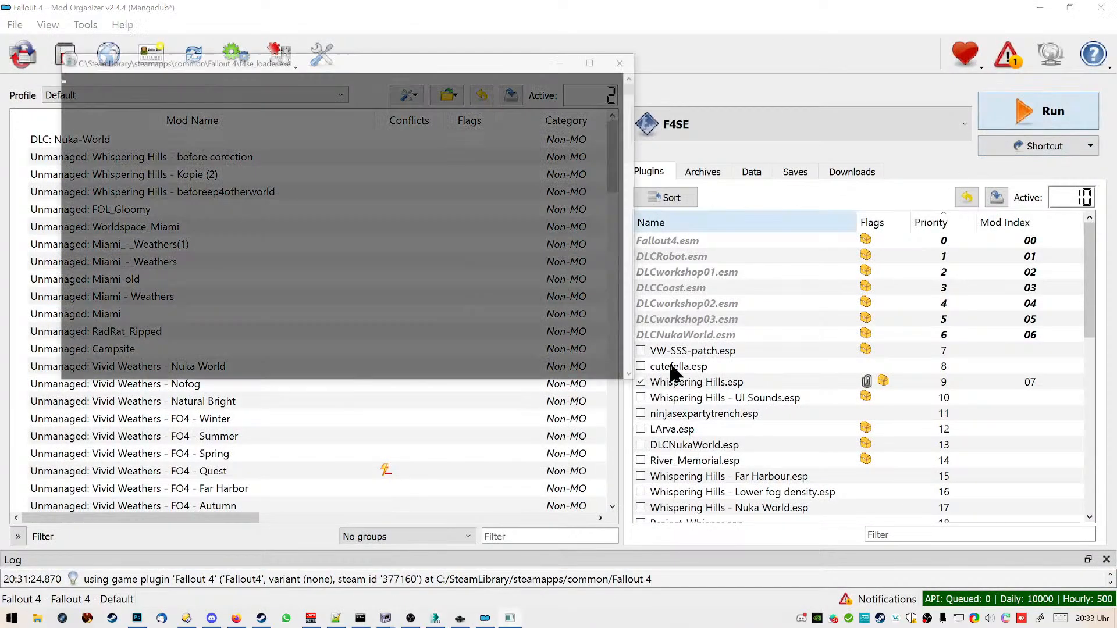
{"action": "mouse_move", "coordinate": [647, 489]}
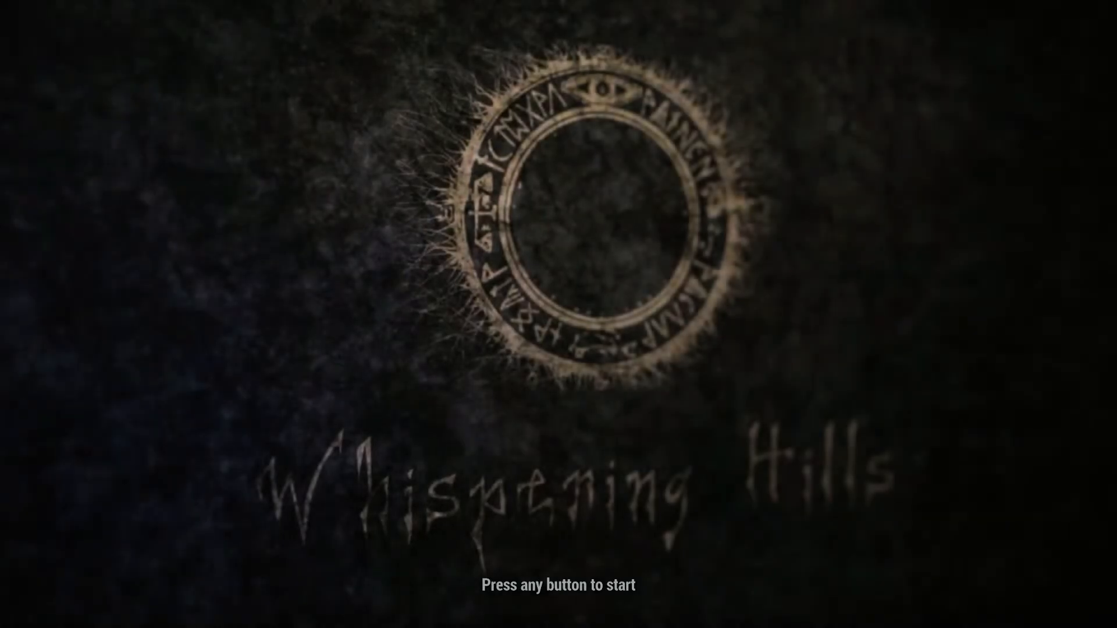
{"action": "type", "text": "coc whsciencehe"}
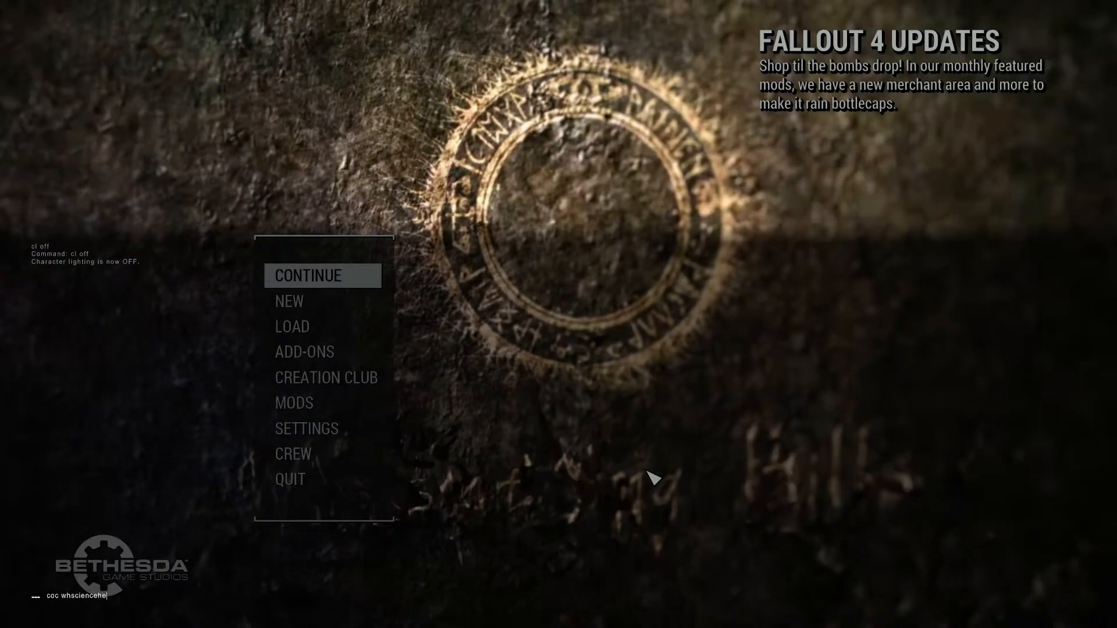
{"action": "key", "text": "Return"}
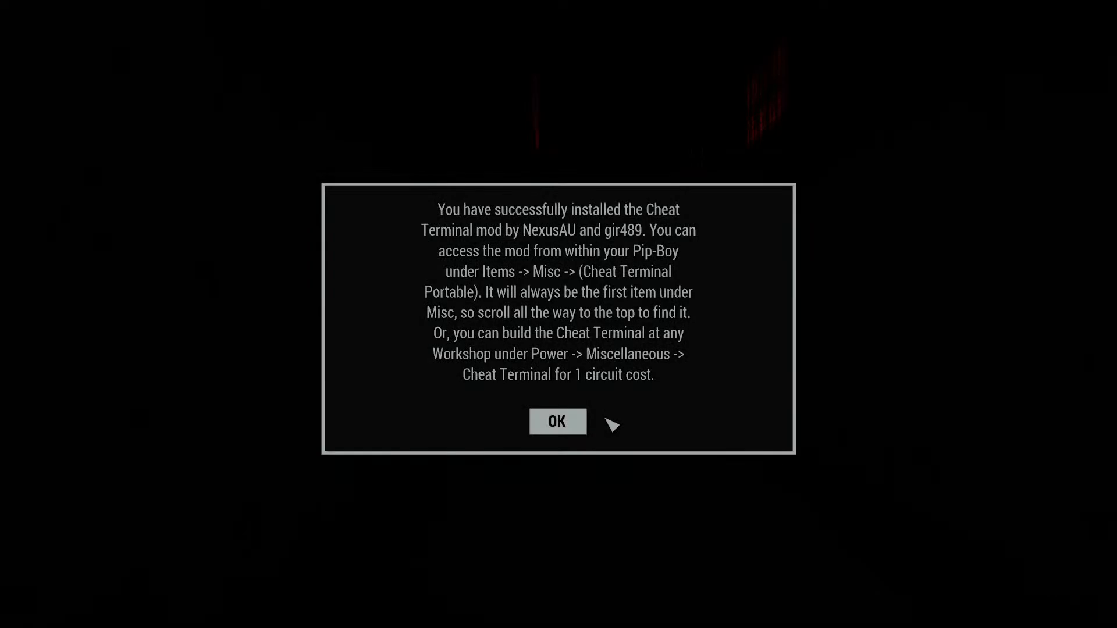
{"action": "left_click", "coordinate": [584, 423]}
{"action": "key", "text": "Tab"}
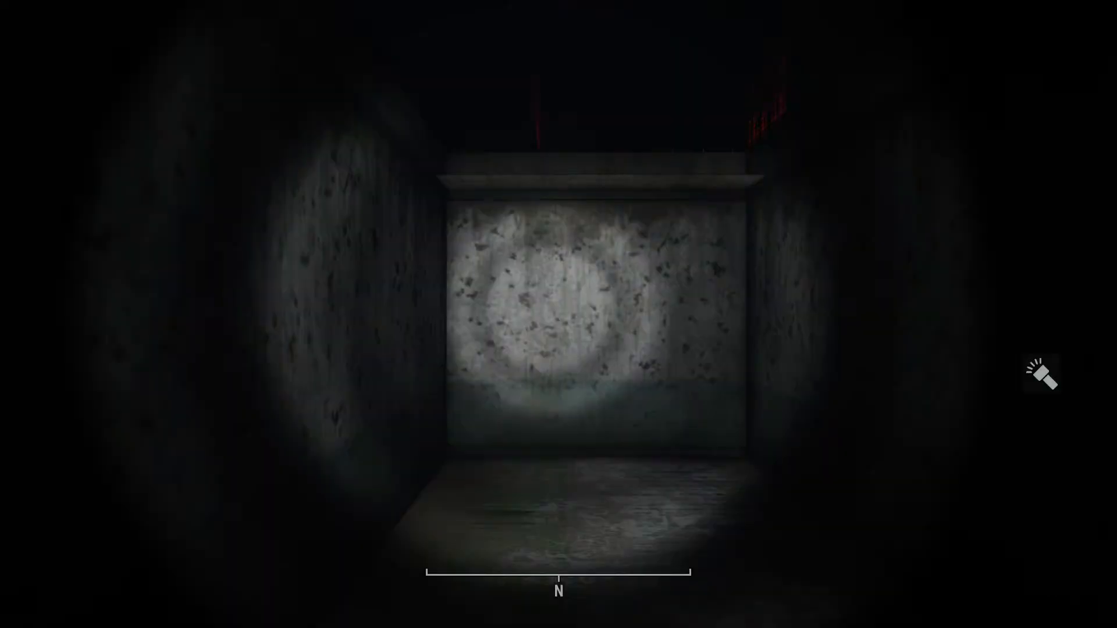
Walk back and forth through the corridor to examine the walls and floor during the hell transition
{"action": "key", "text": "w"}
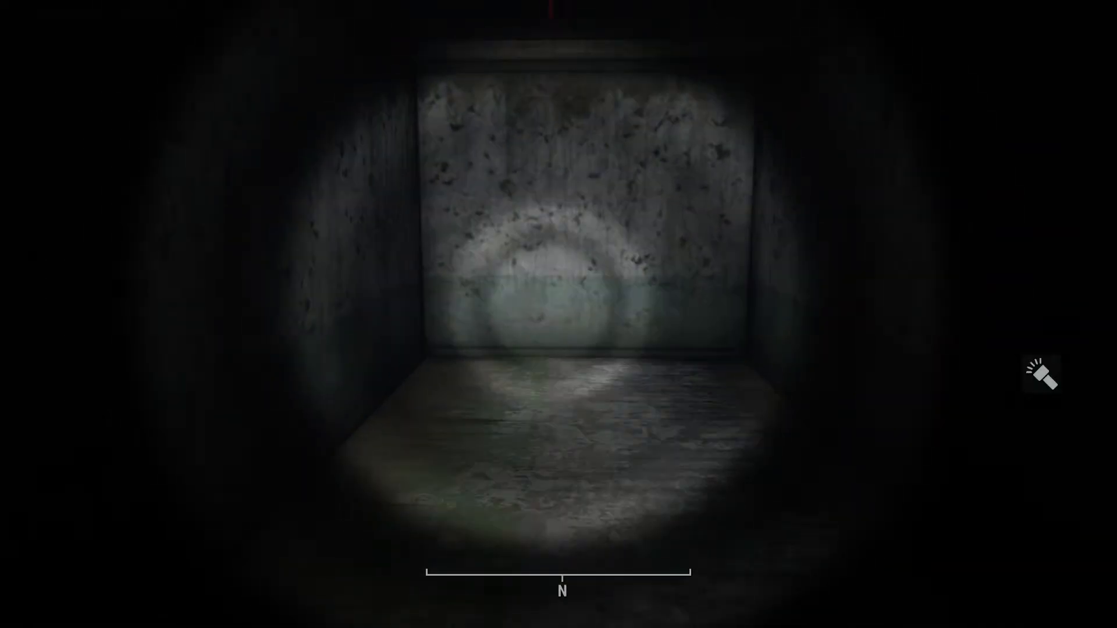
{"action": "key", "text": "s"}
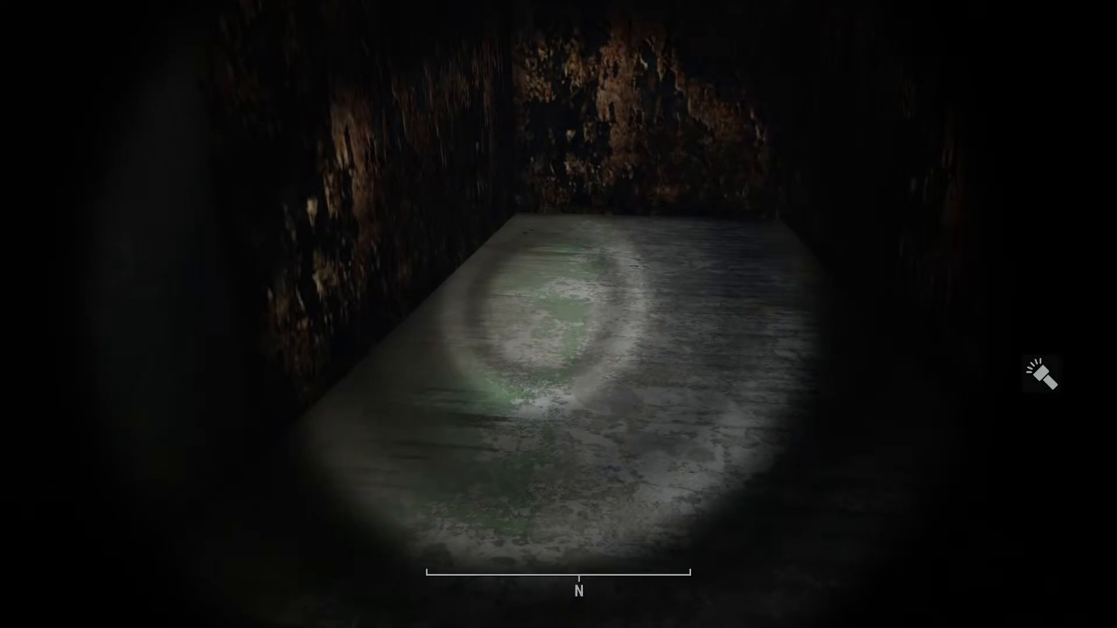
{"action": "key", "text": "w"}
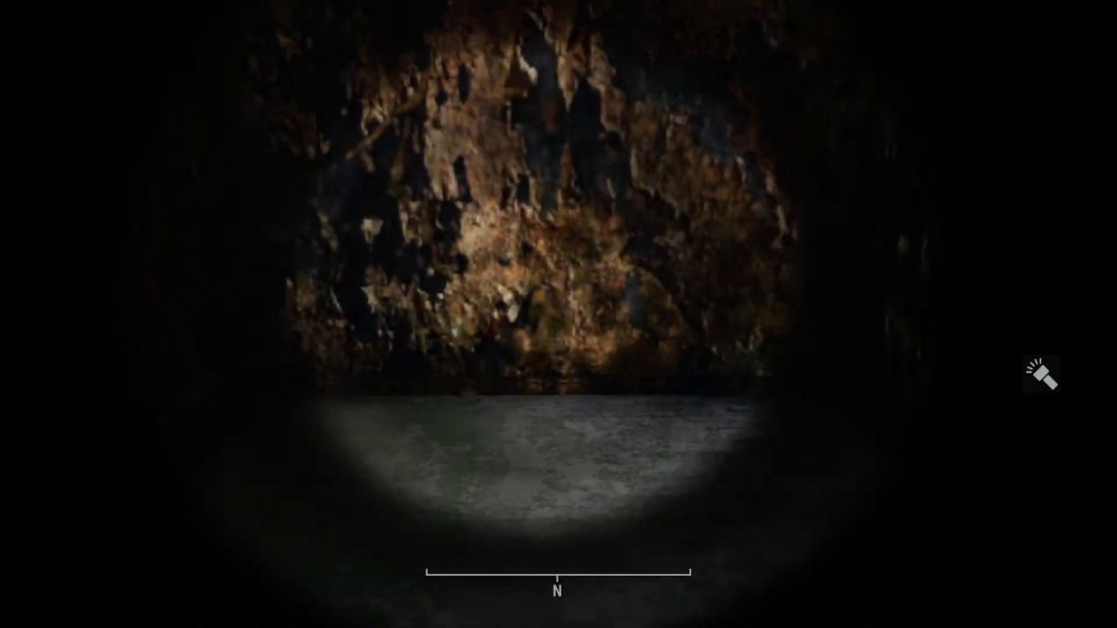
Inspect the corridor floor once more from nearby, and quit the game with the console command qqq
{"action": "key", "text": "s"}
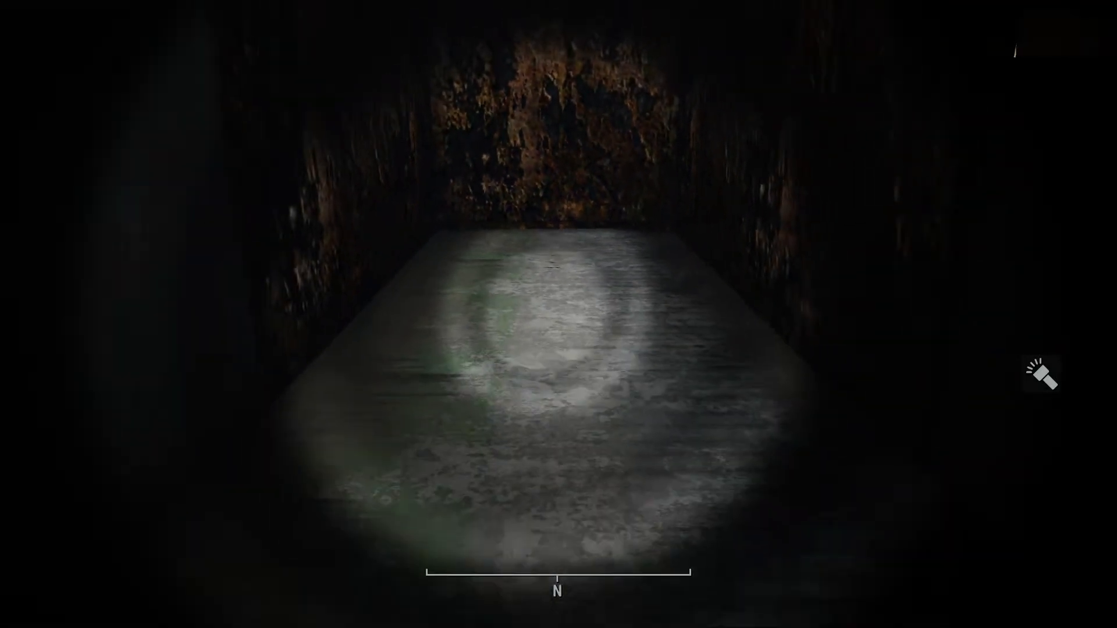
{"action": "key", "text": "w"}
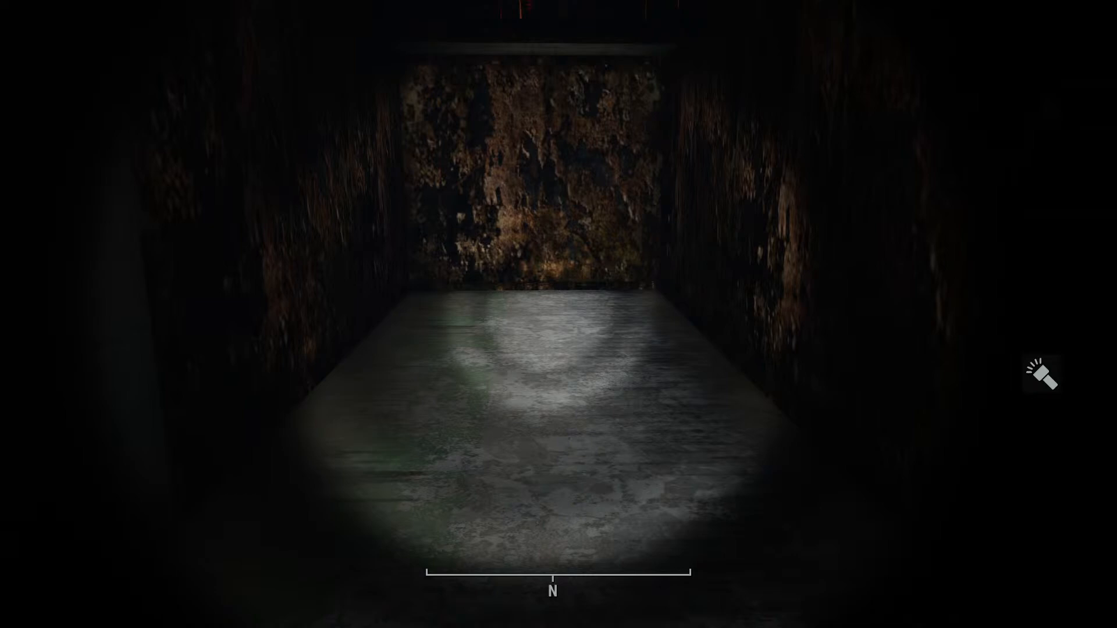
{"action": "key", "text": "grave"}
{"action": "type", "text": "qqq"}
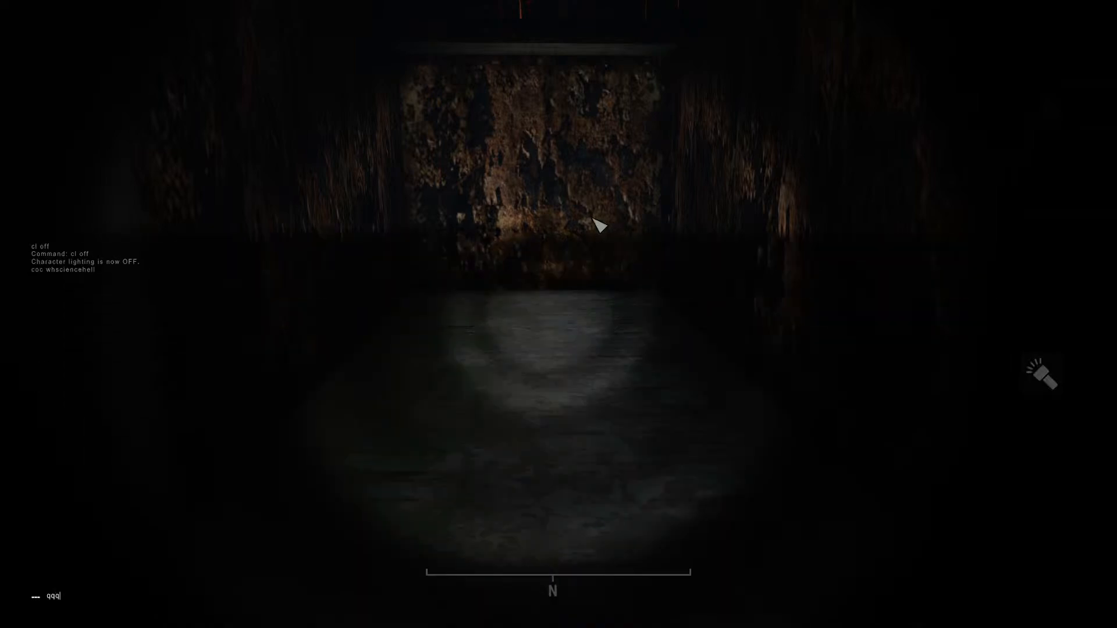
{"action": "key", "text": "Return"}
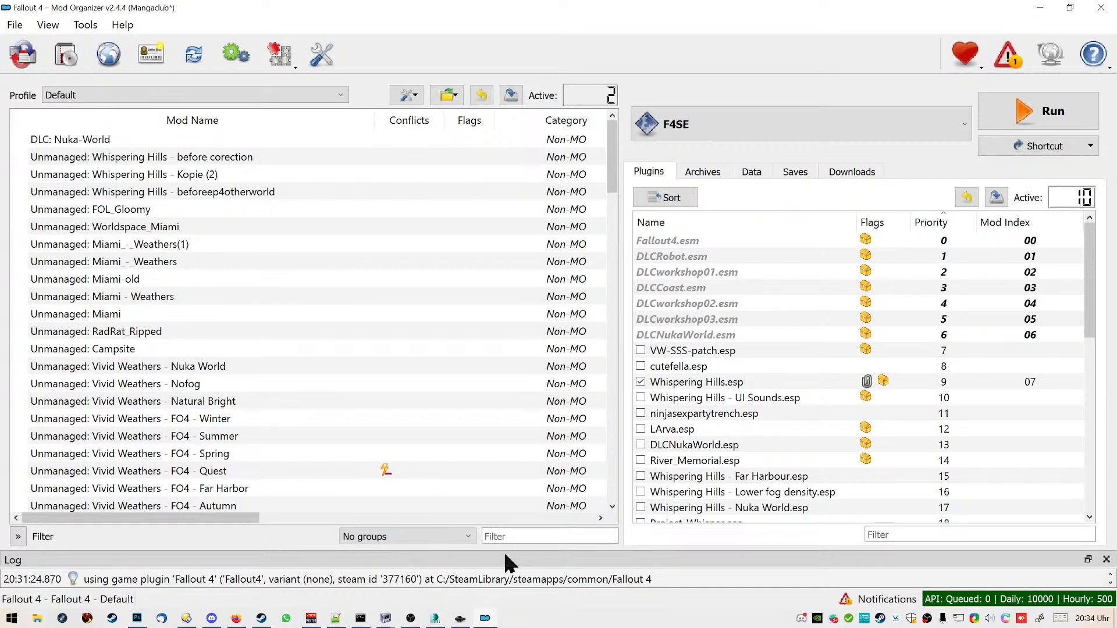
Switch to the NifSkope window with floor.nif and inspect the floor plane in the 3D view
{"action": "mouse_move", "coordinate": [409, 618]}
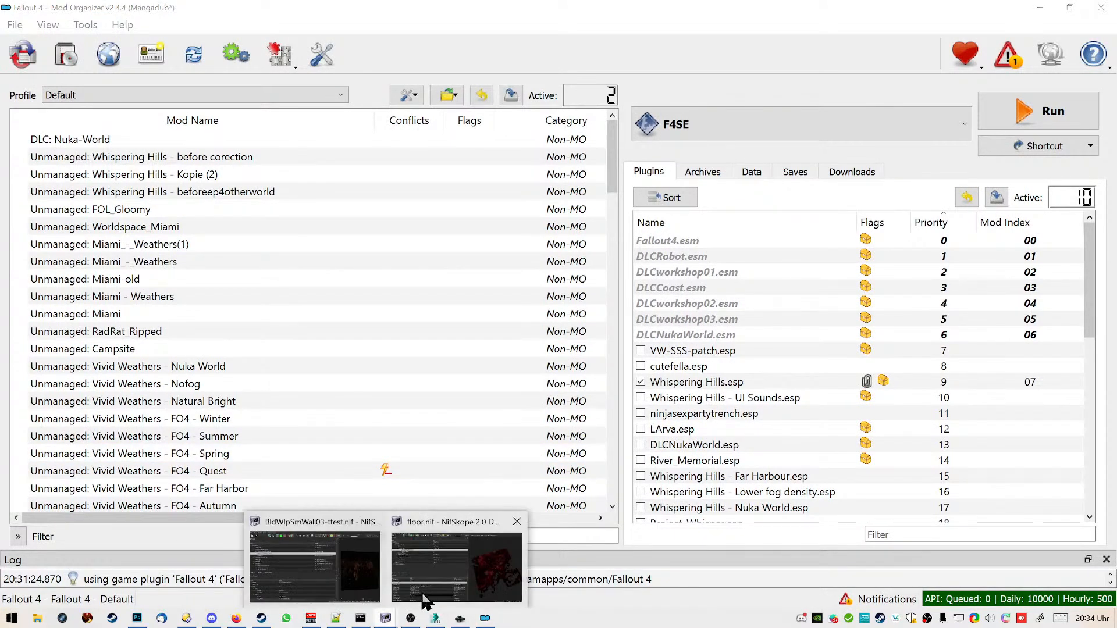
{"action": "left_click", "coordinate": [427, 594]}
{"action": "left_click_drag", "start_coordinate": [818, 410], "coordinate": [795, 389]}
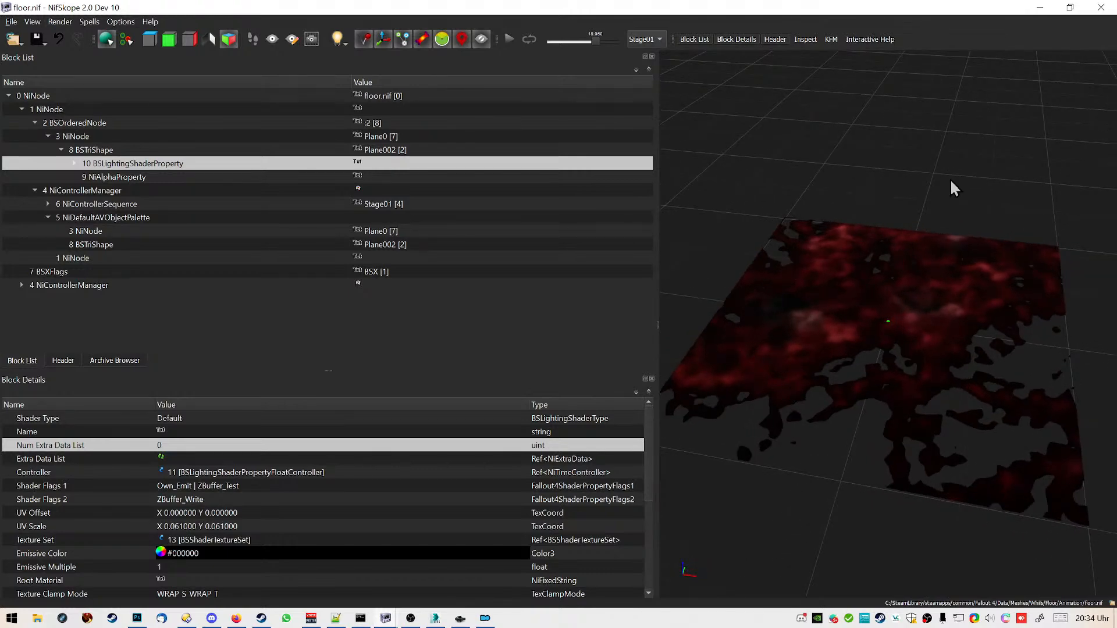